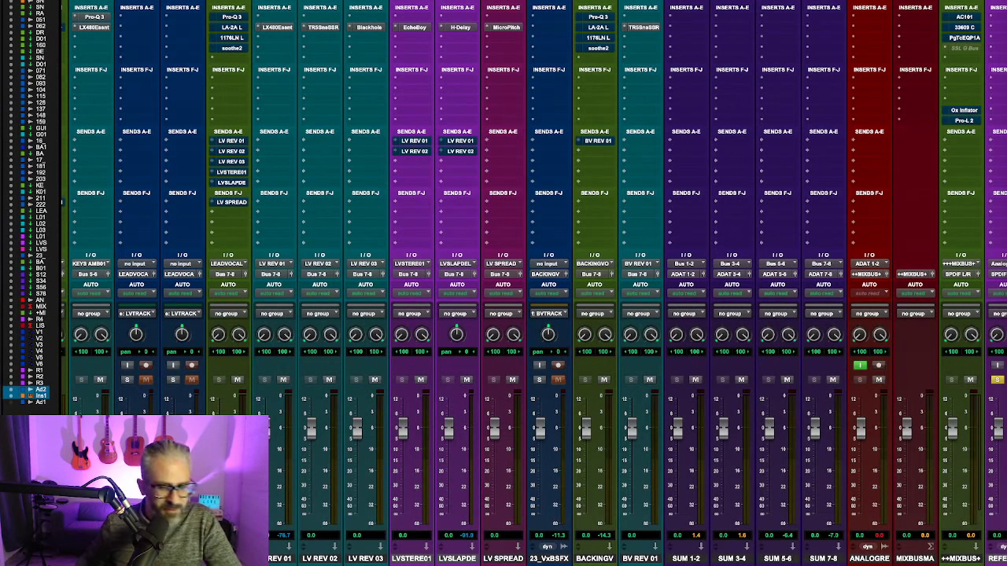
Step: Examine the mixer's channel strips, from the drum tracks and buses to the vocal effects, sum tracks, mix bus and VCA masters
scroll(533, 283, right, 5)
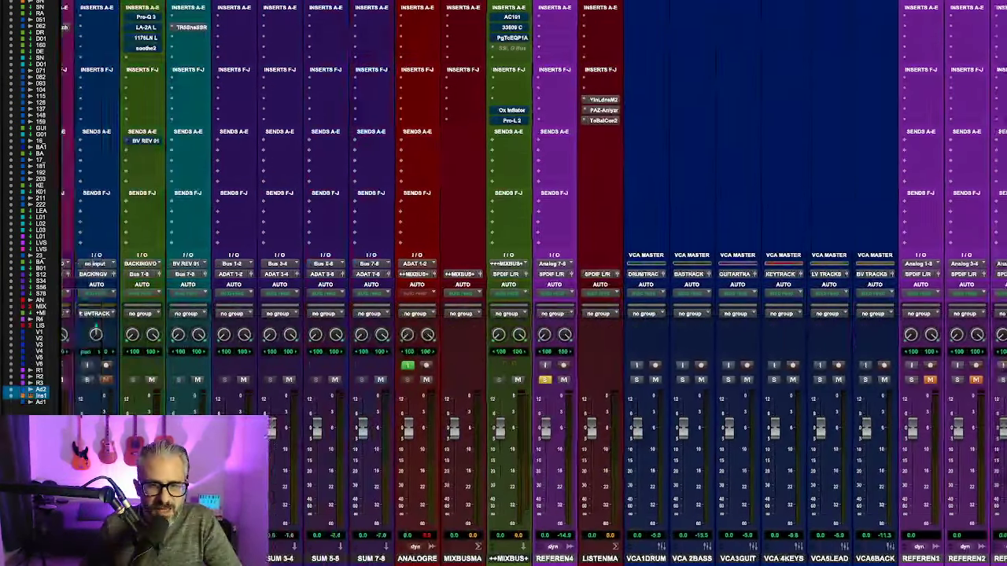
scroll(533, 284, left, 5)
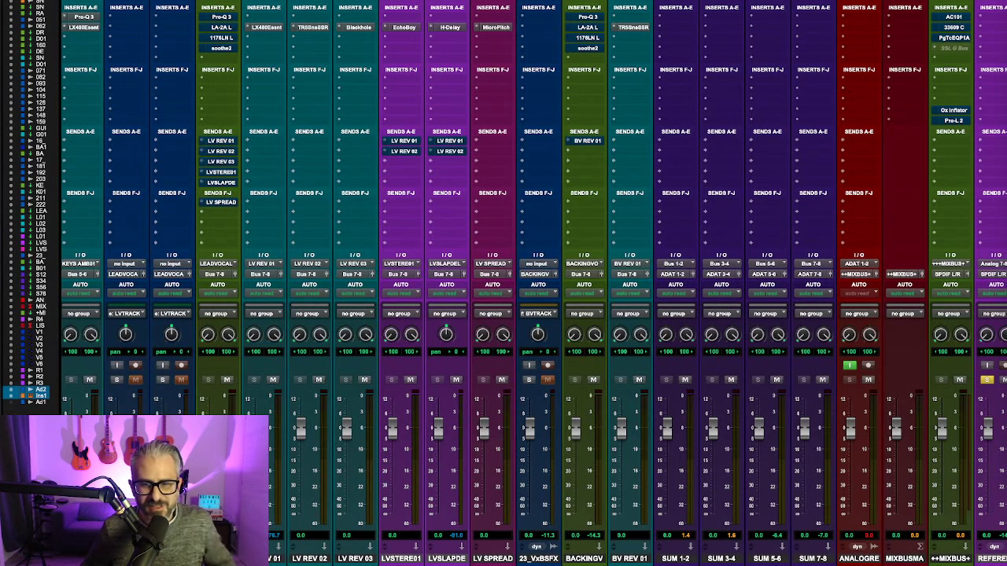
scroll(533, 284, left, 4)
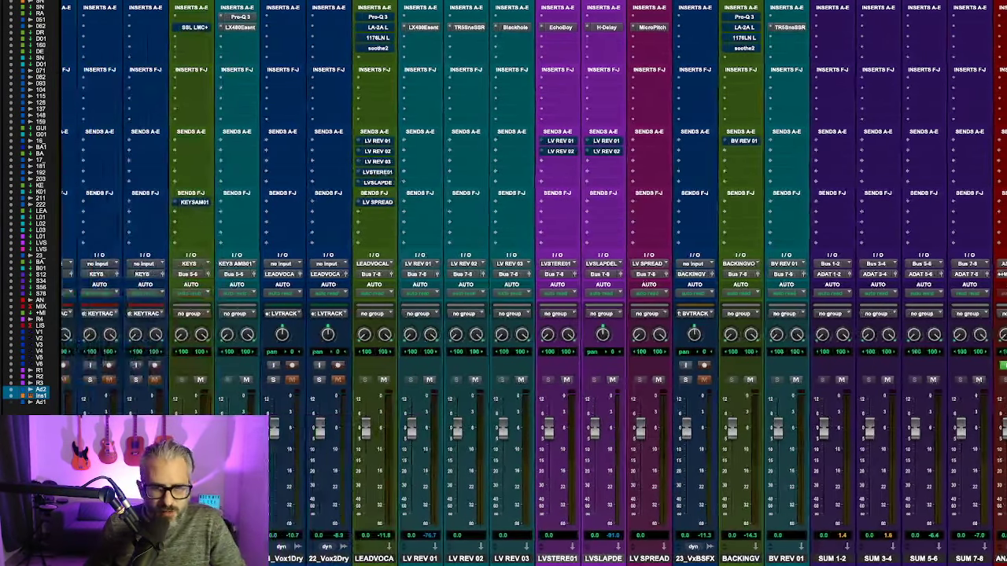
scroll(533, 283, left, 5)
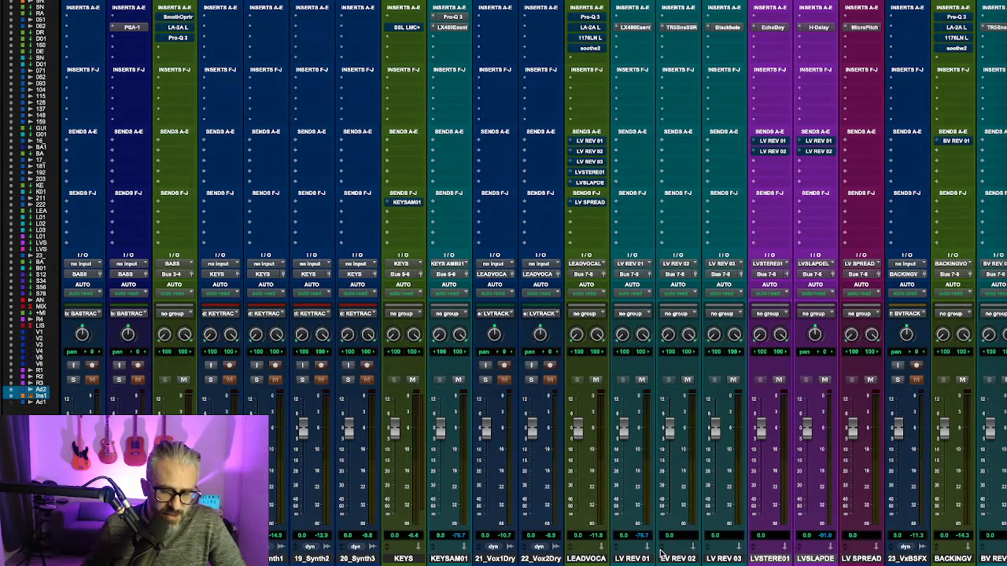
scroll(661, 549, right, 3)
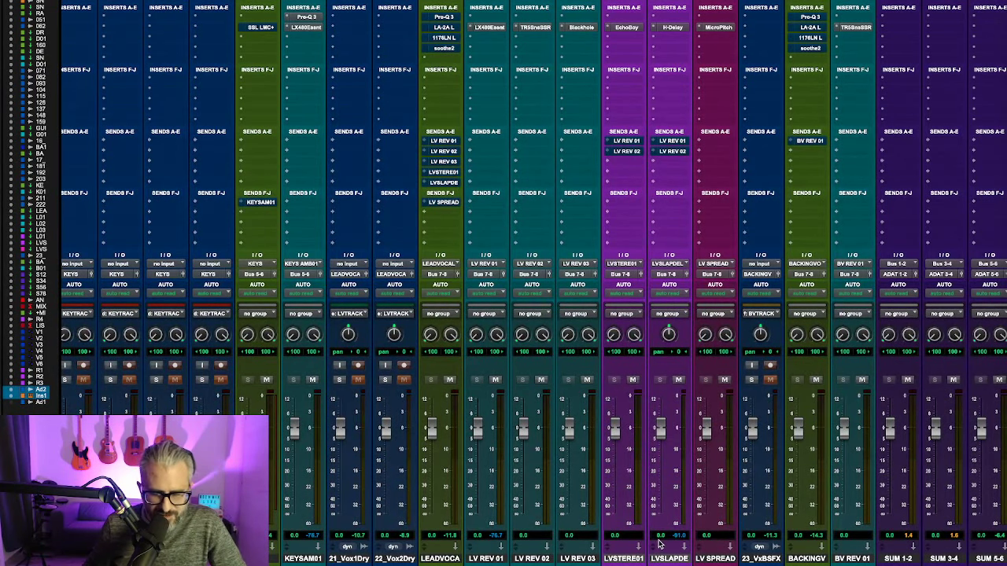
scroll(663, 547, left, 3)
scroll(660, 543, left, 10)
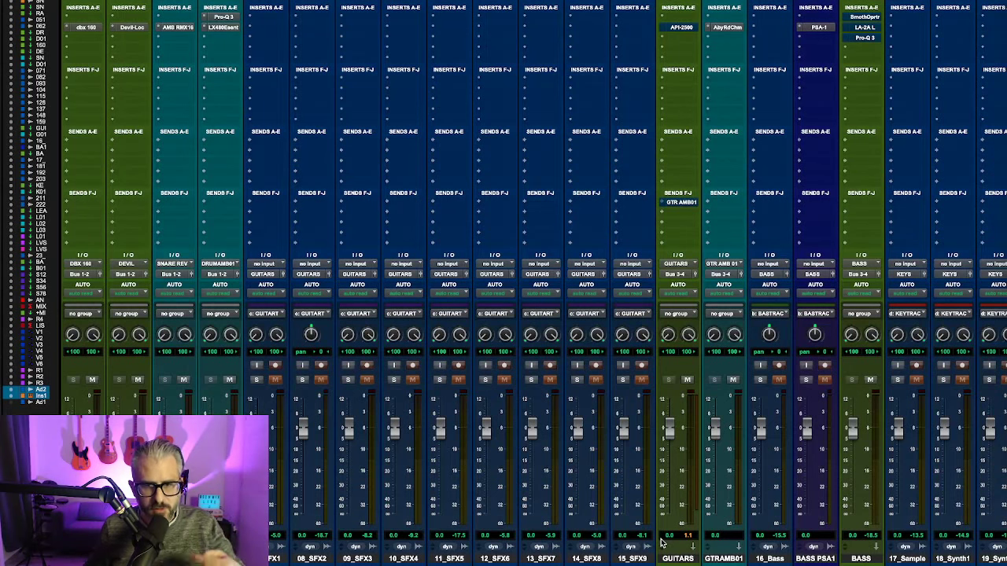
scroll(661, 543, left, 10)
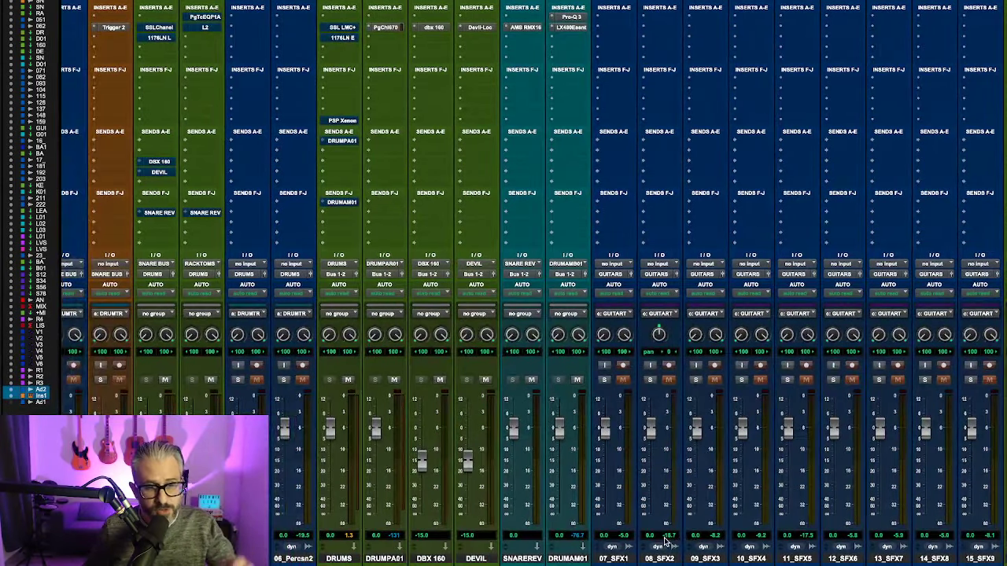
scroll(665, 541, left, 3)
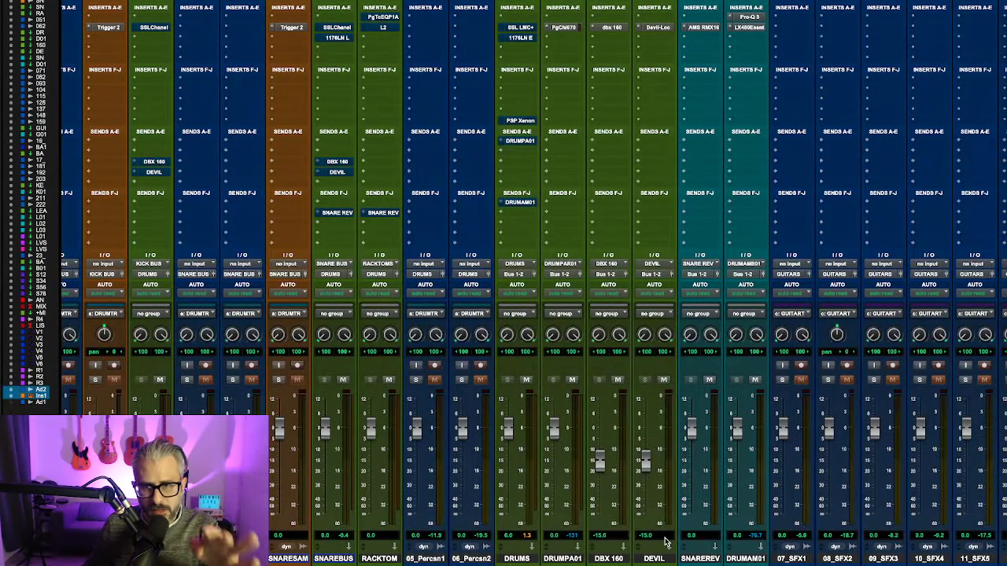
scroll(665, 541, right, 6)
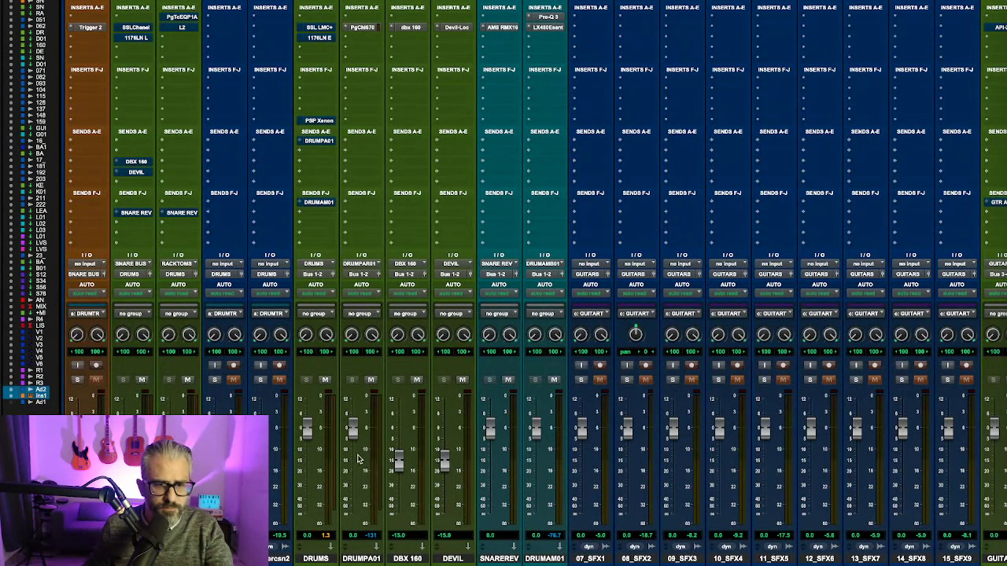
scroll(693, 504, right, 5)
scroll(692, 504, right, 12)
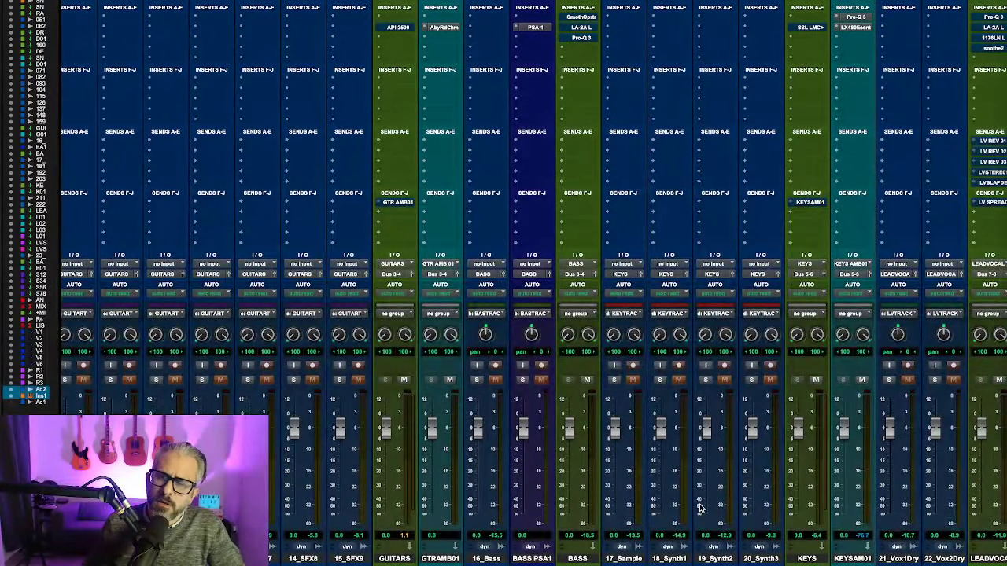
scroll(698, 508, right, 5)
scroll(674, 496, right, 9)
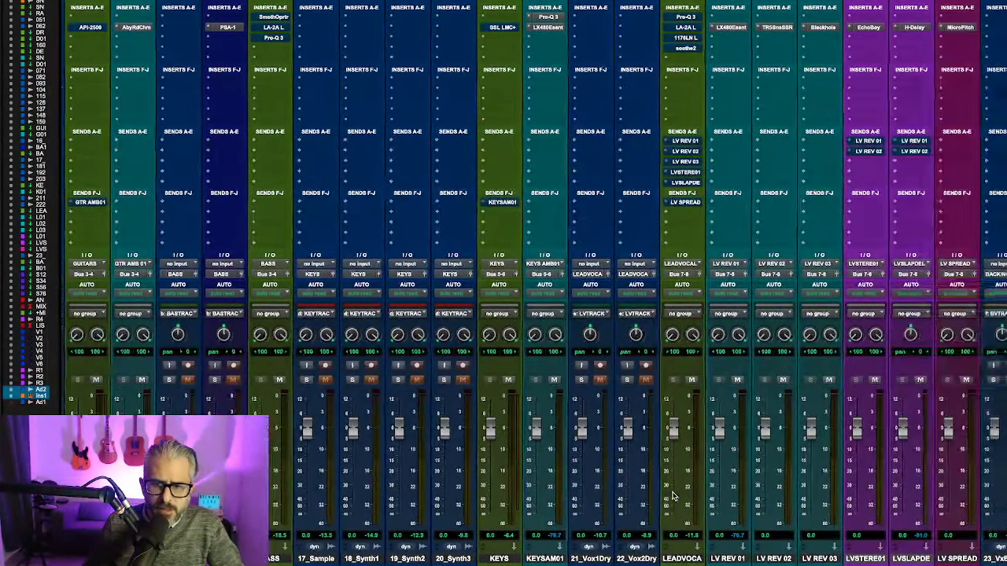
scroll(673, 496, right, 3)
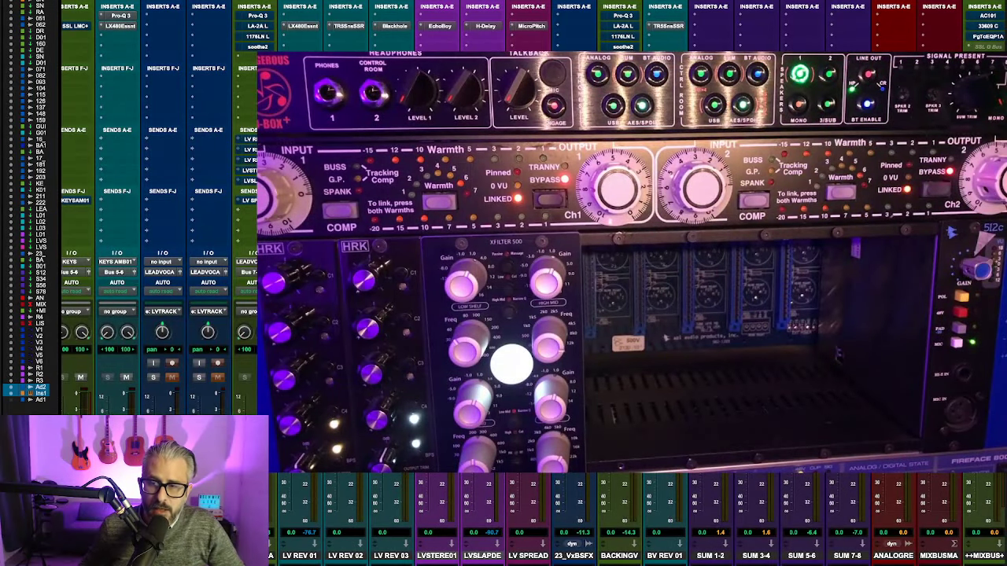
Step: Select the REFERENCE 4 track and start playback to audition the reference signal
scroll(503, 283, right, 6)
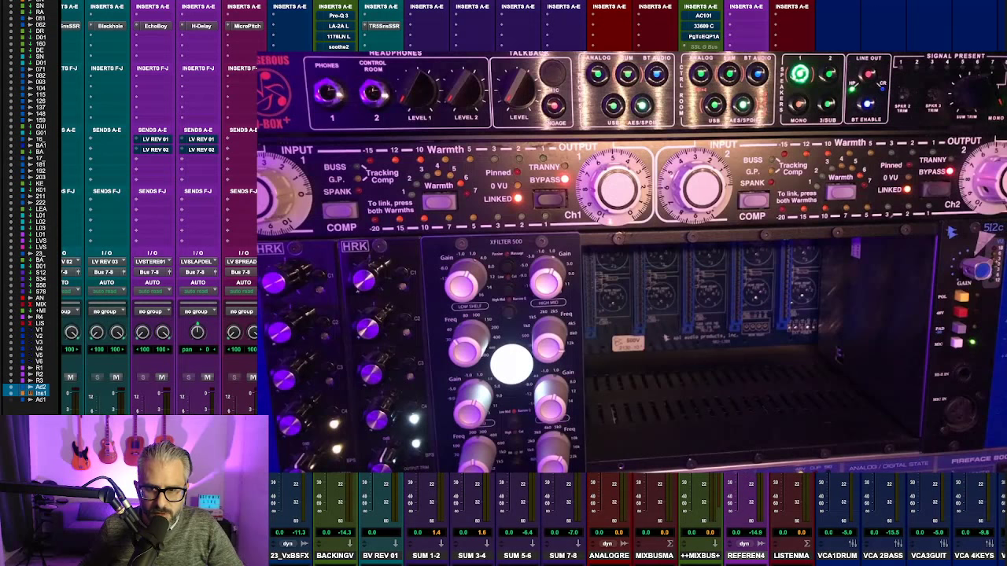
click(749, 556)
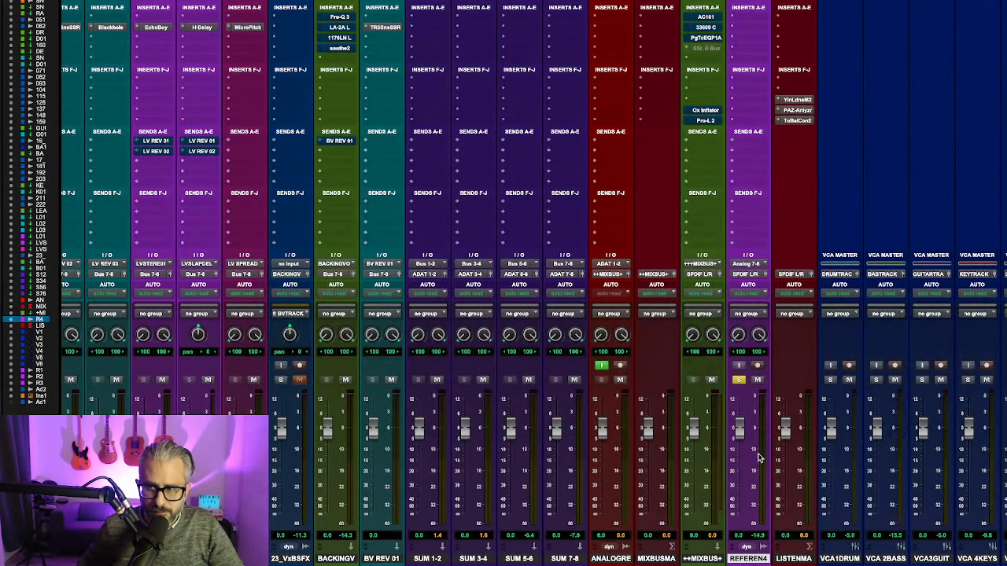
scroll(534, 284, right, 3)
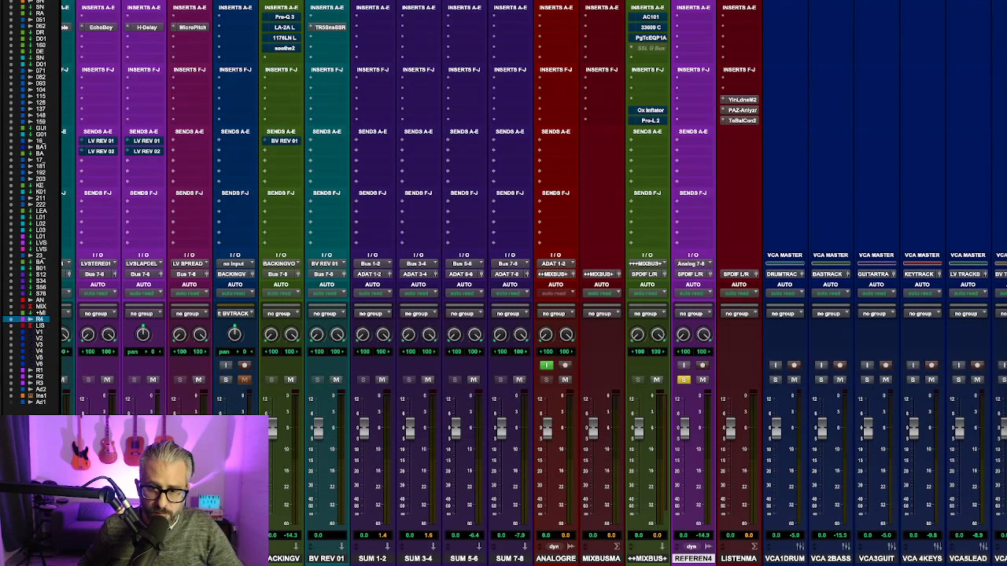
key(space)
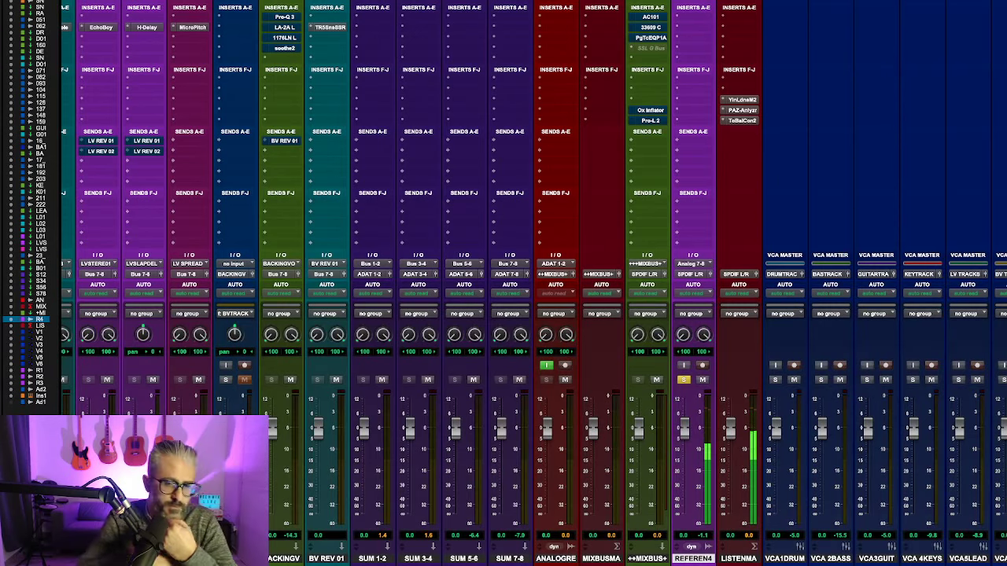
Step: Lower the REFERENCE 4 track's fader to -3.0 dB during playback
scroll(641, 410, right, 1)
scroll(641, 409, left, 12)
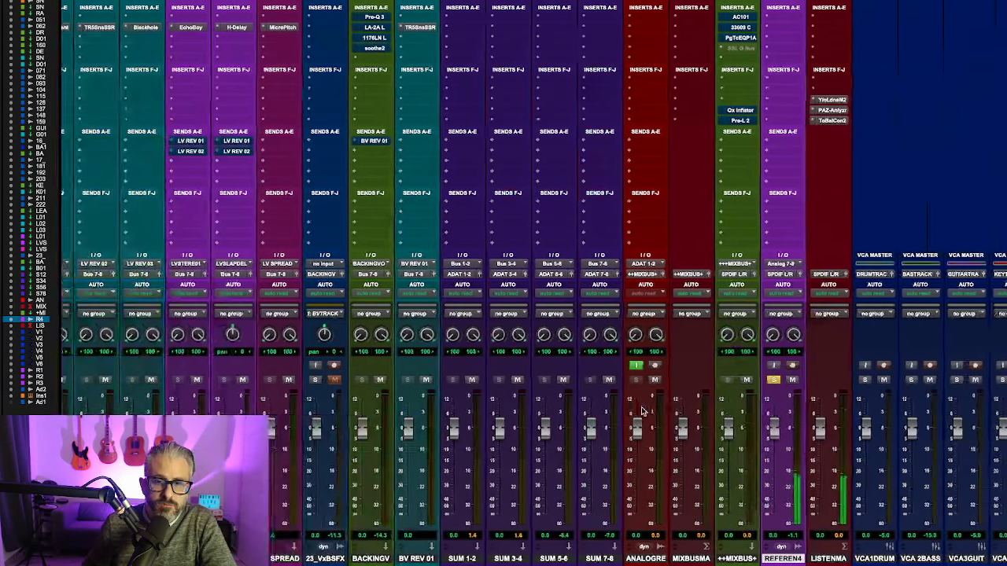
scroll(643, 411, left, 4)
scroll(643, 409, right, 10)
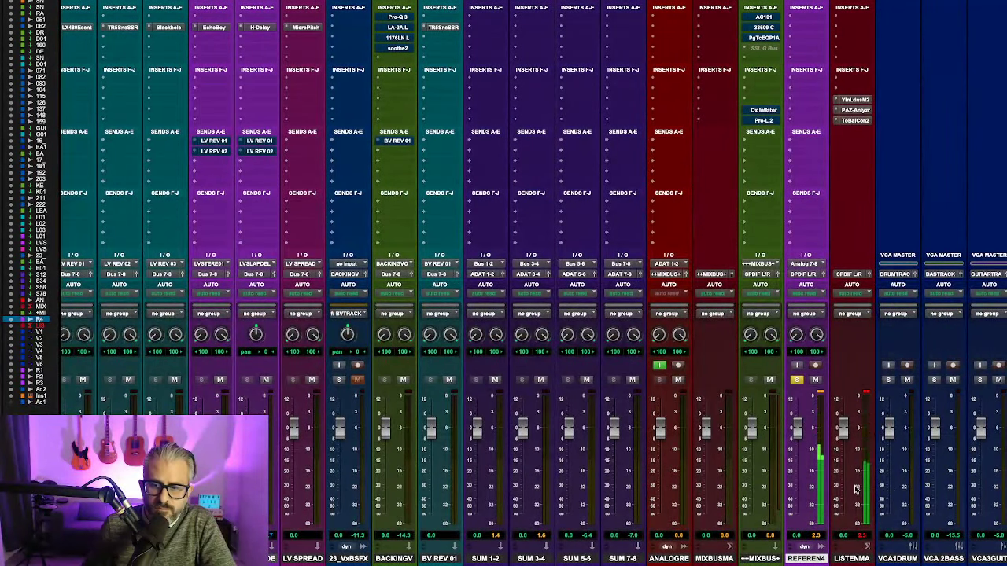
drag(801, 439, 802, 445)
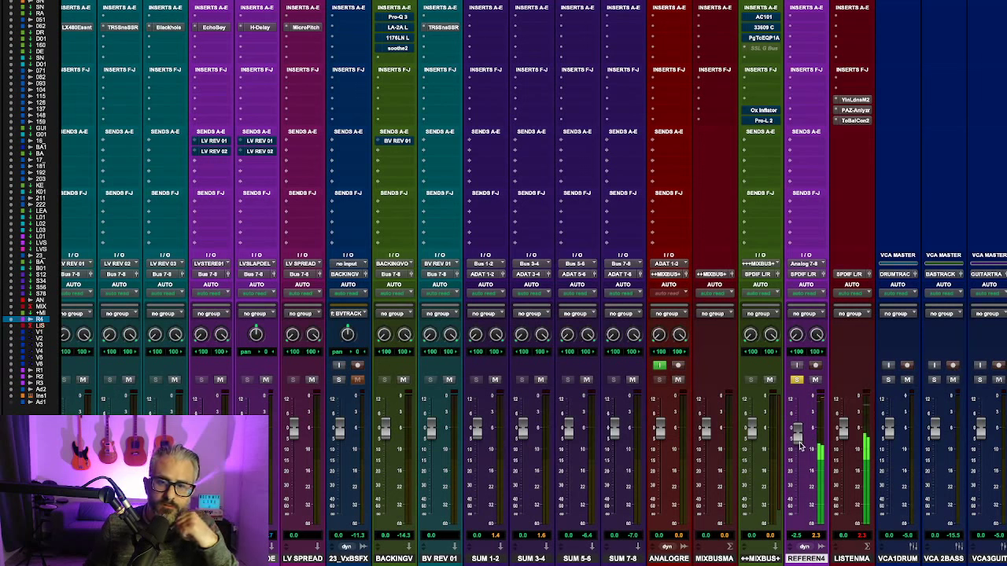
drag(799, 431, 802, 446)
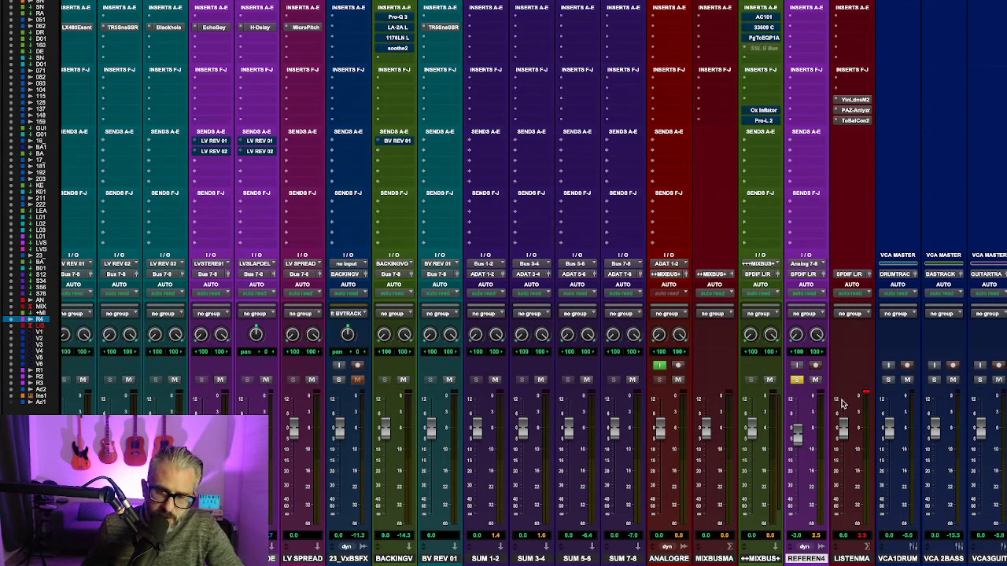
Step: Clear the LISTEN MASTER clip indicator and reset the REFERENCE 4 fader to 0 dB
click(867, 395)
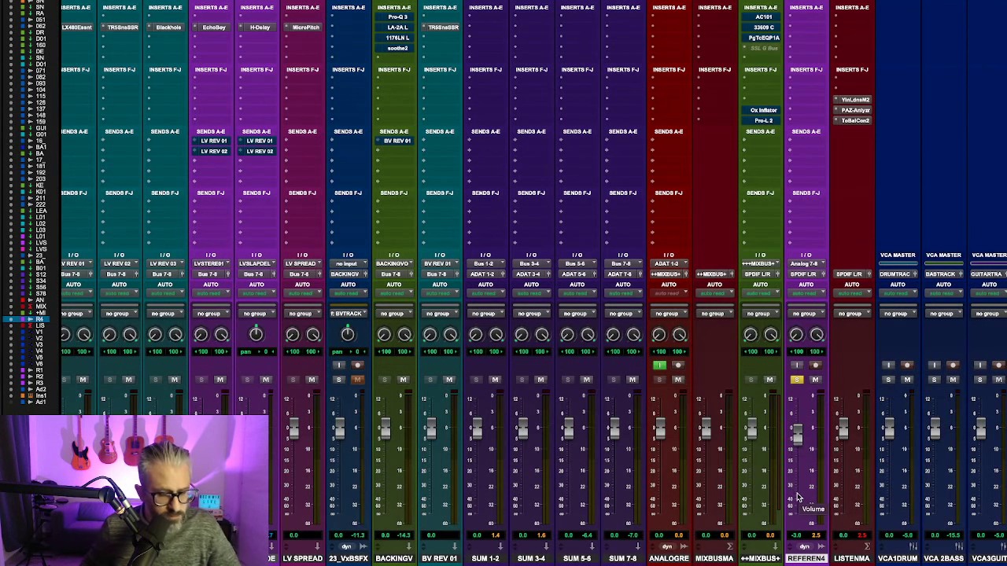
alt+click(797, 431)
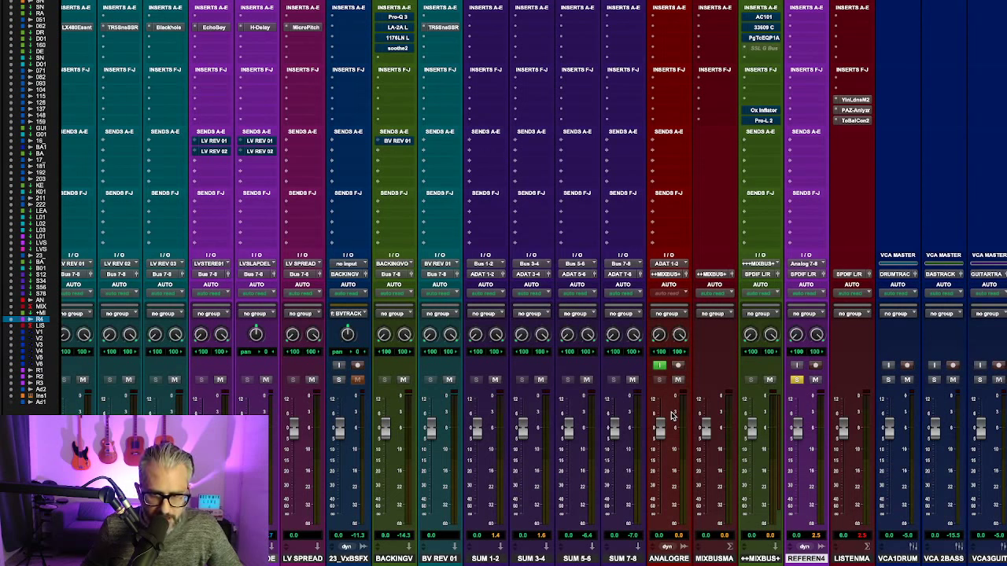
Step: Mute the REFERENCE 4 track, turn off its solo, and play the session through the analog return
click(815, 380)
click(796, 380)
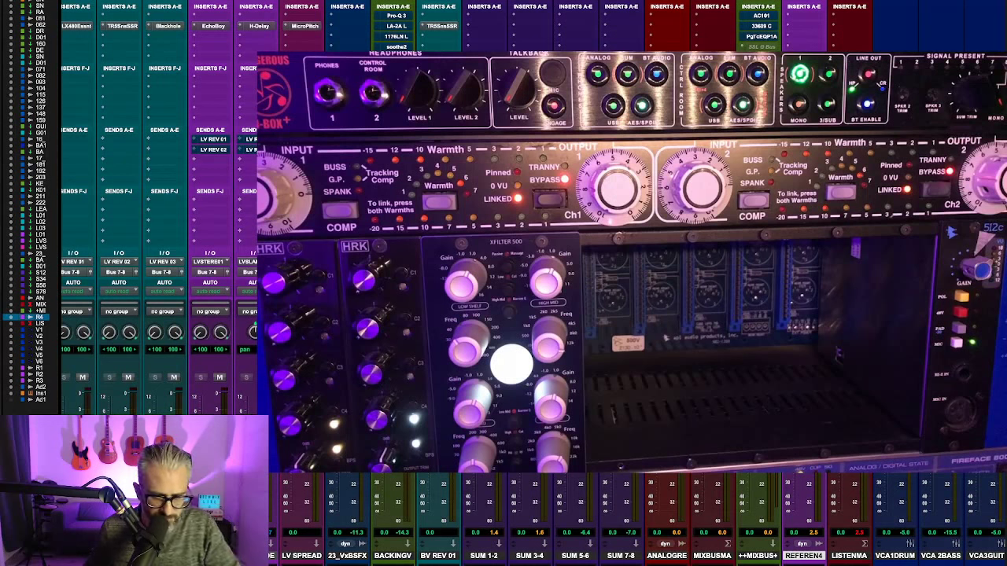
key(space)
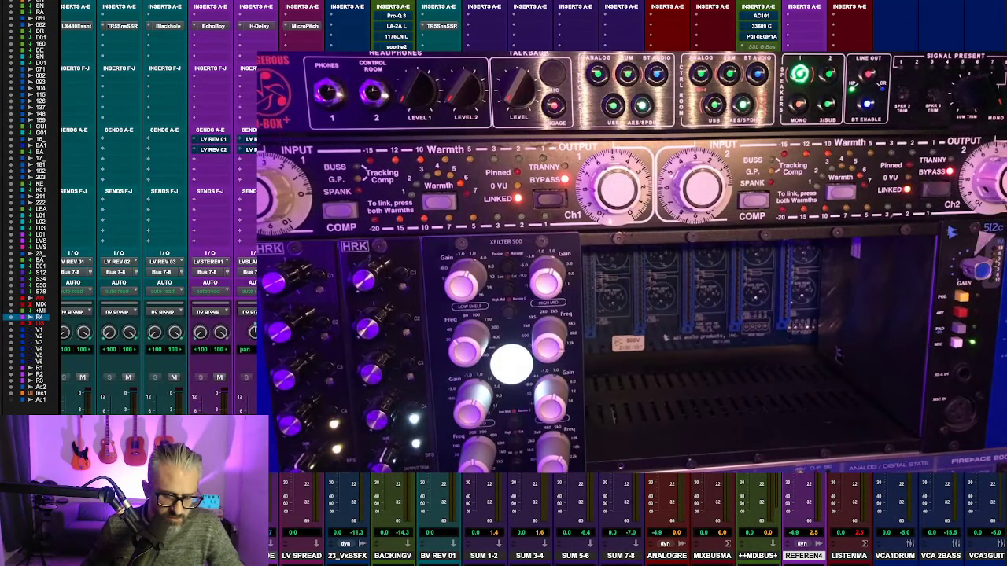
Step: Clear the ANALOG RETURN clip indicator and audition the mix, checking the Edit window and the Mix window's meters
scroll(158, 236, right, 1)
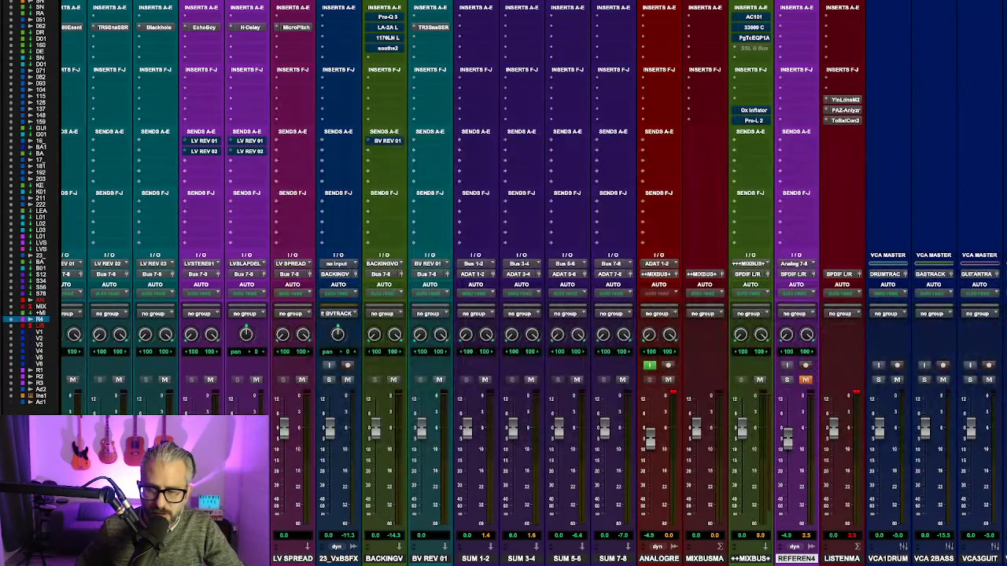
click(673, 391)
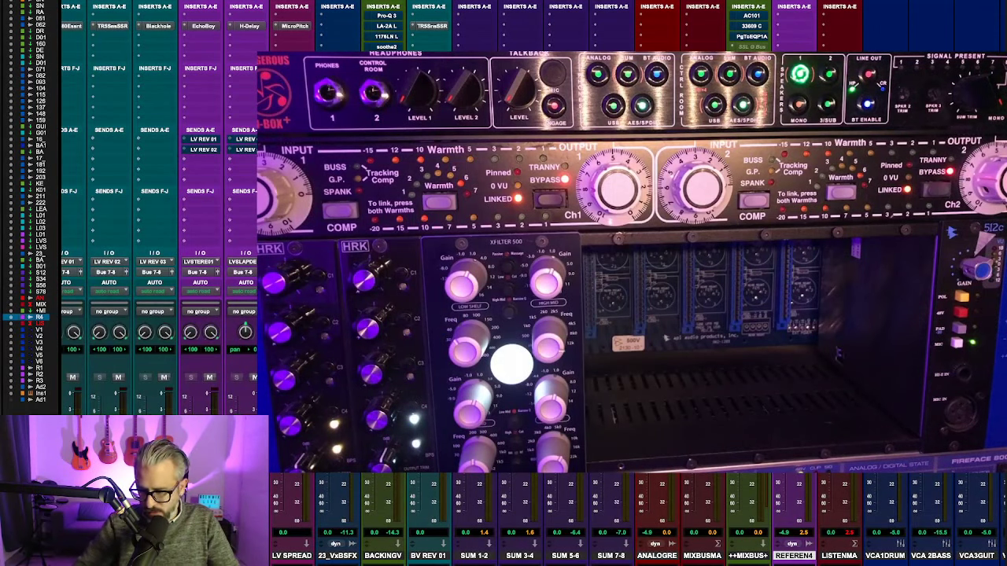
key(ctrl+equal)
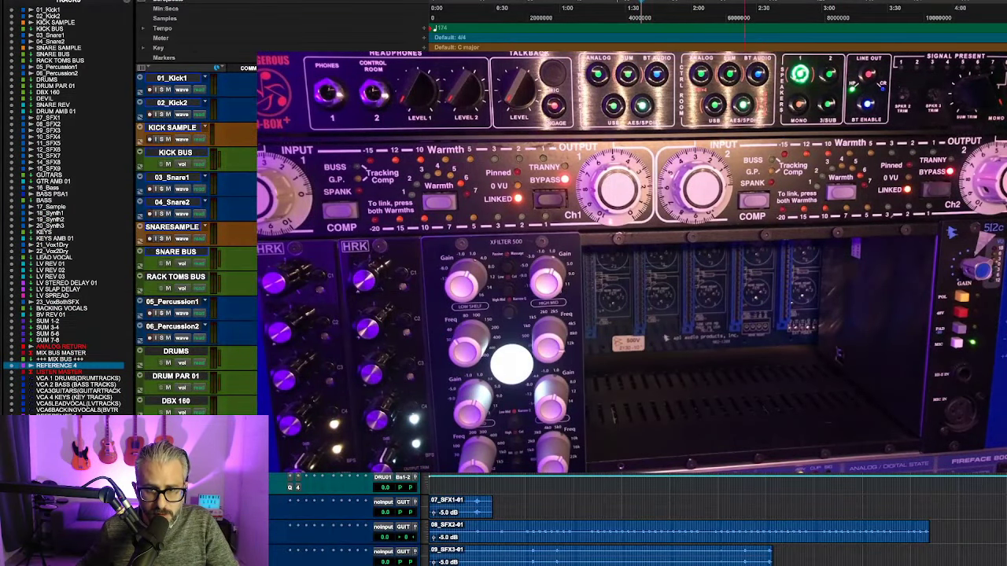
key(space)
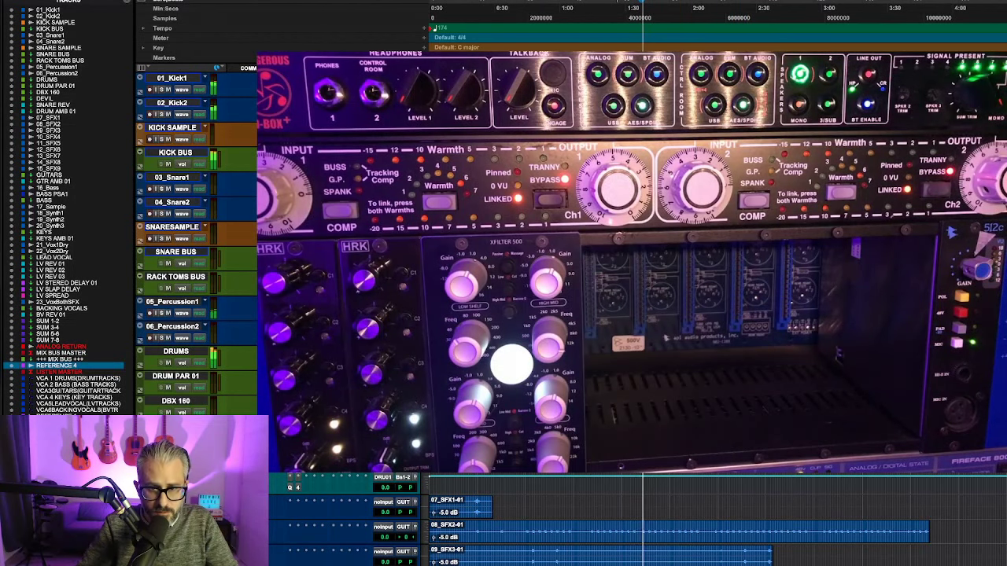
key(ctrl+equal)
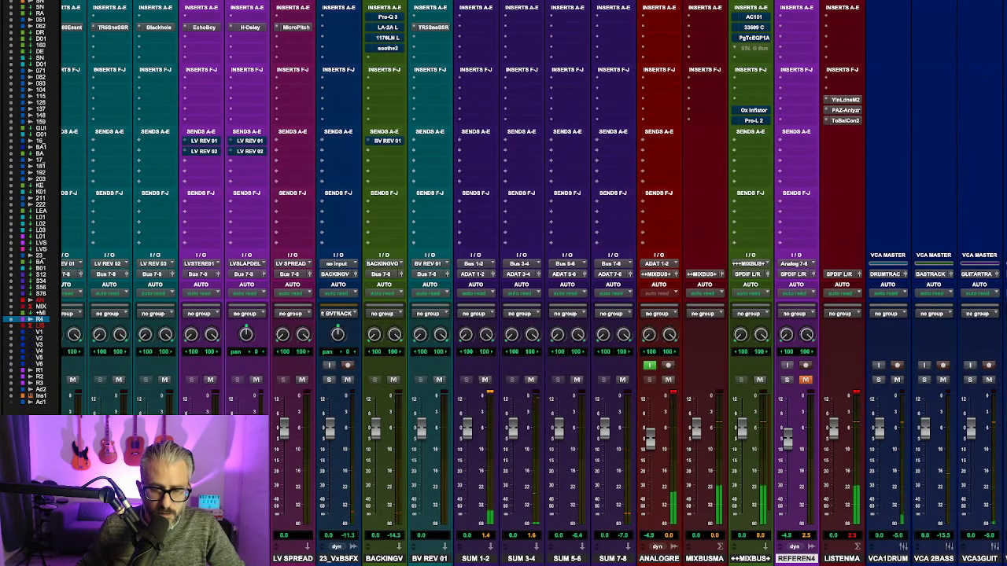
key(space)
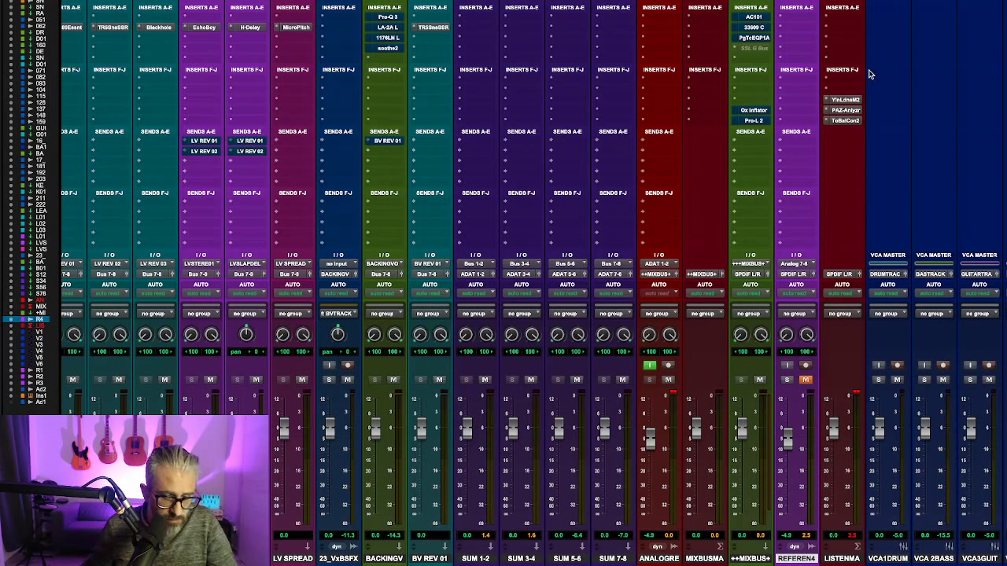
Step: Select the SUM 1-2 track and try its fader at -7.5 dB, resetting it to 0 dB
click(470, 558)
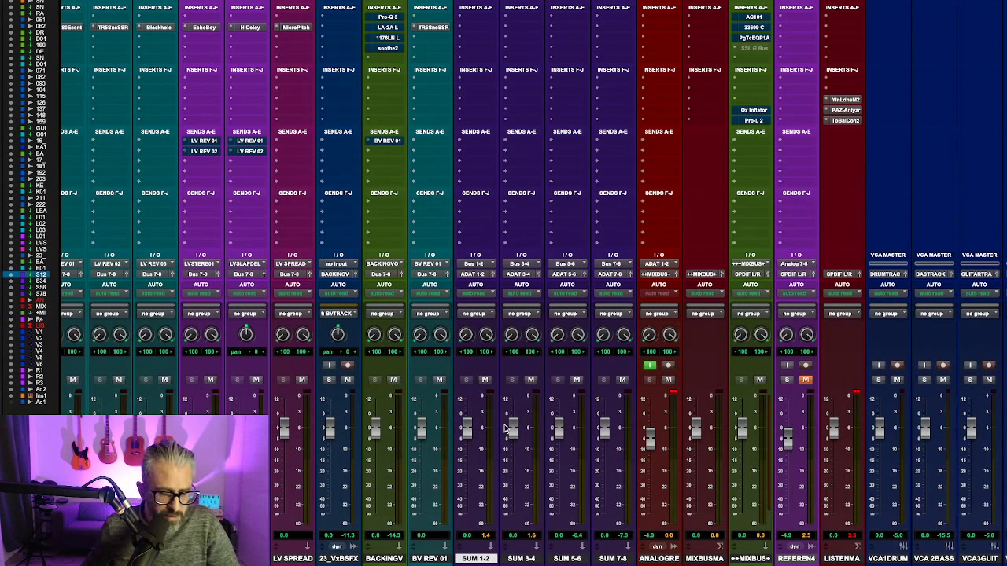
drag(467, 437, 467, 450)
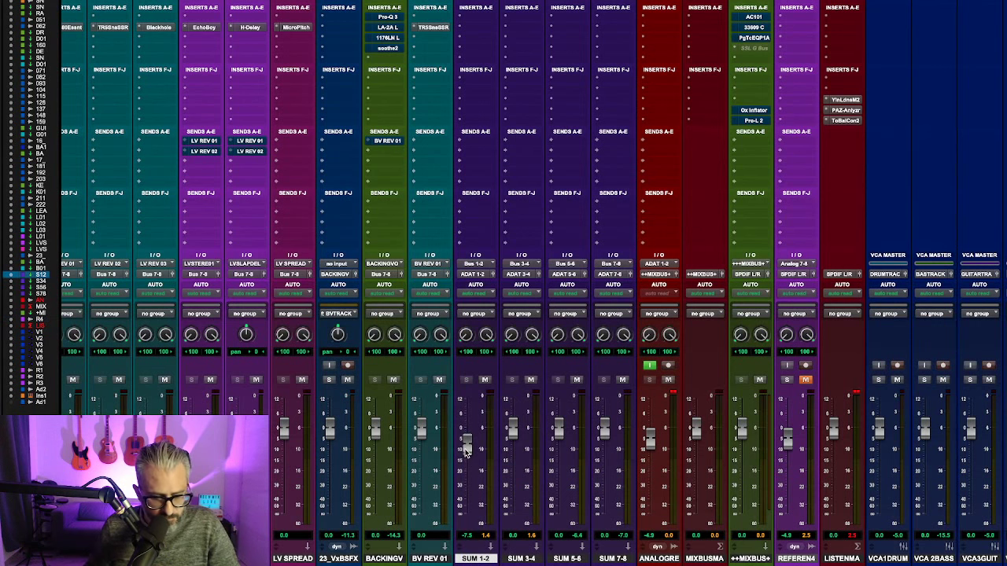
alt+click(467, 450)
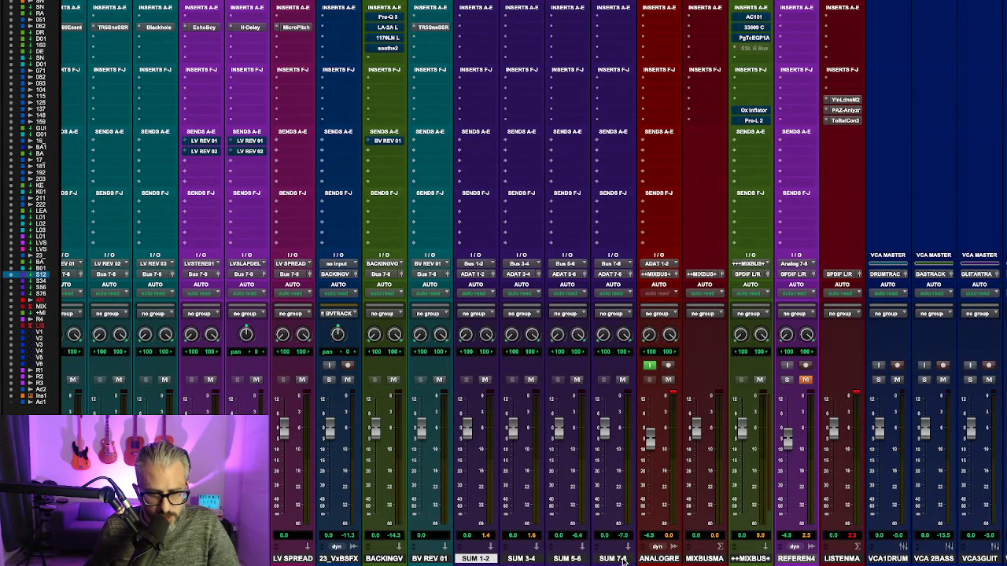
Step: Extend the selection through SUM 7-8 and create a new group from the four sum tracks
shift+click(624, 560)
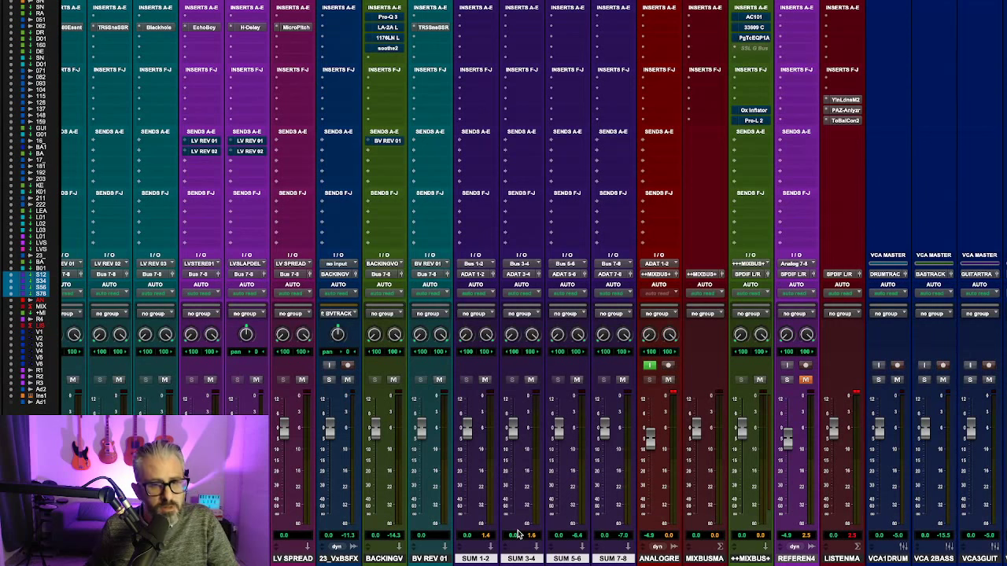
key(super+g)
click(865, 451)
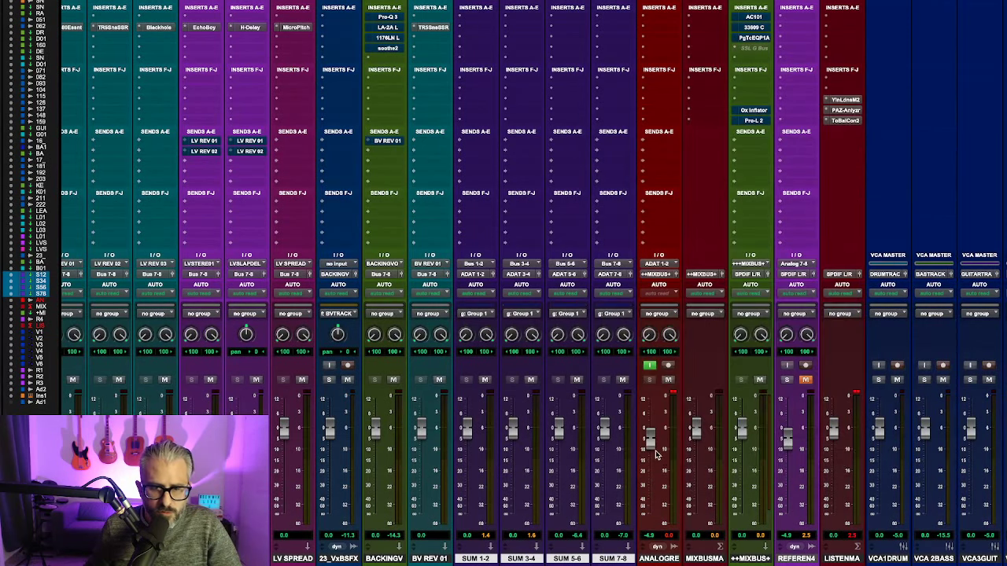
Step: Lower the grouped SUM faders to -5.2 dB while playing the session, and reset the ANALOG RETURN fader to 0 dB
drag(605, 432, 604, 450)
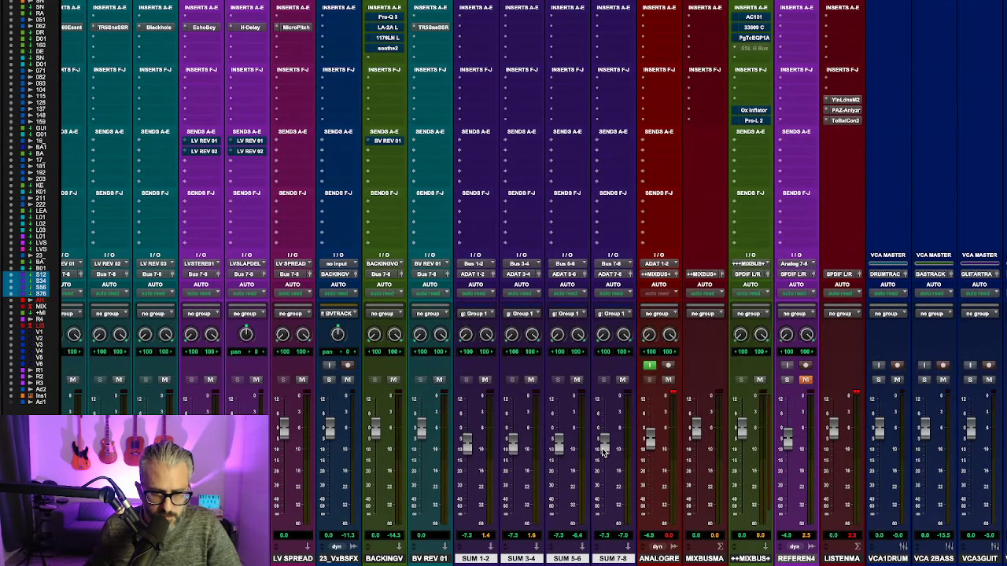
key(space)
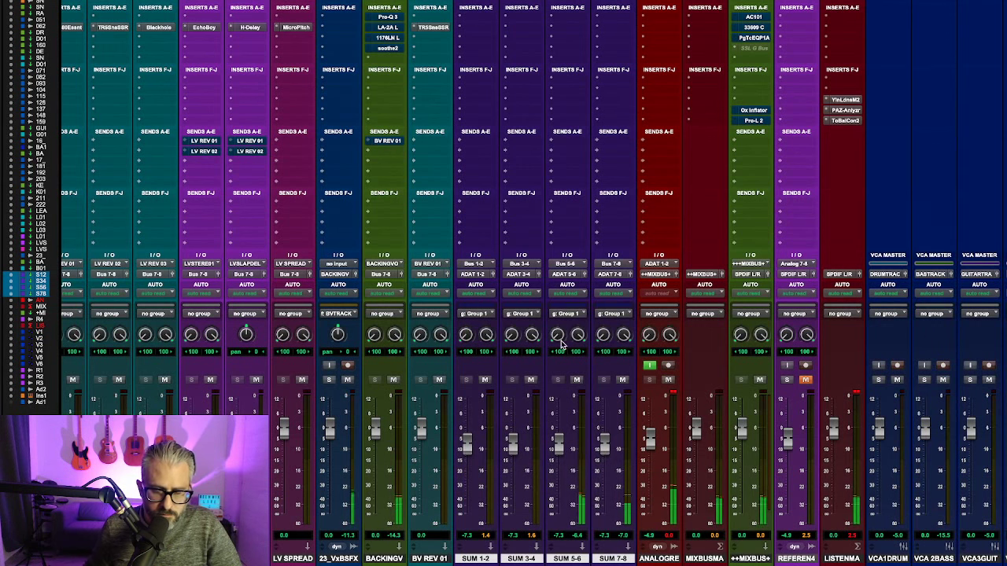
drag(610, 455, 609, 448)
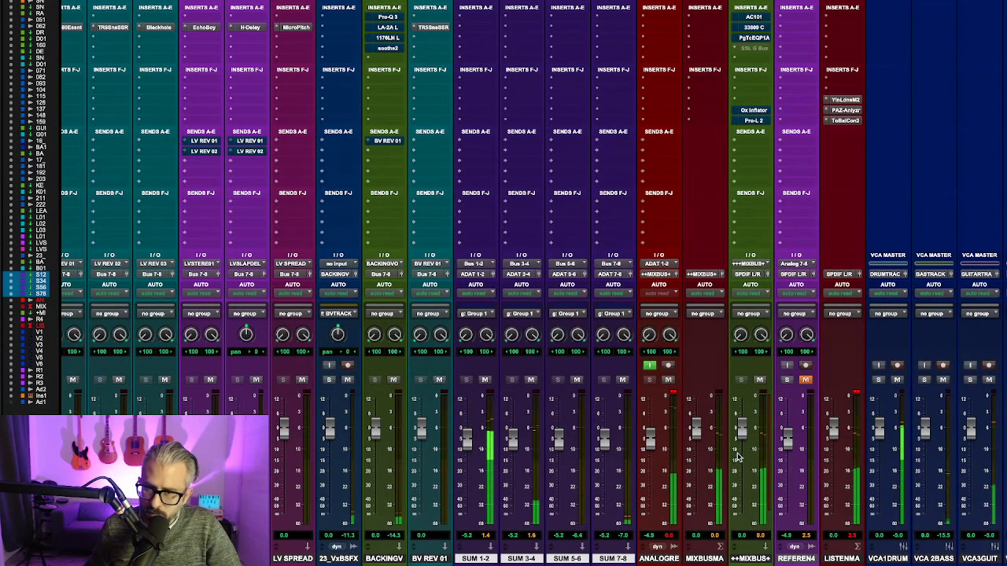
alt+click(651, 446)
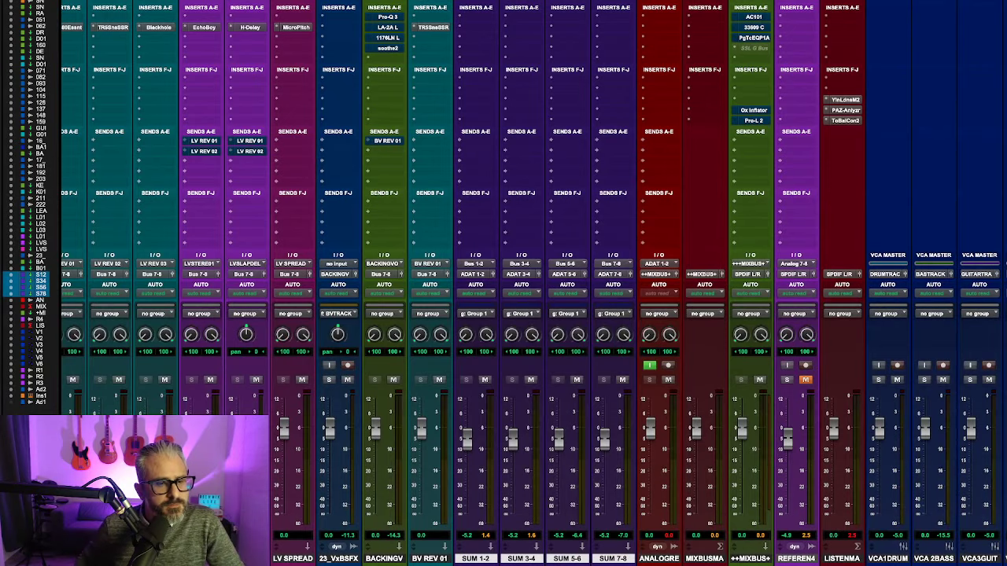
scroll(574, 475, left, 10)
scroll(533, 284, left, 15)
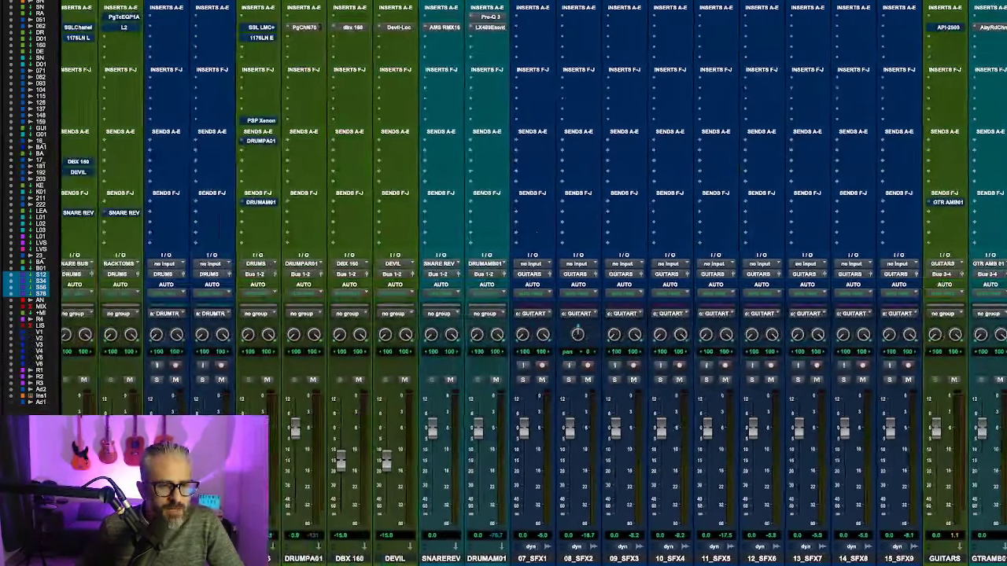
scroll(533, 283, right, 15)
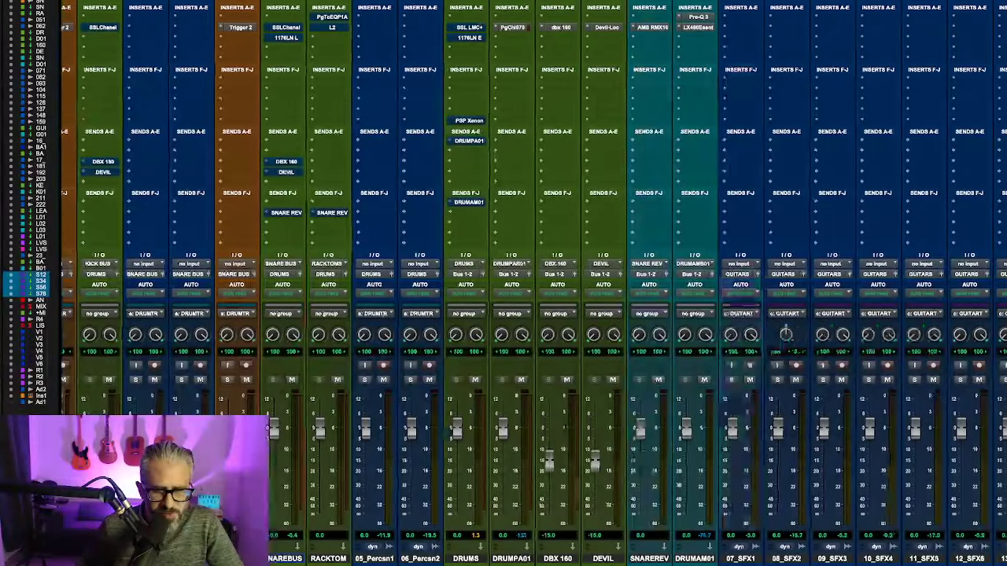
scroll(534, 283, right, 15)
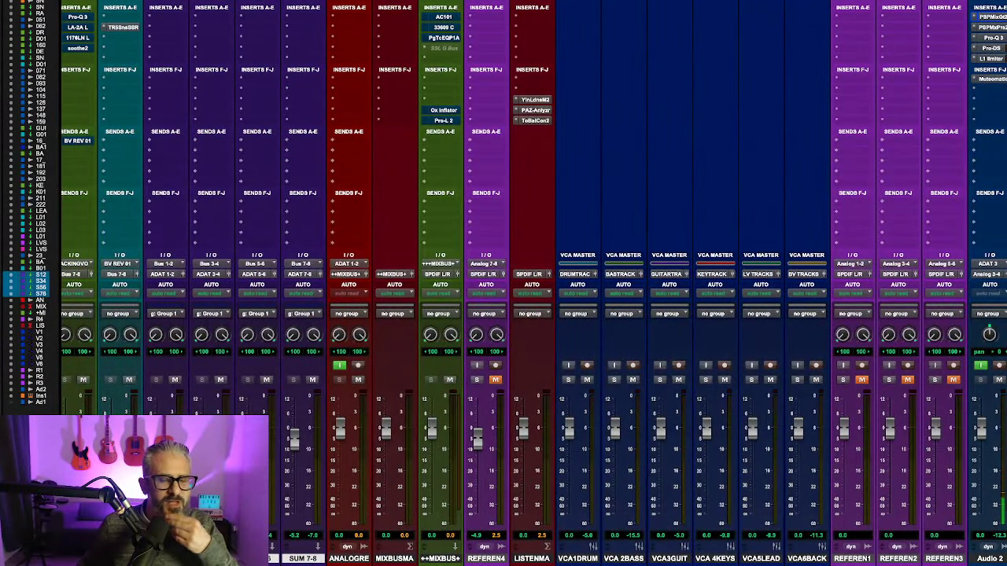
Step: Examine the settings of the AC101, Neve 33609 C and PuigTec EQP1A inserts on the +++ MIX BUS +++ track
scroll(321, 443, left, 1)
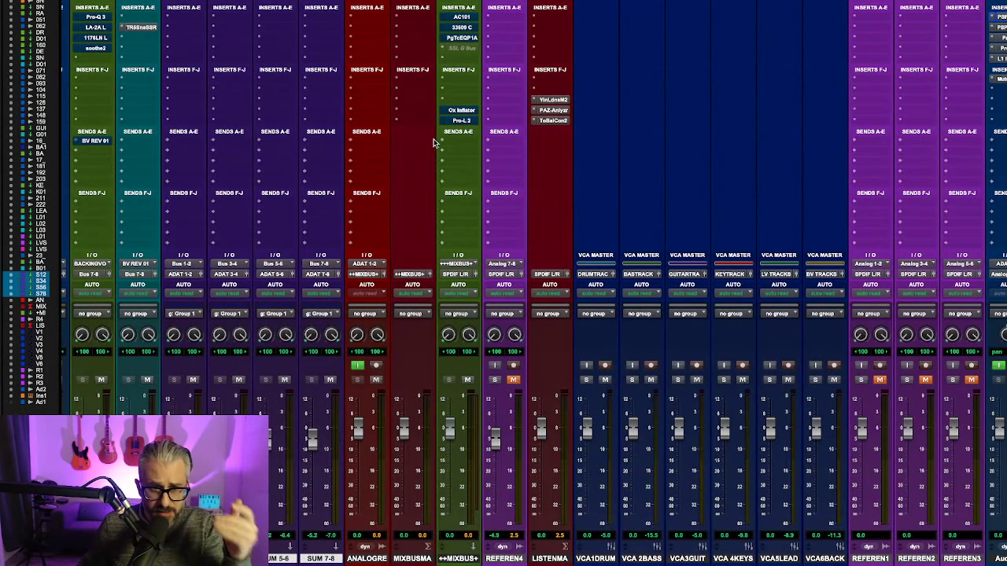
click(474, 17)
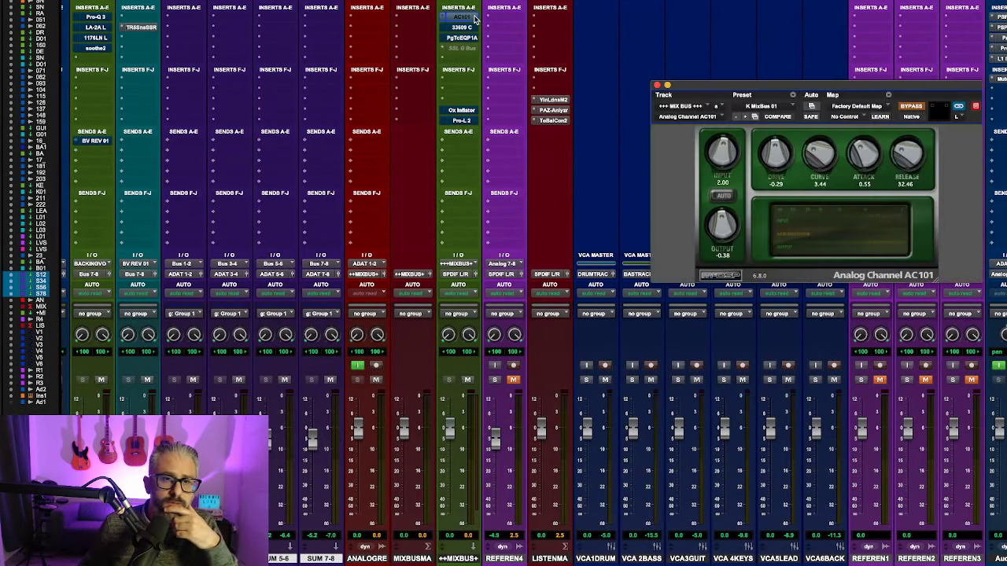
click(473, 19)
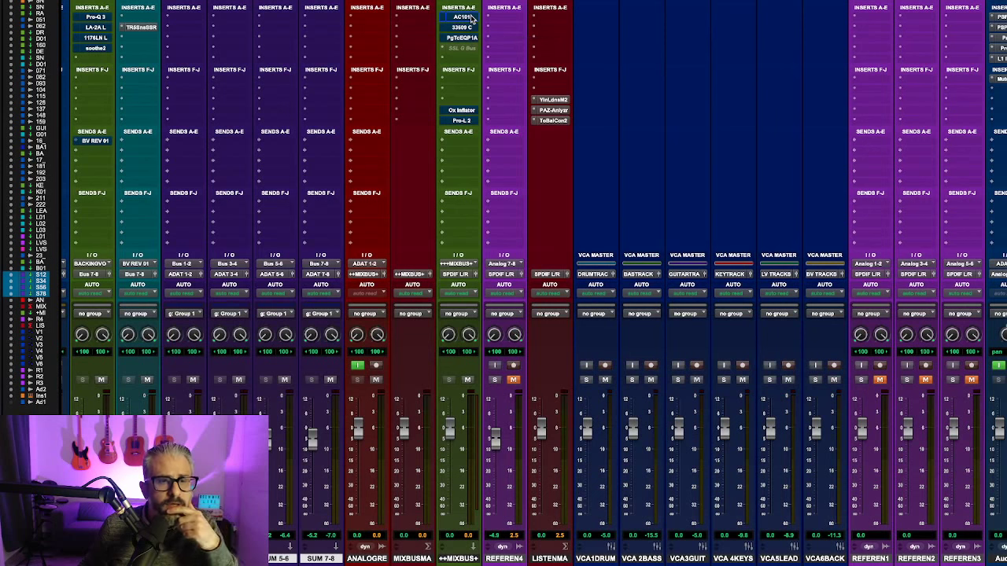
click(473, 19)
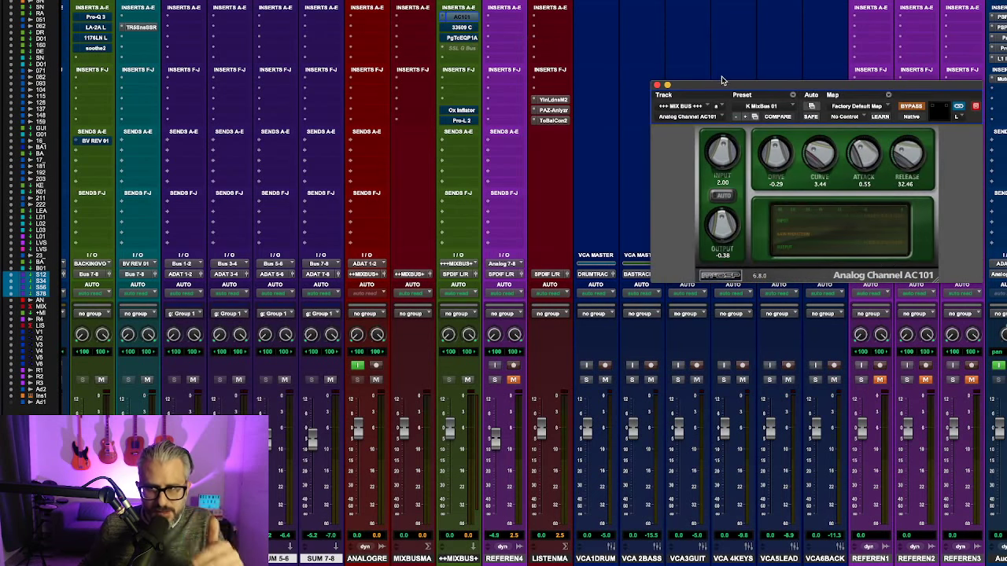
click(469, 30)
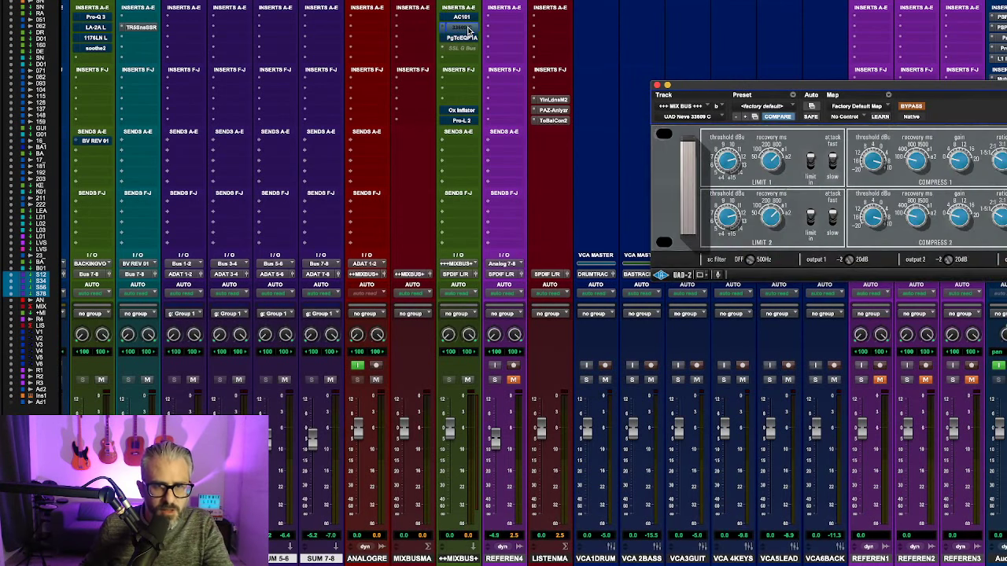
drag(734, 86, 357, 87)
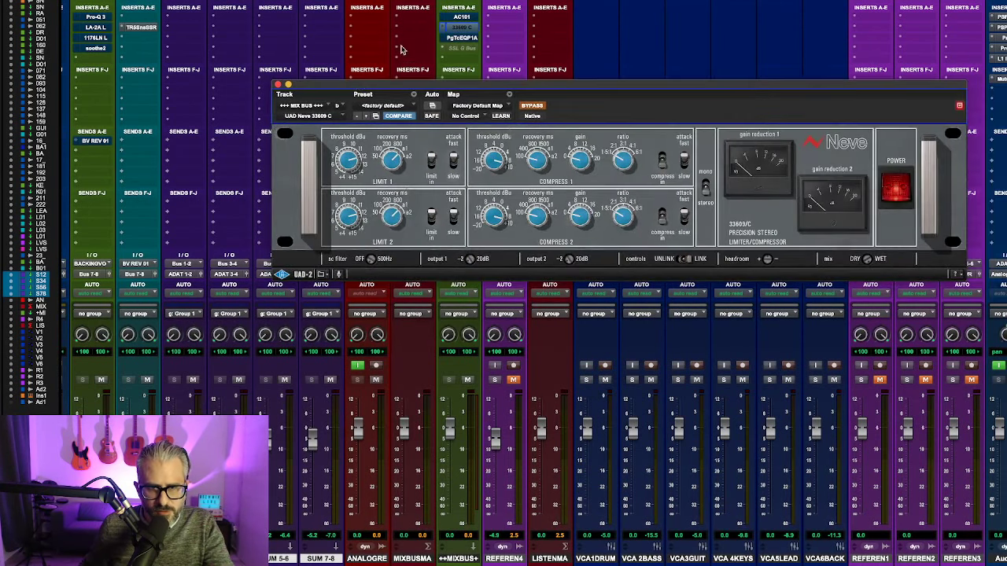
click(472, 38)
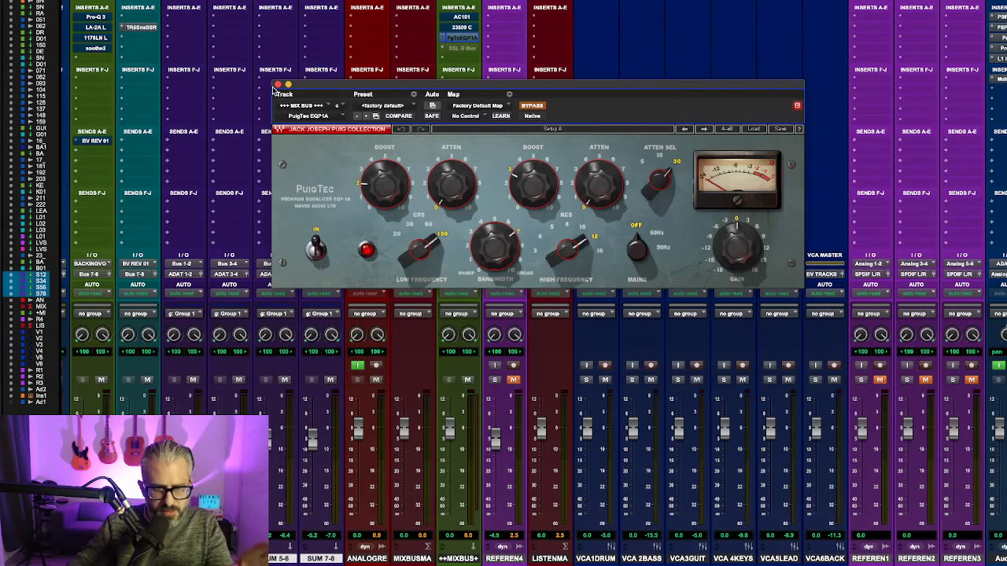
click(278, 85)
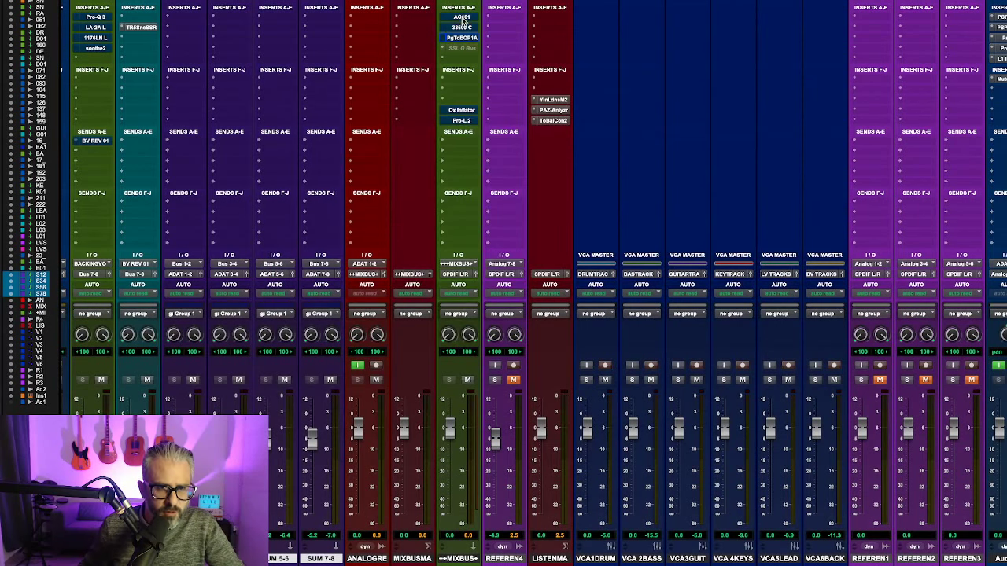
click(463, 18)
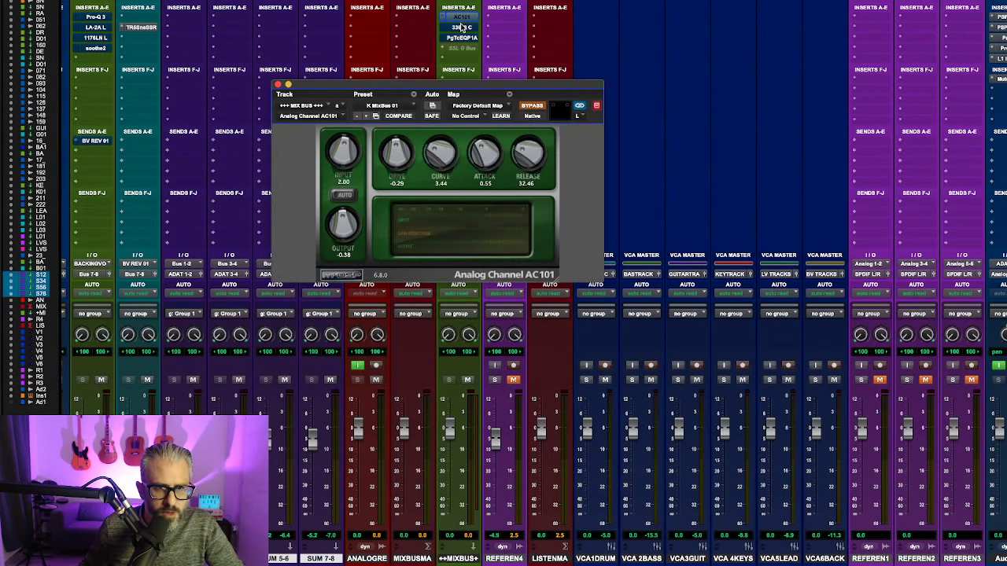
click(462, 28)
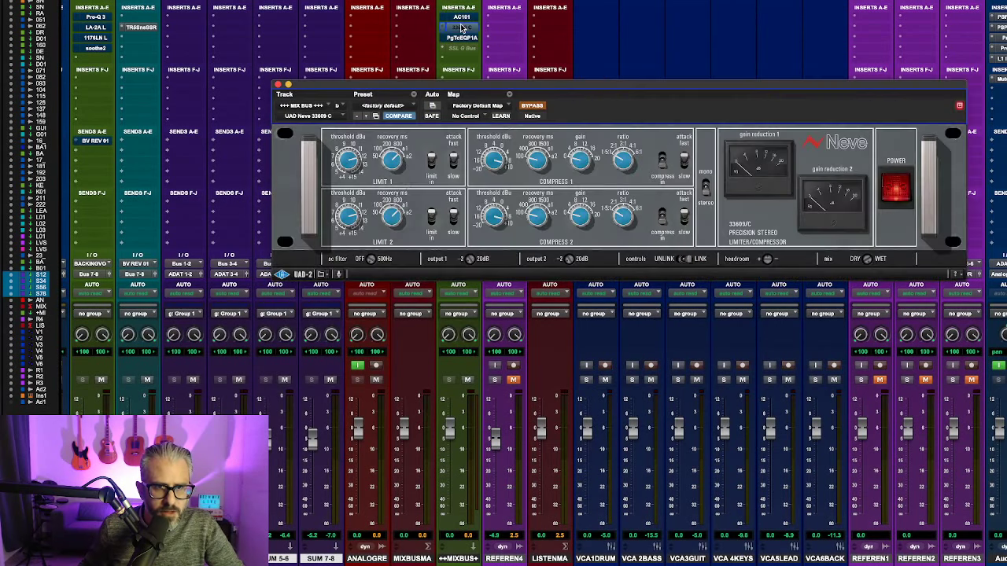
click(277, 85)
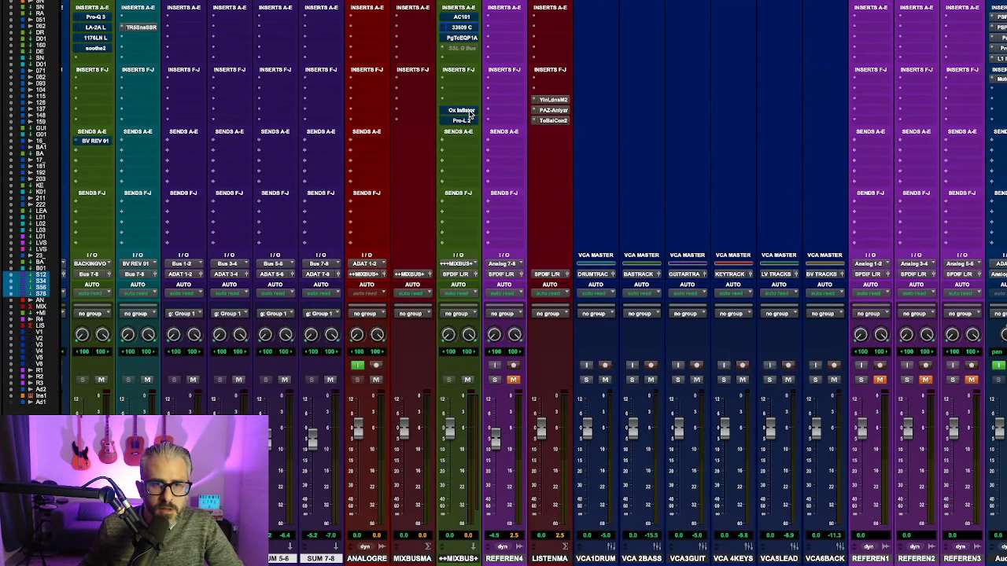
Step: Check the Ox Inflator and Pro-L 2 inserts on the +++ MIX BUS +++ track and close their windows
click(469, 115)
click(278, 85)
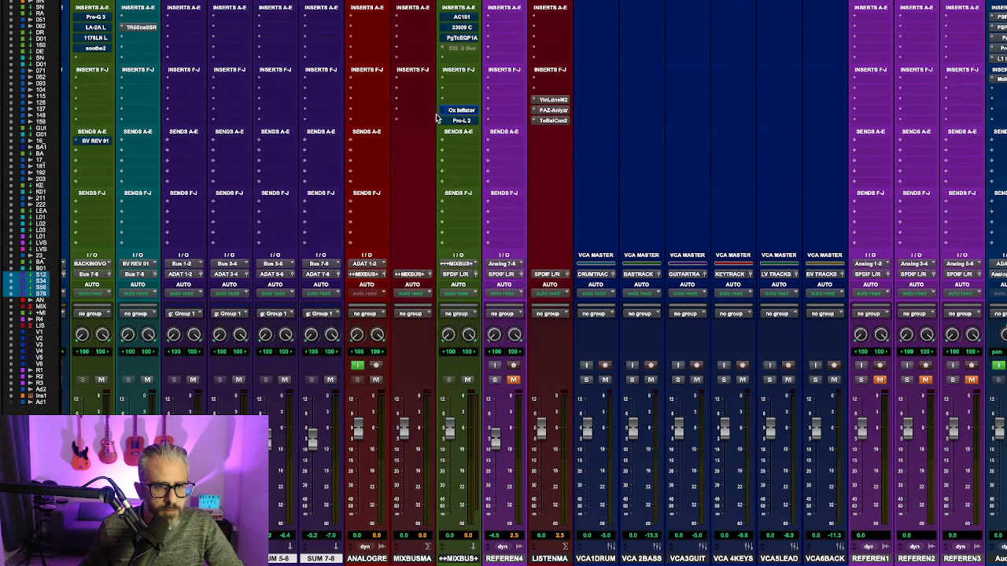
click(462, 121)
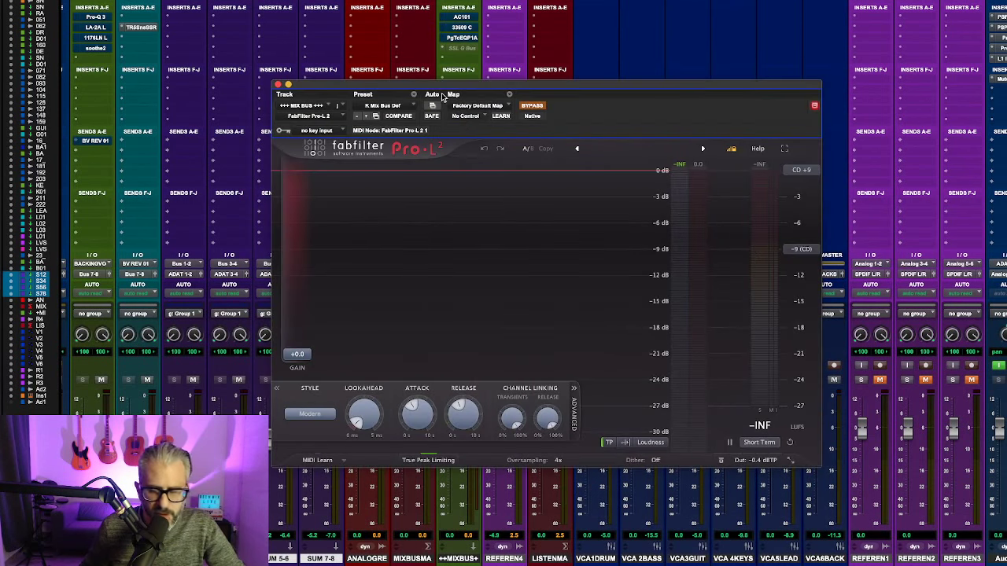
click(280, 84)
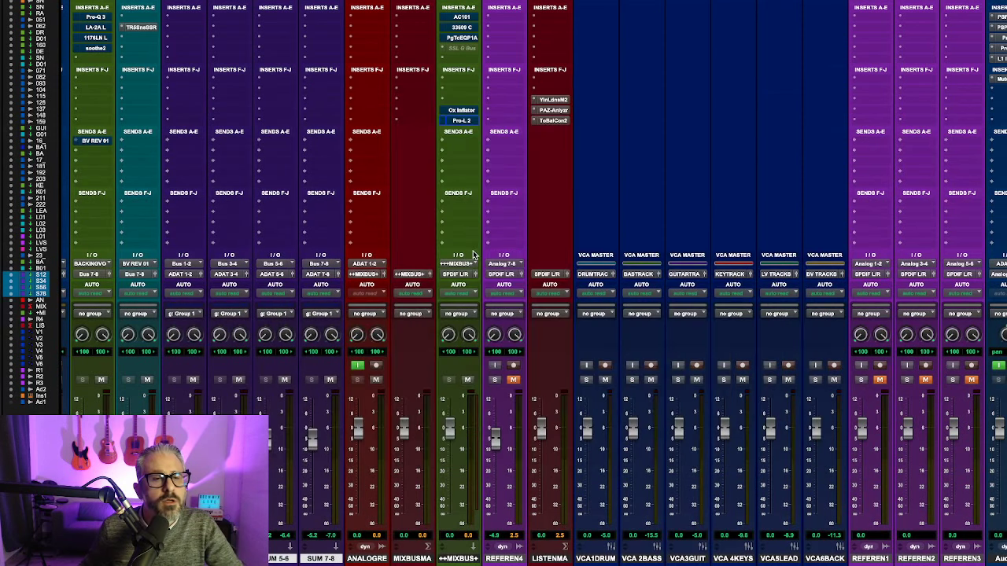
Step: Return to the start of the session and play it back while viewing the Mix window
scroll(472, 253, left, 3)
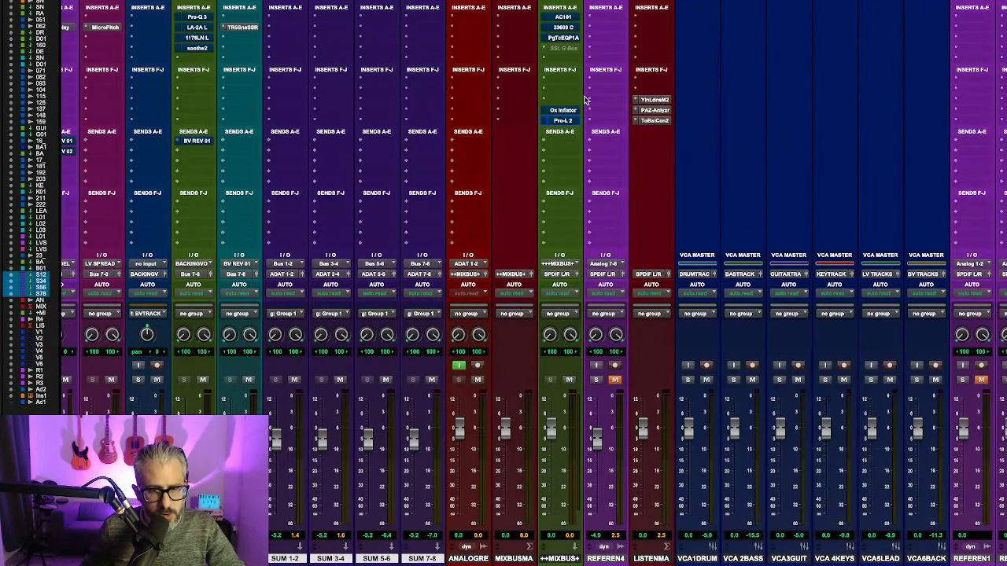
scroll(735, 217, left, 1)
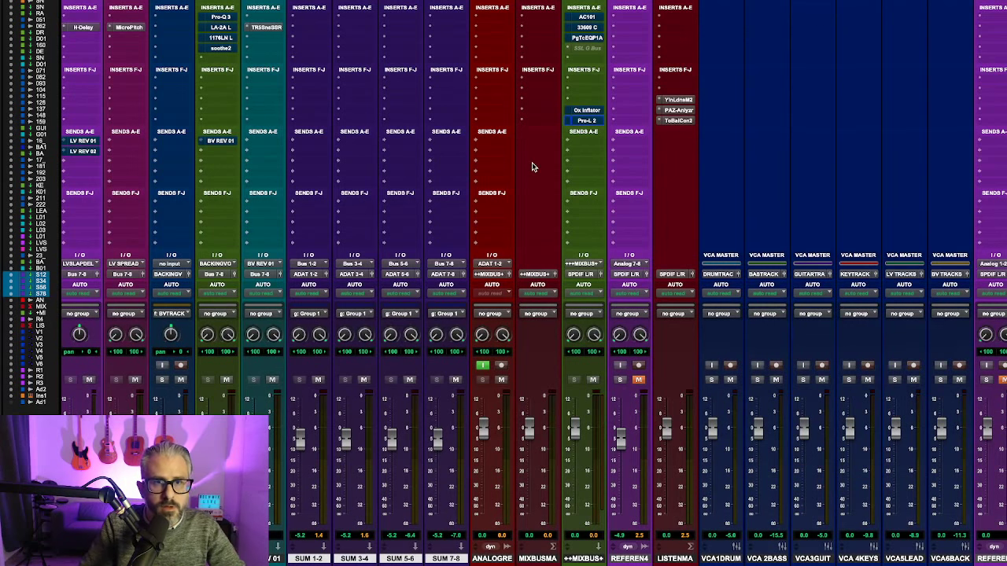
key(super+equal)
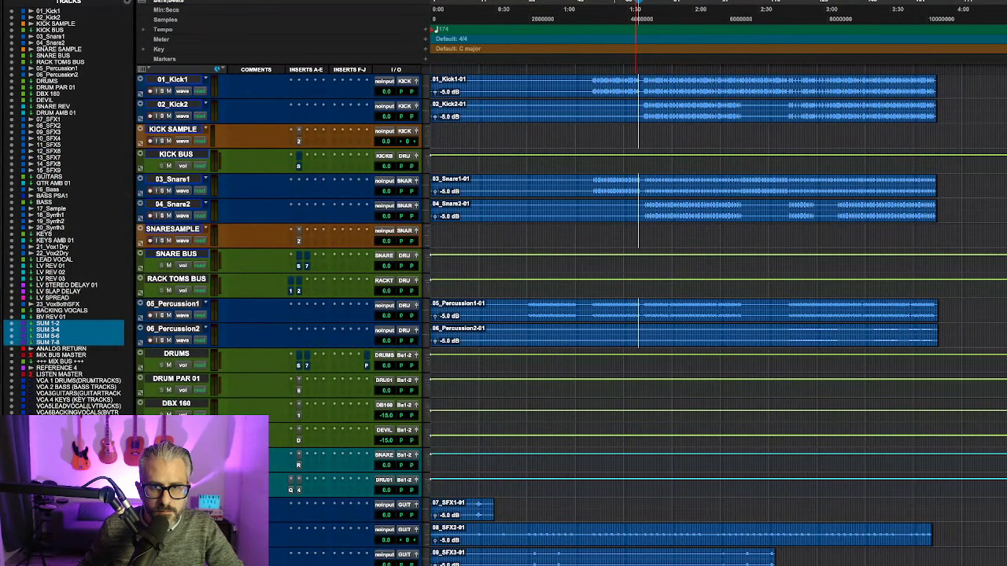
key(Return)
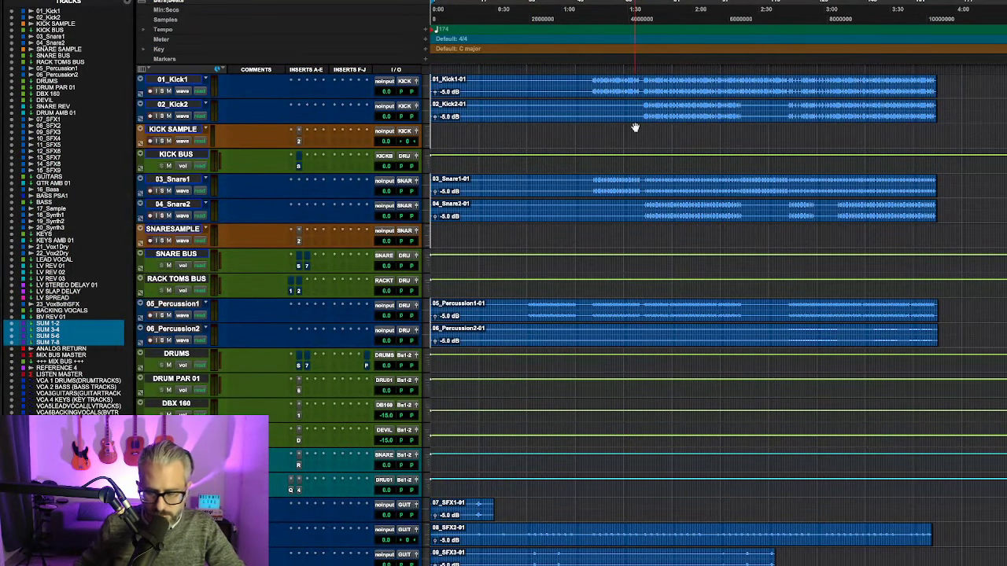
key(super+equal)
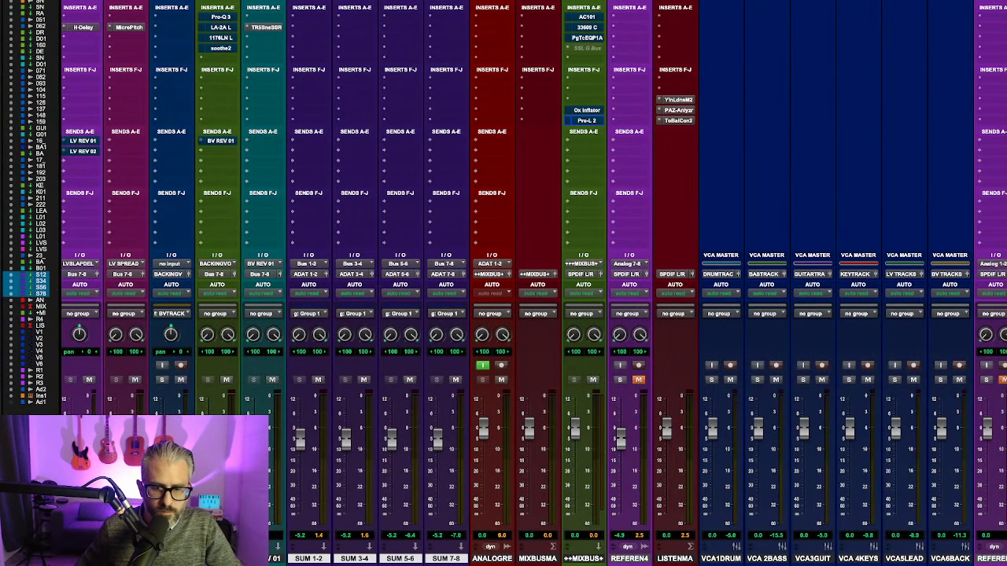
key(space)
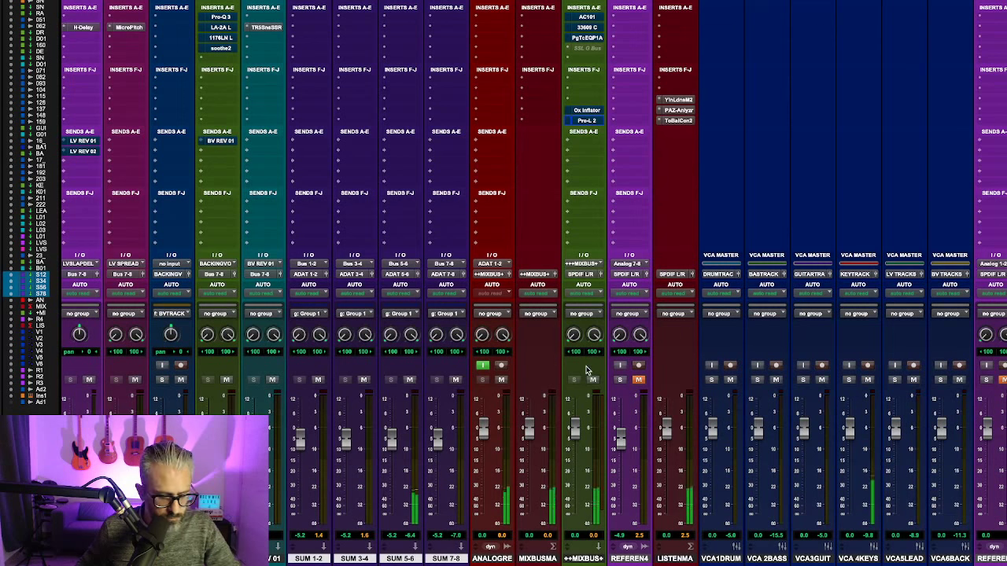
Step: Compare the playing mix with and without processing by repeatedly bypassing all +++ MIX BUS +++ inserts, leaving them active
click(588, 17)
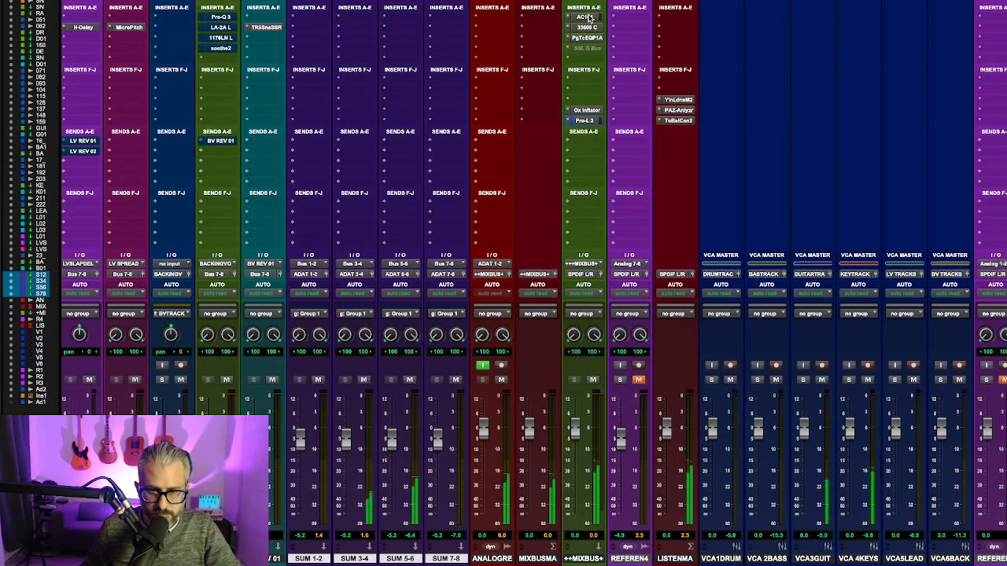
scroll(588, 17, left, 1)
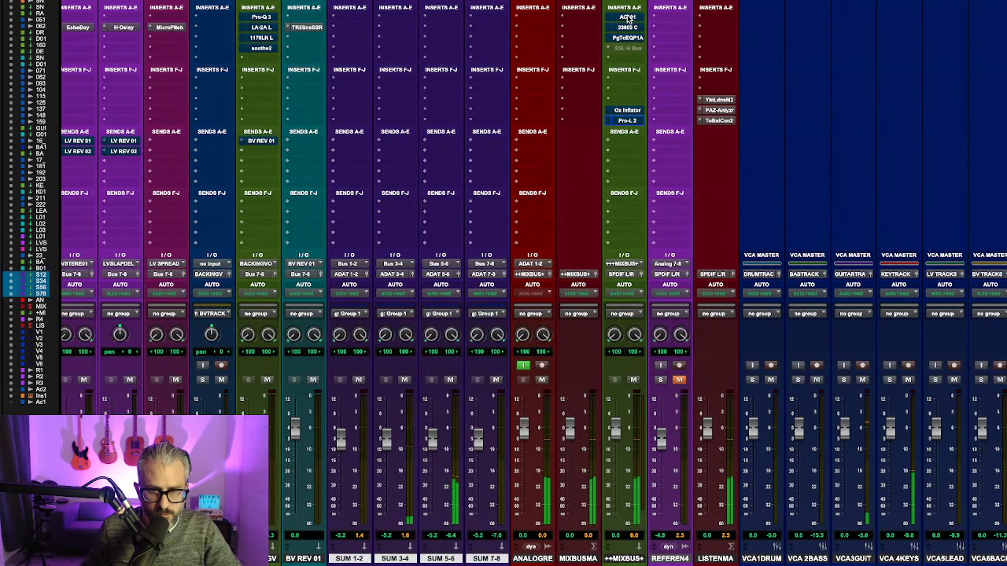
shift+super+click(627, 18)
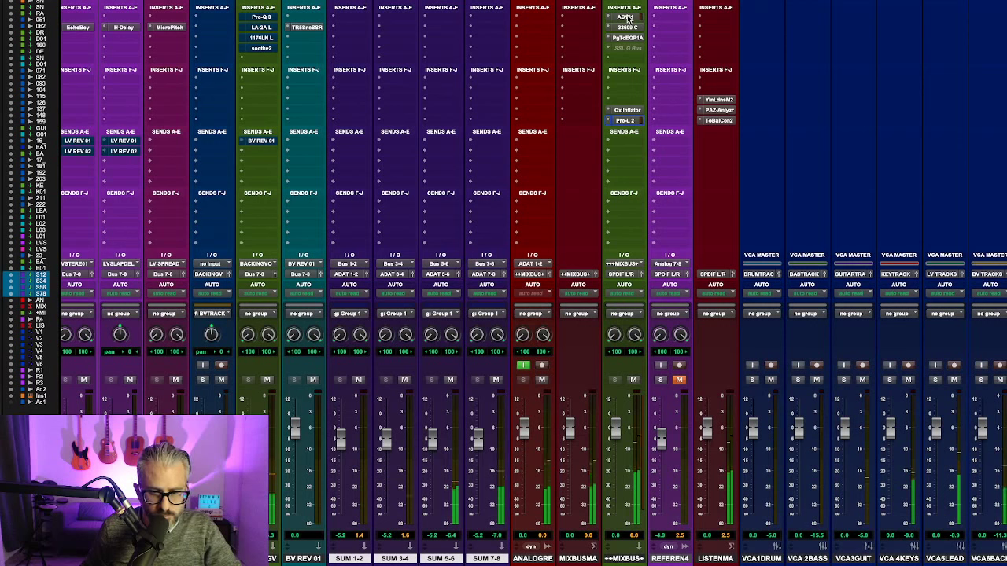
shift+super+click(627, 17)
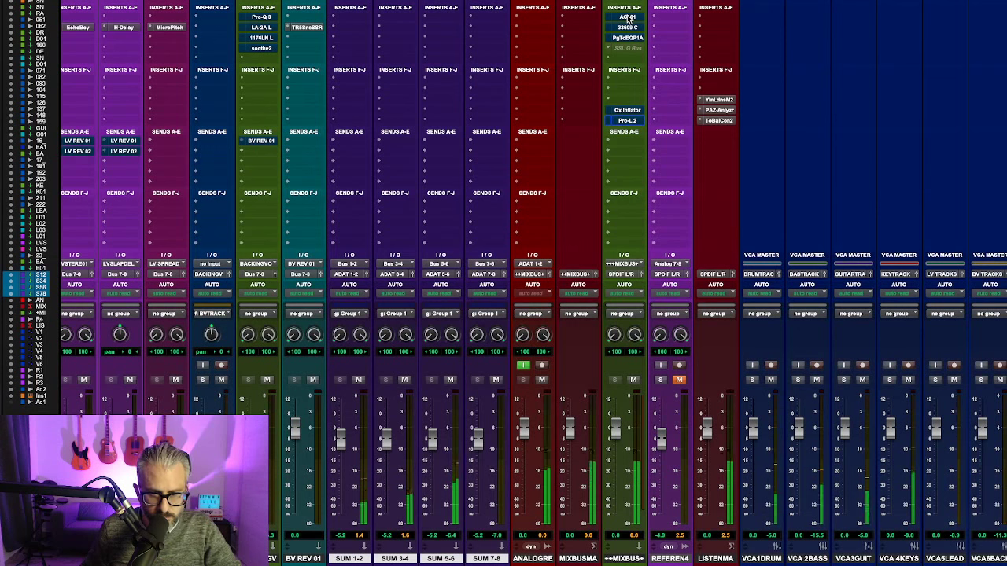
alt+super+click(628, 18)
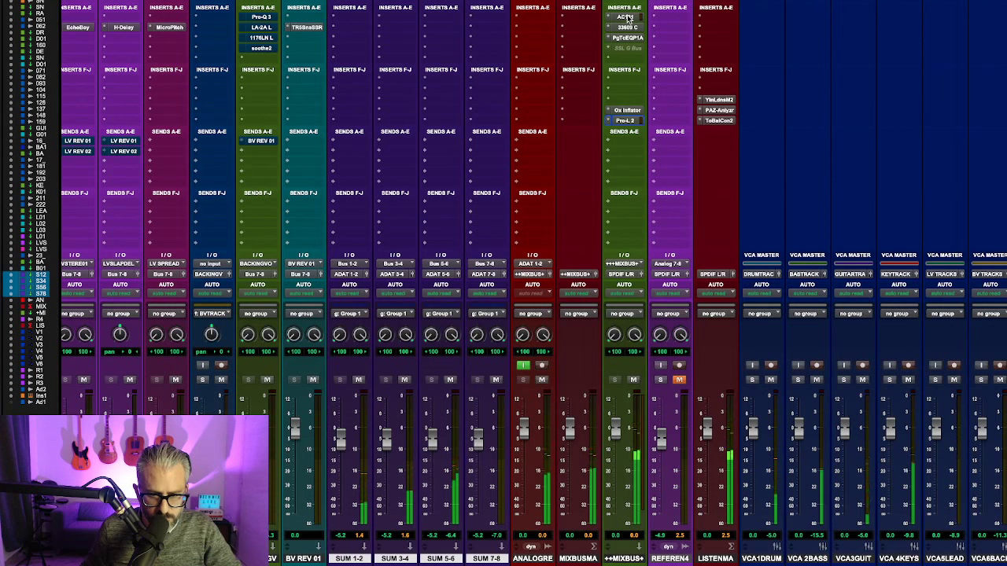
click(627, 17)
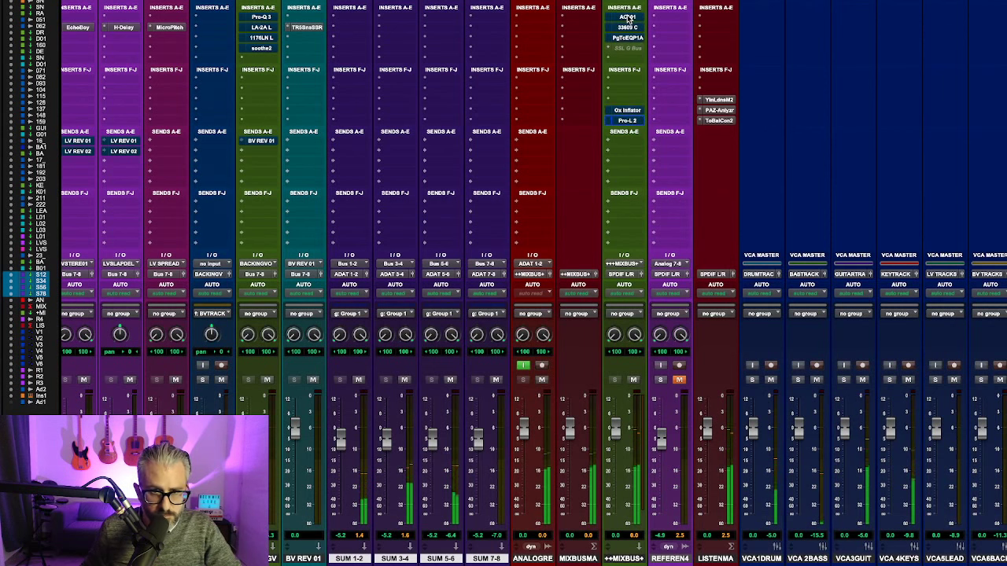
click(627, 17)
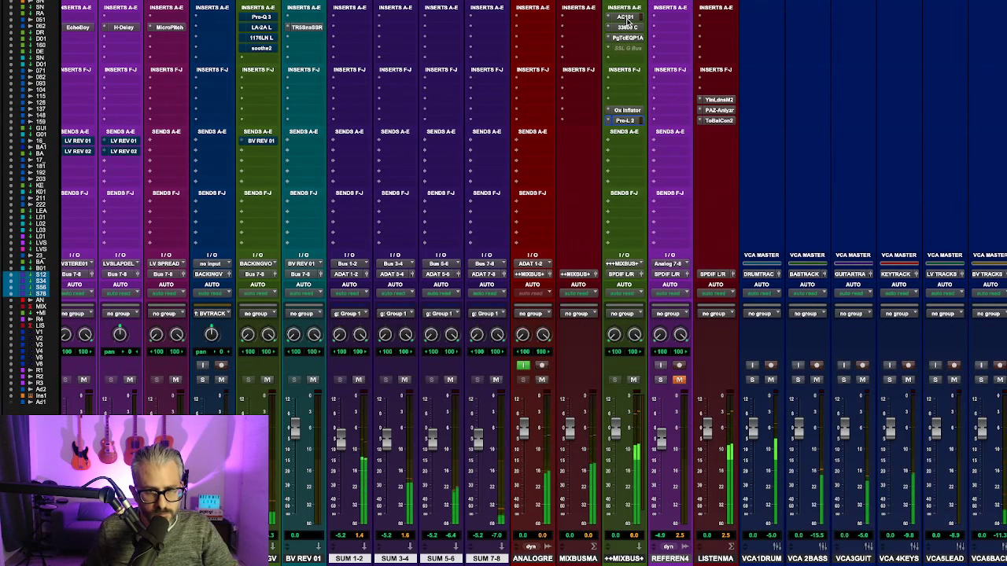
shift+super+click(627, 19)
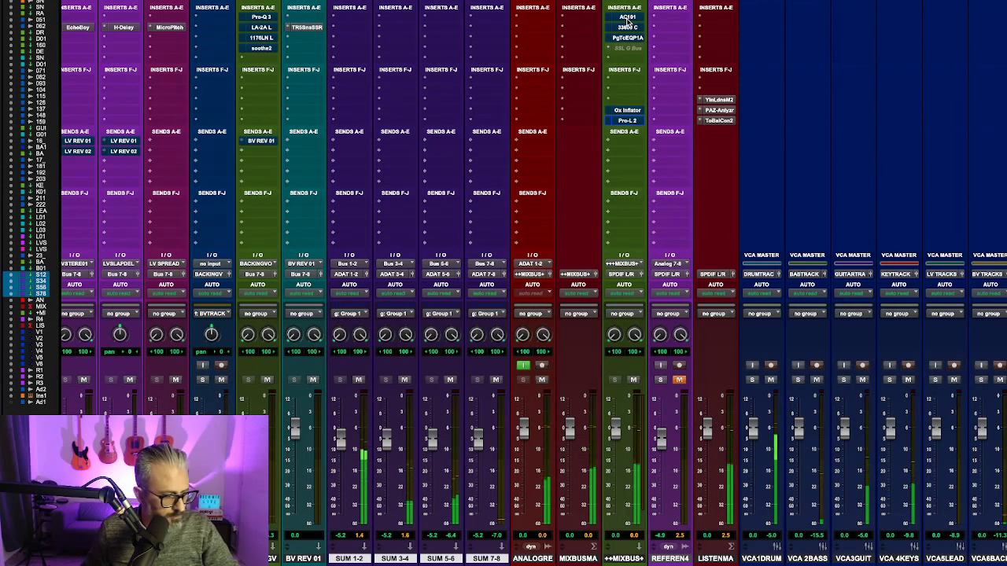
Step: Toggle the whole +++ MIX BUS +++ insert chain in and out during playback to judge its overall effect, leaving it active
shift+super+click(627, 19)
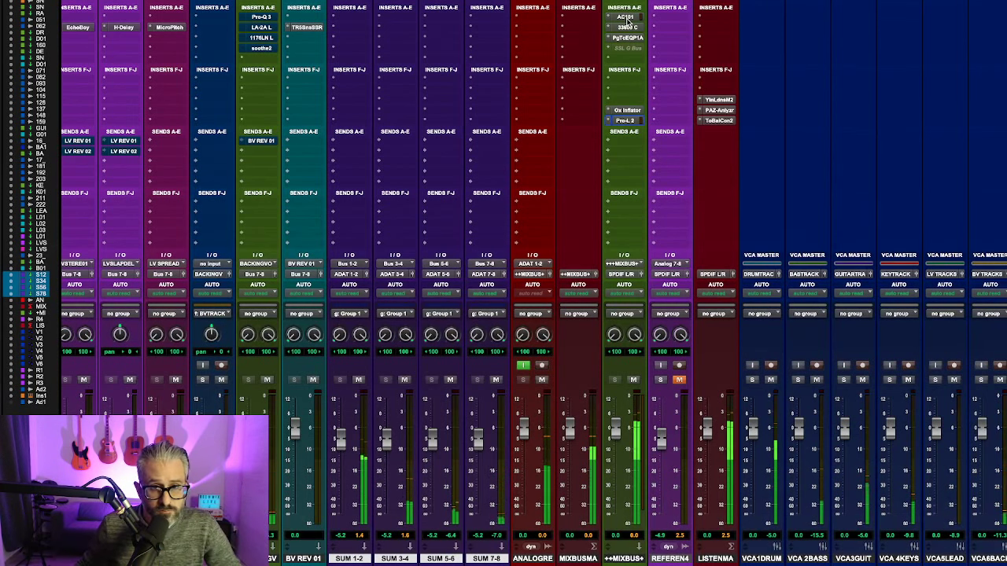
shift+super+click(627, 19)
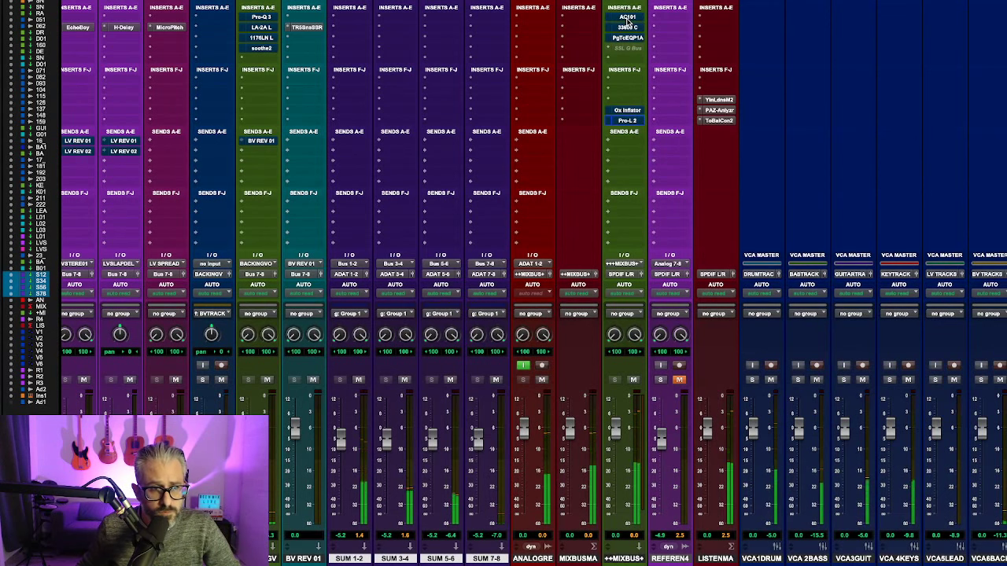
shift+super+click(627, 20)
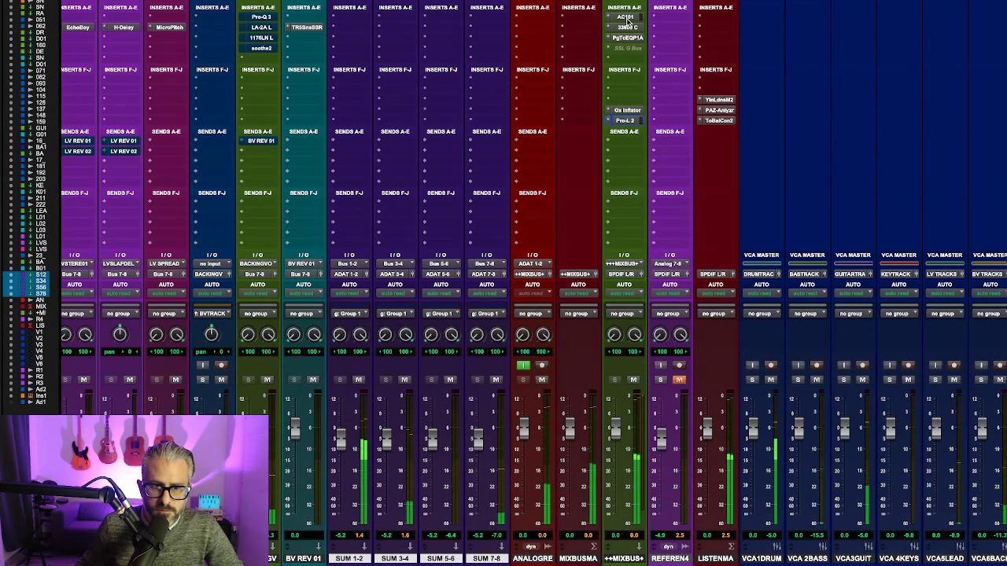
alt+super+click(627, 17)
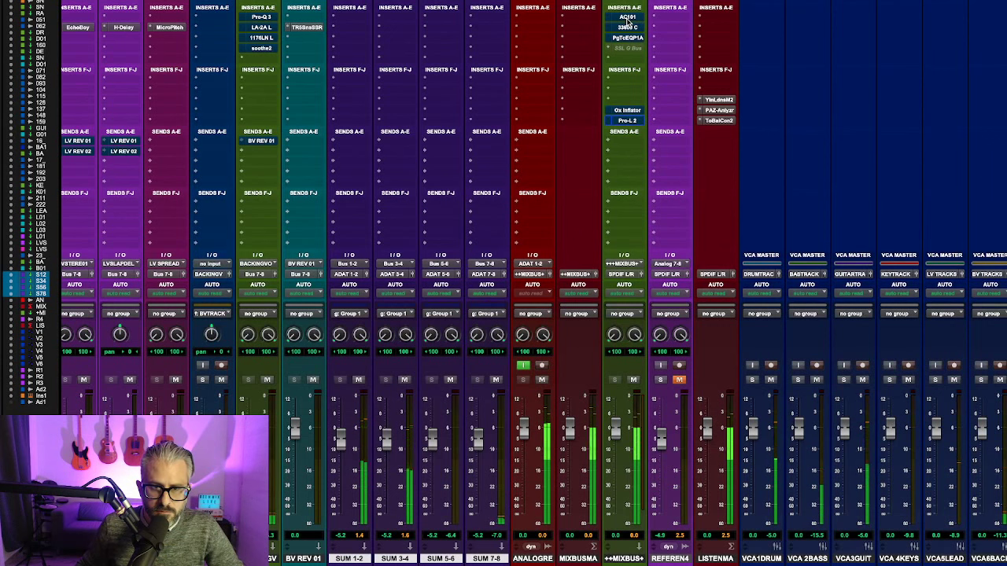
alt+super+click(628, 18)
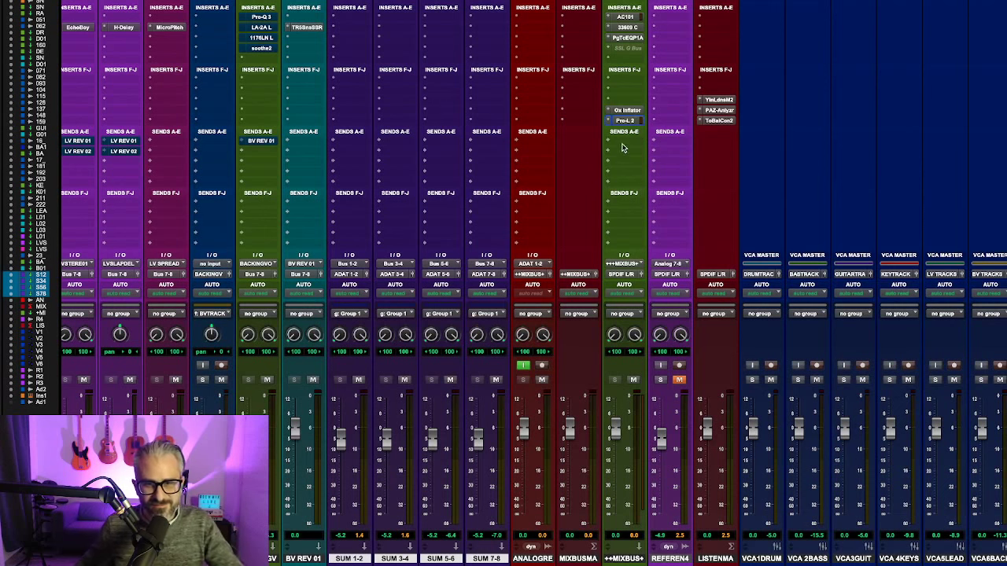
Step: Move the Ox Inflator and Pro-L 2 inserts up one slot on the +++ MIX BUS +++ track and check the Pro-L 2 settings
scroll(482, 101, left, 7)
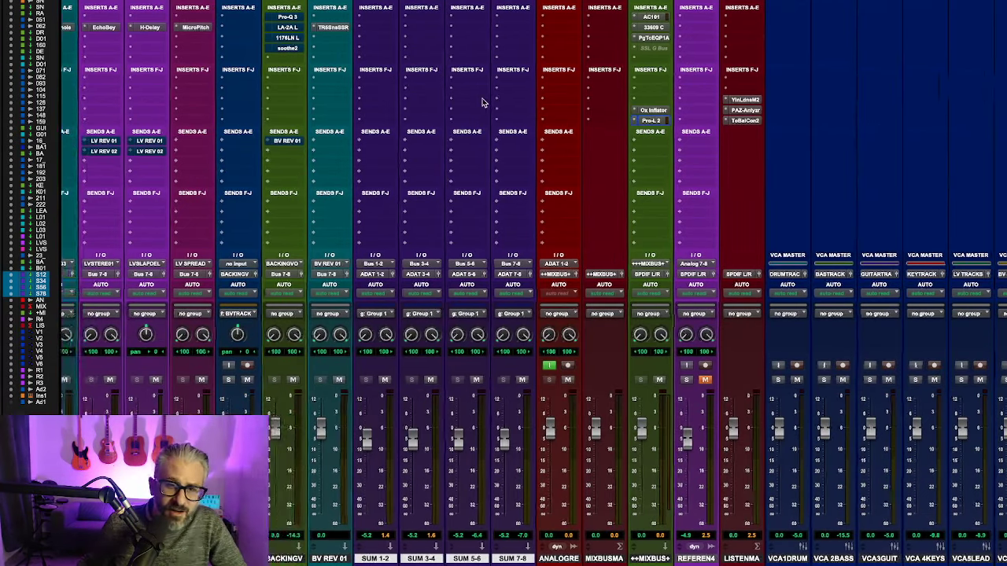
scroll(483, 102, left, 3)
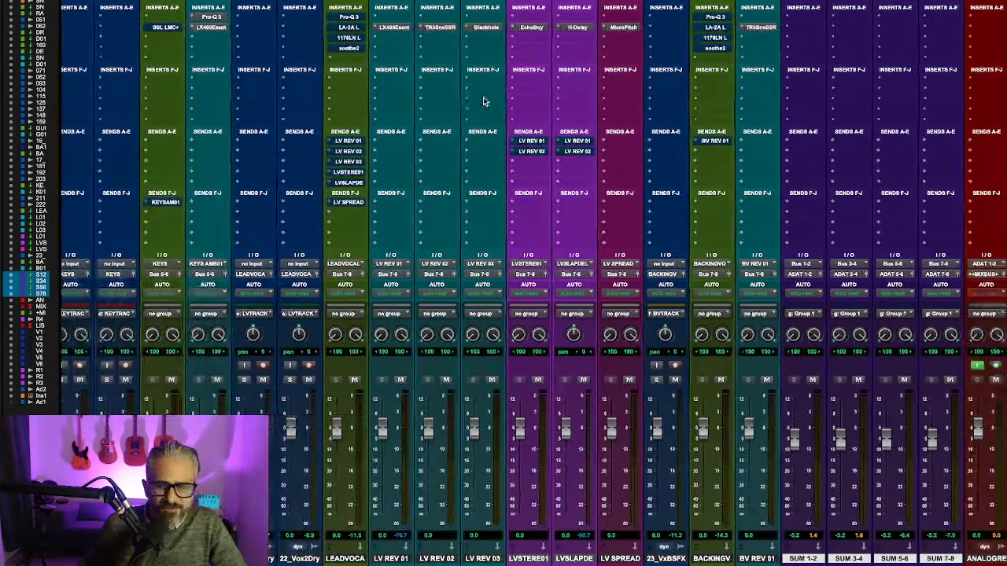
scroll(484, 102, right, 12)
scroll(550, 114, left, 2)
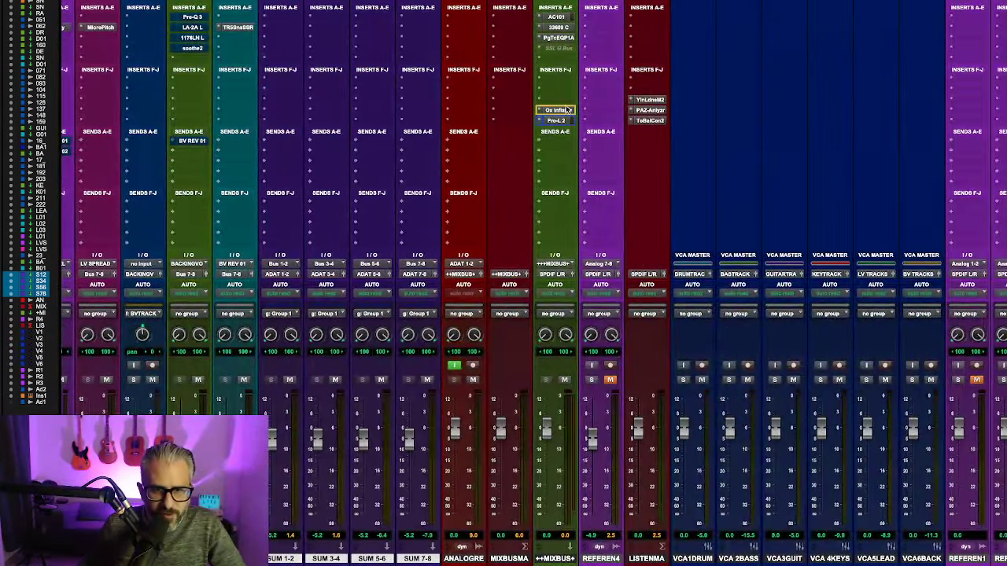
mouse_move(559, 110)
mouse_down()
mouse_move(559, 99)
mouse_move(562, 110)
mouse_up()
scroll(572, 102, left, 1)
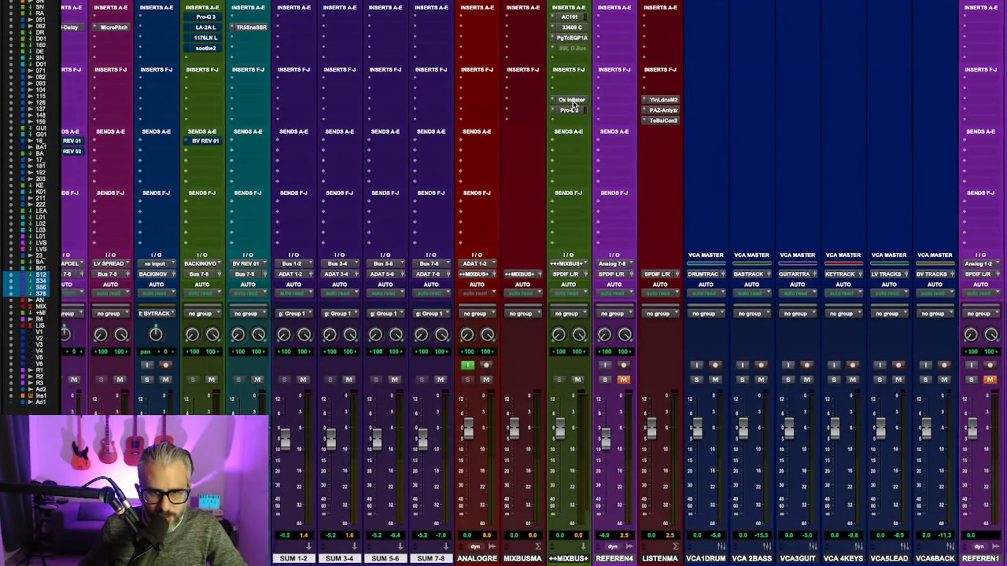
scroll(573, 102, left, 3)
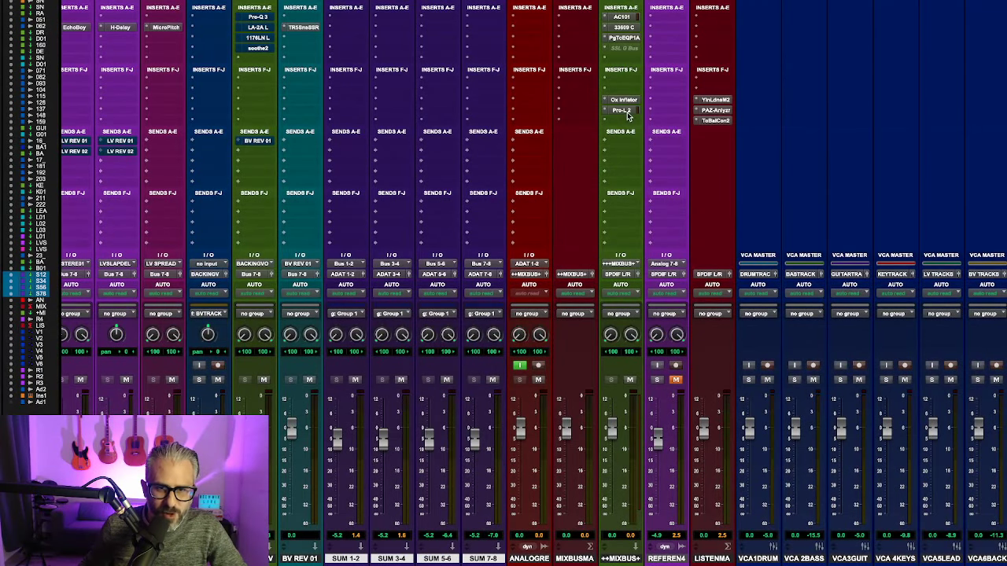
click(624, 111)
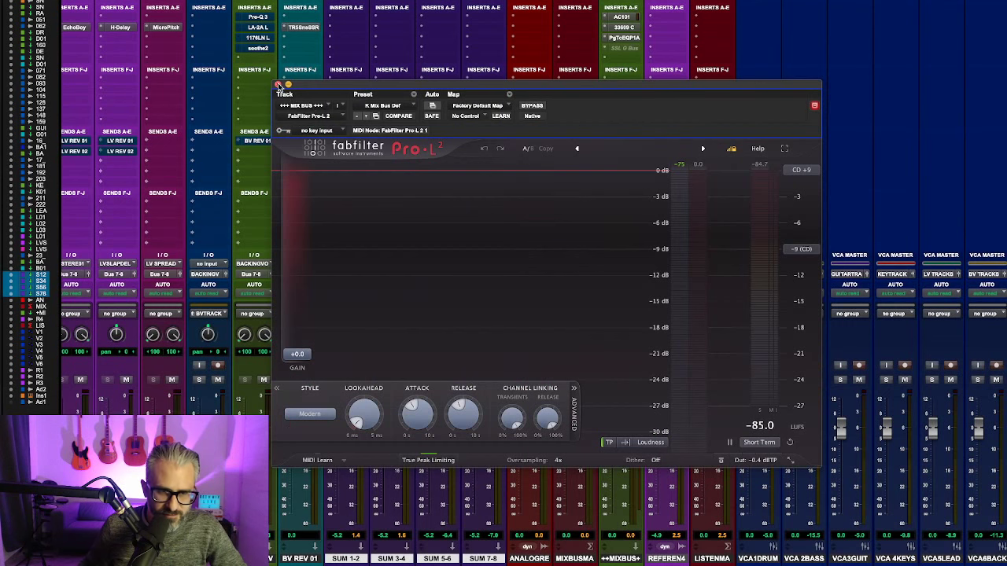
click(278, 84)
Step: Copy the Ox Inflator into the slot after Pro-L 2 on +++ MIX BUS +++ and load the Post Limiter preset on the copy
drag(628, 101, 630, 123)
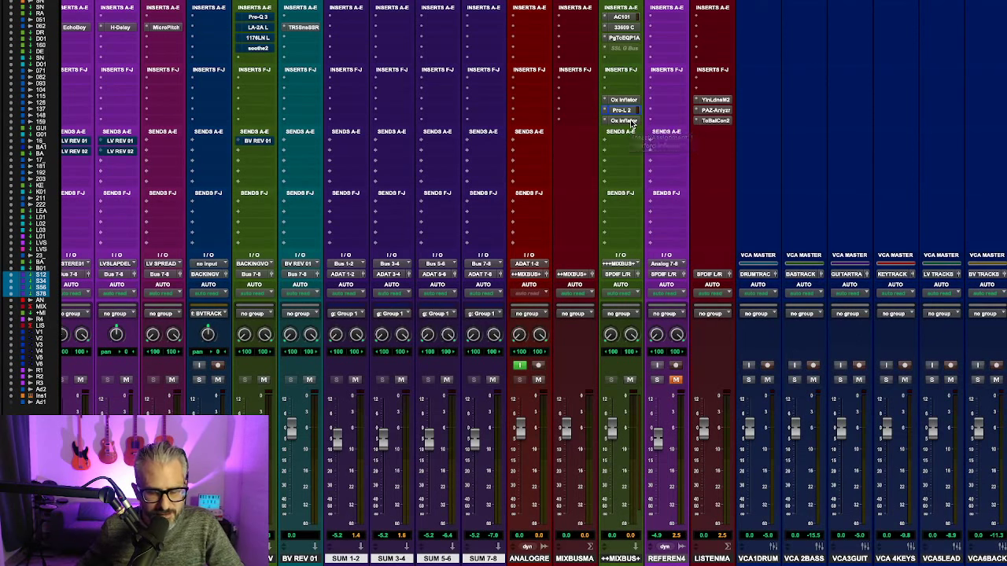
click(632, 122)
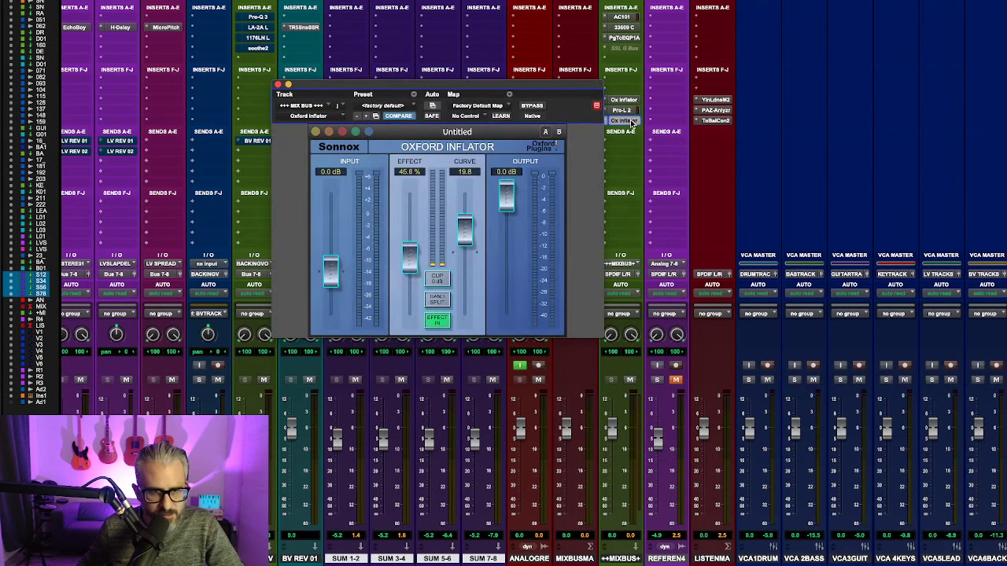
click(400, 107)
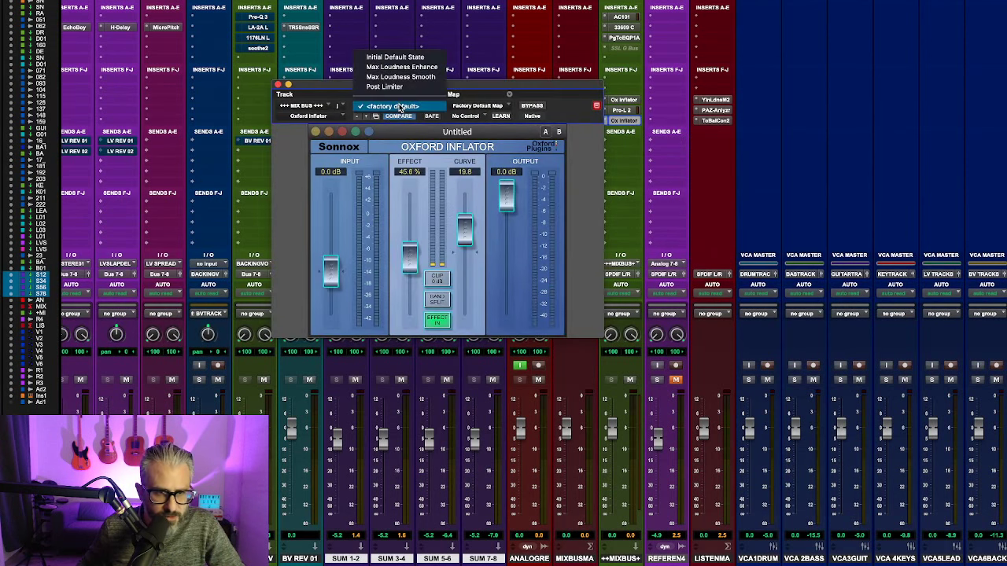
click(394, 87)
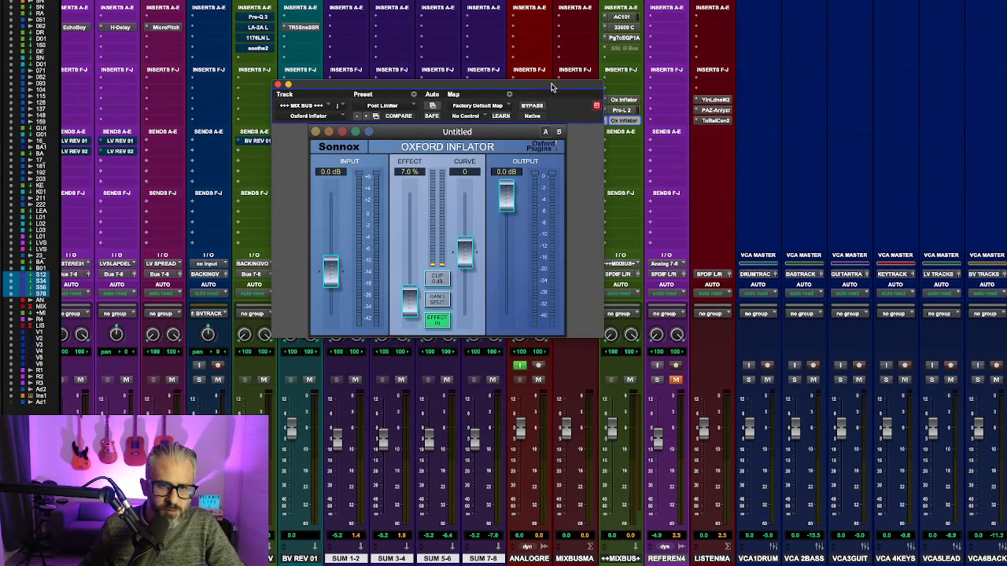
drag(552, 88, 549, 104)
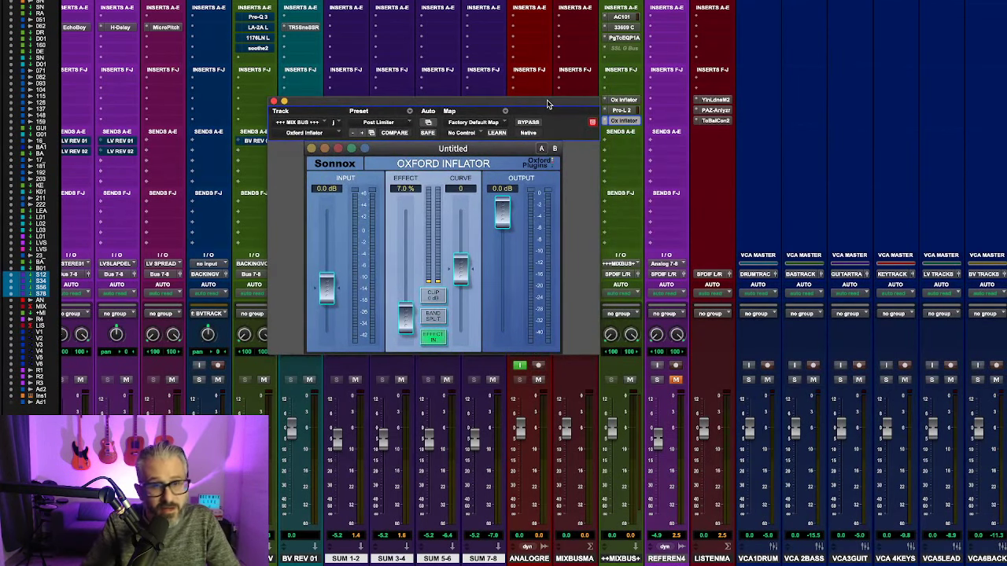
Step: Play the mix while repeatedly bypassing the Ox Inflator after Pro-L 2, leaving it active, and close its window
key(super+equal)
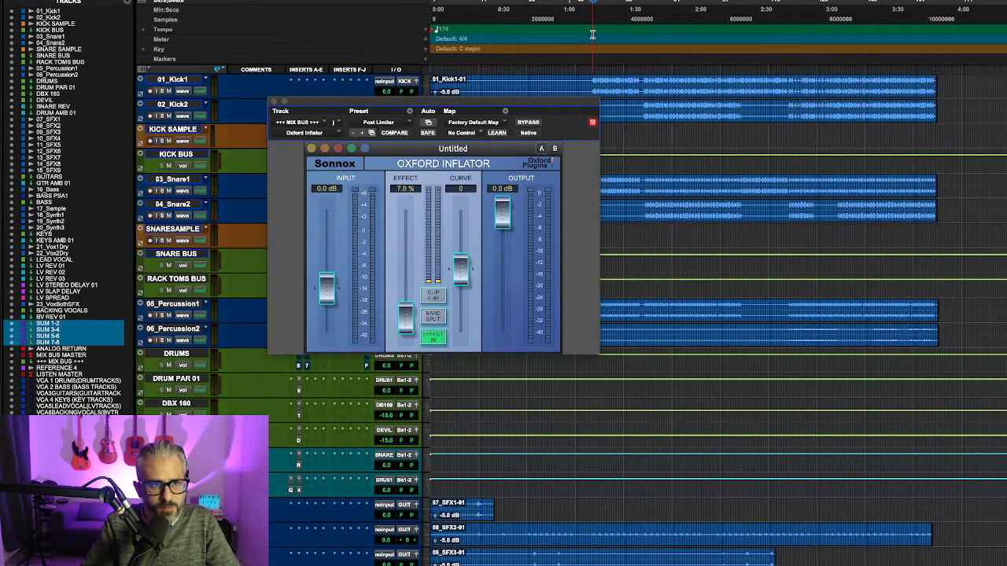
key(super+equal)
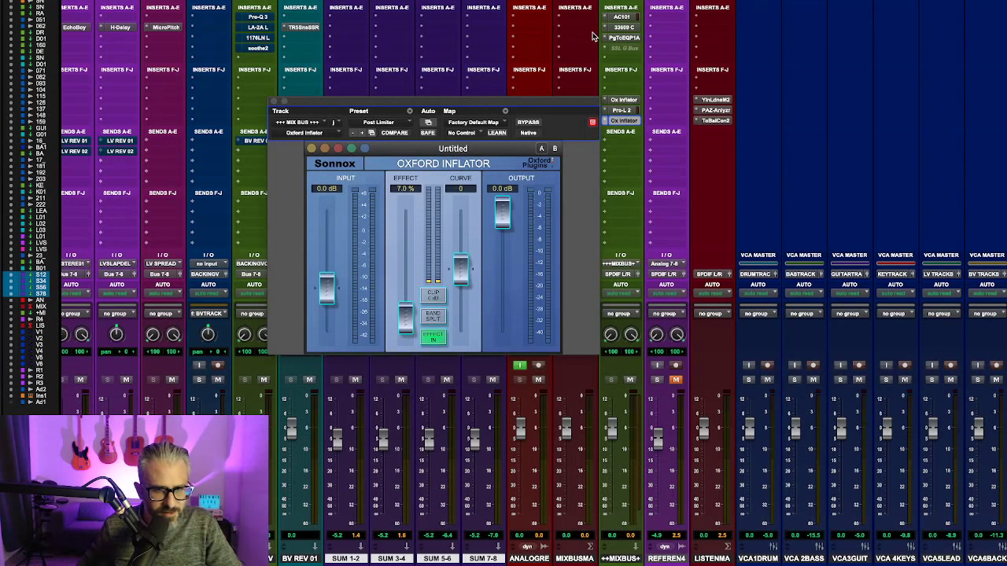
key(space)
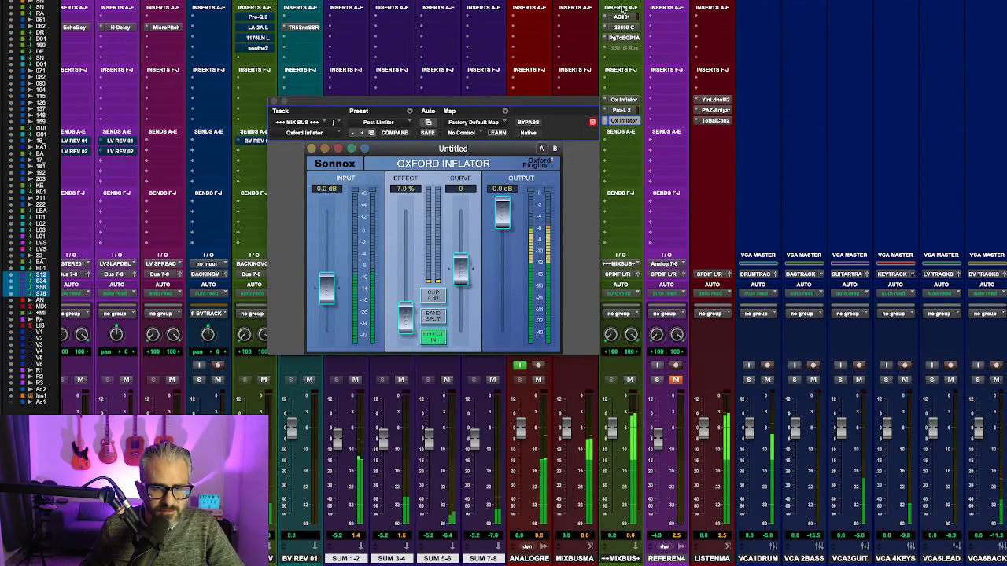
click(529, 124)
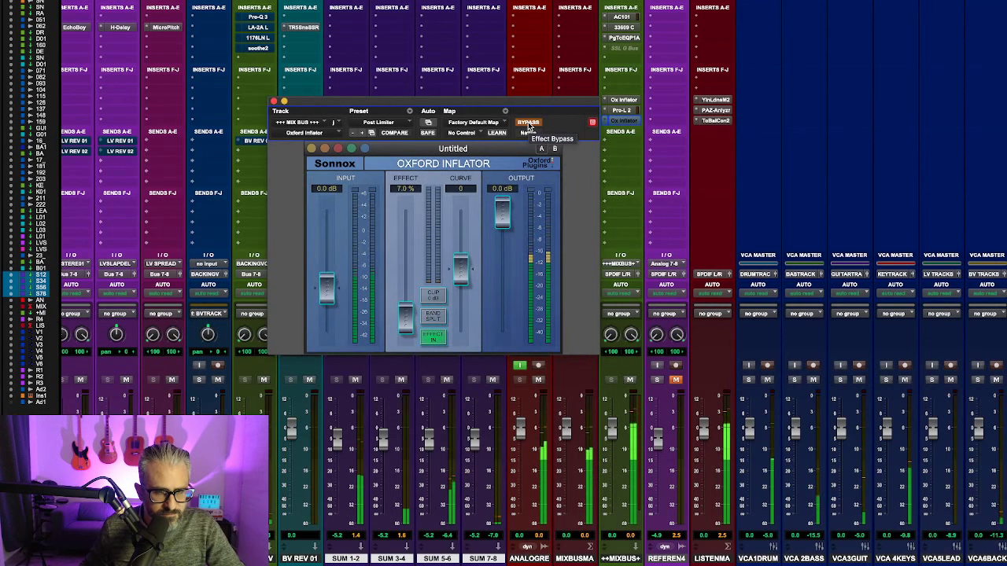
click(528, 123)
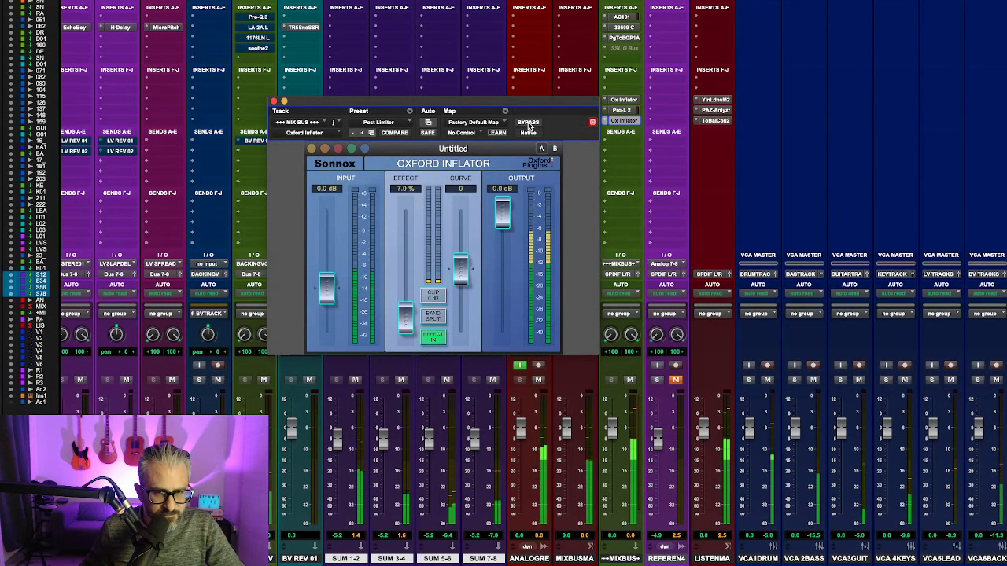
click(529, 124)
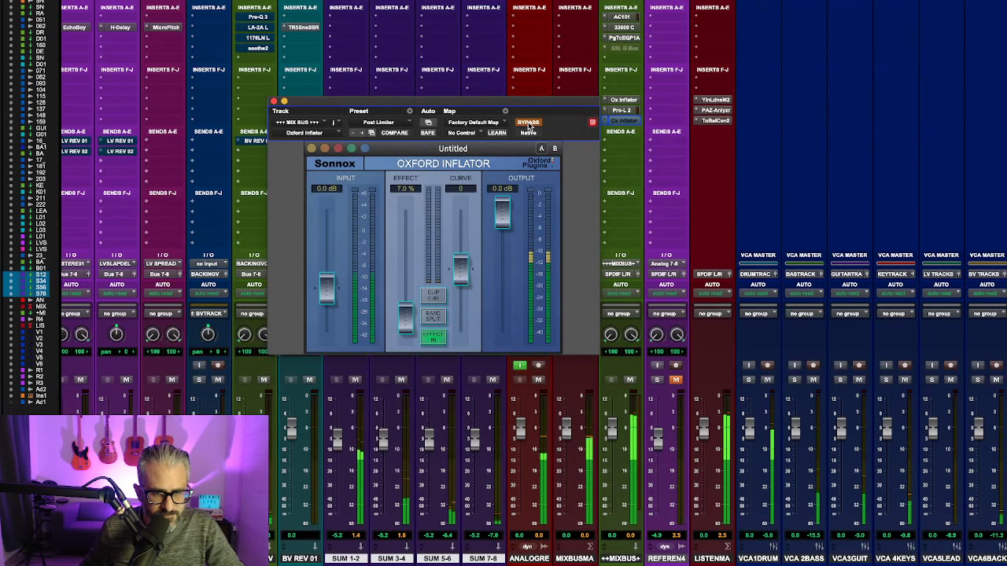
click(529, 124)
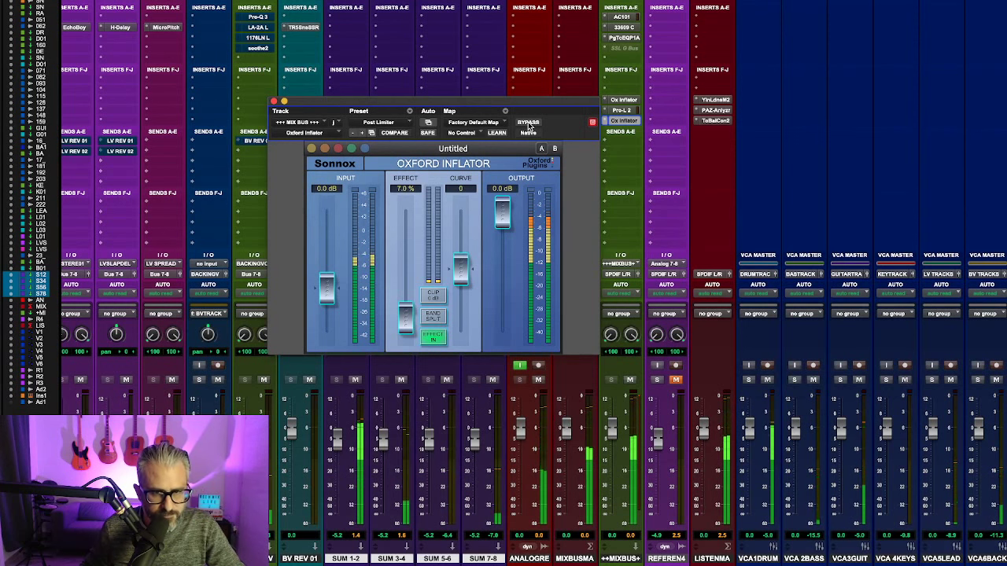
click(528, 123)
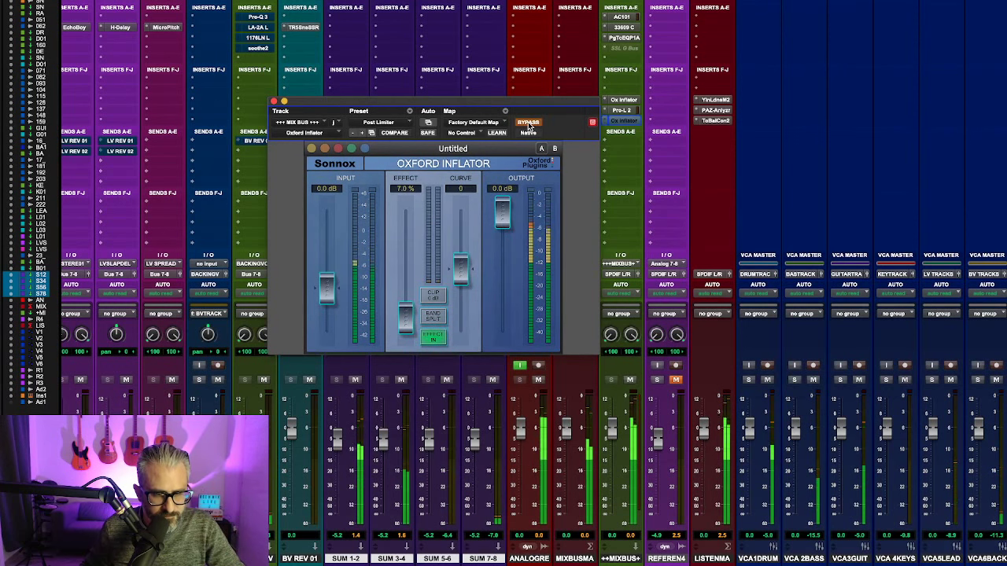
click(528, 123)
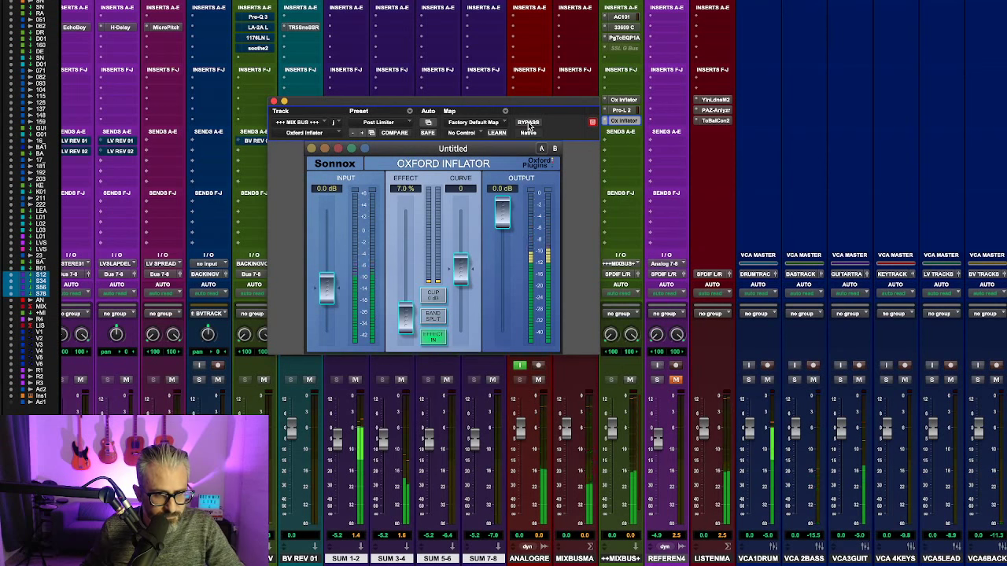
click(528, 123)
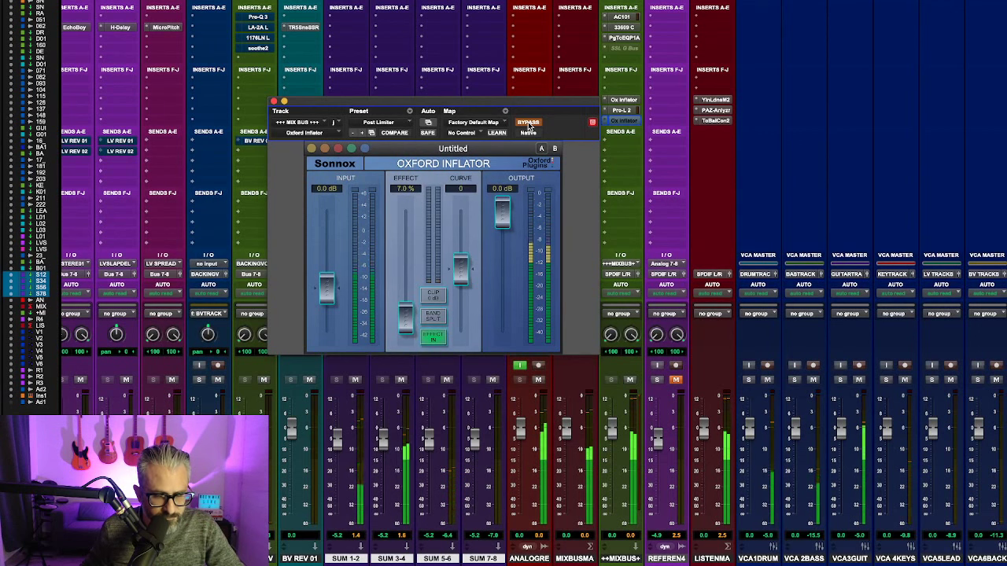
click(527, 123)
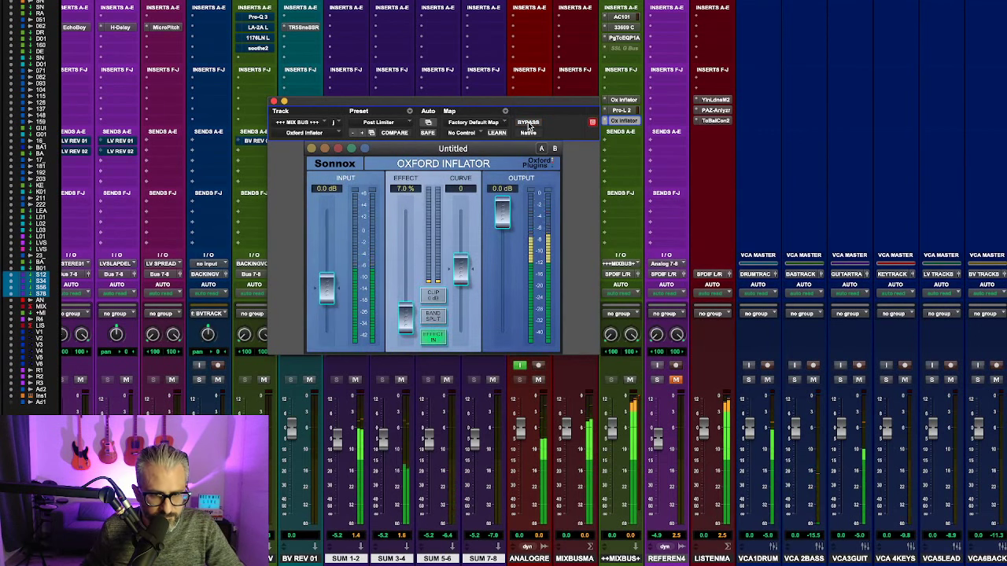
click(528, 123)
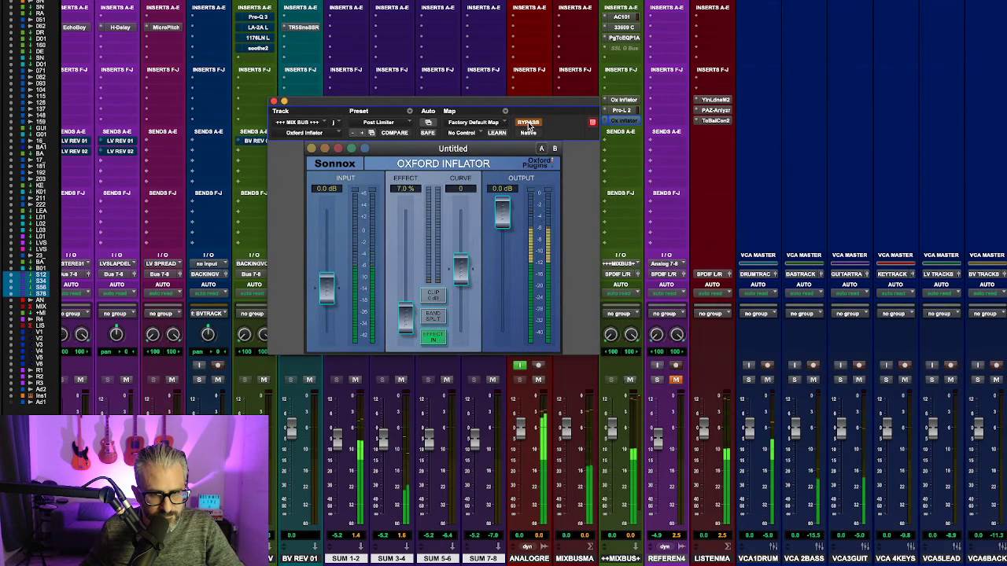
click(527, 122)
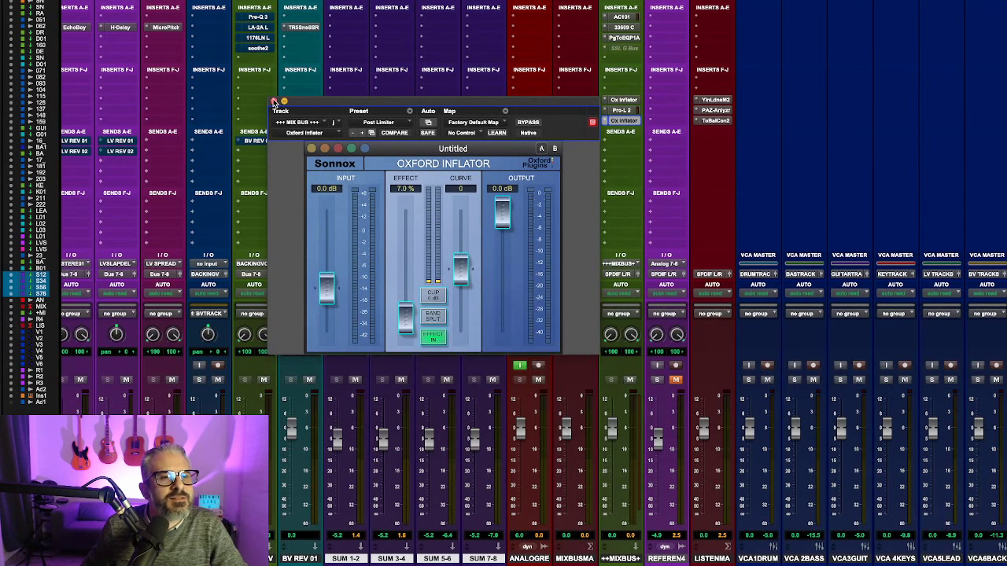
click(274, 102)
Step: Examine the inserts, sends and routing across the Mix window channels, from the mix bus back to the drum tracks
scroll(451, 177, left, 2)
scroll(450, 175, left, 10)
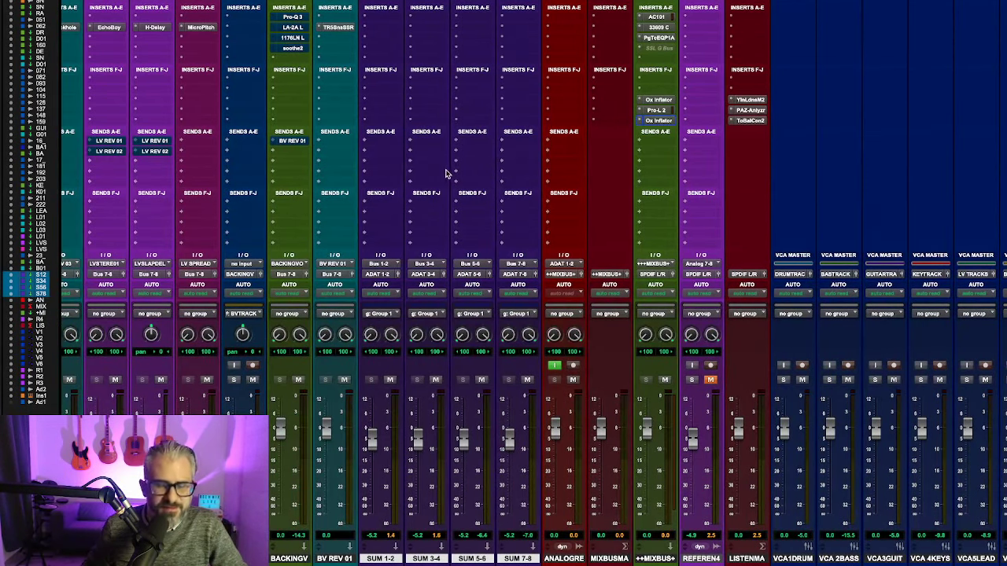
scroll(447, 169, left, 7)
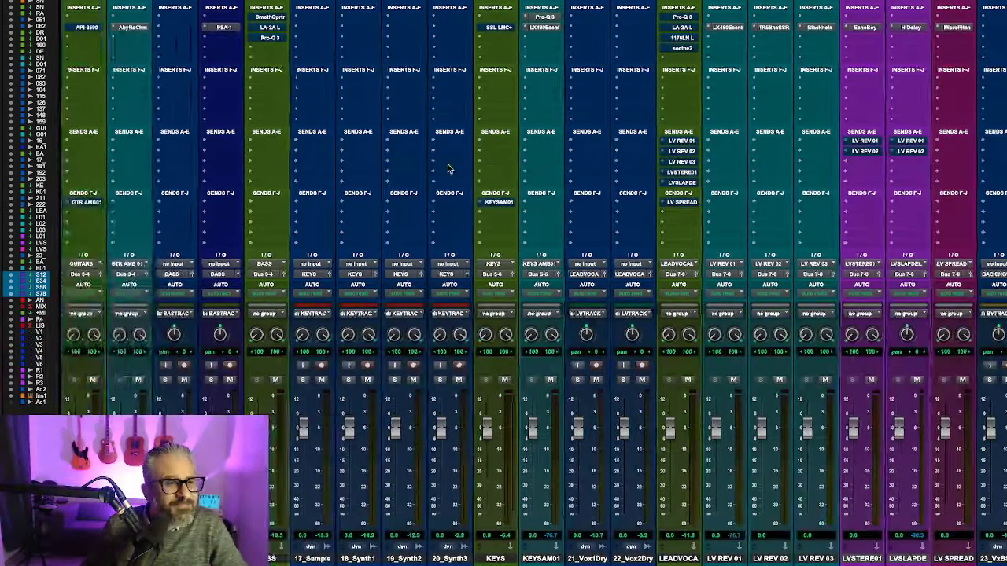
scroll(399, 163, right, 15)
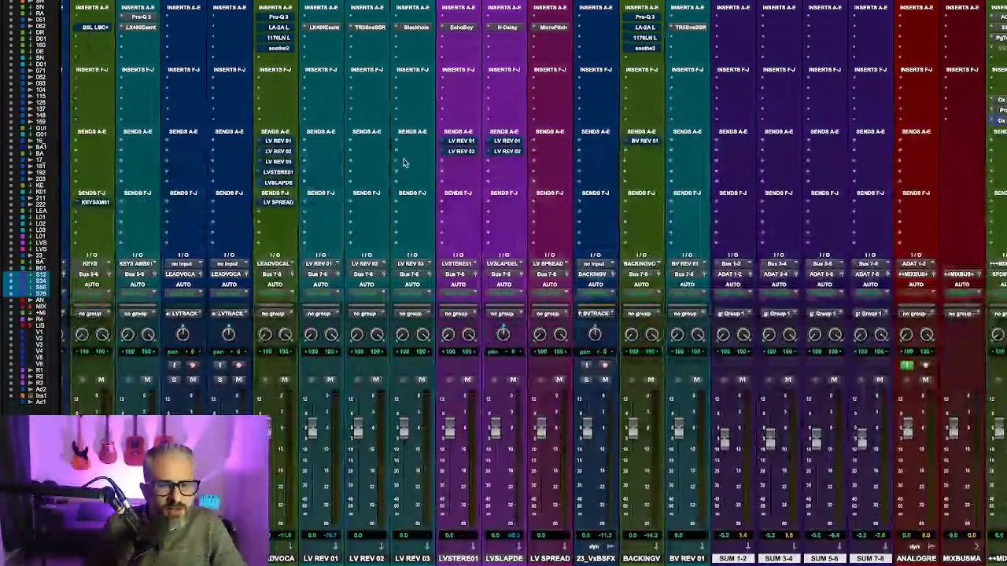
scroll(404, 163, left, 16)
scroll(409, 161, left, 1)
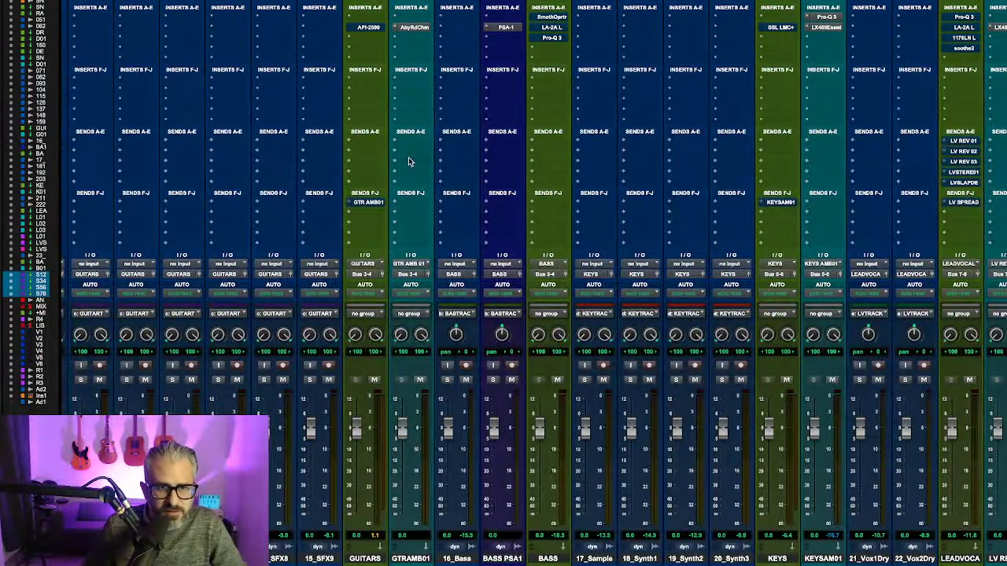
scroll(413, 157, left, 20)
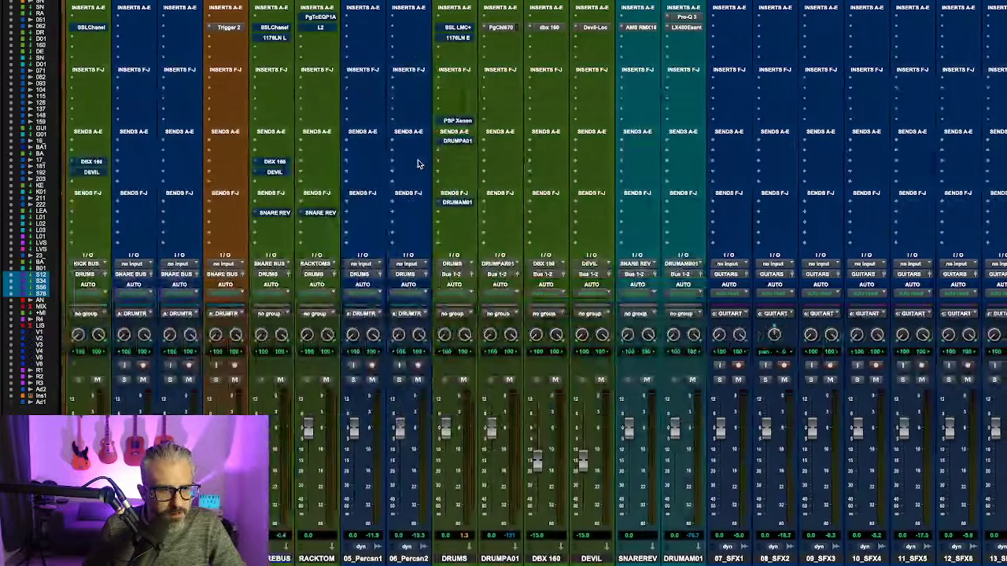
scroll(532, 160, right, 4)
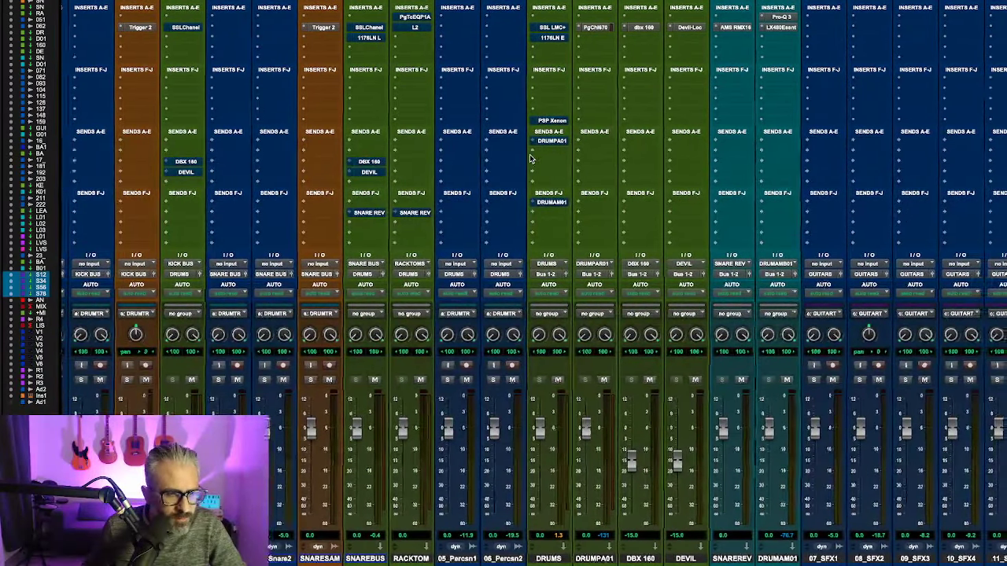
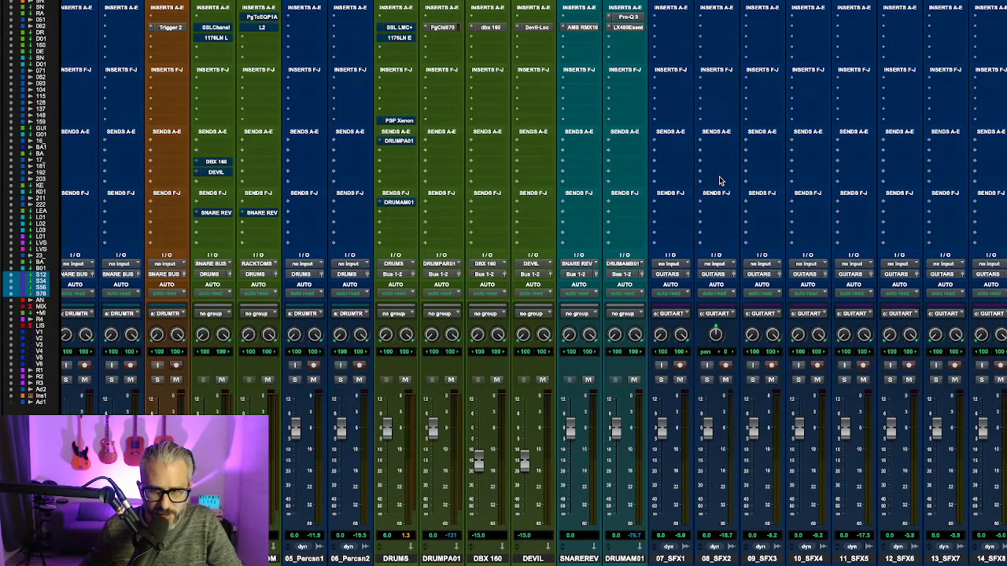
Step: Play the mix and examine the channel meters from the drum tracks across to the sum, mix bus and VCA tracks
scroll(716, 180, right, 6)
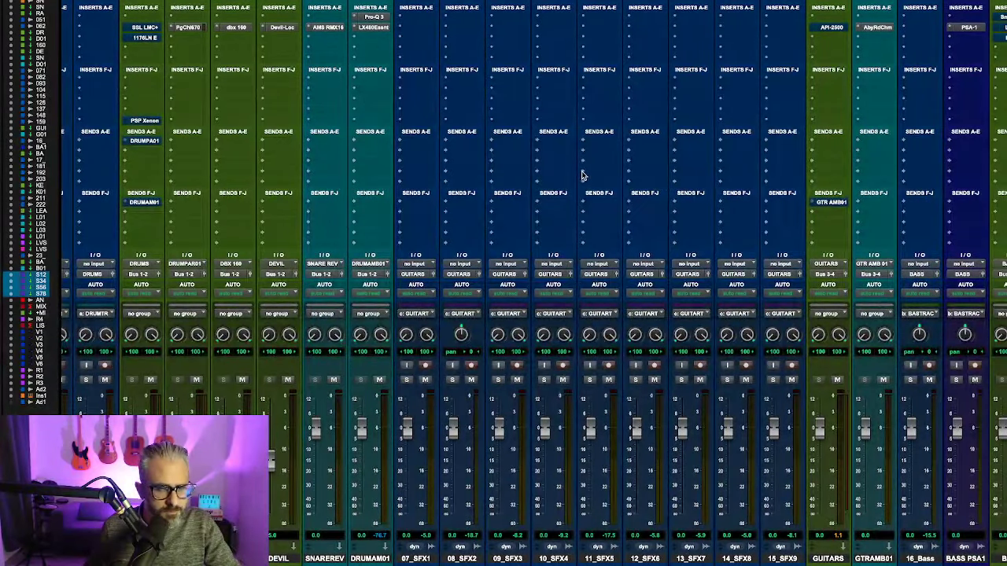
scroll(582, 176, left, 10)
key(space)
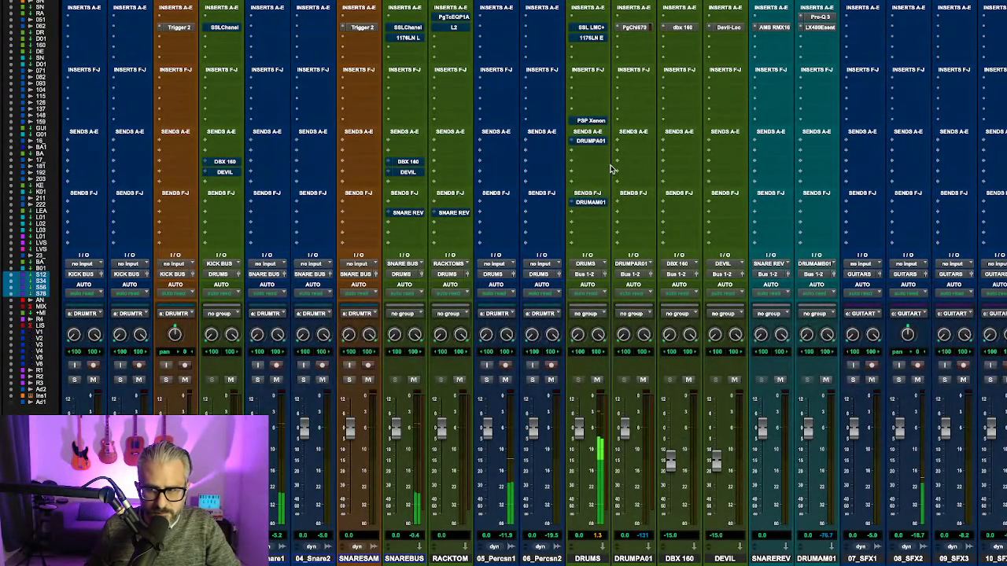
scroll(763, 214, right, 10)
scroll(763, 218, right, 15)
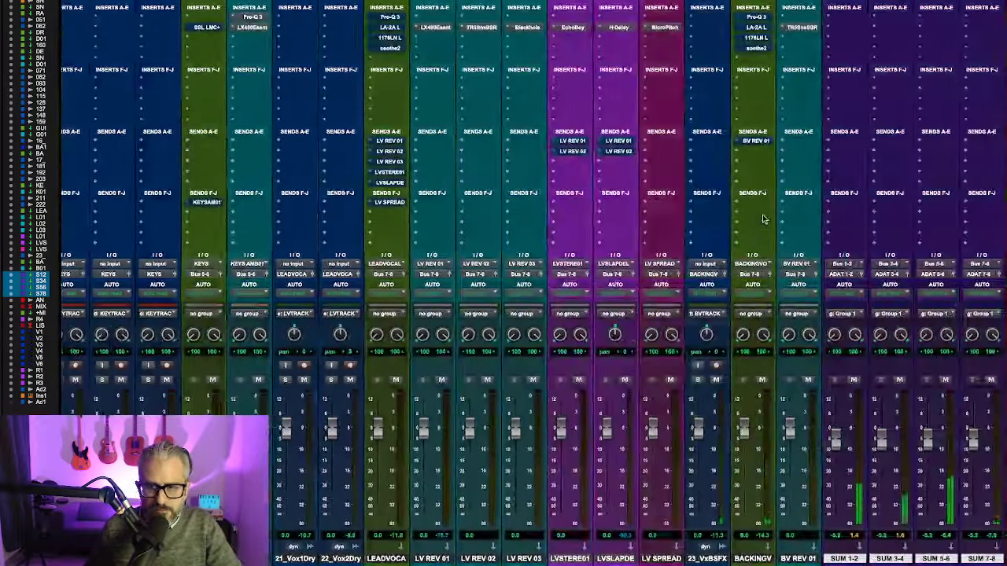
scroll(761, 218, left, 3)
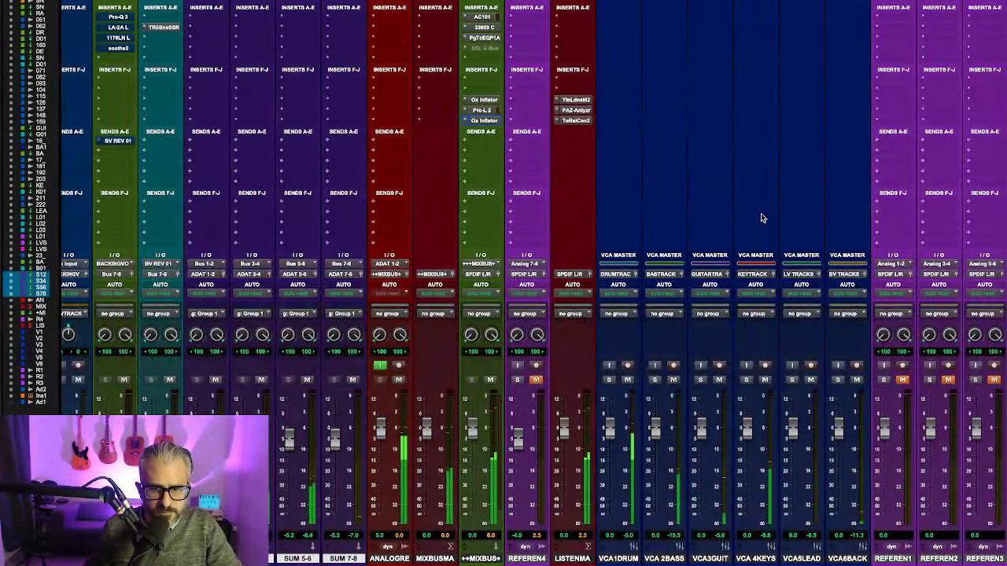
scroll(602, 387, left, 15)
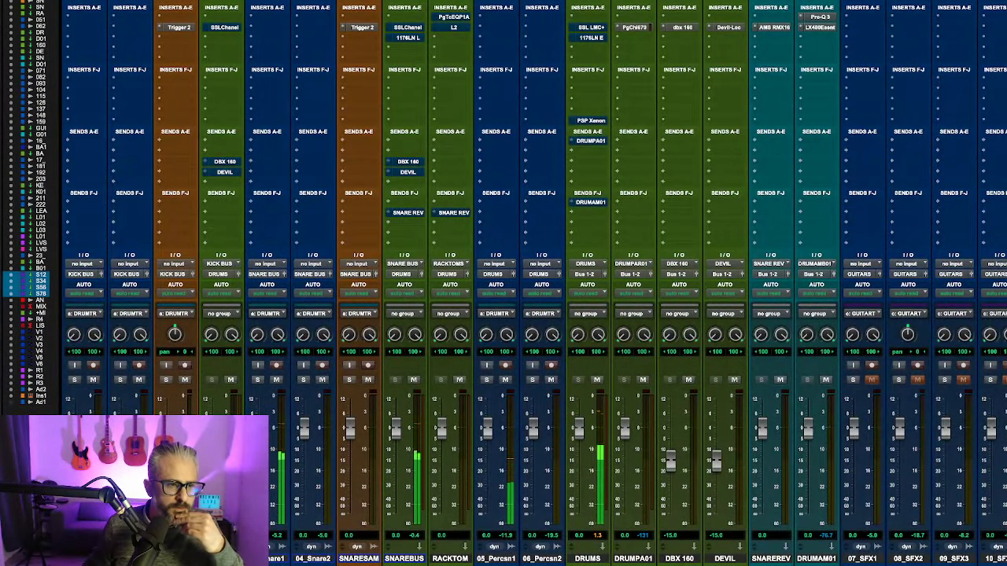
Step: Solo the 01_Kick1 track and add PAZ- Analyzer (stereo) in its insert slot D
click(75, 380)
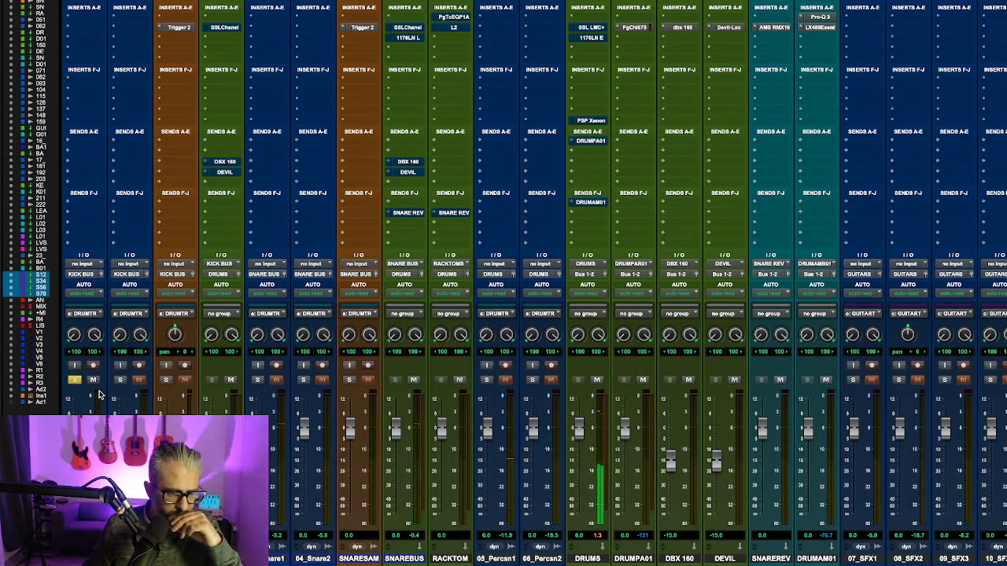
click(77, 54)
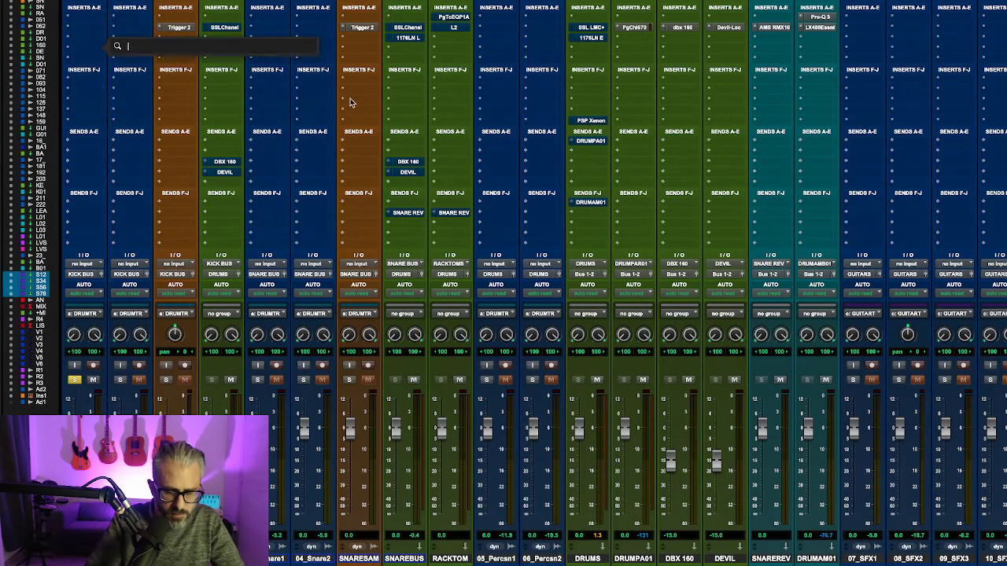
text(paz)
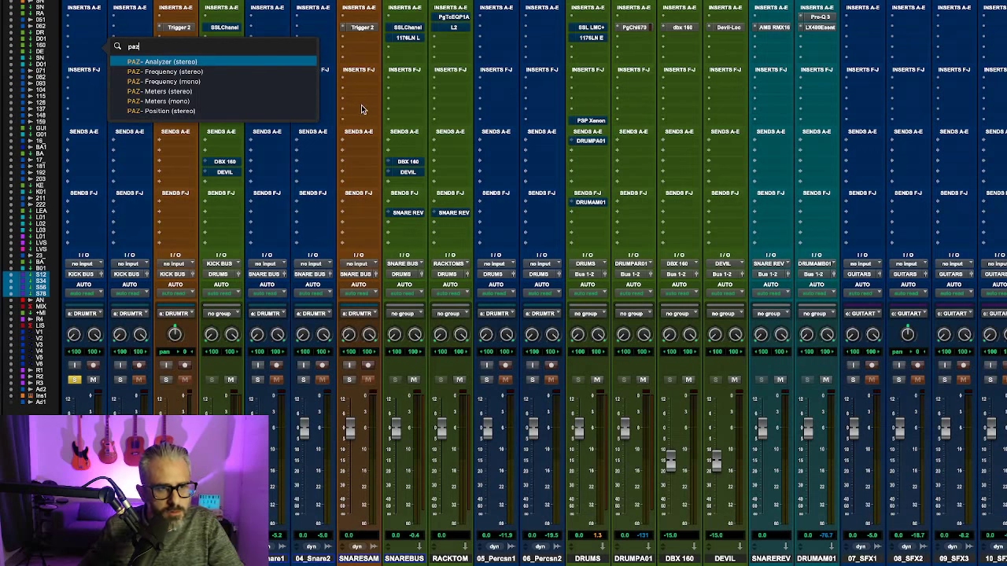
click(218, 62)
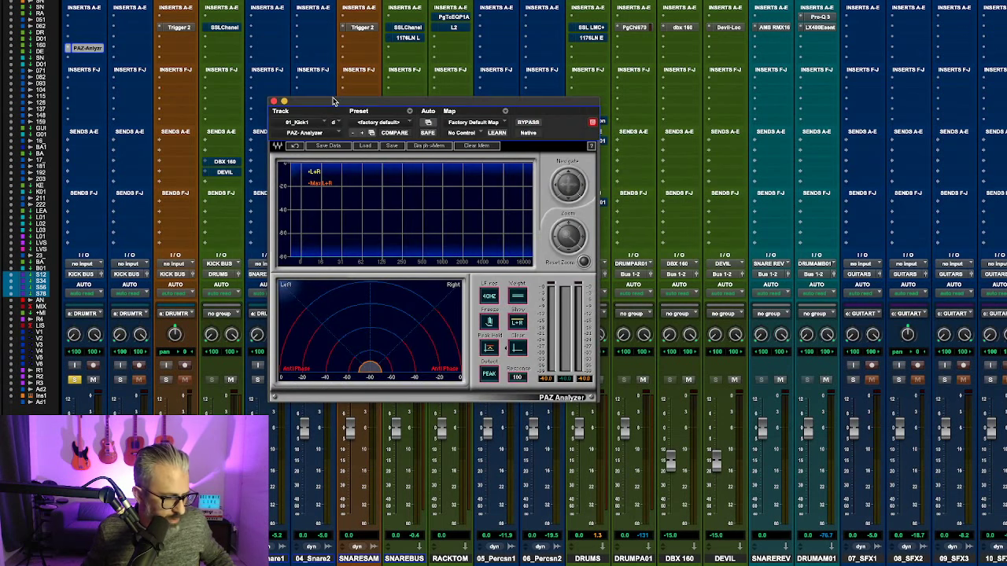
drag(332, 103, 366, 105)
Step: Check the settings of the Ox Inflator after Pro-L 2 on +++ MIX BUS +++, close its window and return to the kick tracks
scroll(760, 182, right, 10)
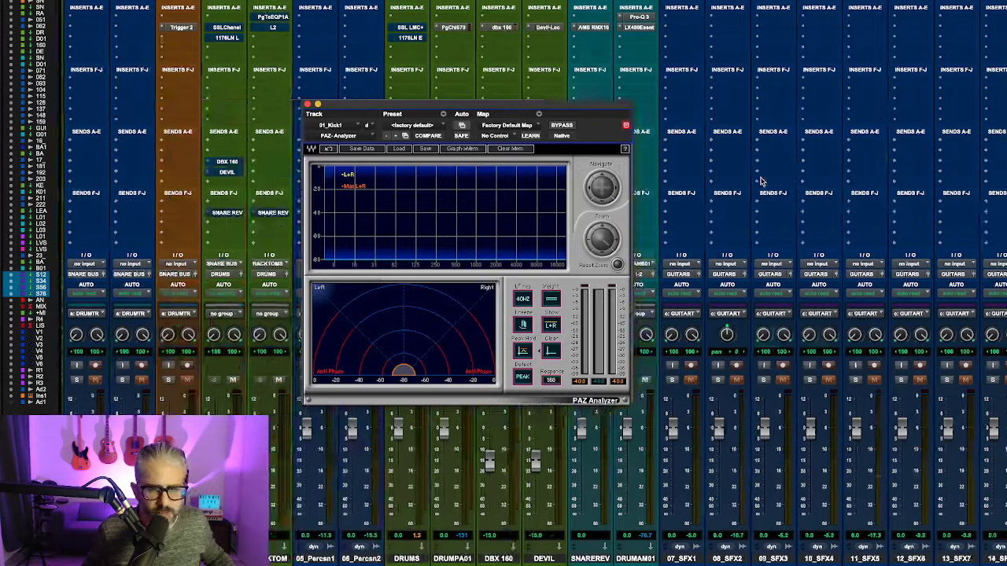
scroll(760, 181, right, 15)
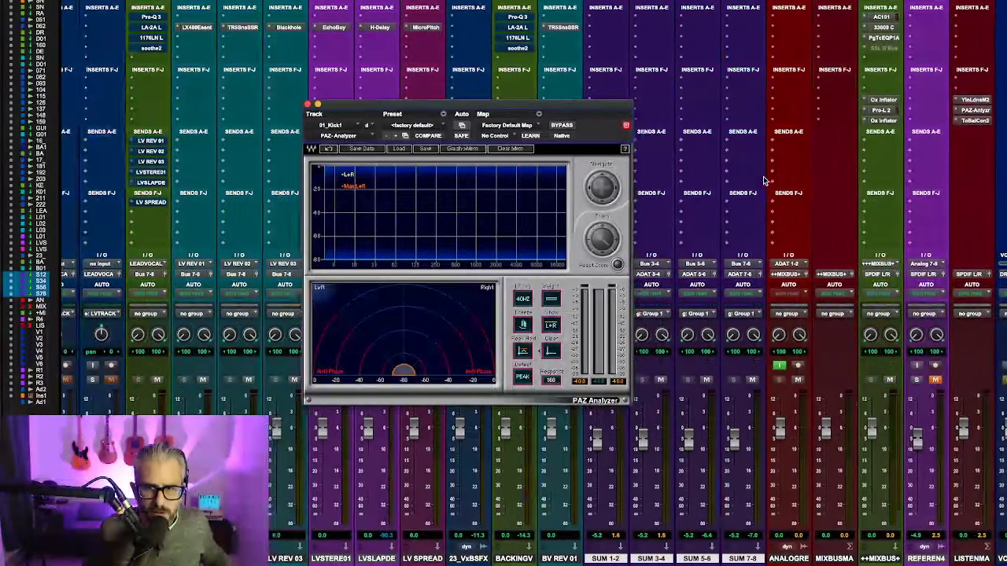
scroll(763, 181, right, 1)
click(847, 121)
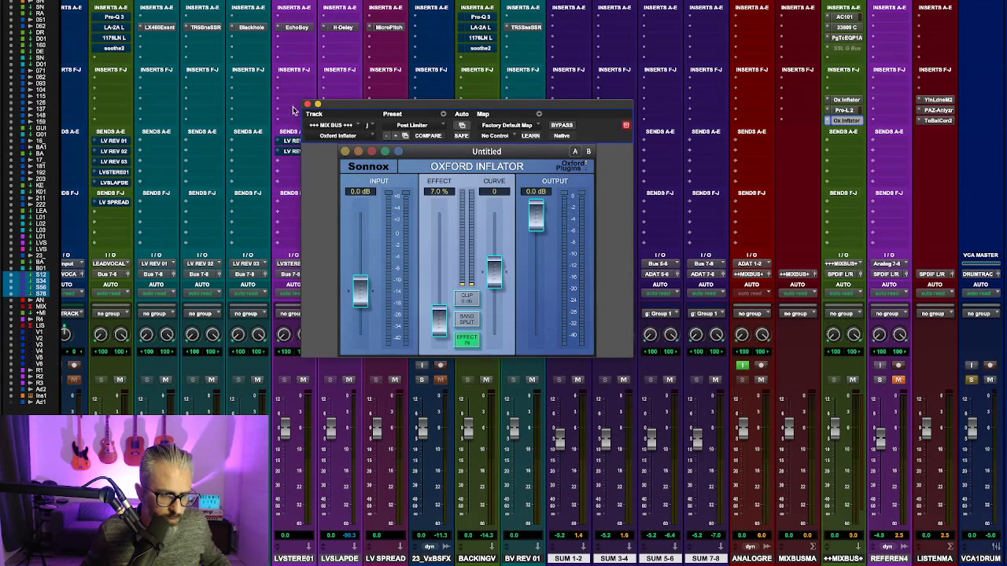
click(308, 104)
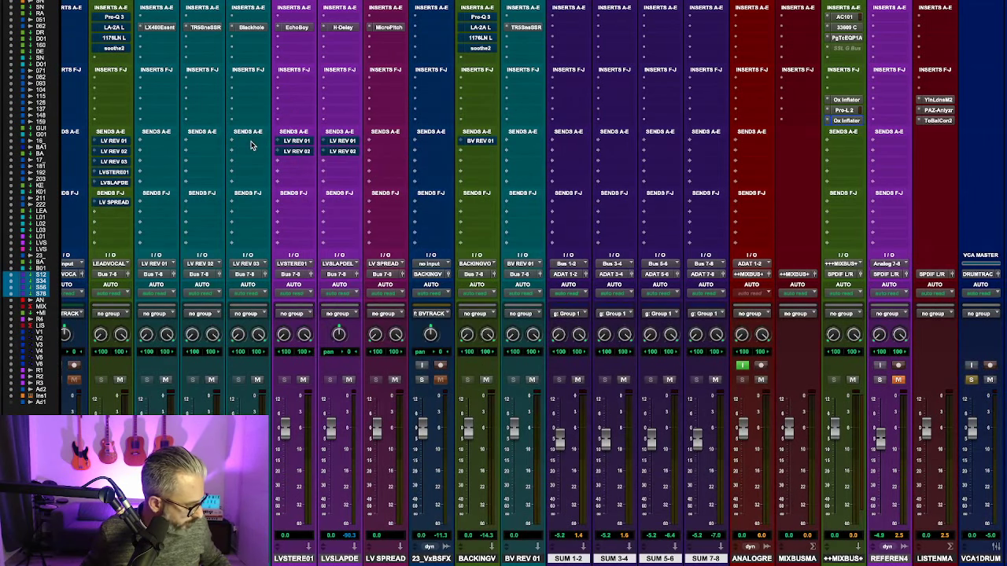
scroll(251, 144, left, 15)
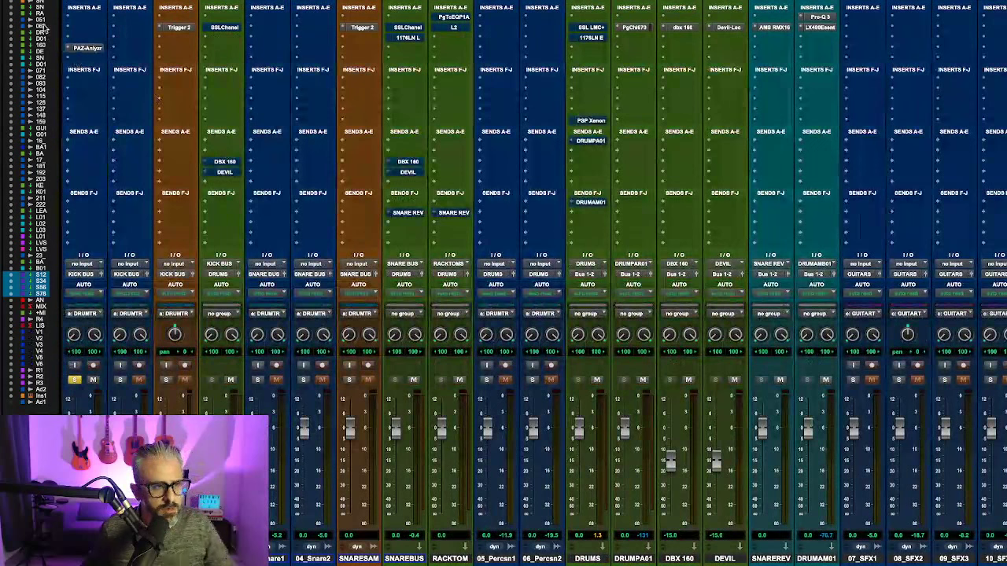
Step: Reopen PAZ Analyzer on 01_Kick1 and play the soloed kick, comparing the low-frequency resolution at 40, 20 and 10 Hz
click(91, 50)
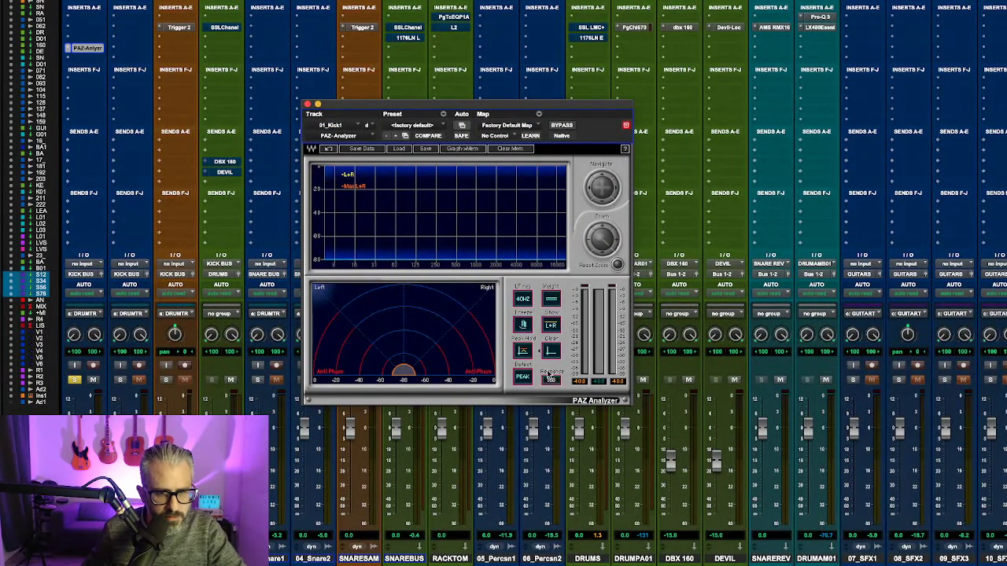
drag(515, 111, 620, 94)
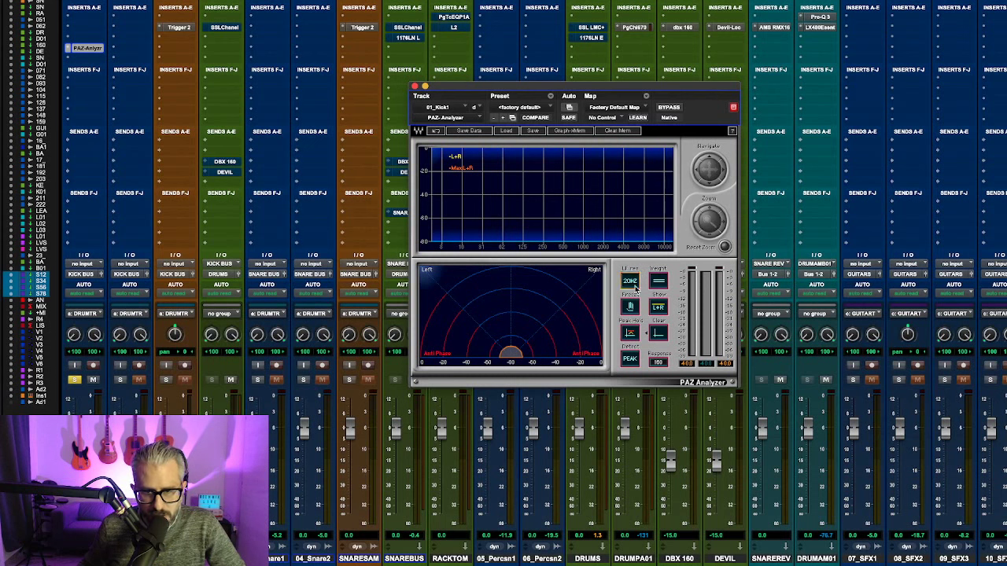
click(630, 283)
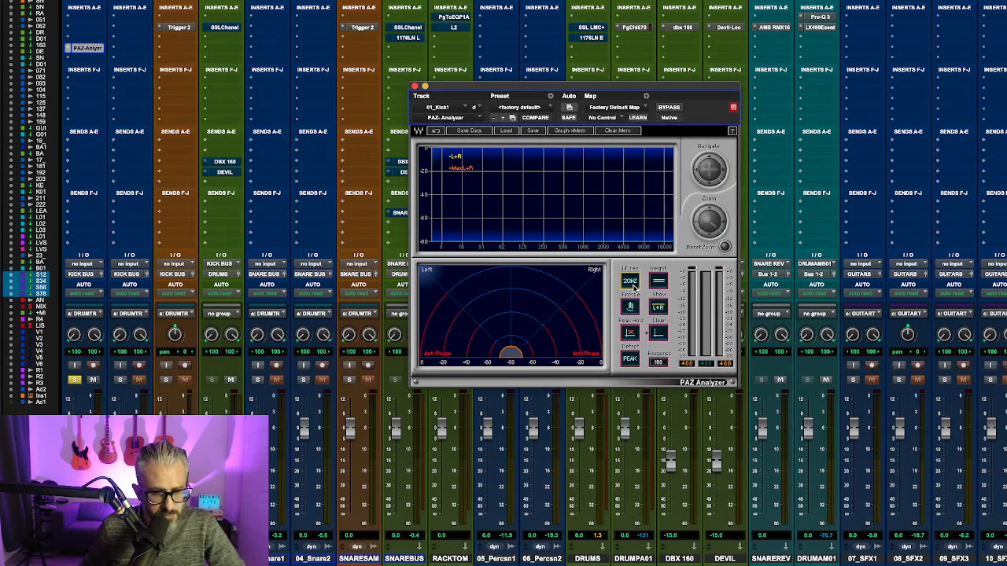
key(space)
click(633, 286)
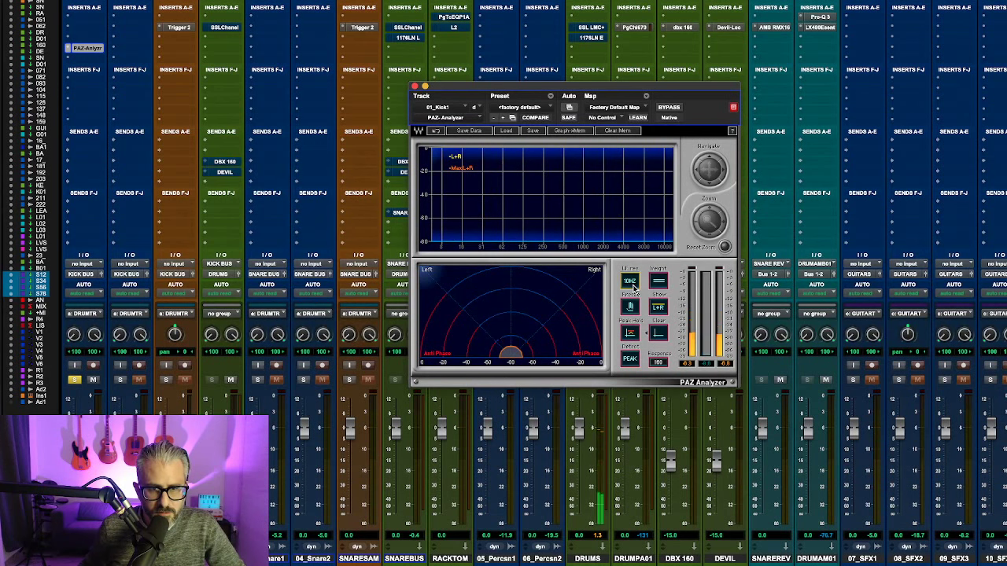
click(633, 286)
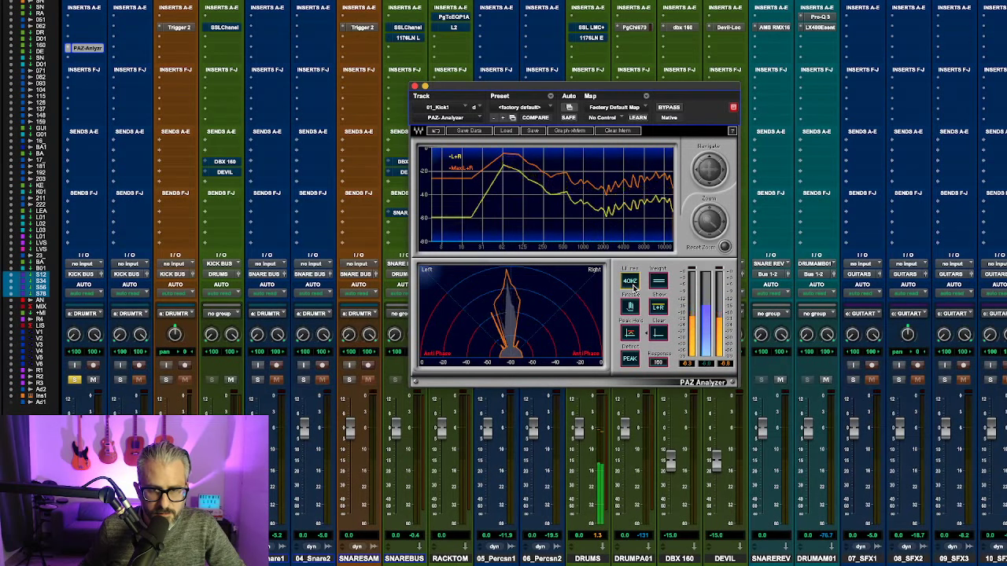
click(633, 286)
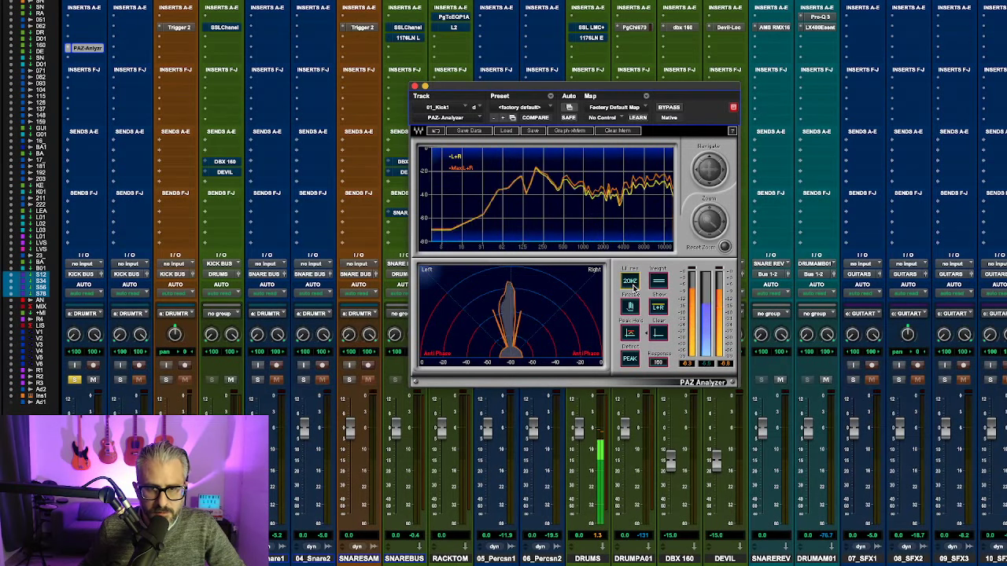
click(634, 285)
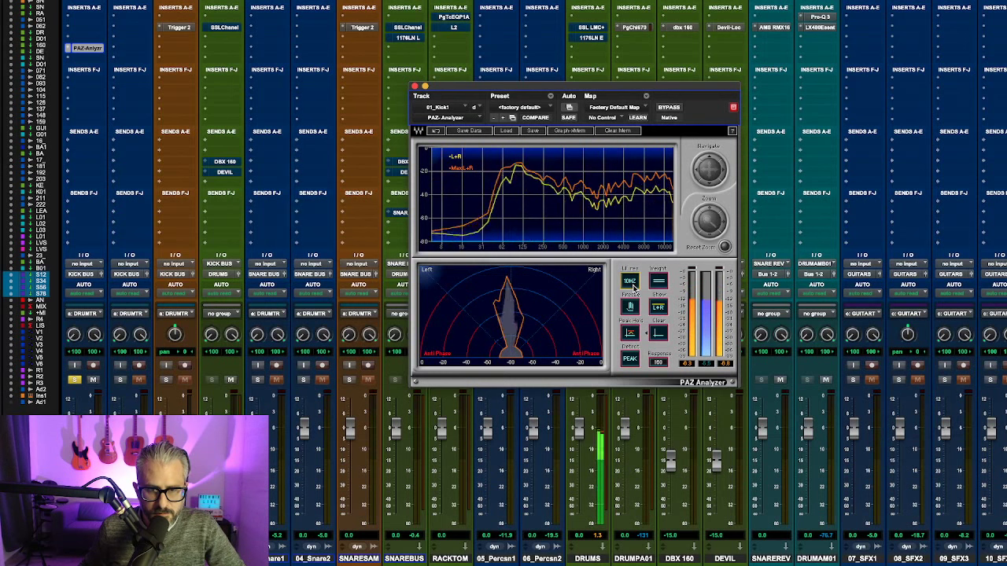
click(633, 286)
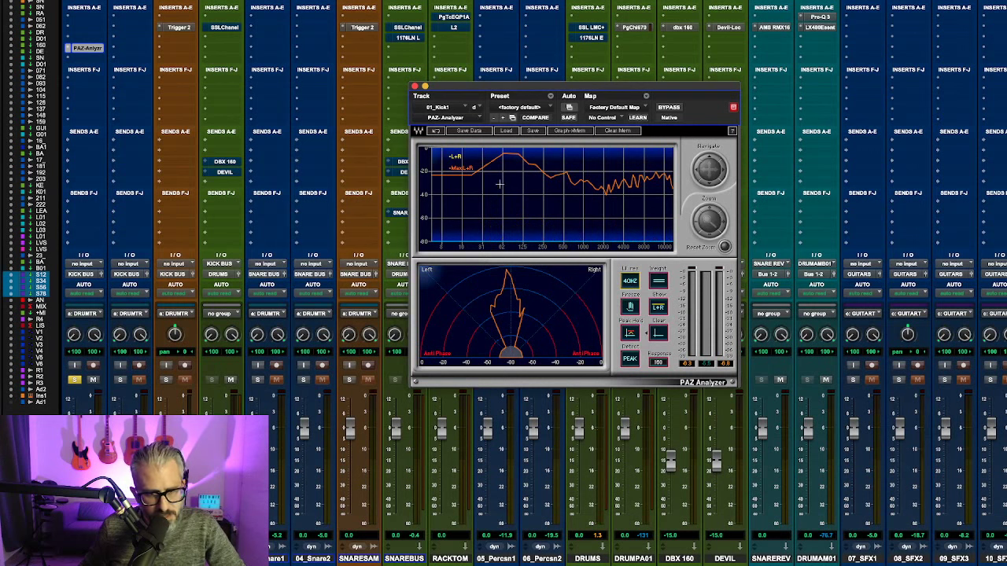
Step: Set the PAZ Analyzer's low-frequency resolution to 10 Hz and play the kick to read its low-end peak on the spectrum
click(629, 287)
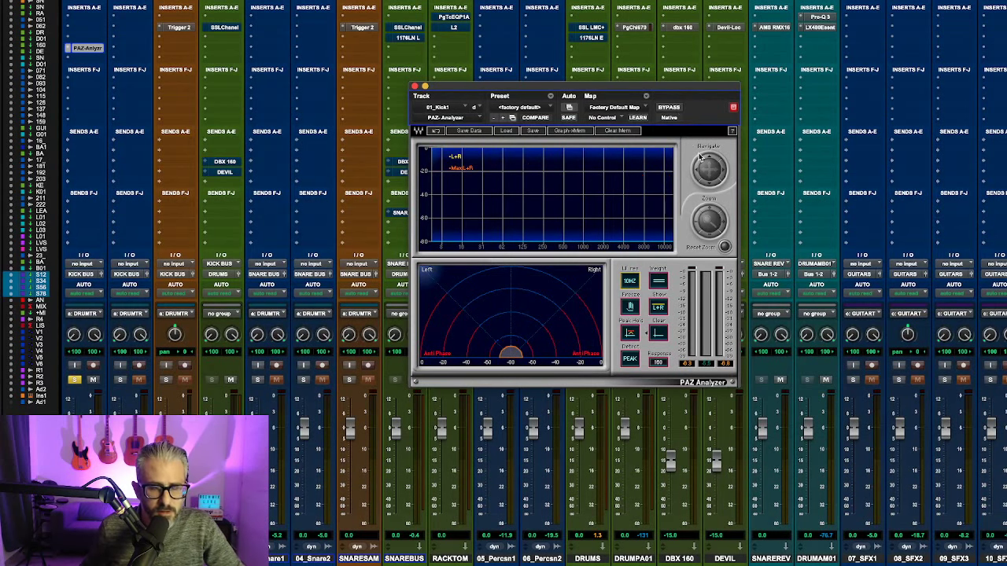
key(space)
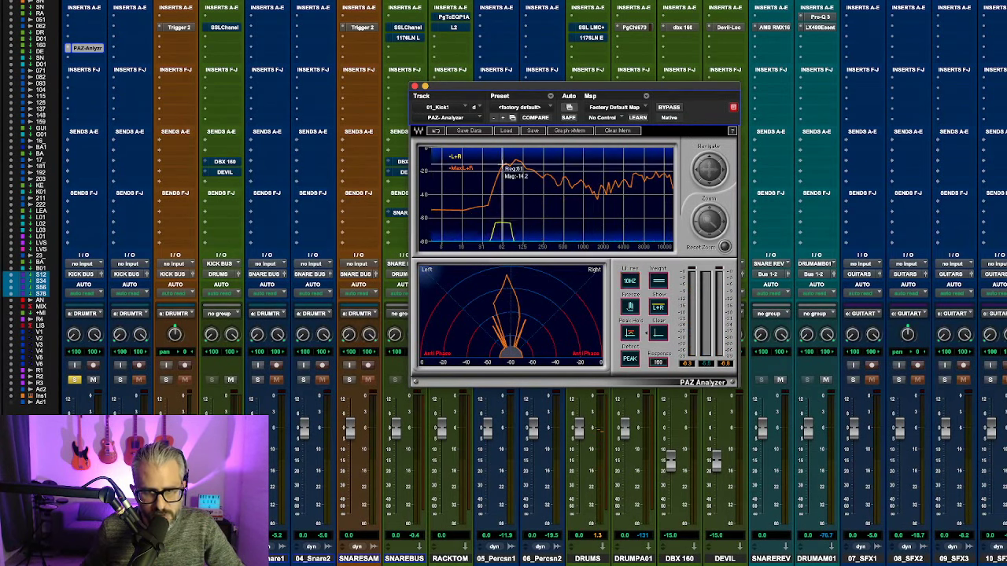
mouse_move(501, 164)
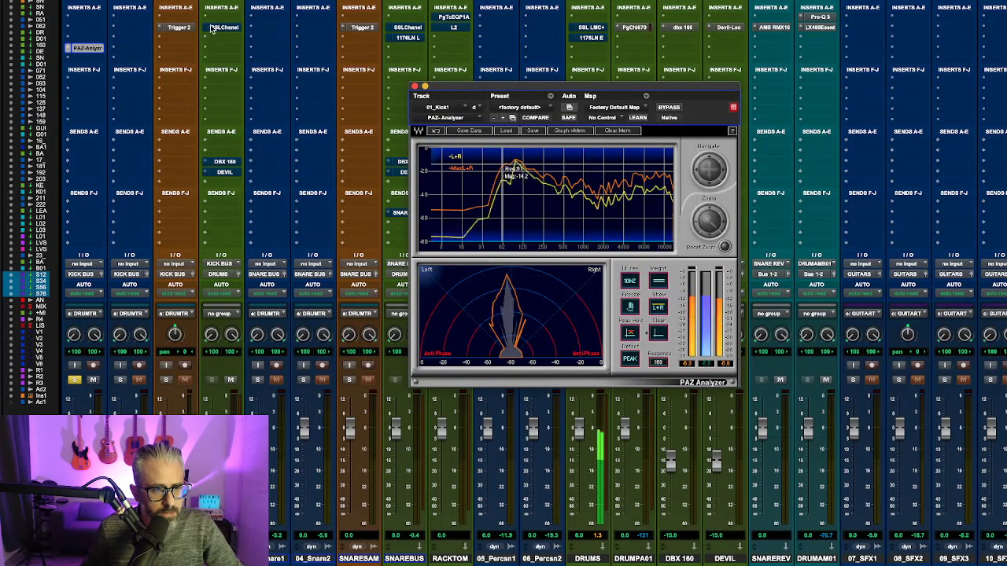
Step: Move PAZ Analyzer to insert slot J on 01_Kick1 and add MH Thump (stereo) in slot C
drag(82, 49, 100, 120)
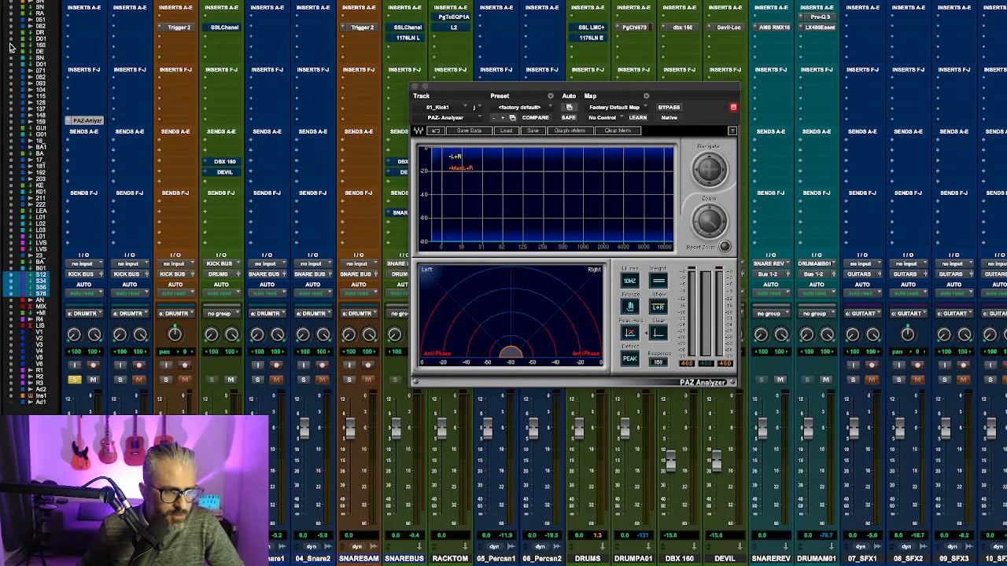
click(90, 41)
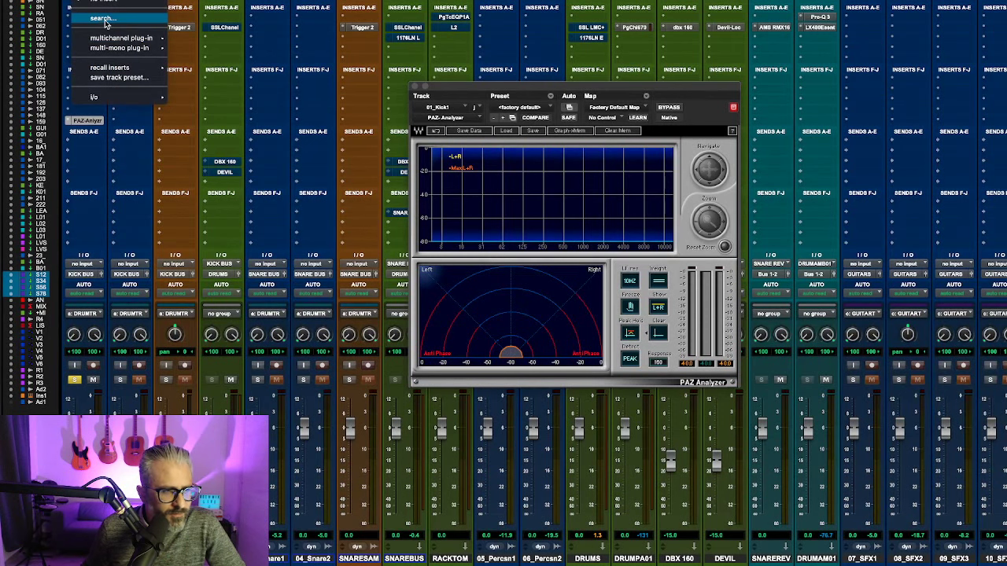
click(106, 24)
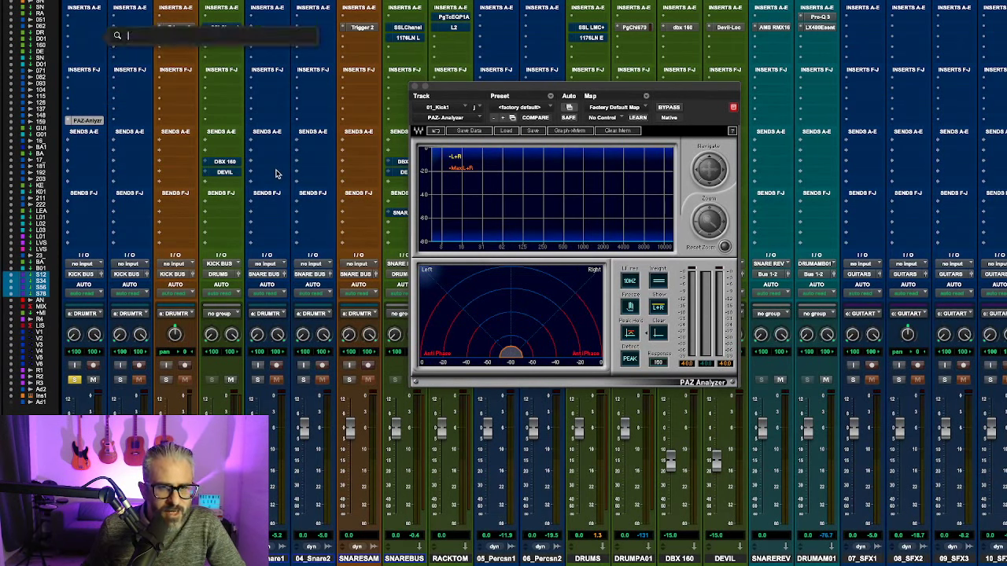
text(thum)
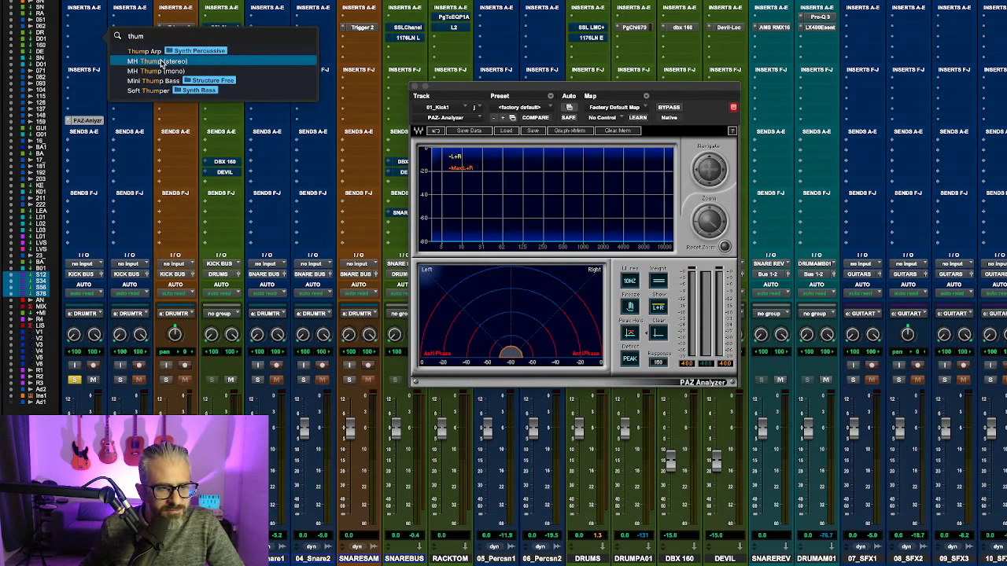
click(161, 62)
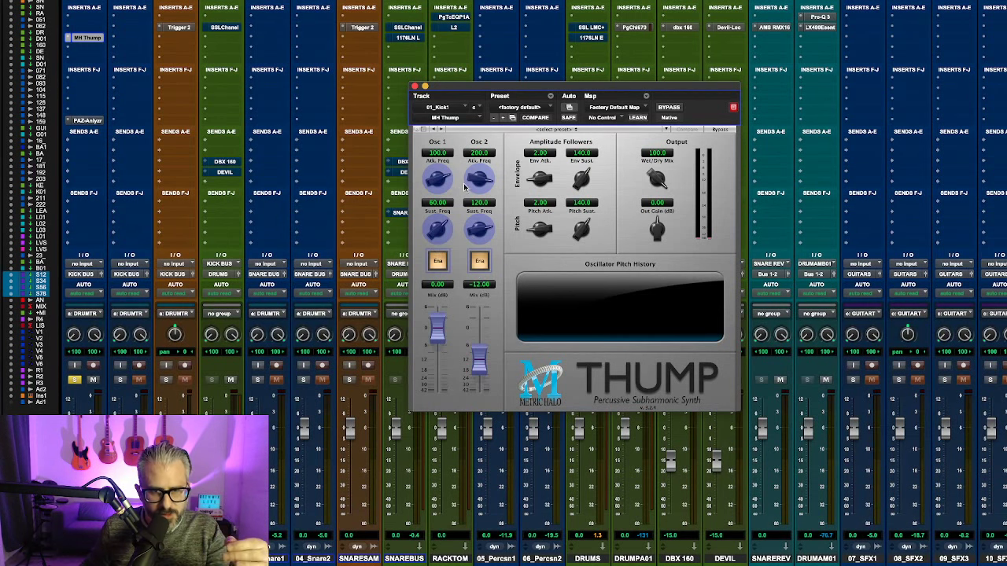
Step: Disable Osc 2 in Thump and set the Osc 1 attack frequency to 30
click(477, 262)
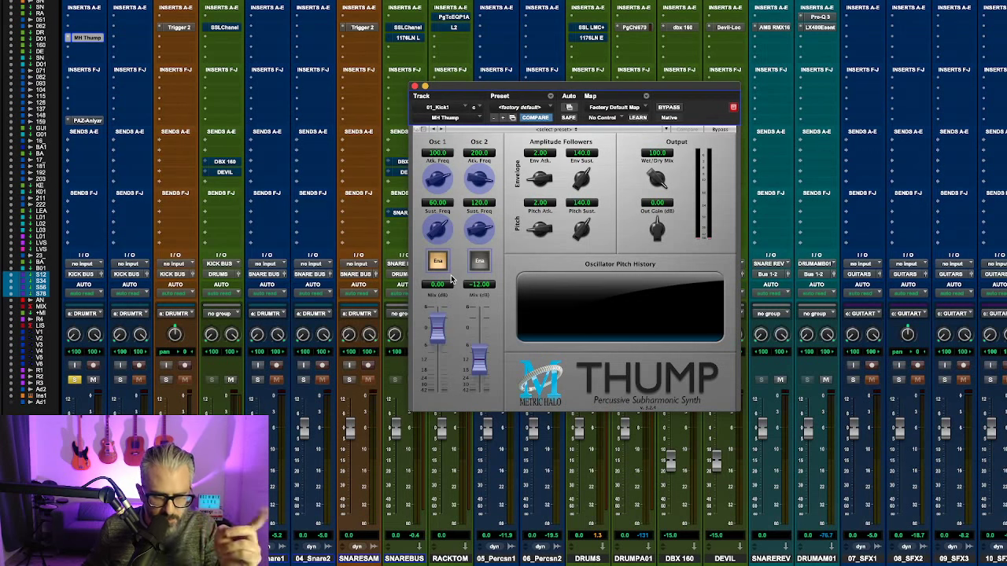
key(space)
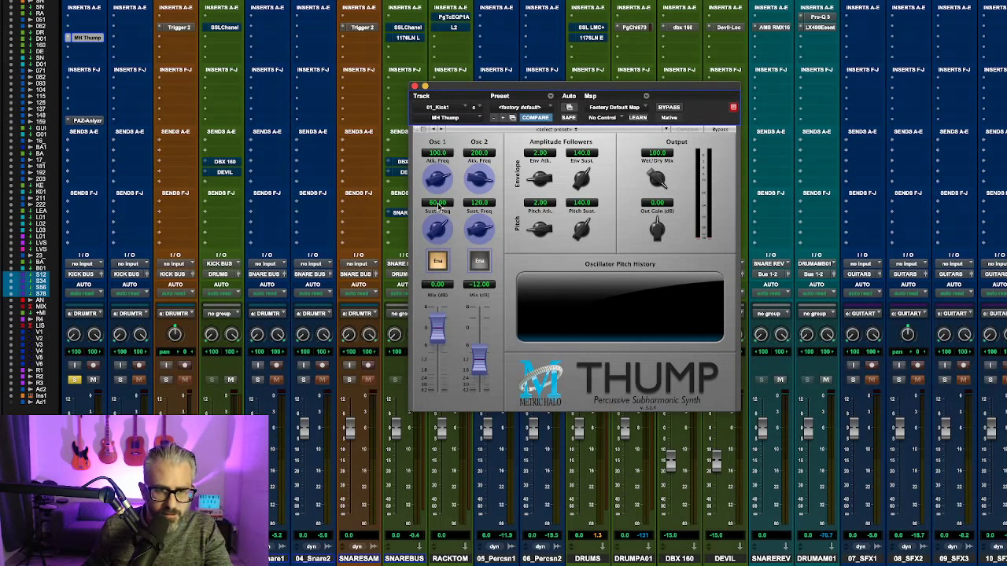
drag(440, 180, 435, 191)
click(441, 154)
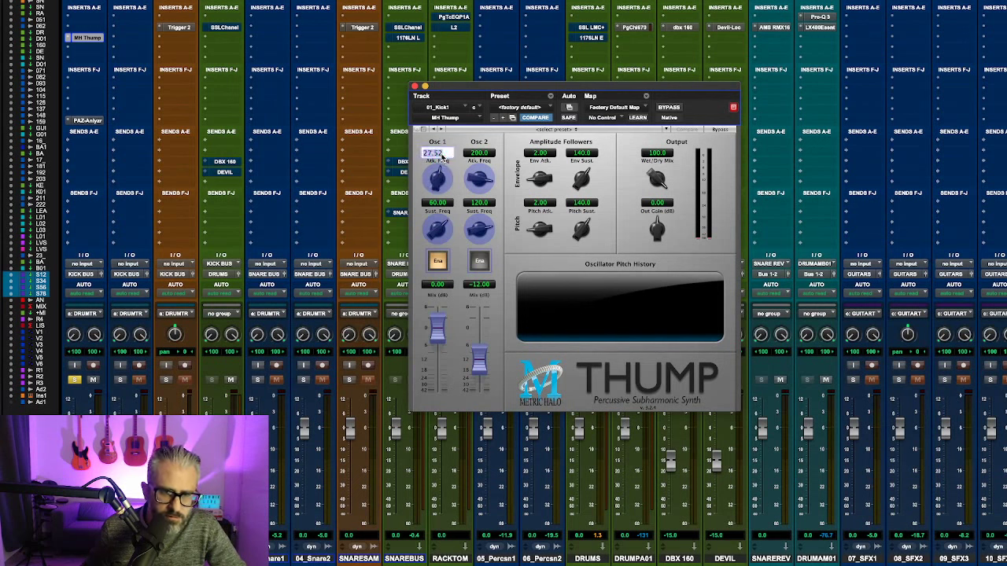
text(30)
key(Return)
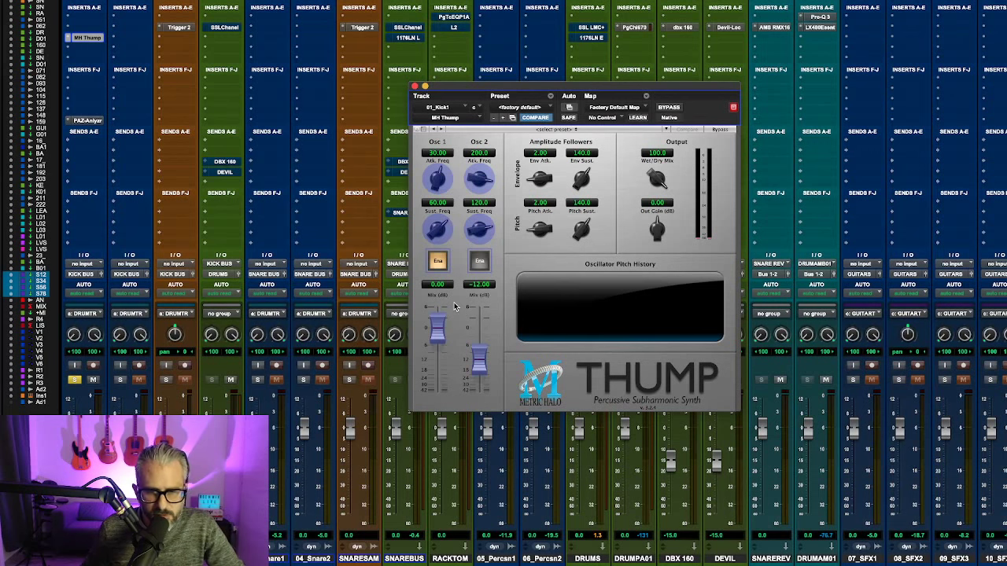
Step: Play the soloed kick and bring Thump's wet/dry mix down to about 38
key(space)
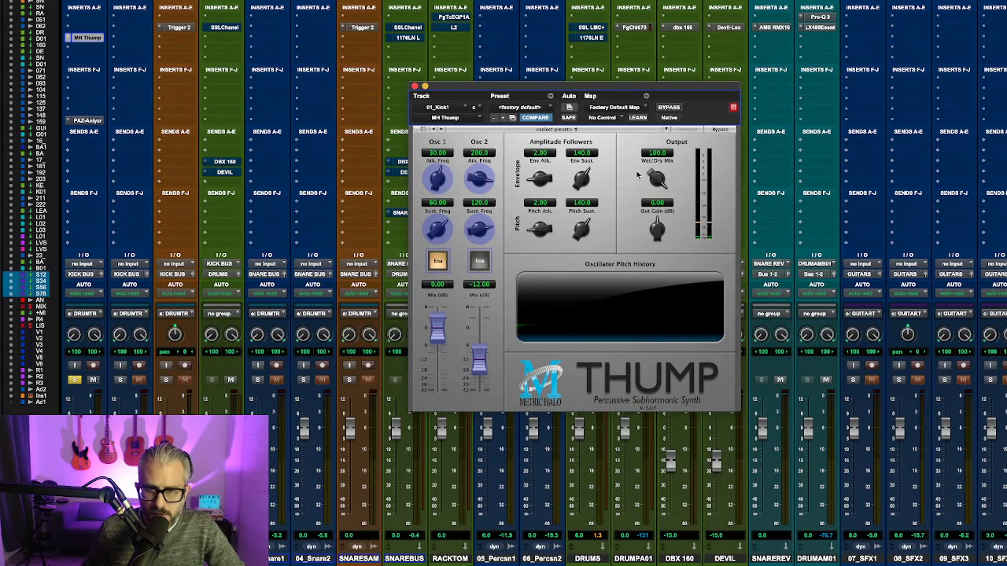
drag(656, 179, 654, 262)
scroll(656, 192, down, 6)
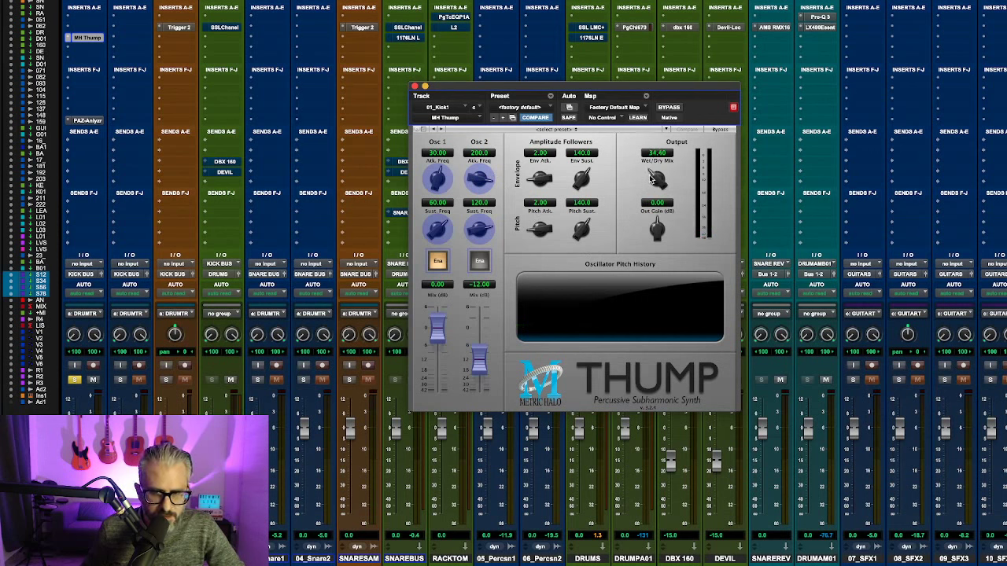
scroll(656, 189, up, 3)
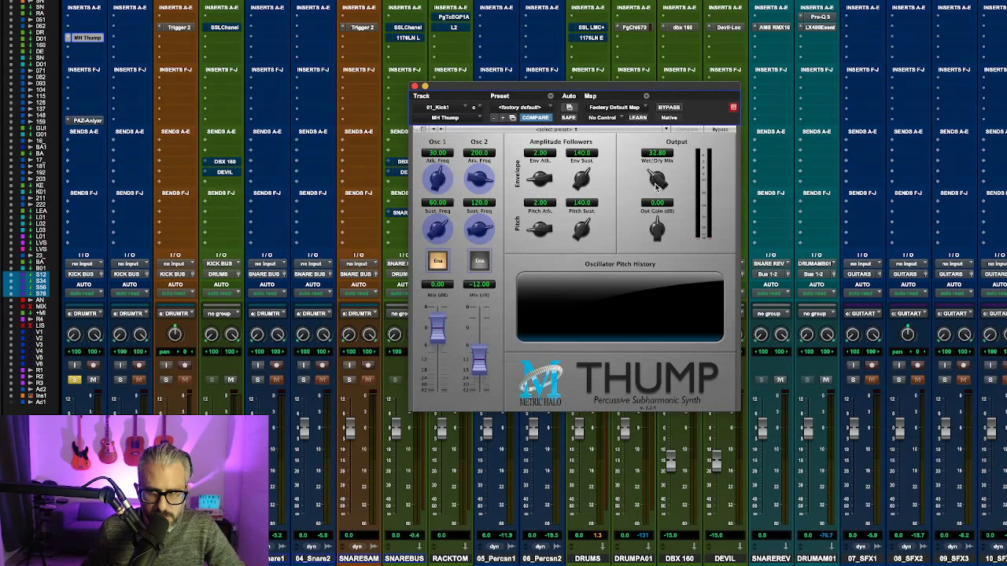
scroll(655, 189, up, 5)
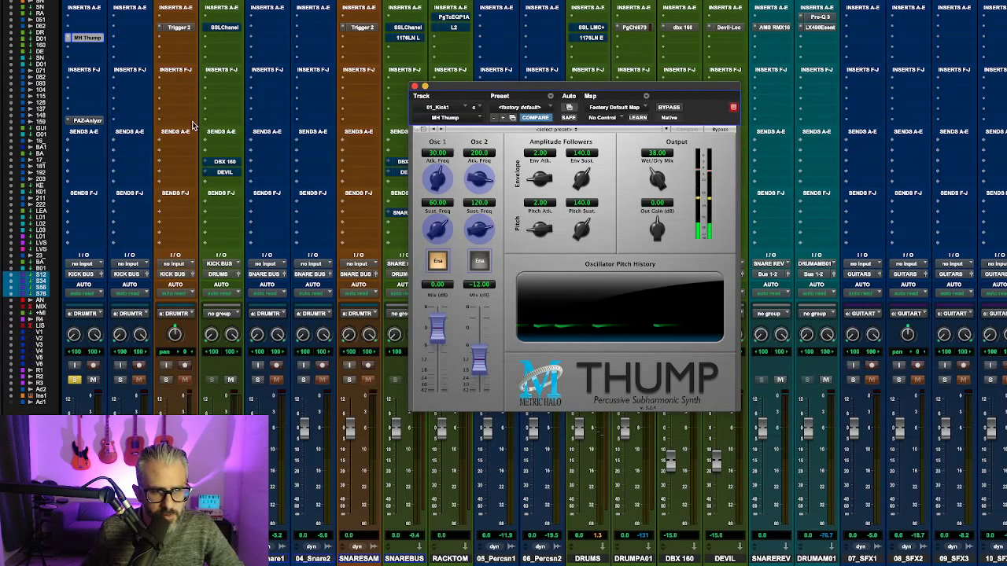
Step: Open PAZ Analyzer on 01_Kick1 and place it beside Thump so both plug-ins can be seen
click(89, 122)
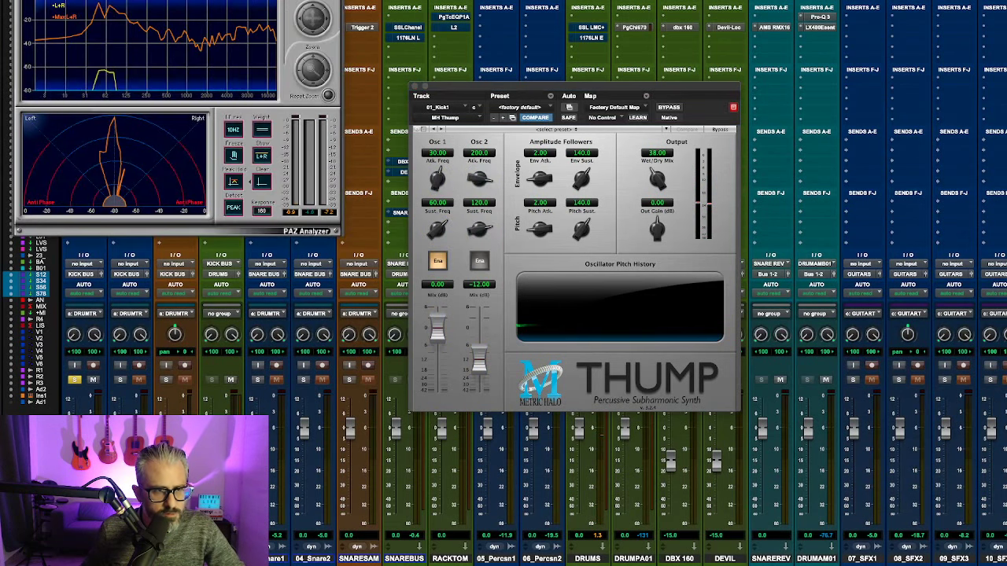
drag(140, 0, 884, 43)
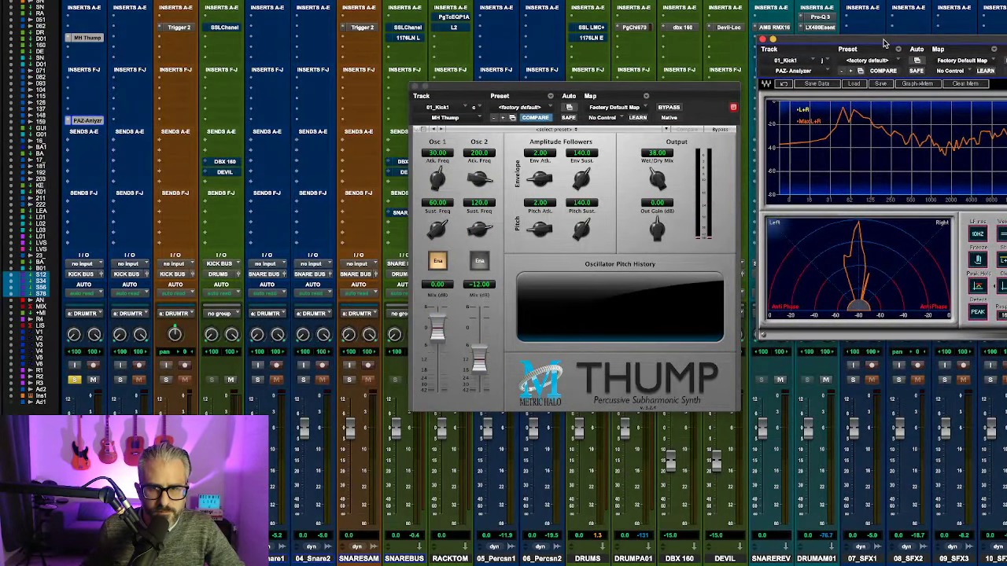
click(620, 94)
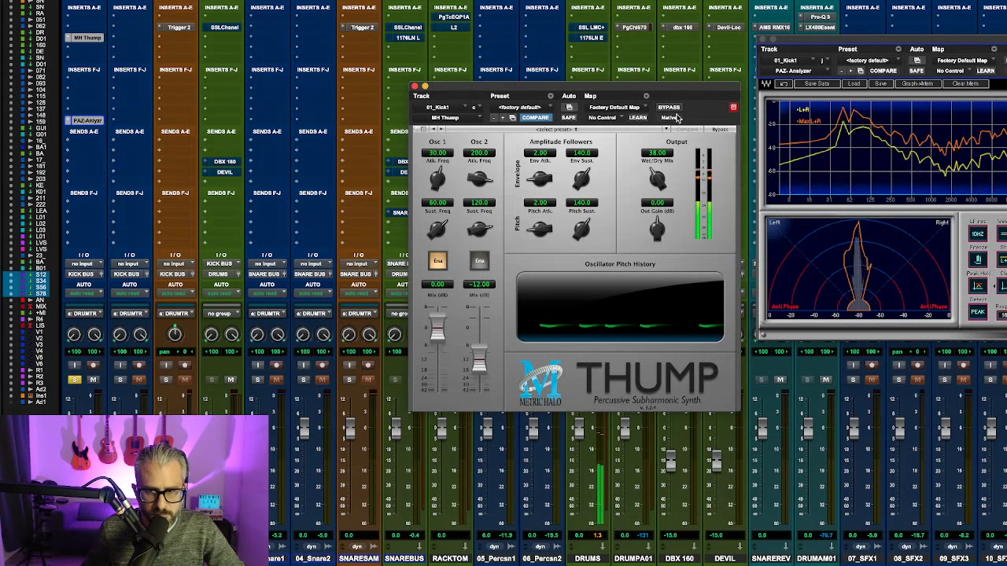
Step: Set Thump's wet/dry mix to about 47.6, Osc 1 mix to 0.89 dB and output gain to 4.42 dB, comparing against bypass
drag(657, 182, 657, 168)
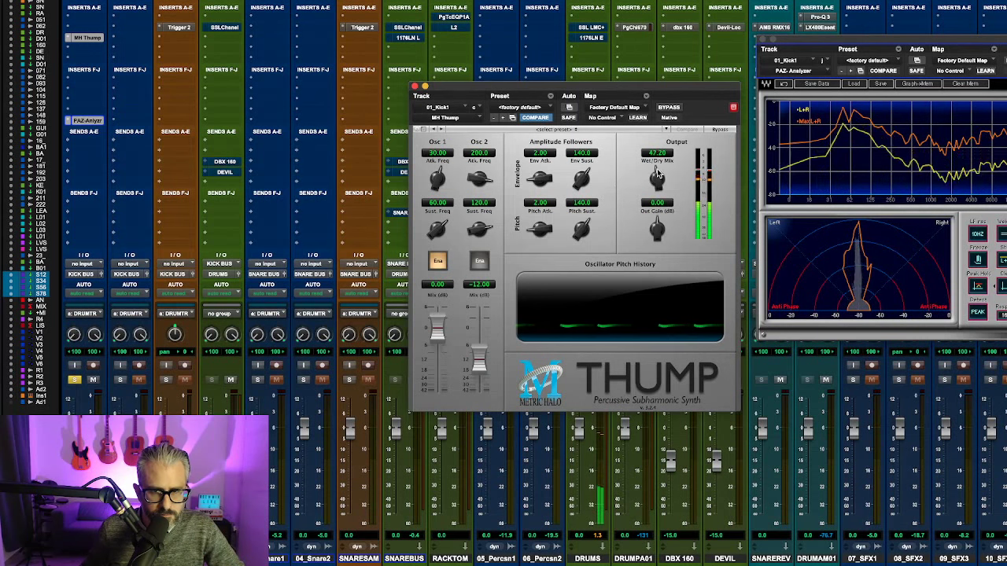
drag(660, 215, 659, 209)
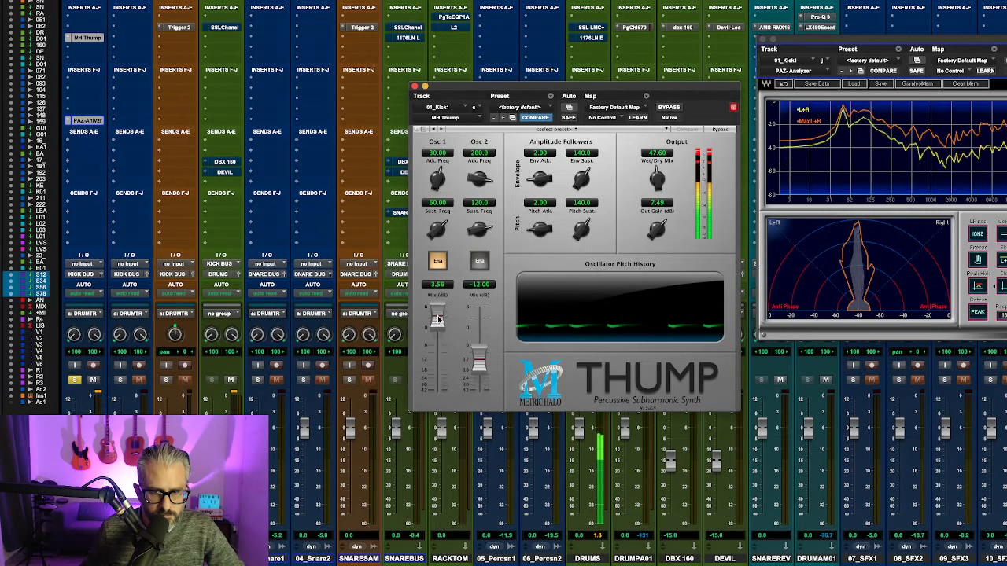
drag(438, 315, 437, 331)
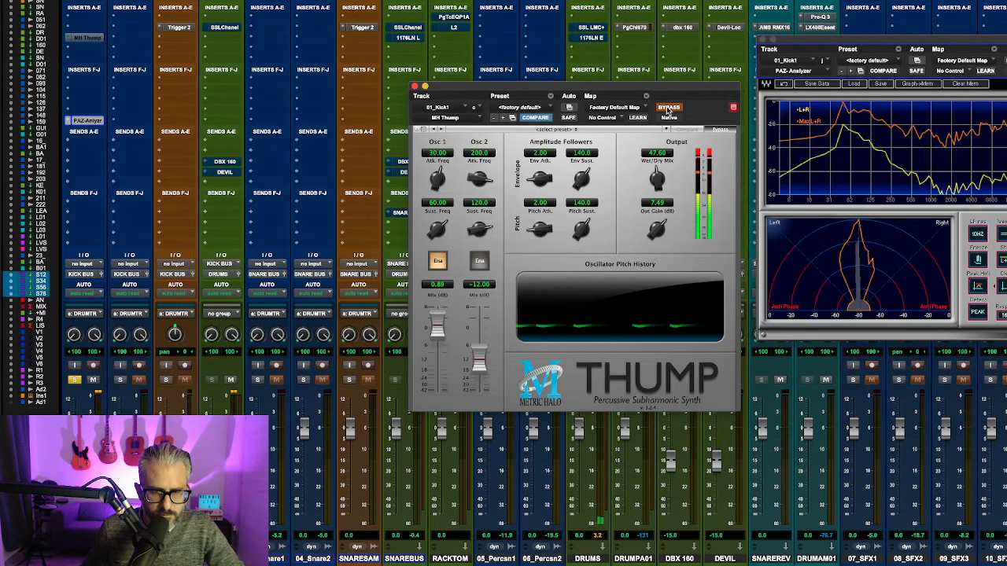
click(668, 108)
drag(665, 232, 664, 240)
click(670, 108)
click(670, 109)
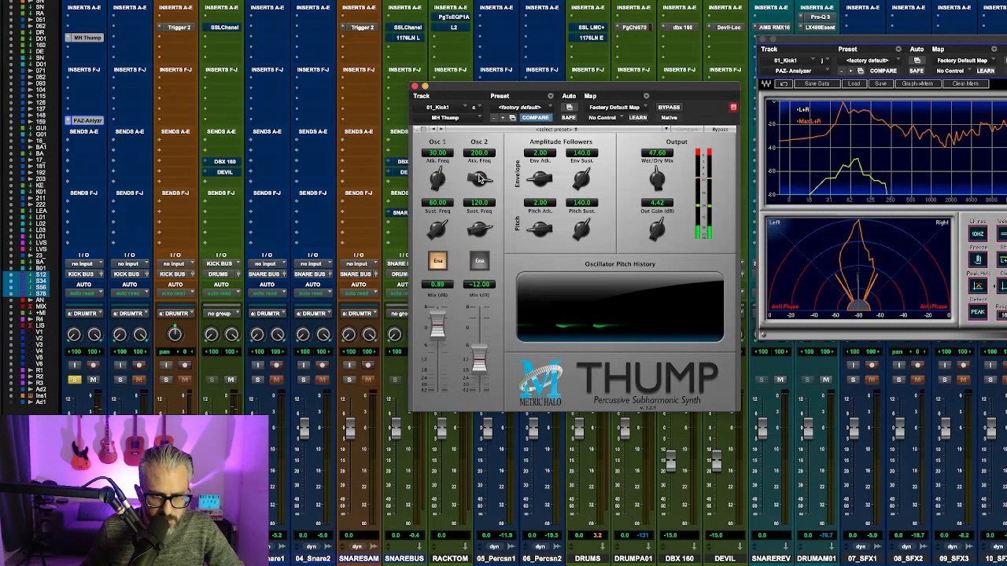
Step: Enable Thump's Osc 2 with attack frequency 50, sustain frequency about 41.11 and mix about -3.69 dB, and ease Osc 1's mix to -0.18 dB
drag(480, 178, 475, 240)
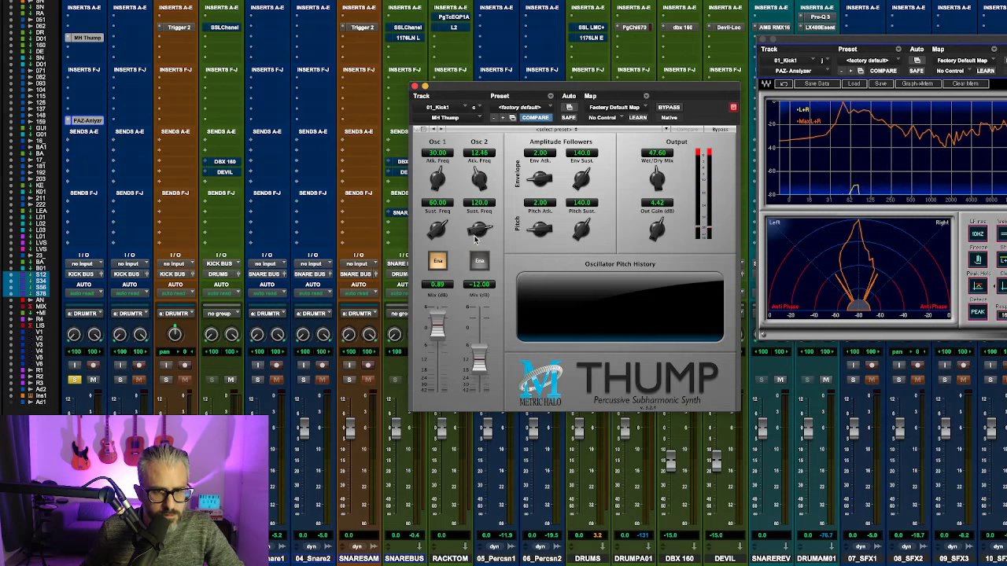
click(481, 153)
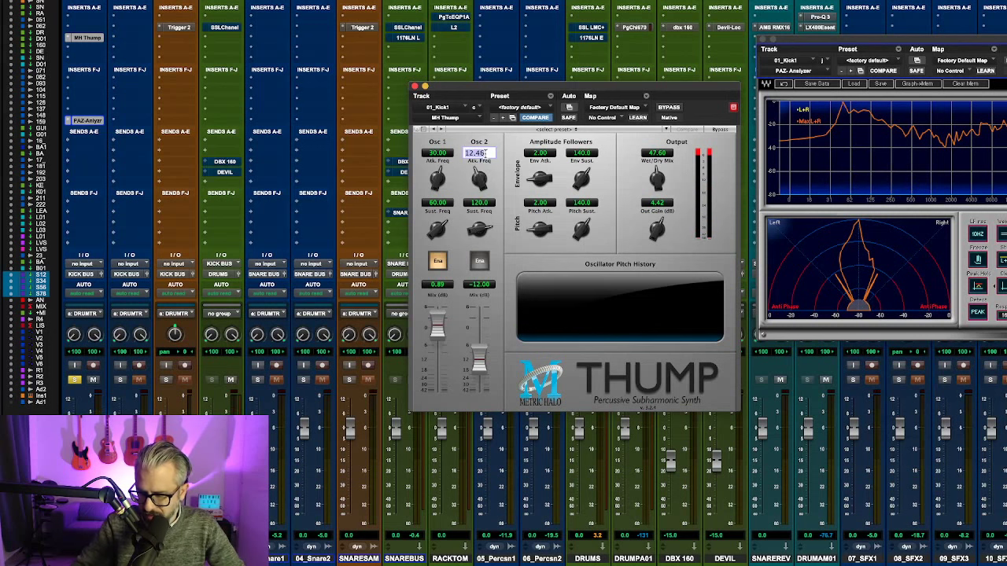
text(50)
key(Return)
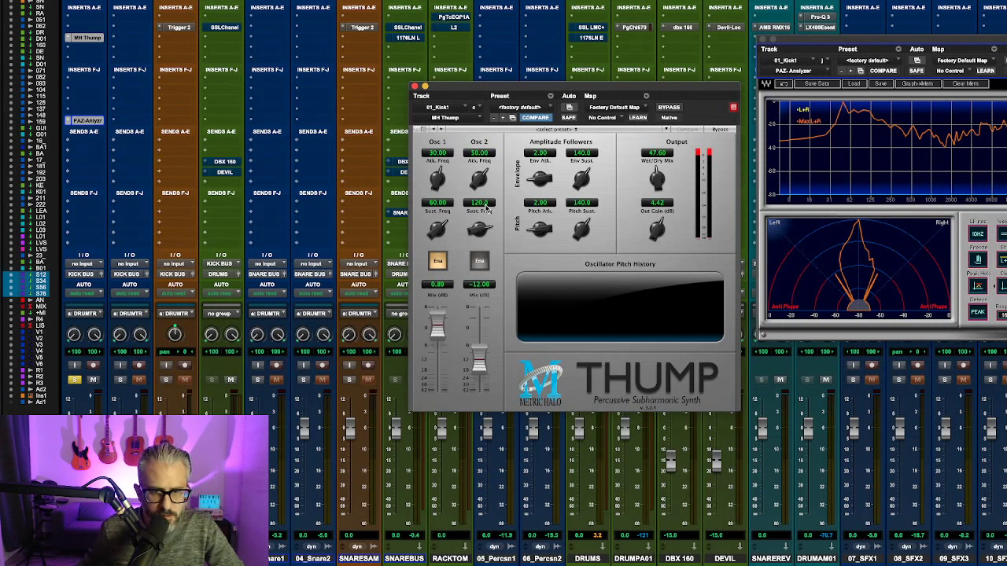
drag(480, 228, 476, 252)
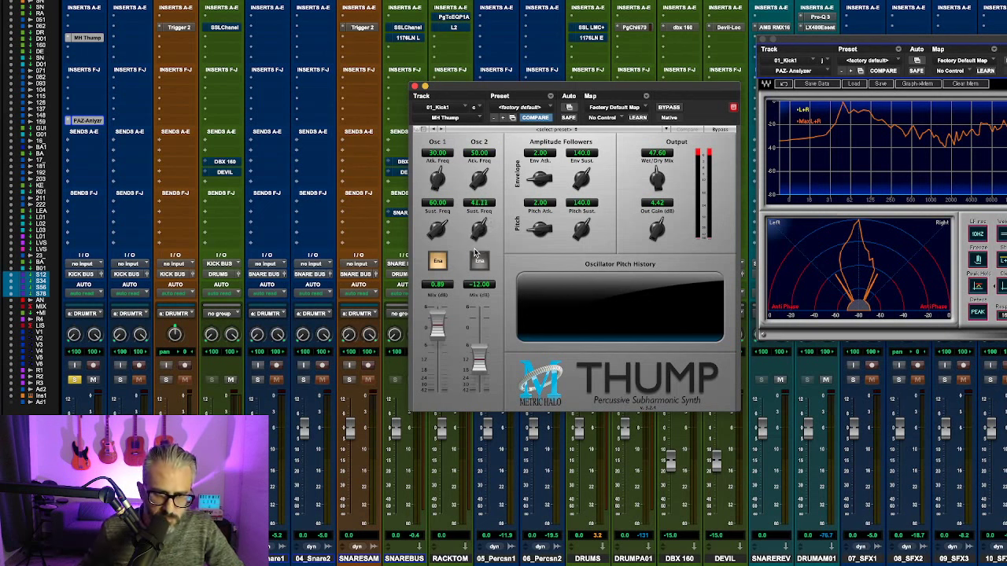
click(479, 262)
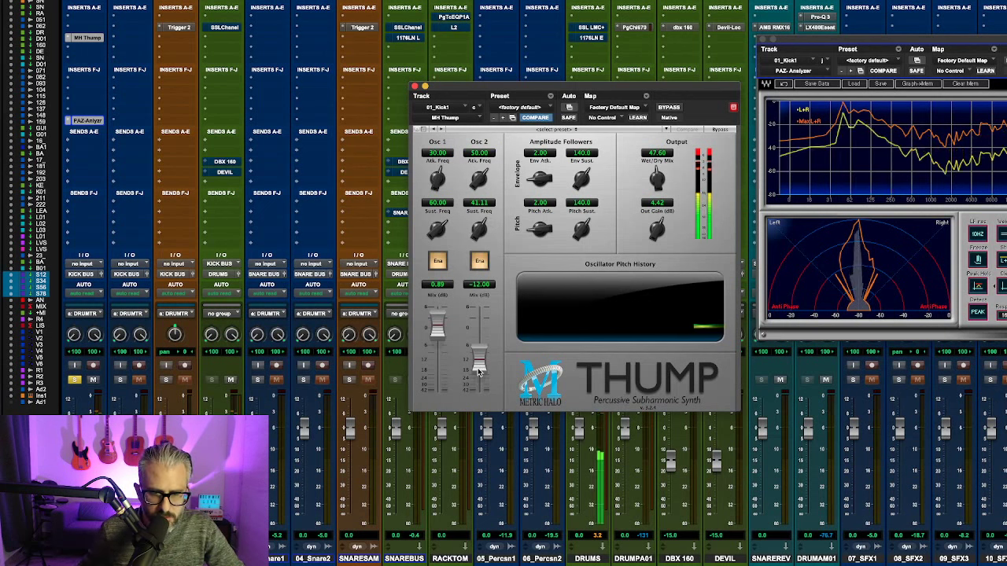
drag(480, 366, 486, 345)
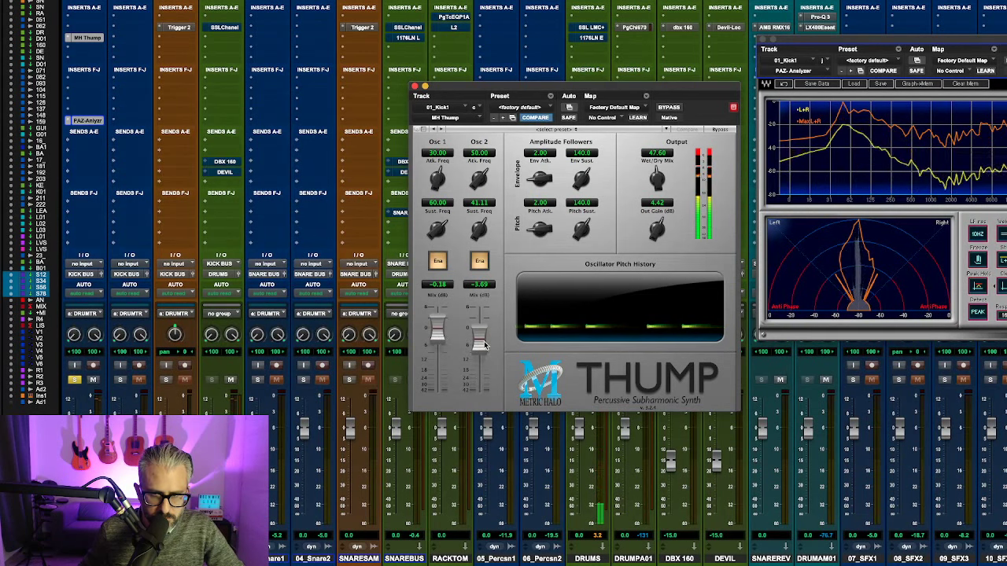
Step: Compare the kick with Thump bypassed and active, setting the output gain to about 4.03 dB to level-match them
click(674, 111)
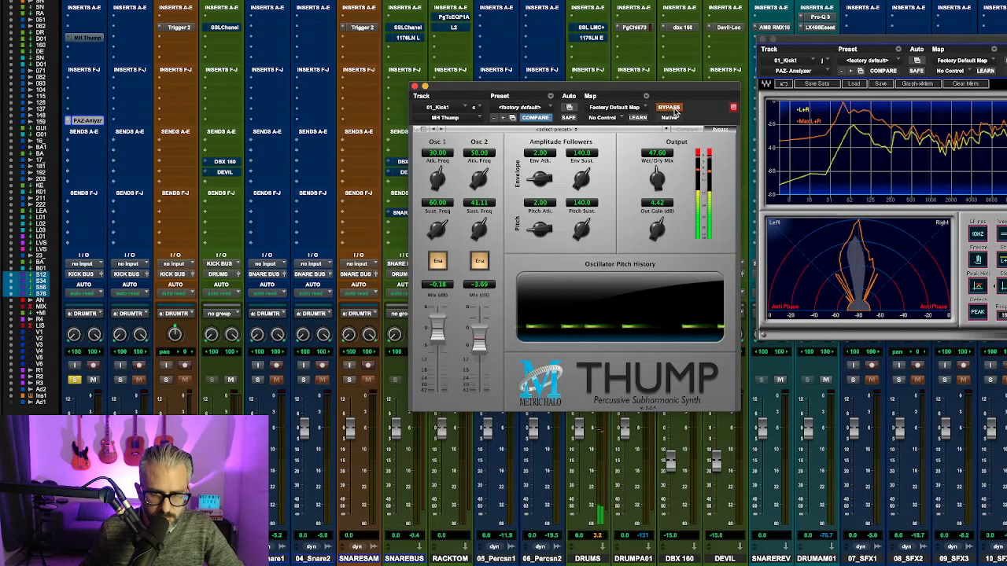
drag(659, 224, 659, 236)
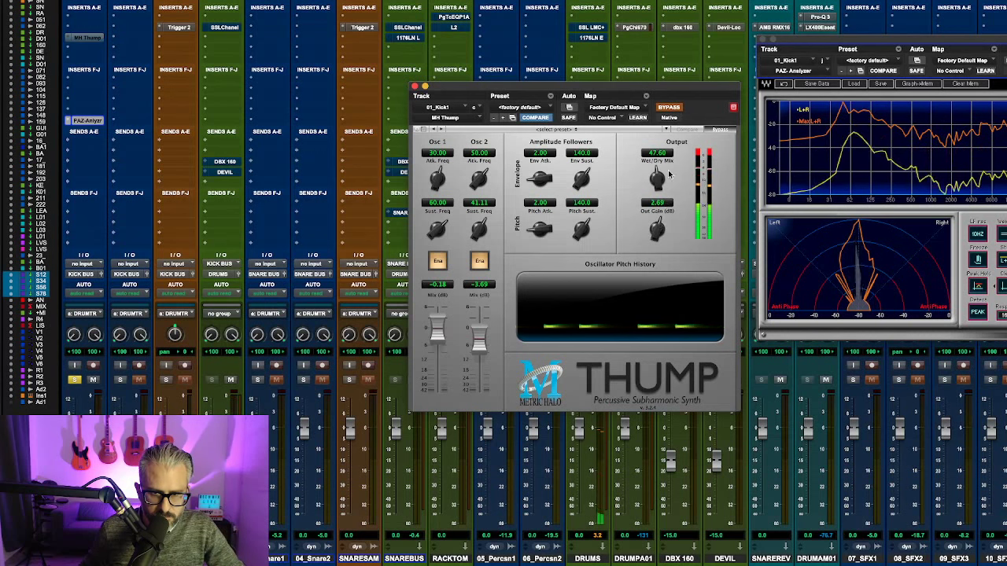
click(674, 111)
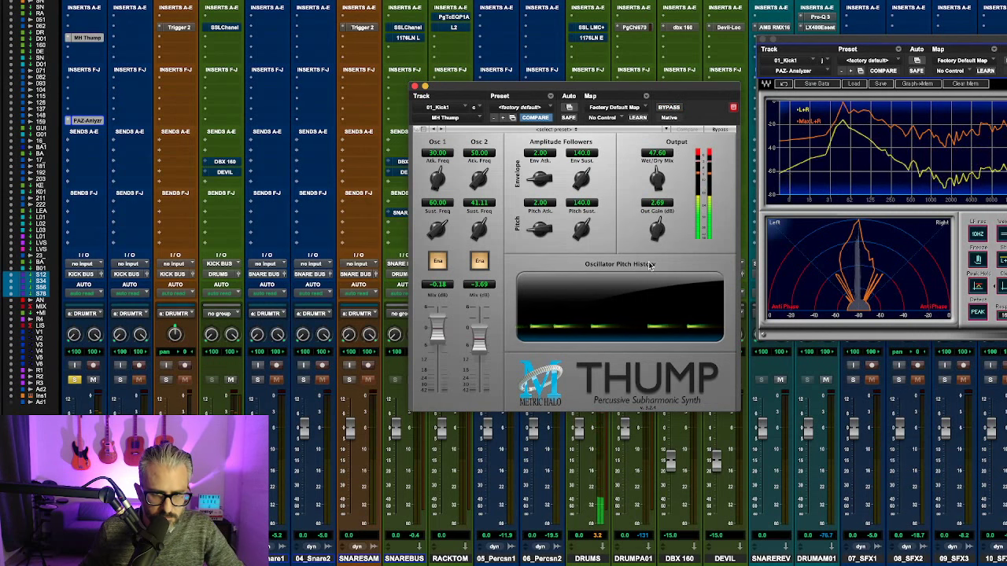
drag(658, 233, 658, 223)
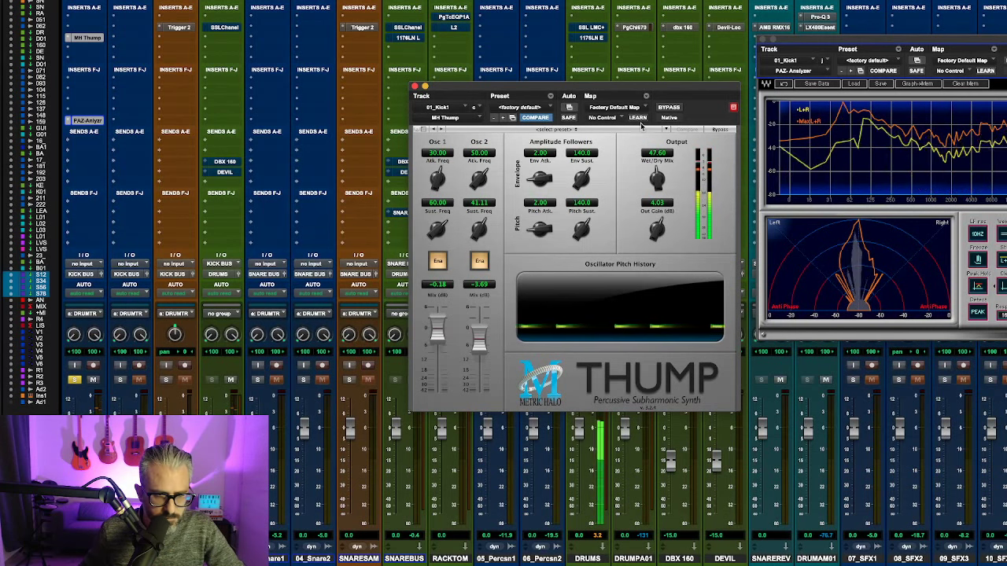
click(674, 110)
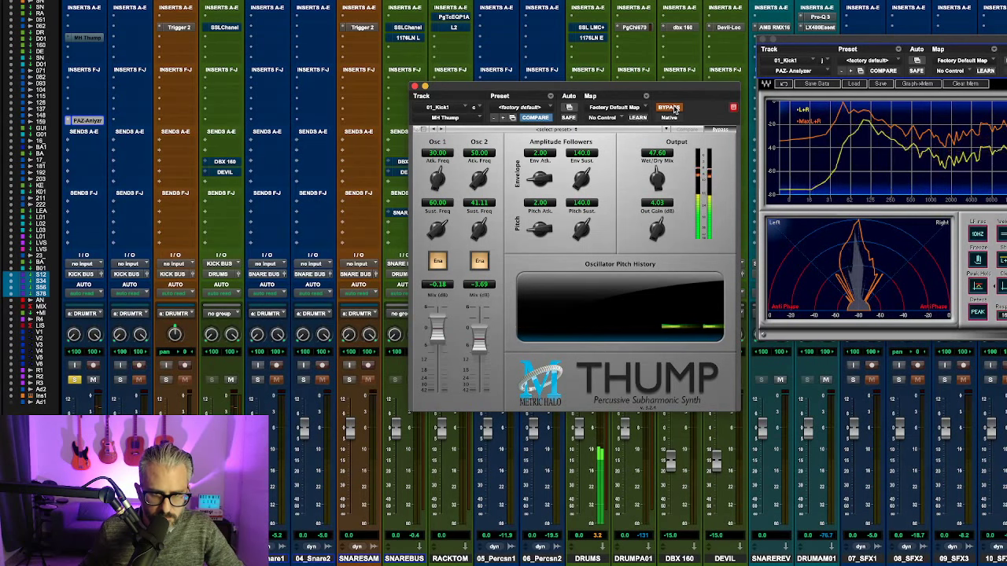
click(669, 108)
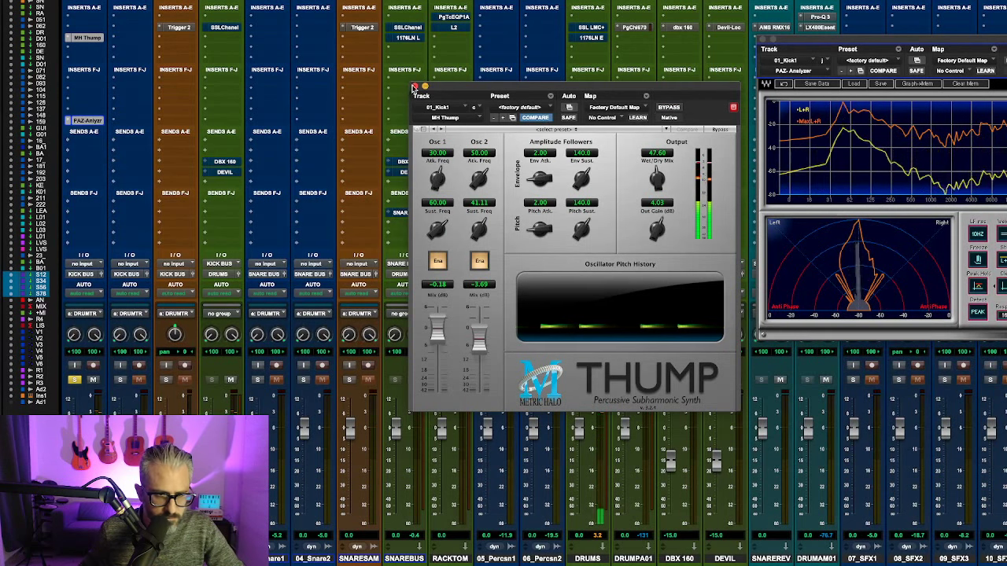
Step: Lower Thump's Osc 1 mix to about -6.64 dB and Osc 2 mix to about -7.40 dB, and close both plug-in windows
drag(437, 330, 484, 353)
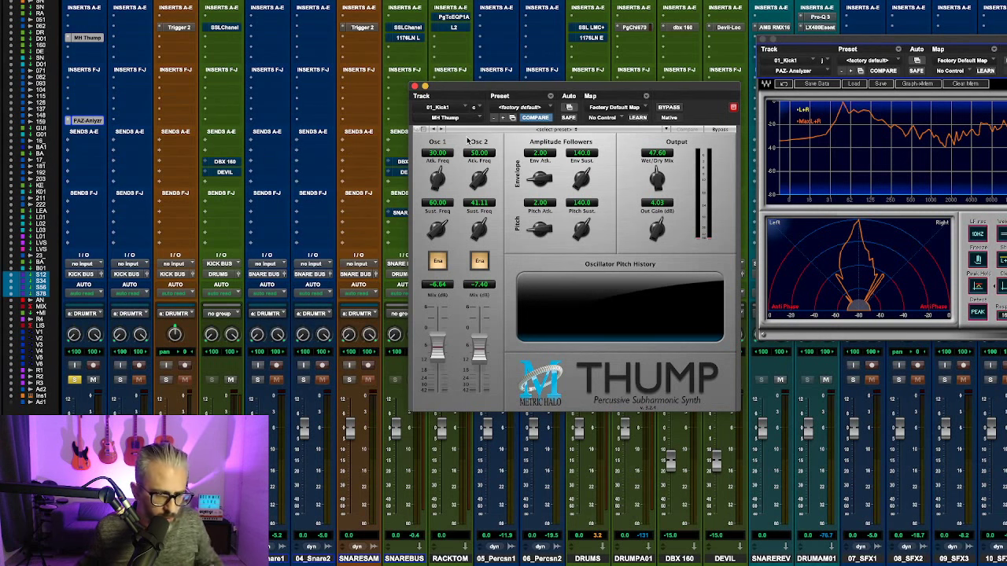
click(416, 86)
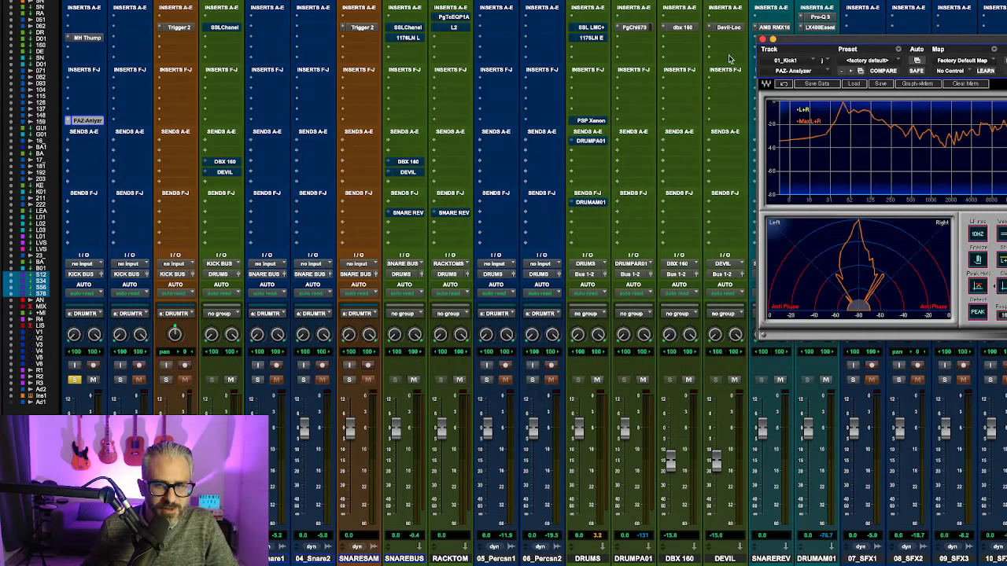
click(762, 39)
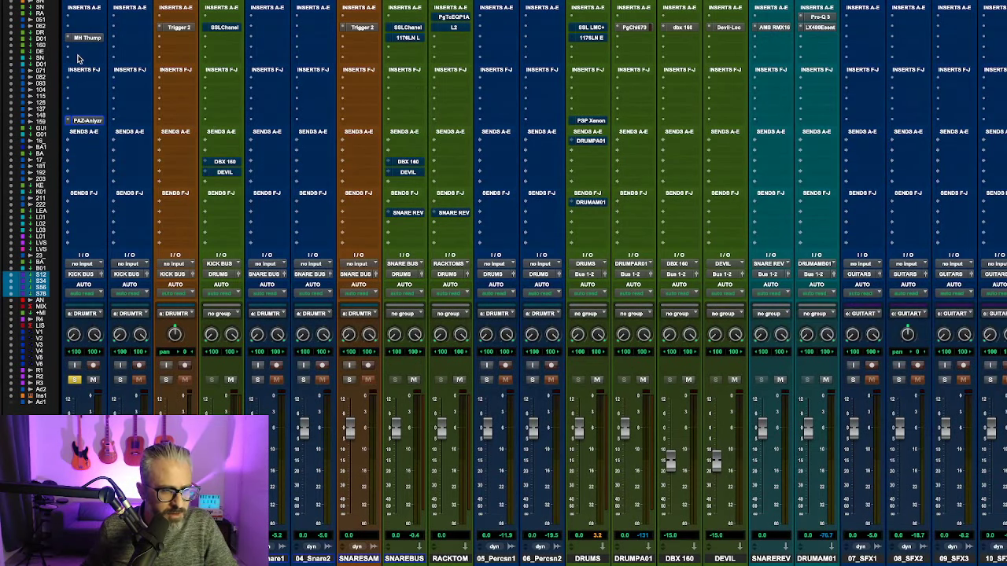
Step: Check the PuigChild 670 on DRUMPA01, and play the soloed kick with the DRUMS track's DRUMPA01 send unmuted
scroll(588, 208, right, 2)
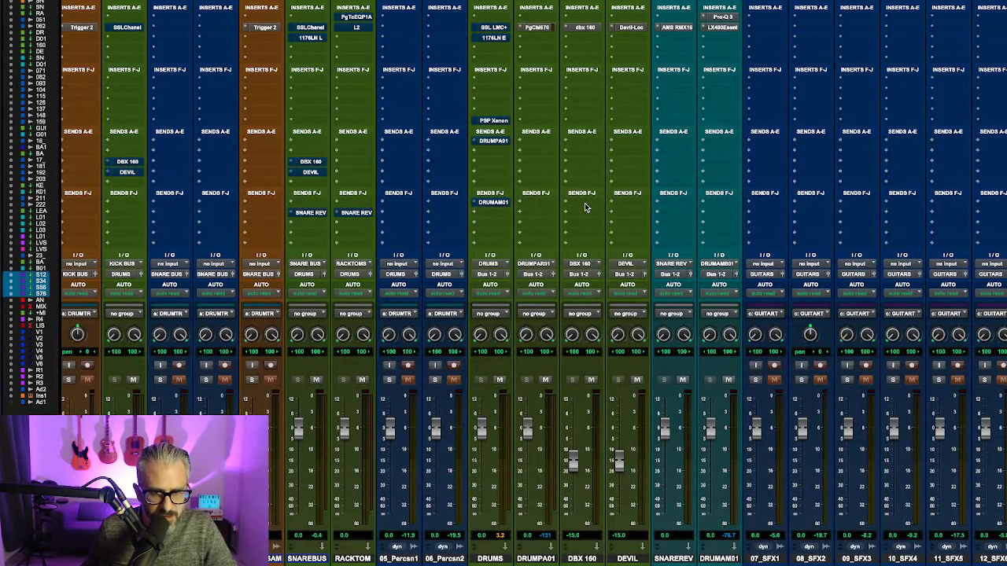
scroll(585, 204, right, 1)
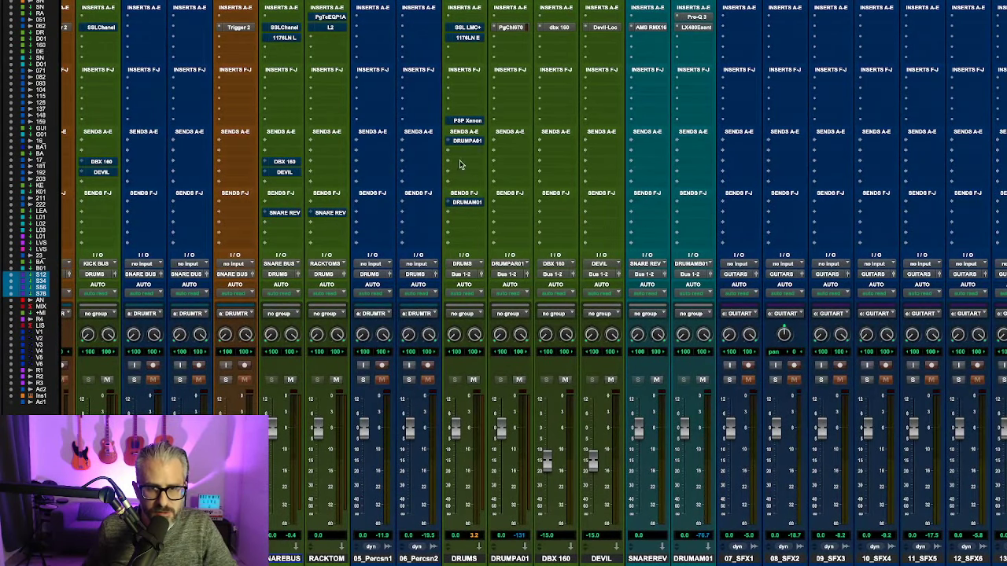
click(510, 28)
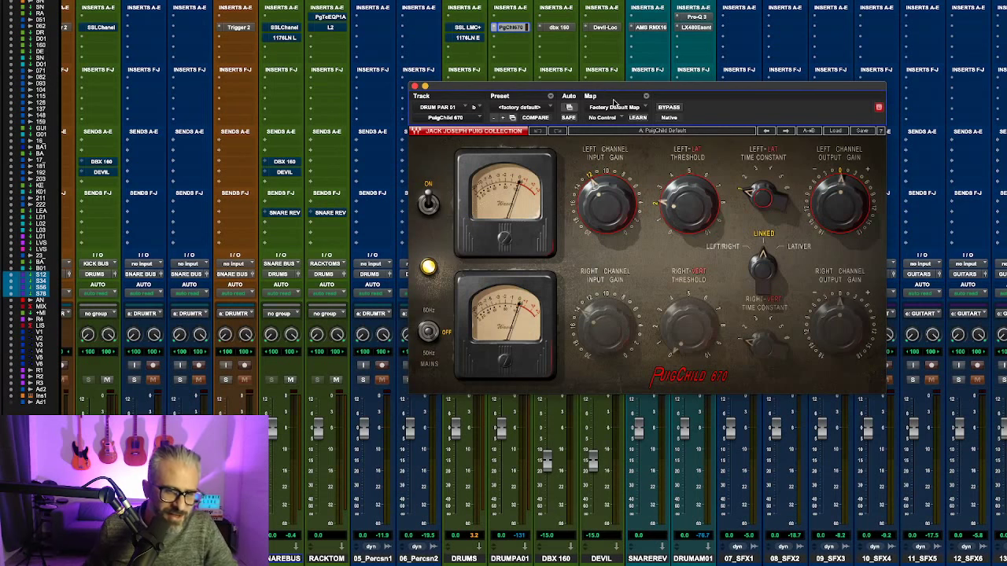
click(414, 86)
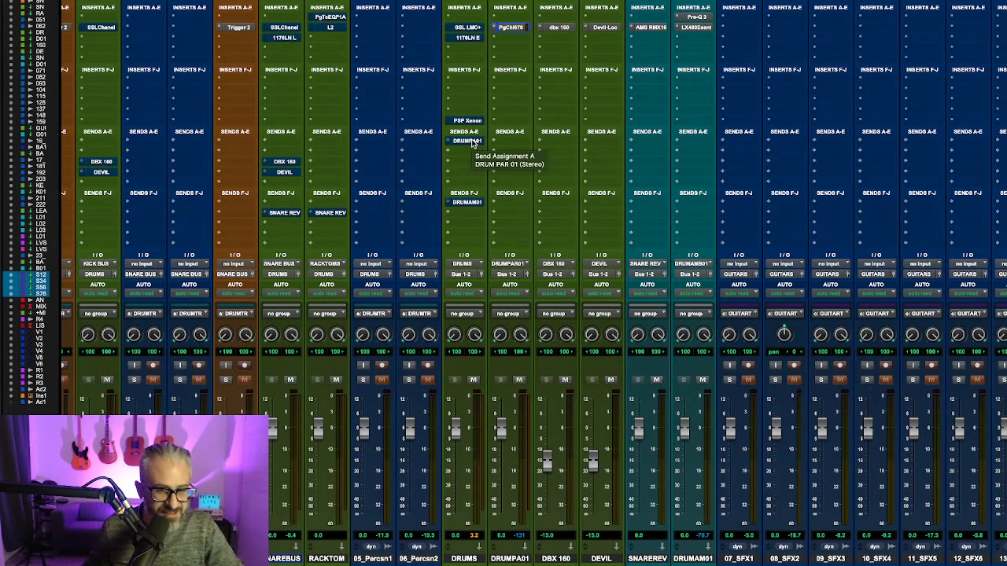
key(space)
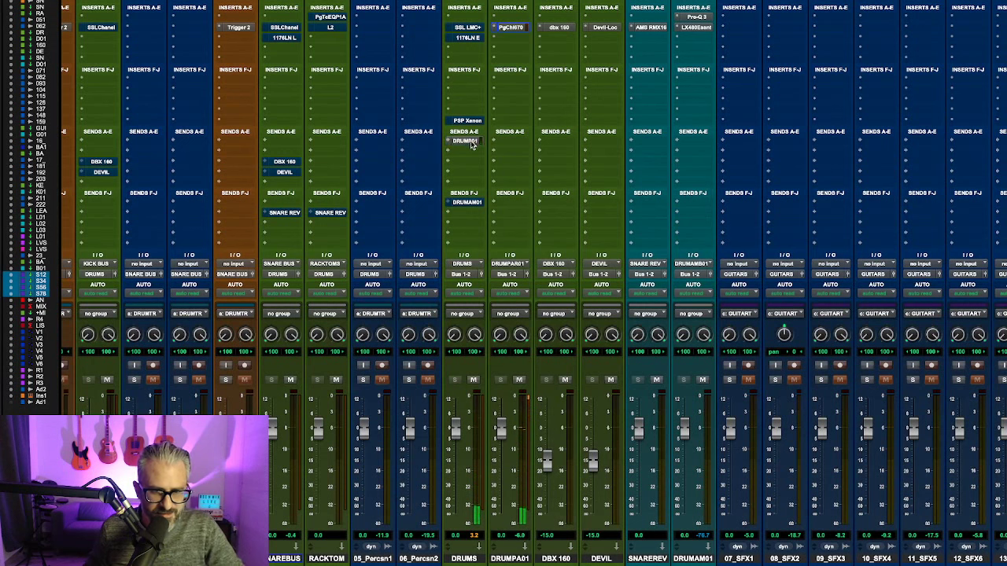
Step: Unsolo 01_Kick1 to audition the DRUMPA01 parallel send with the drums, and solo the kick again
scroll(475, 153, left, 3)
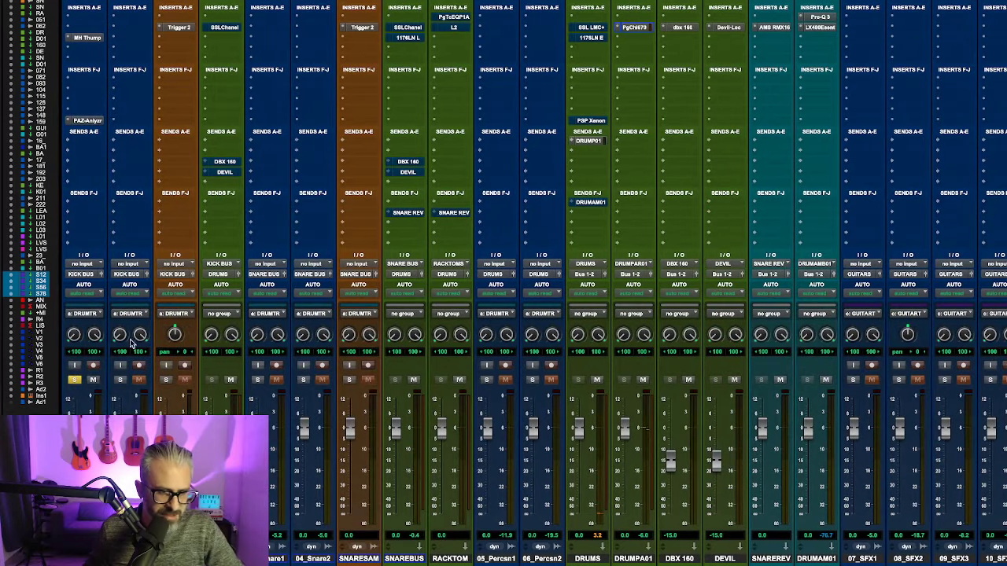
click(74, 380)
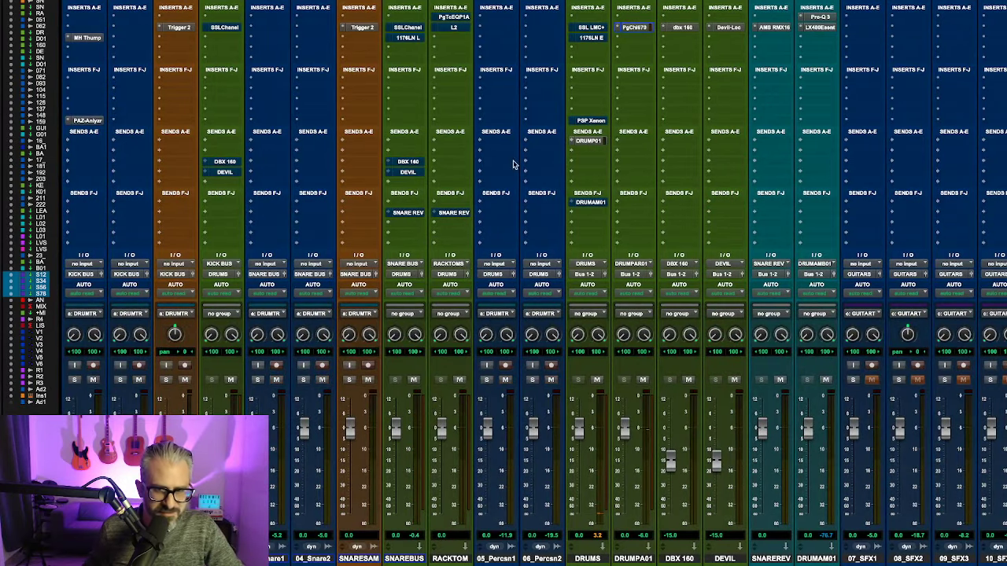
click(592, 142)
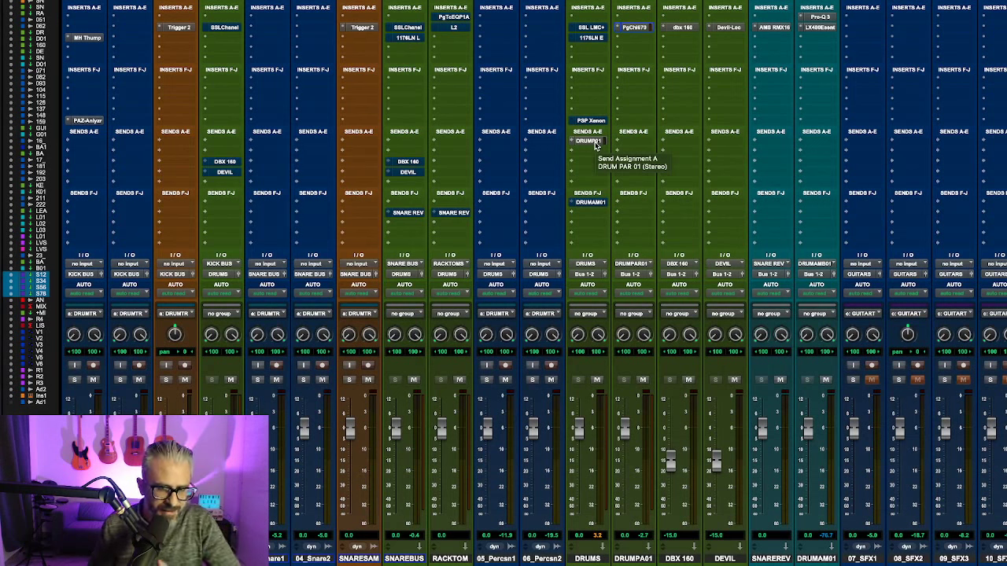
click(73, 380)
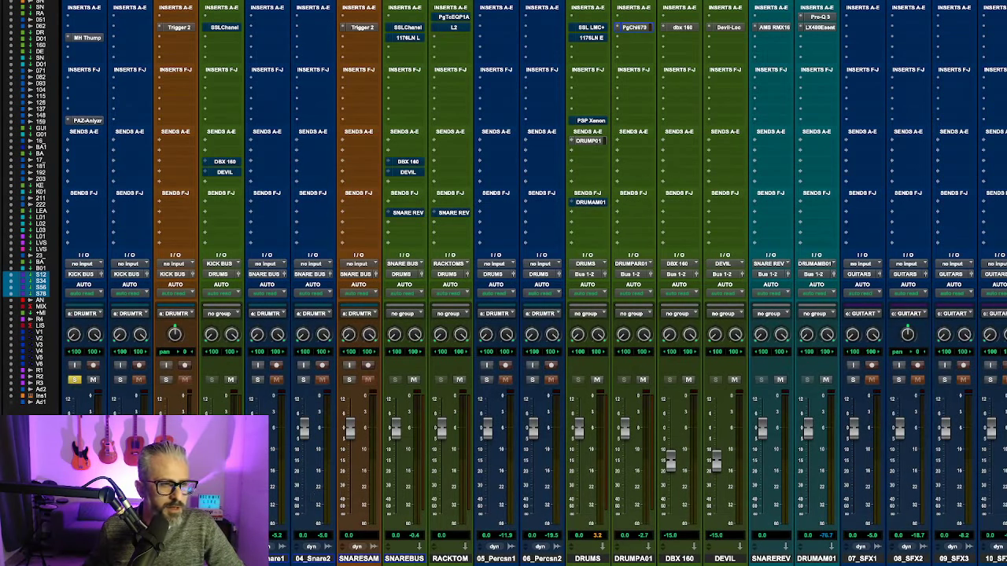
Step: Insert the stereo Need 81 Console EQ after MH Thump on 01_Kick1, and move its window clear of the mixer's lower section
click(95, 49)
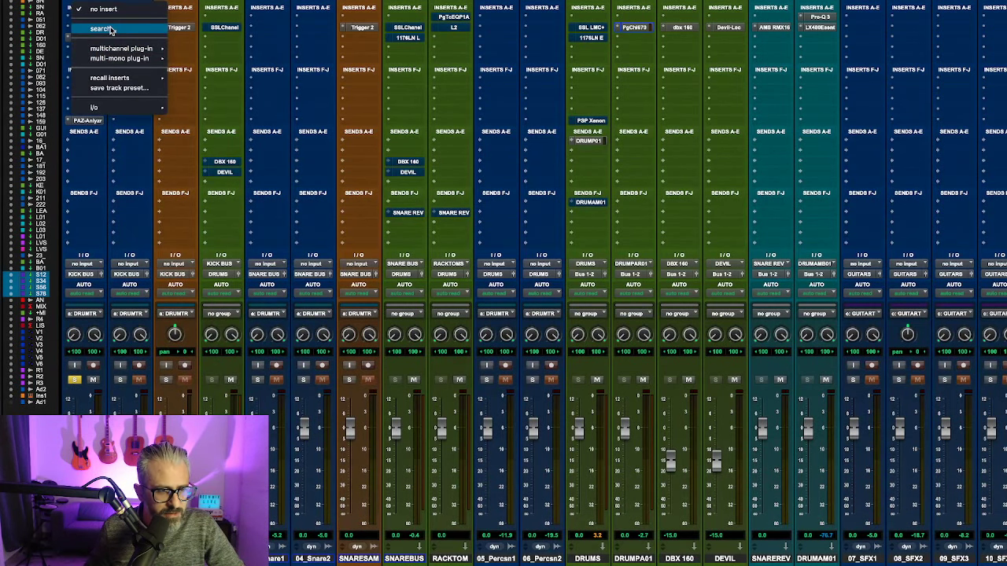
click(111, 30)
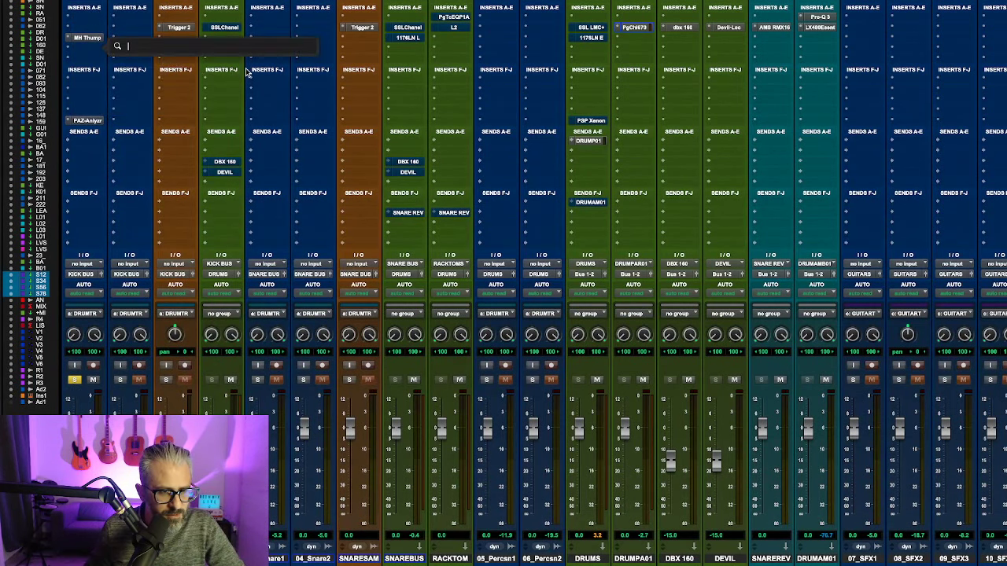
text(need)
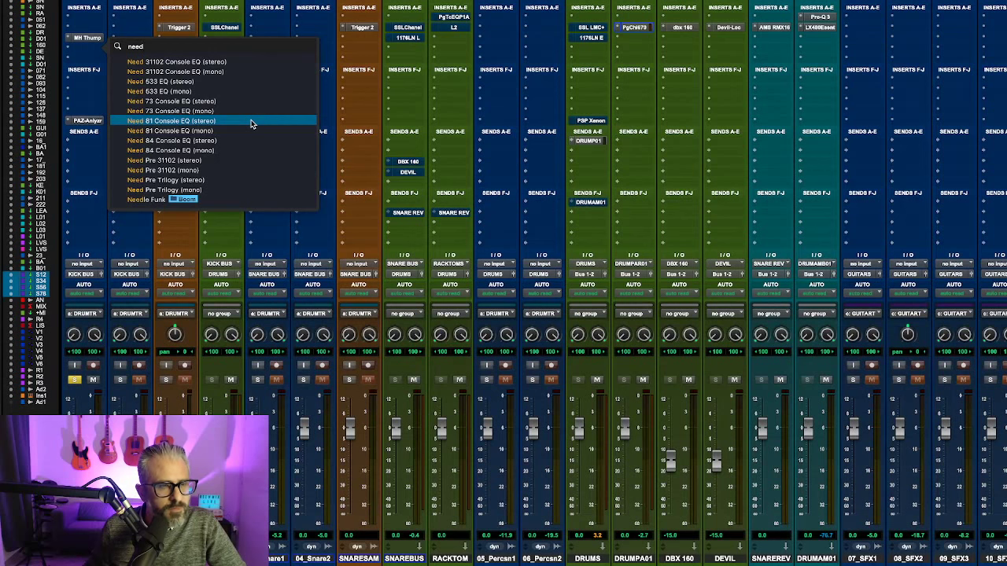
key(Escape)
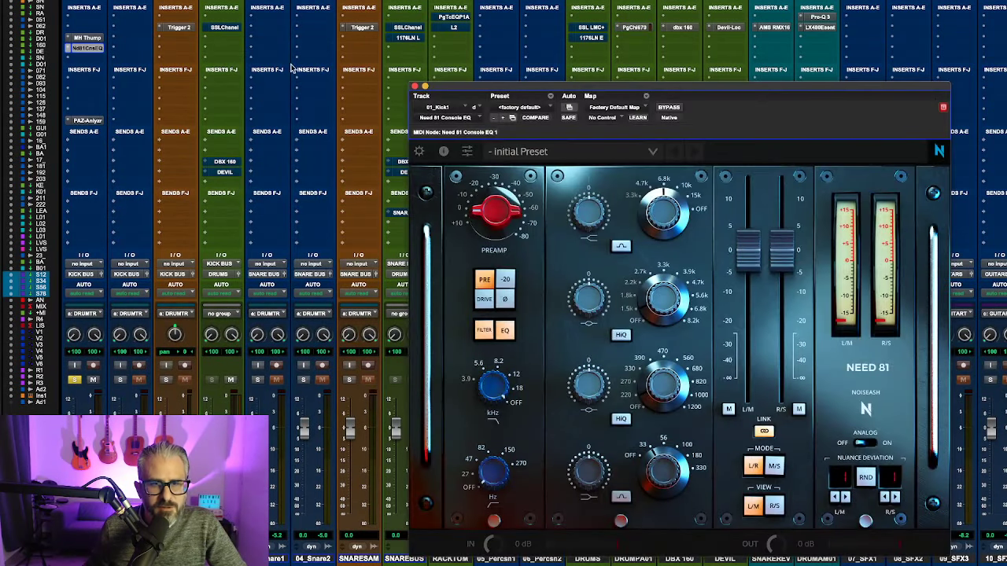
drag(583, 88, 579, 50)
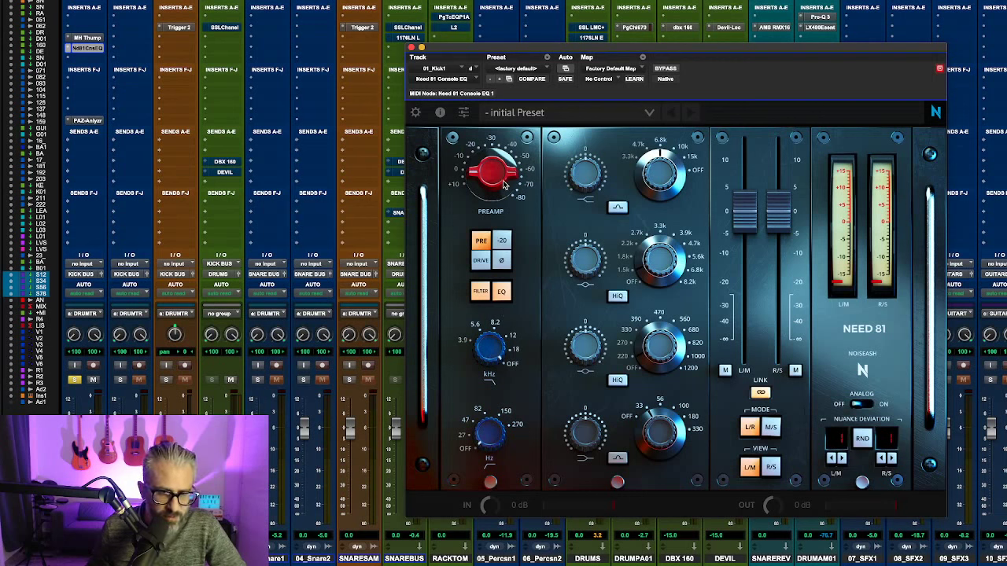
Step: Turn on Drive in the Need 81 and adjust its preamp gain while playing the soloed kick
click(482, 264)
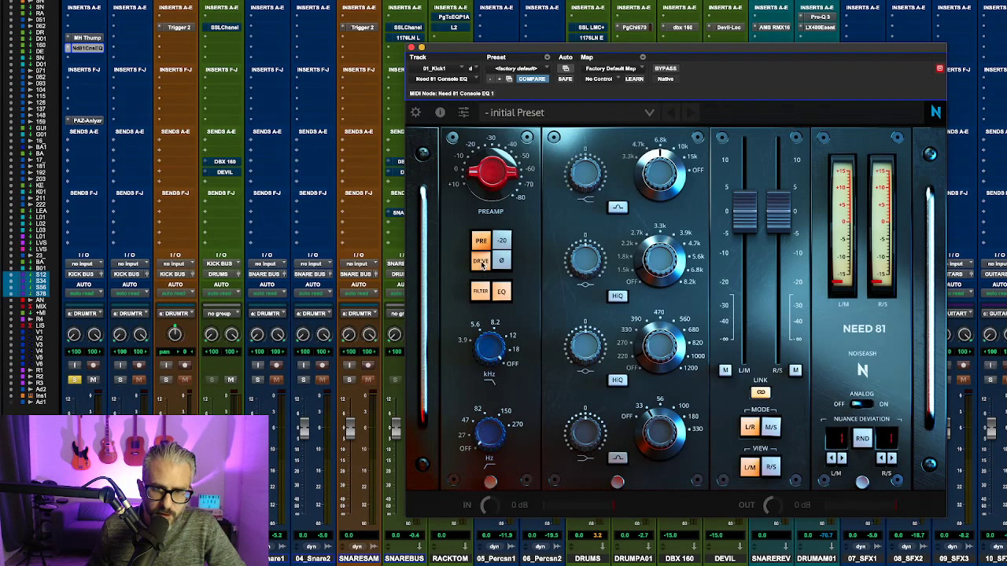
drag(487, 162, 486, 180)
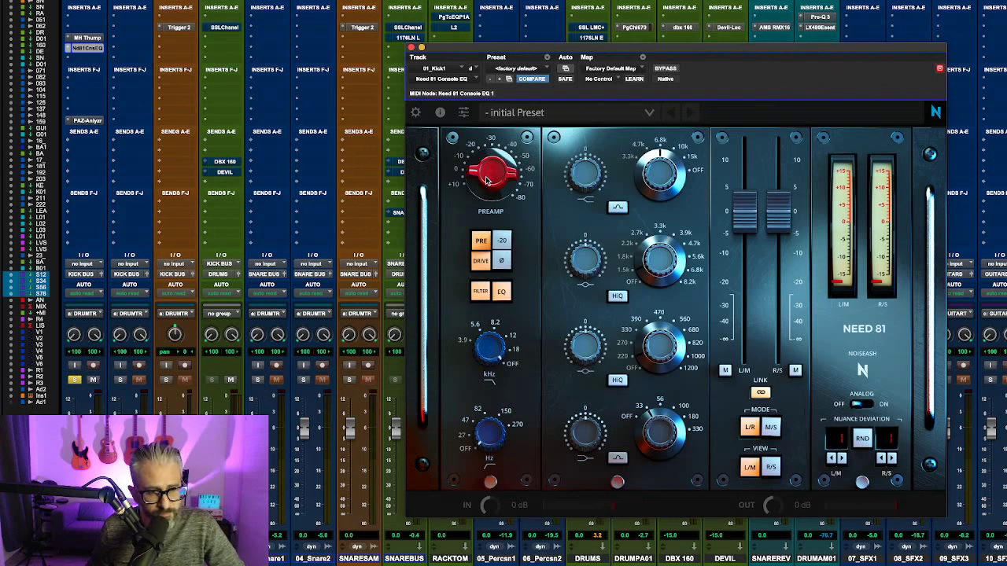
drag(487, 181, 473, 202)
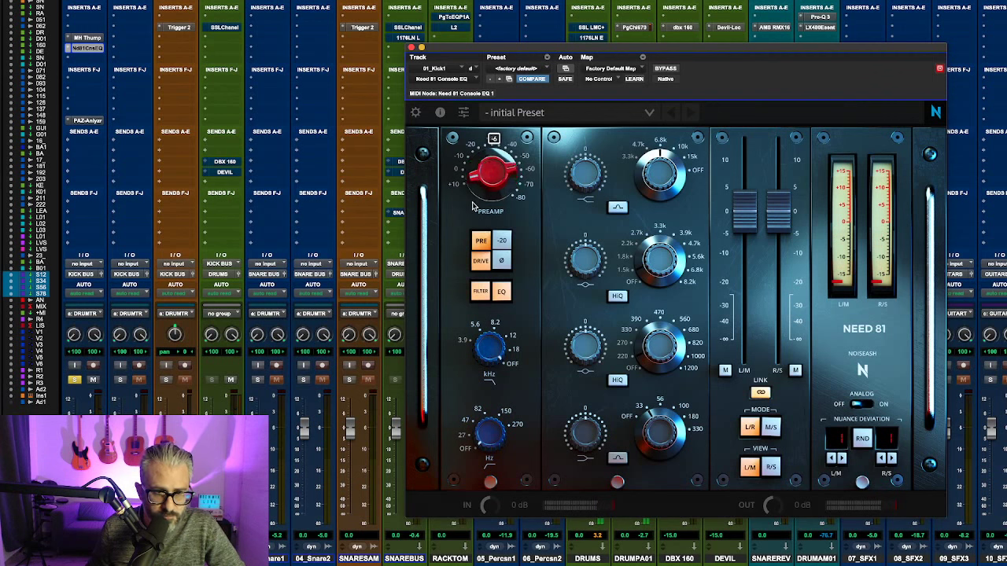
scroll(482, 175, down, 3)
mouse_move(482, 174)
mouse_down()
mouse_move(486, 156)
mouse_move(482, 172)
mouse_up()
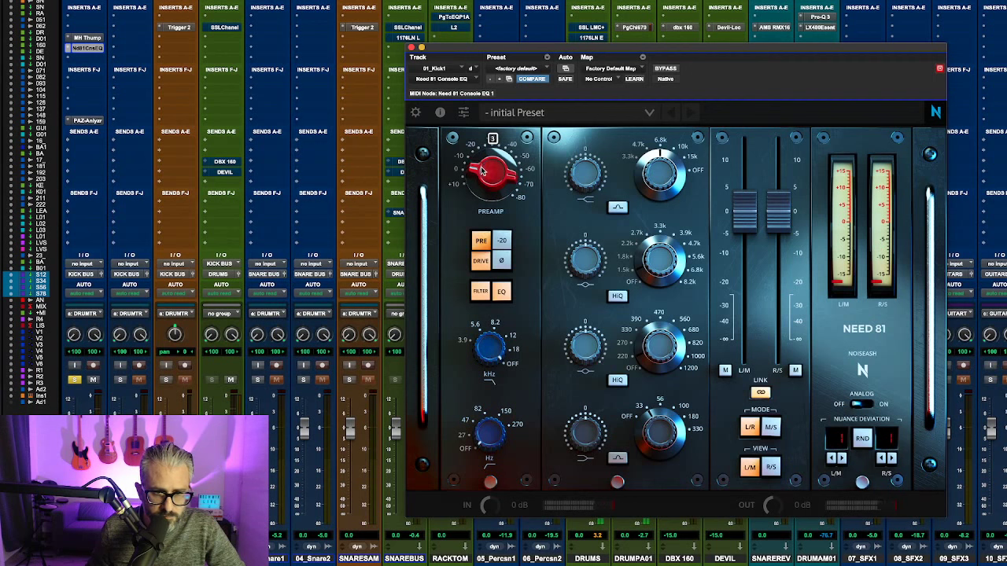
Step: Compare the kick with the Need 81 bypassed and active, leaving the plug-in active
click(665, 69)
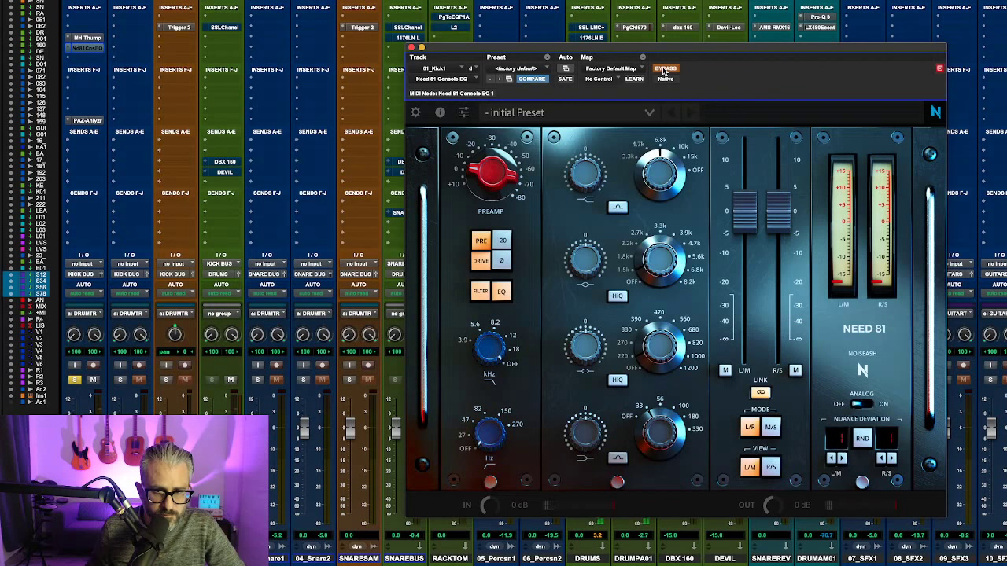
click(665, 69)
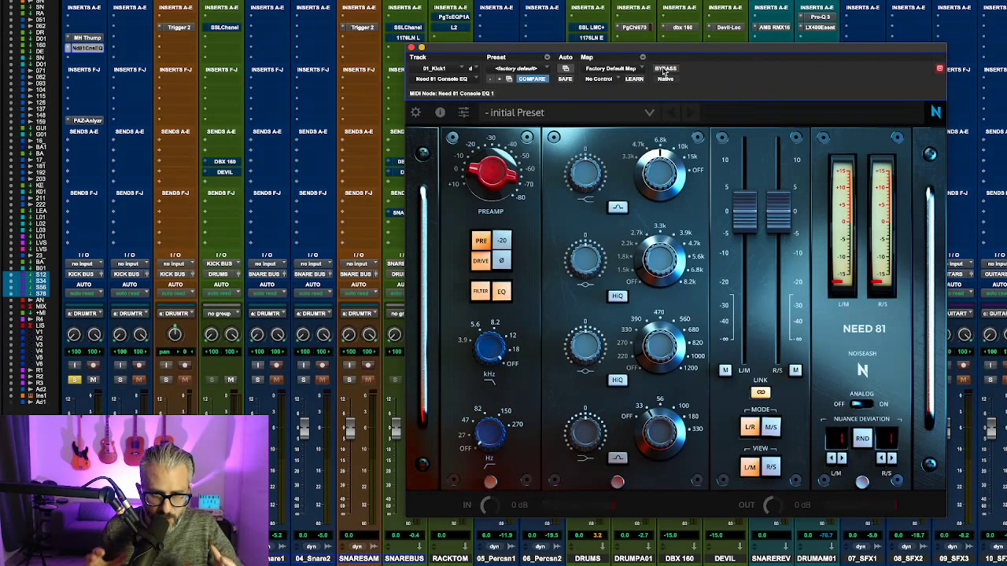
click(665, 69)
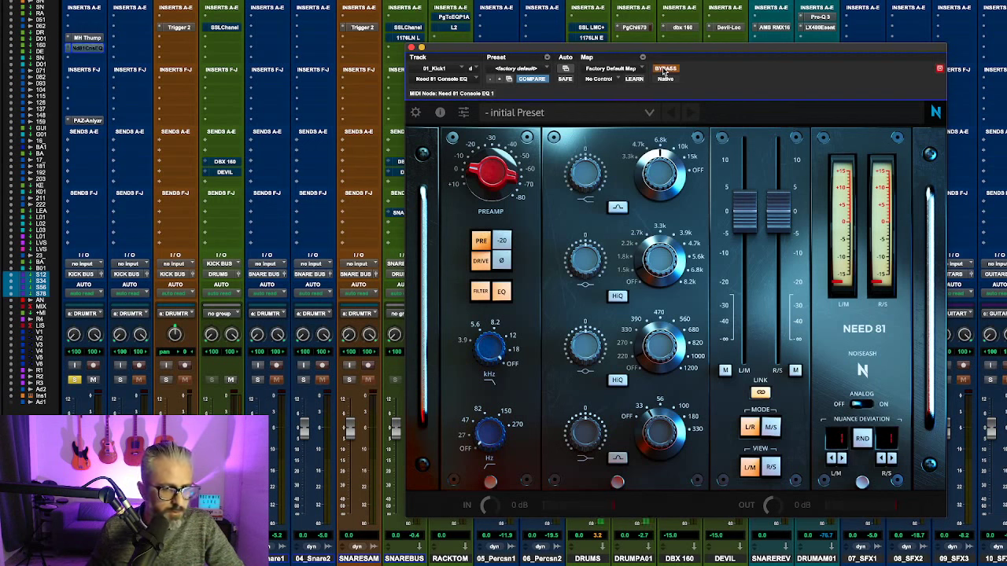
click(665, 69)
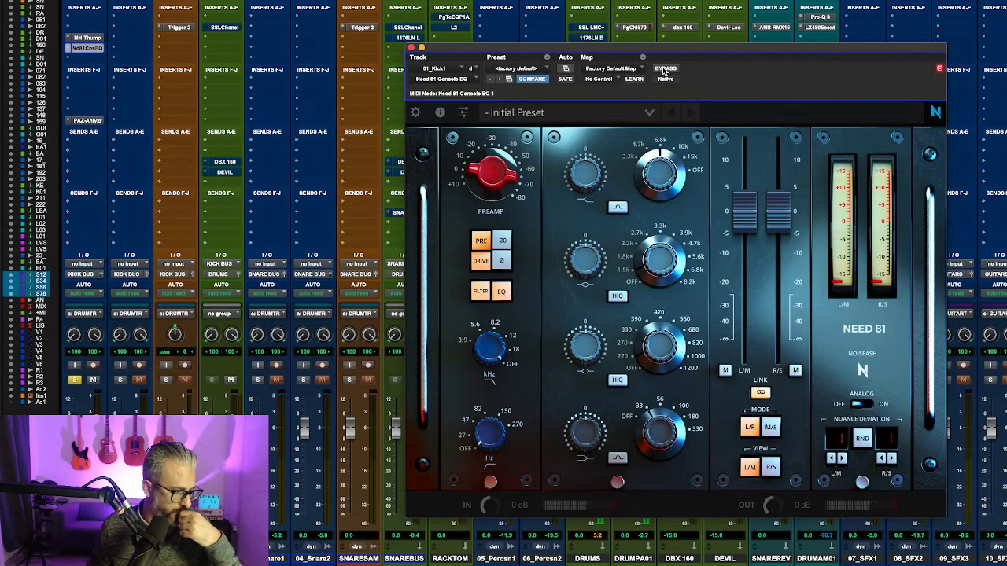
click(665, 69)
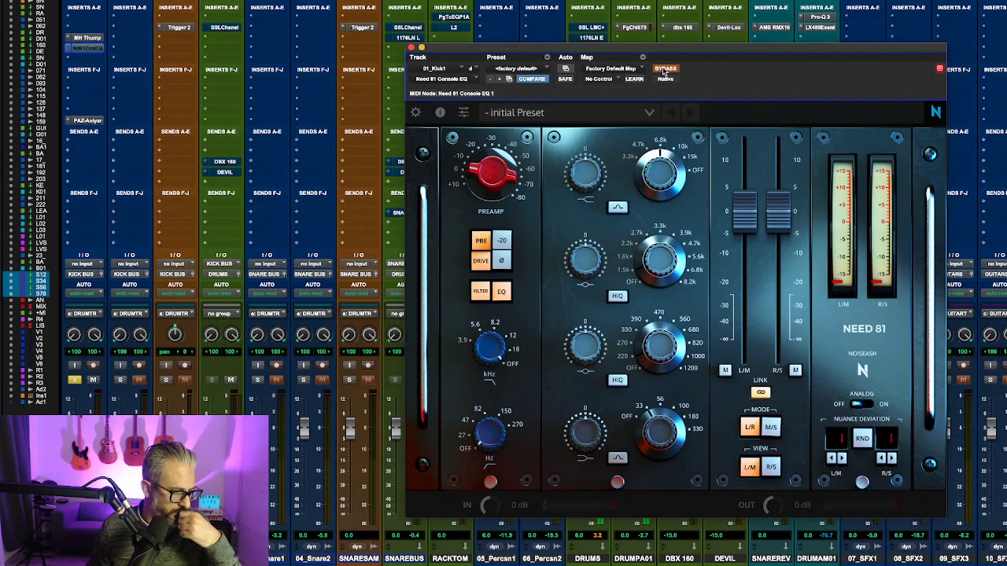
click(665, 70)
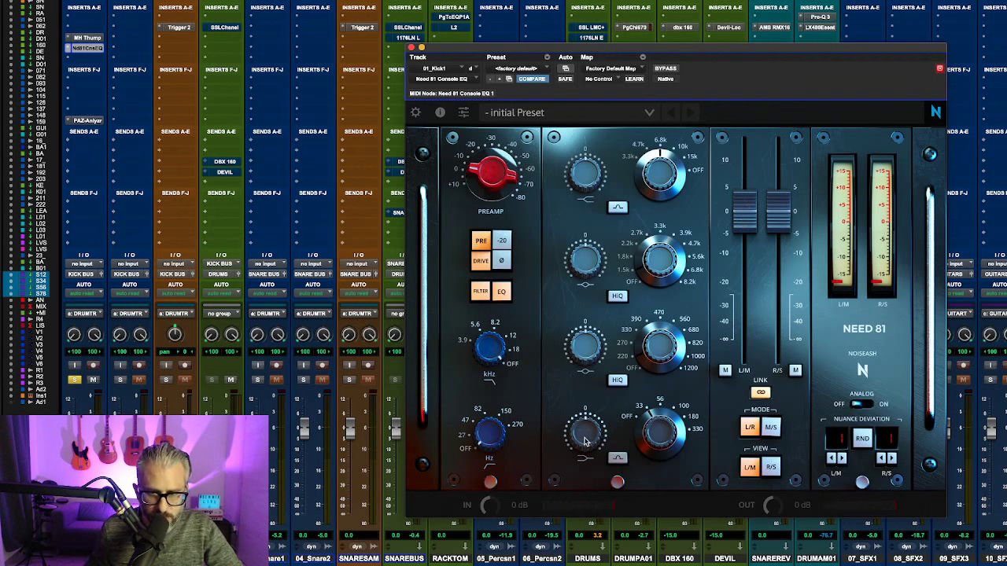
Step: Audition the Need 81's low-band and high-band EQ gains on the kick while it plays
mouse_move(587, 425)
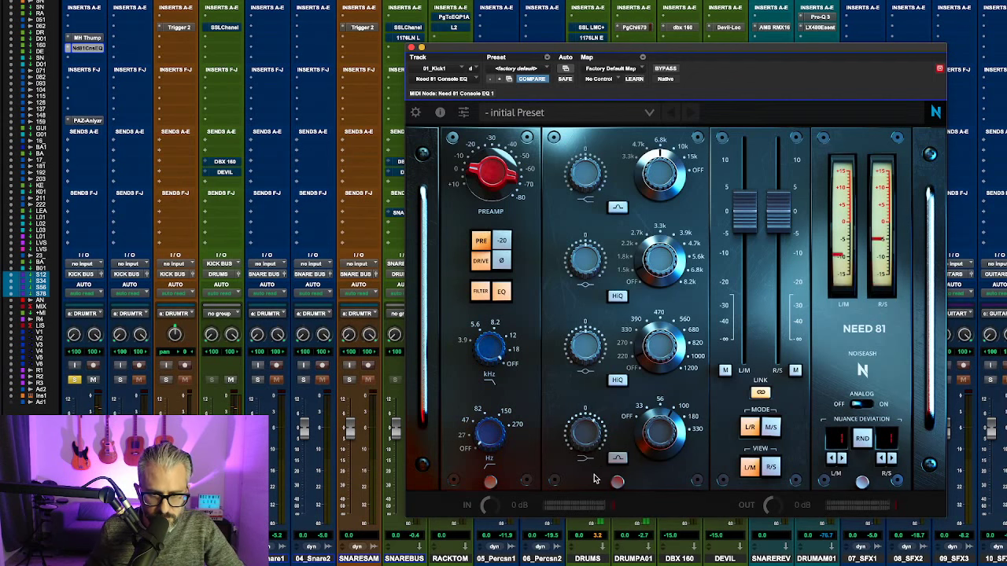
drag(595, 472, 592, 447)
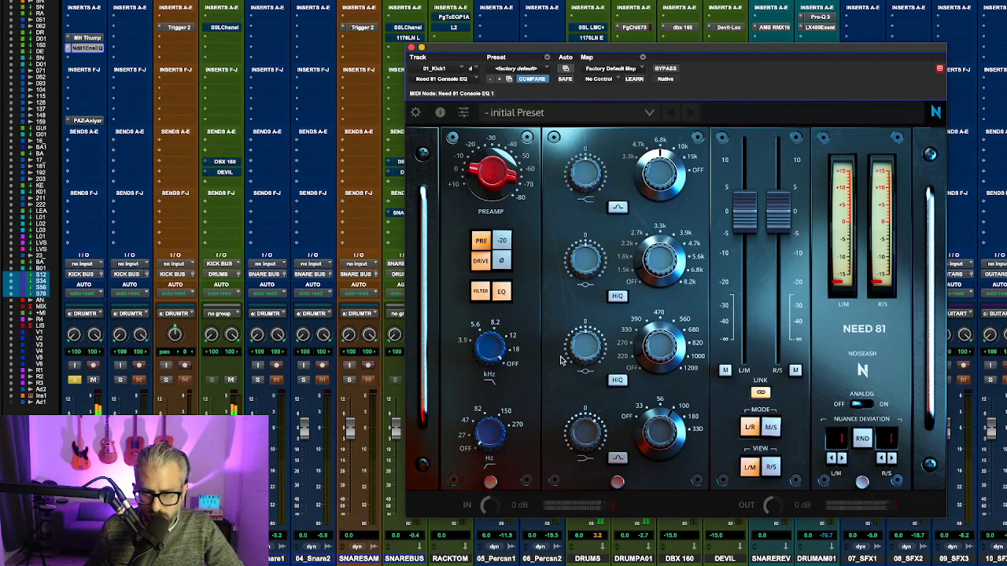
mouse_move(587, 342)
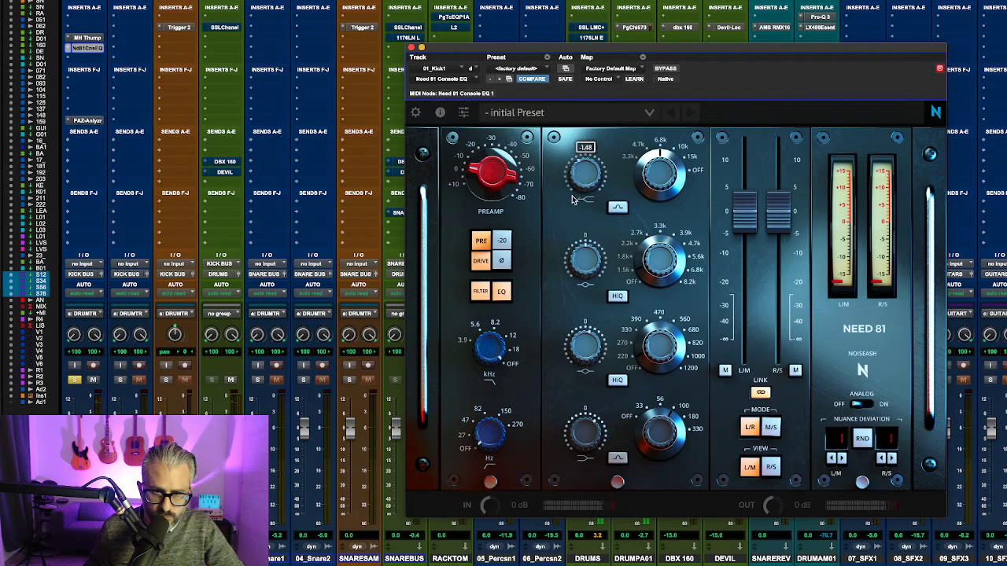
mouse_move(587, 165)
drag(587, 163, 587, 146)
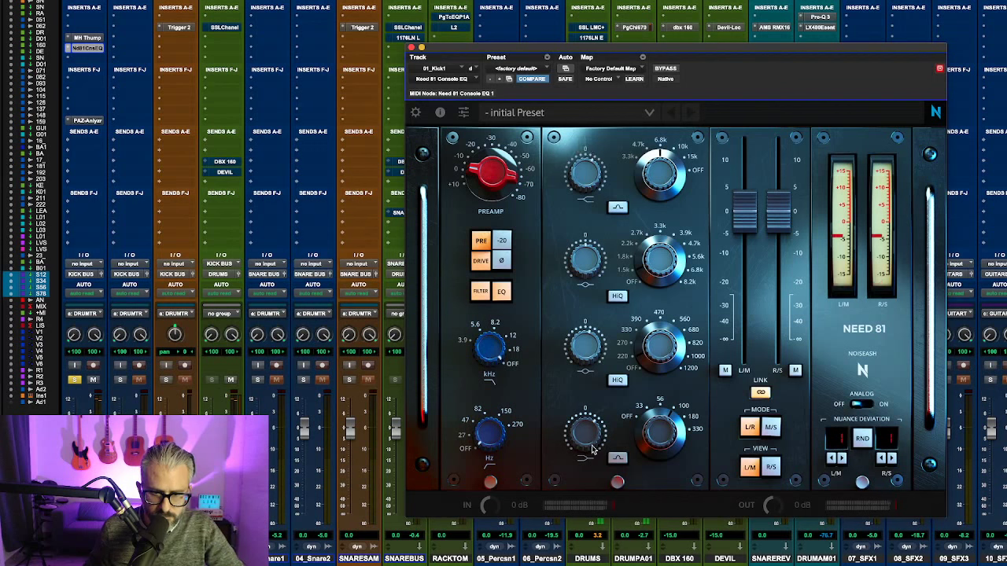
mouse_move(590, 438)
mouse_down()
mouse_move(592, 422)
mouse_move(584, 443)
mouse_up()
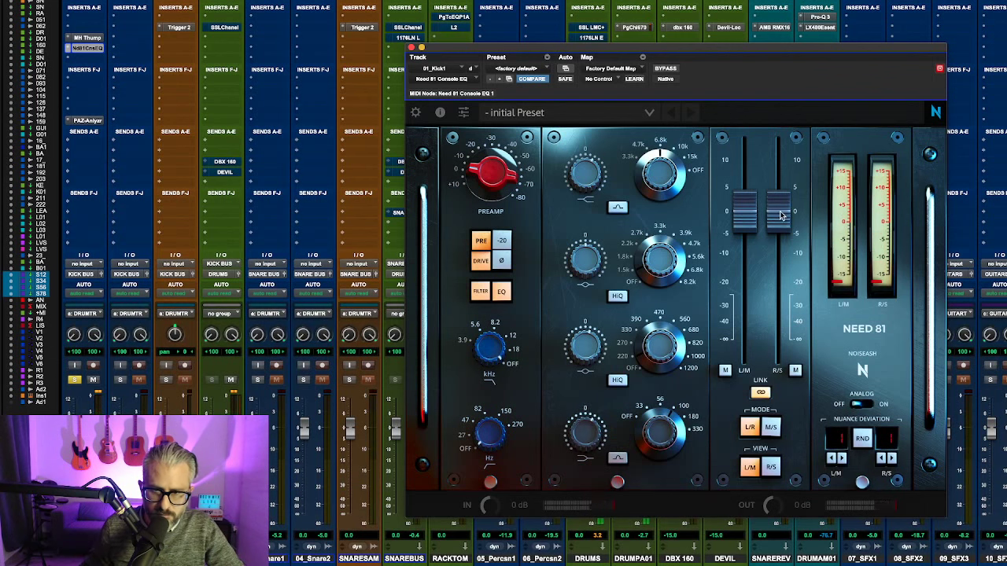
Step: Lower the Need 81's linked output faders to about -1.15 dB, compare against bypass, and close the plug-in
drag(778, 211, 778, 226)
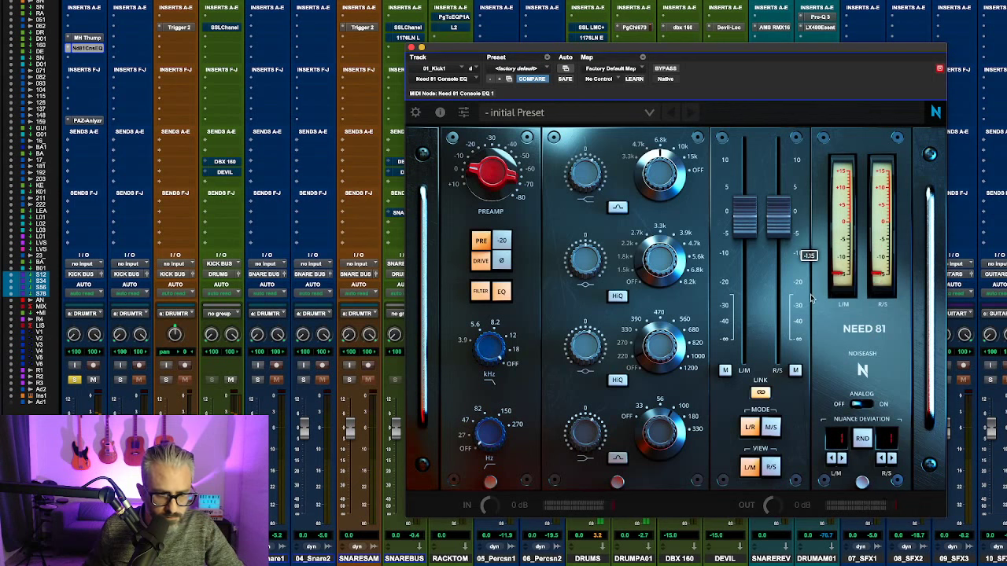
click(666, 69)
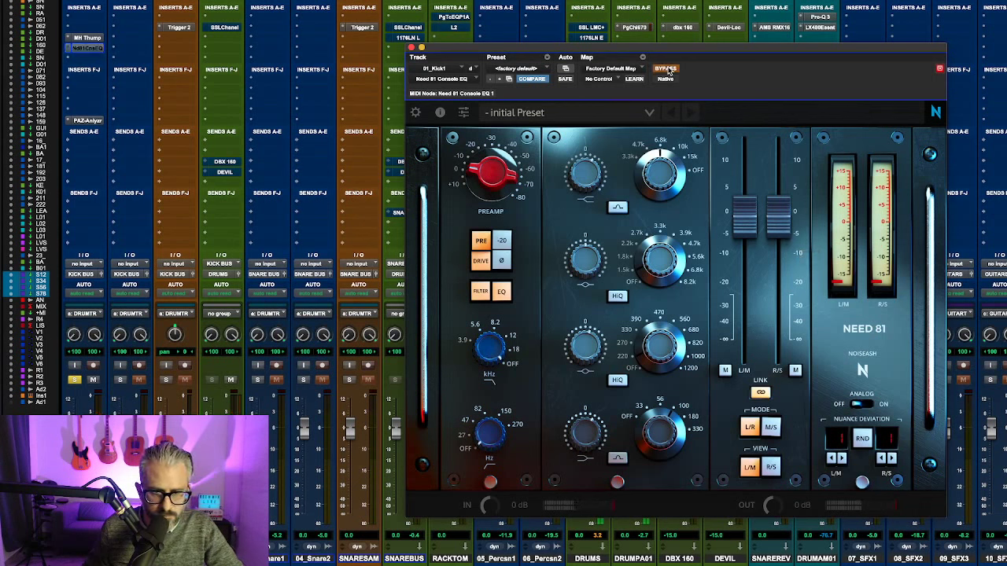
click(665, 69)
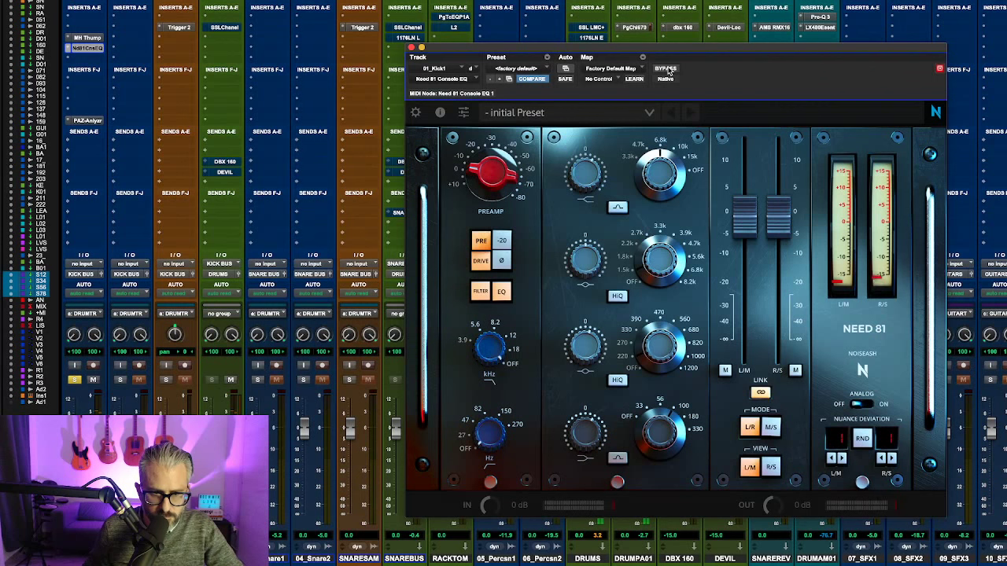
click(411, 48)
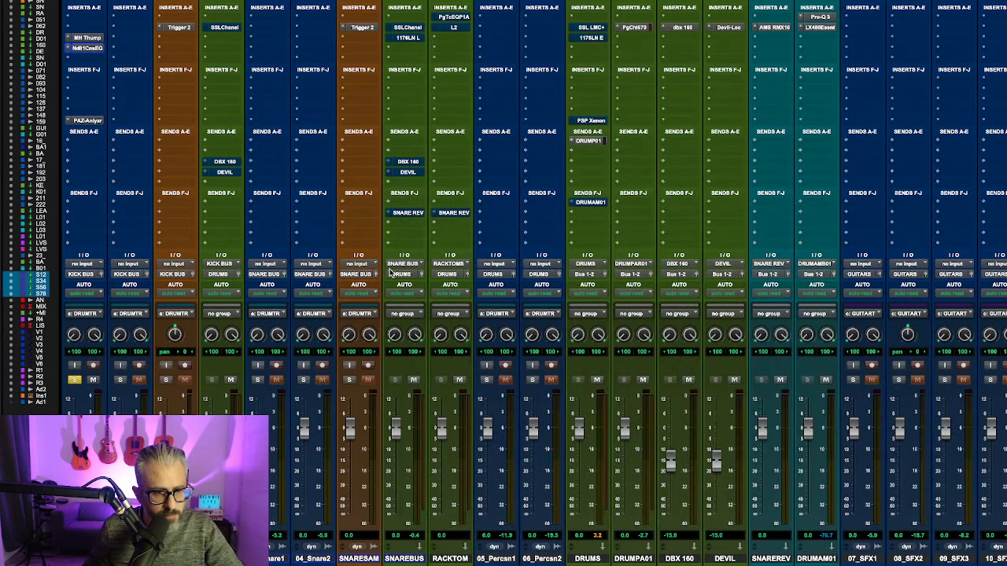
Step: Unmute the kick bus's DBX 160 and DEVIL sends, and compare them muted and unmuted during playback
click(236, 163)
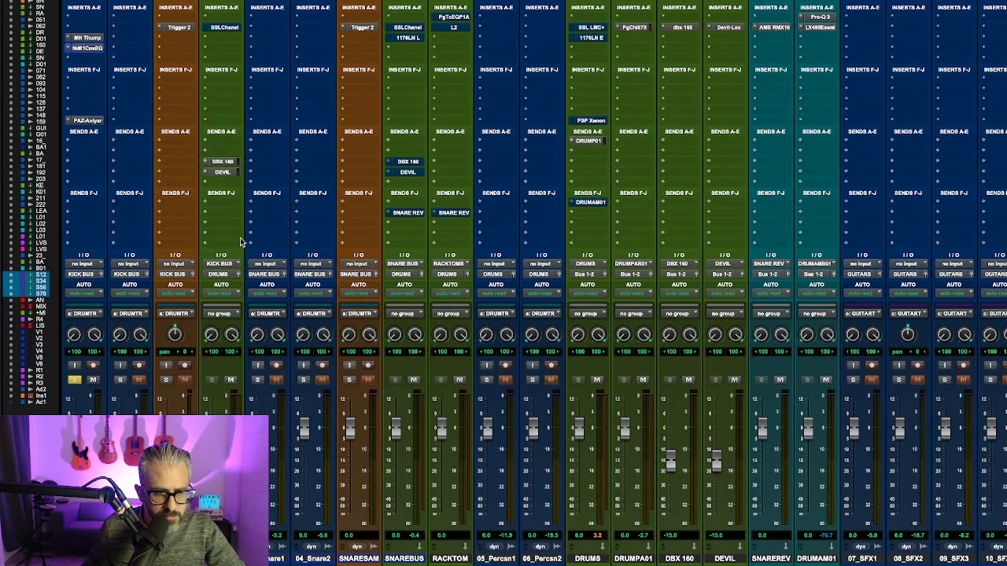
scroll(241, 236, right, 5)
scroll(291, 321, left, 4)
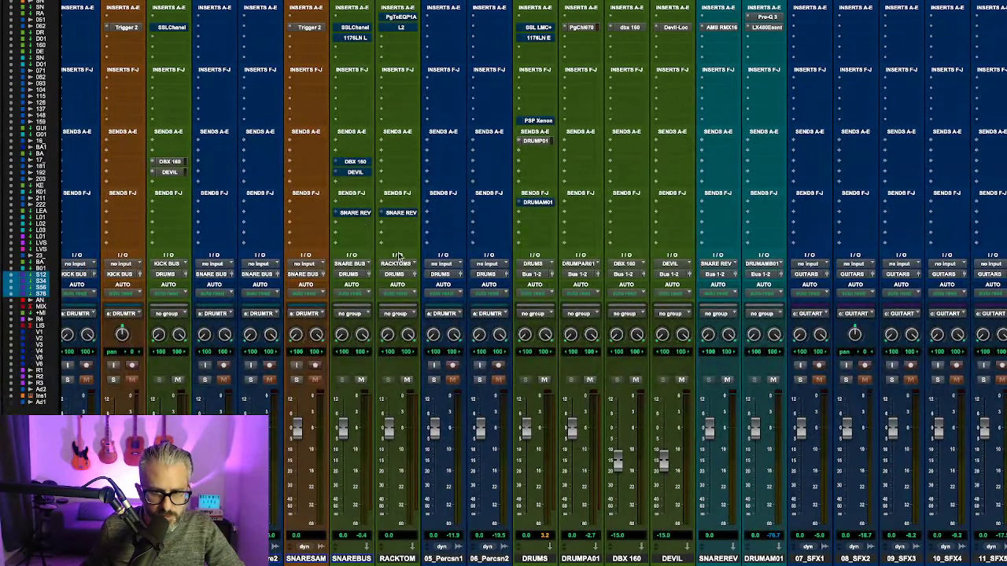
scroll(450, 234, left, 1)
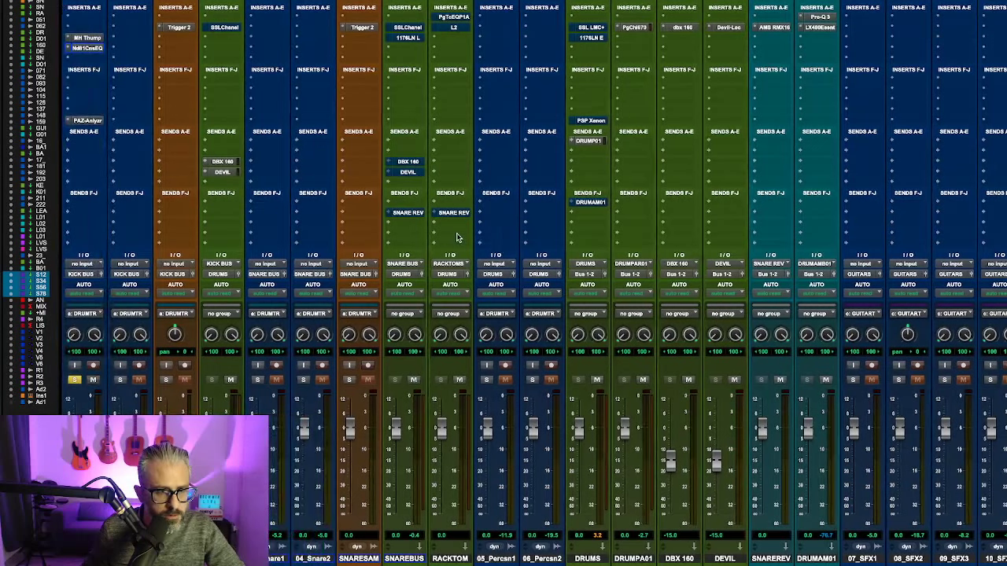
key(space)
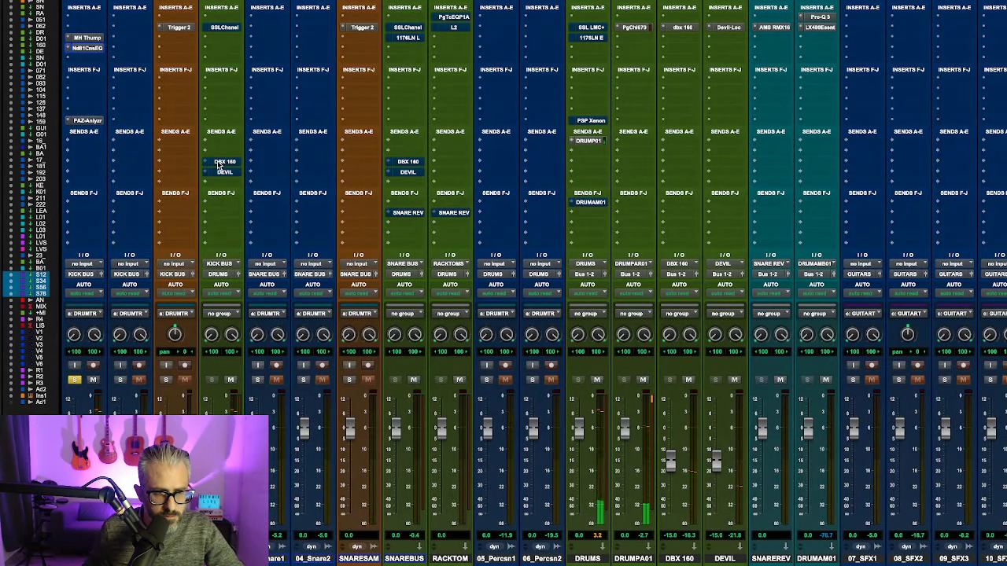
ctrl+super+click(220, 164)
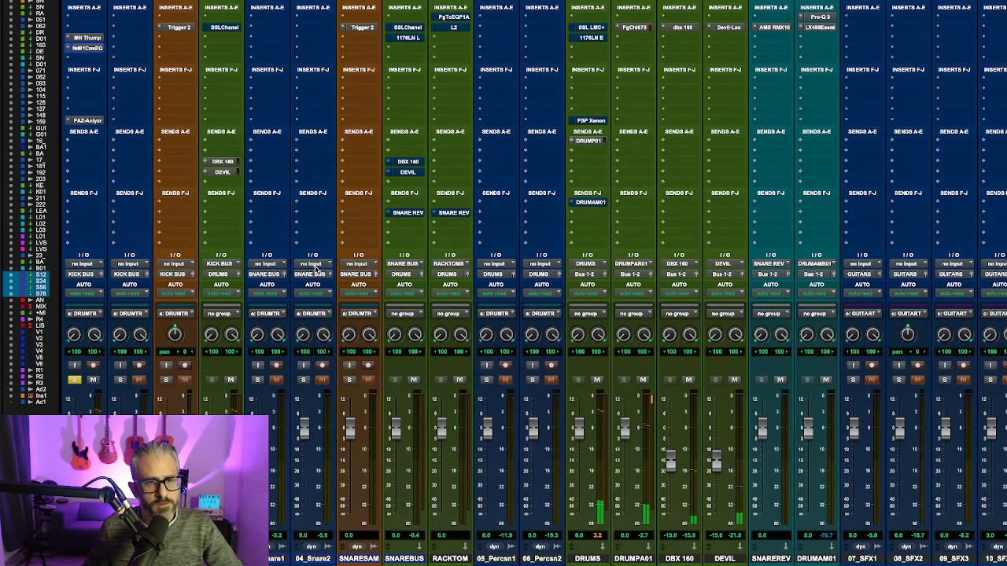
Step: Check the levels on the SUM buses, analog return and mix bus while the kick plays with its parallel sends active
scroll(315, 269, right, 10)
scroll(316, 269, right, 10)
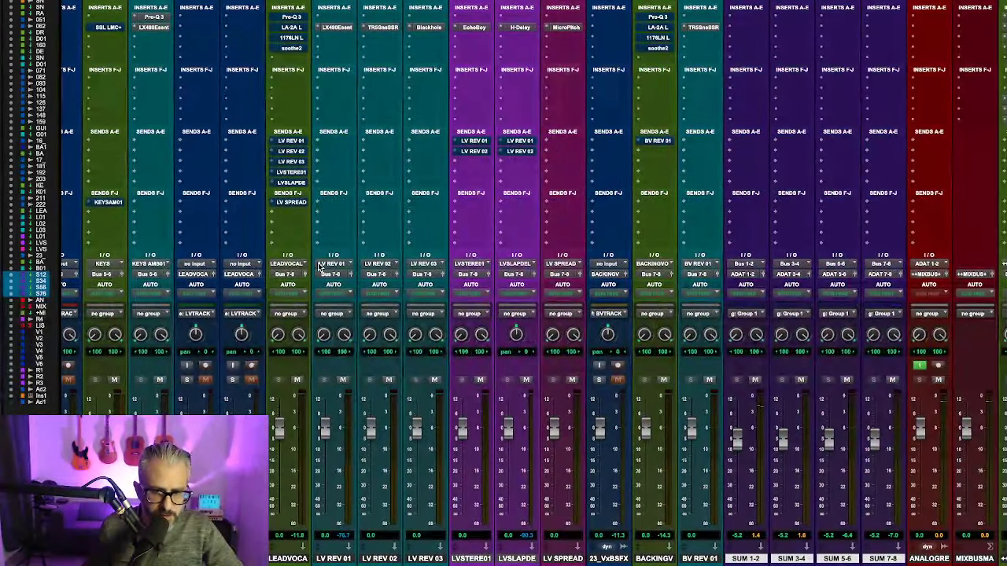
scroll(318, 267, right, 2)
scroll(317, 267, right, 4)
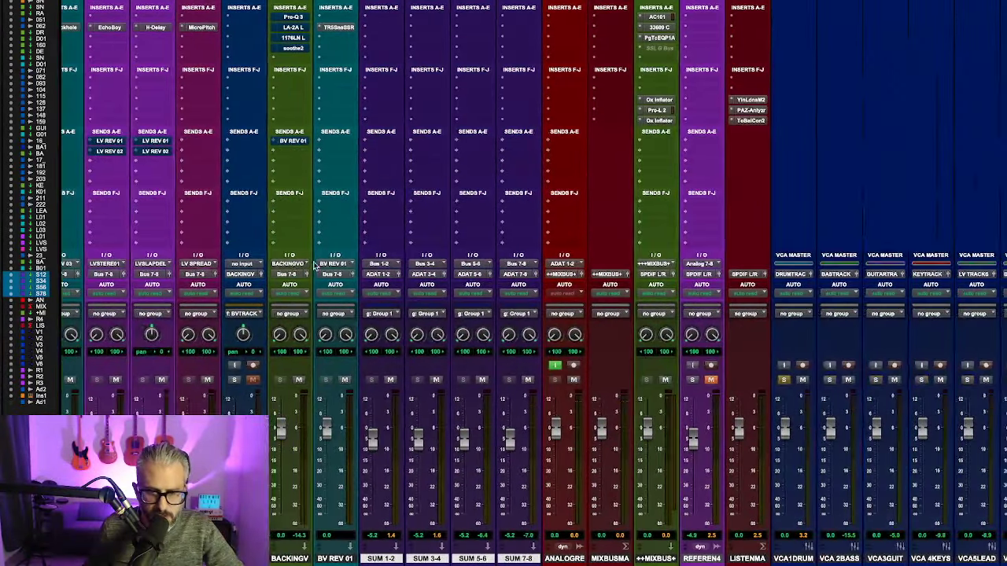
scroll(315, 266, left, 3)
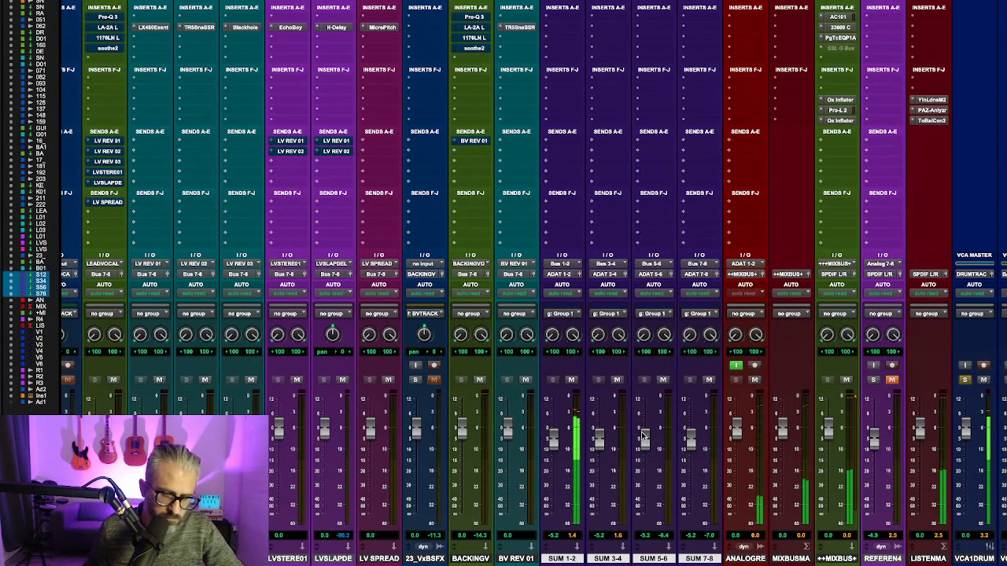
scroll(96, 383, left, 10)
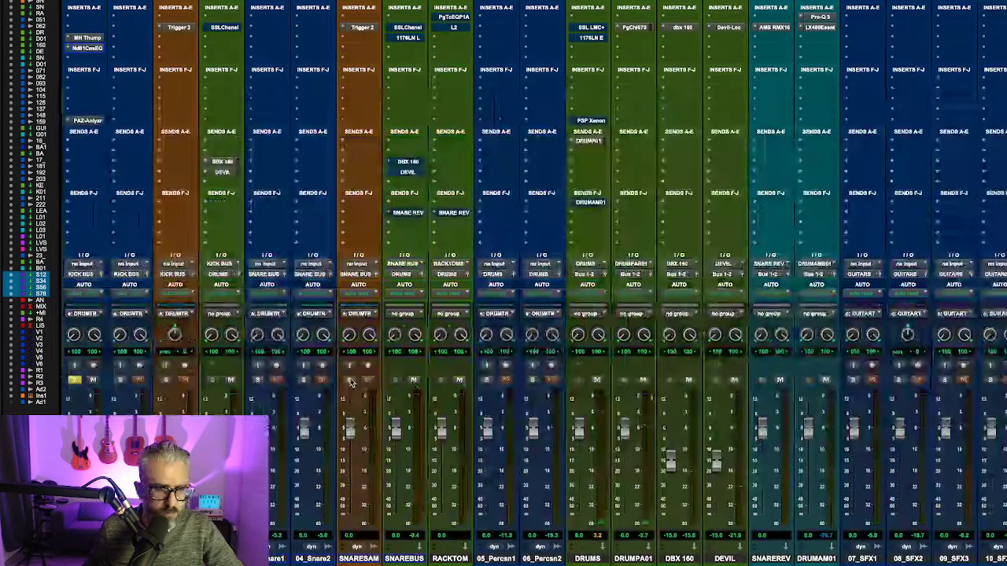
scroll(96, 383, right, 15)
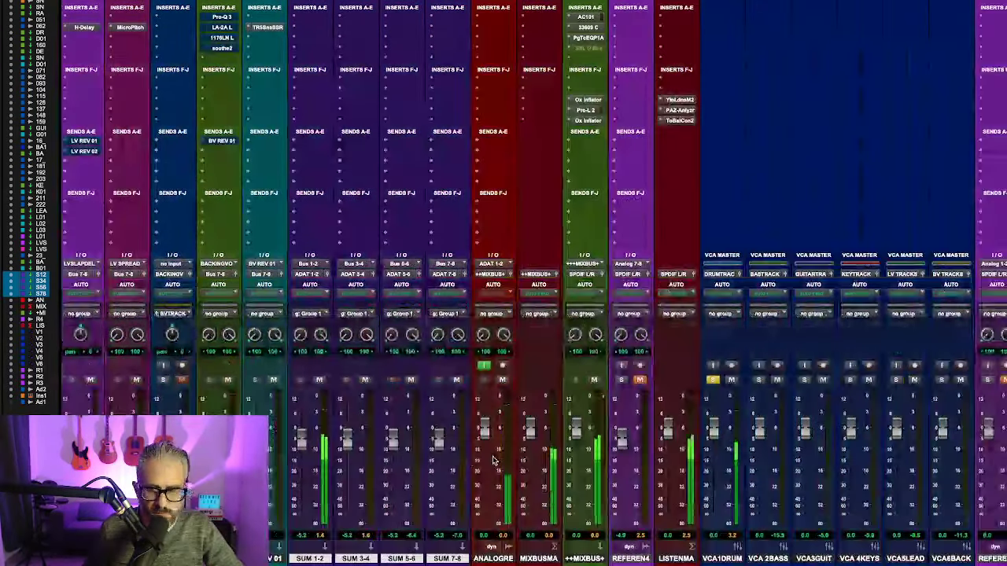
scroll(495, 460, left, 2)
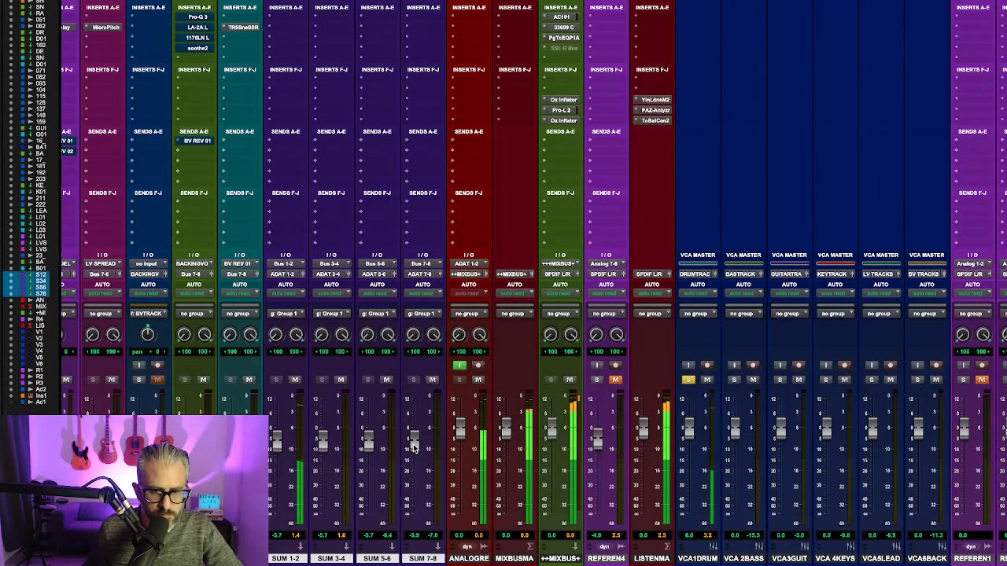
Step: Lower the grouped SUM bus faders to about -6.5 dB, with SUM 7-8 at -6.2 dB
drag(412, 447, 412, 451)
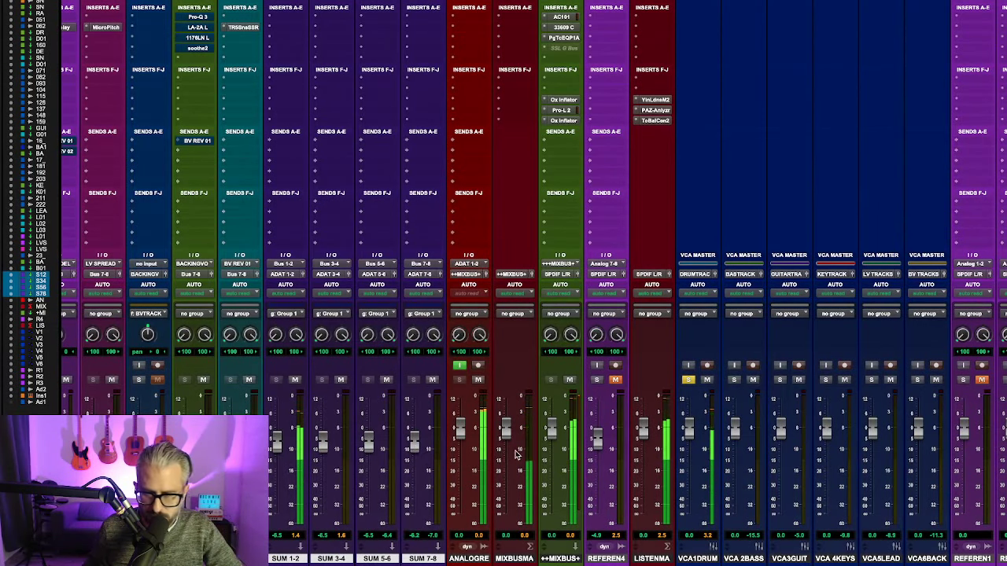
Step: Audition the 03_Snare1 track on its own and return to hearing it with the other drums
scroll(472, 454, left, 10)
scroll(517, 454, left, 10)
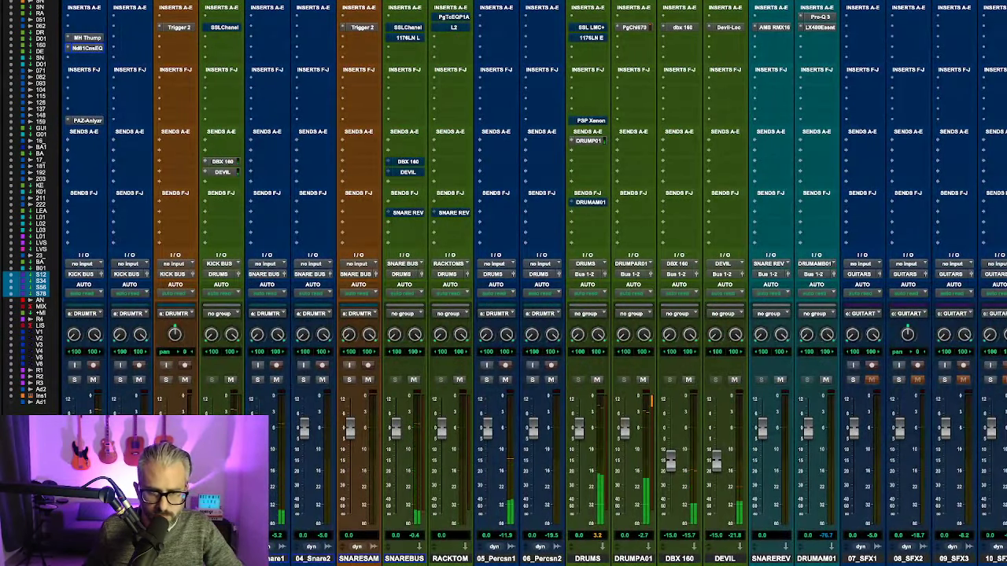
click(255, 381)
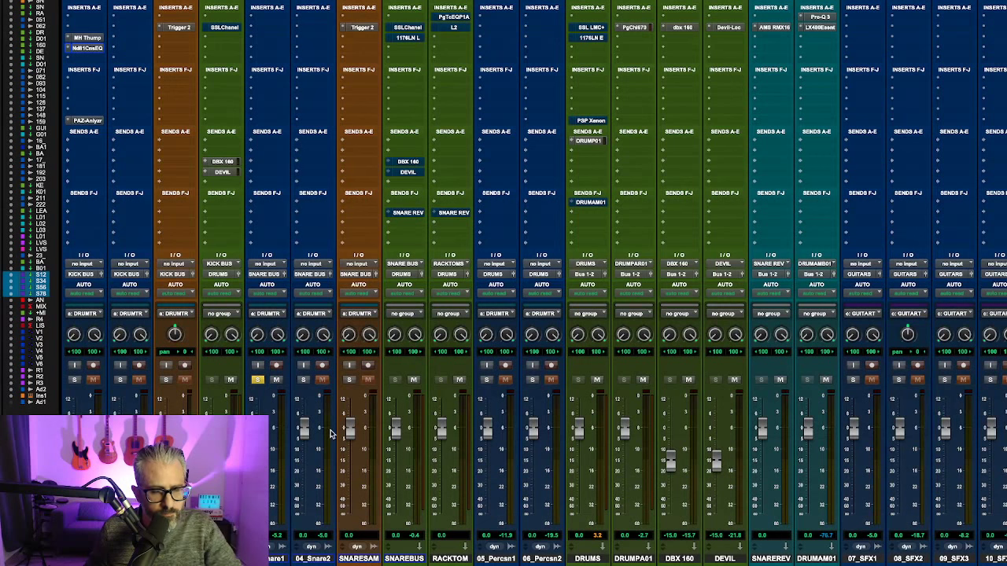
click(255, 381)
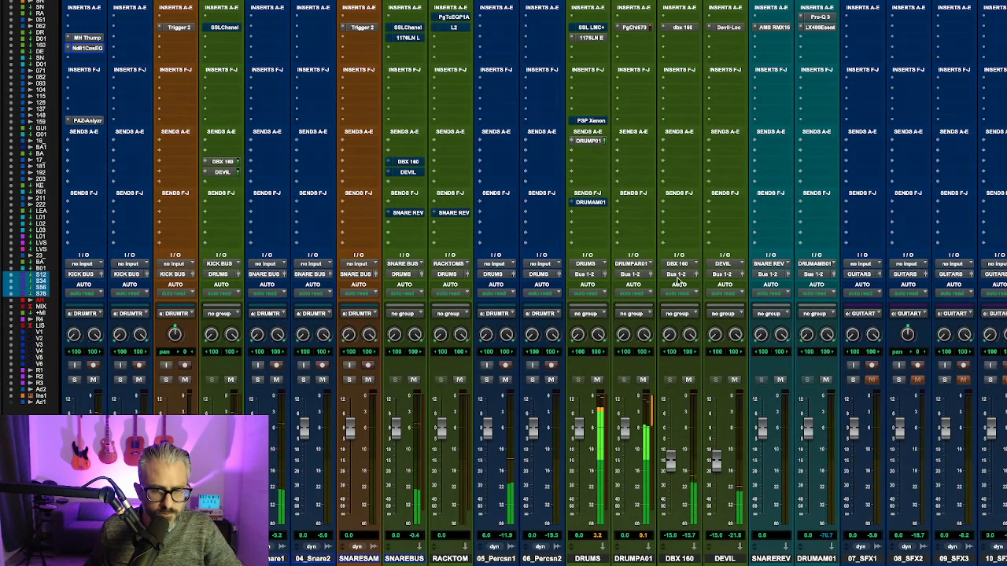
Step: Unmute the DRUMS bus's DRUM AMB 01 send at -24.7 dB, and unmute the snare bus's reverb, DBX 160 and DEVIL sends
click(598, 204)
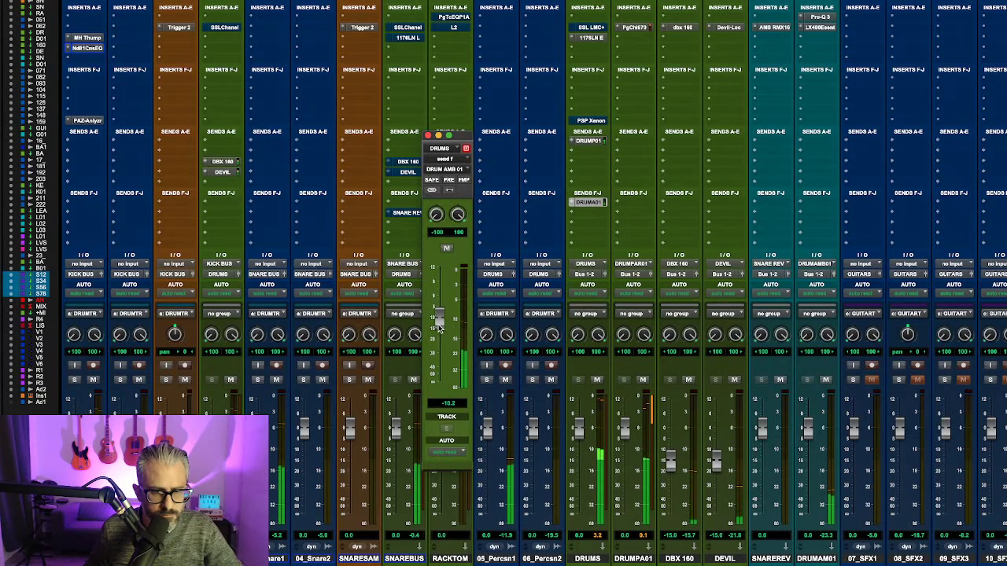
drag(439, 346, 439, 356)
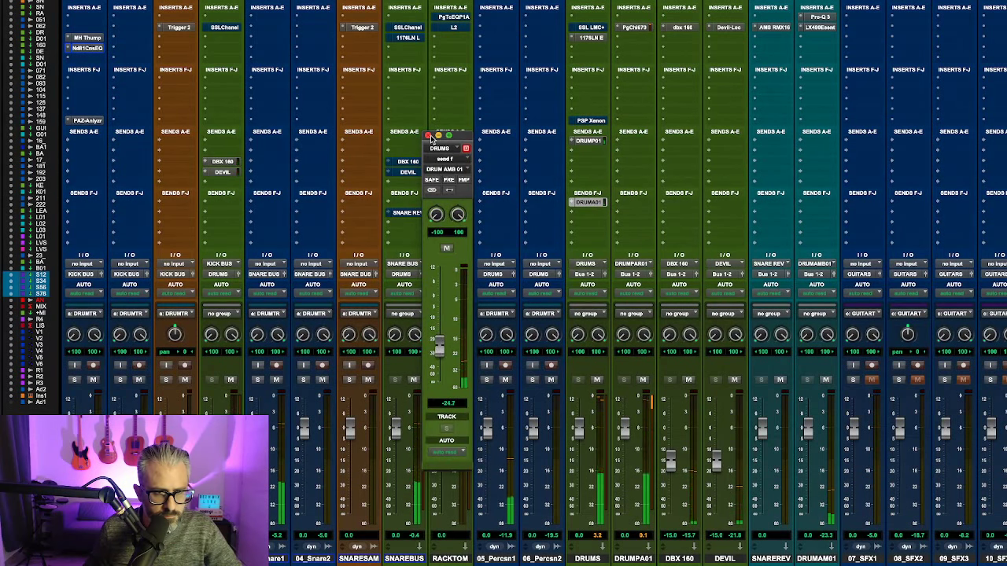
click(429, 137)
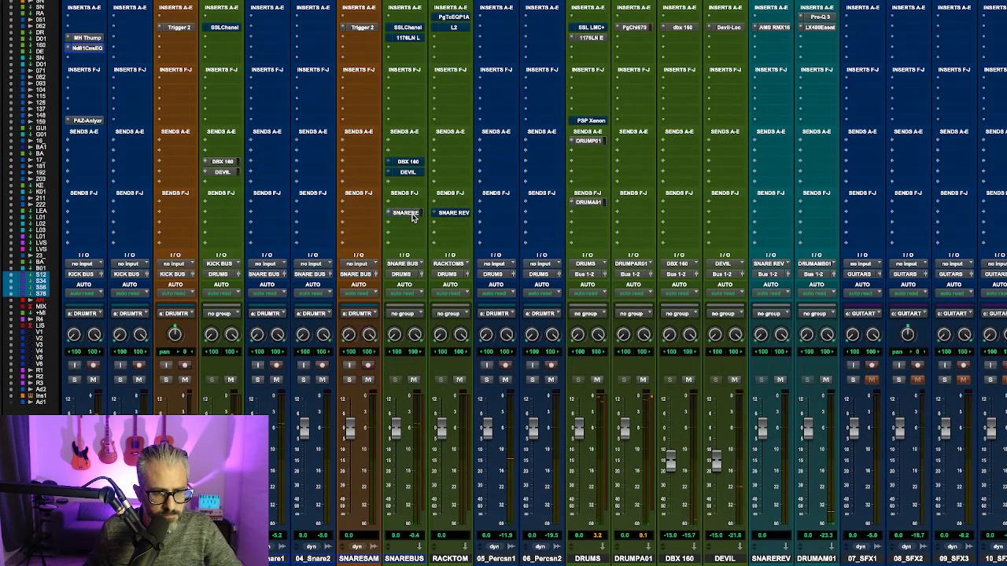
key(space)
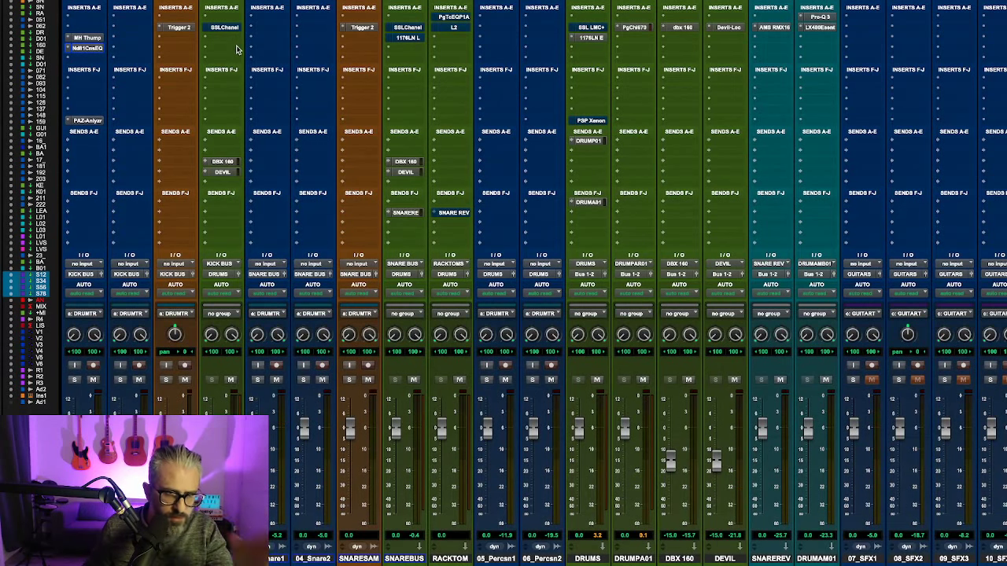
Step: Insert the stereo SPL Transient Designer Plus in the first insert slot of 03_Snare1
click(272, 18)
key(Escape)
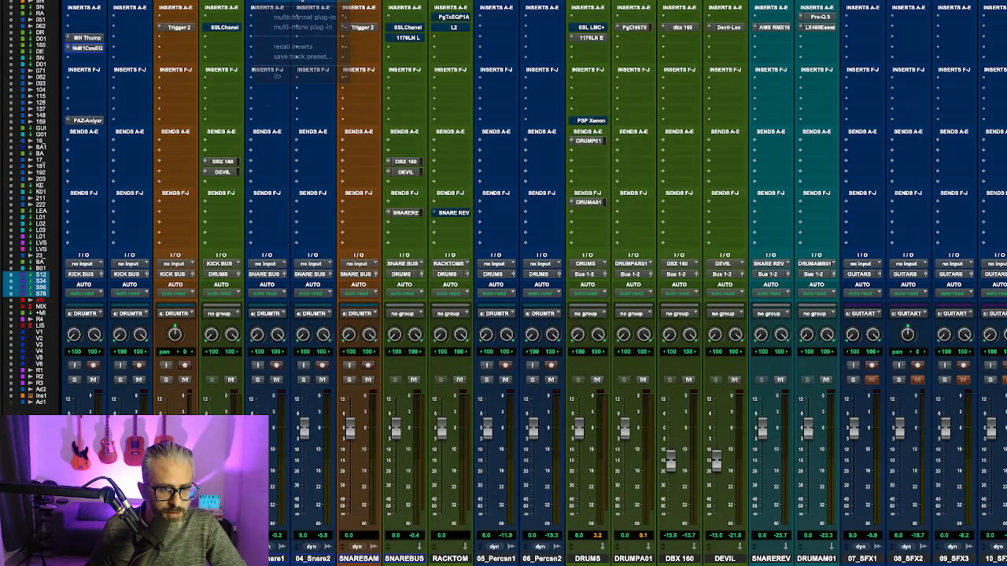
click(271, 17)
text(spl)
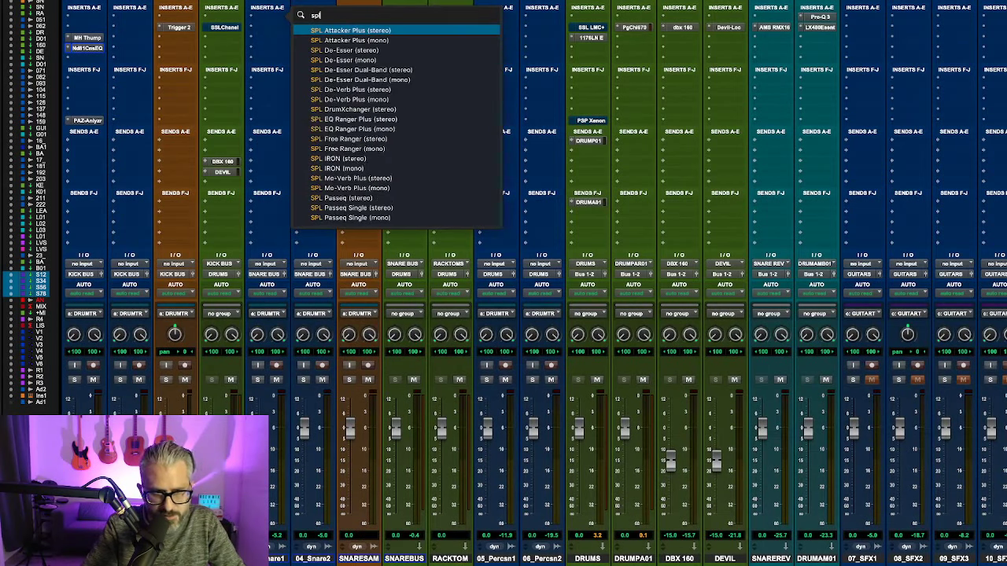
text( tr)
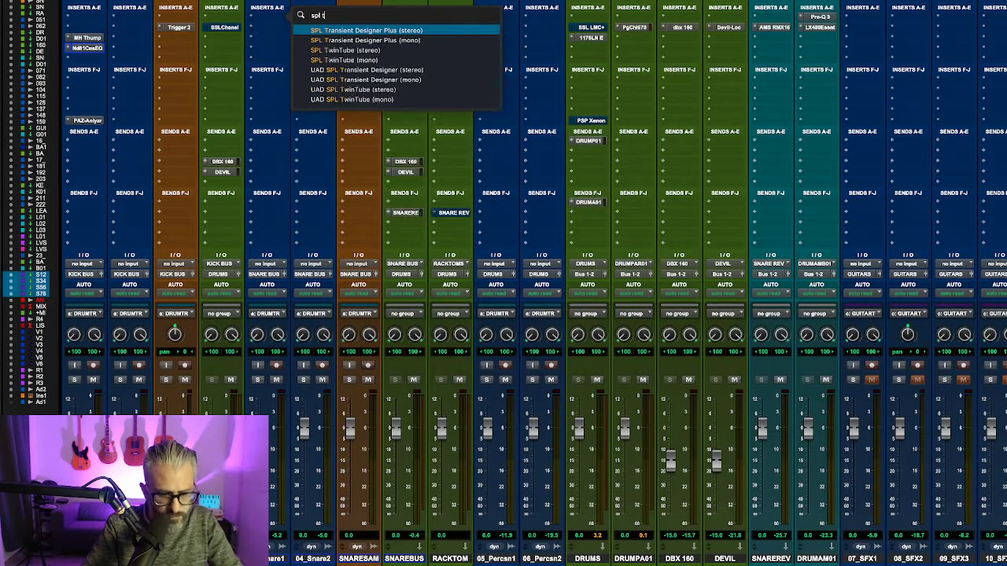
click(342, 32)
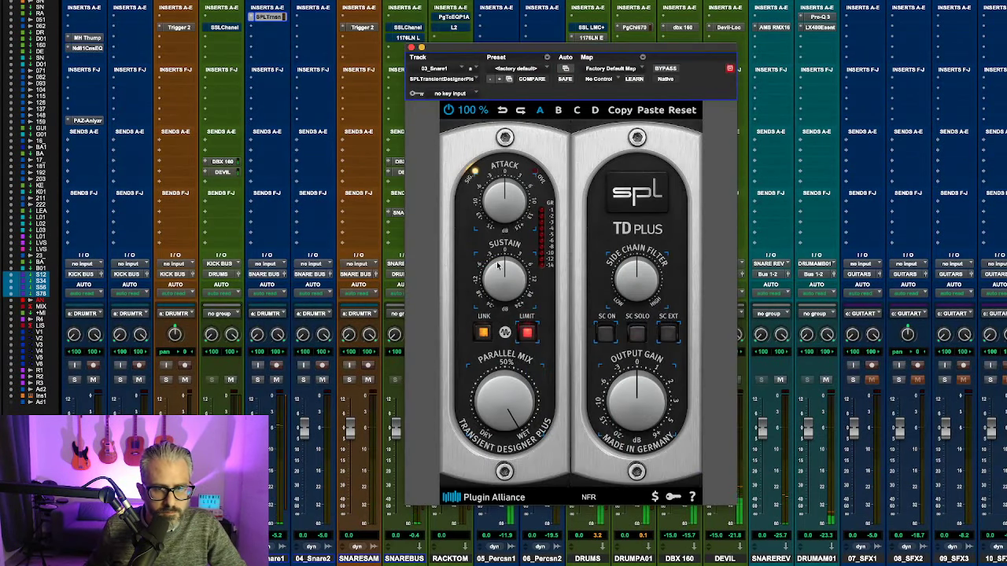
Step: Reduce the Transient Designer's Sustain on the snare, switch Limit off, and compare against bypass during playback
drag(510, 278, 491, 347)
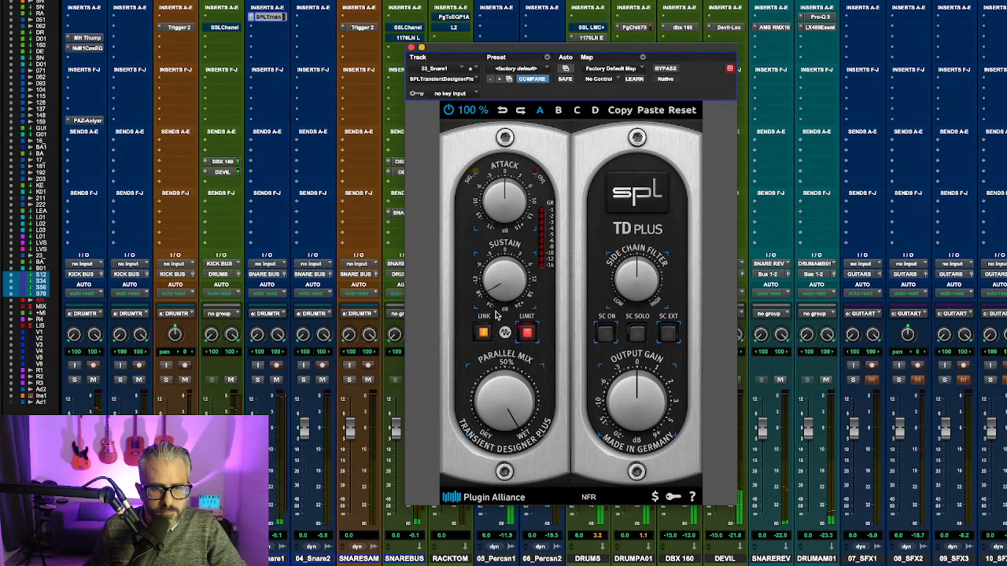
click(666, 69)
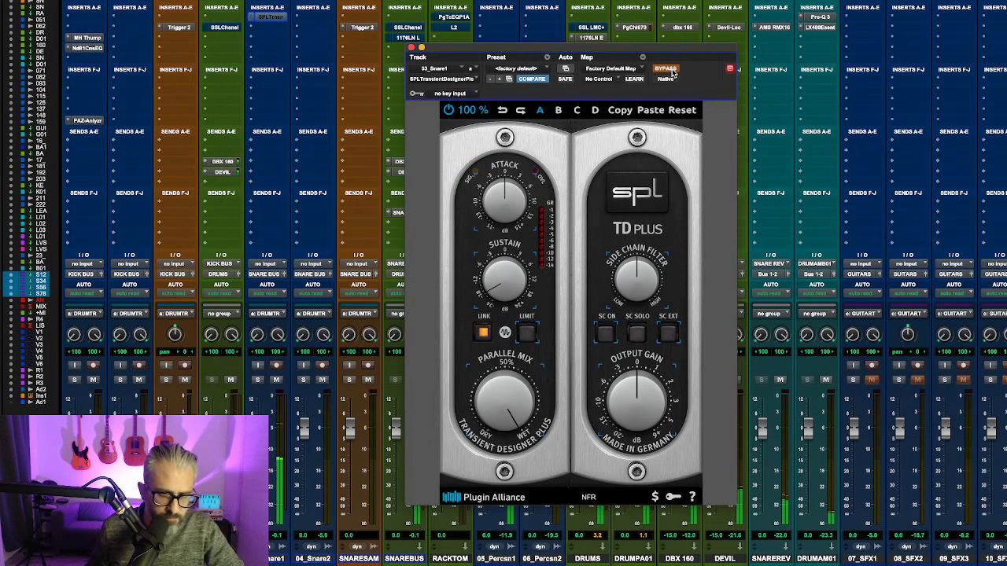
click(666, 70)
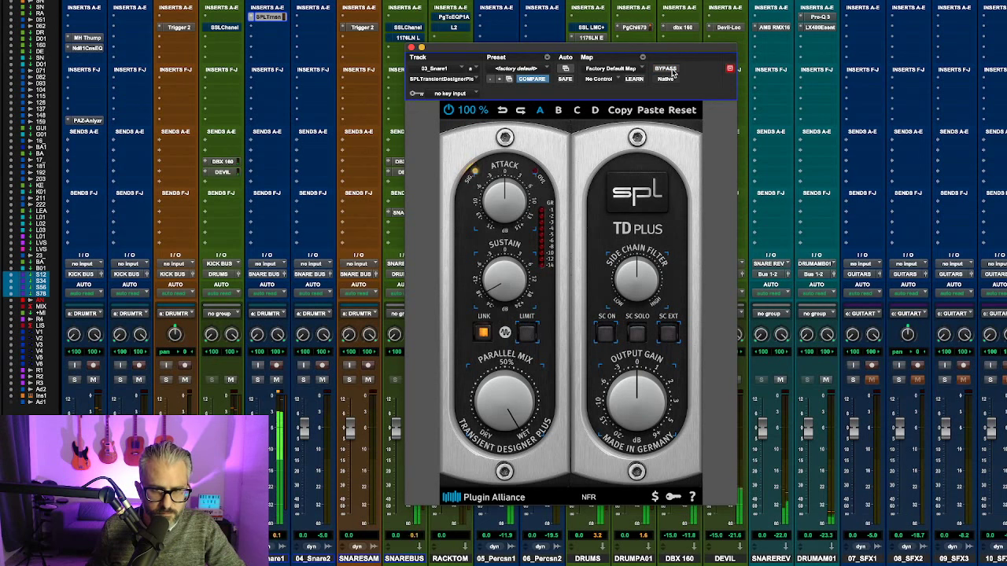
click(671, 70)
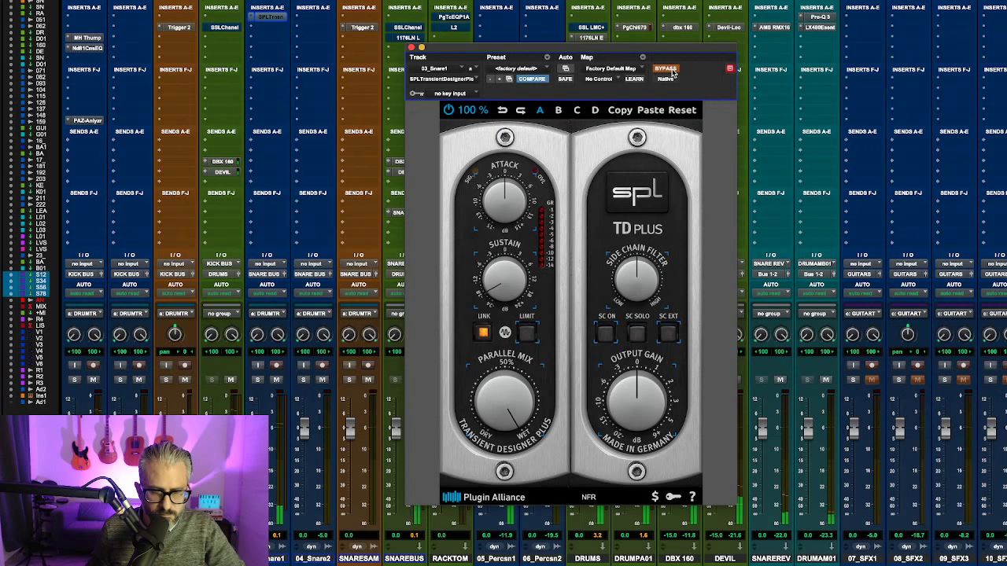
click(670, 70)
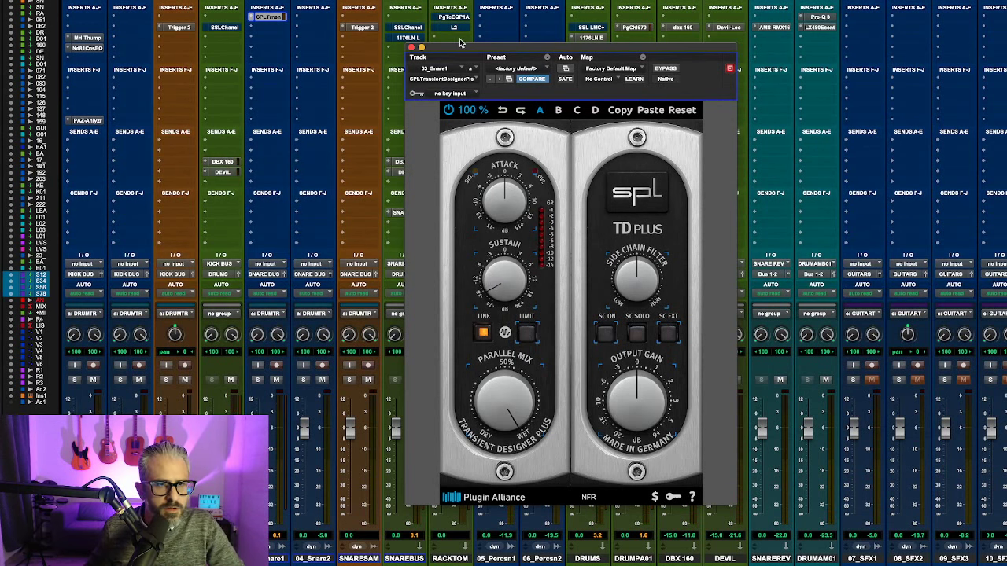
Step: Compare the snare with the Transient Designer active and bypassed, ease the Sustain reduction slightly, and close the plug-in
drag(461, 43, 667, 32)
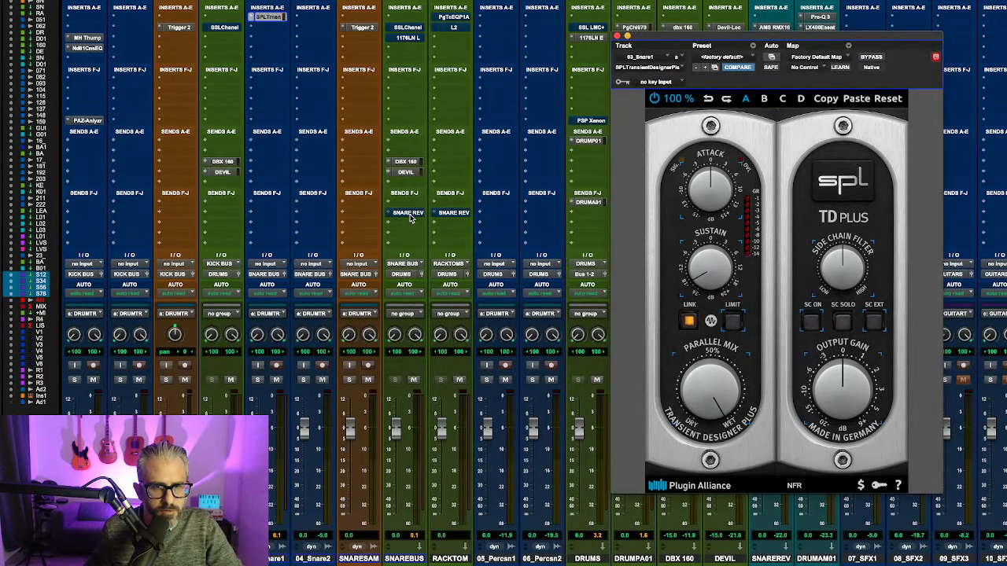
drag(732, 36, 340, 60)
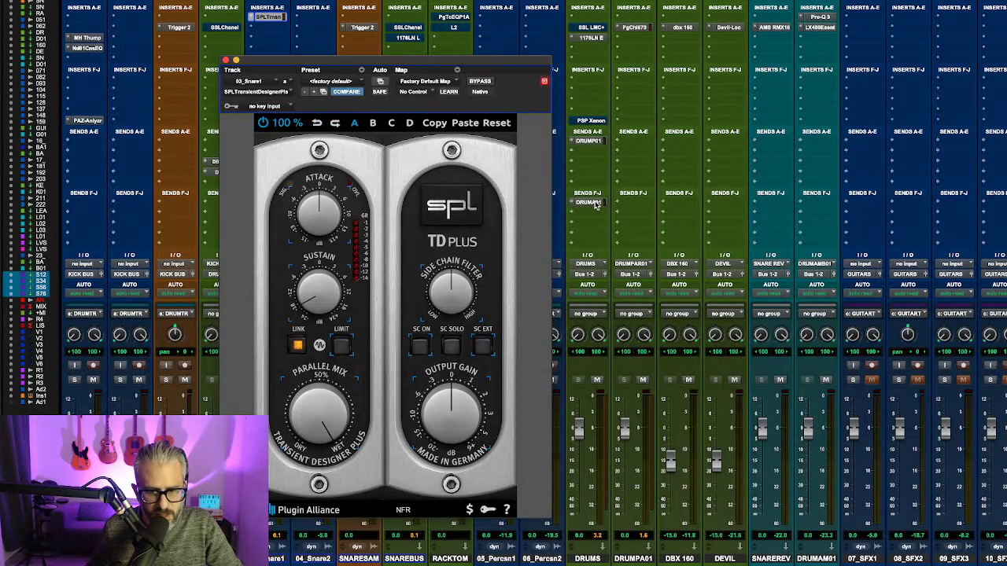
drag(421, 63, 581, 52)
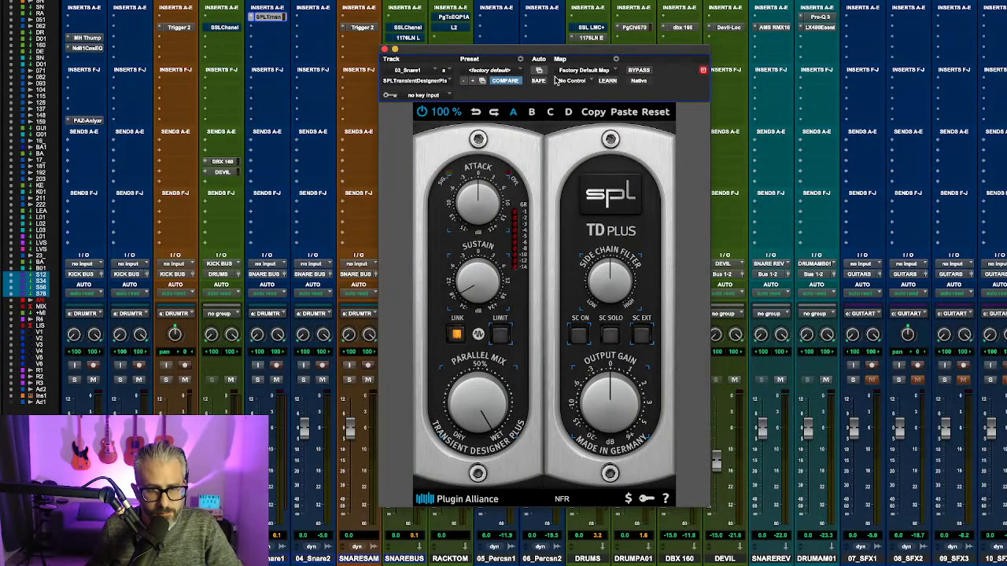
click(646, 71)
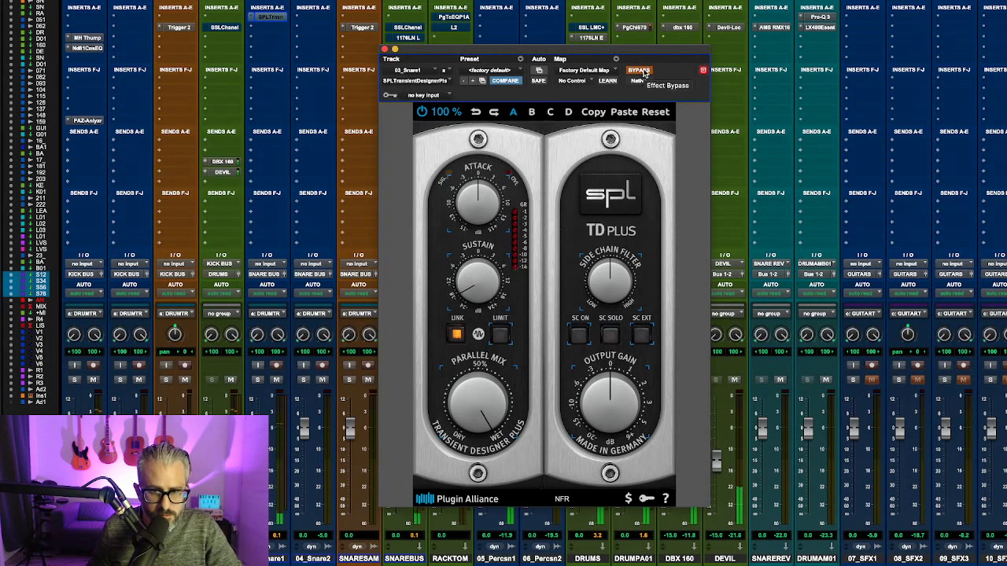
click(644, 71)
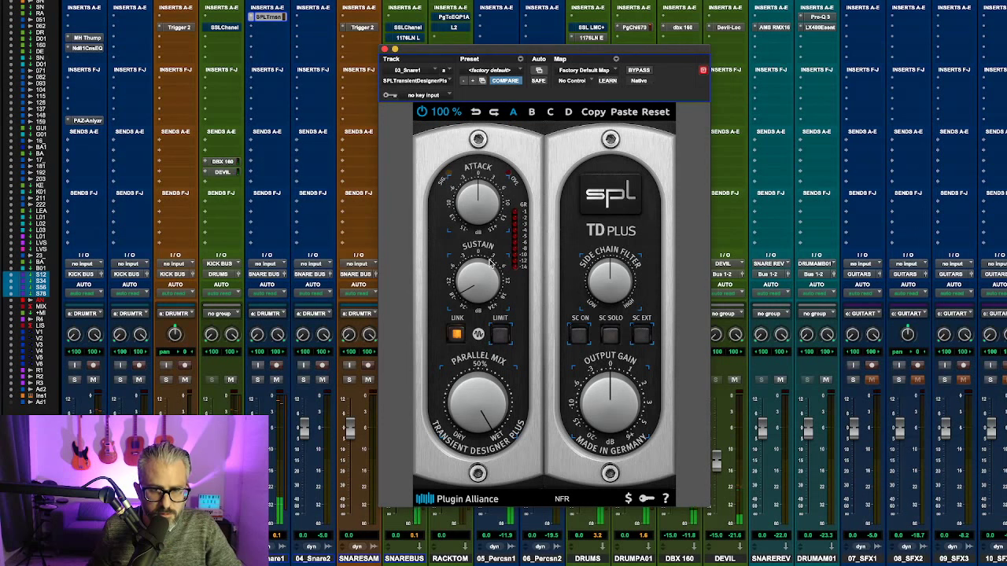
click(639, 70)
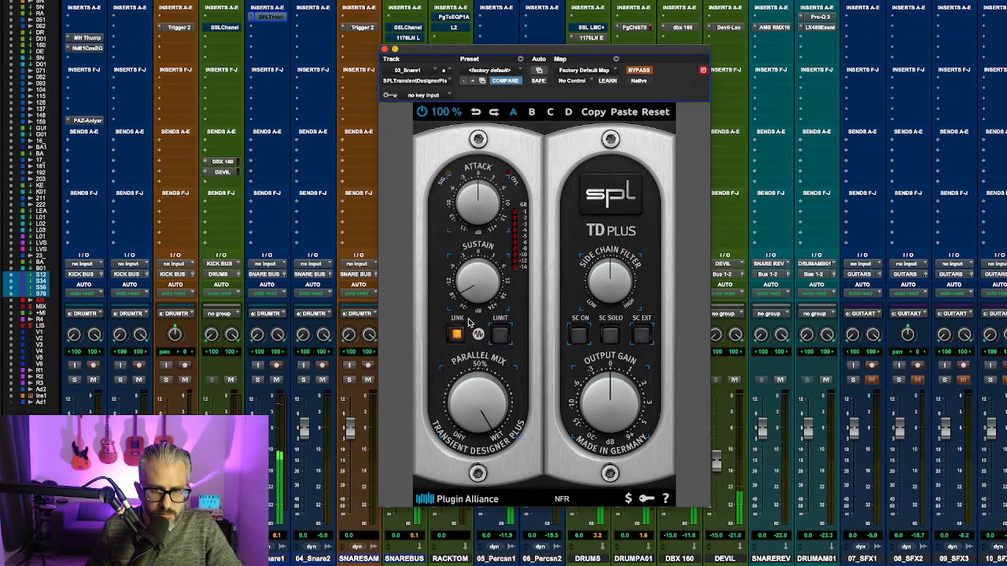
click(647, 72)
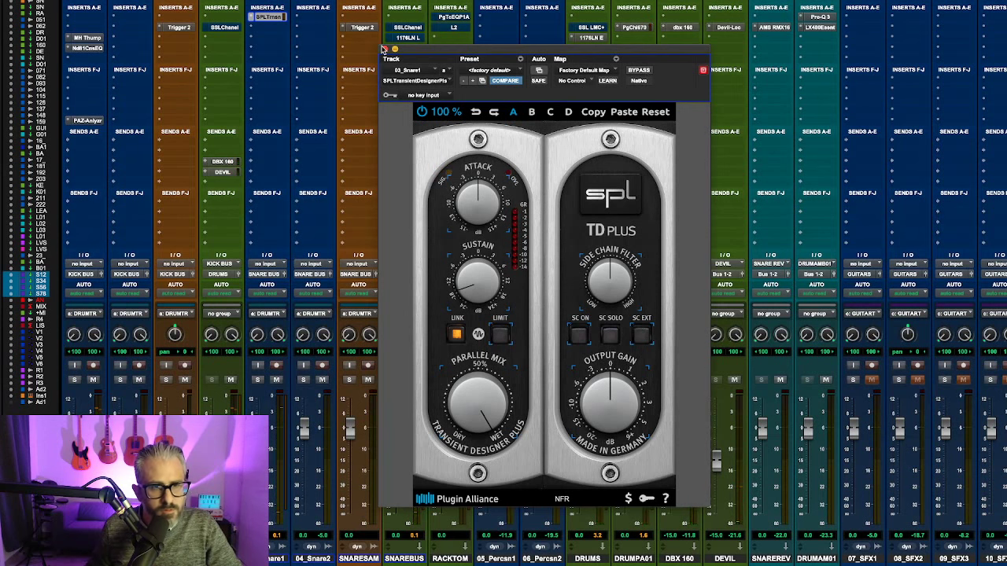
click(385, 49)
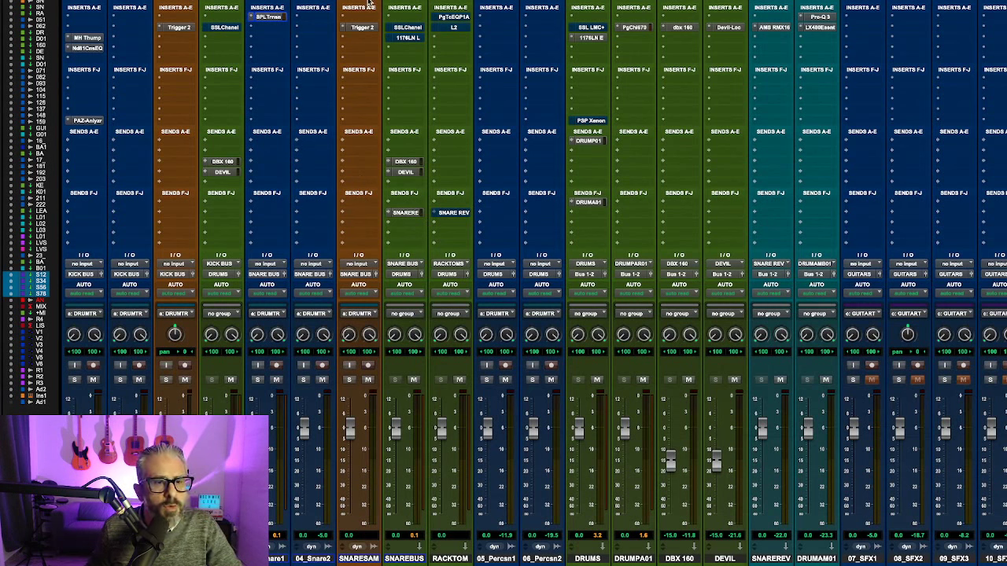
Step: Insert the stereo Need 533 EQ after the Transient Designer on 03_Snare1, keeping its window clear of the snare channels
click(277, 31)
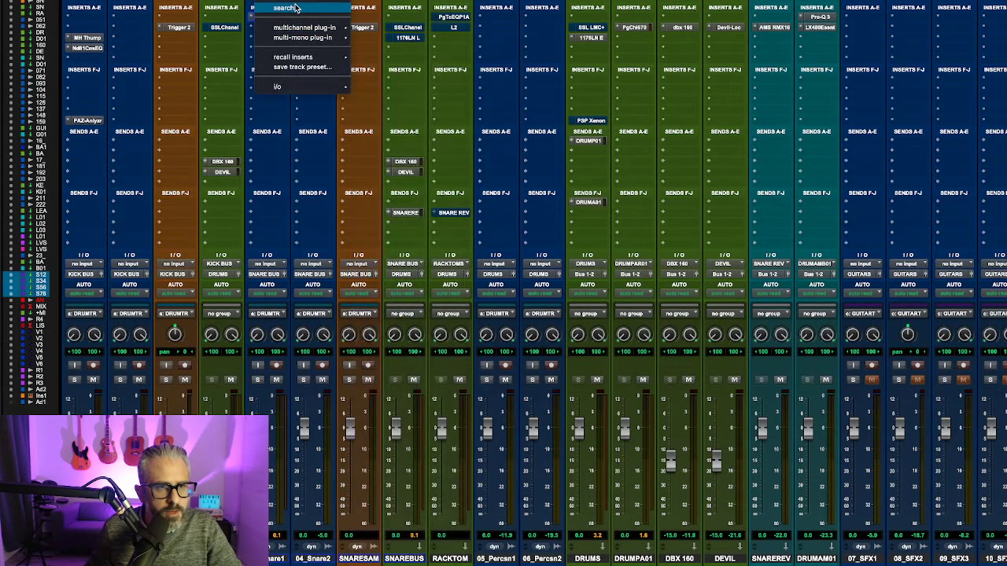
click(554, 153)
text(need)
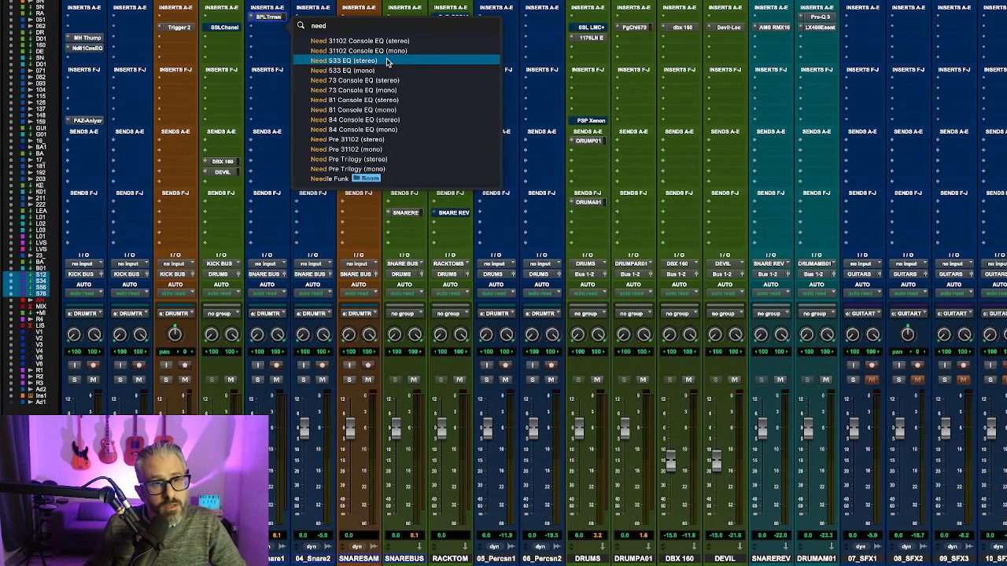
key(Escape)
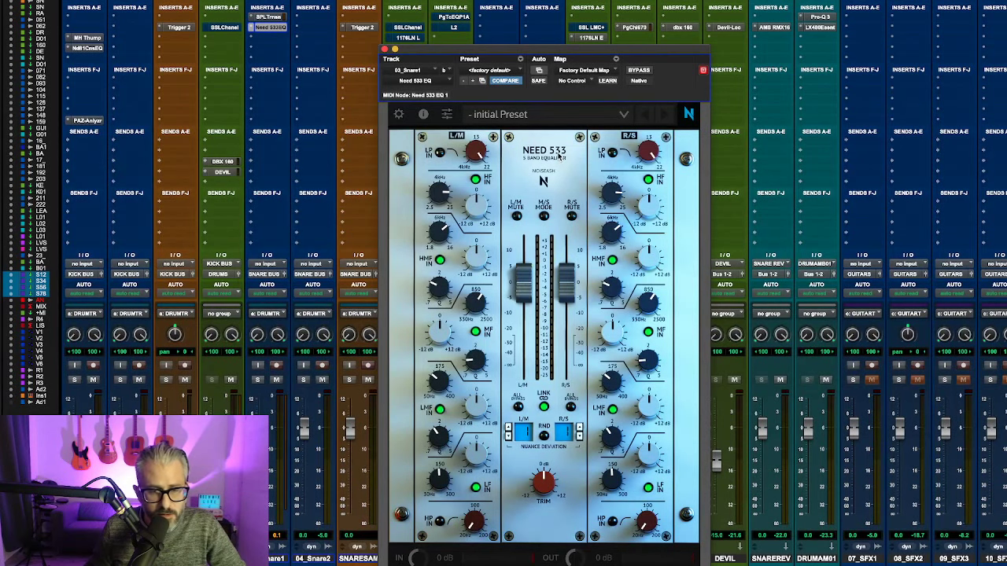
drag(472, 54, 574, 39)
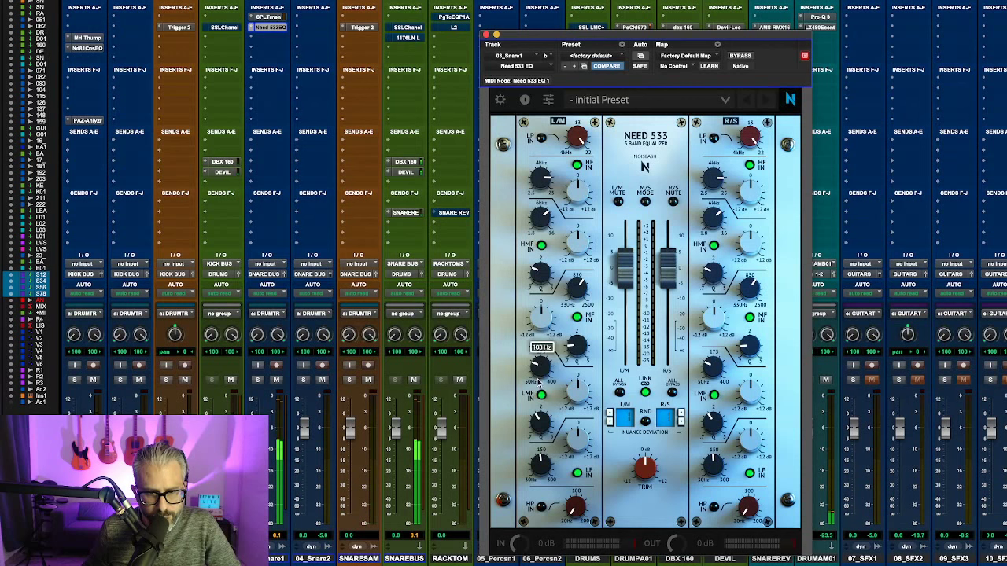
Step: Boost the Need 533's low-mid band up to 10.65 dB, sweep its frequency up to 227 Hz on the snare, and ease both back
mouse_move(546, 356)
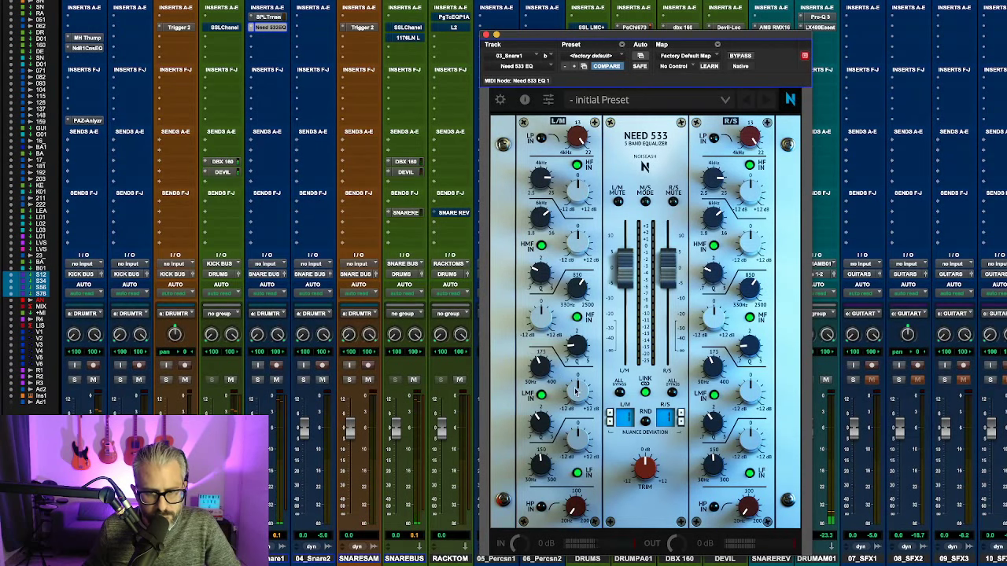
mouse_move(584, 351)
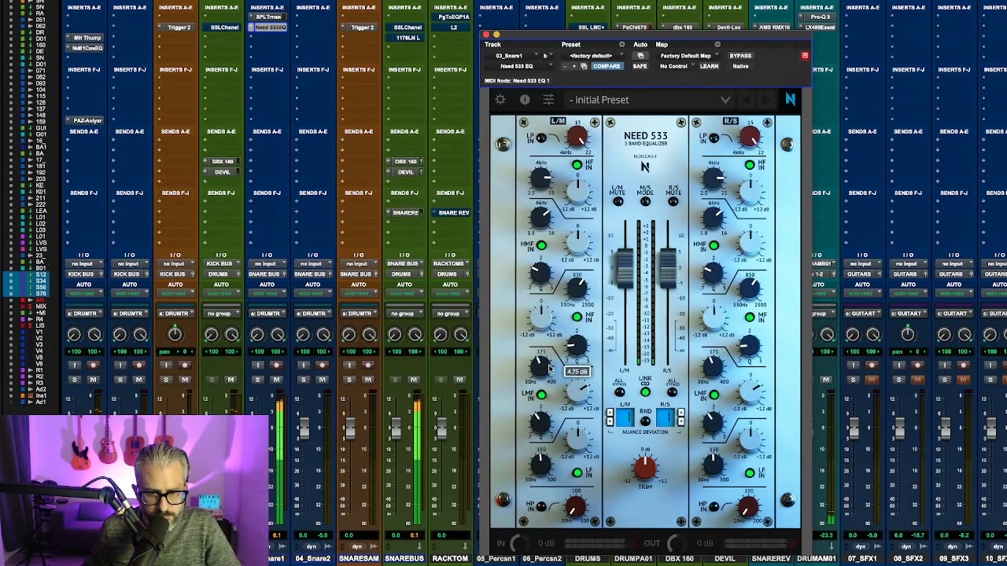
scroll(551, 346, up, 2)
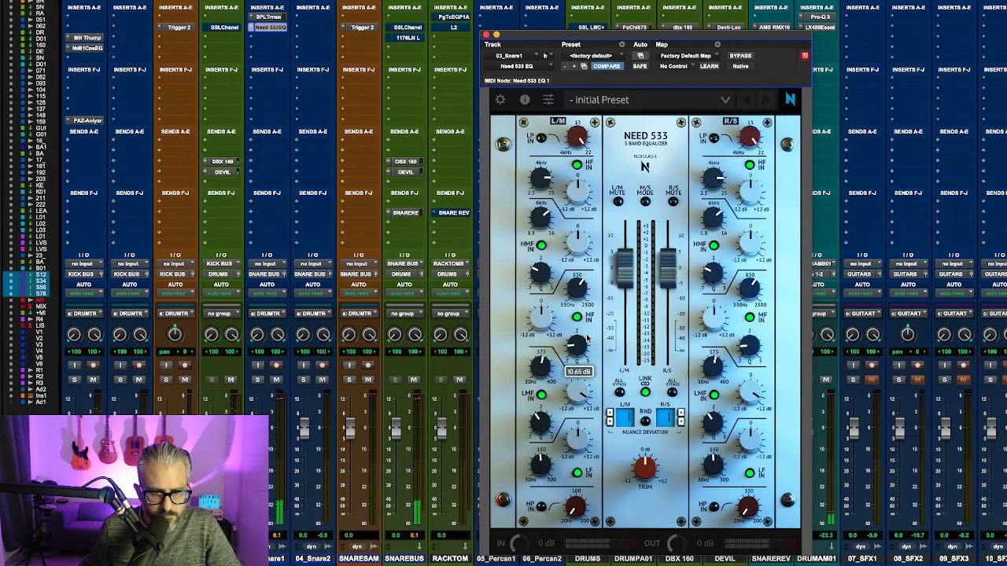
scroll(547, 351, up, 5)
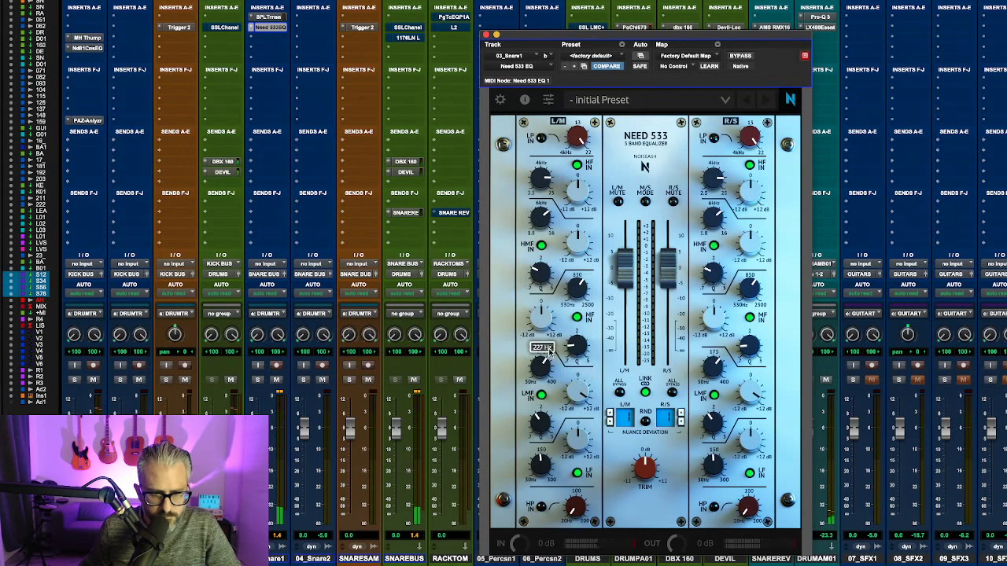
scroll(544, 358, down, 3)
scroll(583, 404, down, 8)
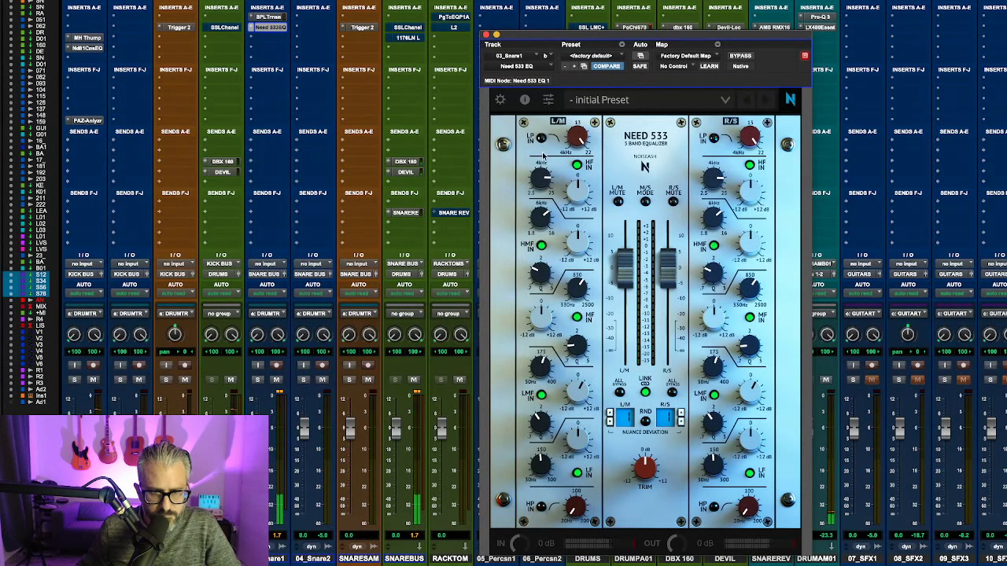
scroll(574, 240, down, 5)
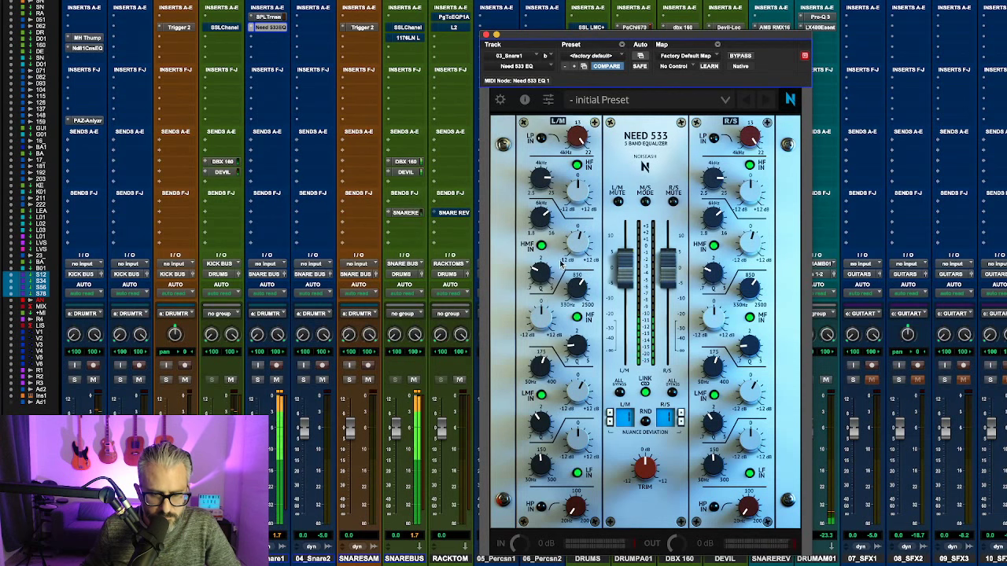
Step: Fine-tune the Need 533's low-mid gain on 03_Snare1 during playback
scroll(549, 322, down, 3)
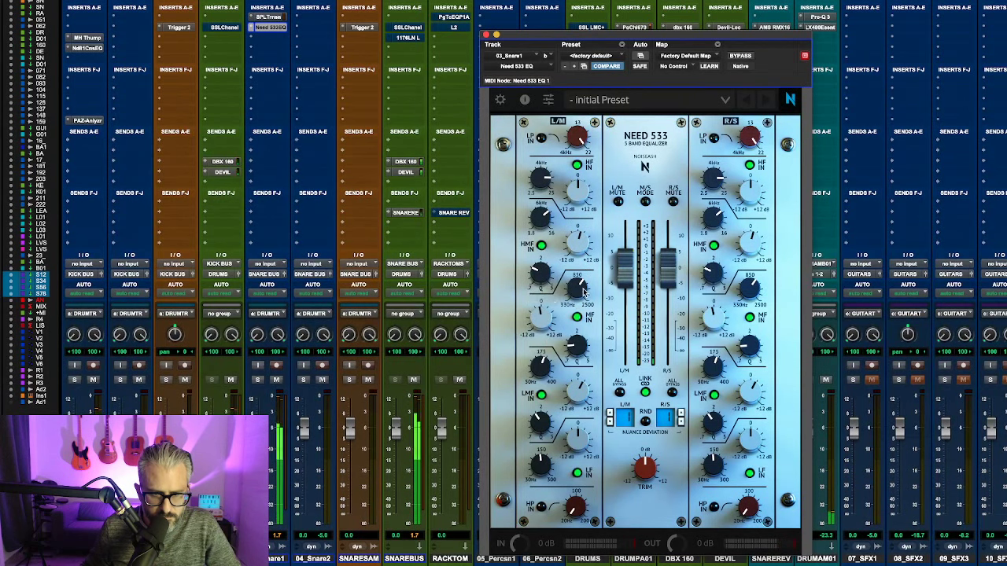
mouse_move(584, 297)
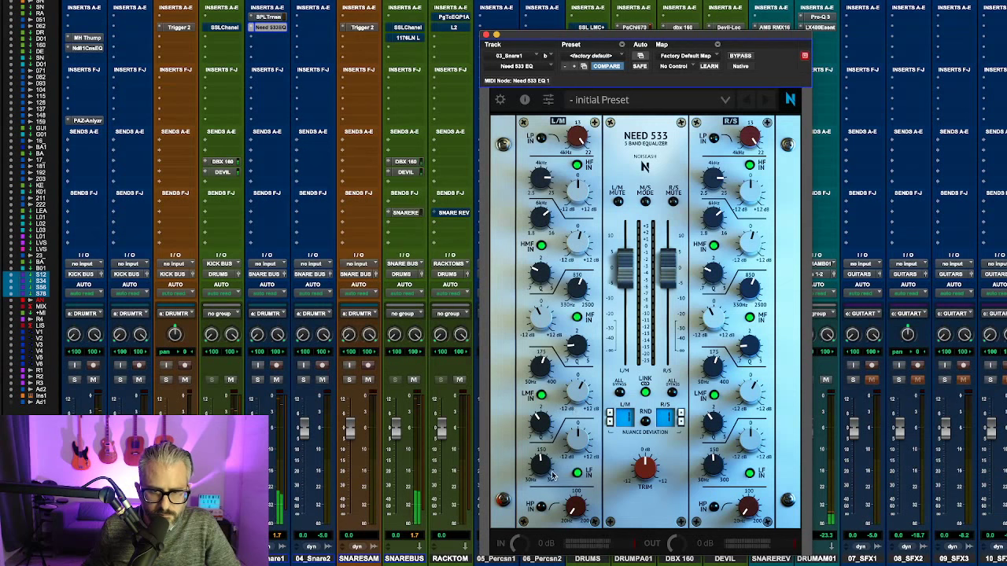
mouse_move(542, 455)
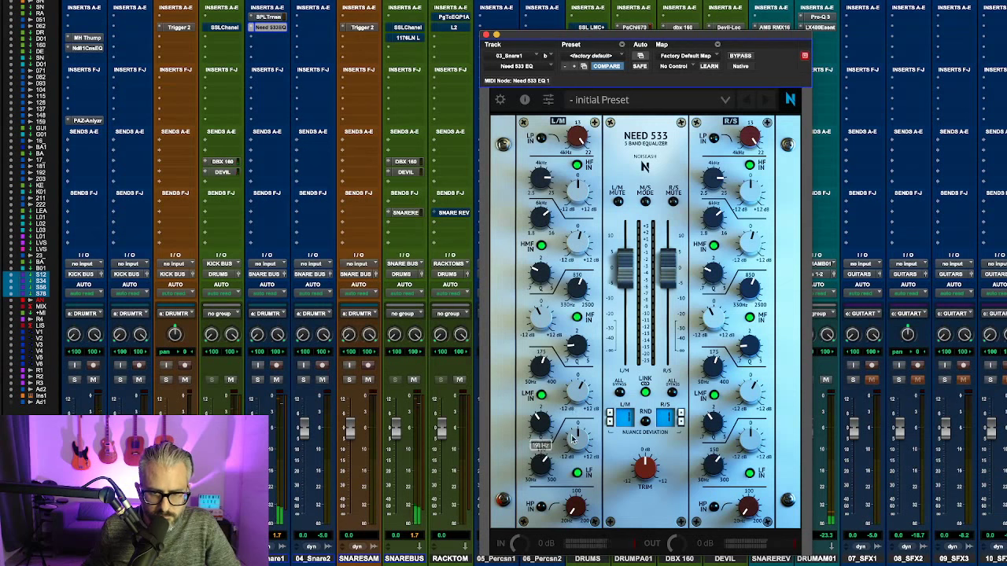
mouse_move(584, 409)
drag(584, 409, 583, 419)
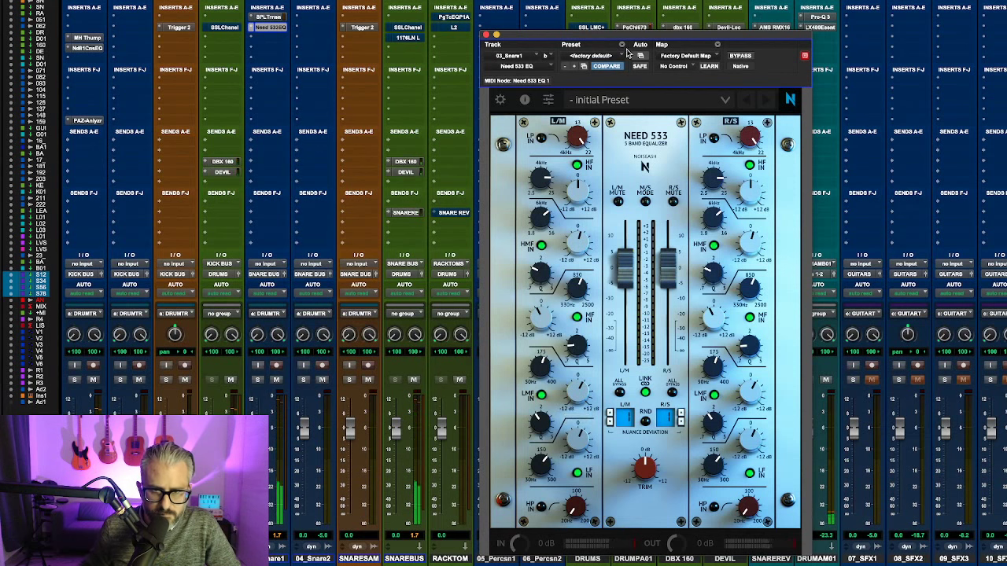
Step: Compare the snare with the Need 533 active and bypassed, leave it active, and close the plug-in
click(739, 56)
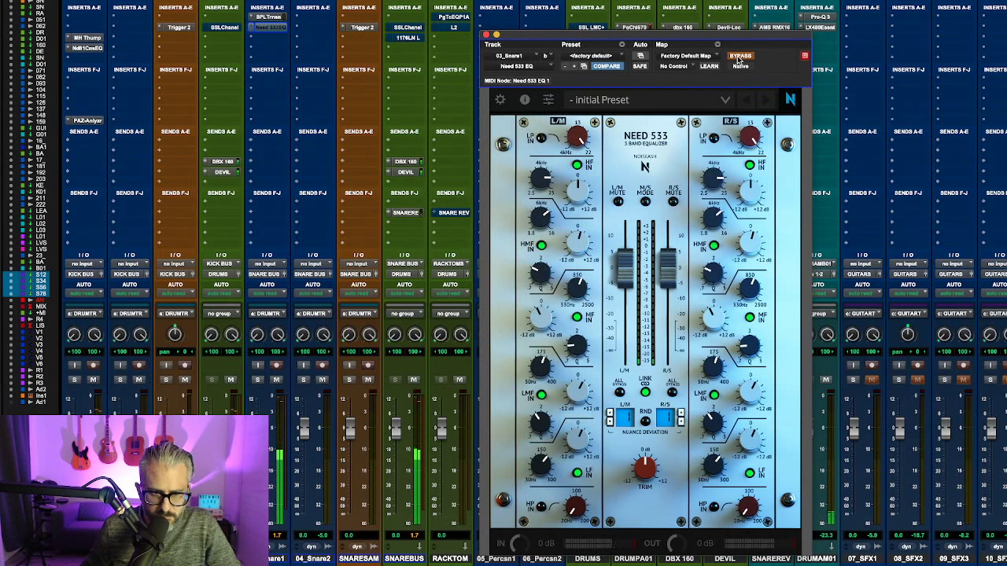
click(739, 57)
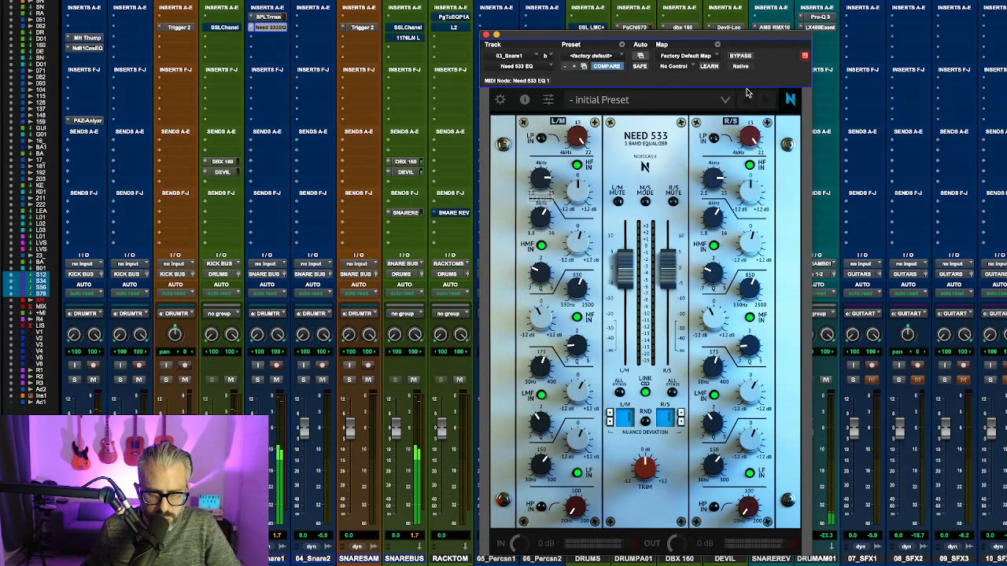
click(747, 56)
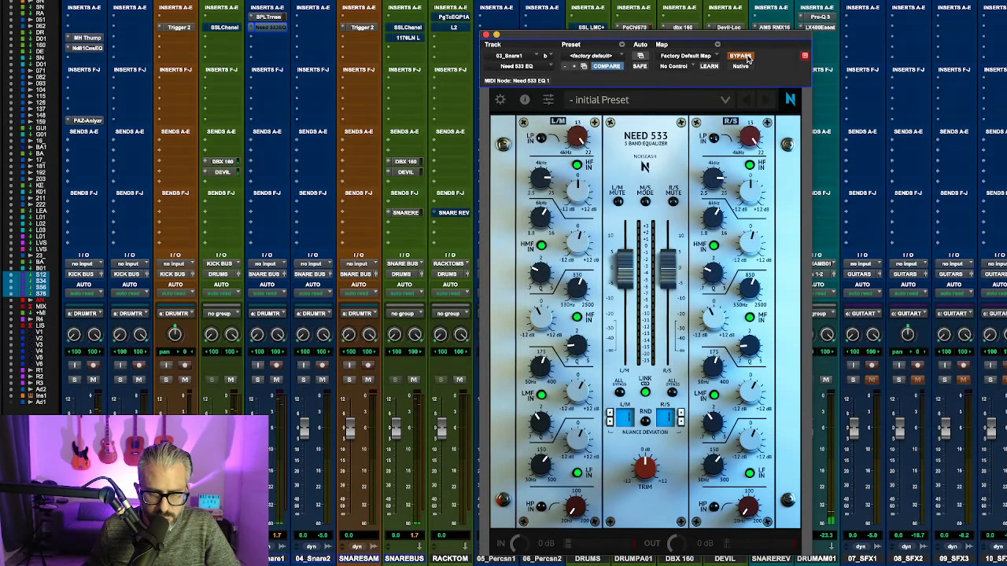
click(748, 57)
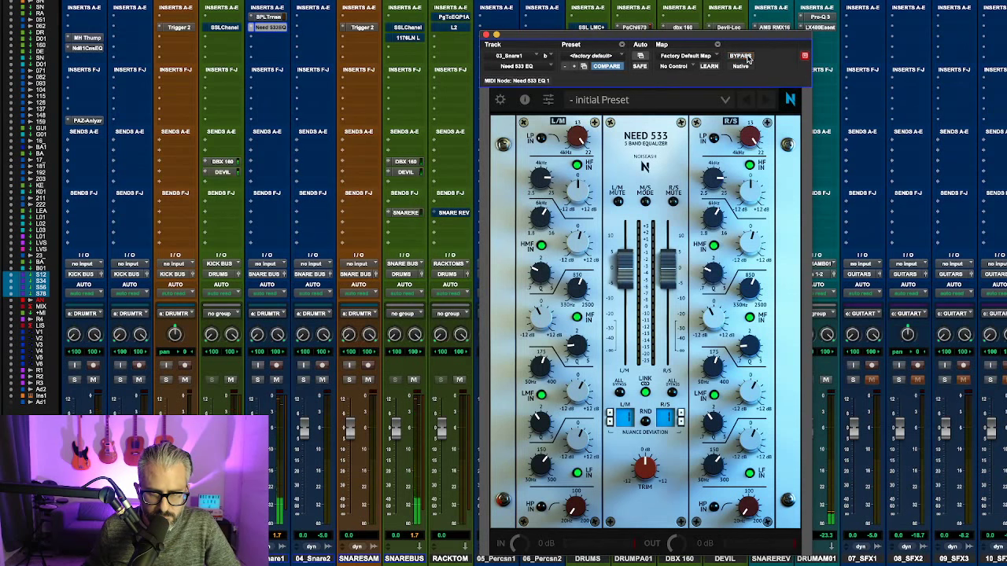
click(486, 36)
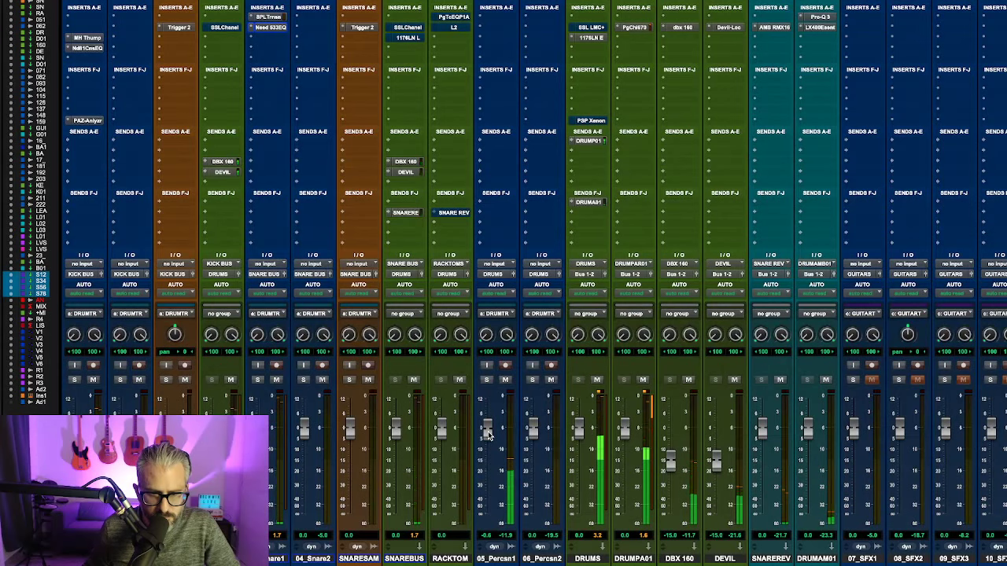
Step: Move the solo from the drum VCA to the guitar VCA and finally to the bass VCA, checking the BASS bus
scroll(607, 401, right, 15)
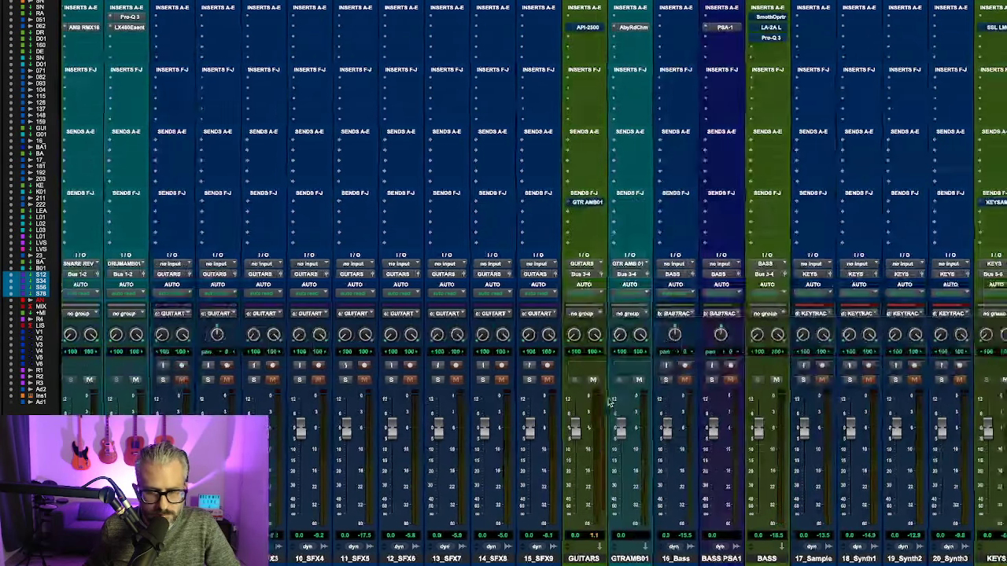
scroll(607, 403, right, 2)
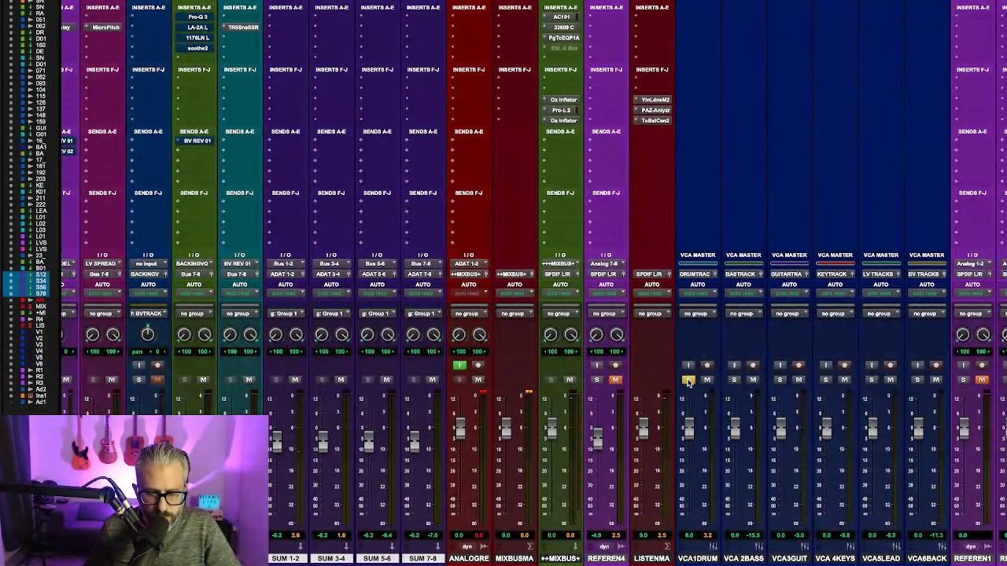
click(779, 381)
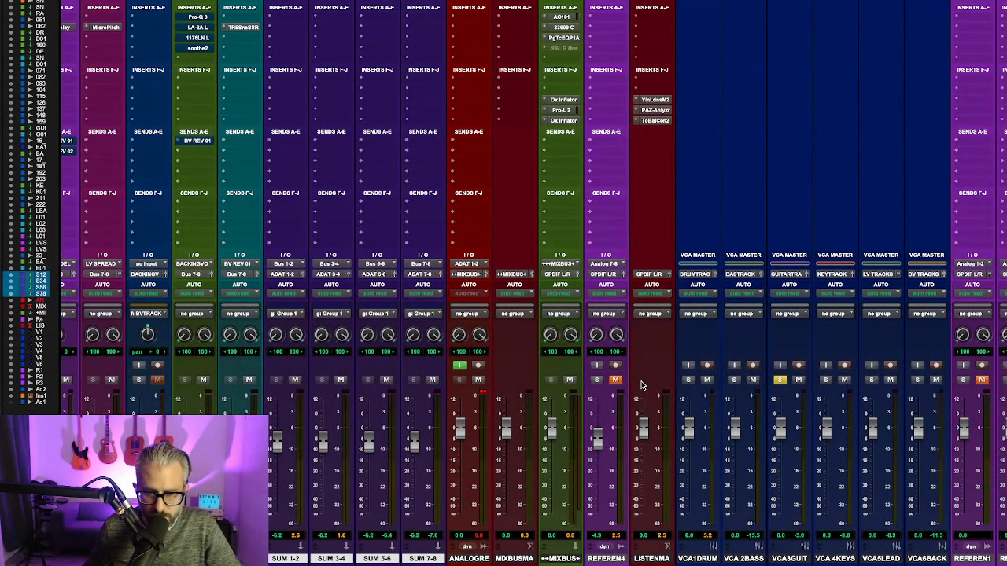
scroll(641, 385, left, 3)
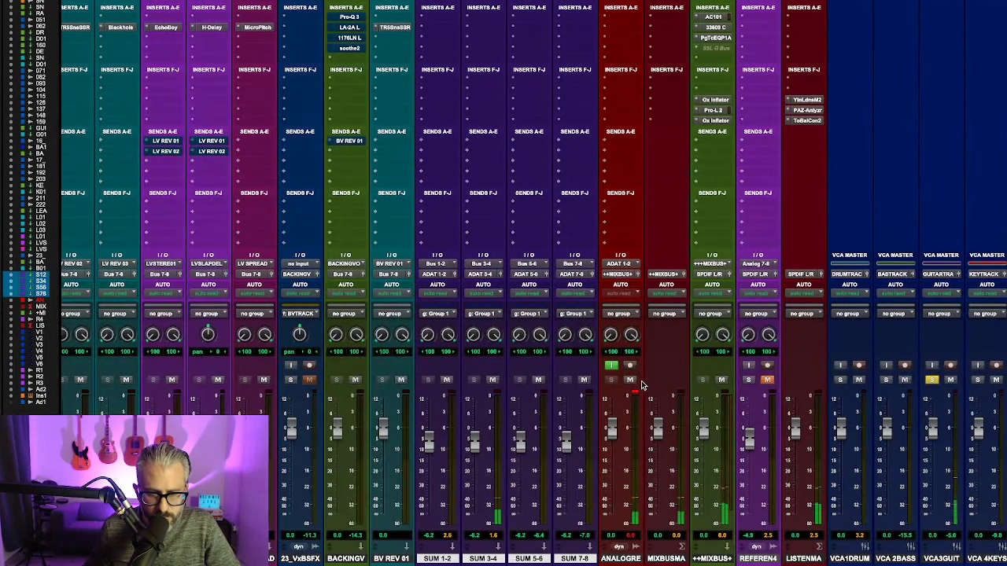
scroll(818, 376, right, 2)
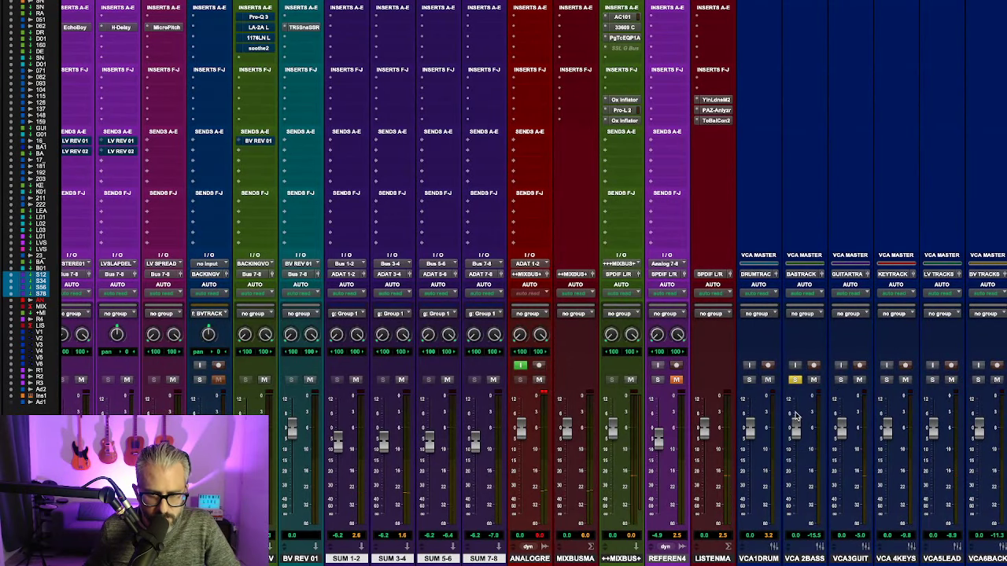
scroll(796, 417, left, 10)
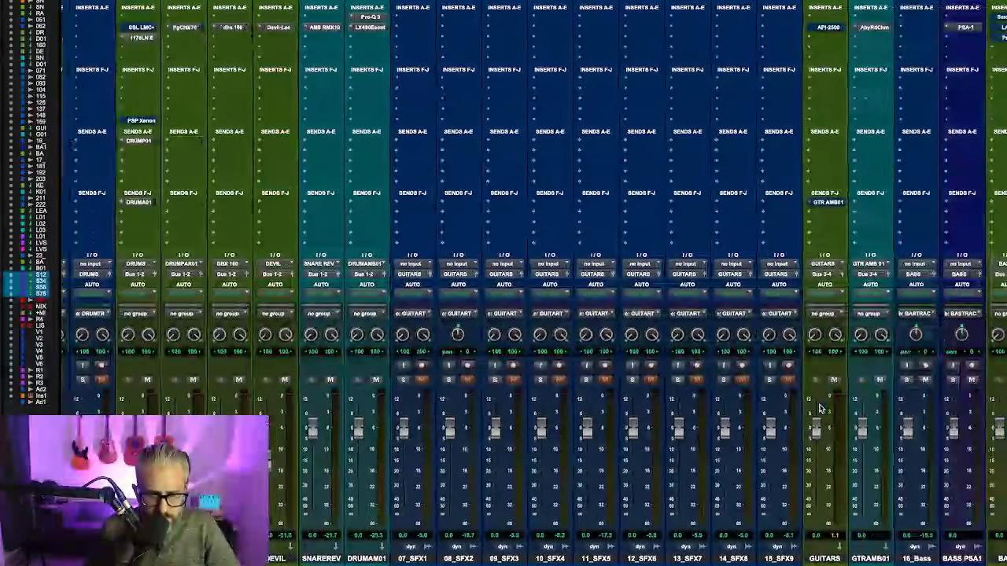
scroll(818, 409, right, 7)
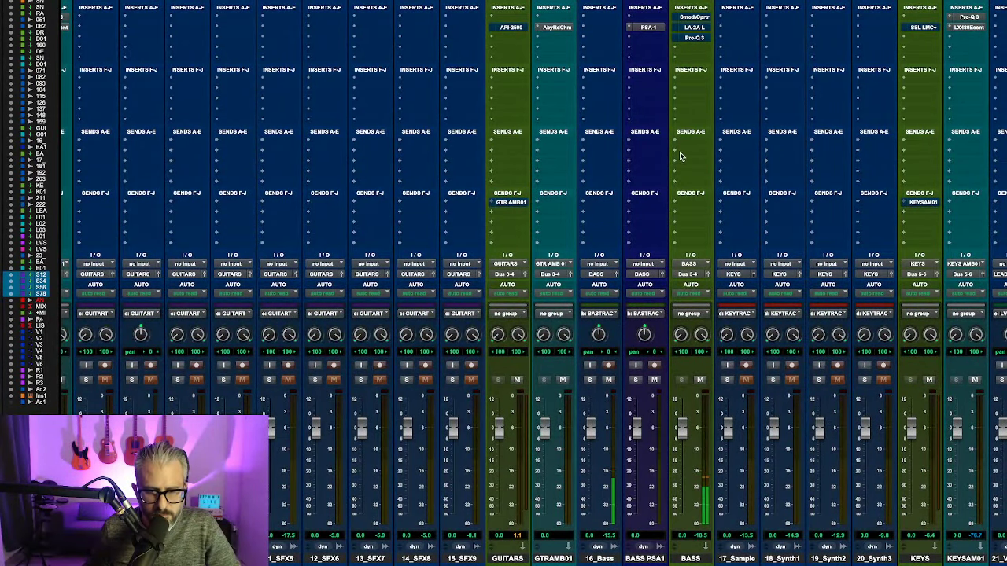
scroll(702, 126, right, 2)
scroll(703, 126, right, 2)
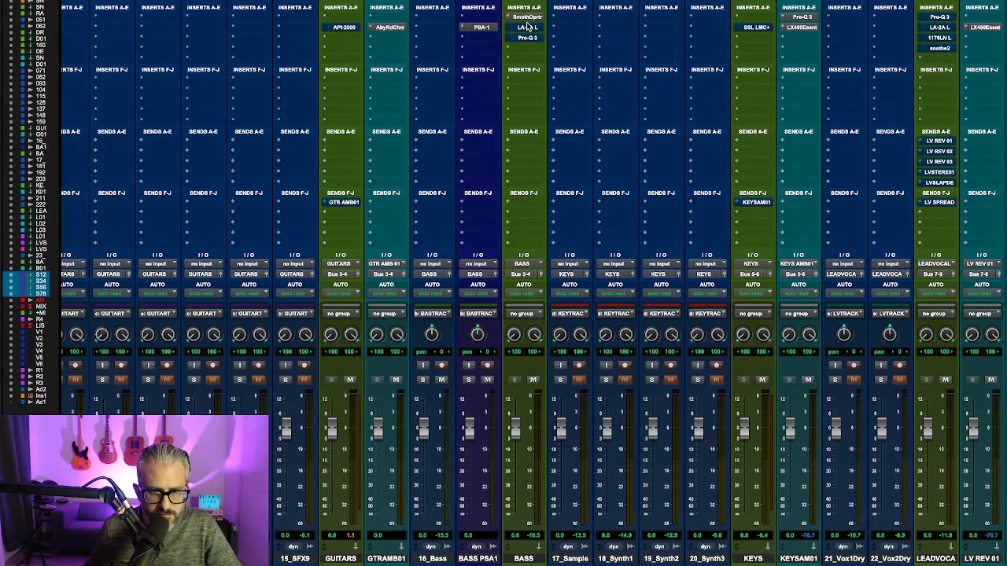
Step: Adjust the Smooth Operator threshold slightly on the BASS bus, recheck the plug-in, and close it
click(531, 19)
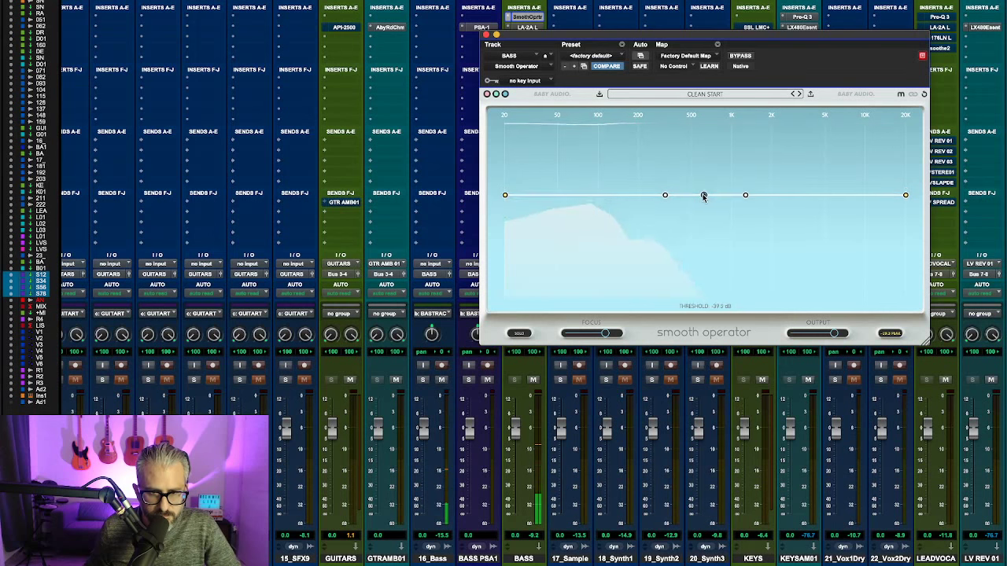
drag(704, 193, 704, 197)
click(486, 35)
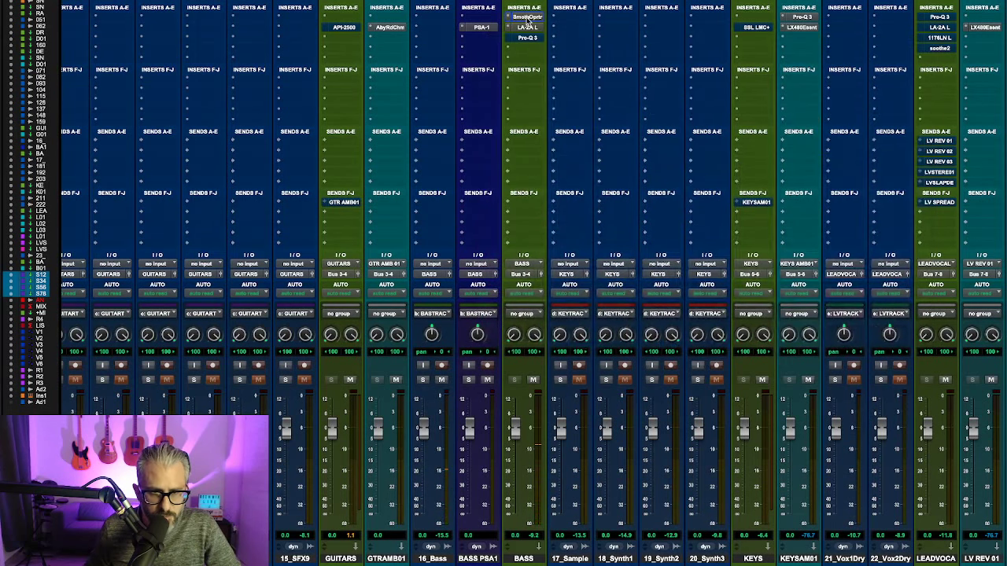
click(531, 19)
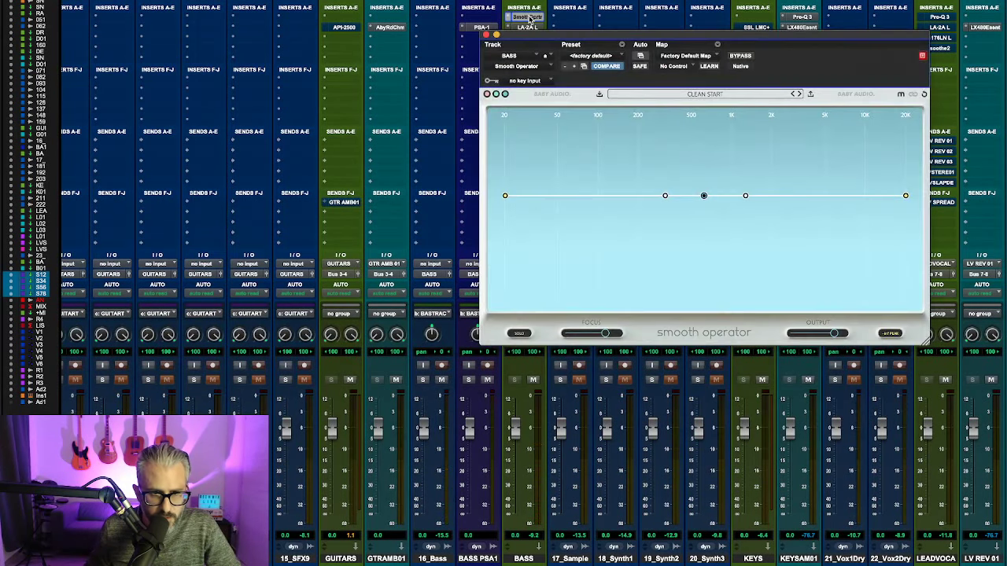
click(531, 17)
click(531, 17)
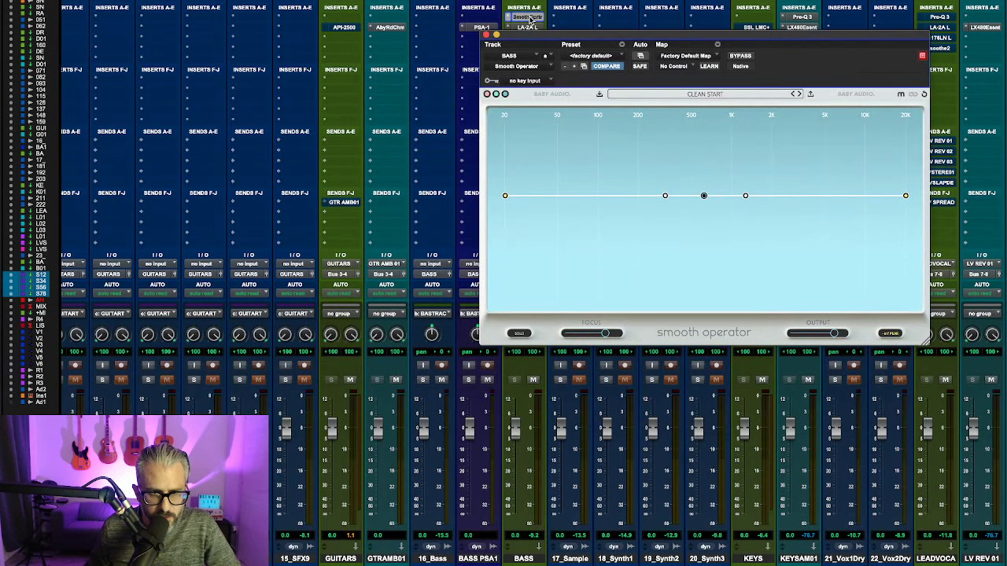
click(531, 18)
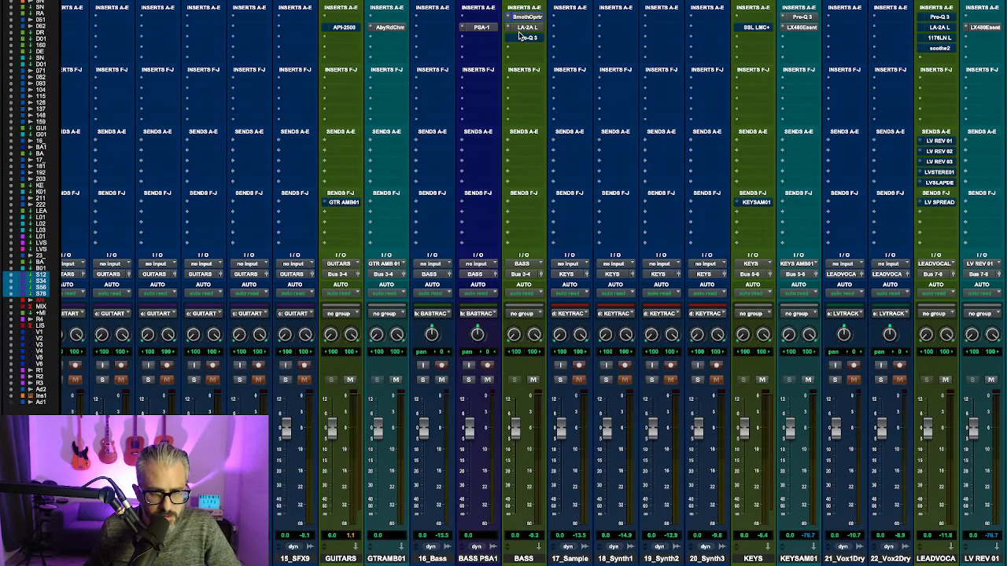
Step: Raise the LA-2A's Peak Reduction to about 60 and its Gain to about 80 on the BASS bus, then close it
click(526, 28)
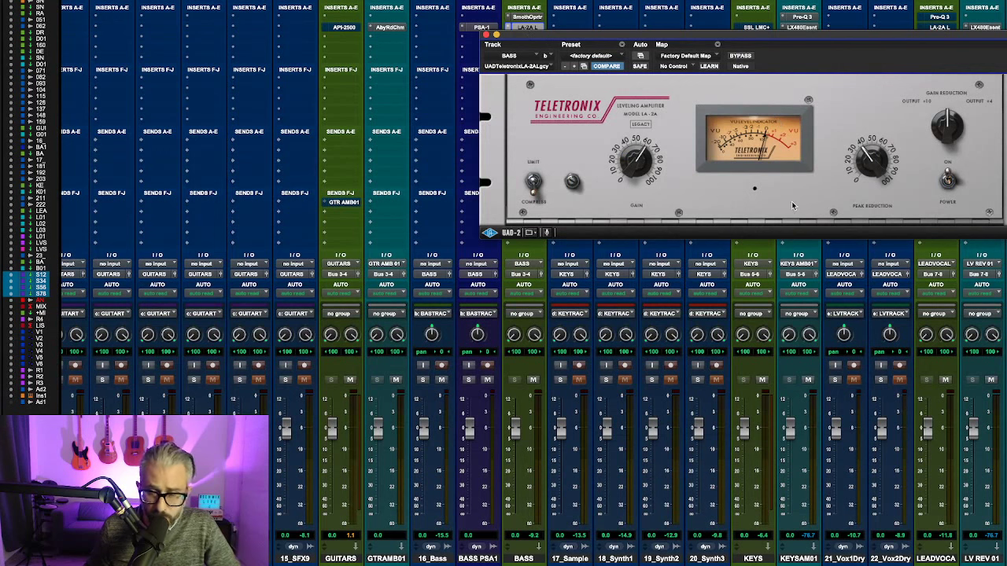
drag(880, 165, 879, 133)
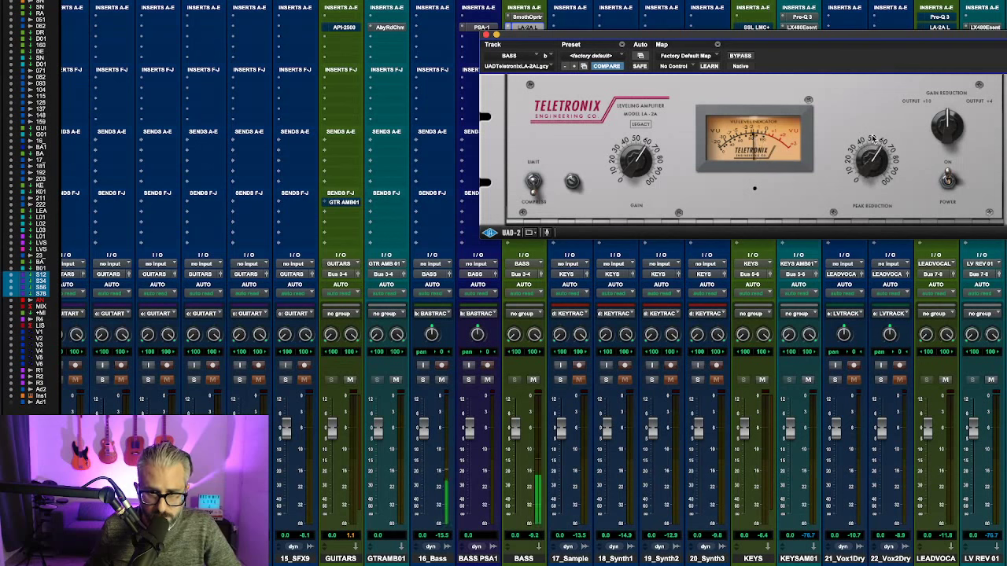
drag(647, 152, 647, 140)
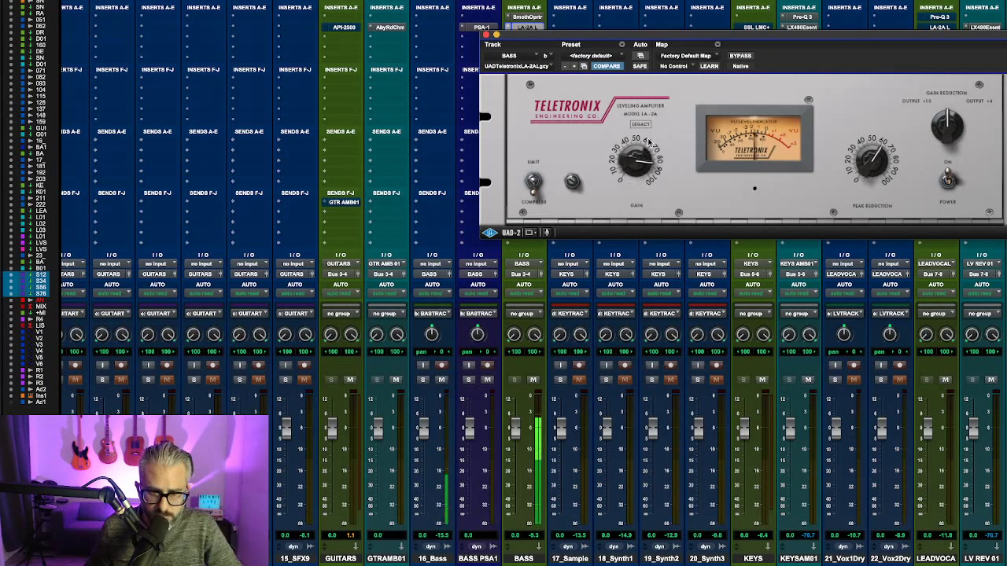
drag(883, 157, 883, 162)
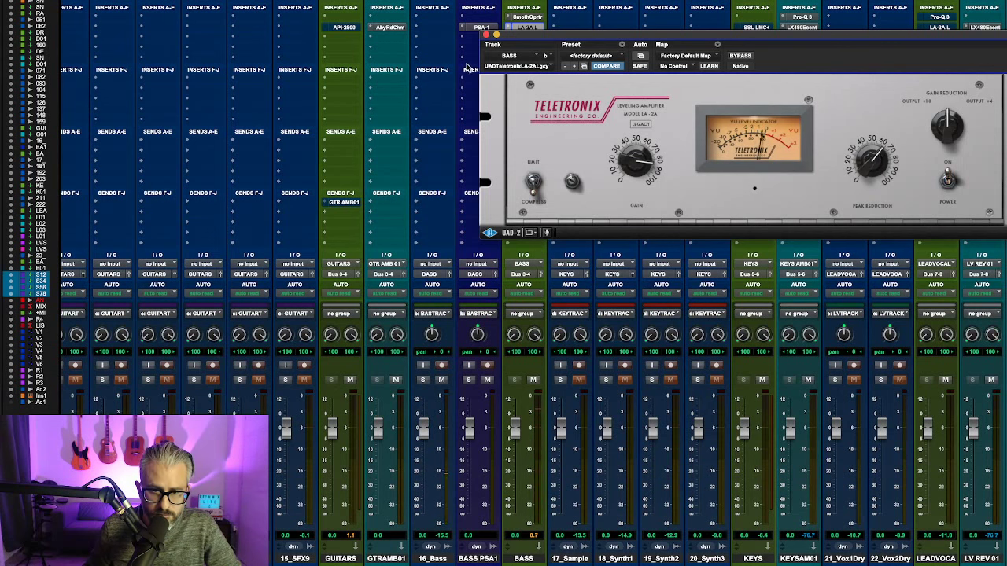
click(486, 35)
Step: Solo the drum VCA together with the bass VCA and lower the grouped SUM faders to -7.5 dB
scroll(568, 424, right, 10)
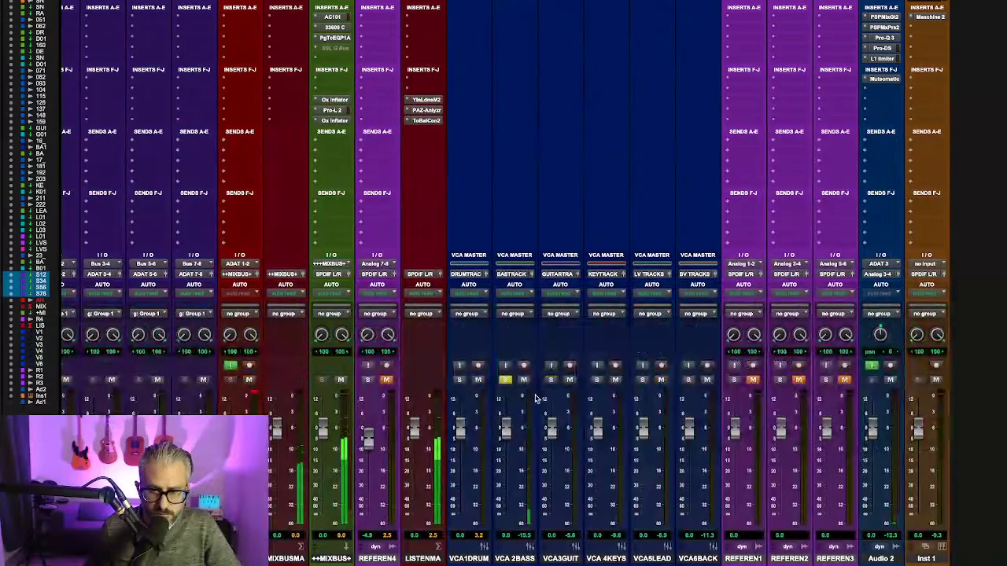
scroll(568, 425, left, 4)
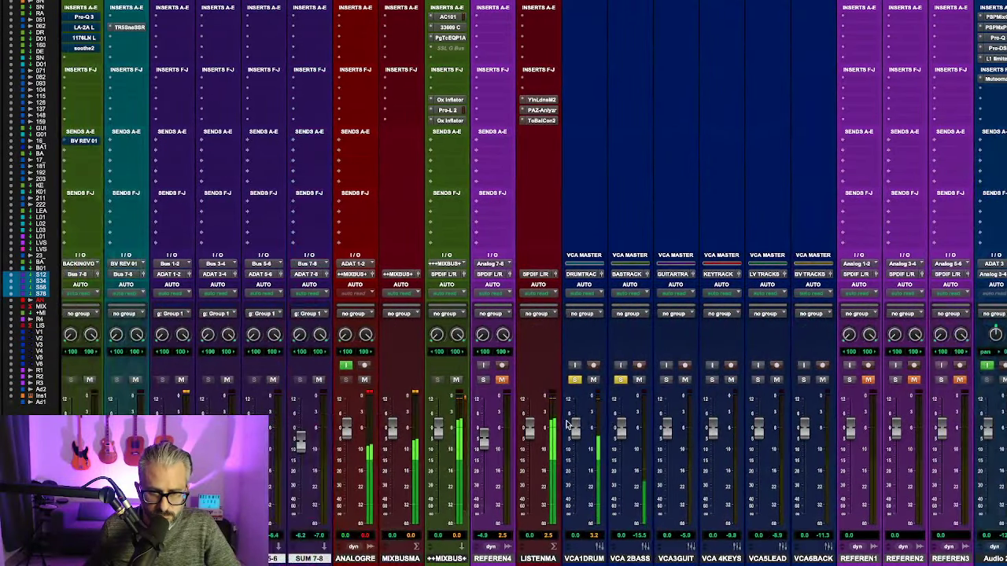
scroll(579, 422, left, 6)
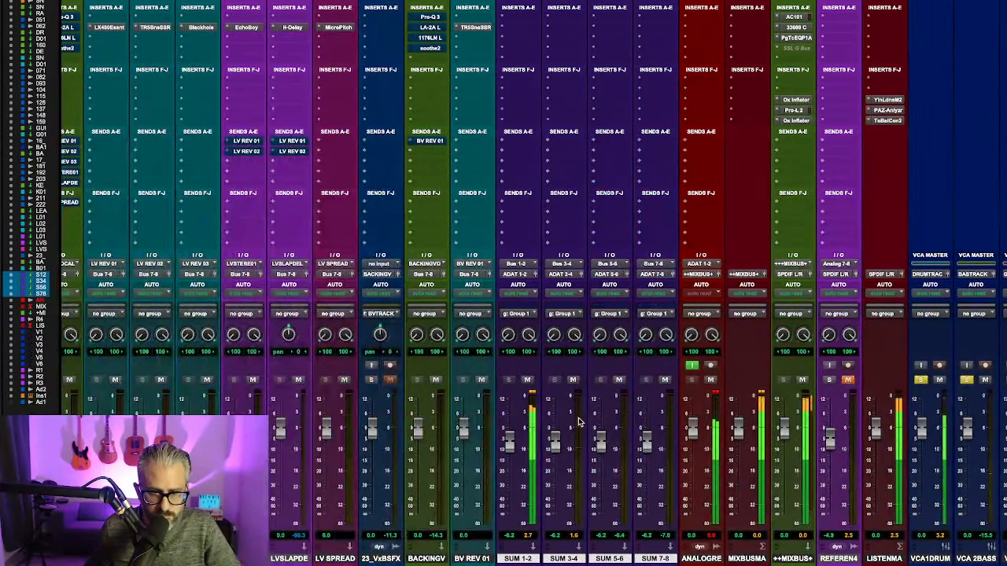
scroll(591, 418, right, 8)
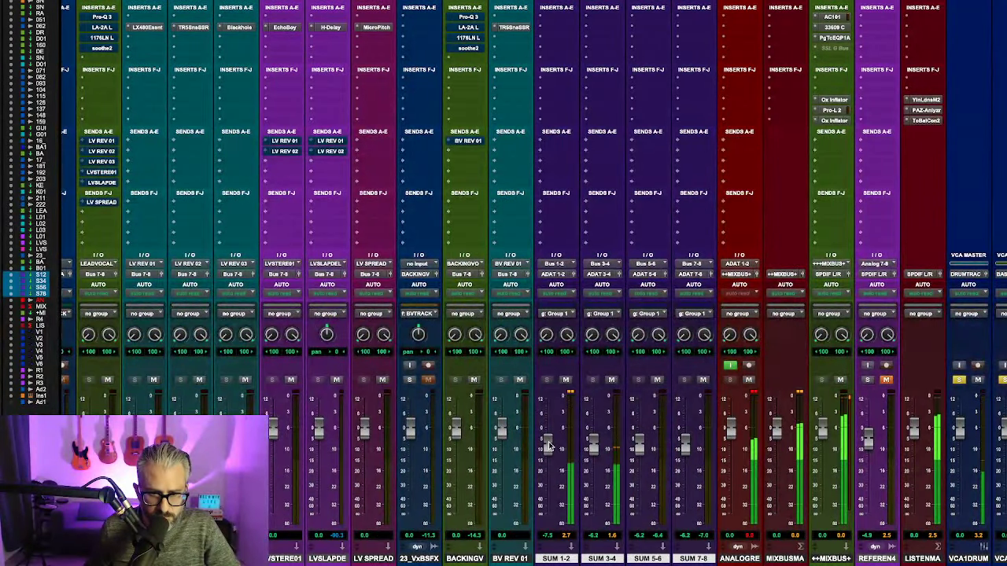
scroll(578, 417, left, 5)
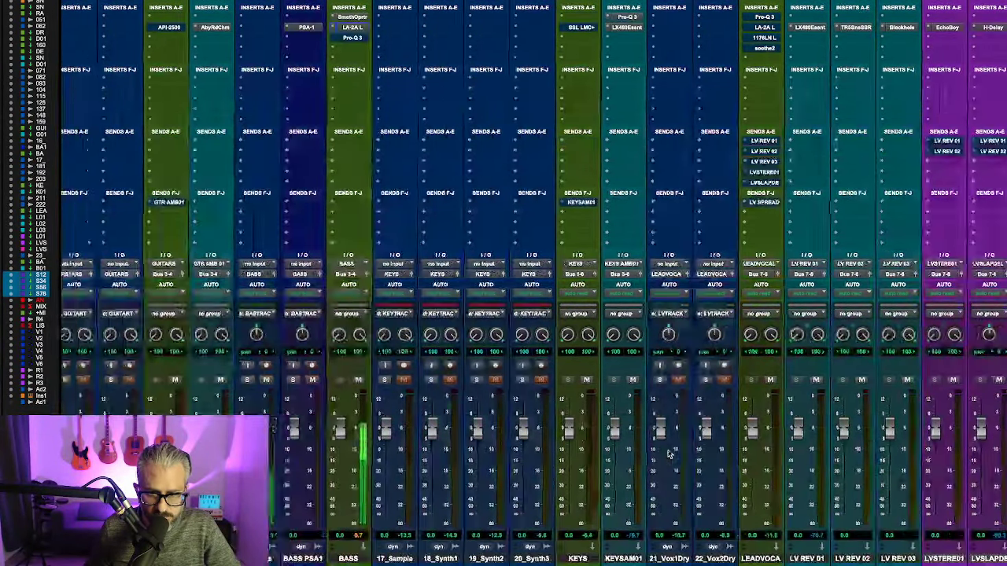
scroll(629, 432, right, 8)
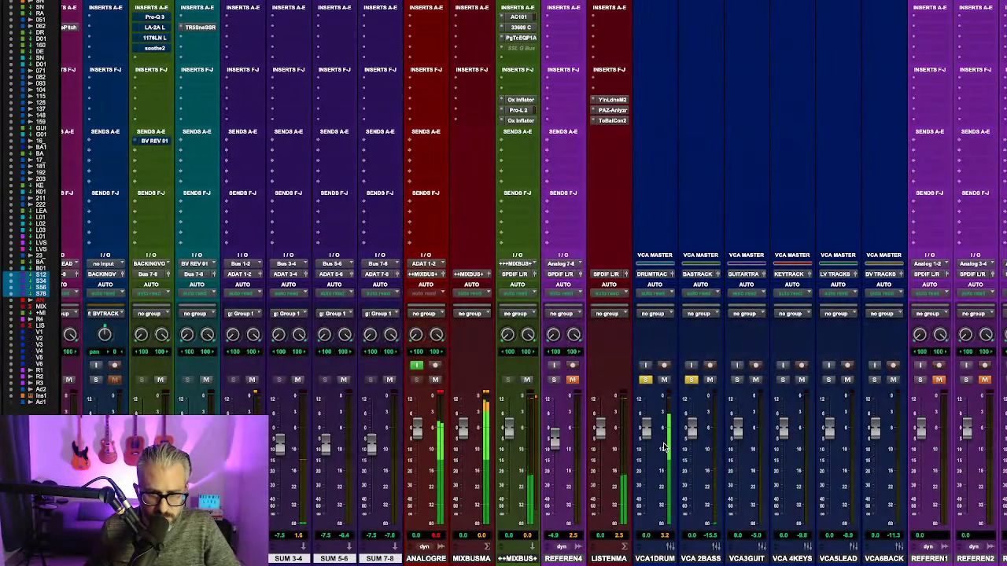
Step: Insert the stereo Need 73 Console EQ in the fourth insert slot of the BASS bus
scroll(664, 444, left, 8)
scroll(664, 444, left, 5)
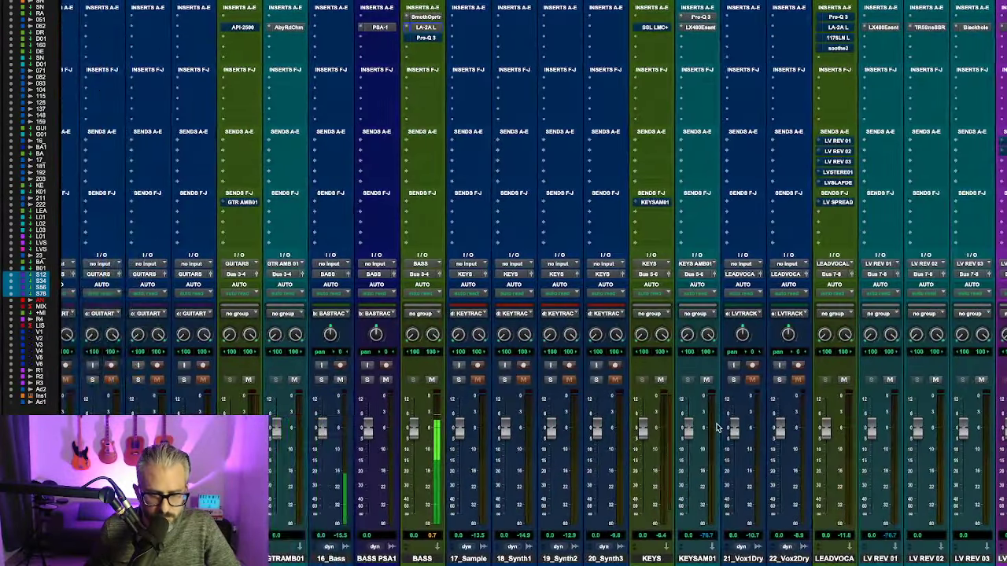
scroll(708, 433, left, 15)
scroll(716, 427, right, 15)
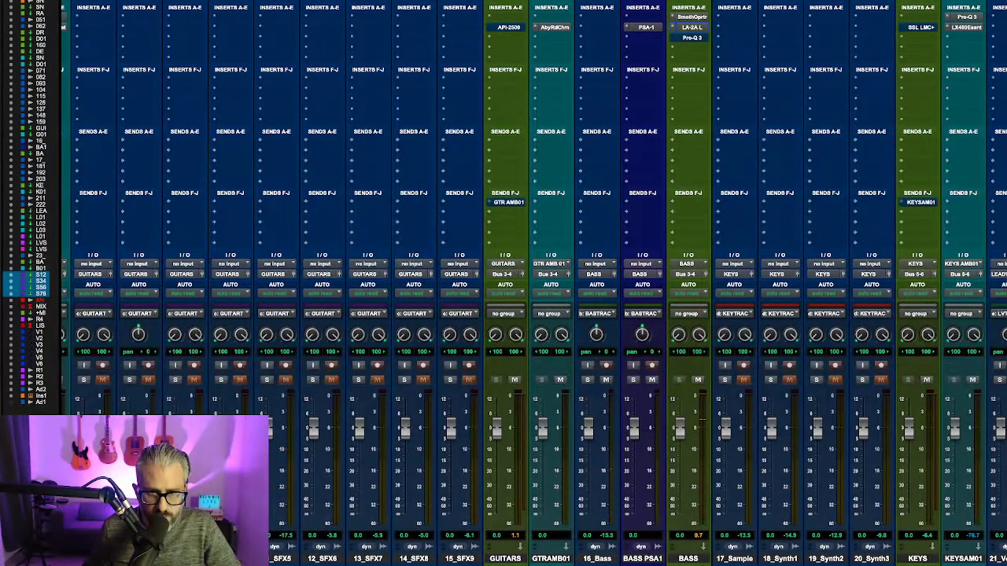
click(691, 54)
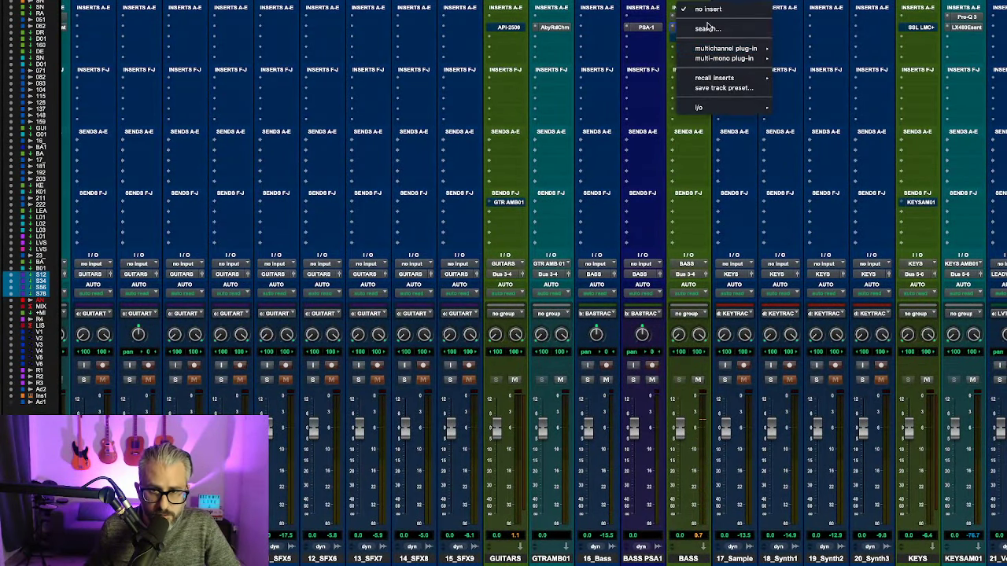
click(766, 134)
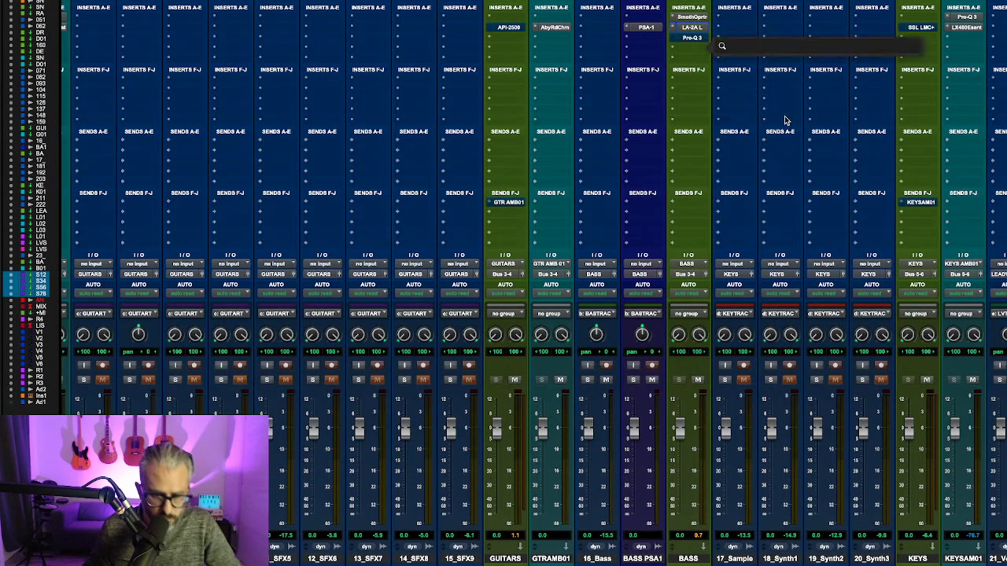
text(nee)
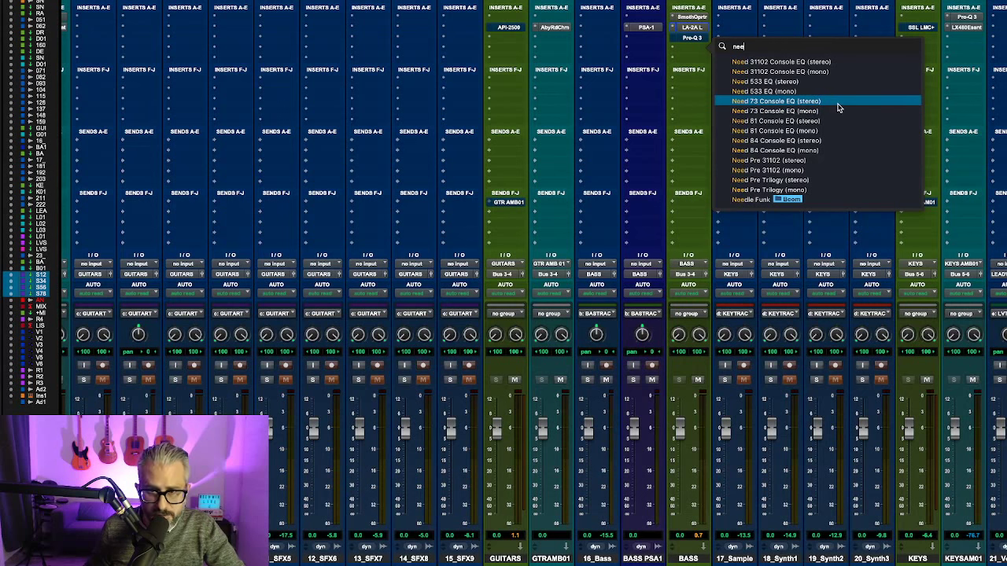
key(Escape)
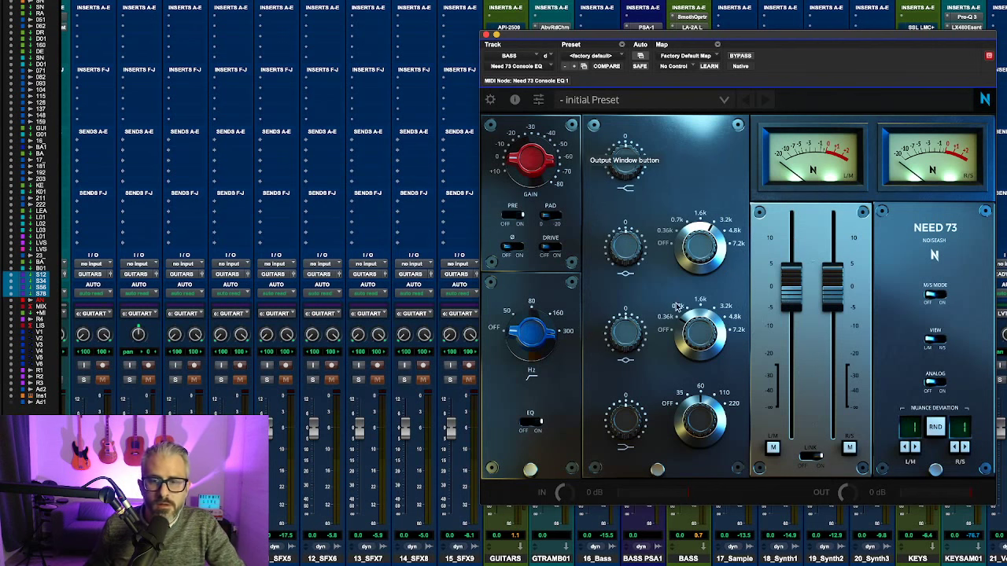
Step: Adjust the Need 73's preamp gain on the BASS bus, trying settings between -8 dB and 5 dB
scroll(674, 247, down, 1)
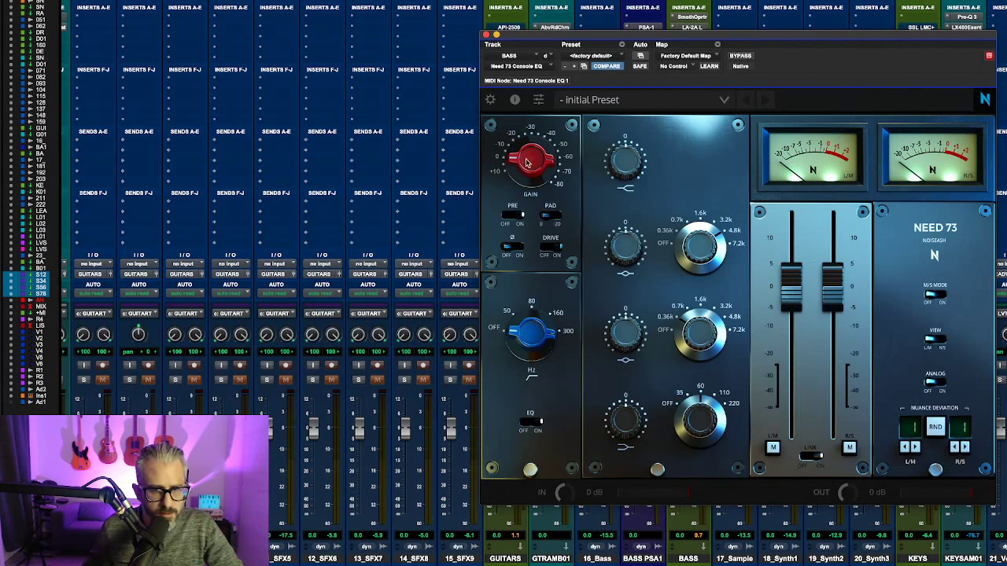
drag(527, 162, 529, 107)
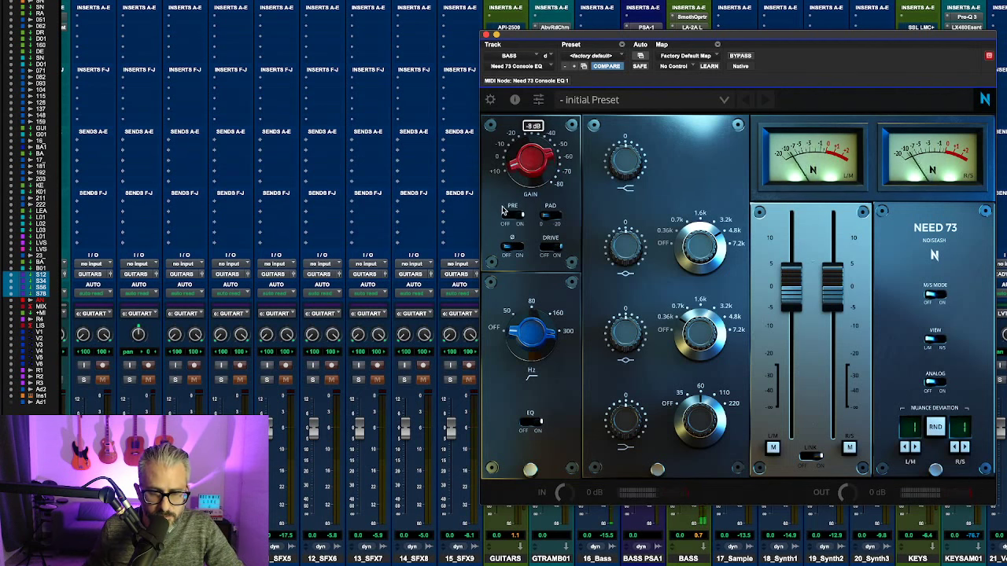
scroll(513, 137, down, 6)
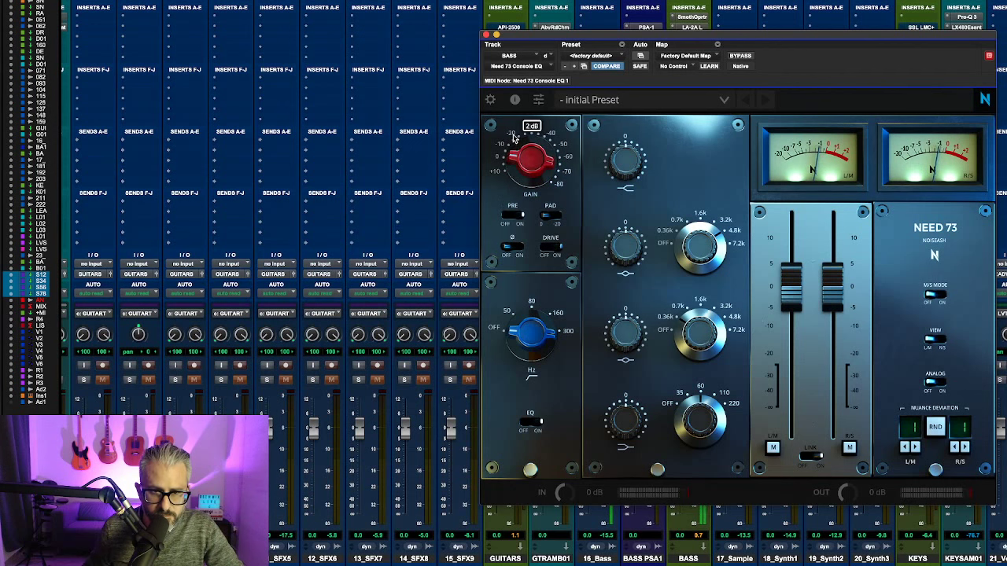
scroll(514, 137, up, 3)
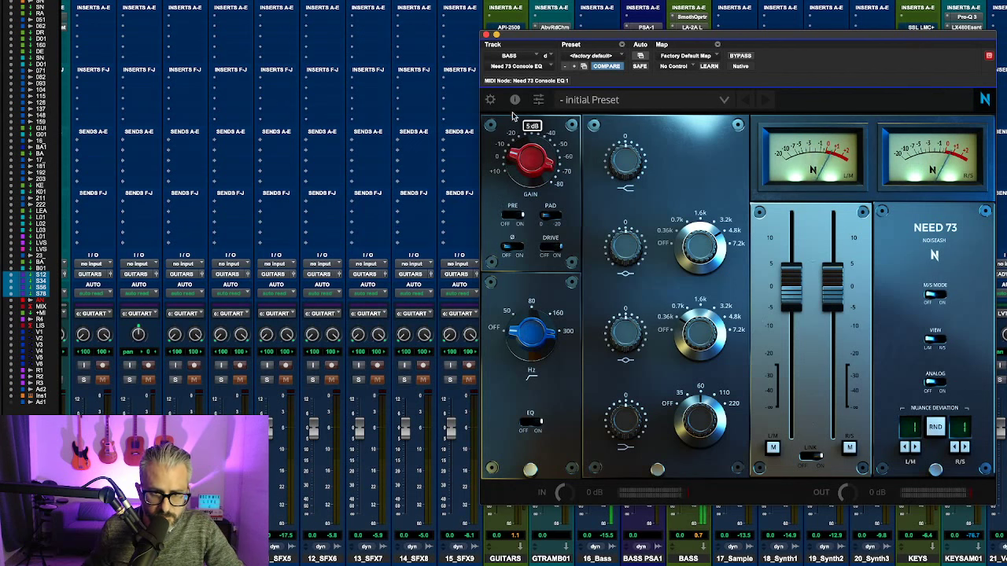
scroll(511, 131, down, 3)
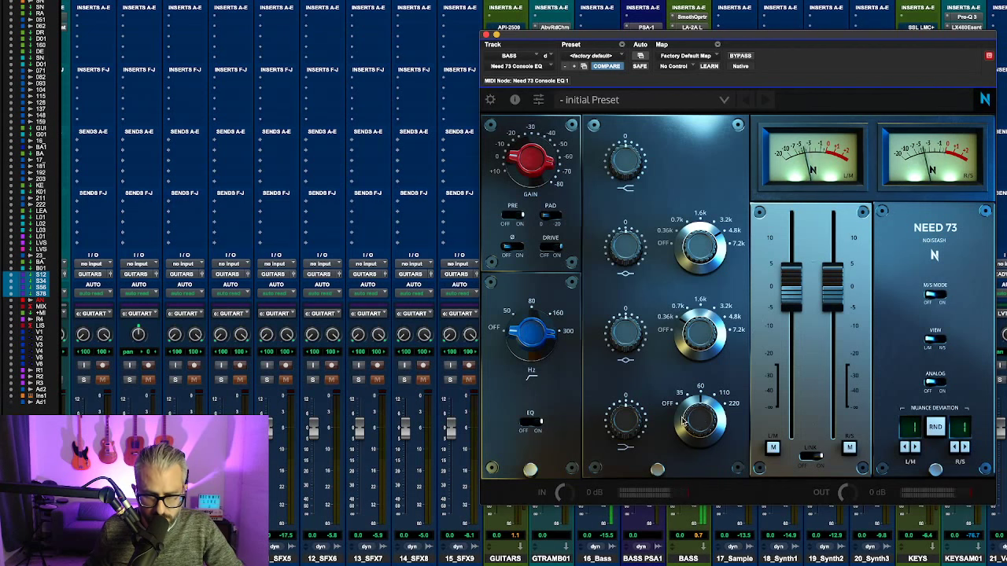
Step: Adjust the Need 73's low and two midrange EQ bands by ear on the bass
mouse_move(630, 398)
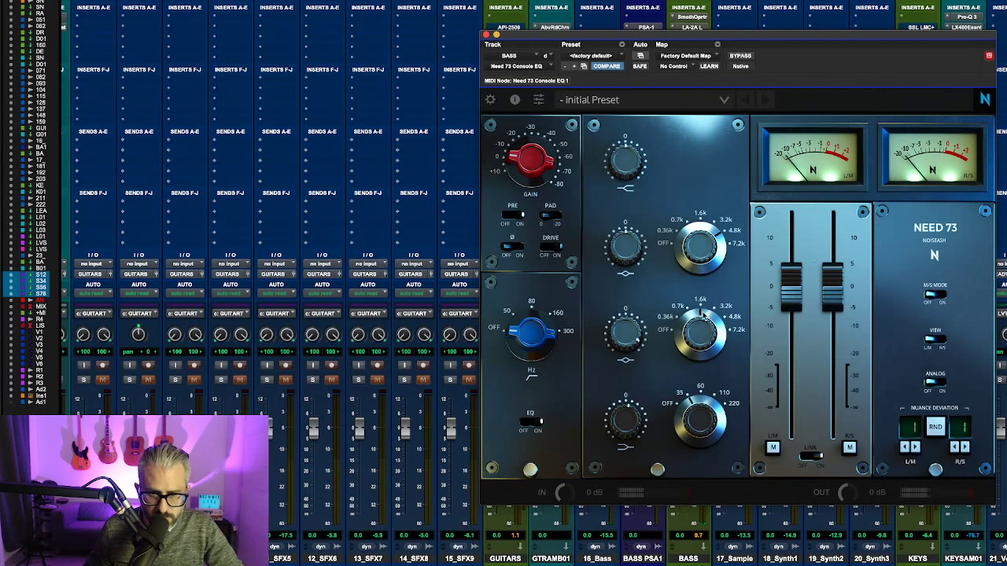
drag(627, 343, 623, 397)
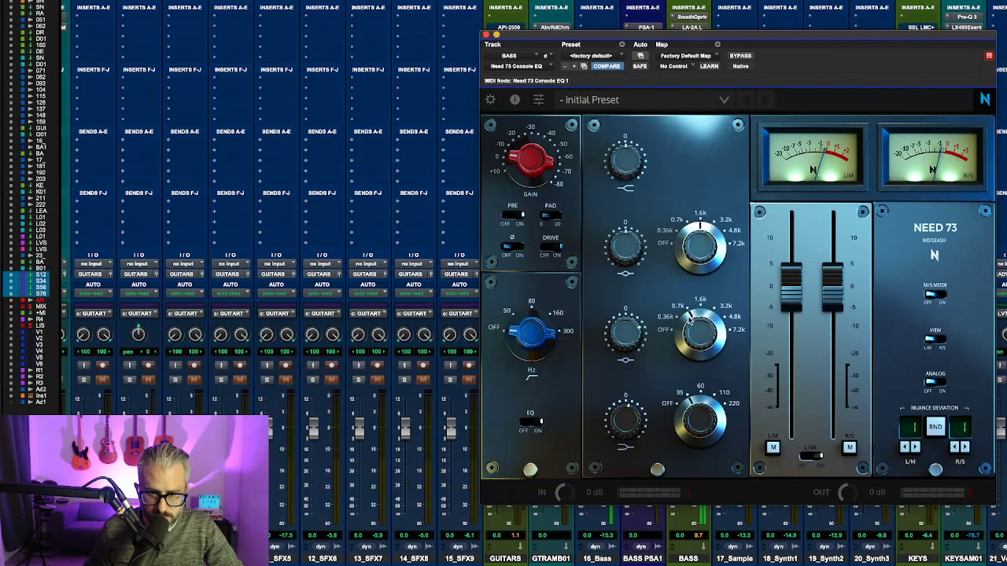
mouse_move(629, 247)
mouse_down()
mouse_move(630, 236)
mouse_move(631, 249)
mouse_up()
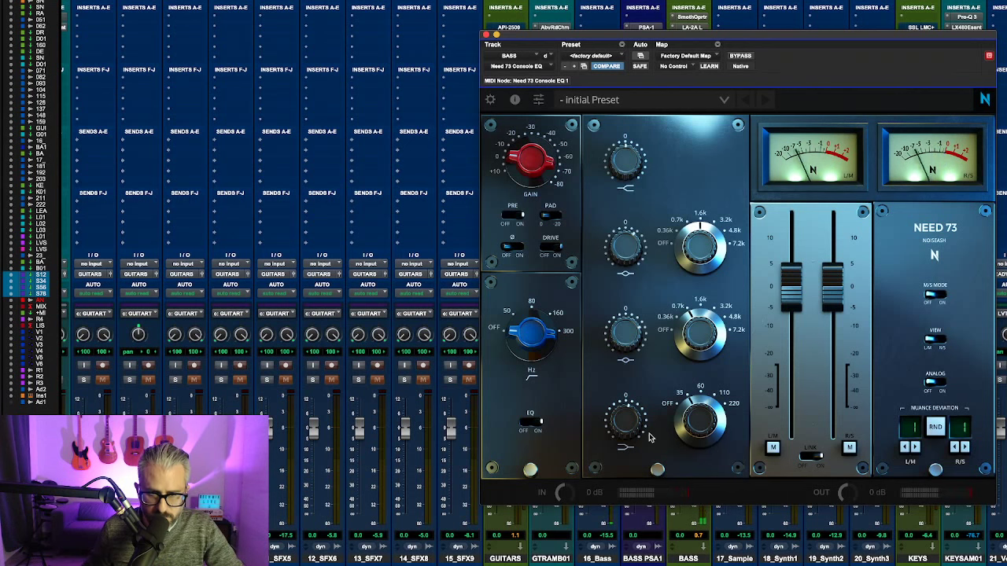
Step: Lower the Smooth Operator threshold on the BASS bus to about -42 dB and close the plug-in
click(699, 18)
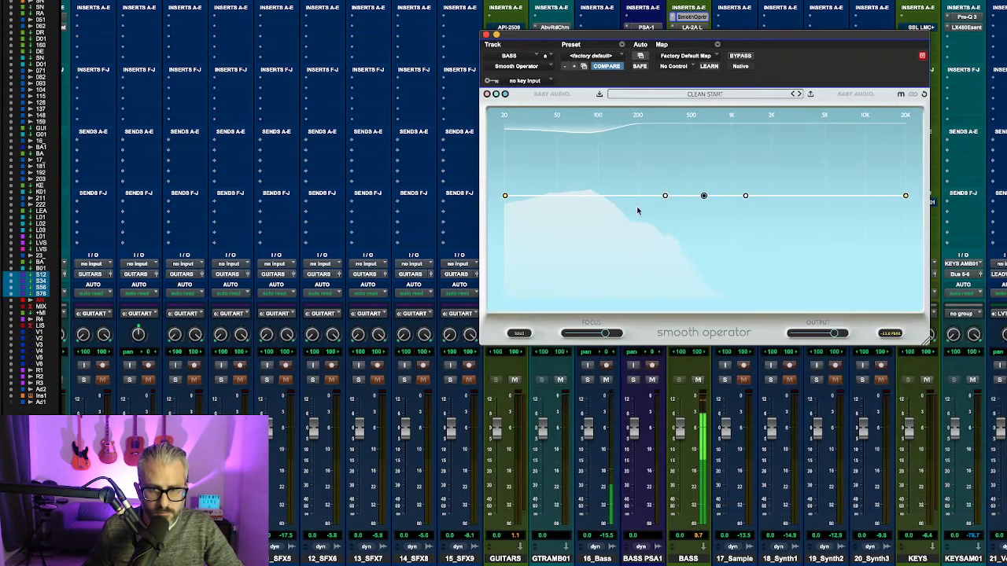
drag(705, 197, 703, 200)
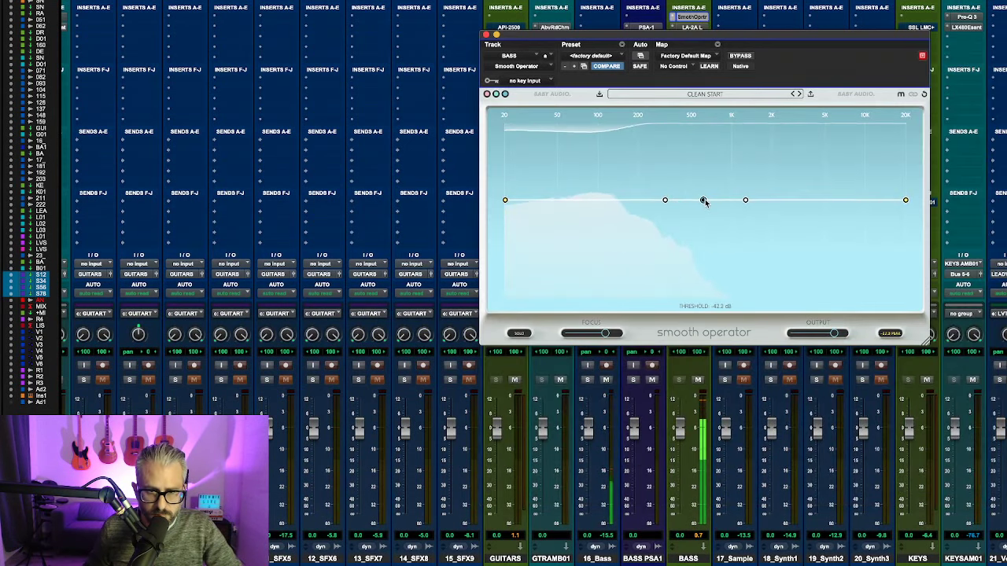
click(486, 36)
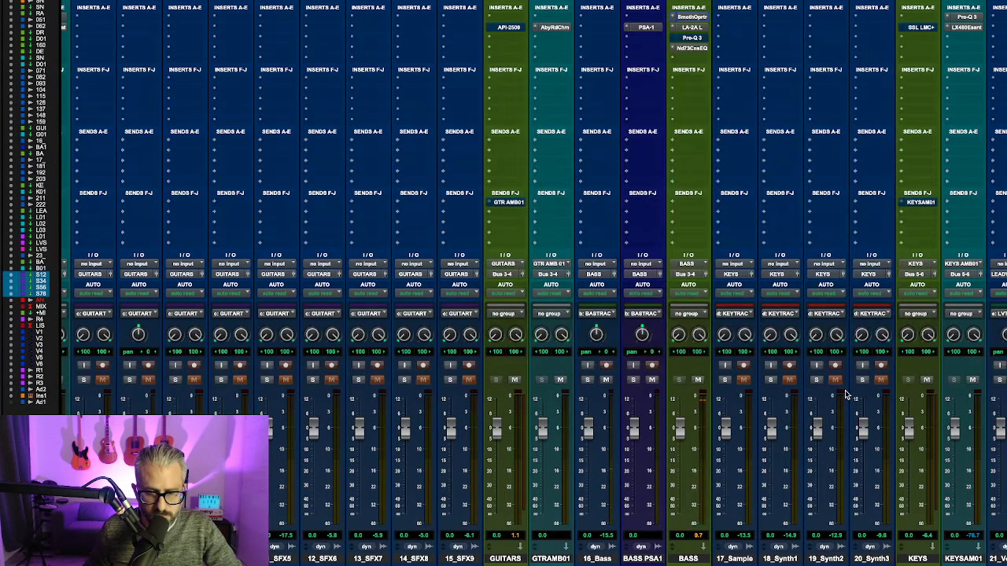
Step: Clear the solos on the bass and drum VCAs to play the full mix
scroll(845, 395, right, 10)
click(505, 381)
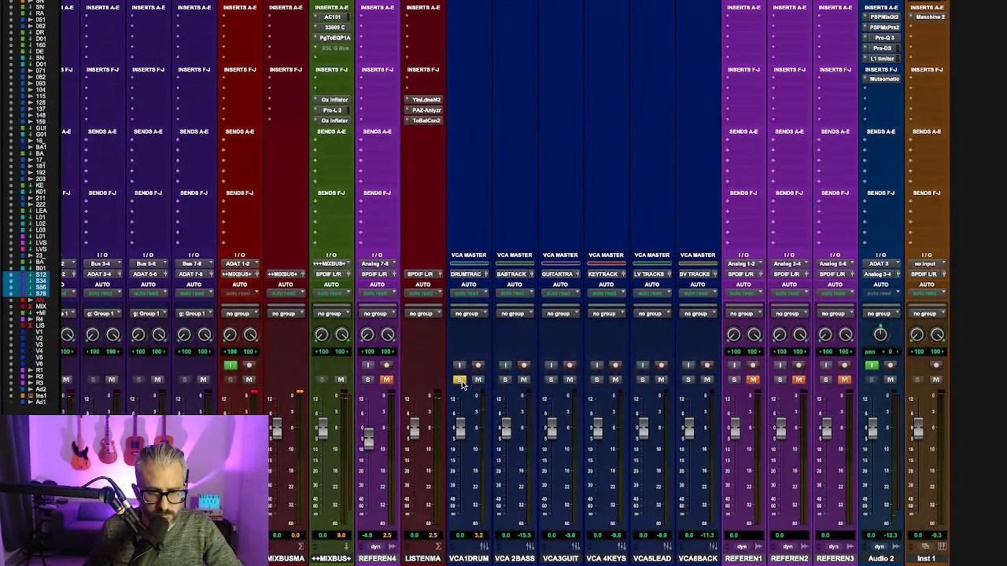
scroll(518, 384, left, 5)
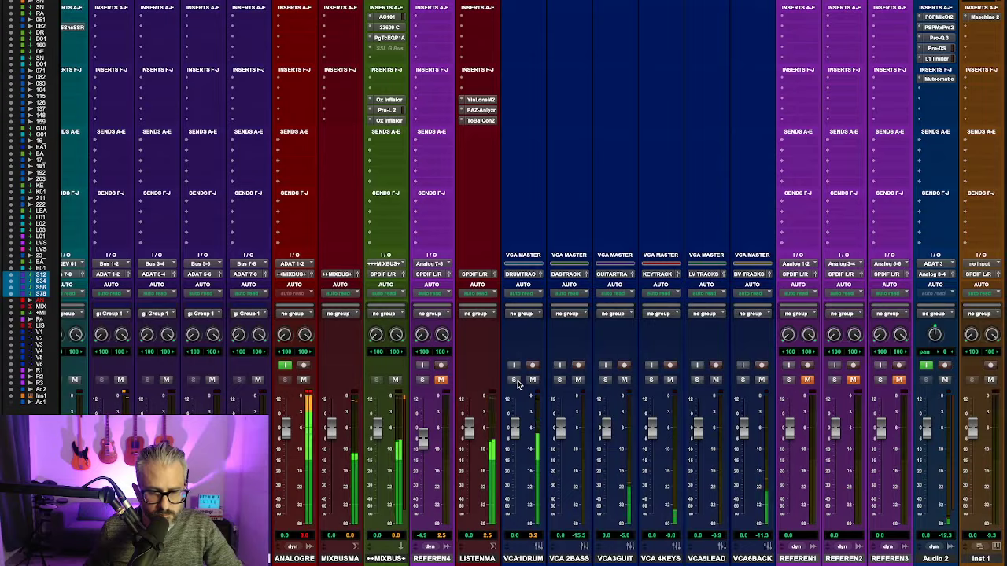
Step: Pull the Need 73's linked output faders down slightly on the BASS bus, then close the plug-in
scroll(518, 384, left, 15)
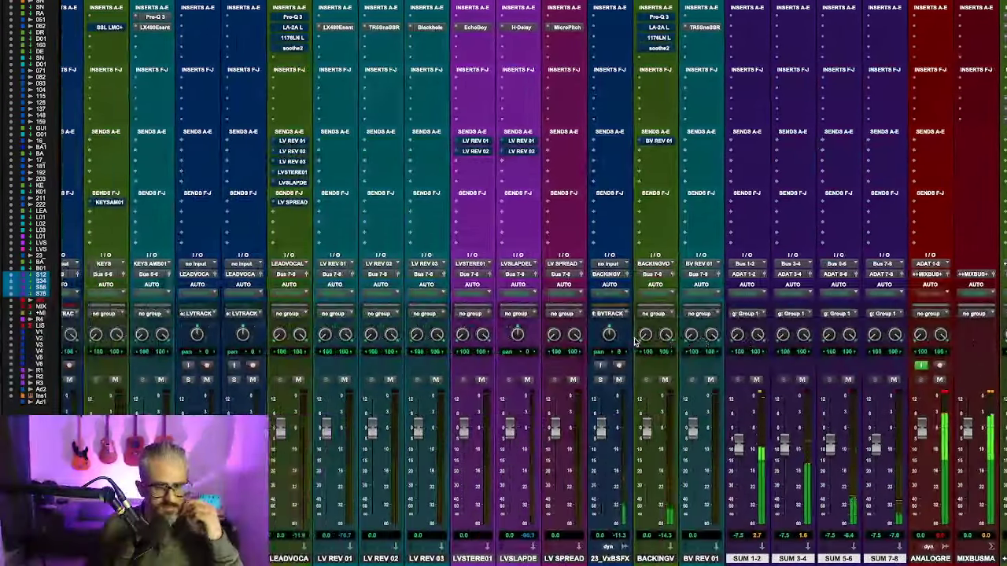
scroll(633, 339, right, 4)
scroll(630, 340, left, 3)
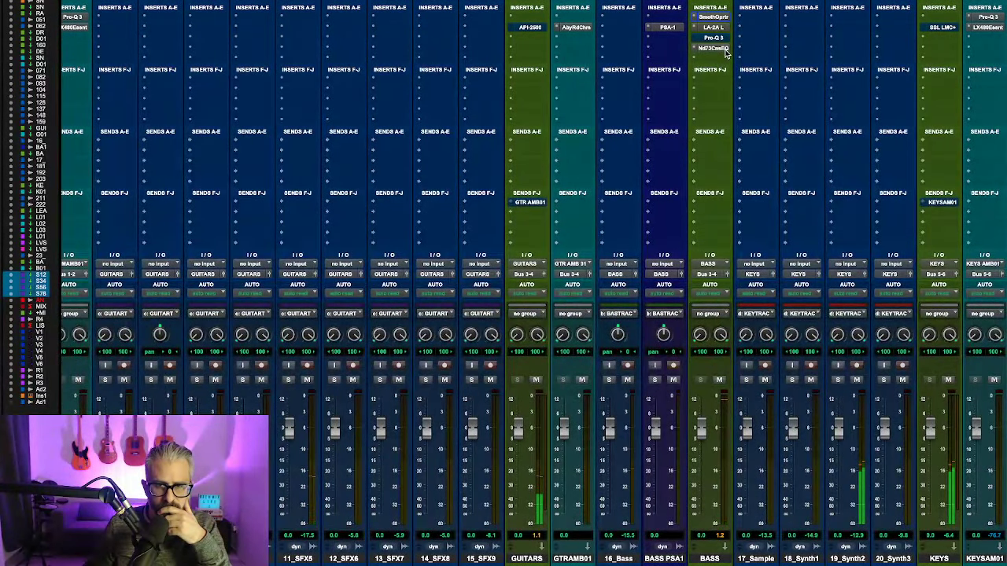
click(725, 49)
drag(833, 289, 836, 317)
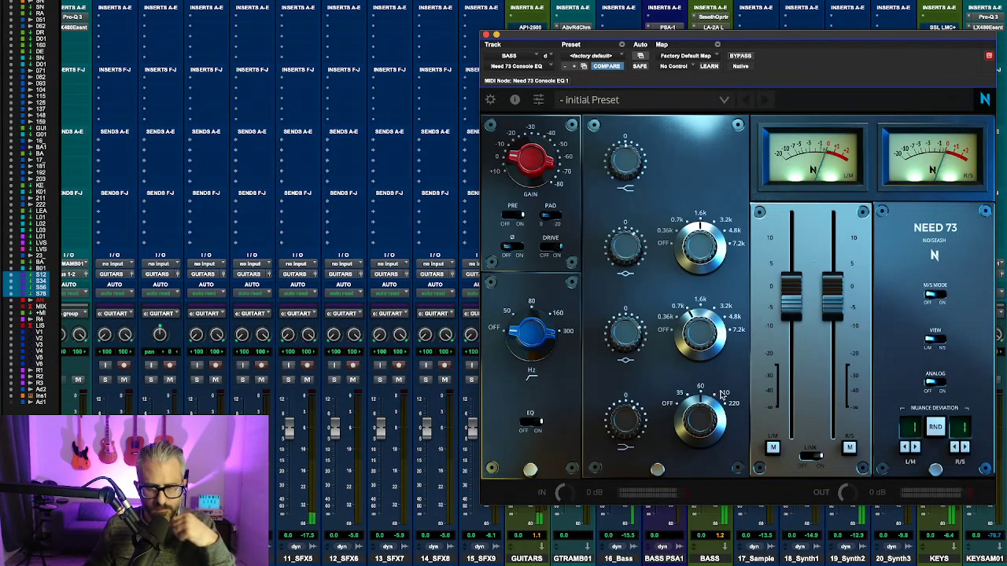
drag(841, 301, 840, 308)
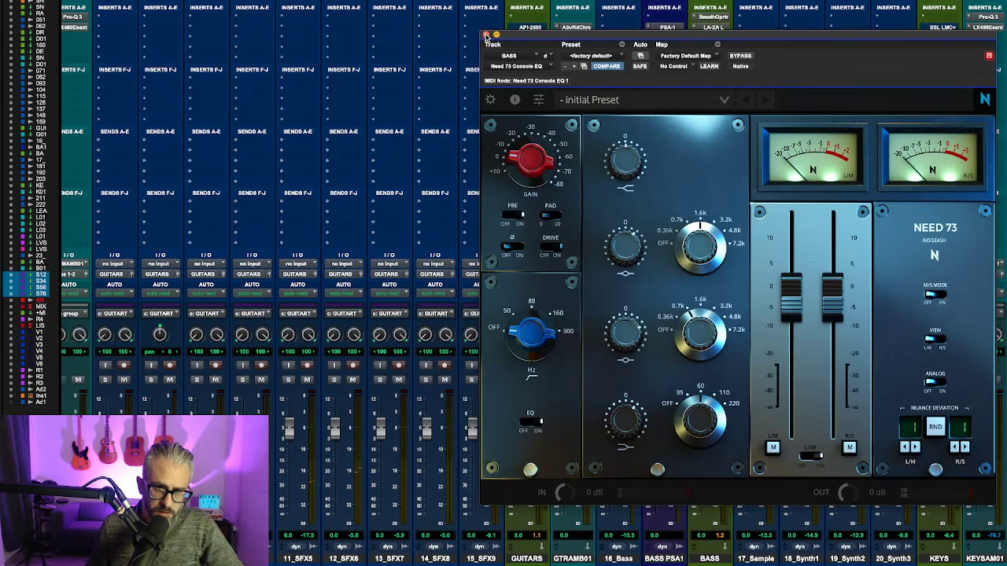
click(485, 34)
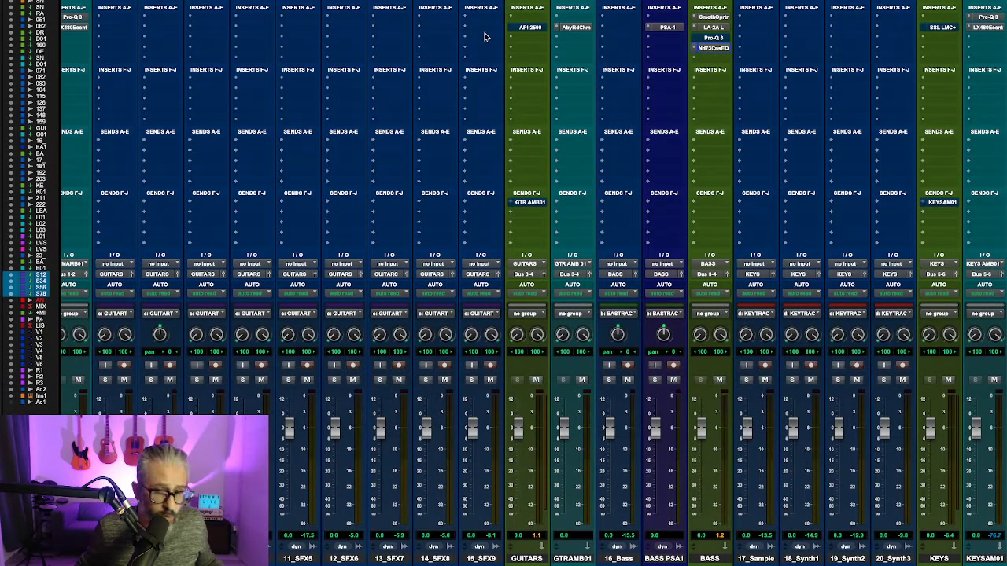
Step: Review the Need 533 EQ on the 03_Snare1 track and the Need 81 Console EQ on 01_Kick1, closing each
scroll(416, 102, left, 3)
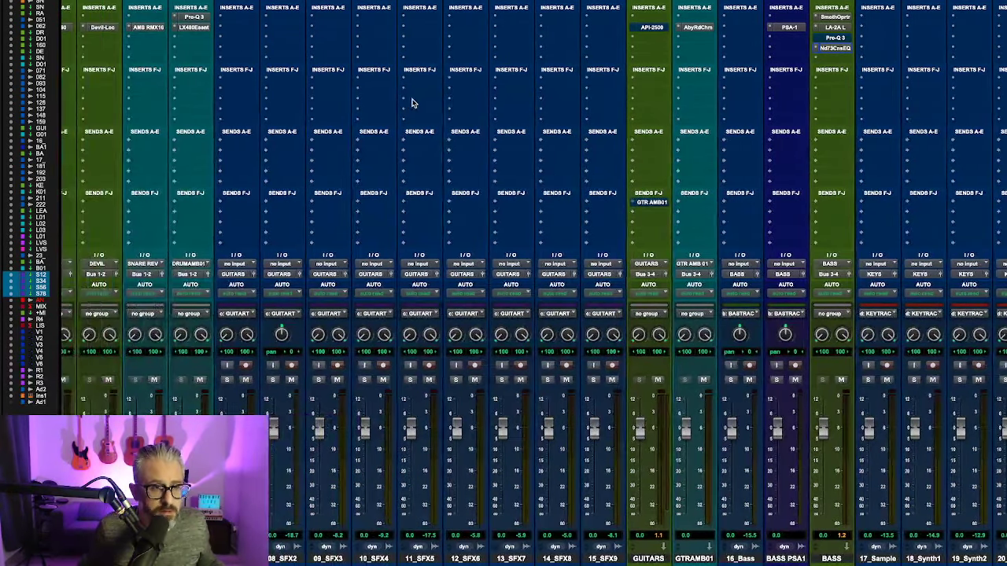
scroll(412, 103, left, 10)
click(277, 27)
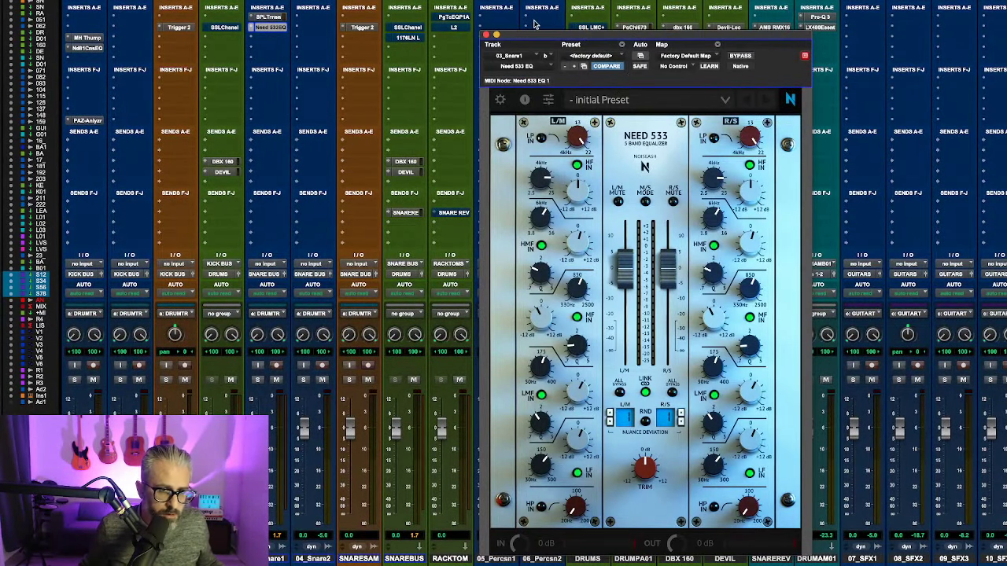
click(485, 35)
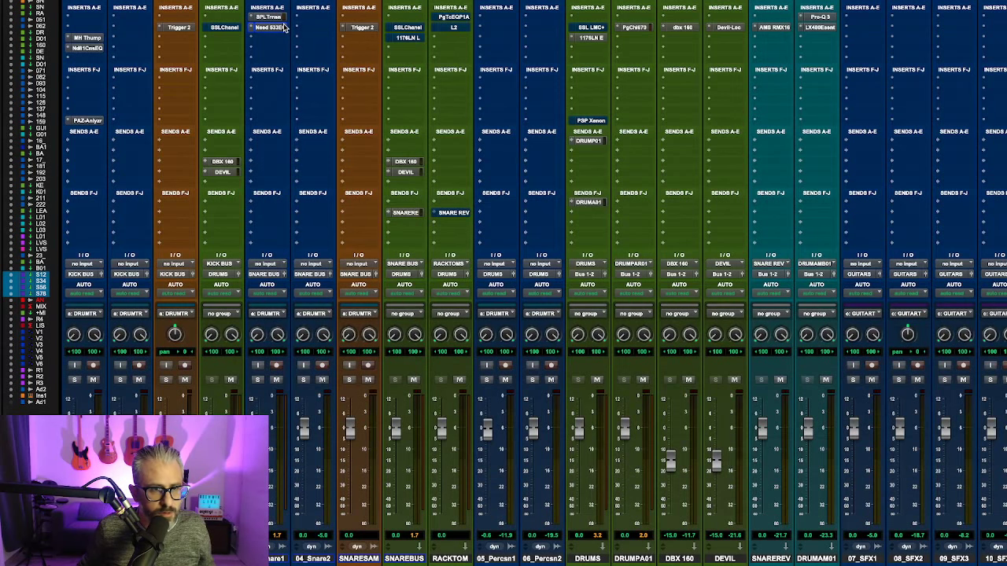
click(94, 49)
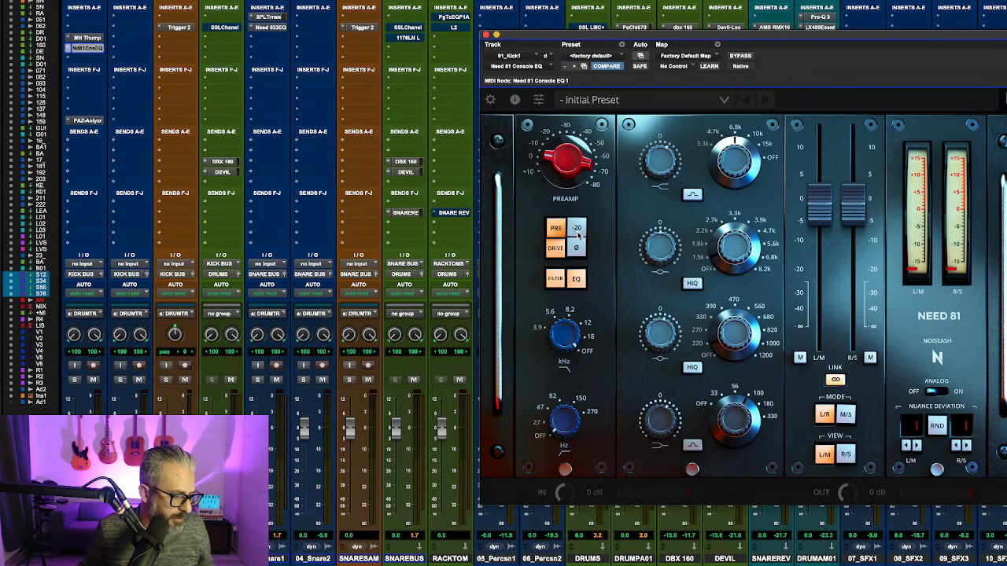
click(486, 35)
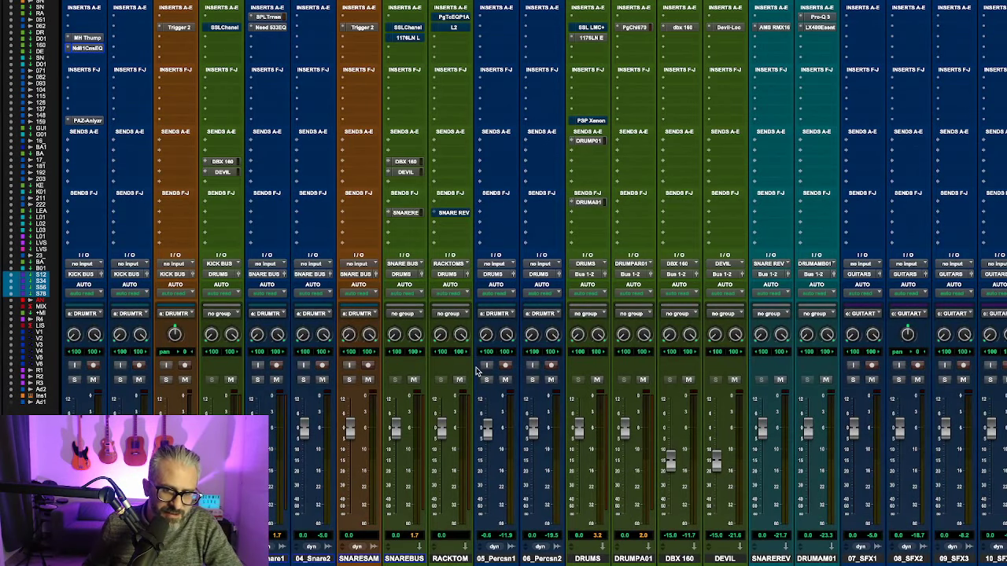
Step: Open the second Oxford Inflator, placed after Pro-L 2 on the mix bus
scroll(476, 371, right, 10)
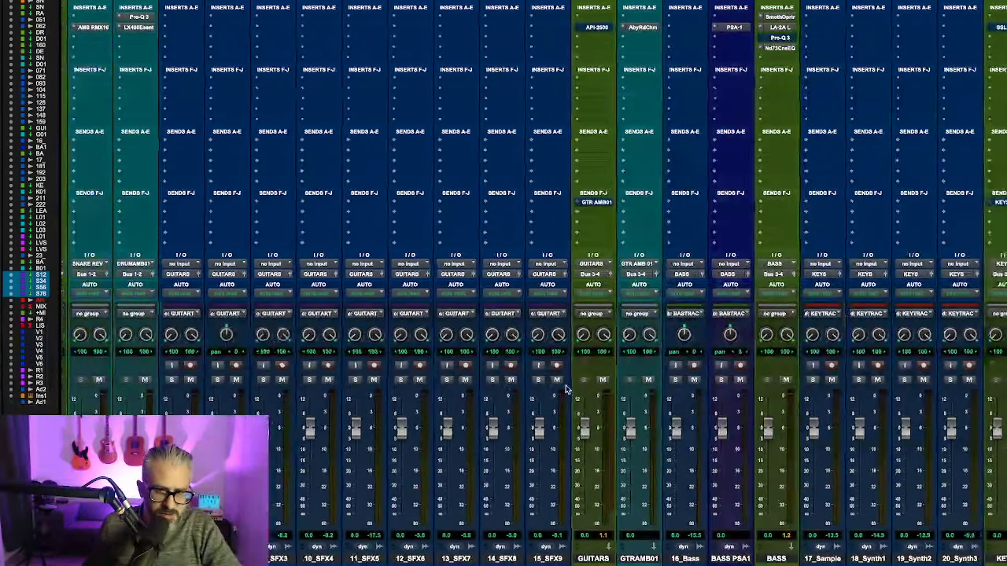
scroll(565, 388, right, 12)
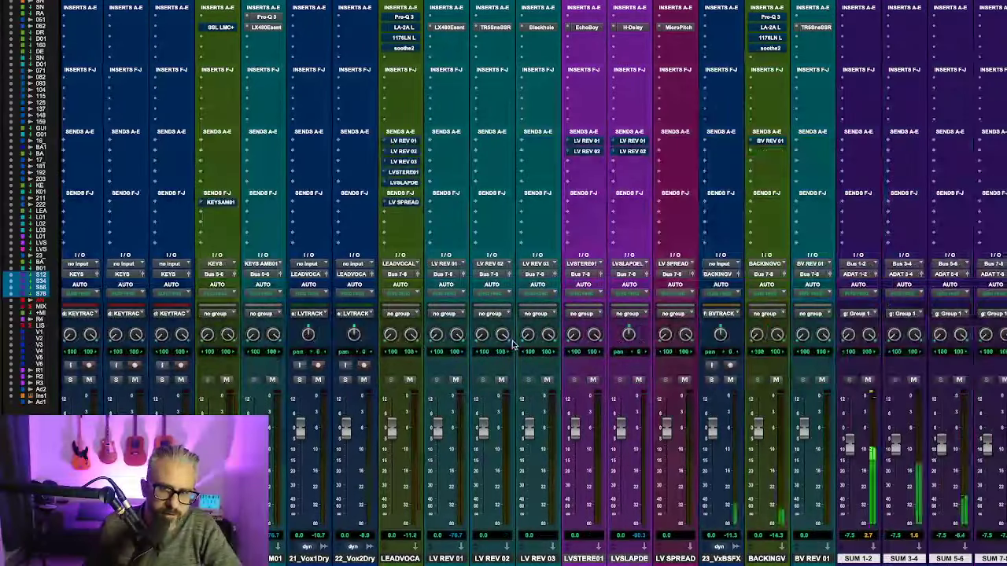
scroll(512, 345, left, 2)
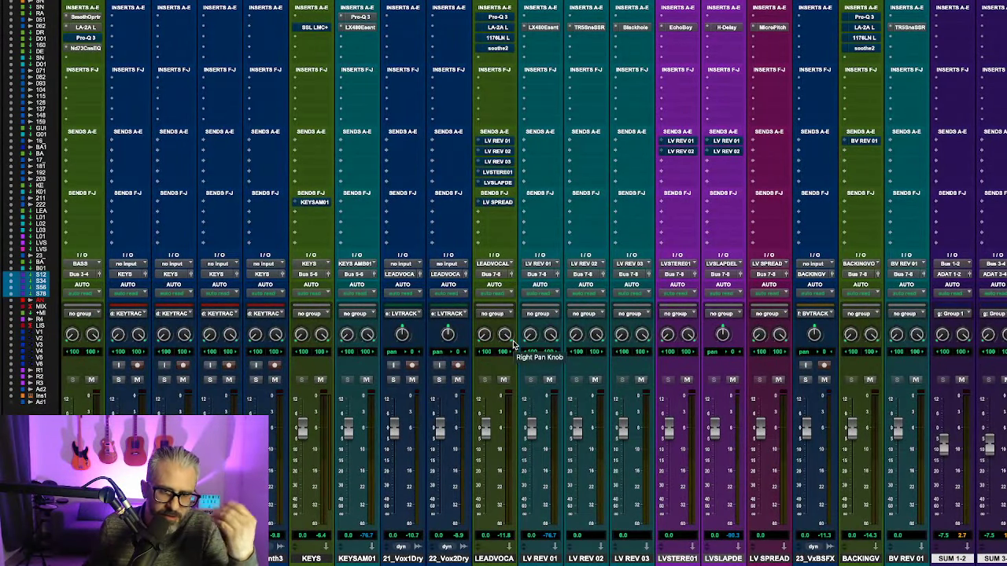
scroll(513, 345, right, 3)
scroll(513, 344, left, 1)
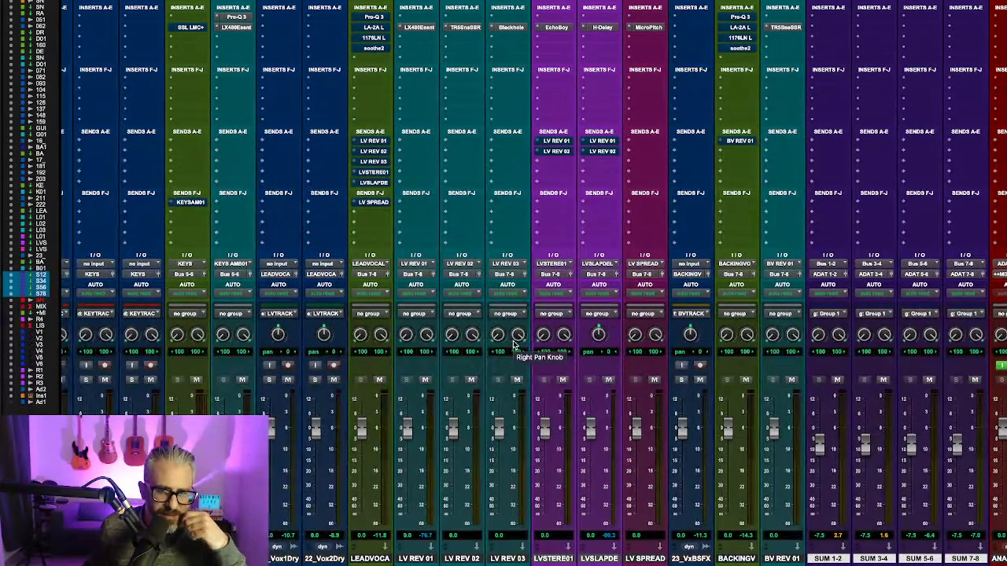
scroll(602, 285, right, 5)
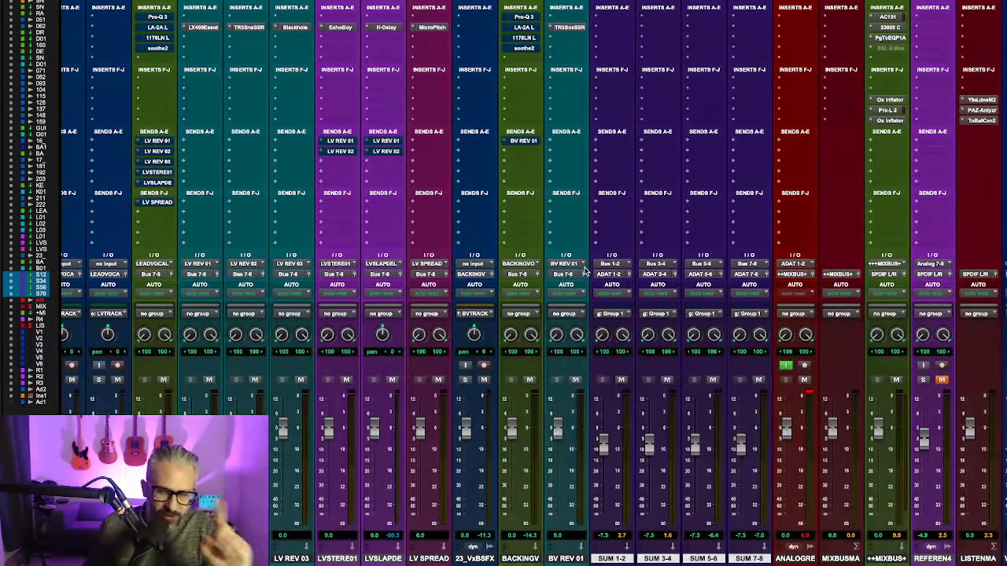
click(890, 120)
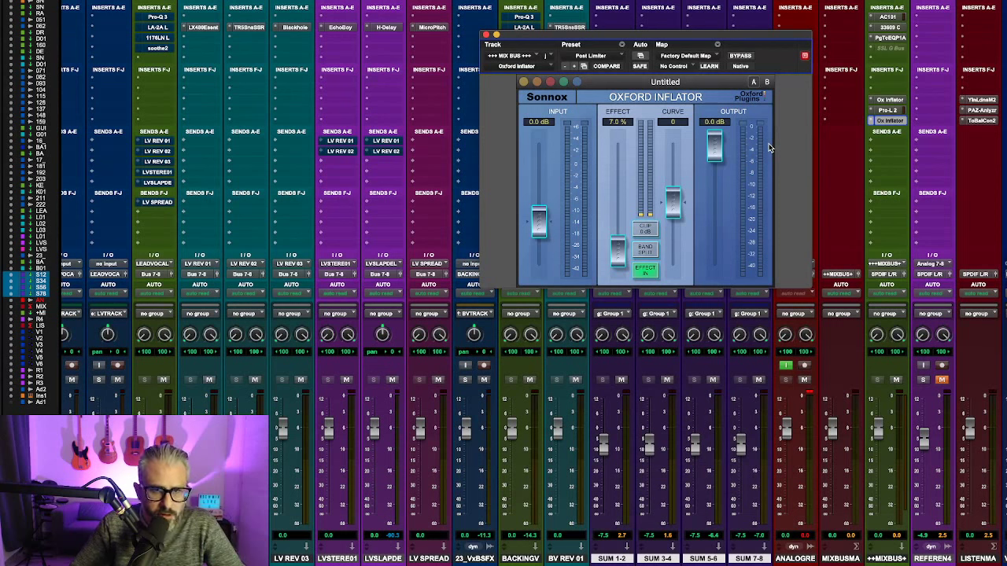
Step: Insert the stereo Vitamin plug-in on the mix bus, in the empty slot directly before the first Oxford Inflator
click(883, 90)
click(905, 69)
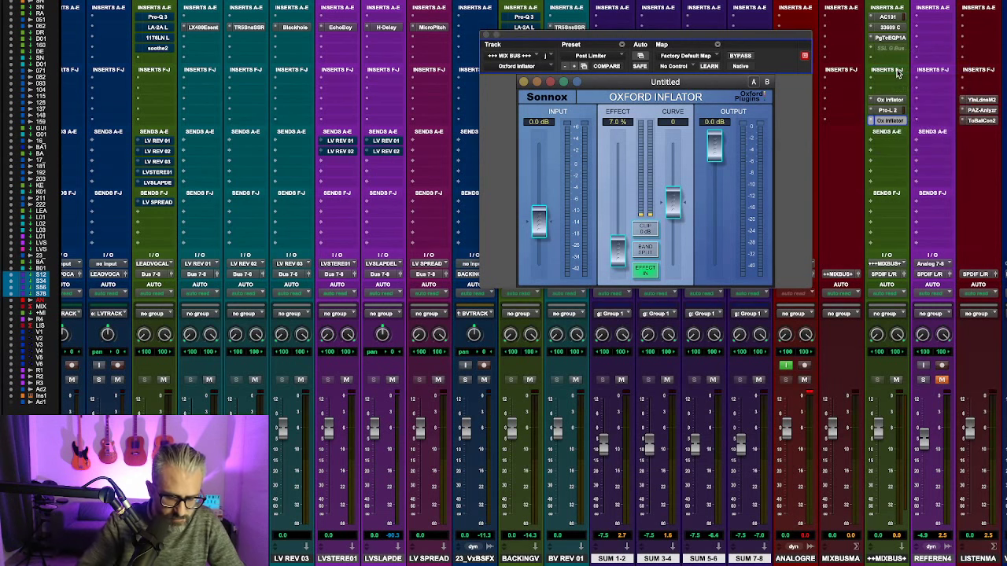
text(vita)
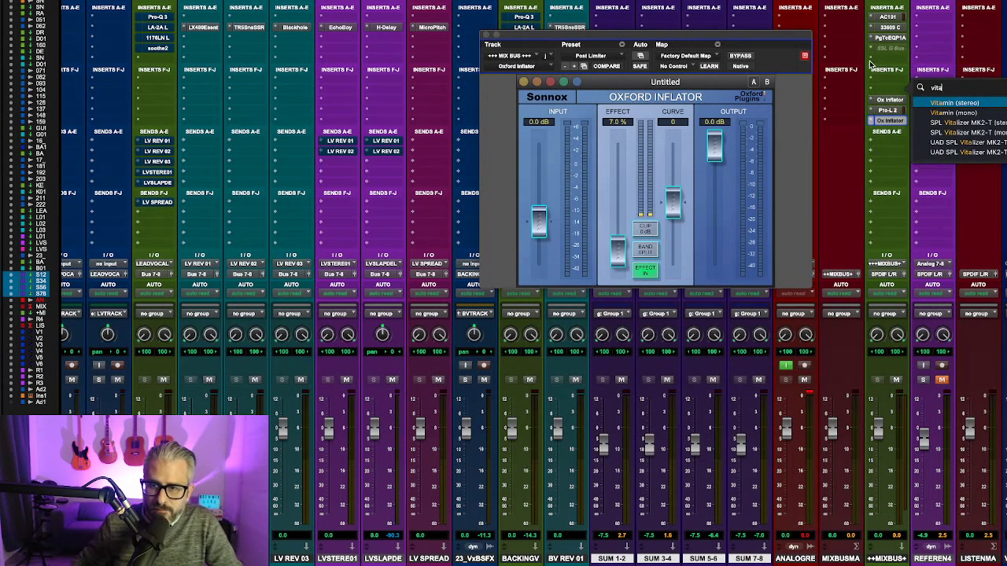
click(950, 104)
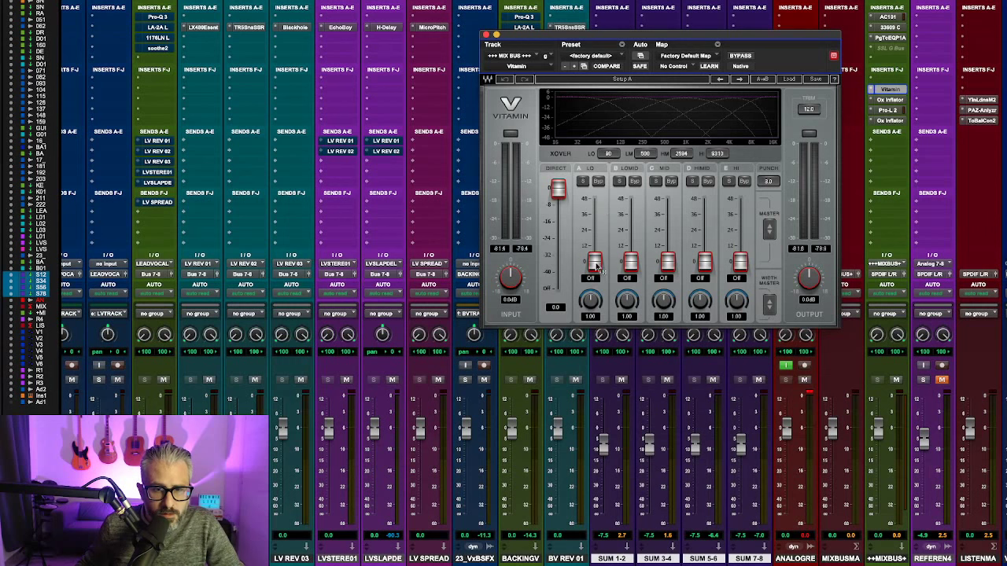
Step: Try raising all five Vitamin bands together to 11.2, reset them, test the low-mid band alone, and raise all bands again by a smaller amount
mouse_move(770, 232)
mouse_down()
mouse_move(770, 210)
mouse_move(773, 236)
mouse_up()
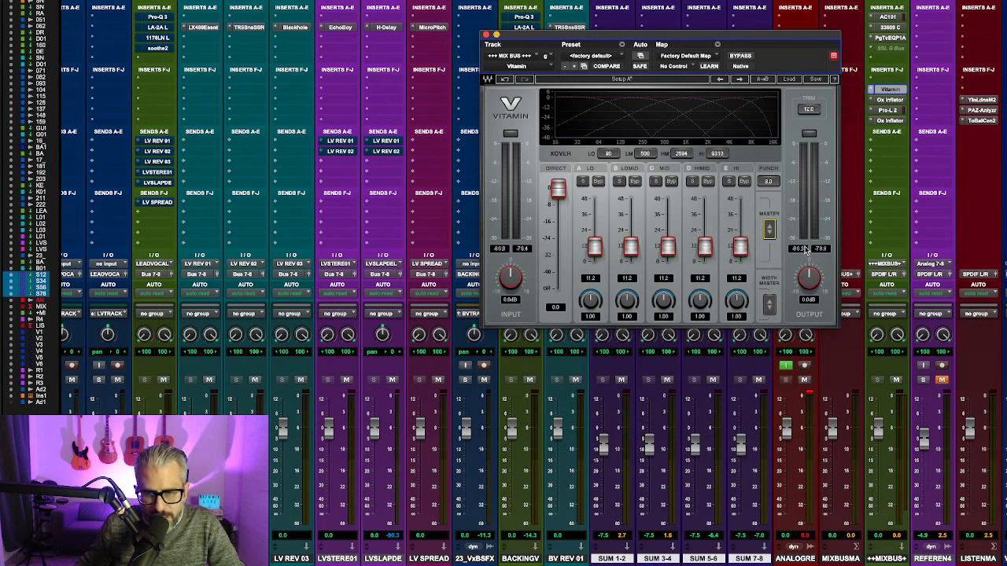
alt+click(769, 230)
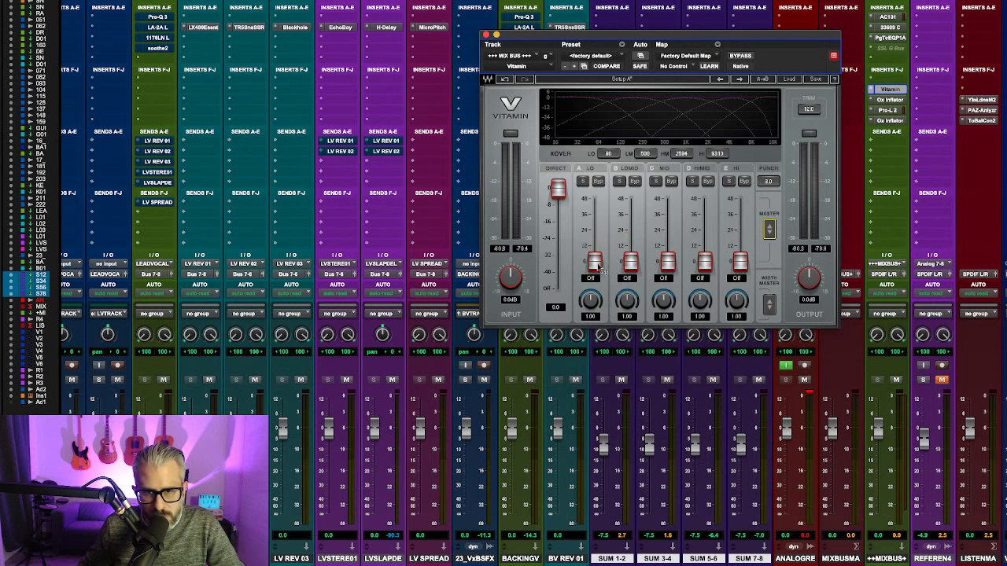
drag(595, 262, 630, 262)
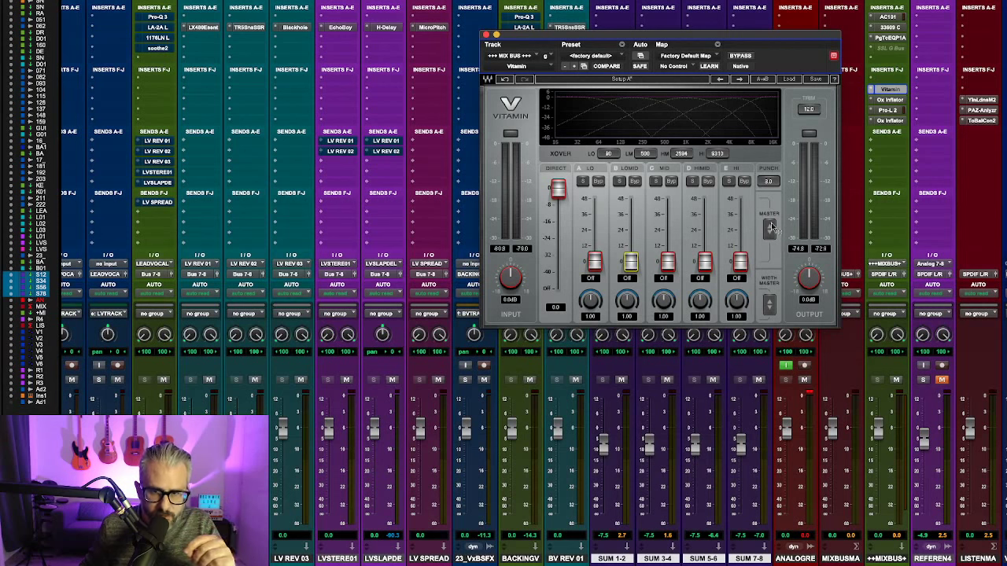
drag(772, 227, 770, 225)
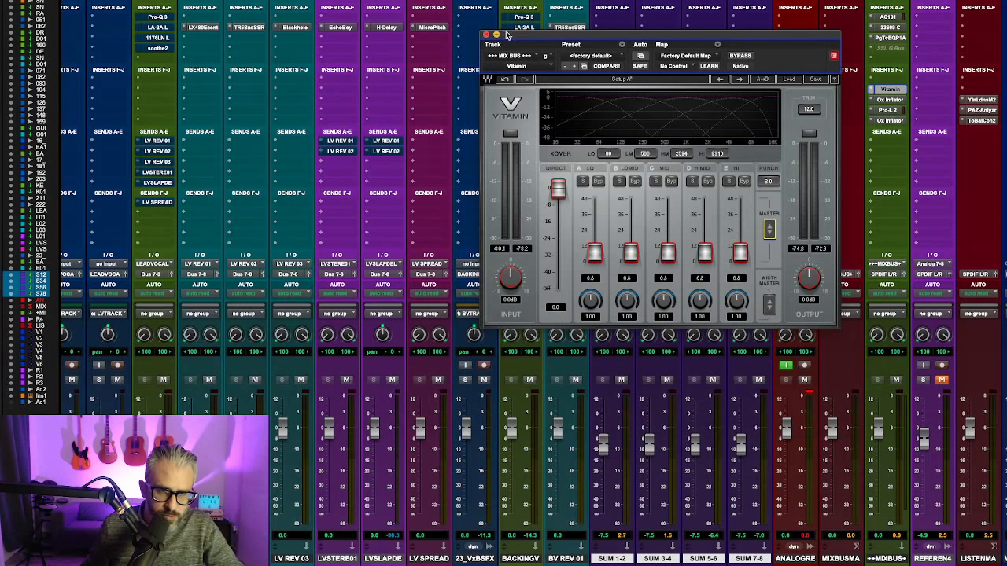
Step: Close Vitamin and remove it from the mix bus inserts
click(487, 36)
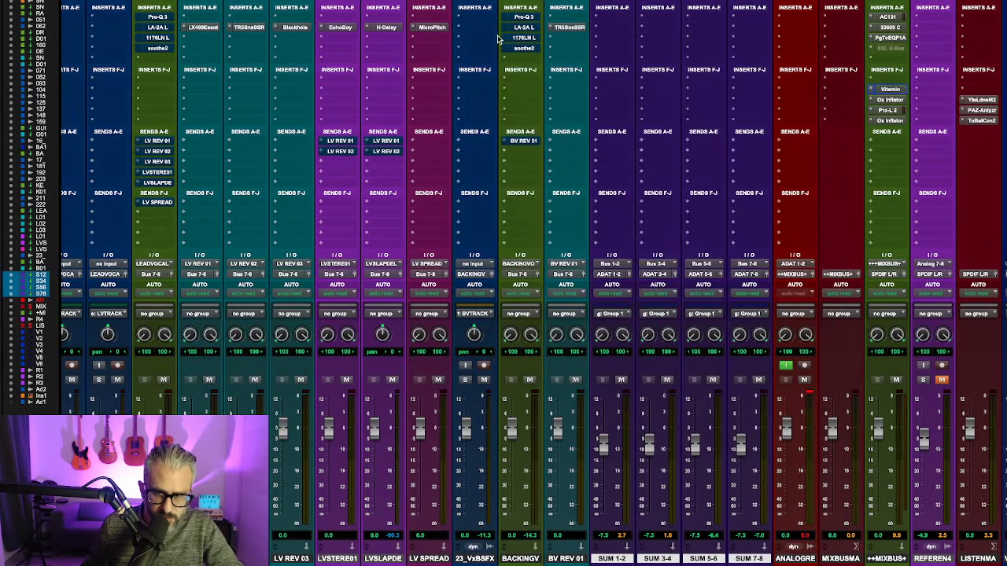
click(871, 92)
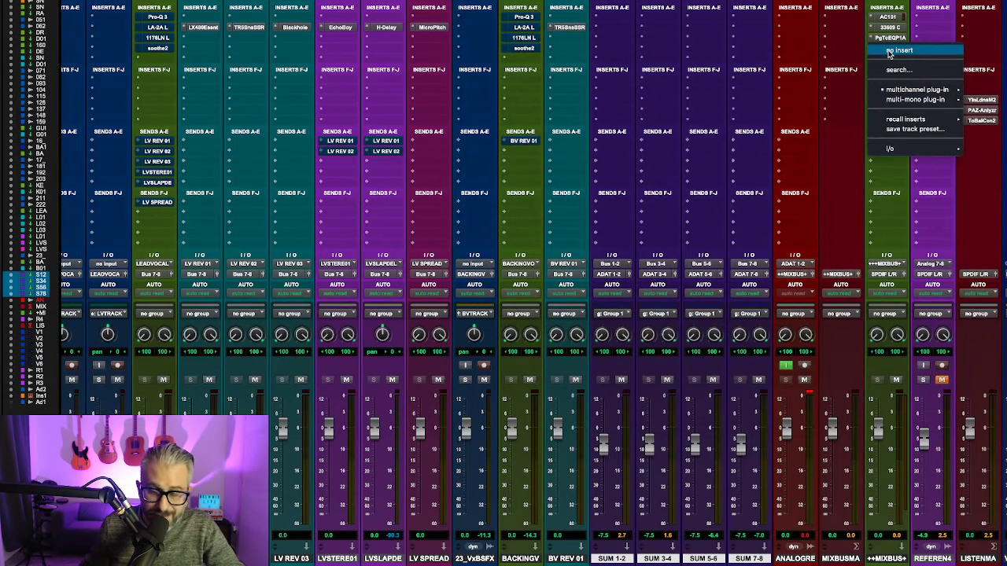
click(890, 52)
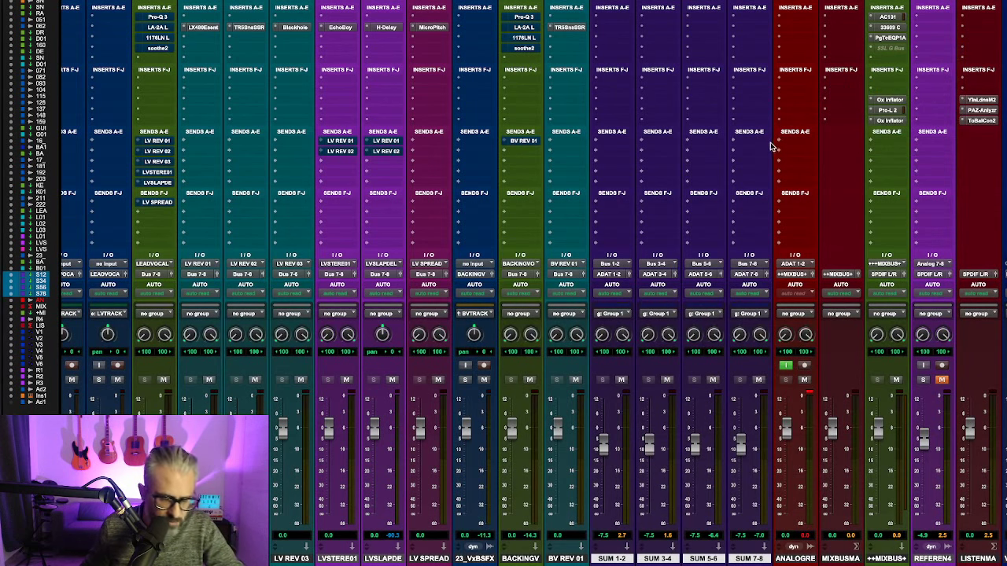
Step: Check the Need 73 Console EQ on the BASS bus while the mix plays, then close the plug-in
scroll(523, 189, left, 3)
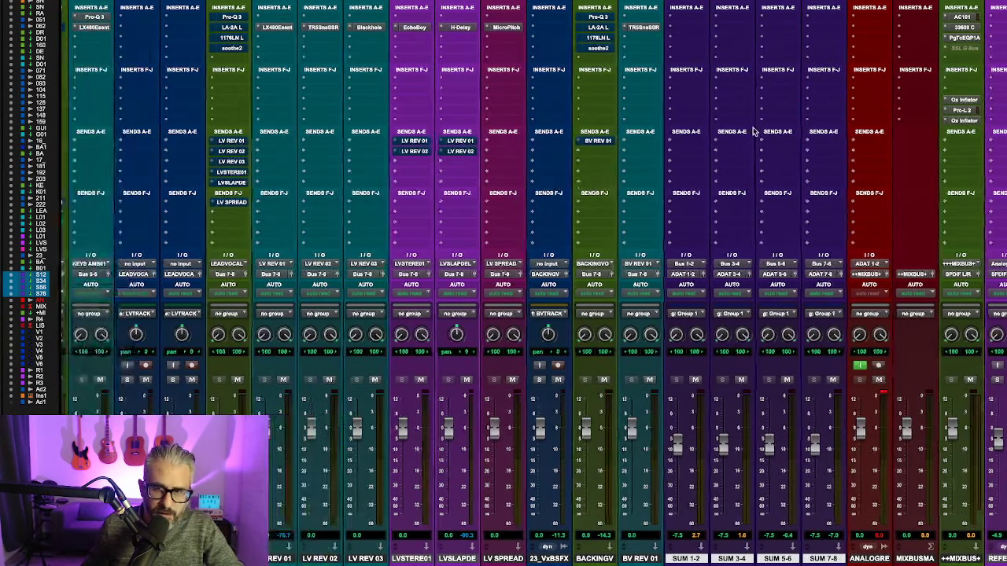
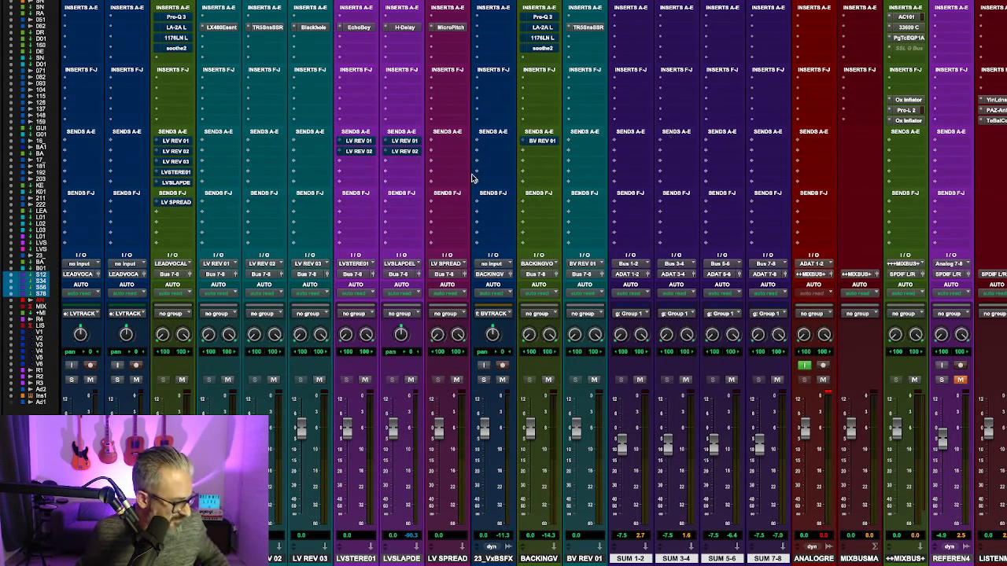
scroll(711, 378, left, 10)
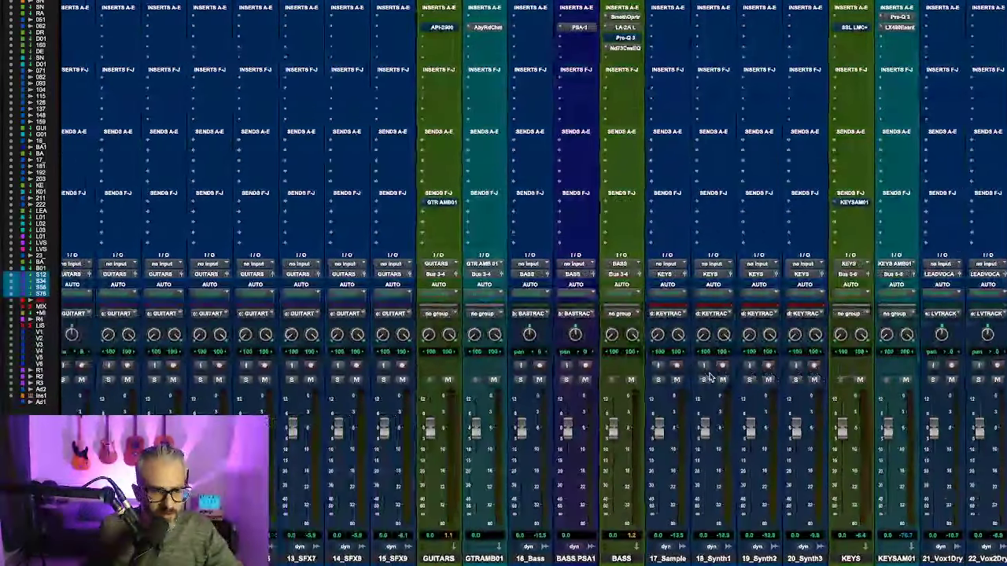
scroll(711, 377, left, 10)
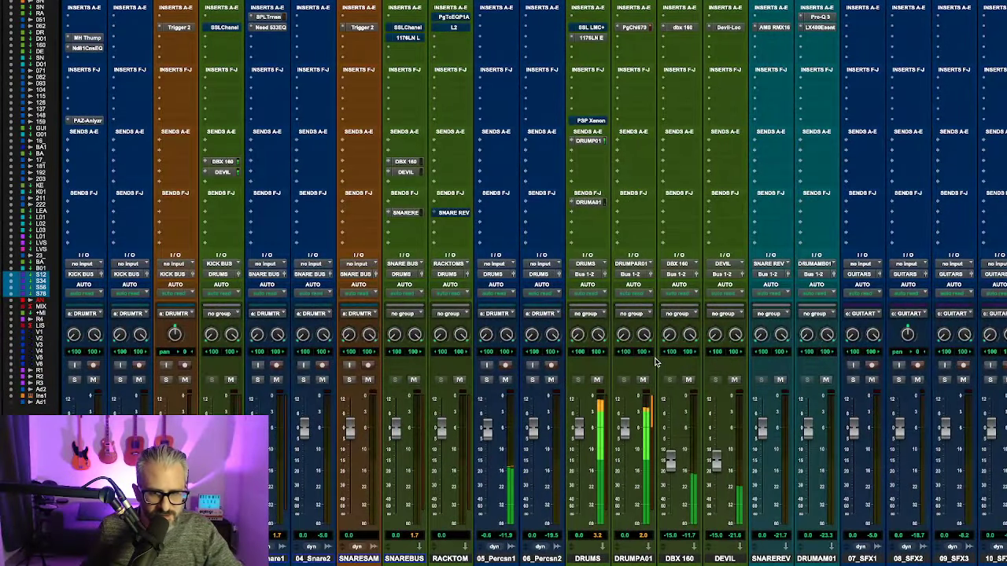
scroll(655, 362, right, 10)
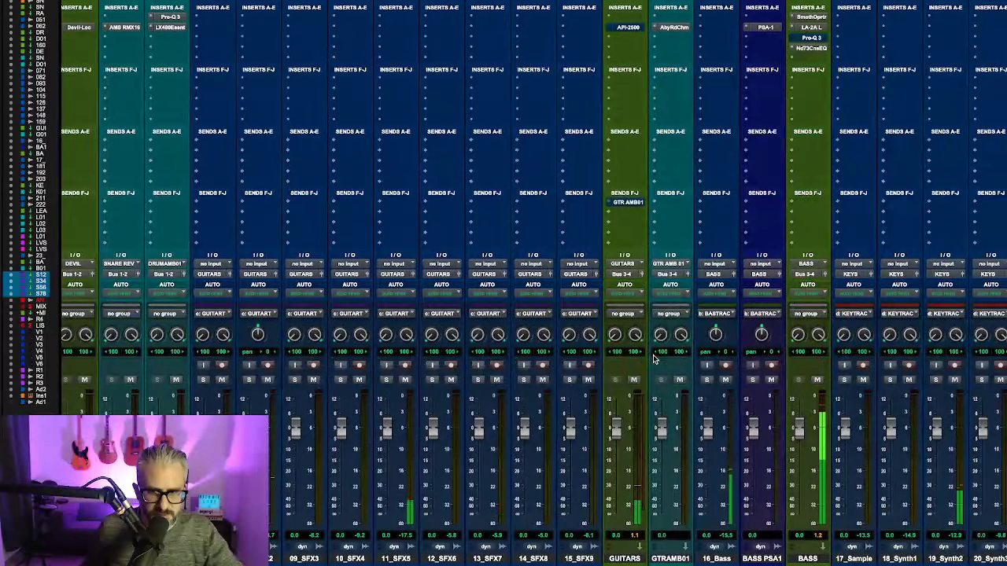
click(812, 48)
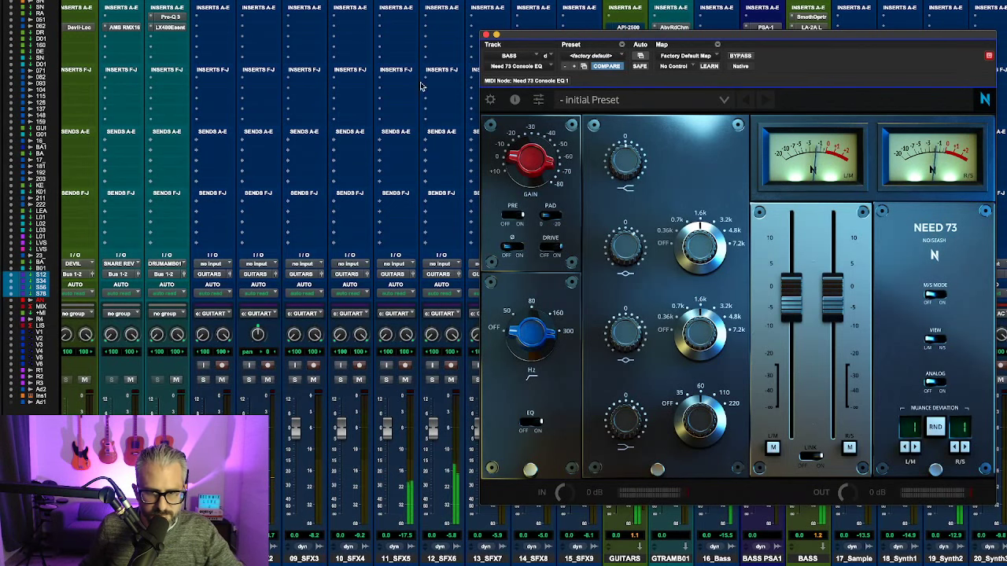
click(486, 35)
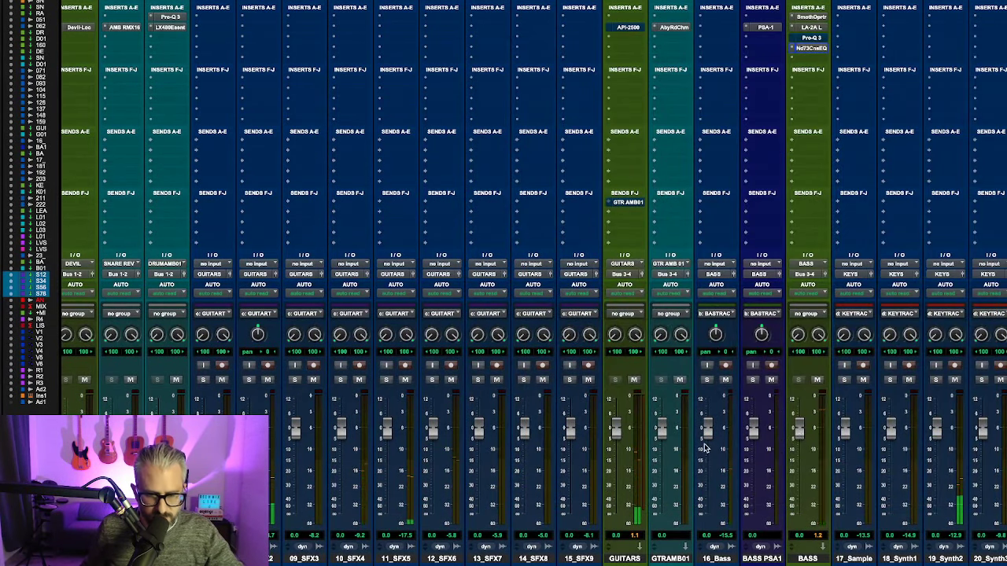
scroll(704, 449, right, 8)
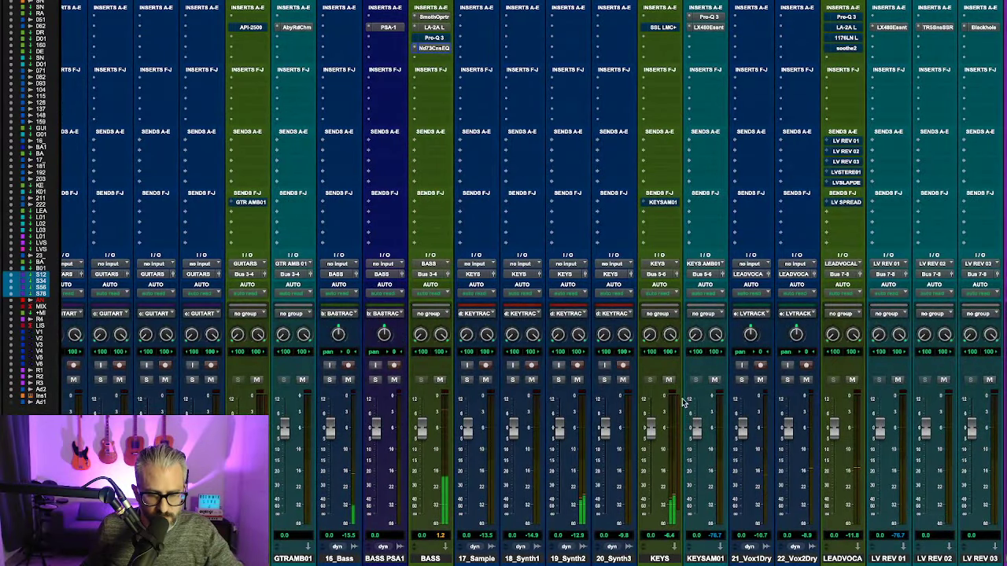
Step: Open the SSL G bus compressor on the mix bus, place its window clear of the bus meters and start playback
scroll(683, 402, right, 20)
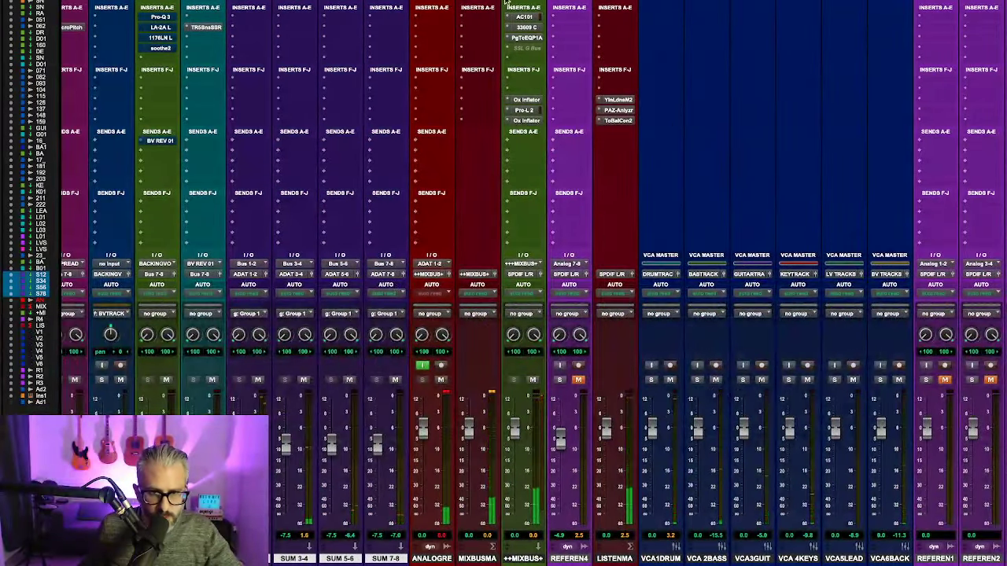
click(533, 51)
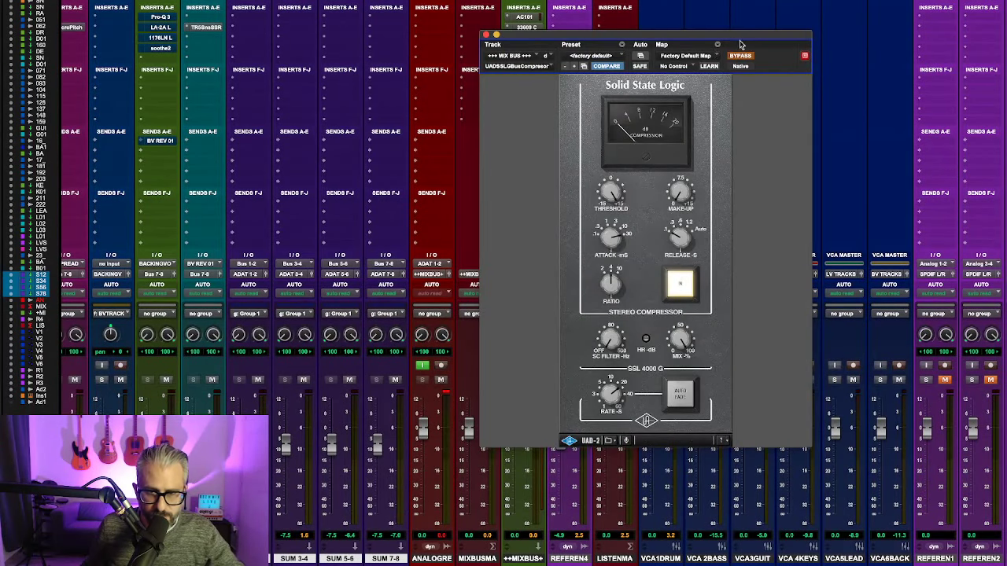
drag(733, 37, 473, 103)
scroll(726, 158, left, 3)
scroll(725, 159, left, 3)
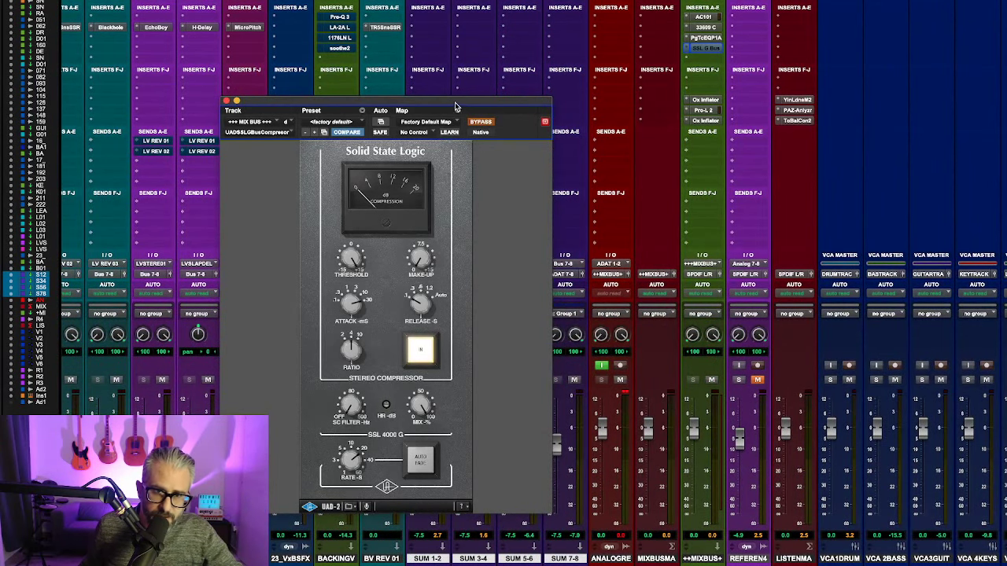
drag(456, 105, 540, 101)
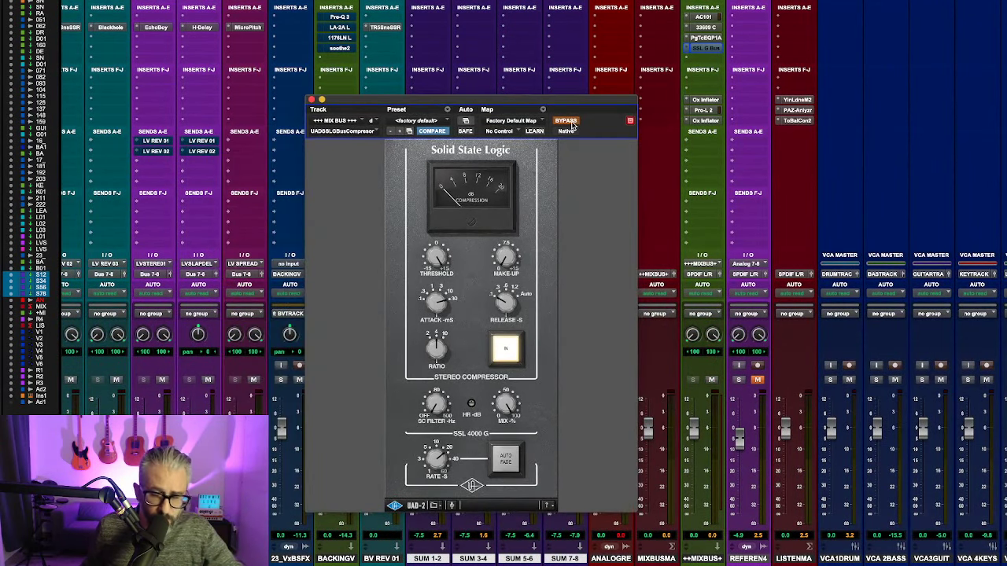
key(space)
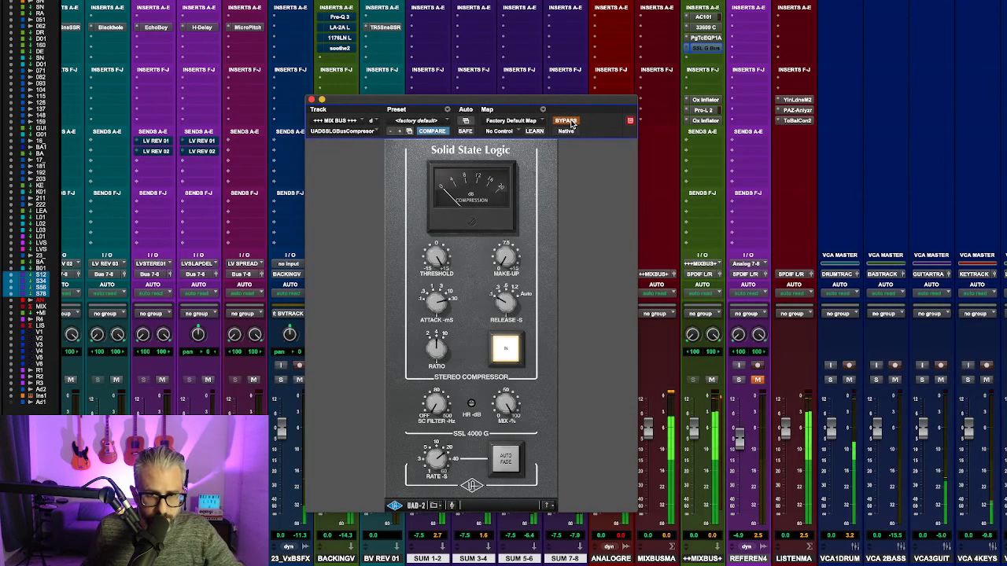
Step: Activate the SSL G bus compressor, lower its threshold and raise the make-up gain while comparing against the bypassed mix
click(566, 121)
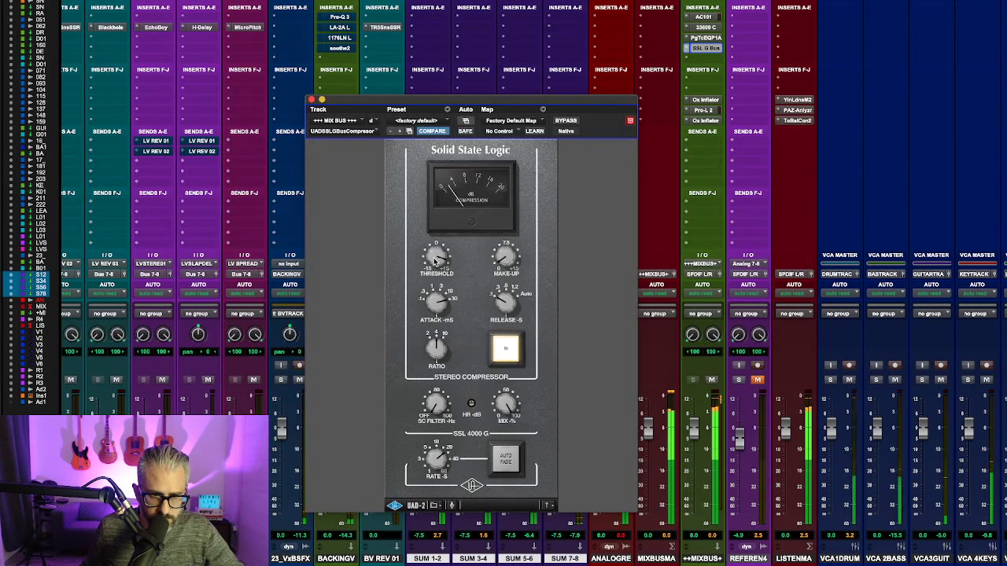
click(568, 121)
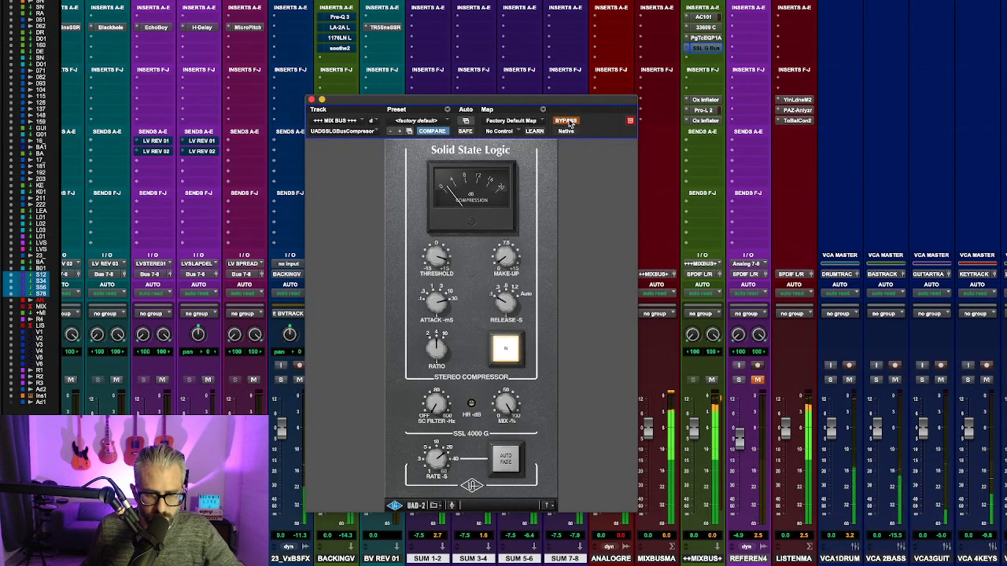
click(574, 121)
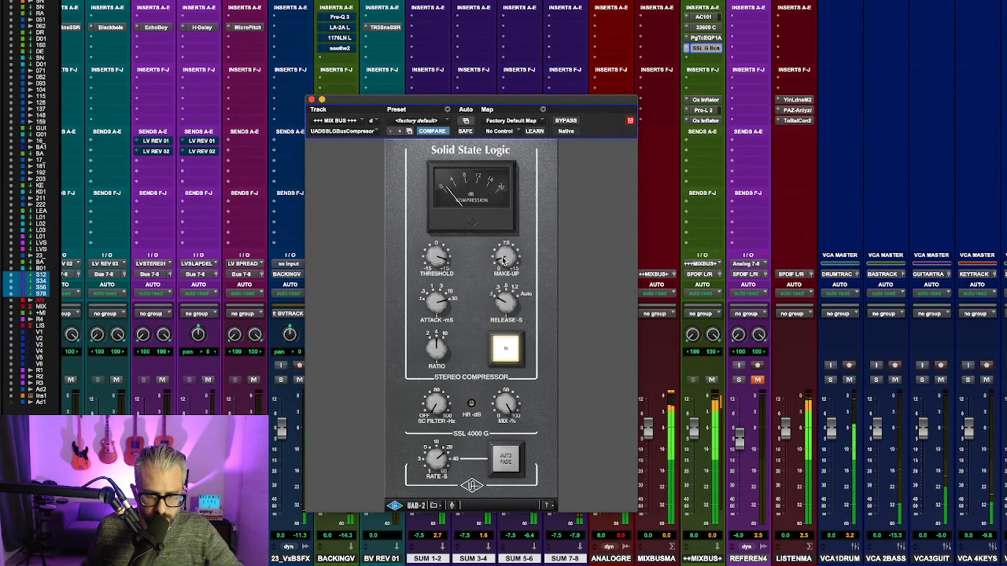
click(567, 121)
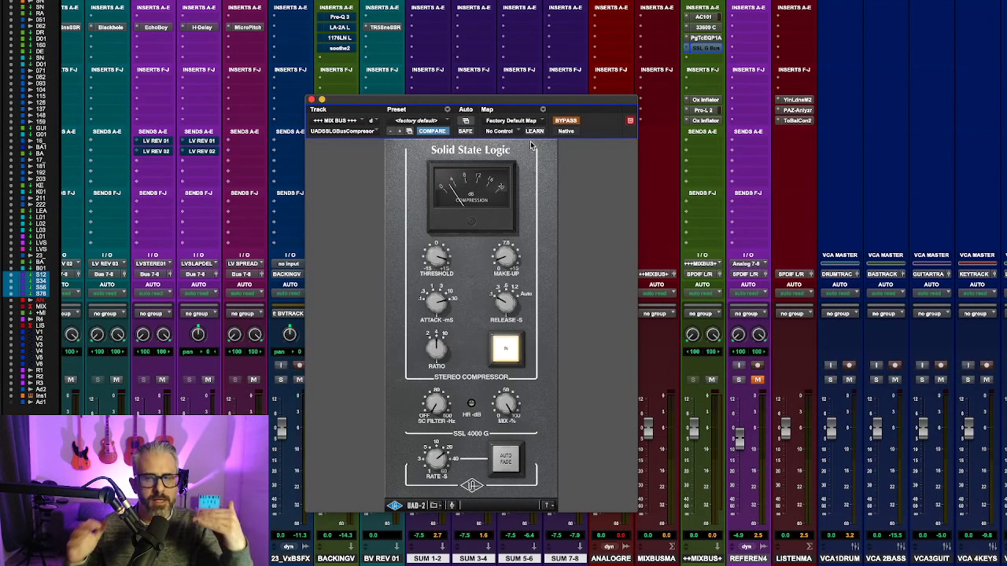
Step: Compare the mix with and without the bus compressor, leave it active and close its window
click(564, 120)
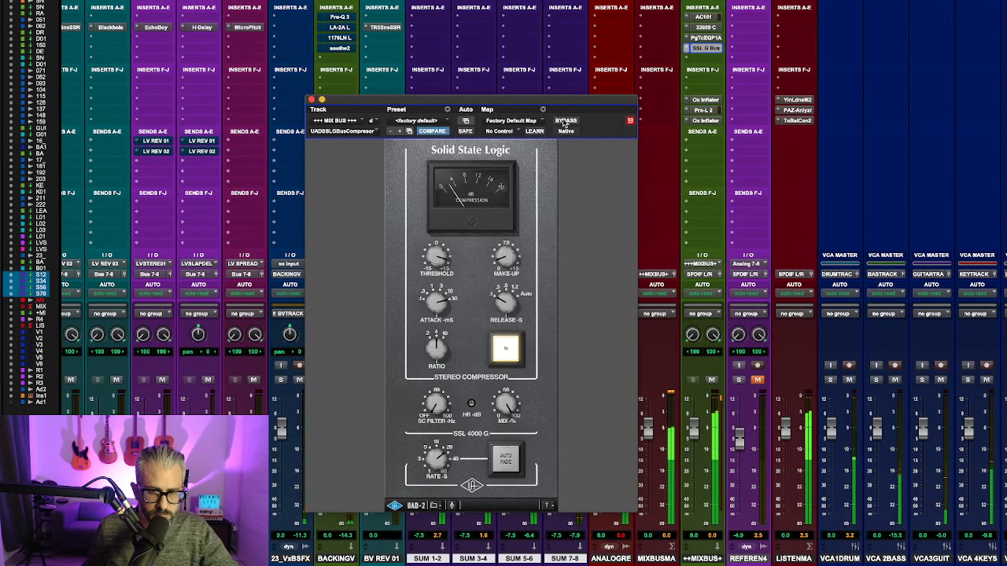
click(563, 121)
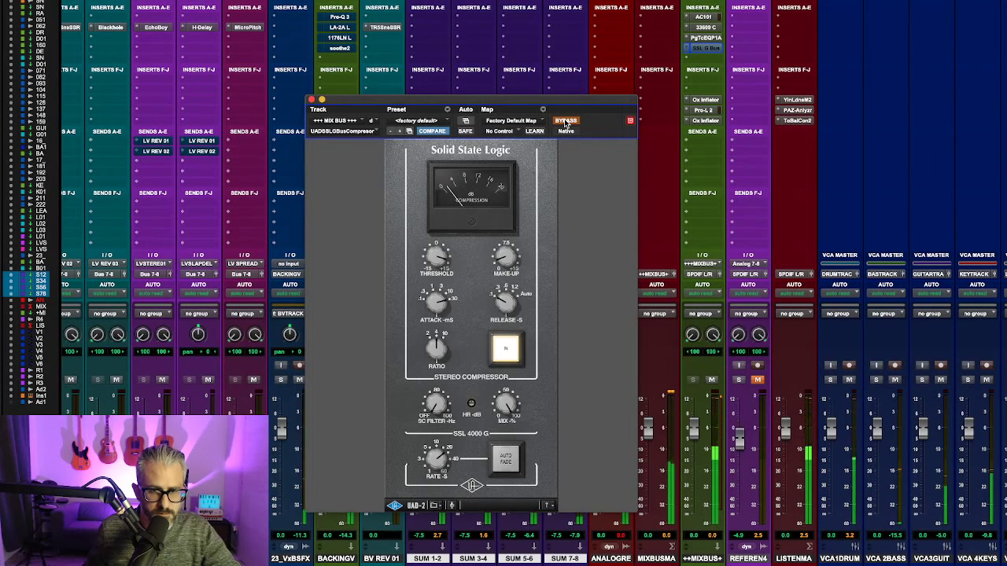
click(564, 120)
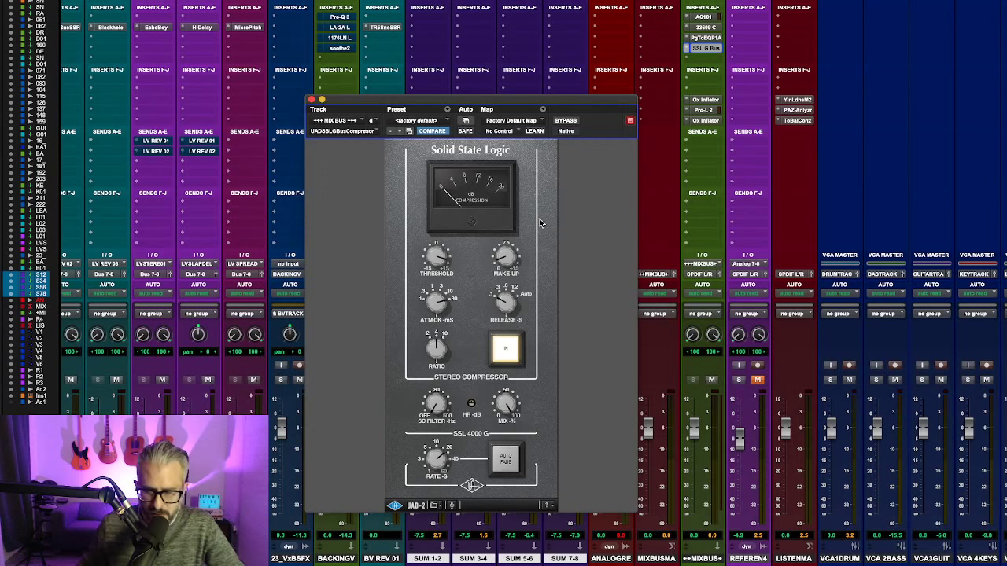
drag(556, 104, 625, 59)
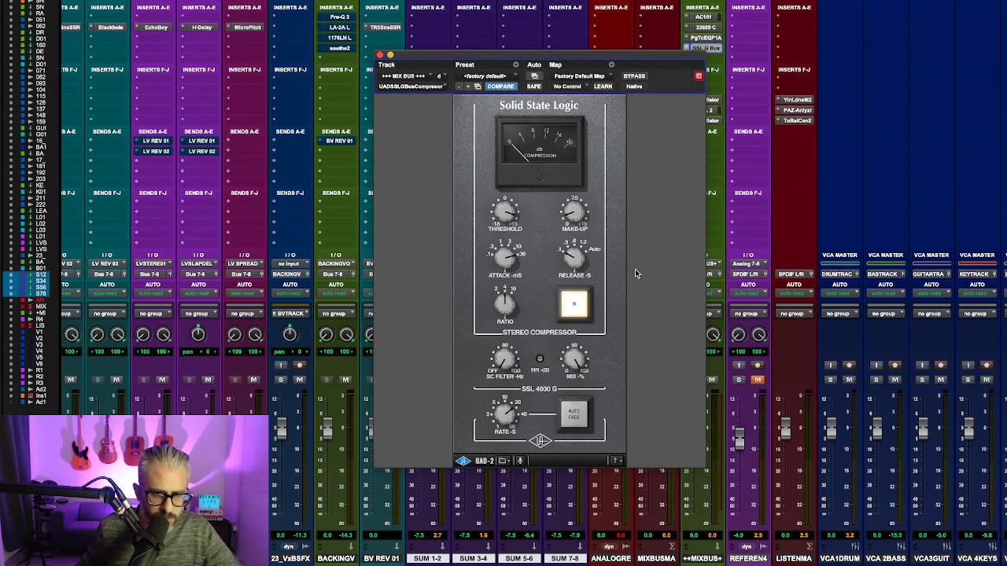
click(380, 55)
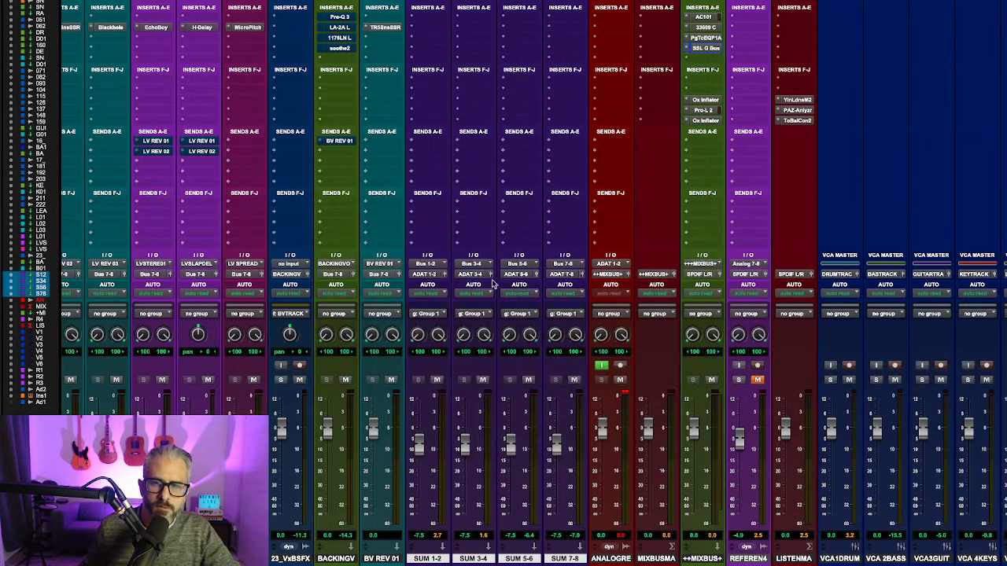
Step: Audition the 19_Synth2 track in solo during playback and clear the solo
scroll(485, 281, left, 15)
scroll(485, 281, left, 3)
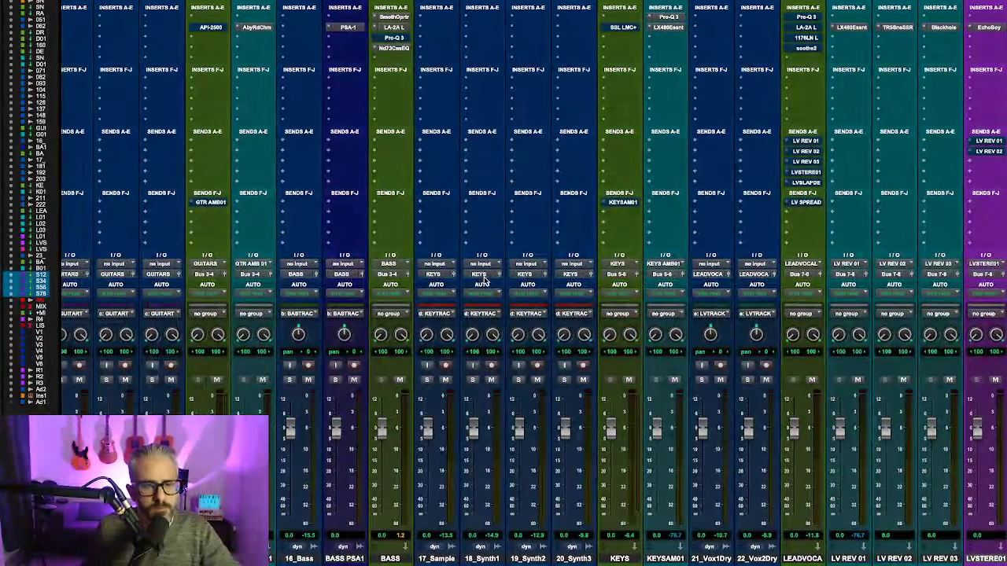
scroll(534, 335, left, 5)
scroll(534, 335, left, 4)
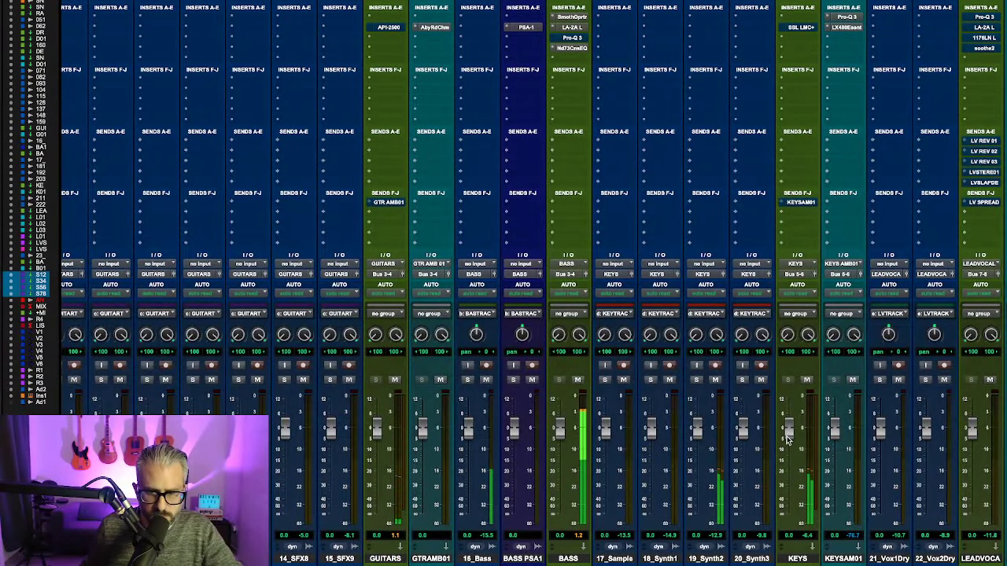
scroll(787, 440, left, 11)
scroll(787, 441, right, 11)
scroll(787, 441, right, 1)
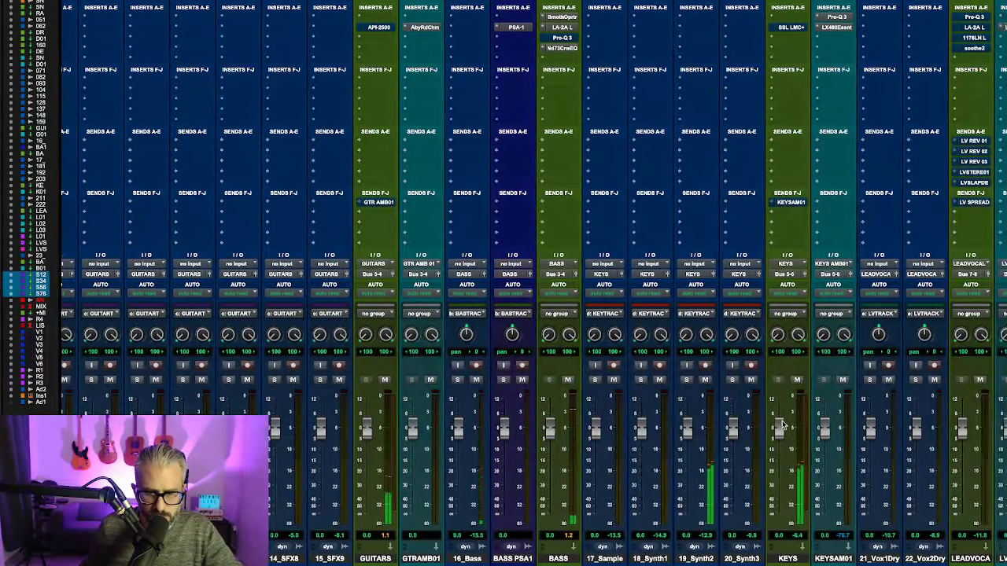
key(shift+s)
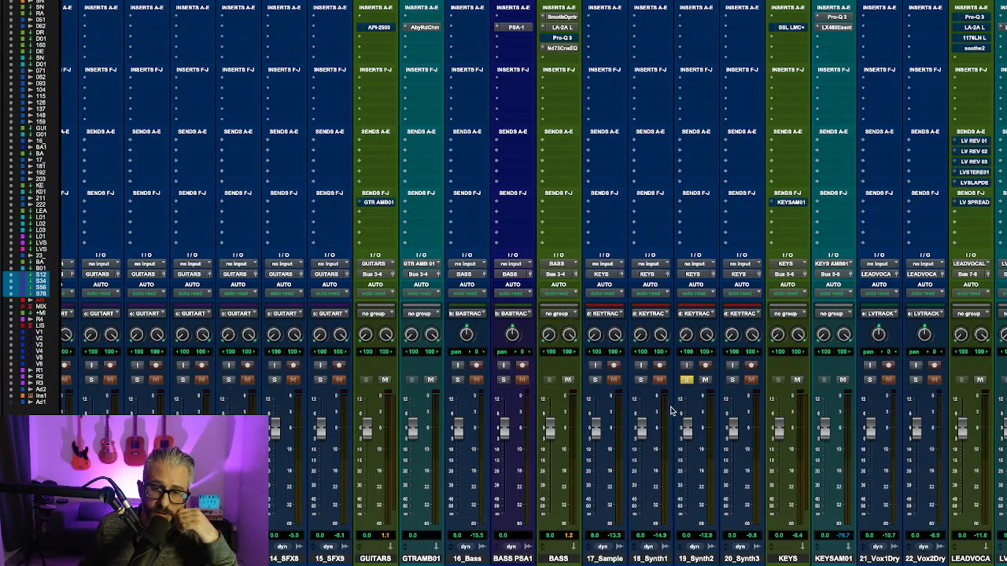
click(686, 380)
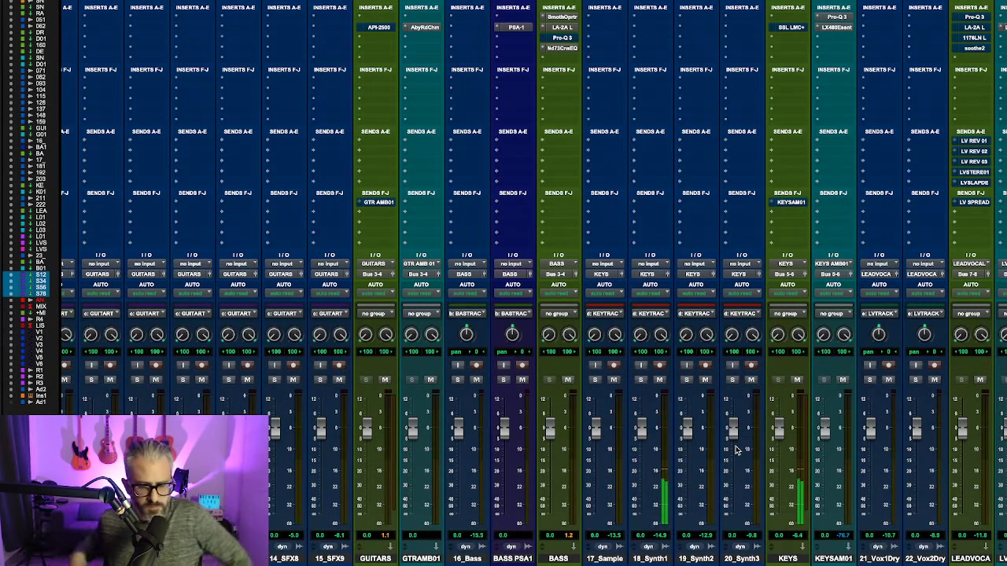
Step: Activate the SSL LMC+ compressor on the KEYS track, raise its input gain during playback and close the plug-in
scroll(781, 417, right, 4)
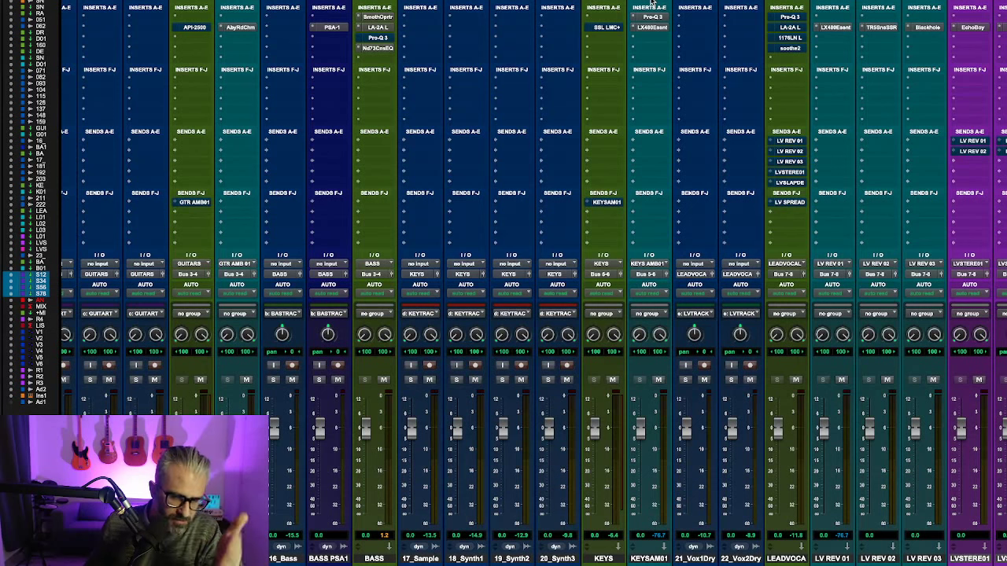
click(605, 28)
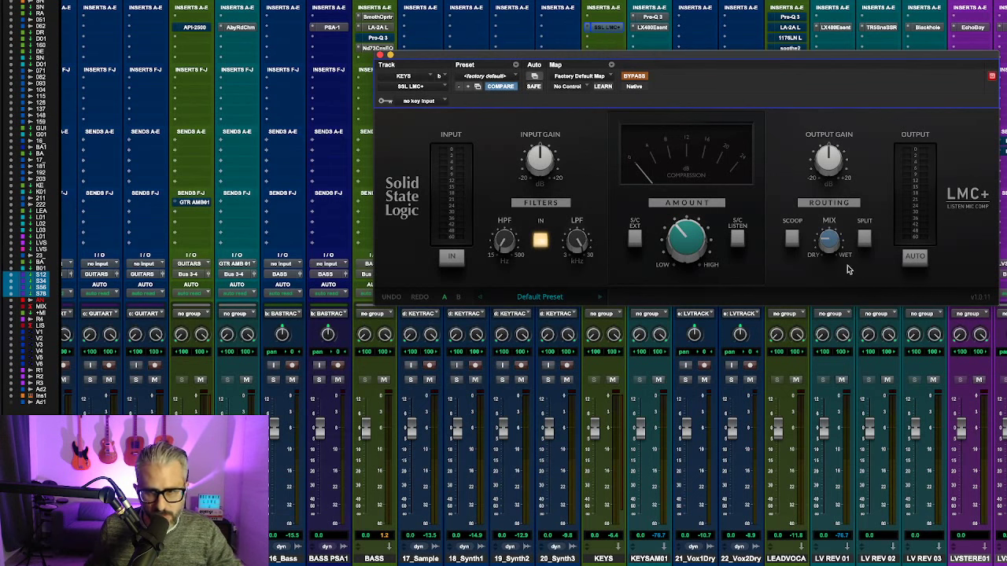
mouse_move(836, 241)
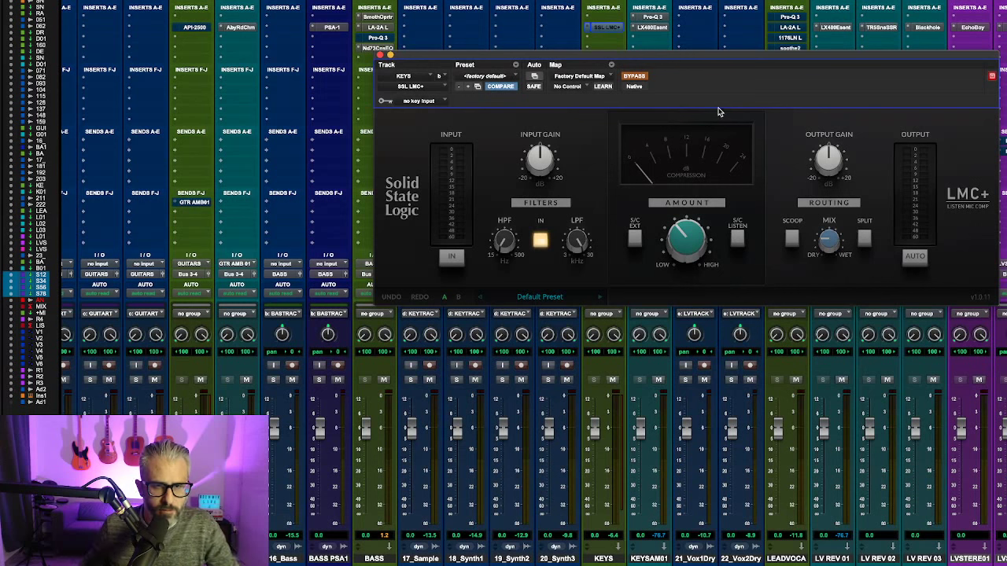
click(642, 78)
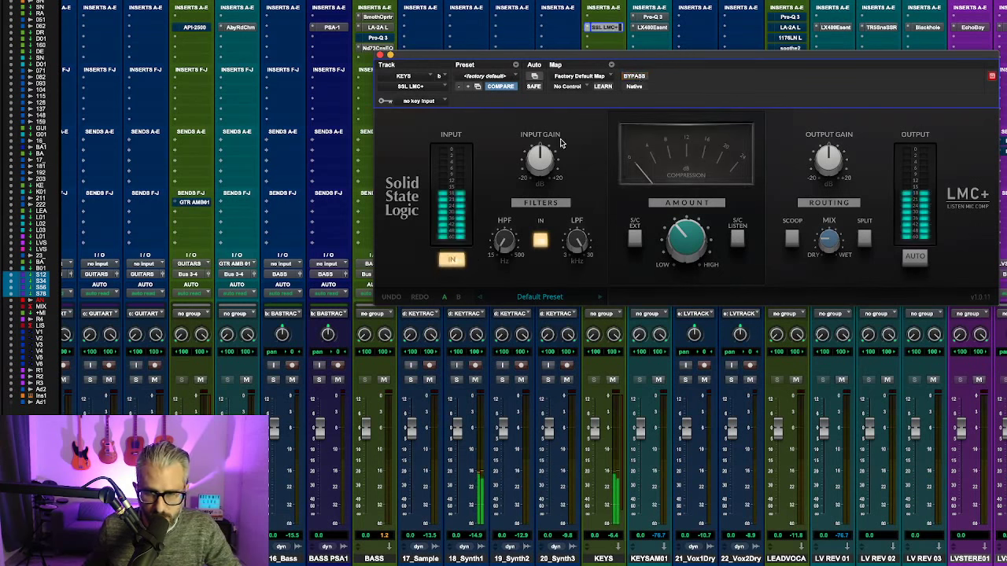
mouse_move(538, 160)
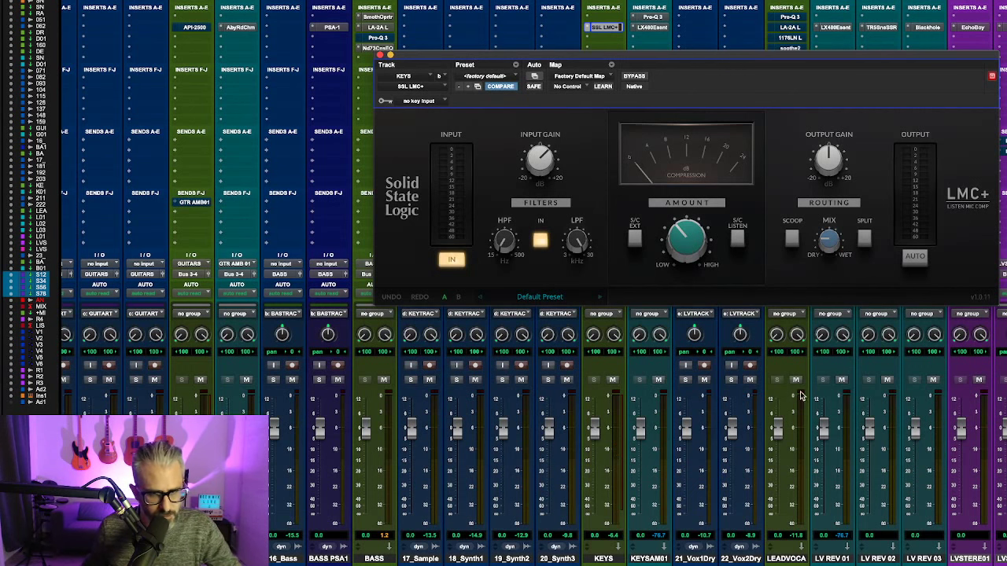
key(space)
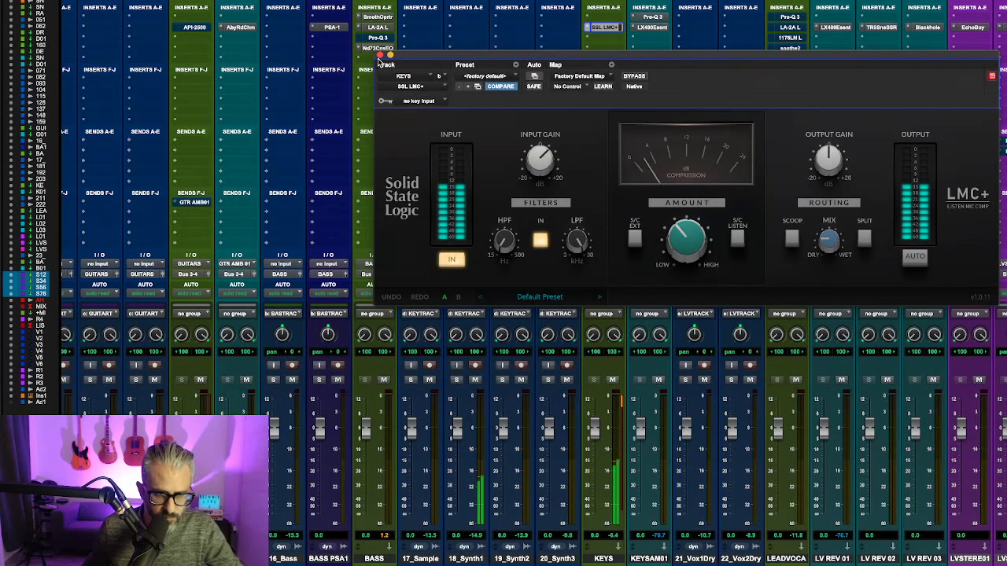
click(380, 56)
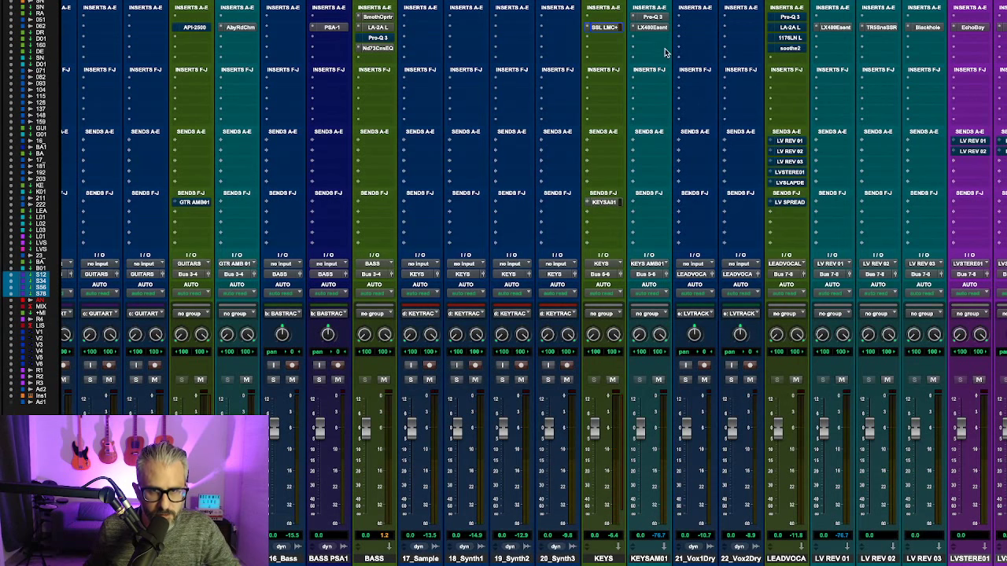
Step: Inspect the LX480 Essentials reverb and the Pro-Q 3 low-cut settings on the KEYS AMB 01 track
click(650, 28)
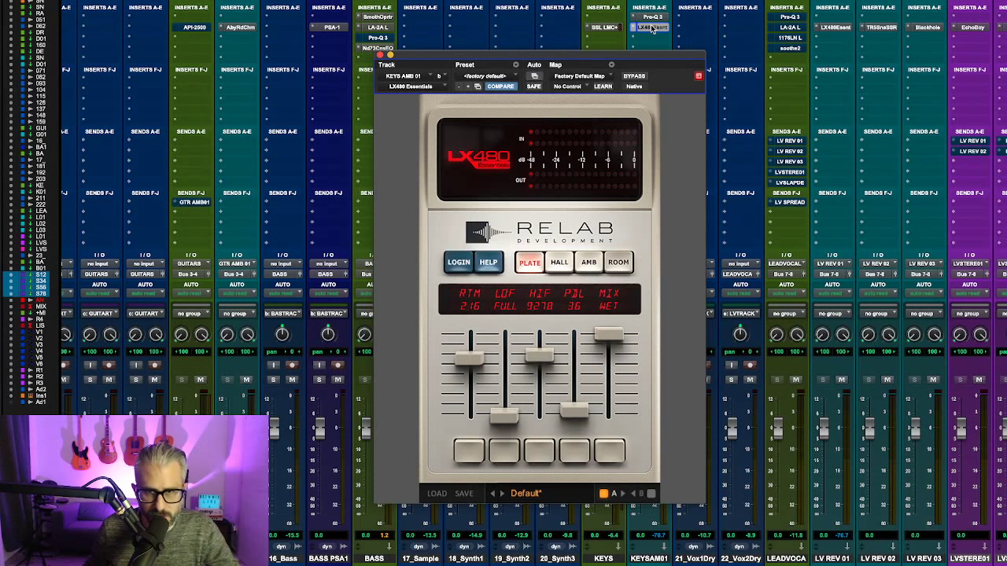
click(651, 28)
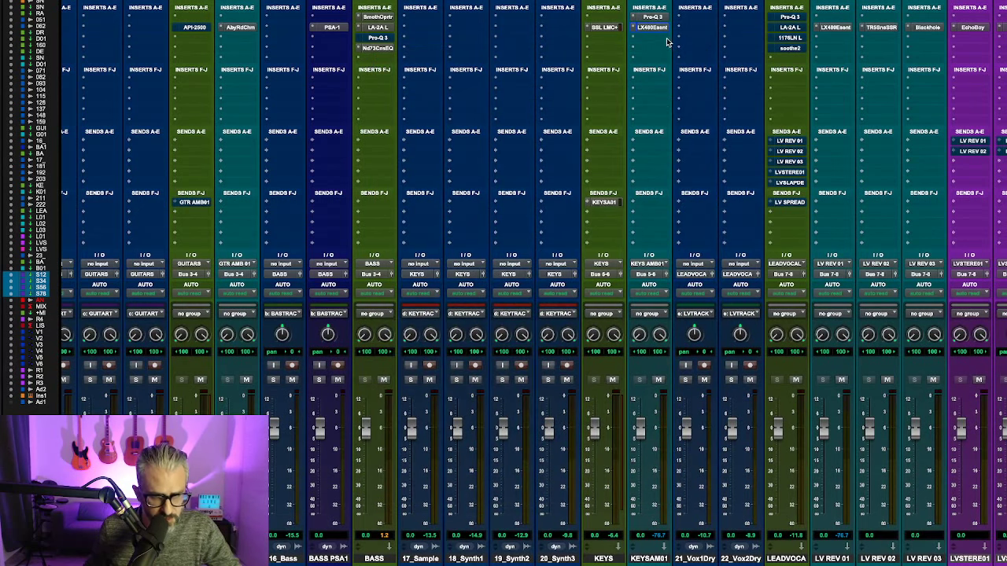
click(657, 17)
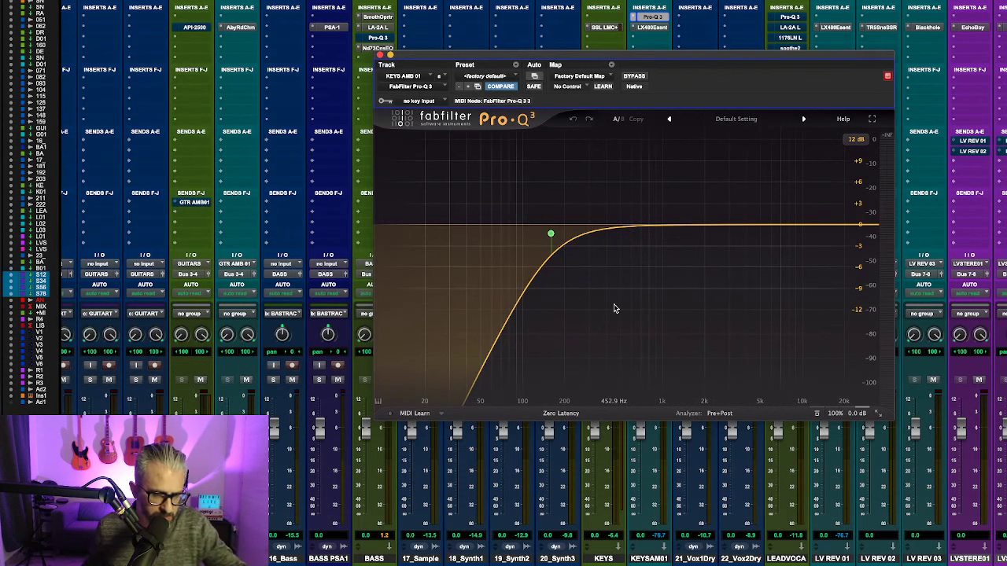
click(380, 55)
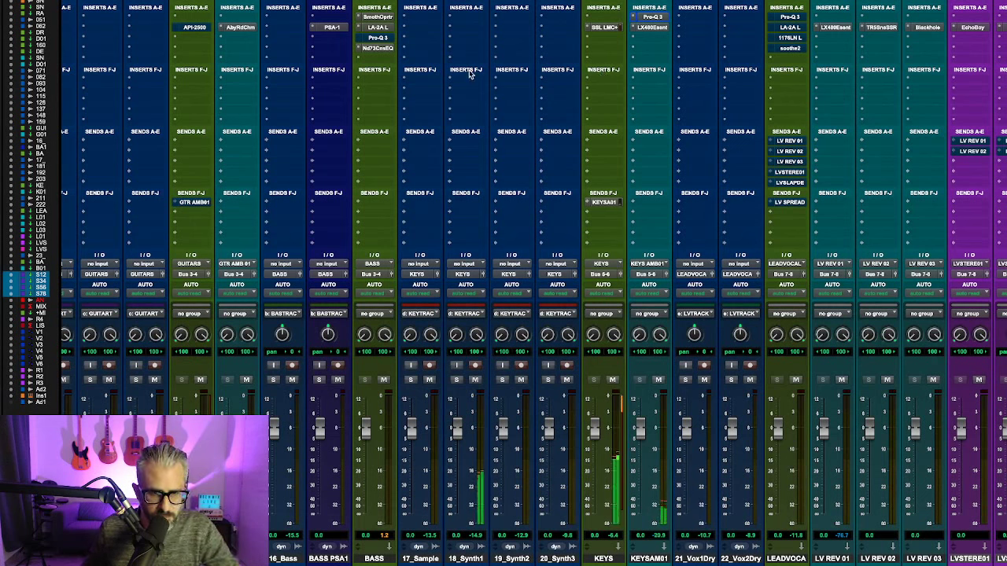
Step: Insert the stereo SPL Vitalizer MK2-T on the 18_Synth1 track and move its window below the track inserts
click(469, 30)
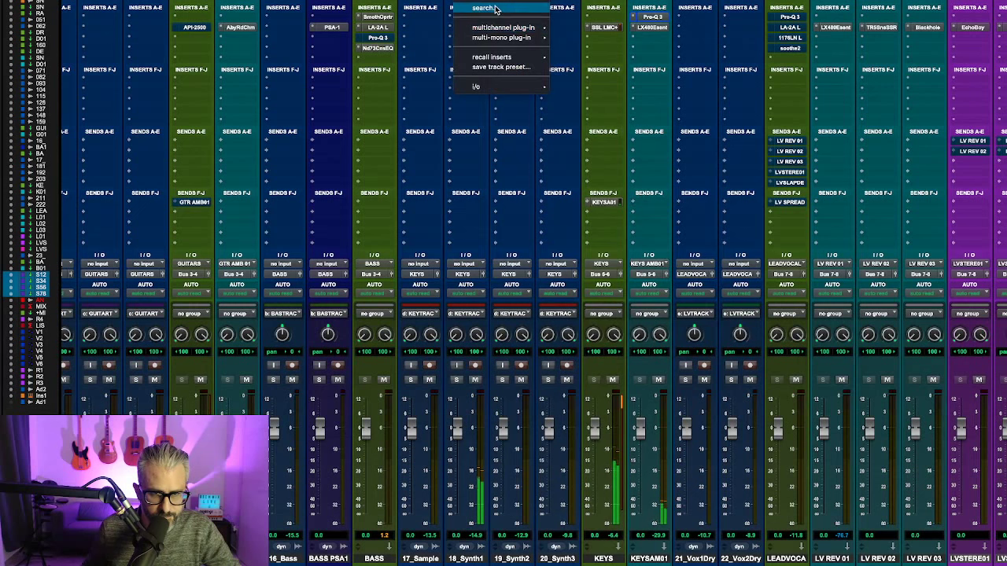
click(498, 9)
click(498, 16)
text(vit)
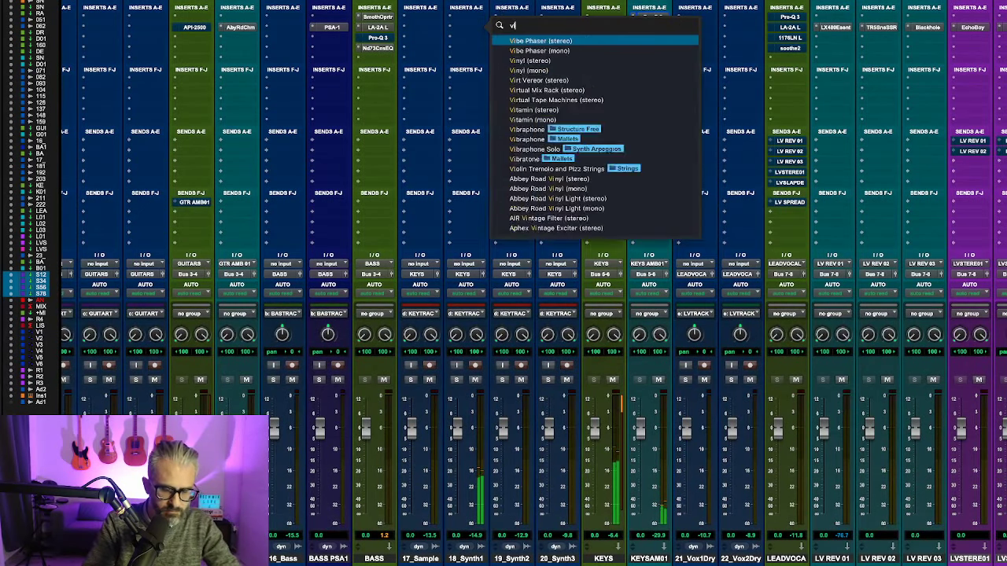
key(Down)
key(Down)
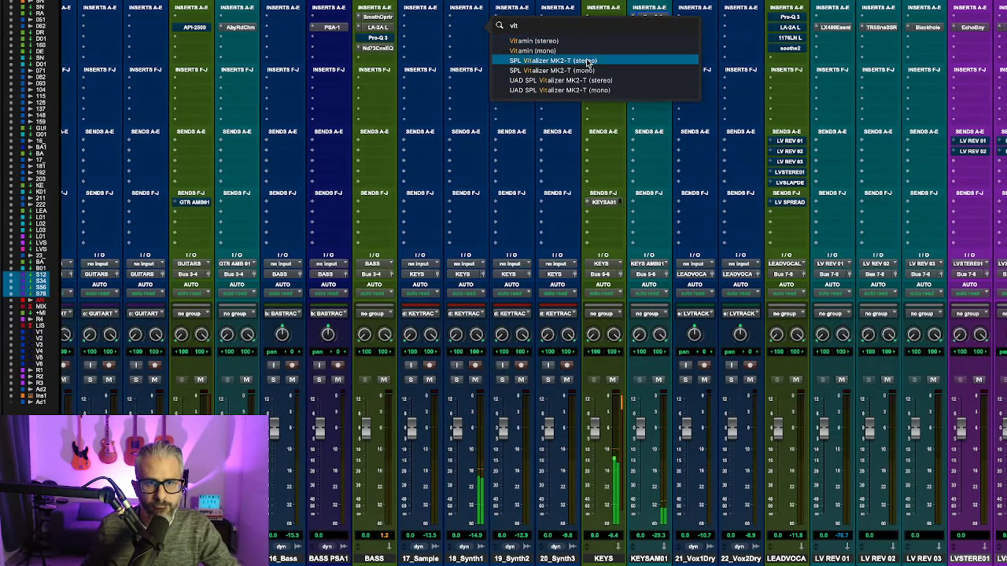
key(Return)
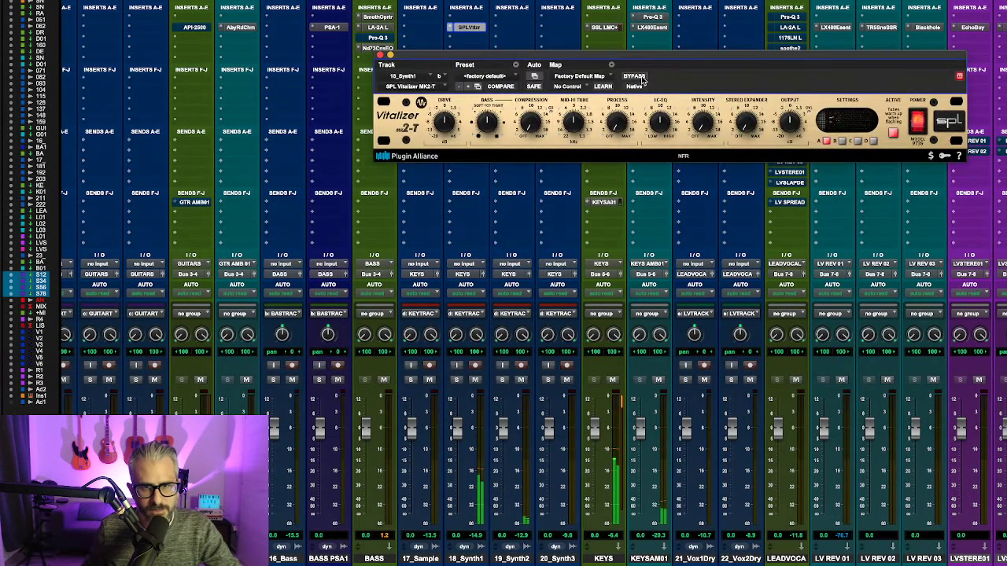
drag(669, 59, 579, 124)
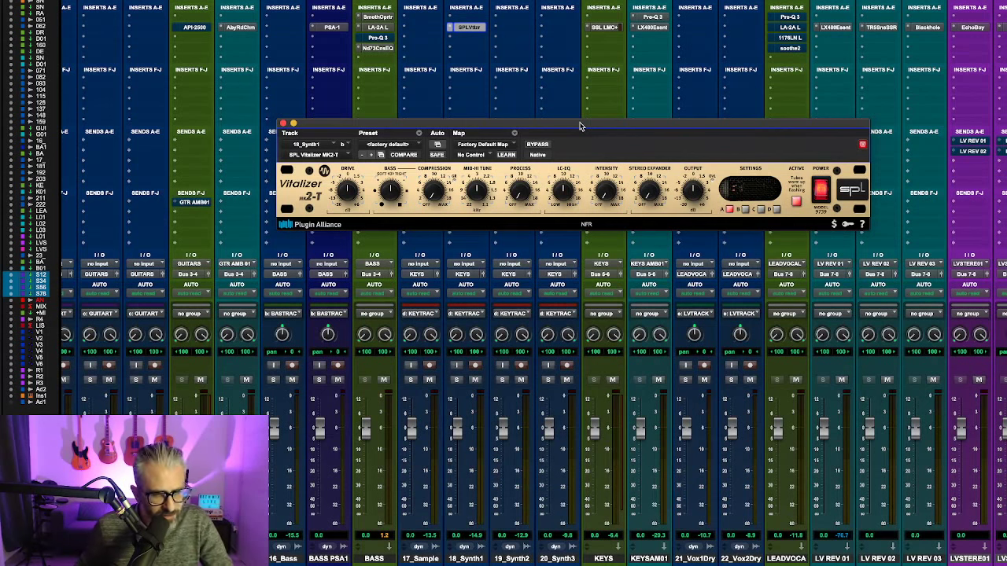
Step: Raise the Vitalizer's stereo expander on 18_Synth1 during playback, fine-tune its width and compare it with the plug-in bypassed
drag(580, 125, 599, 80)
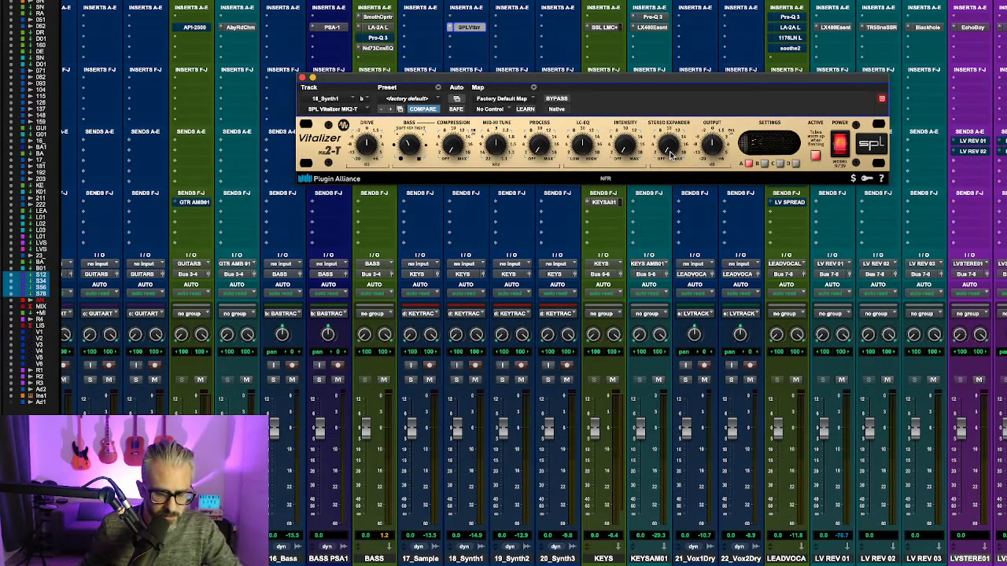
key(space)
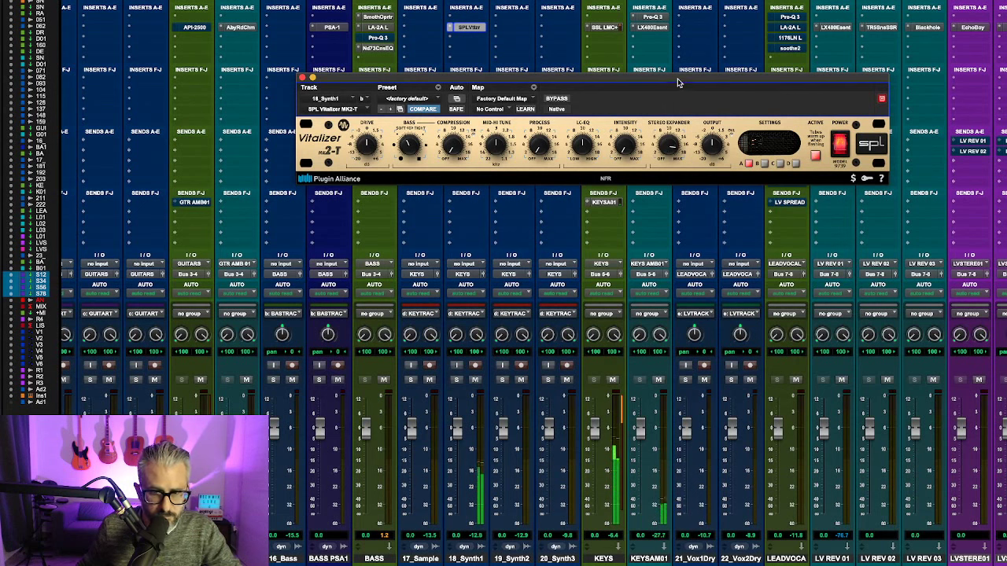
click(557, 98)
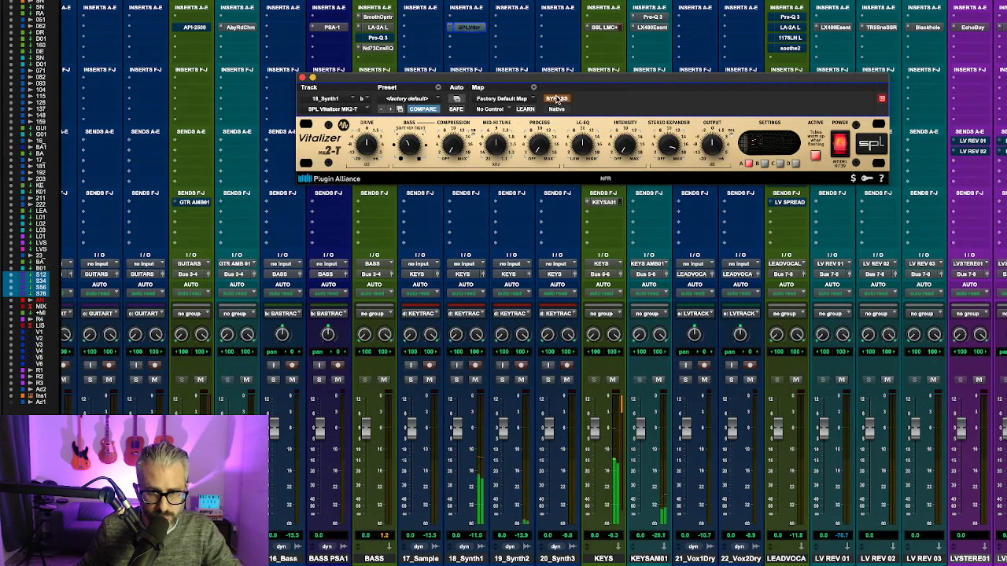
click(556, 99)
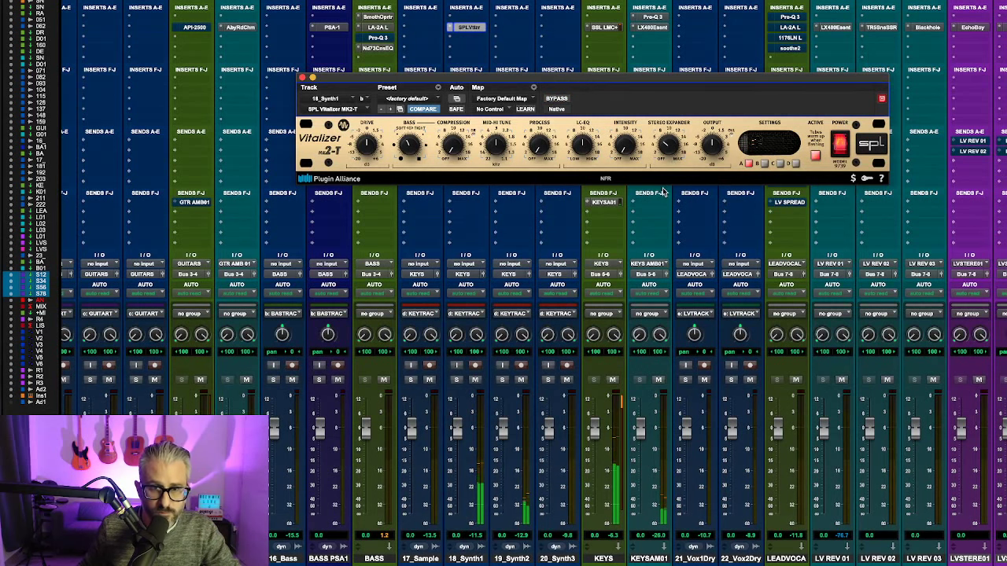
click(564, 101)
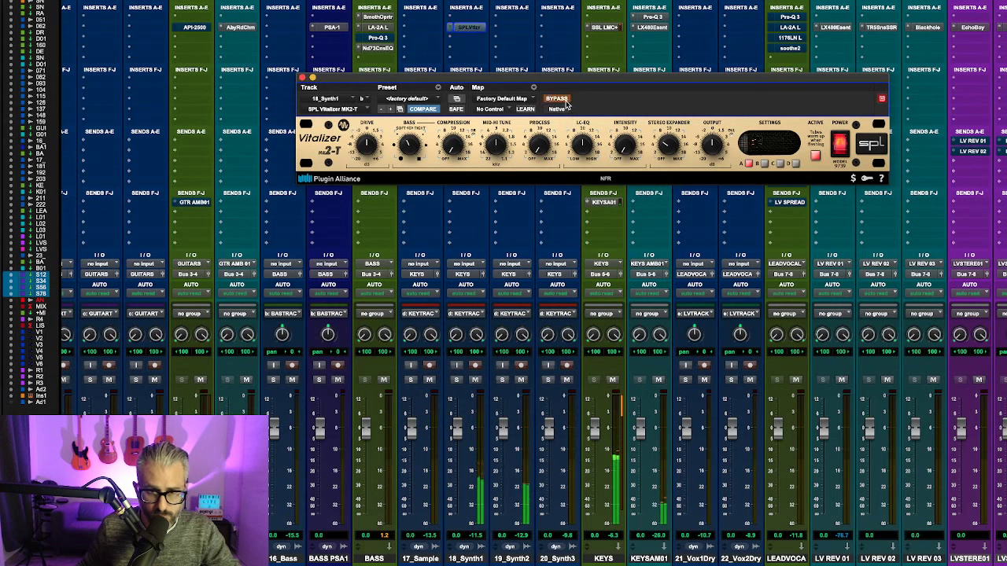
click(564, 100)
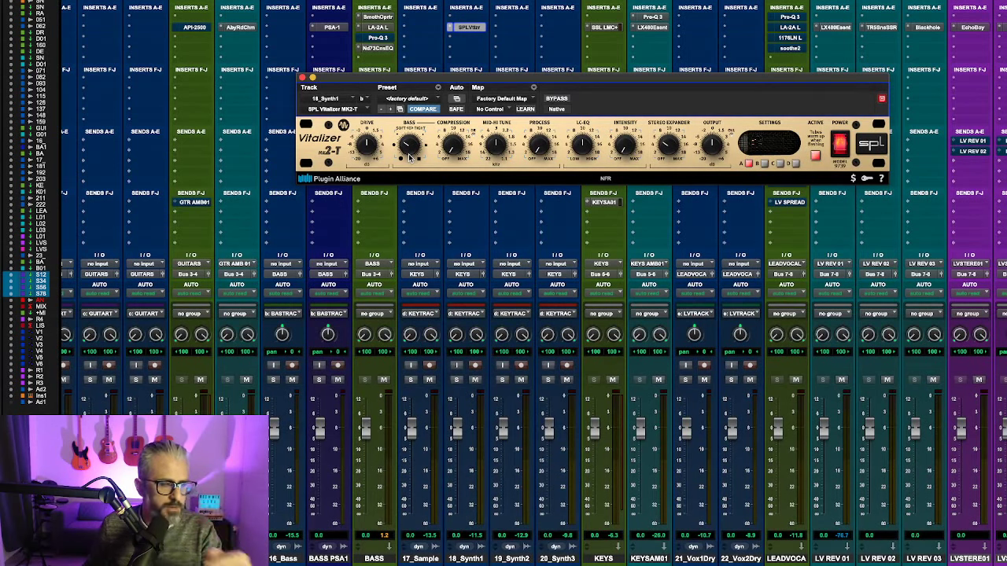
Step: Shape the 18_Synth1 tone with the Vitalizer's bass, mid-hi tune, process, LC-EQ and intensity controls
drag(409, 157, 414, 168)
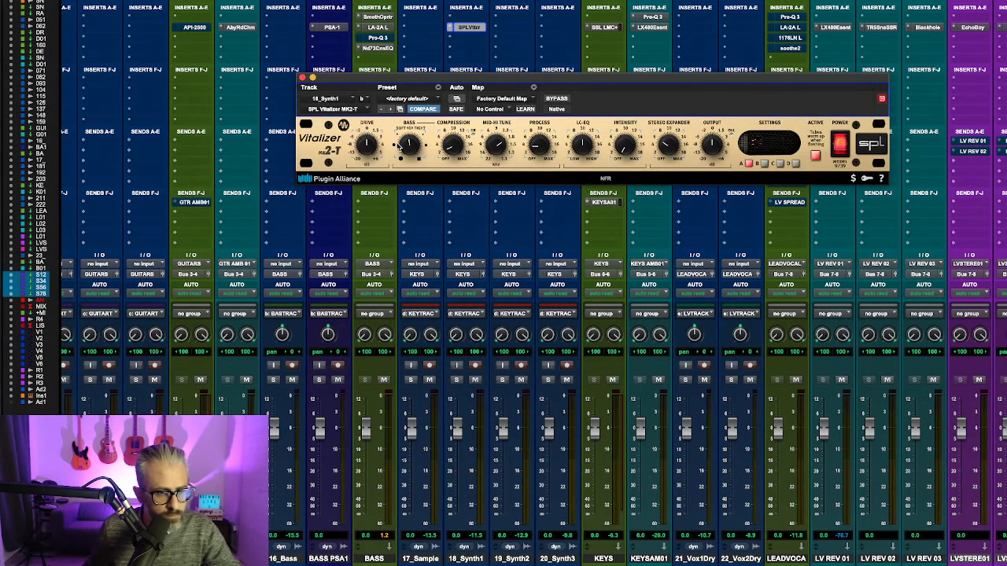
key(space)
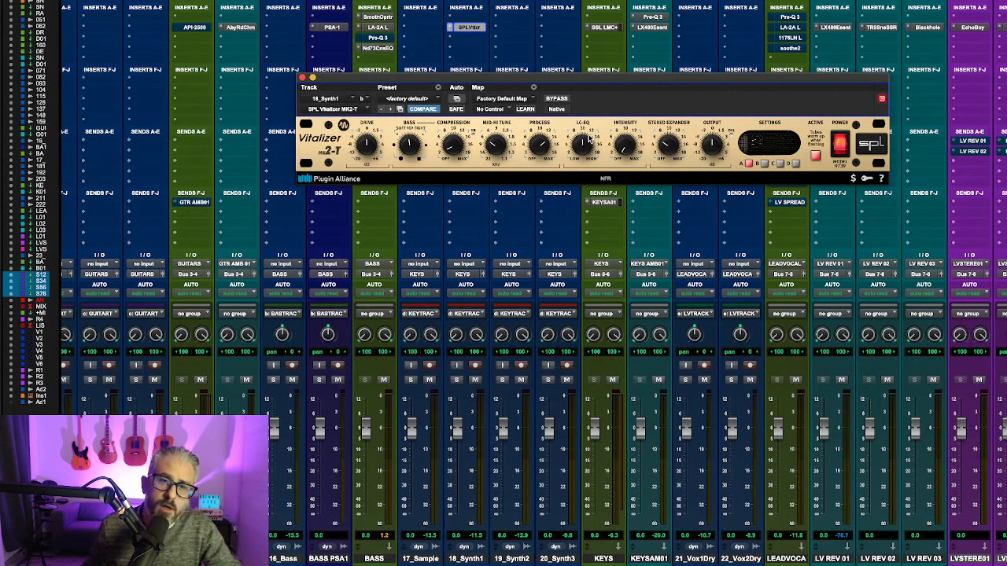
mouse_move(585, 142)
mouse_down()
mouse_move(585, 184)
mouse_move(598, 131)
mouse_move(587, 174)
mouse_move(583, 155)
mouse_up()
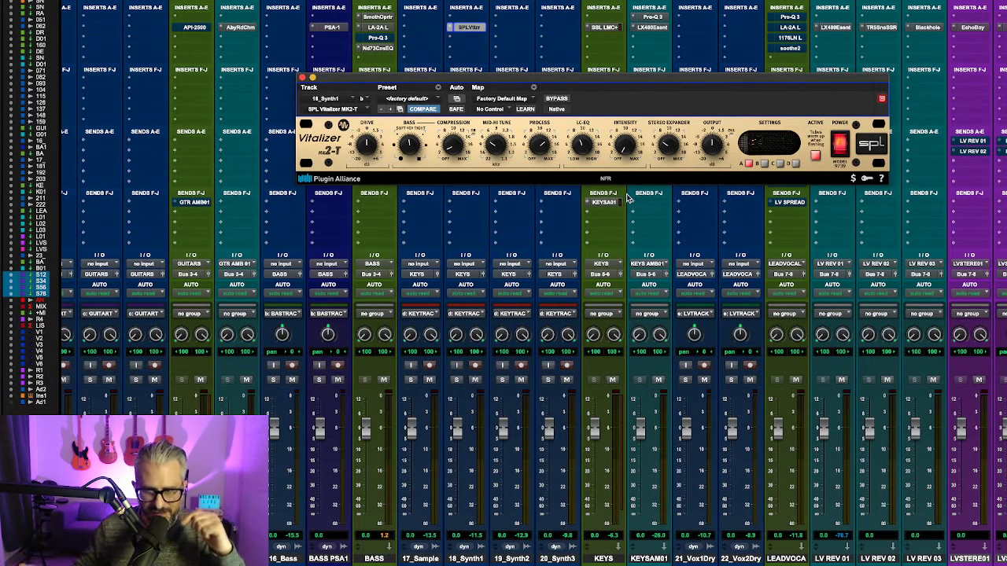
Step: Compare 18_Synth1 with and without the Vitalizer during playback, trim its output slightly, and close the plug-in with processing active
key(space)
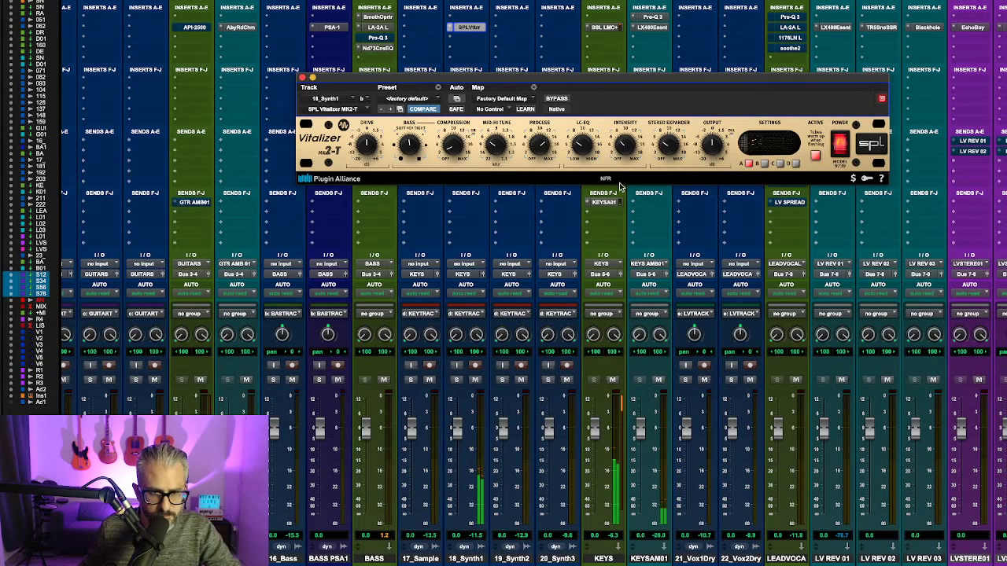
click(559, 100)
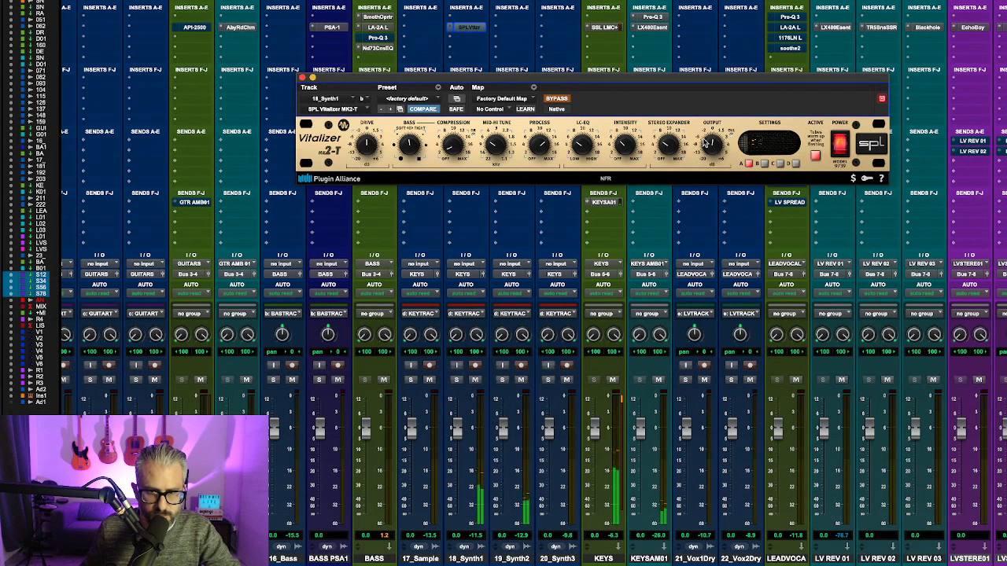
click(568, 102)
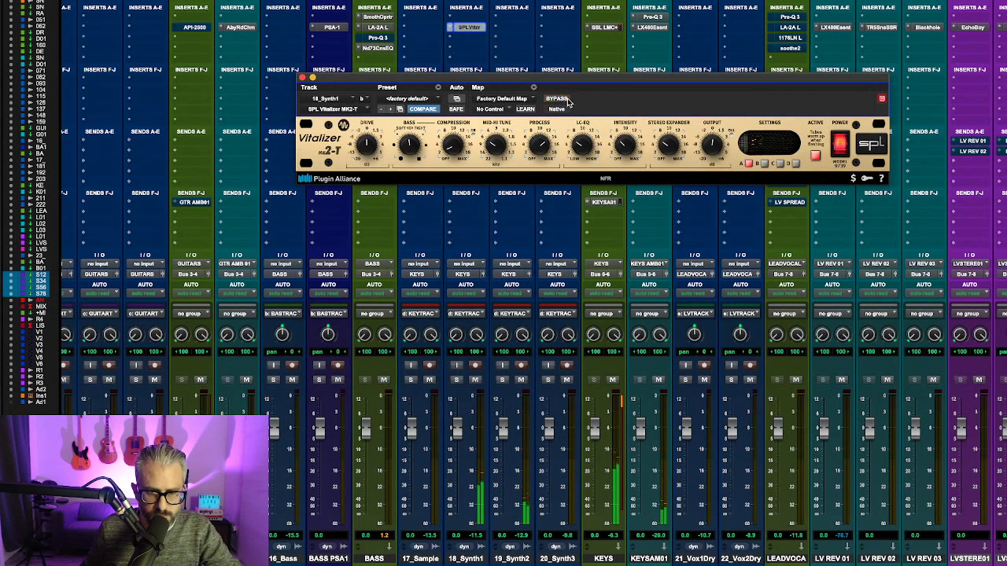
click(569, 101)
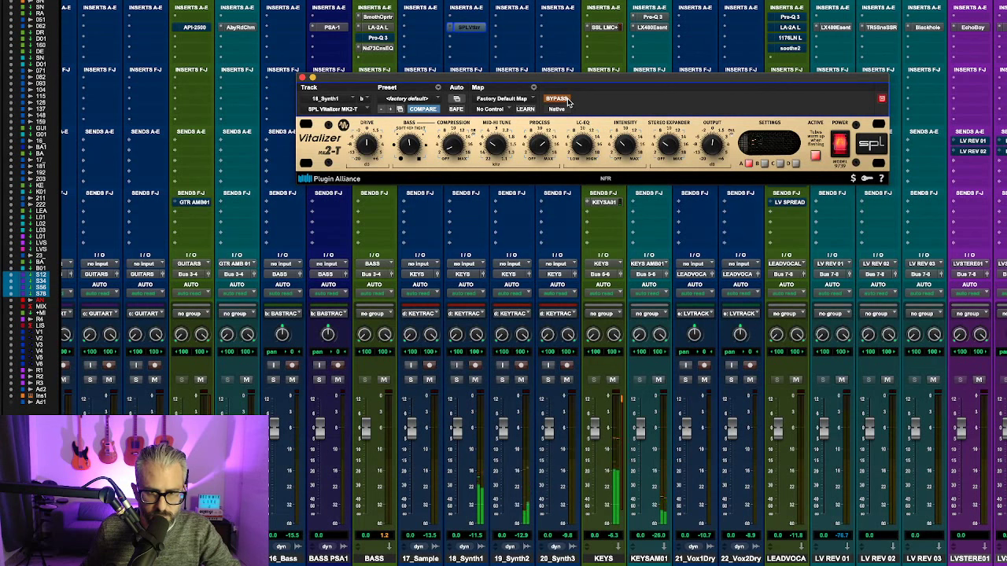
click(568, 102)
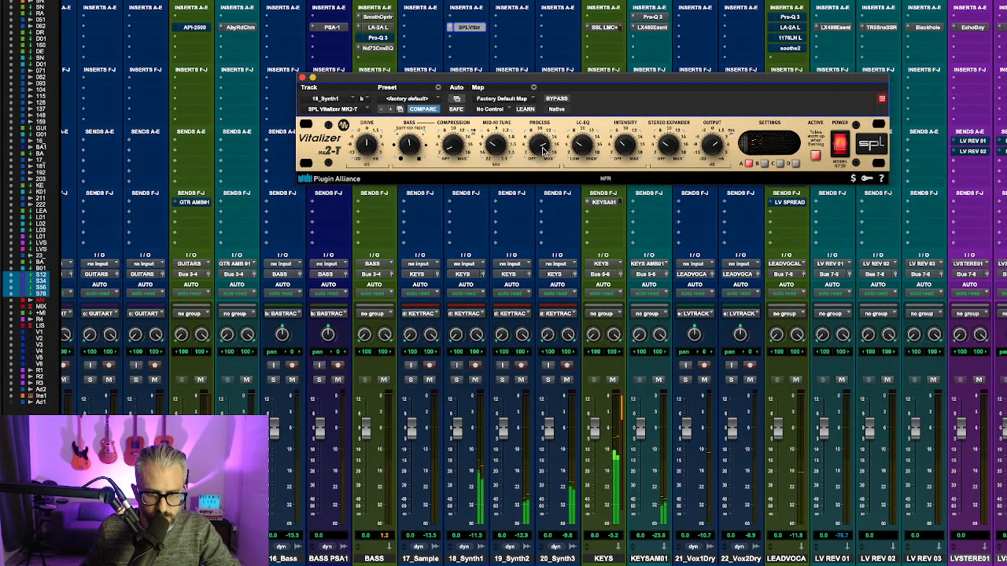
click(566, 100)
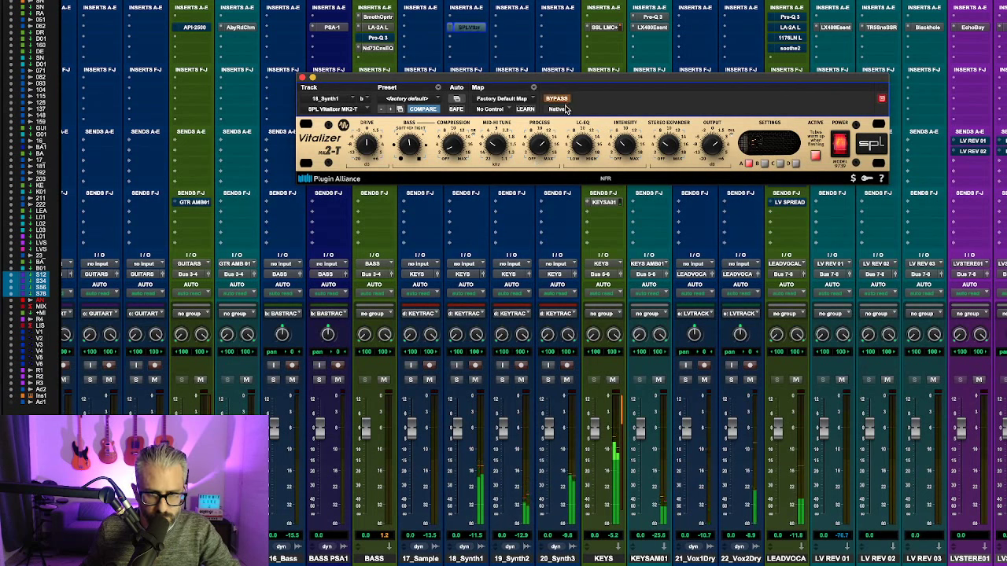
click(568, 100)
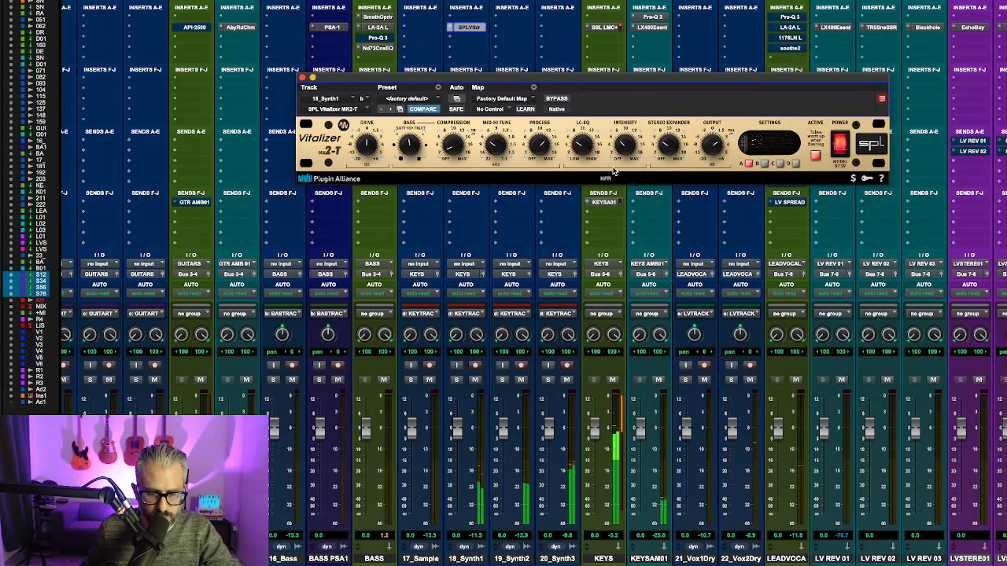
click(302, 77)
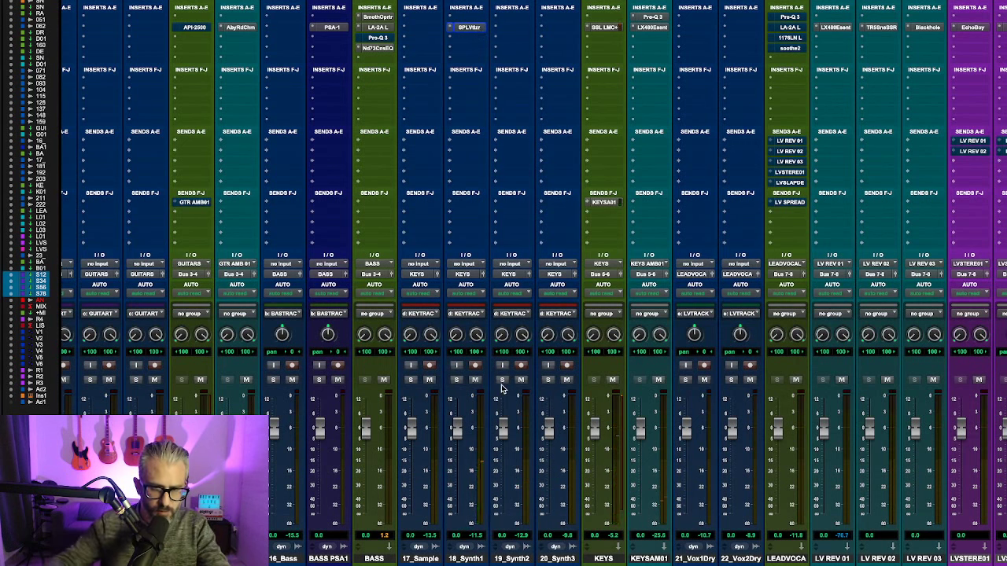
click(457, 382)
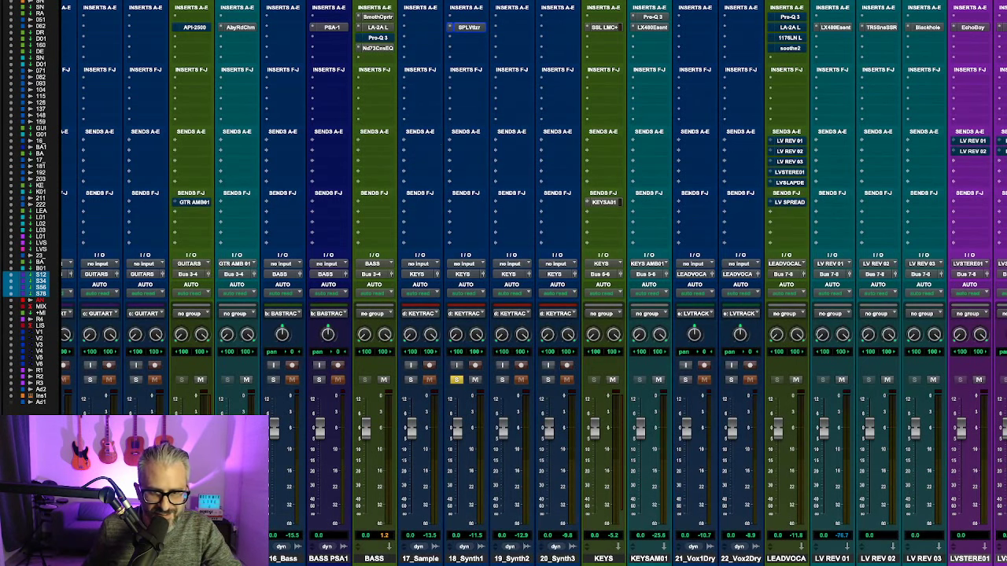
click(517, 29)
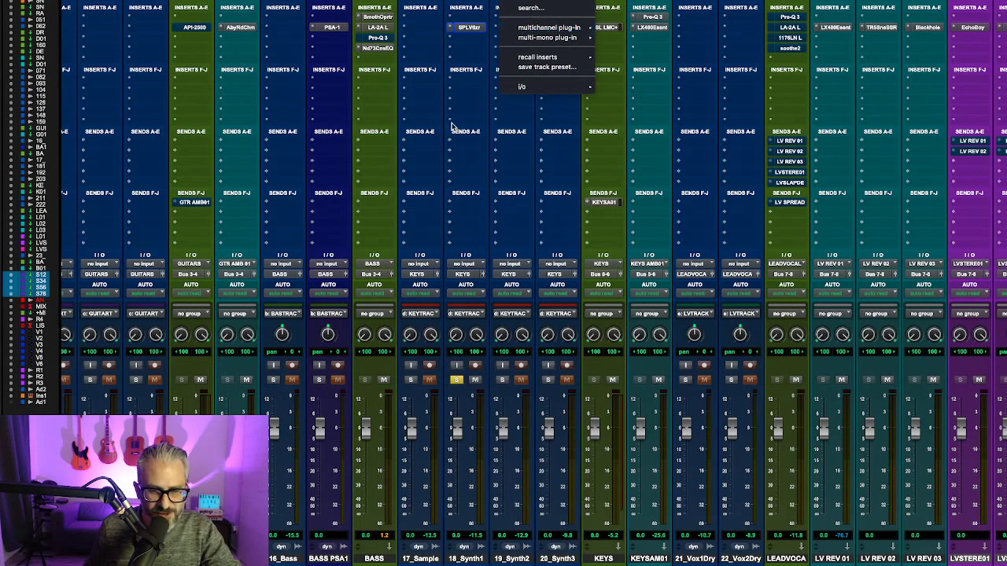
click(532, 8)
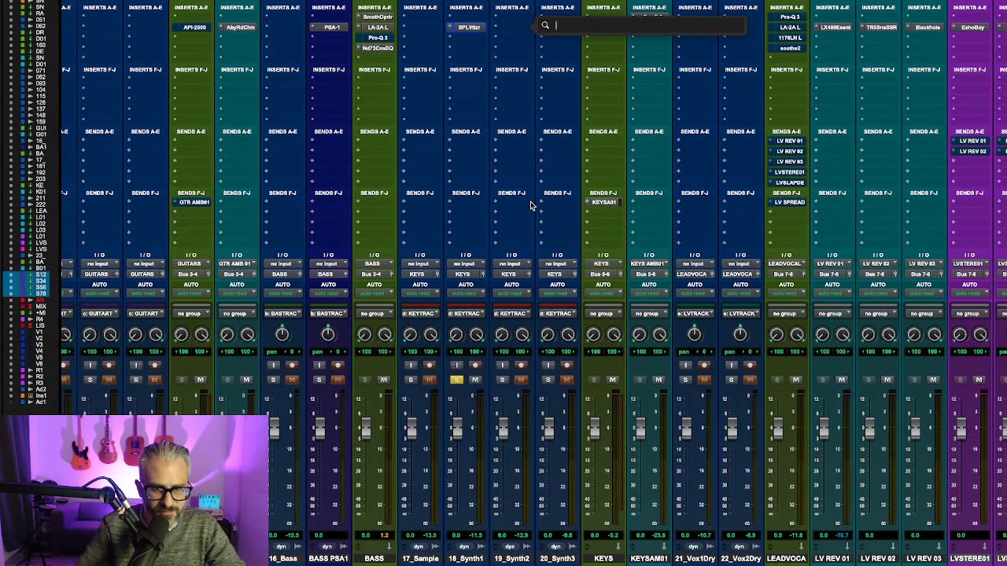
key(Escape)
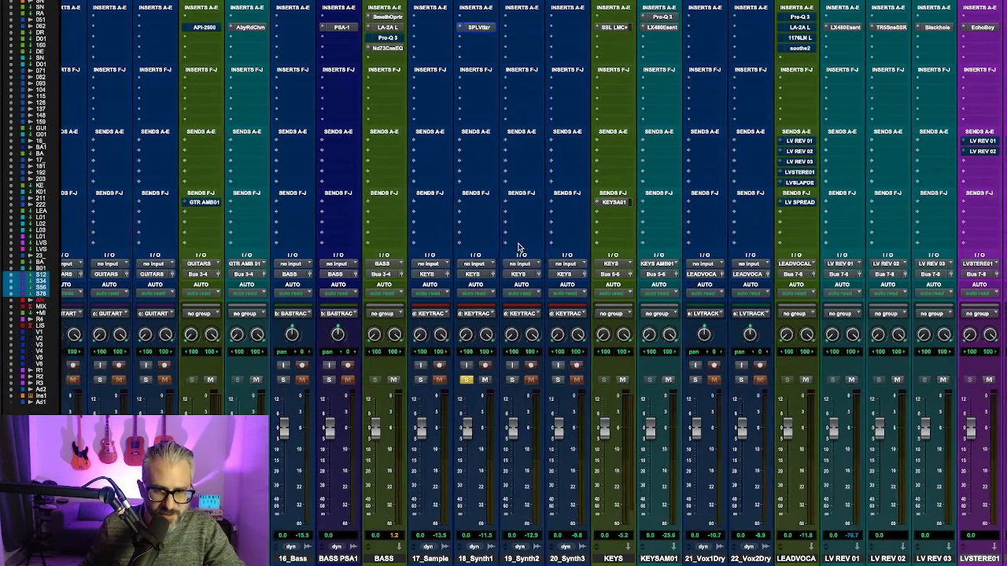
Step: Insert the stereo SansAmp PSA-1 plug-in on the 19_Synth2 track by searching for "psa"
click(527, 35)
click(538, 11)
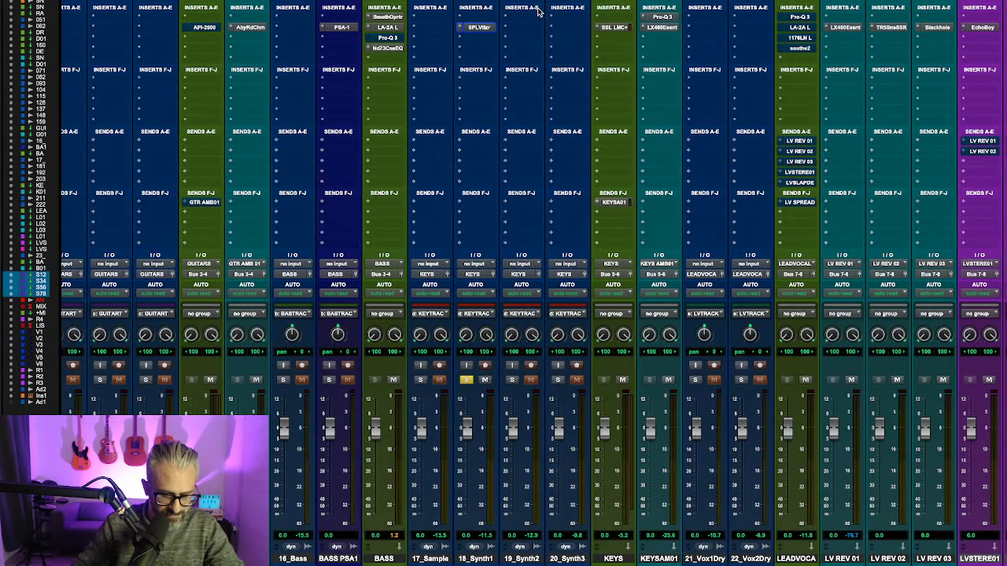
click(538, 11)
text(psa)
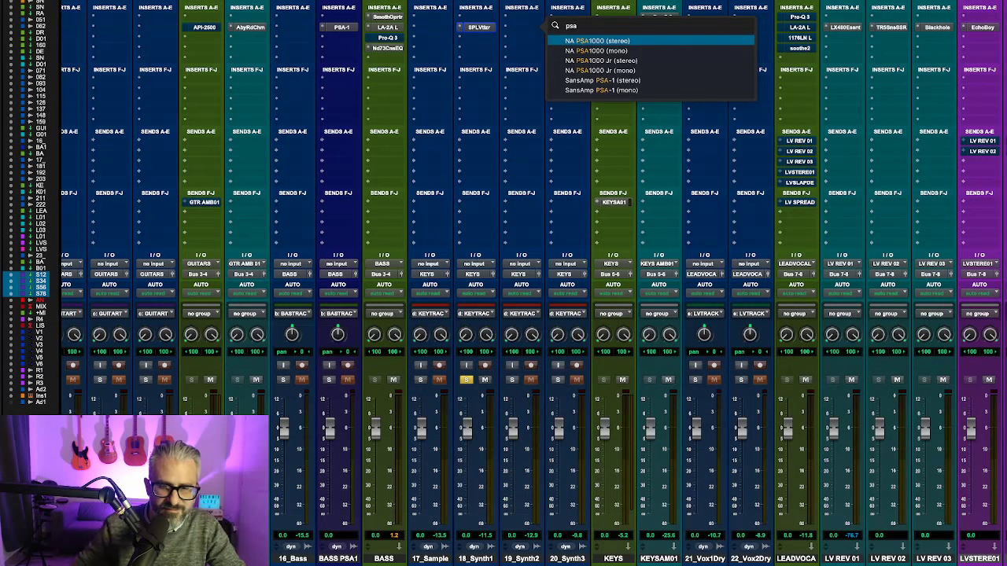
click(578, 80)
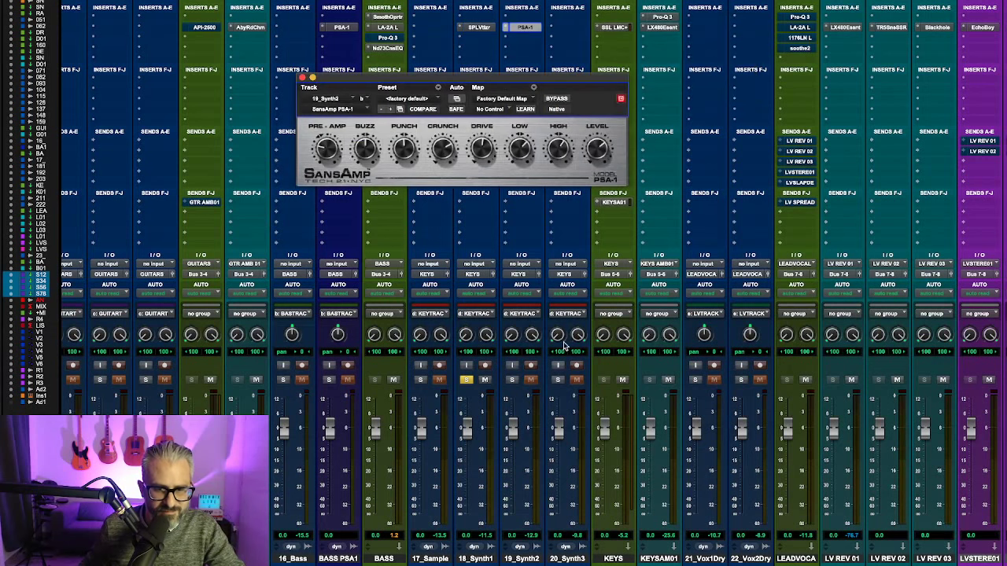
Step: Start playback with 19_Synth2 soloed and clear the solo on 18_Synth1
click(512, 380)
key(space)
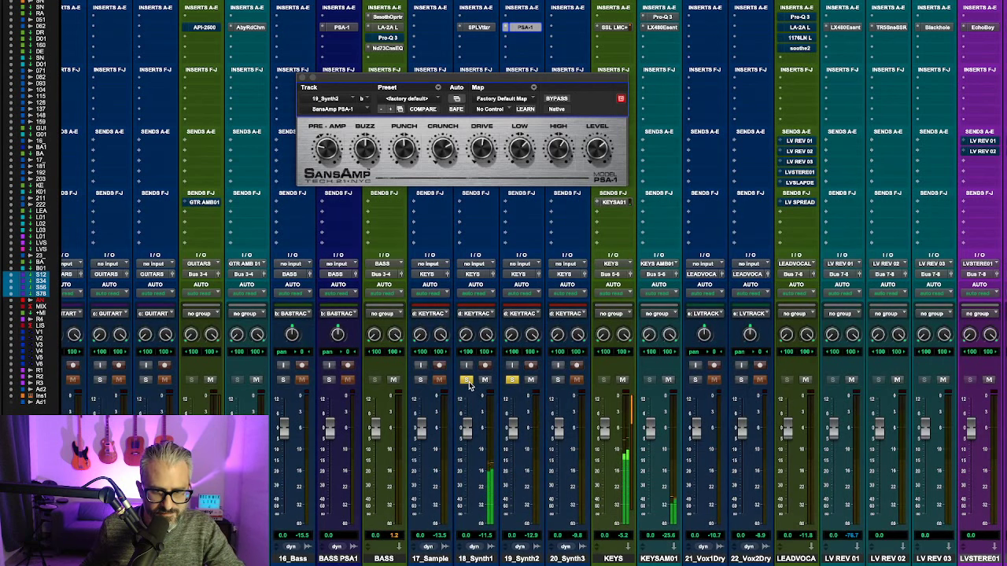
click(468, 382)
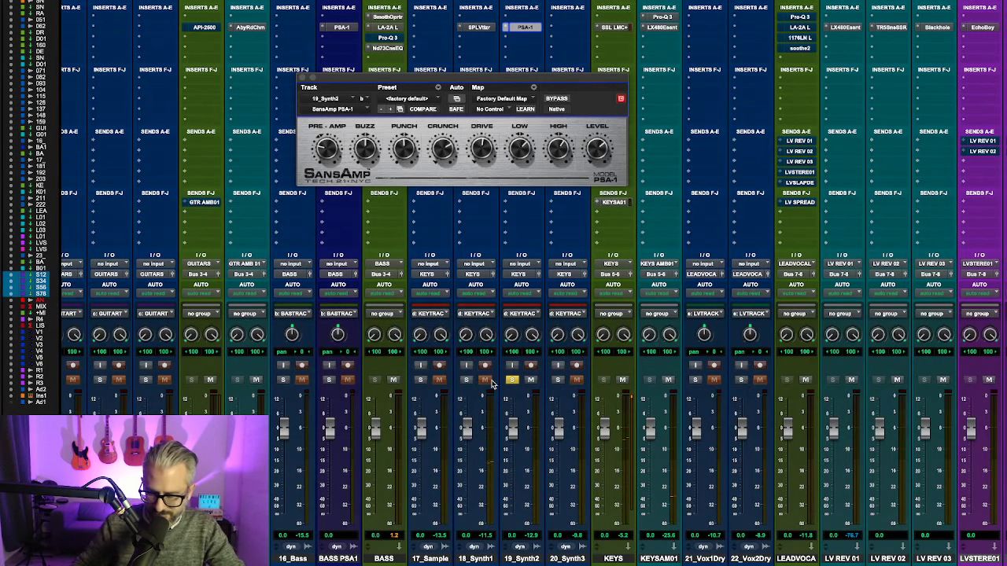
Step: Find the 19_Synth2 clip in the Edit window and play the soloed track from a passage containing audio
key(ctrl+equal)
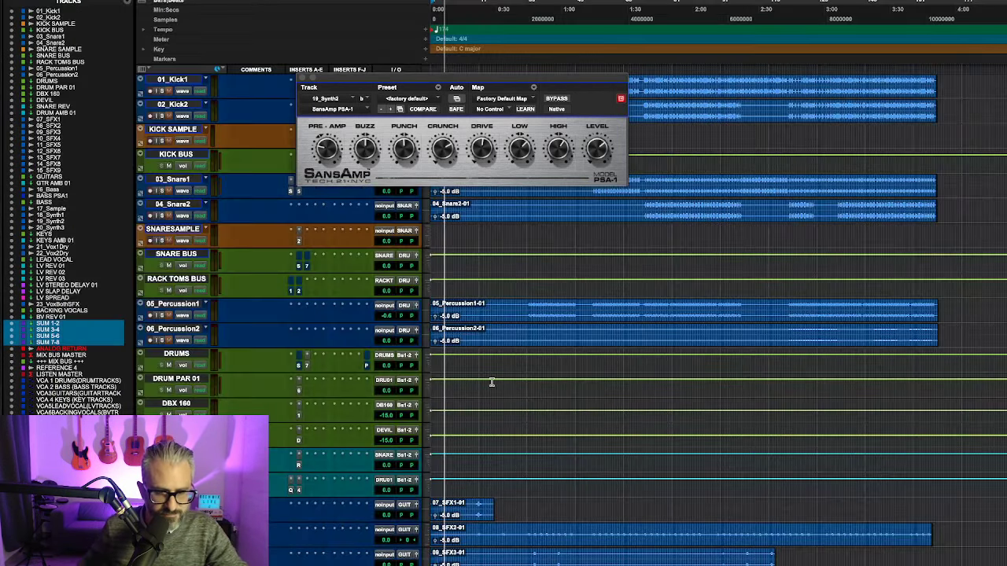
scroll(508, 486, down, 6)
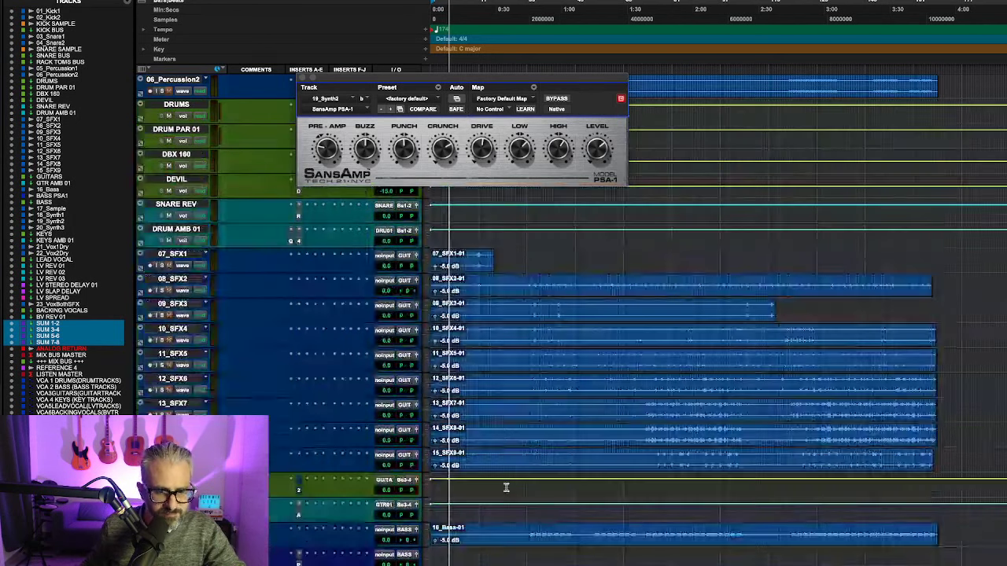
scroll(506, 488, down, 4)
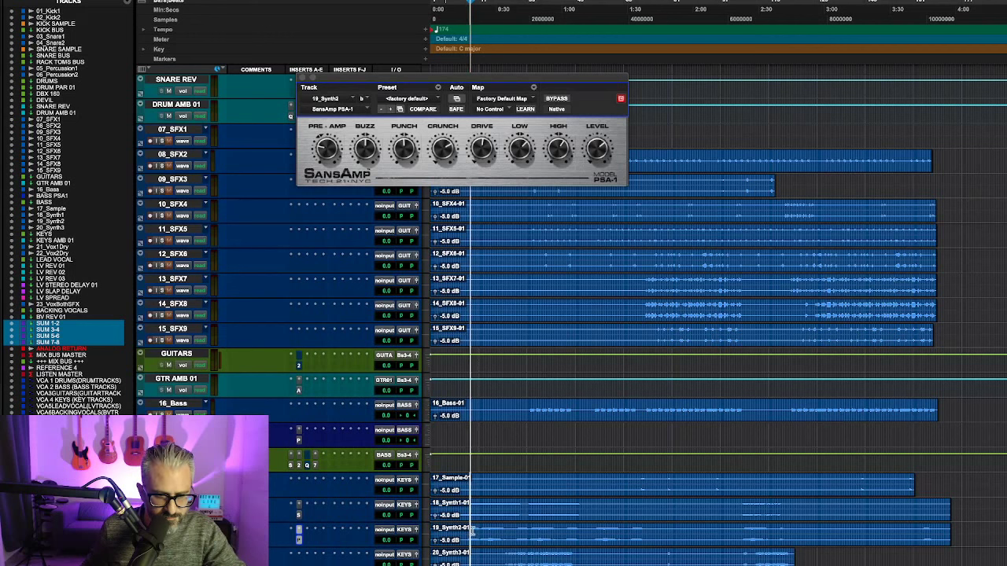
key(space)
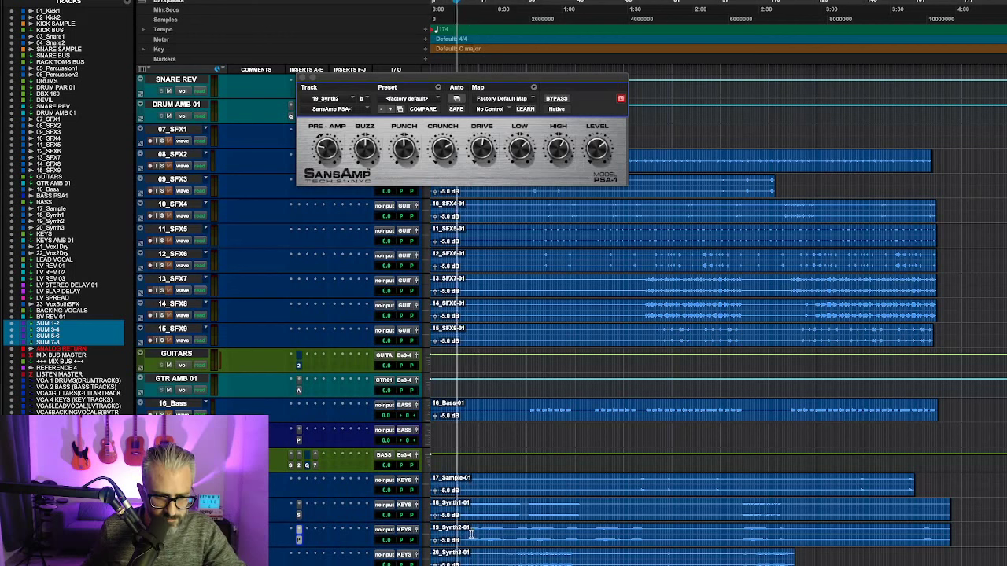
key(space)
Step: Adjust the SansAmp Pre-Amp on 19_Synth2, compare the sound with and without the plug-in, and close it with processing active
drag(334, 153, 335, 138)
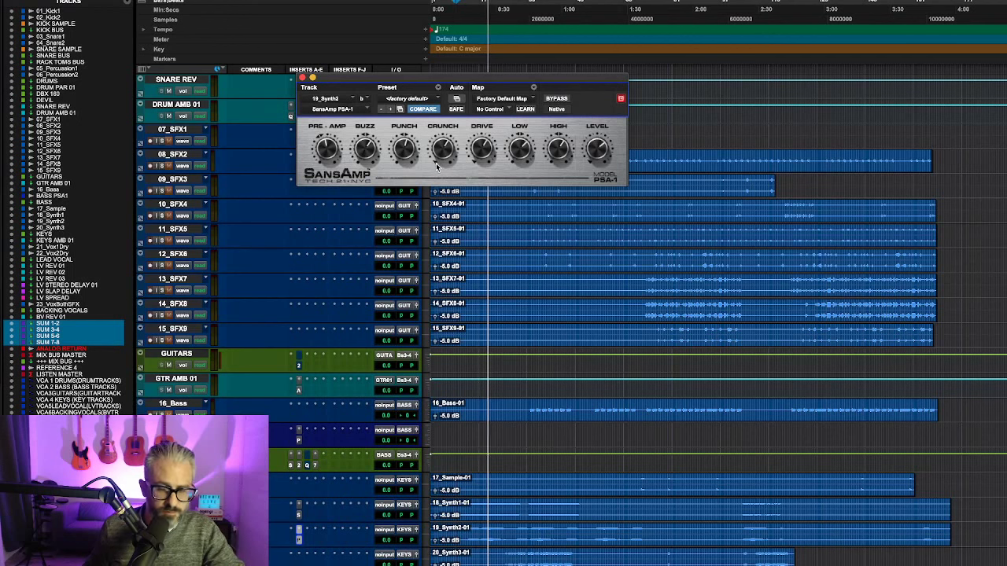
key(super+equal)
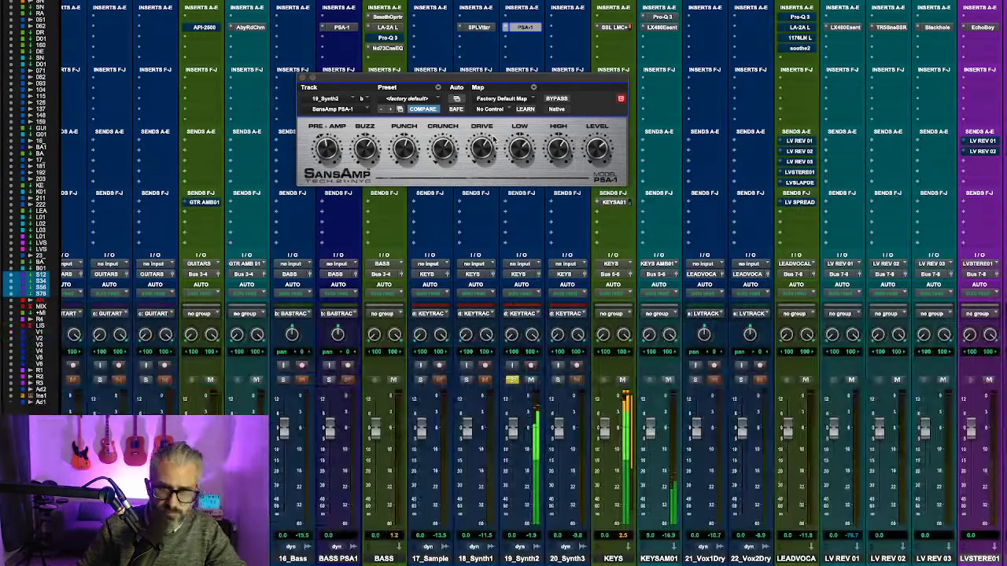
click(557, 100)
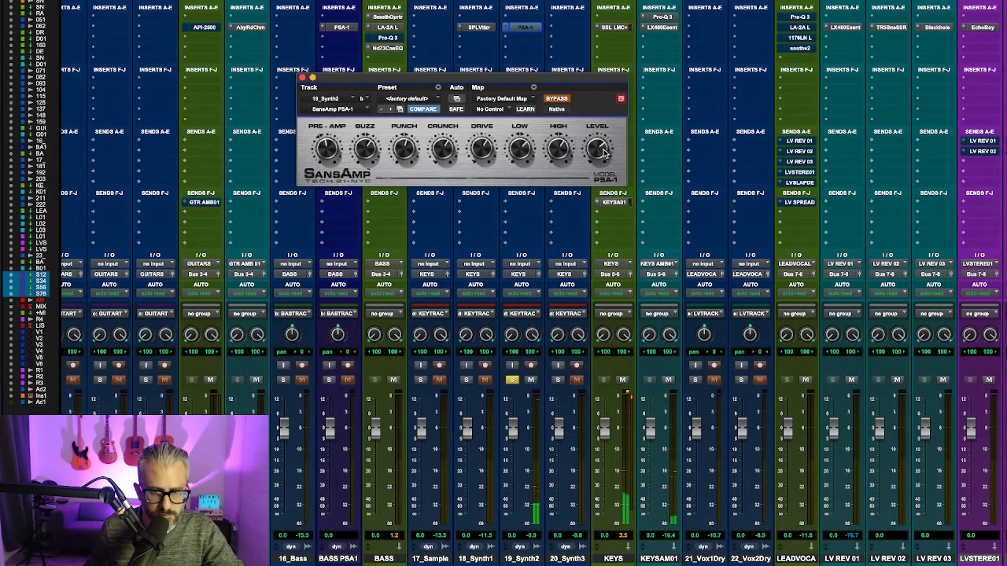
click(565, 102)
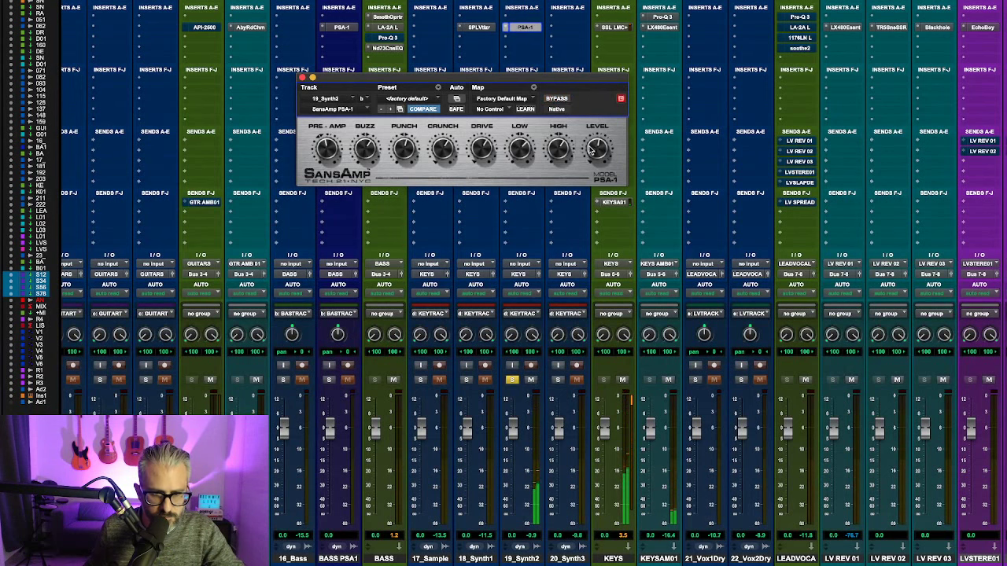
click(560, 101)
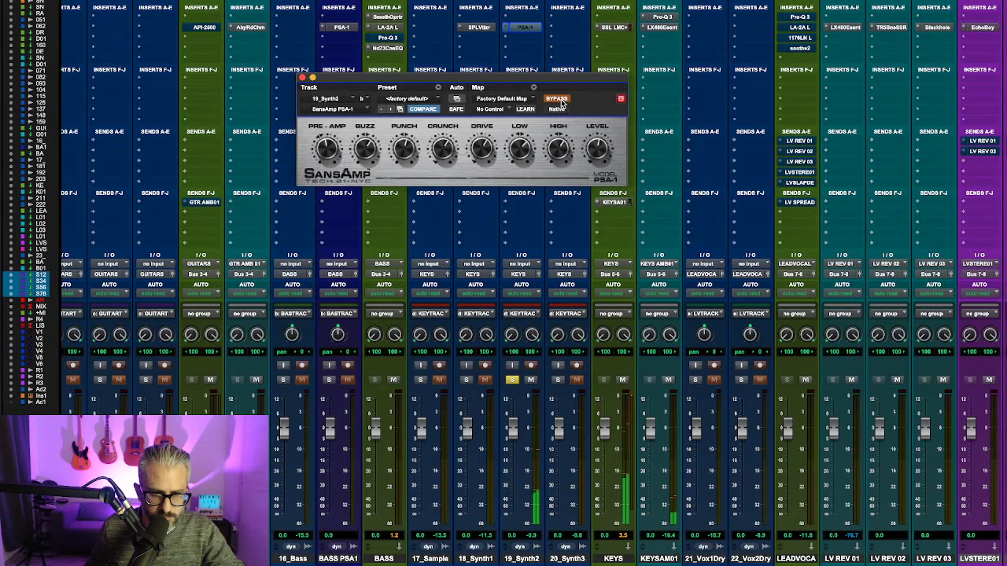
click(560, 100)
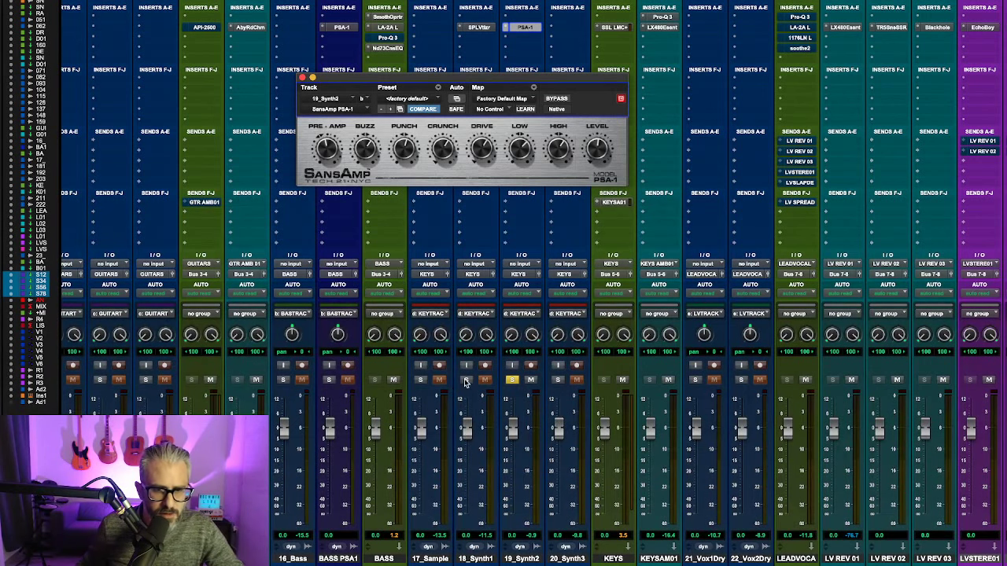
click(303, 78)
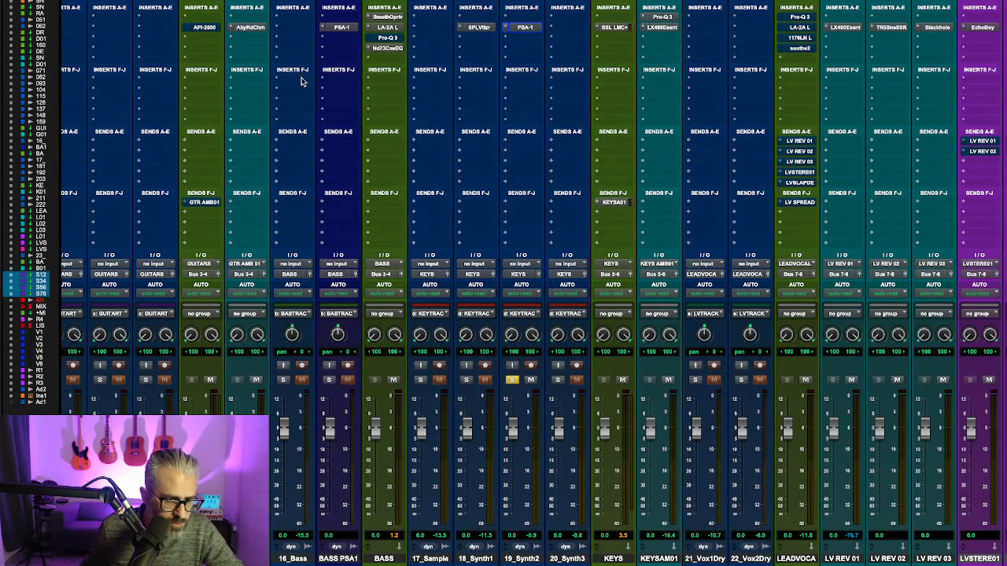
Step: Insert the stereo NA PSA1000 plug-in after the SansAmp on 19_Synth2 by searching for "psa"
click(521, 43)
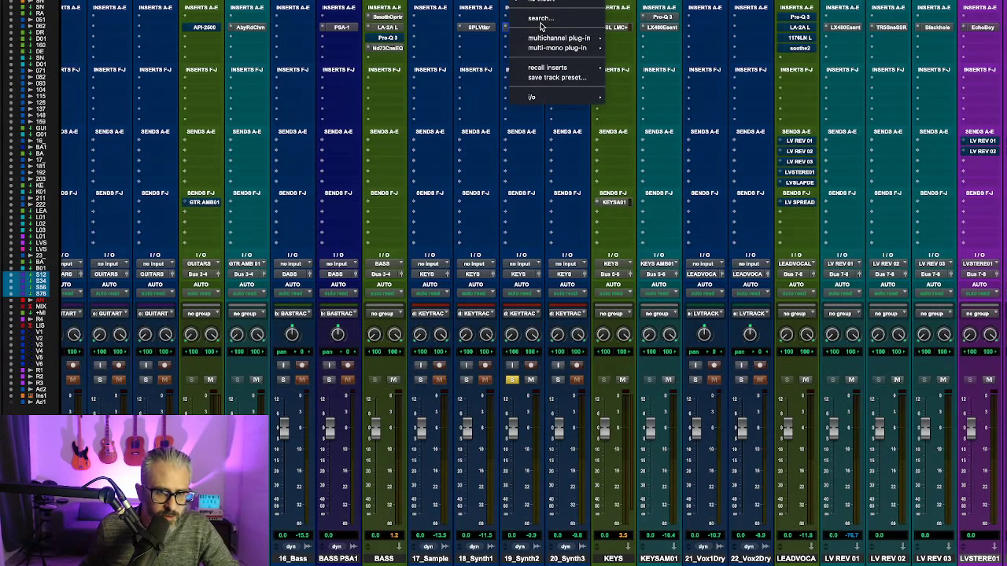
click(556, 108)
click(556, 109)
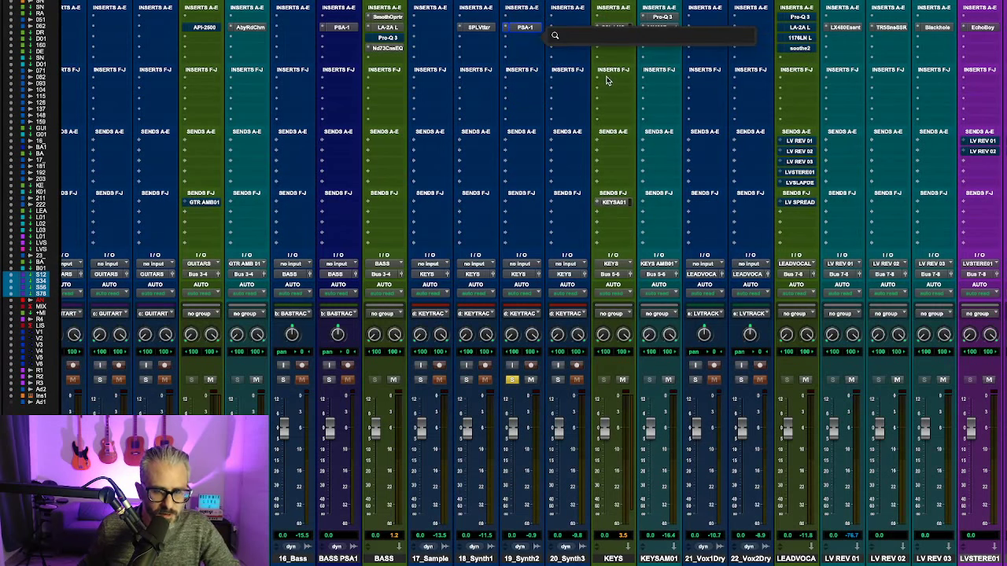
text(psa)
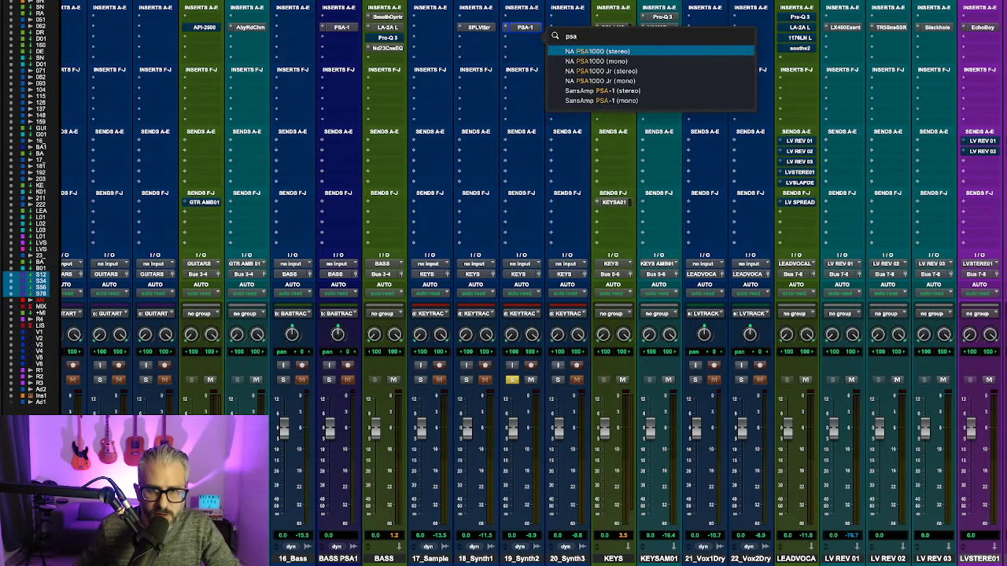
click(641, 50)
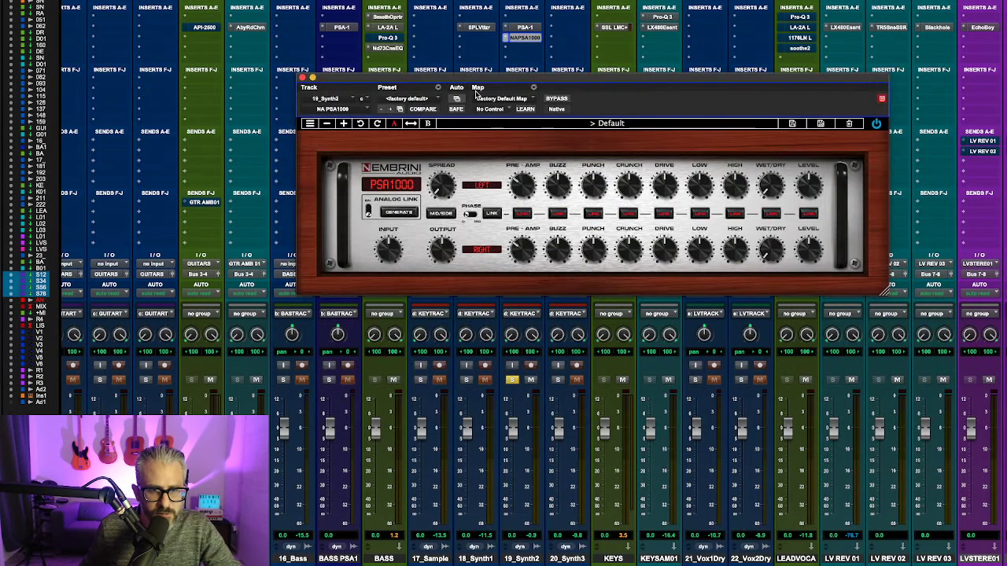
Step: Replace the NA PSA1000 on 19_Synth2 with the stereo NA PSA1000 Jr by searching for "psa"
click(507, 47)
mouse_move(524, 39)
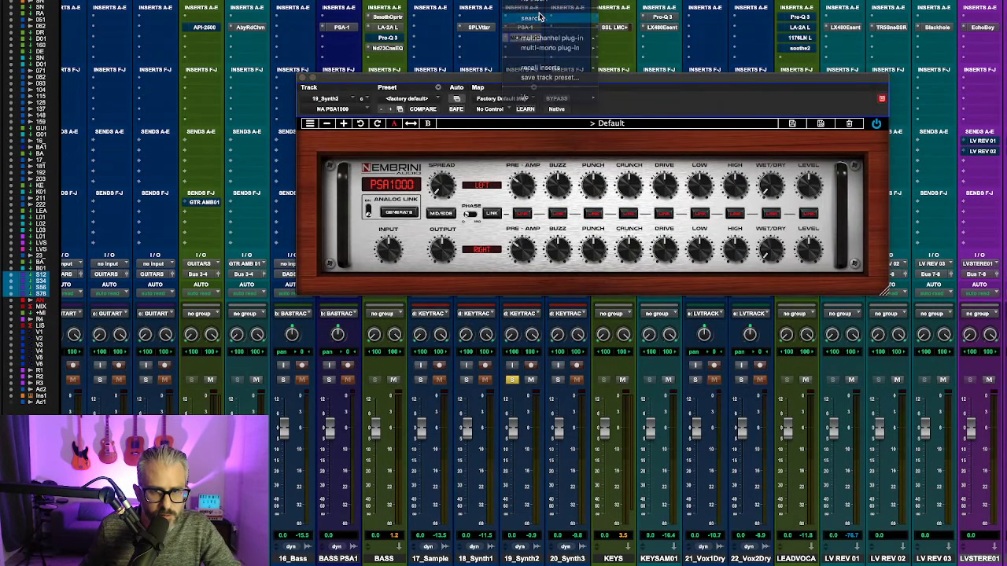
click(539, 18)
text(psa)
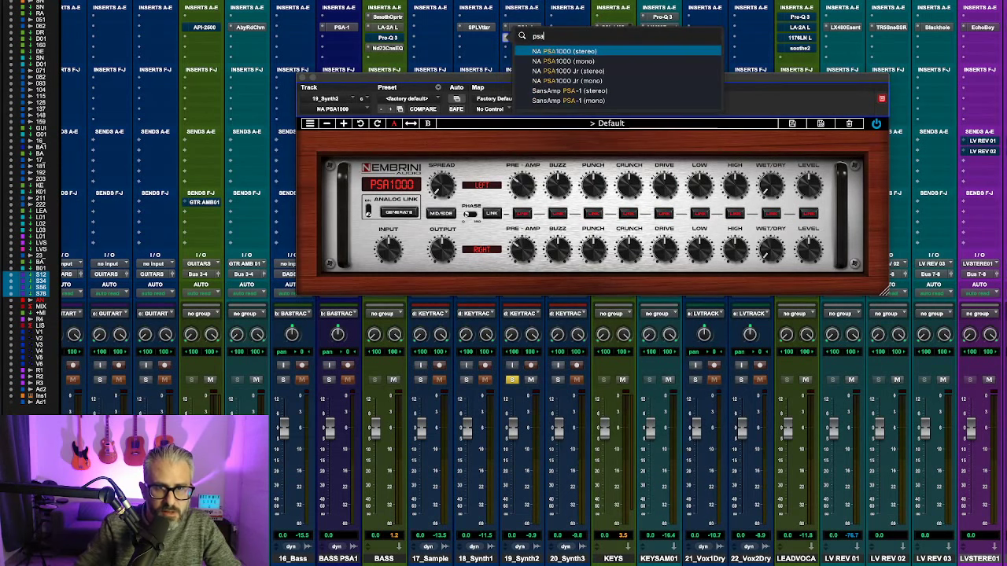
click(570, 71)
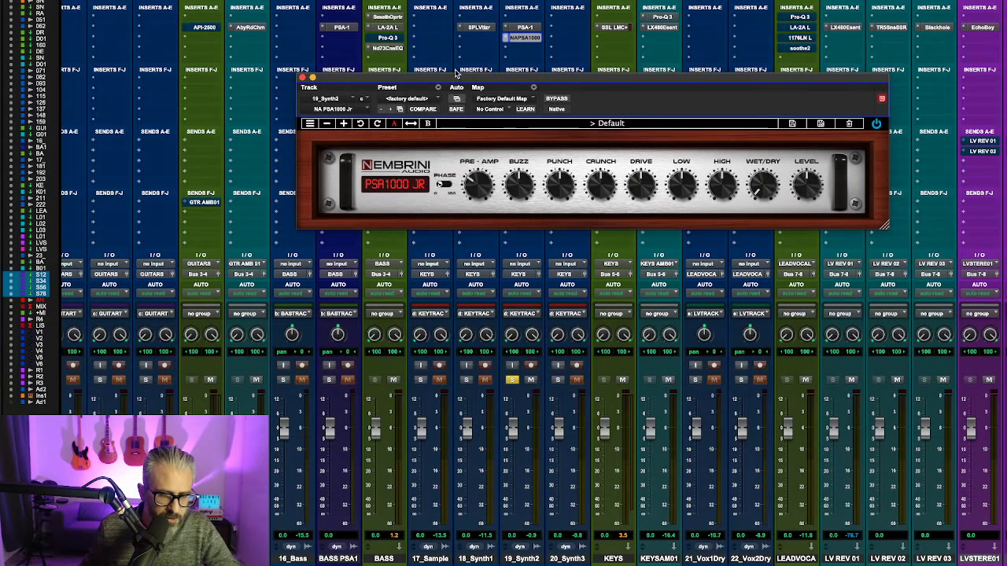
Step: Compare the SansAmp PSA-1 and NA PSA1000 Jr controls on 19_Synth2, including Wet/Dry, and remove the PSA1000 Jr
click(529, 29)
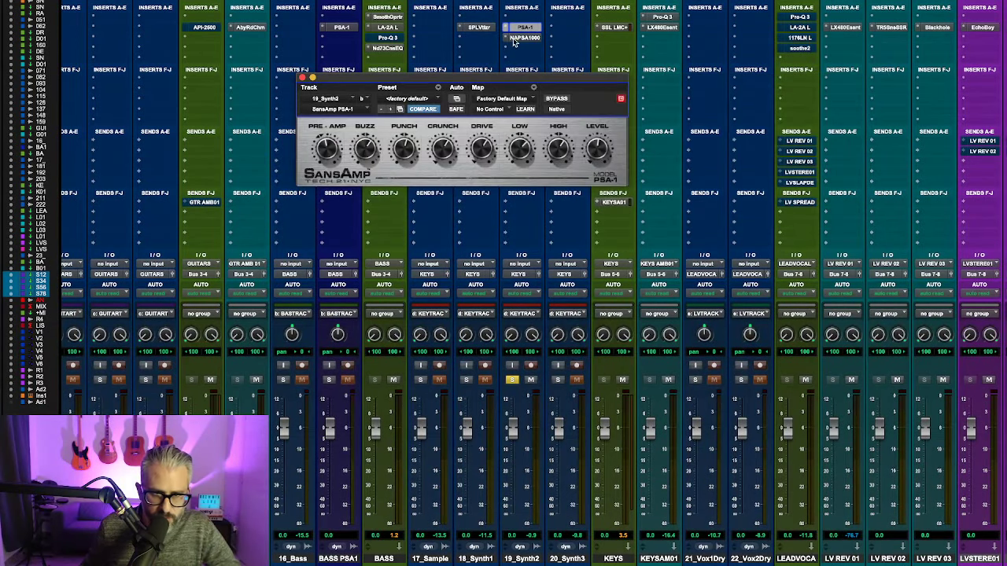
click(518, 38)
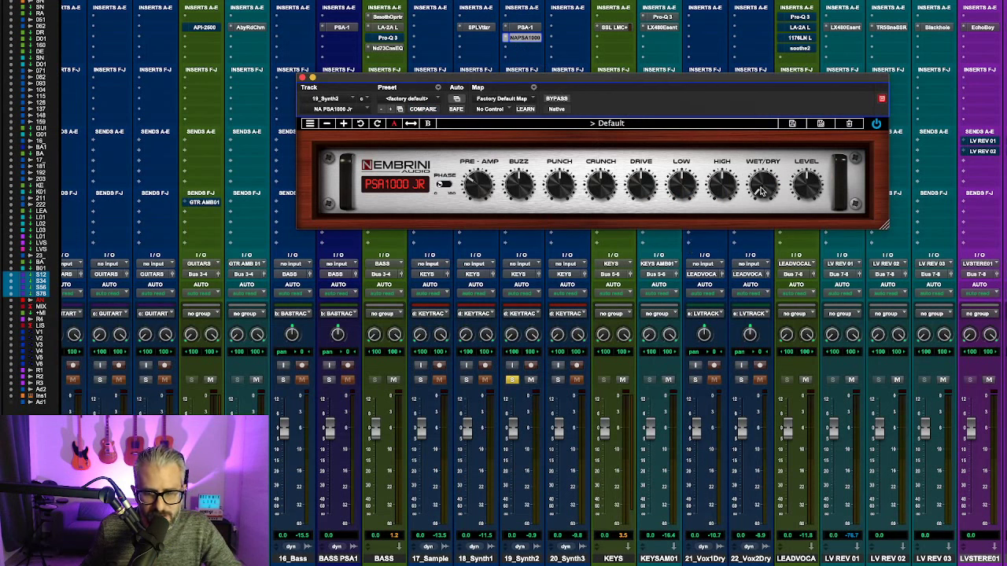
mouse_move(761, 189)
mouse_down()
mouse_move(764, 141)
mouse_move(762, 189)
mouse_up()
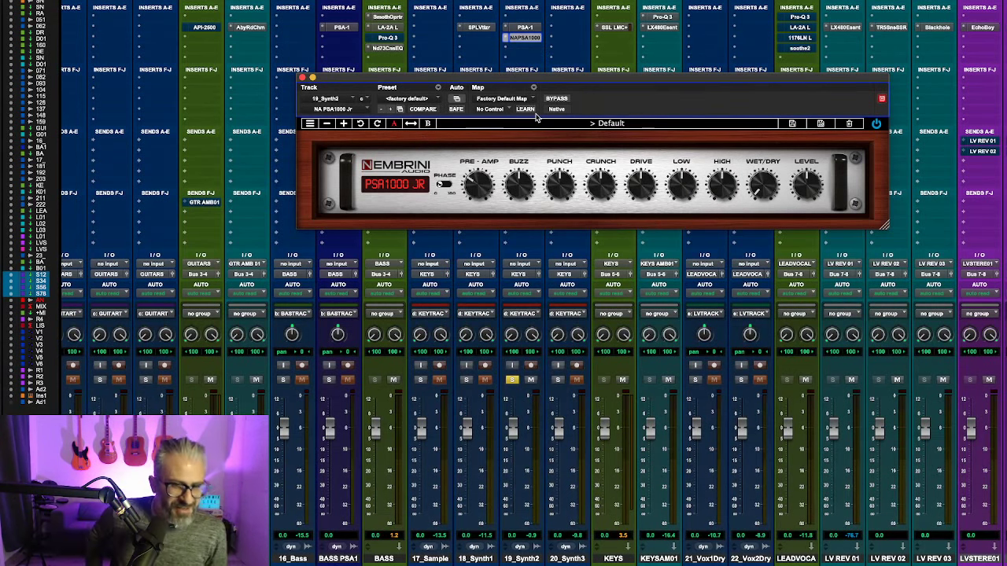
click(523, 38)
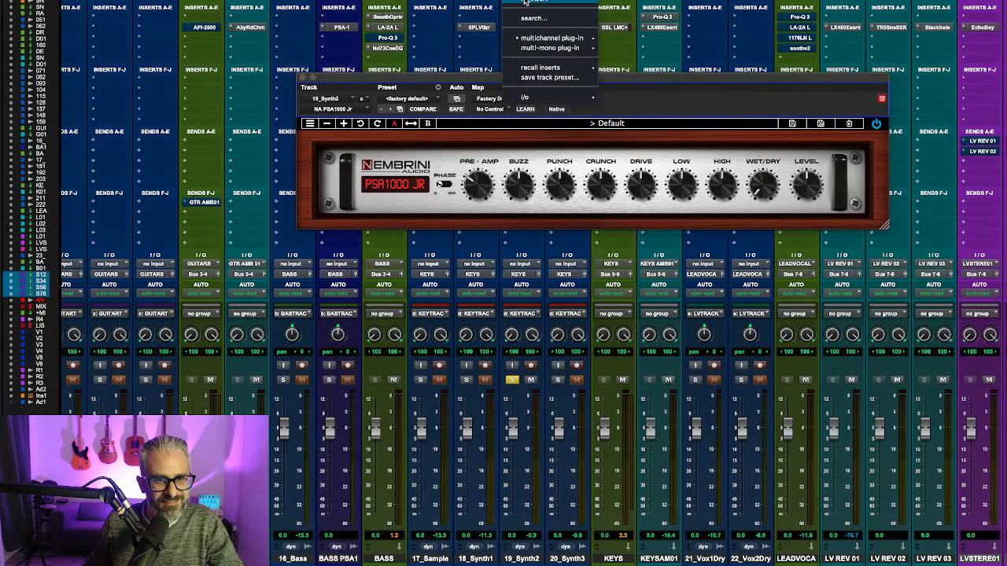
click(525, 3)
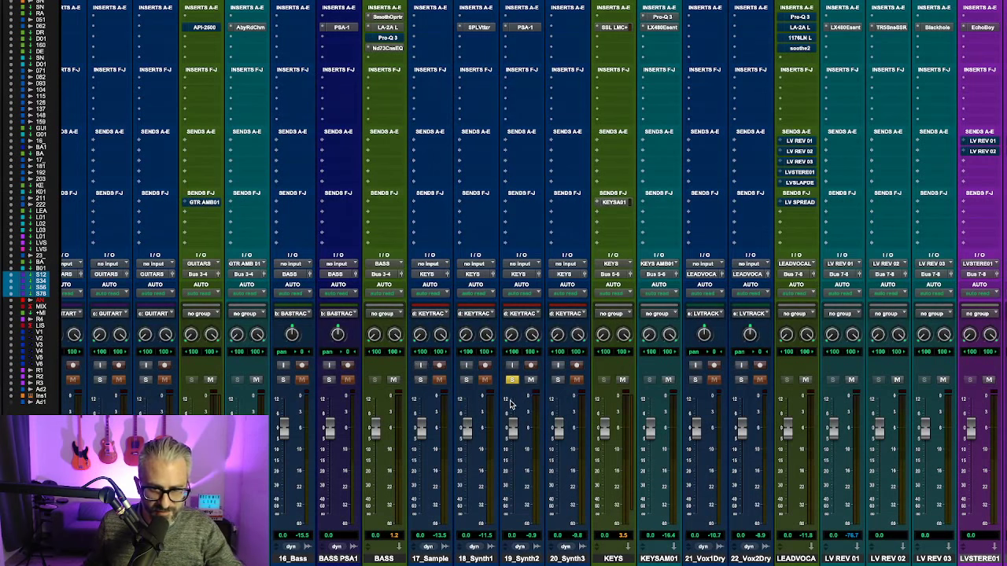
Step: Clear the solo on 19_Synth2 and play the 07_SFX1 clip soloed from a passage containing audio in the Edit window
click(512, 380)
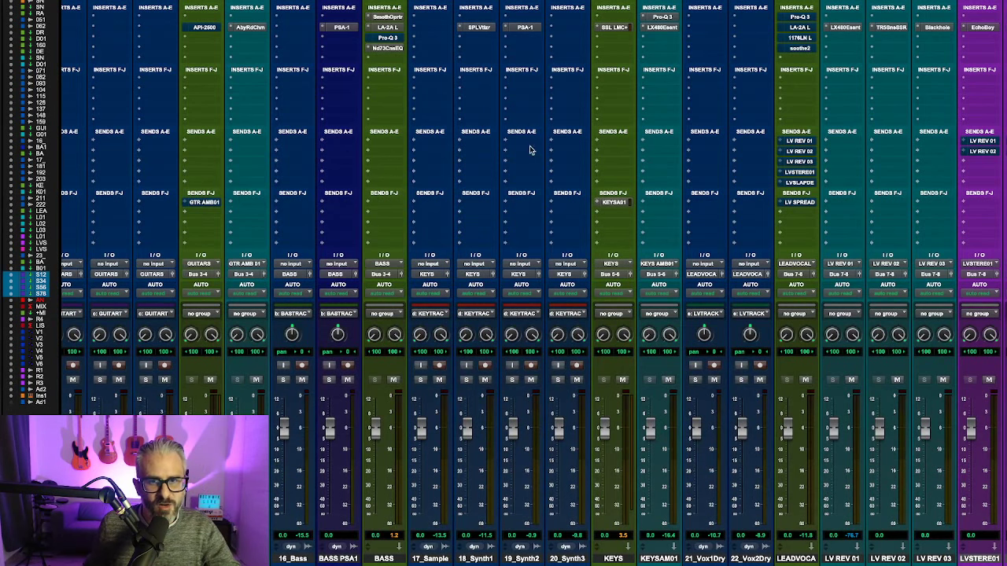
key(super+equal)
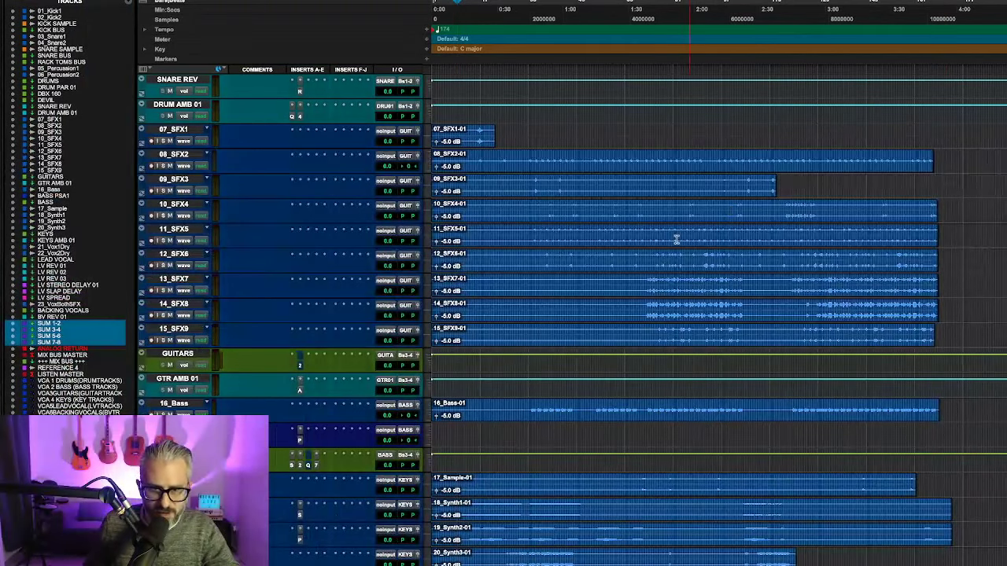
scroll(672, 240, up, 5)
click(474, 280)
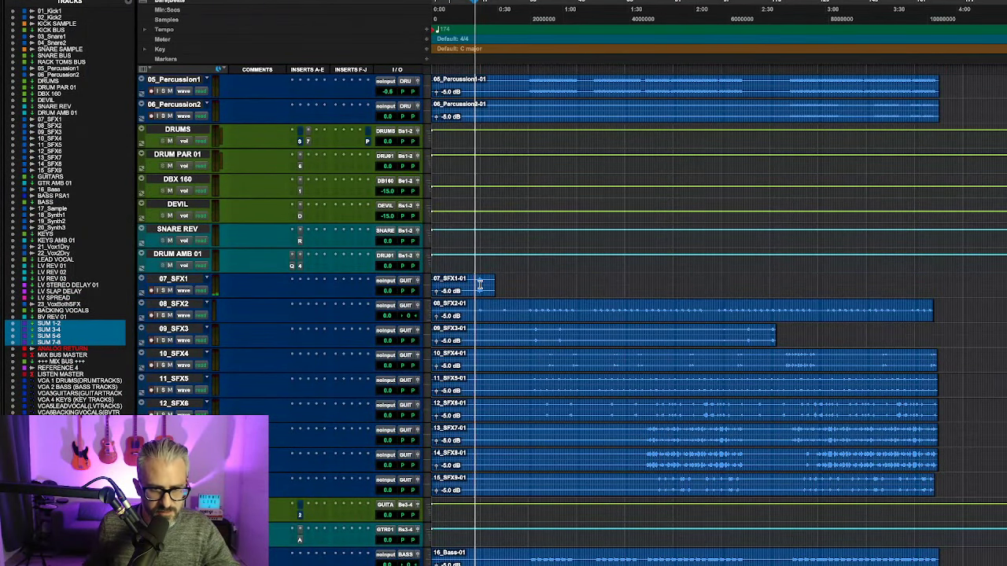
key(space)
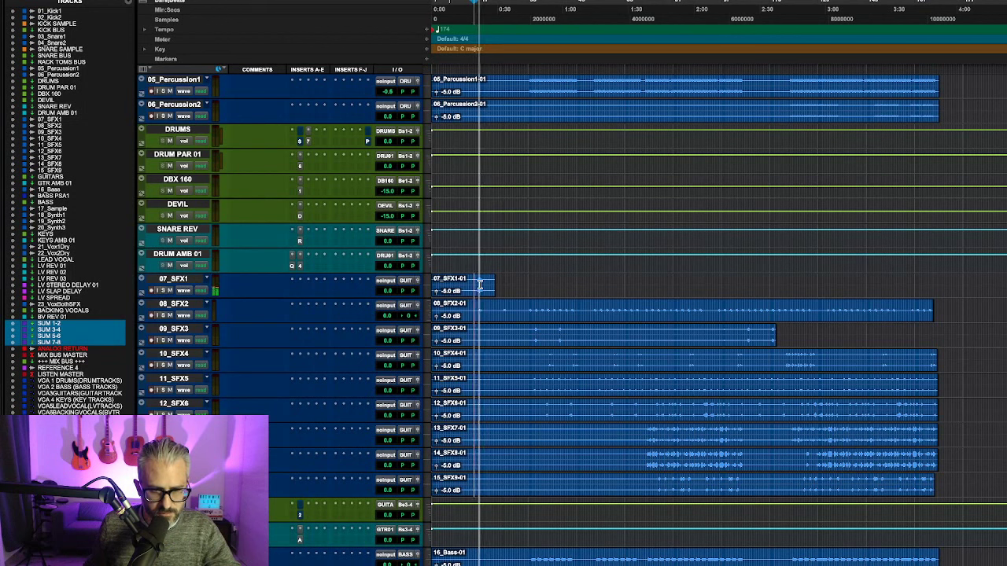
key(space)
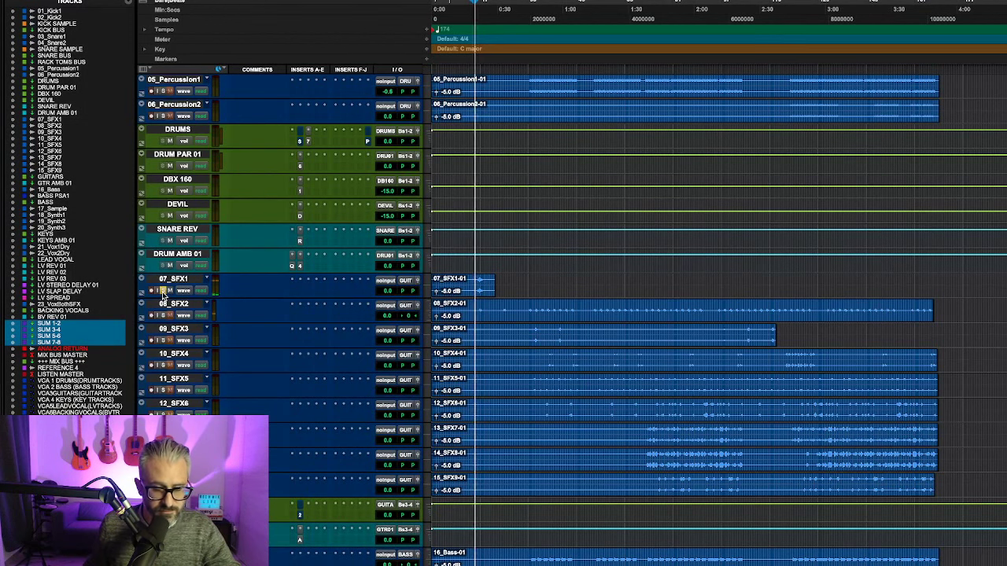
key(space)
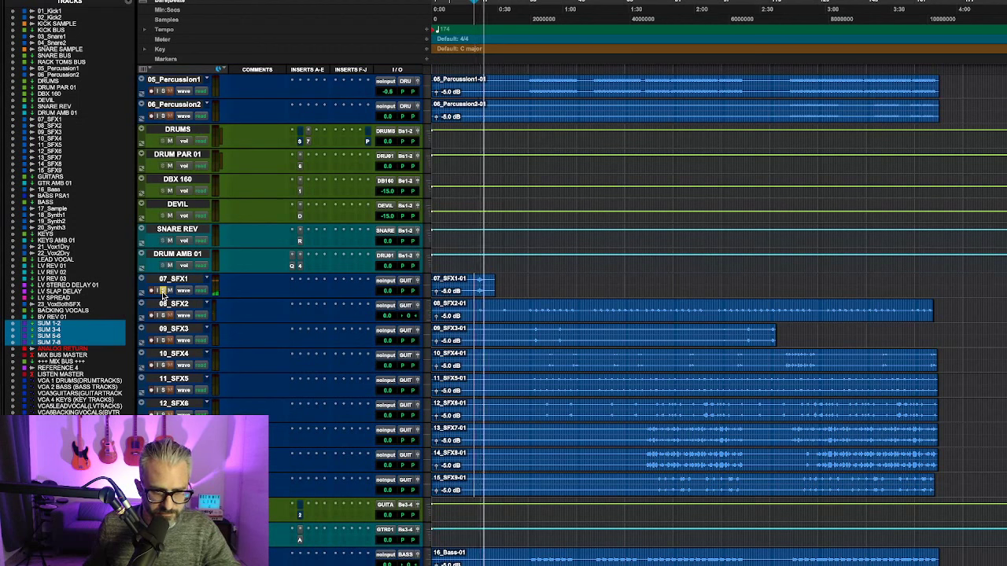
key(space)
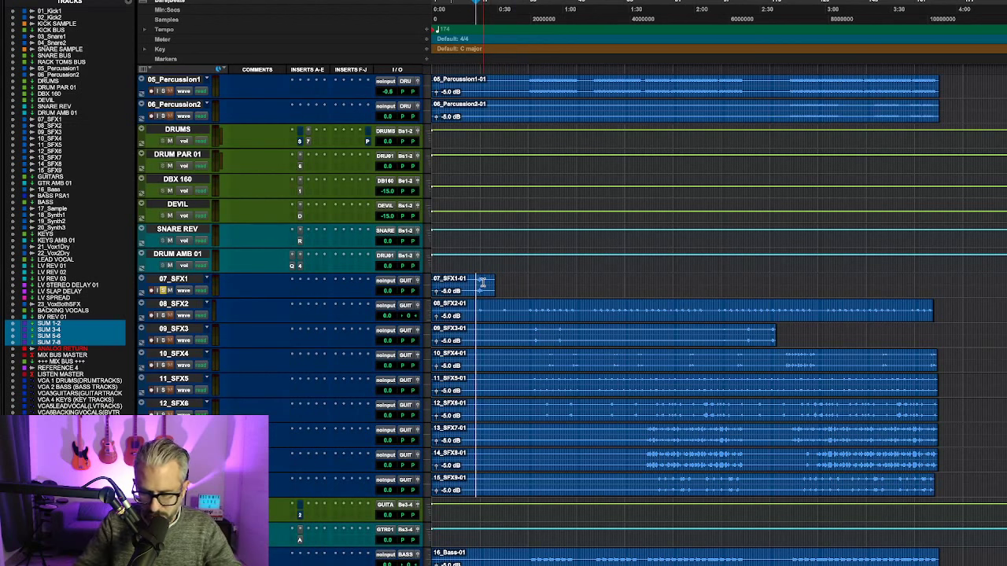
Step: Insert the stereo SansAmp PSA-1 plug-in on the 07_SFX1 track in the Mix window by searching for "psa"
key(super+equal)
scroll(496, 288, left, 6)
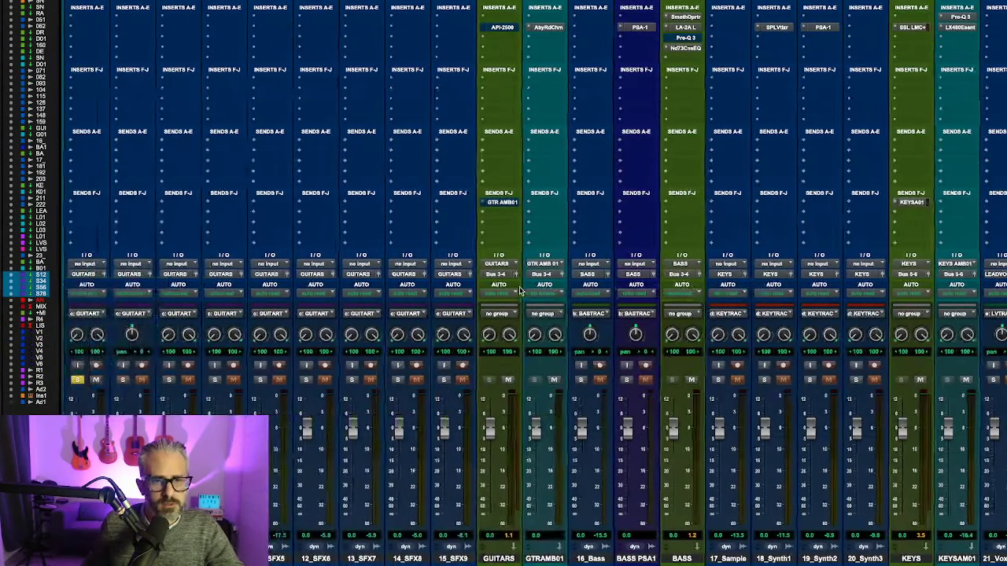
scroll(511, 290, right, 3)
scroll(519, 290, left, 8)
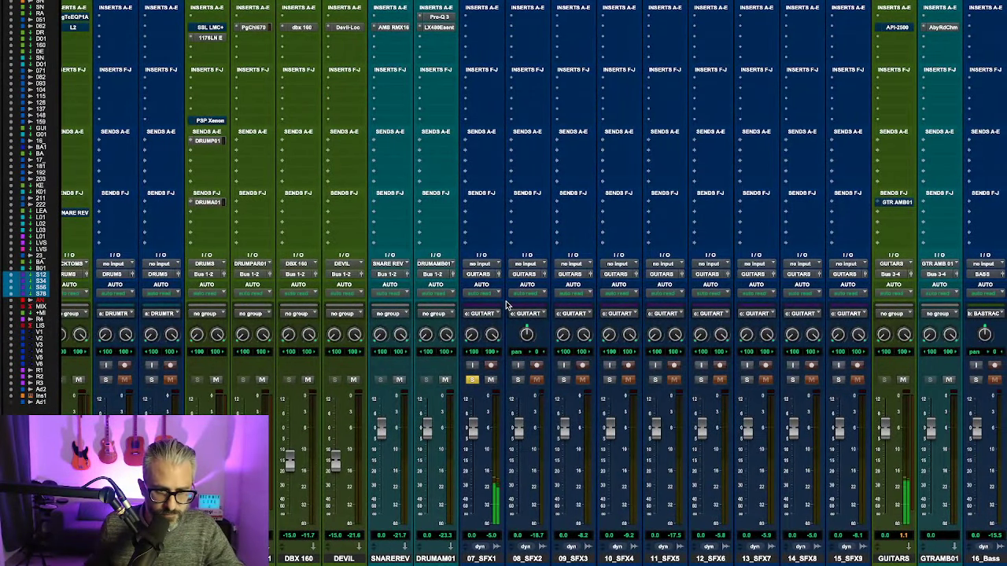
click(489, 31)
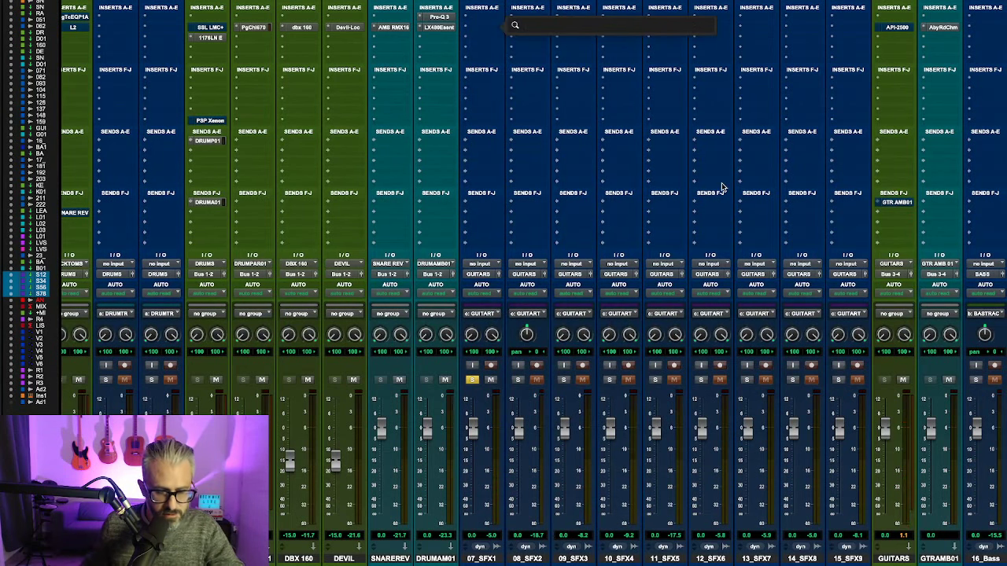
text(psa)
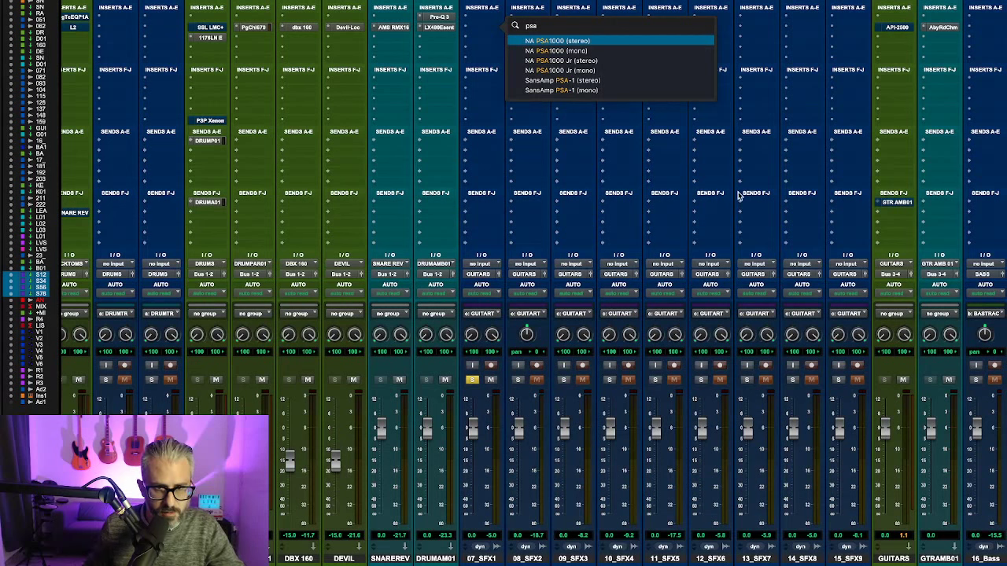
click(653, 81)
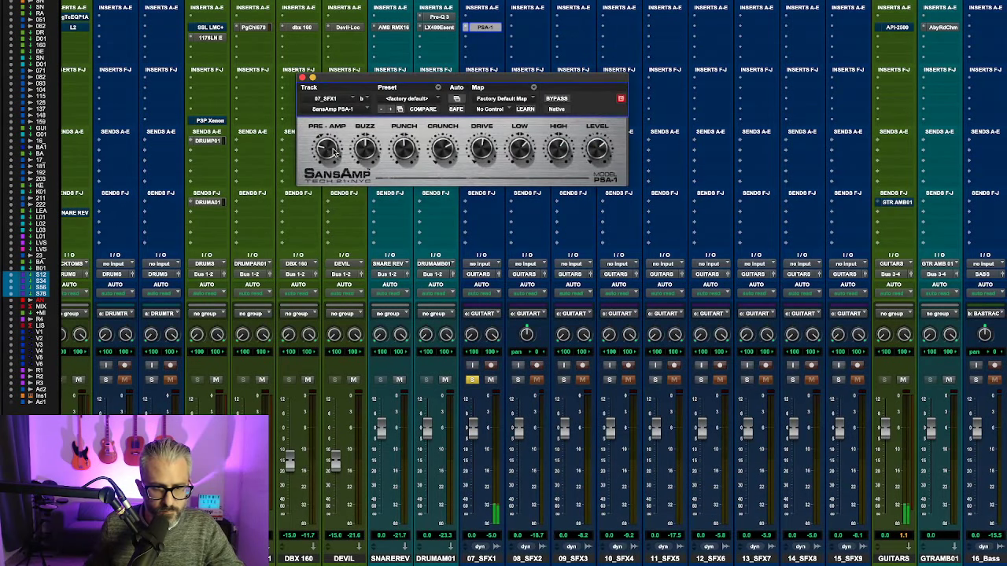
Step: Adjust the SansAmp Pre-Amp on 07_SFX1, audition it with the solo off, close the plug-in and solo the track again
mouse_move(330, 151)
mouse_down()
mouse_move(326, 135)
mouse_move(348, 143)
mouse_up()
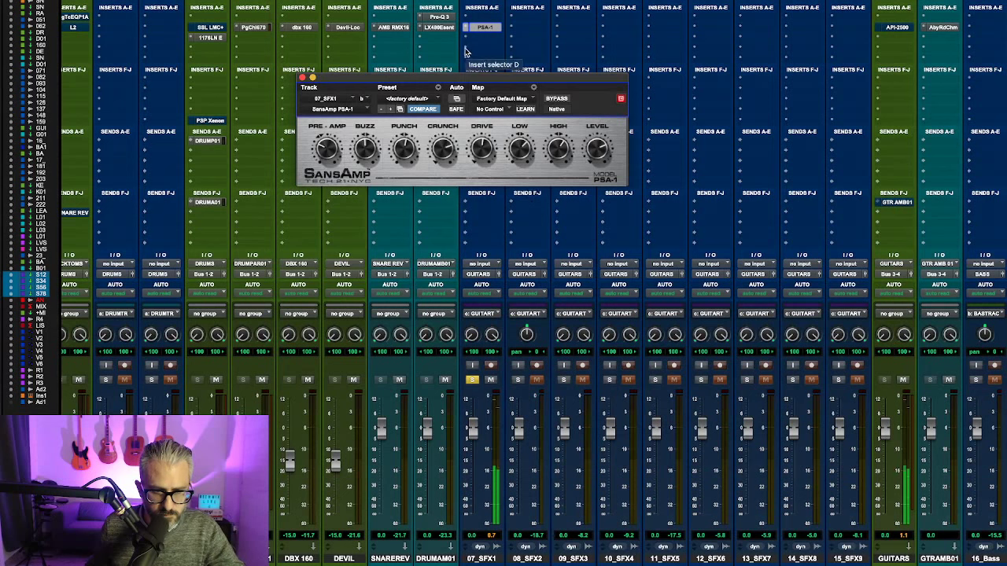
click(474, 381)
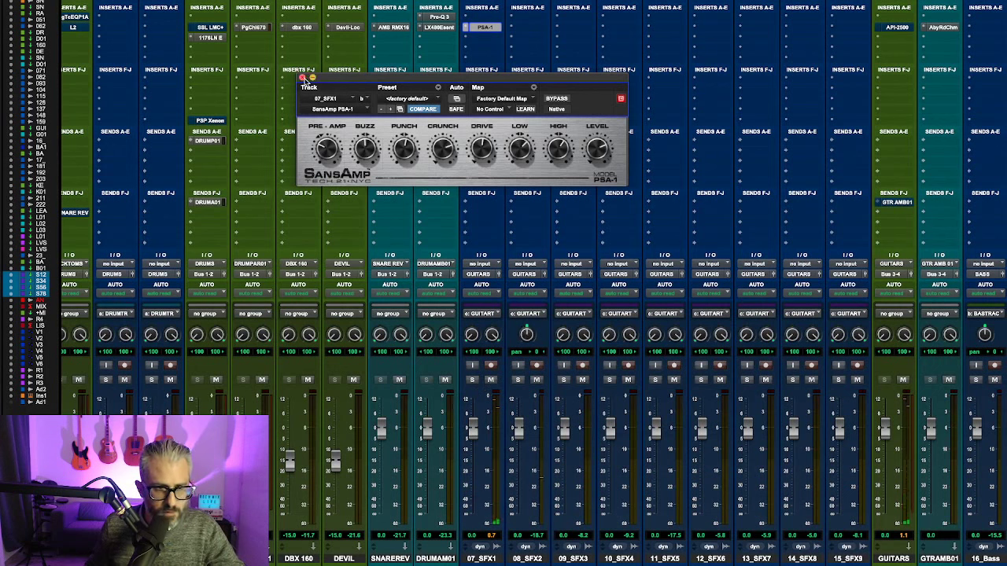
click(304, 78)
click(474, 380)
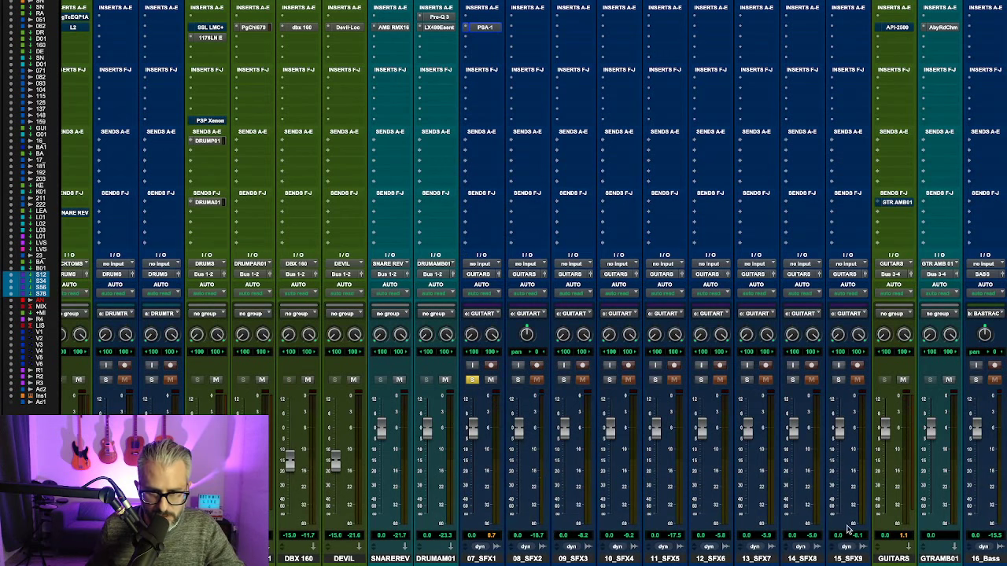
scroll(393, 158, right, 1)
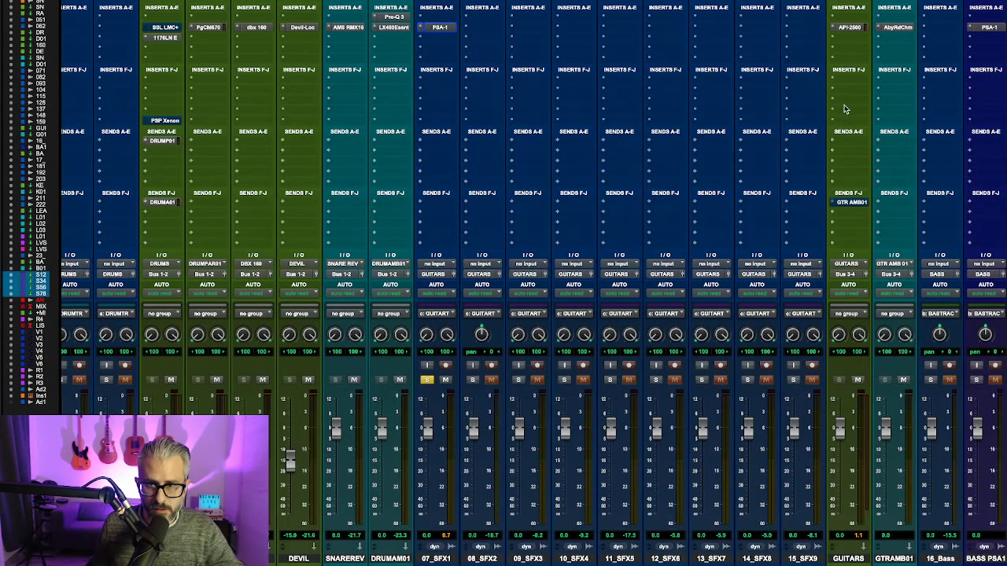
Step: Check the API-2500 on GUITARS and the AbyRdChm on GTRAMB01, unmute the GTRAMB01 send on GUITARS and audition the soloed 07_SFX1
click(860, 29)
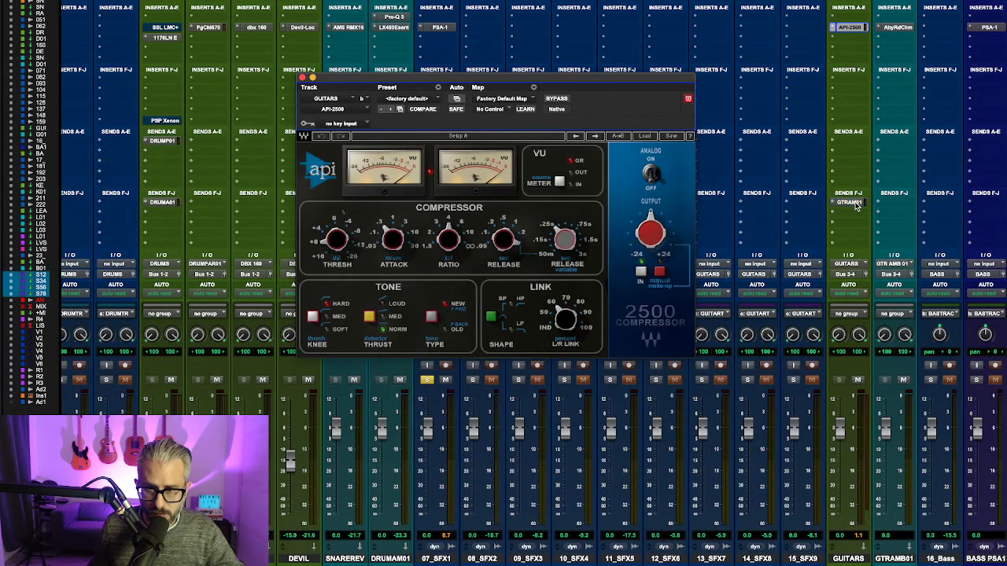
click(911, 28)
click(911, 28)
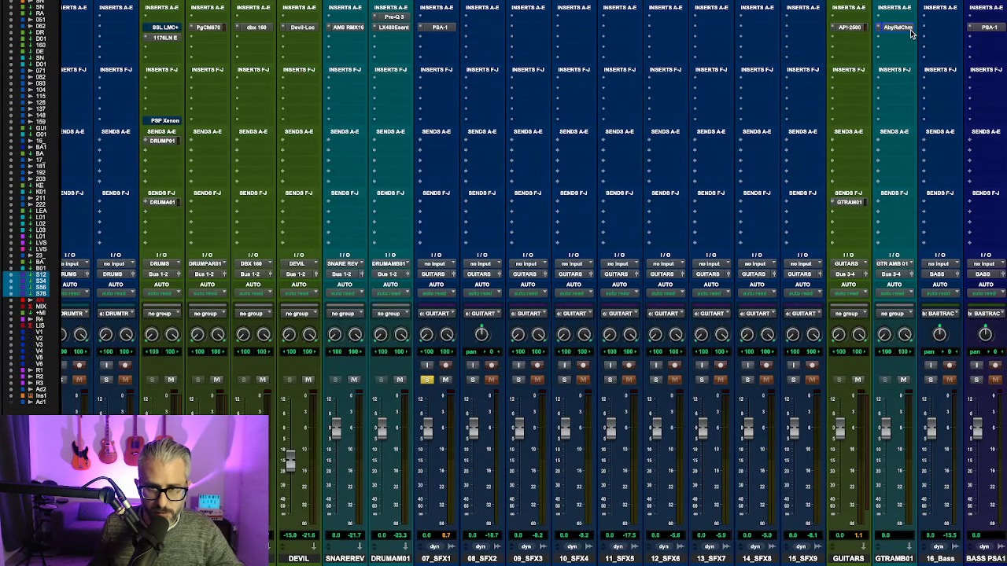
key(space)
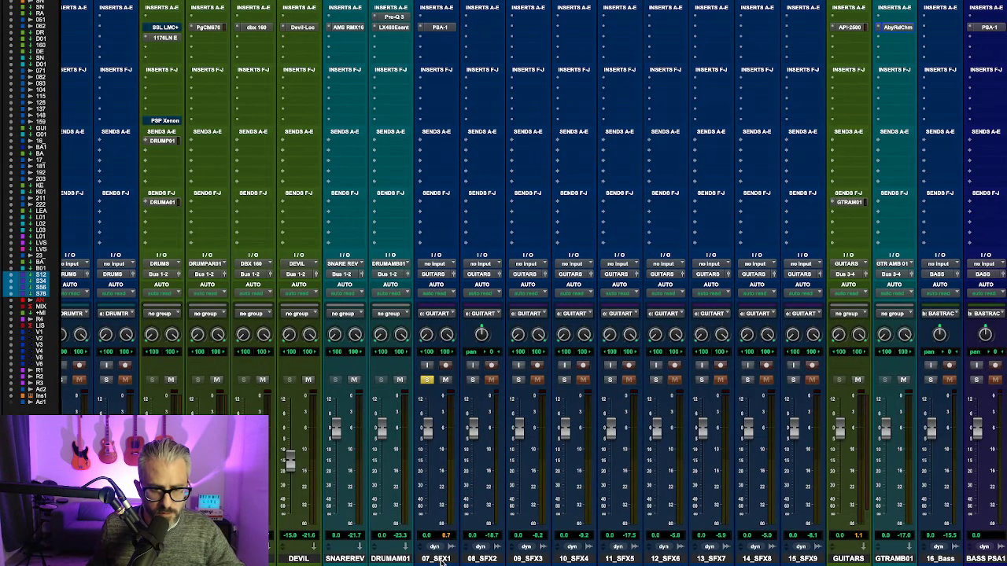
Step: Select the 07_SFX1 track in the Mix window and play it back soloed
click(439, 558)
scroll(697, 471, right, 5)
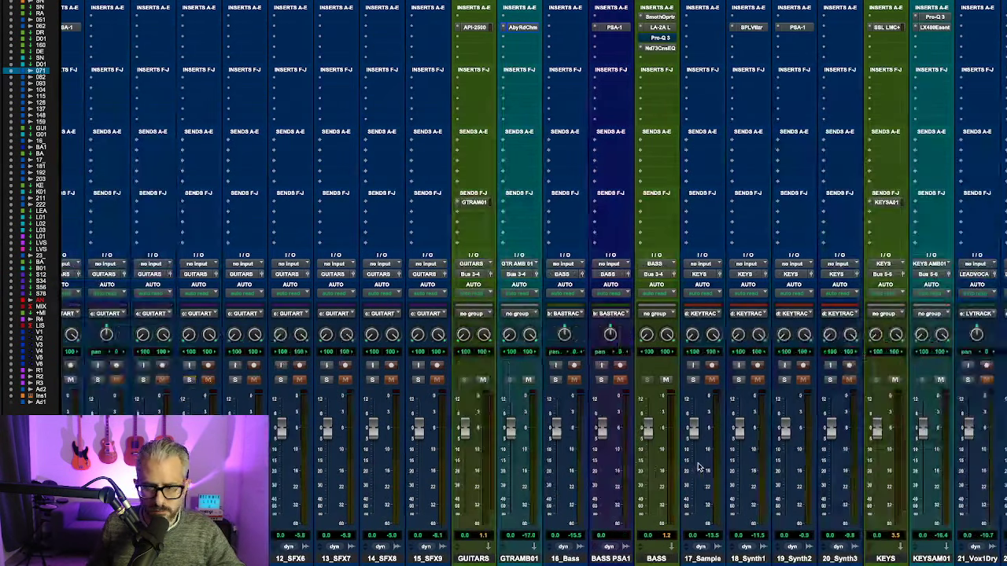
scroll(698, 471, left, 10)
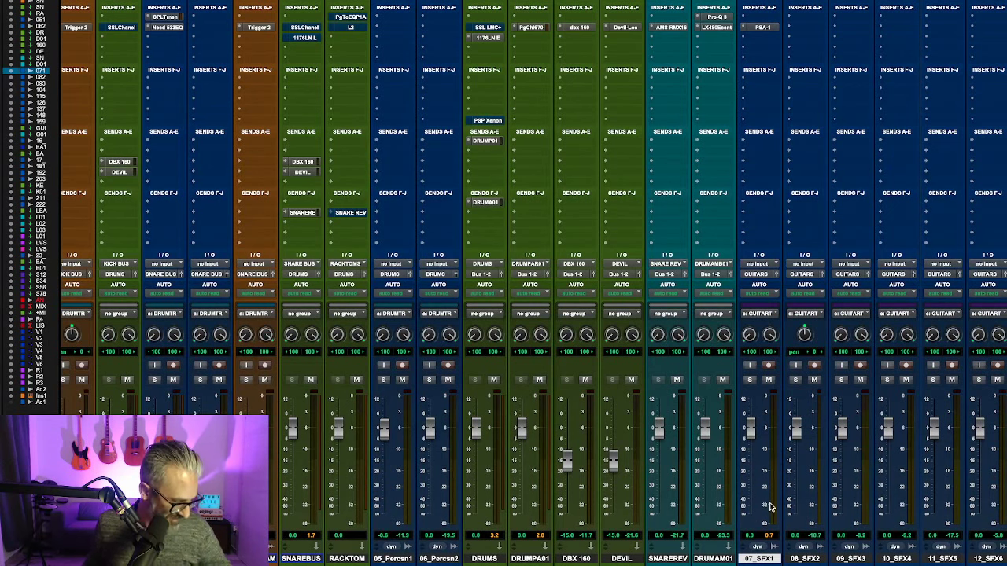
scroll(753, 483, left, 3)
scroll(753, 483, right, 2)
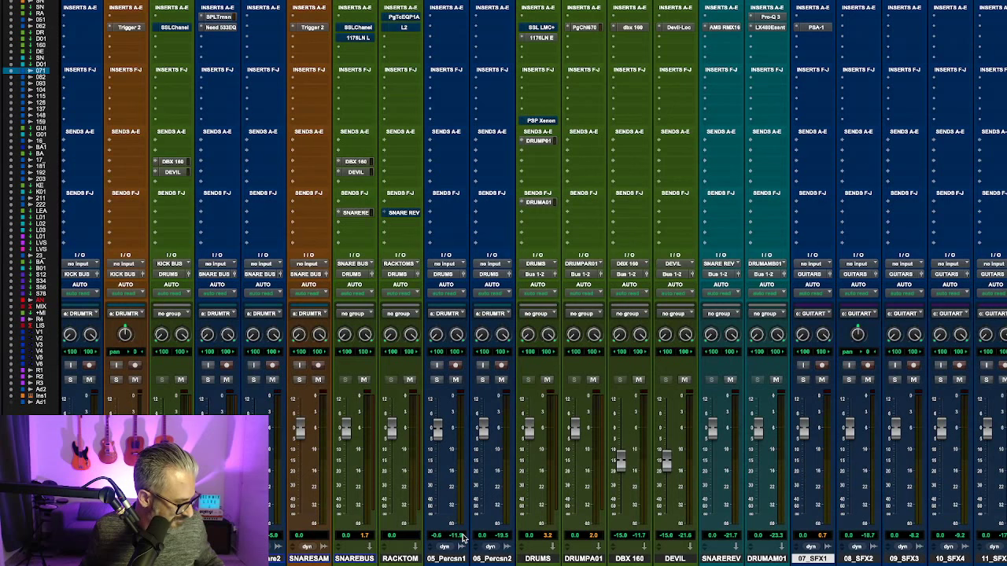
scroll(535, 470, left, 1)
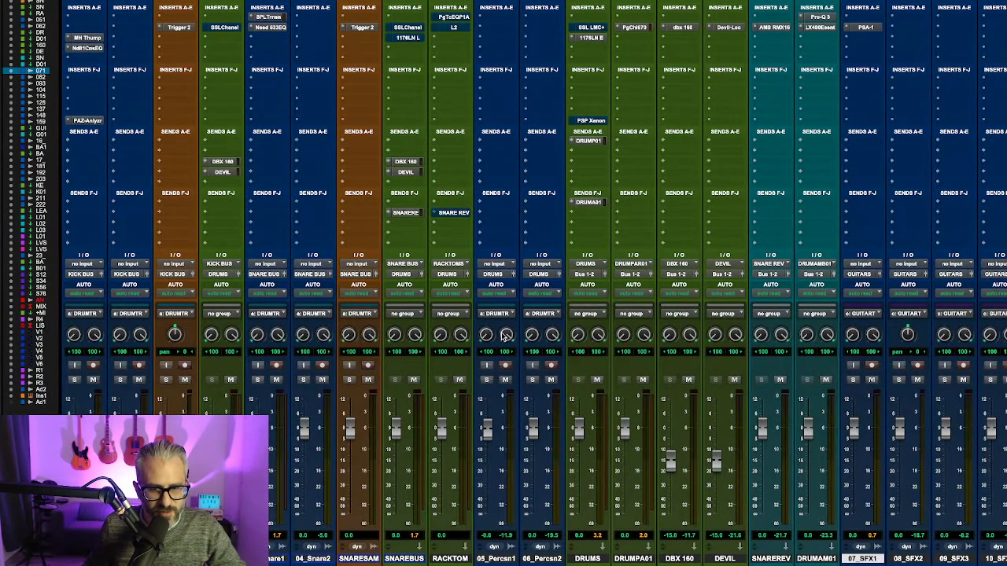
scroll(557, 362, right, 4)
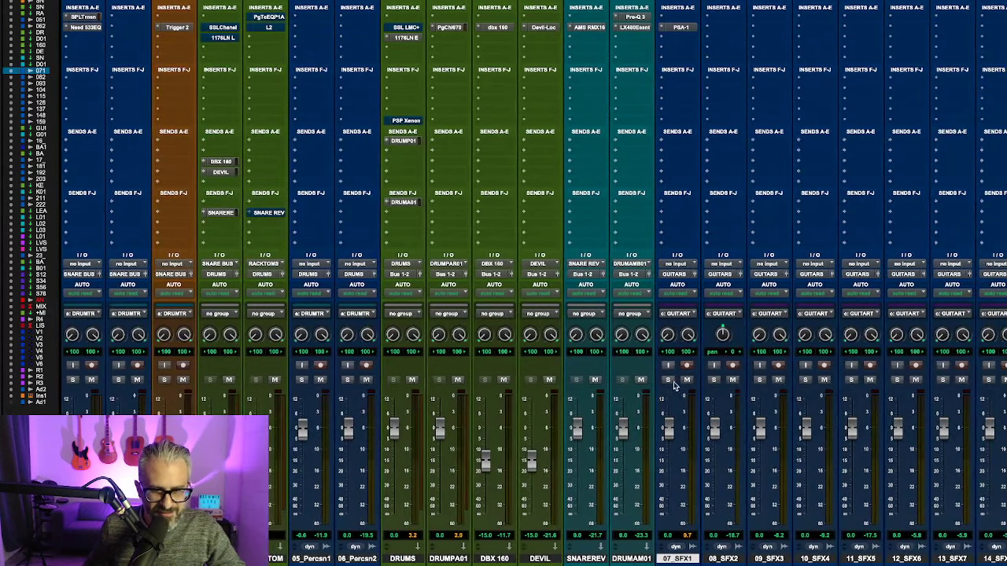
click(668, 380)
scroll(673, 441, right, 2)
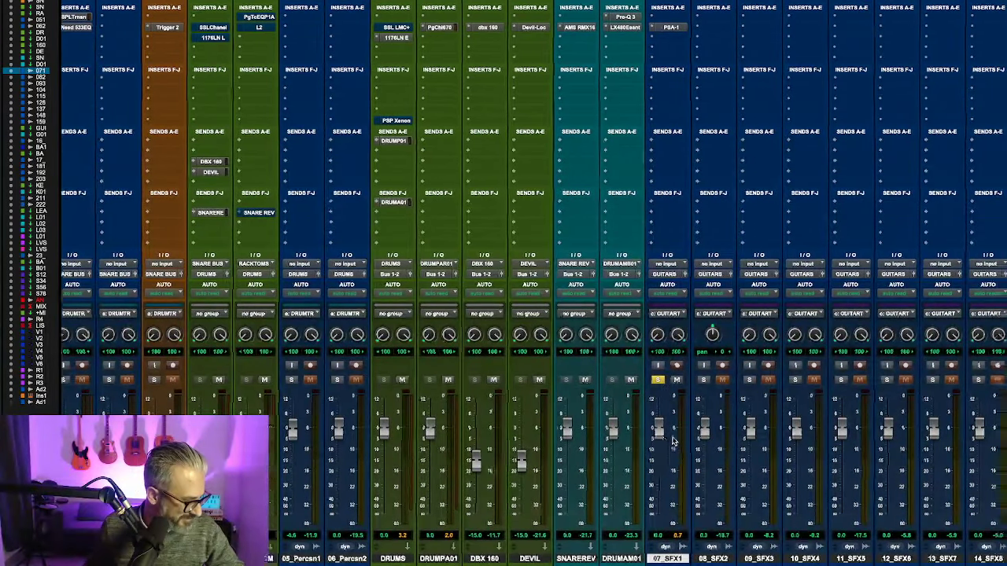
key(space)
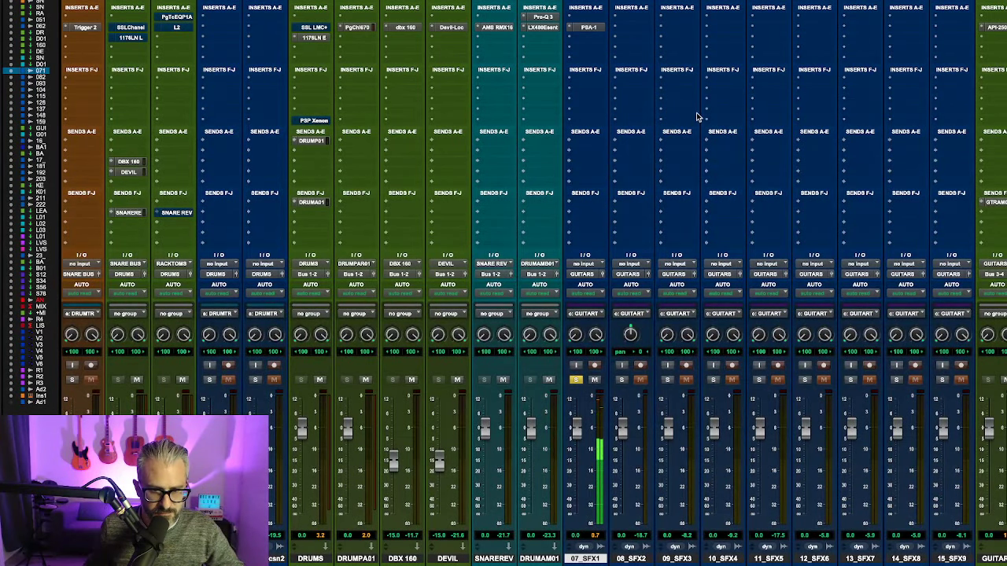
scroll(664, 100, right, 2)
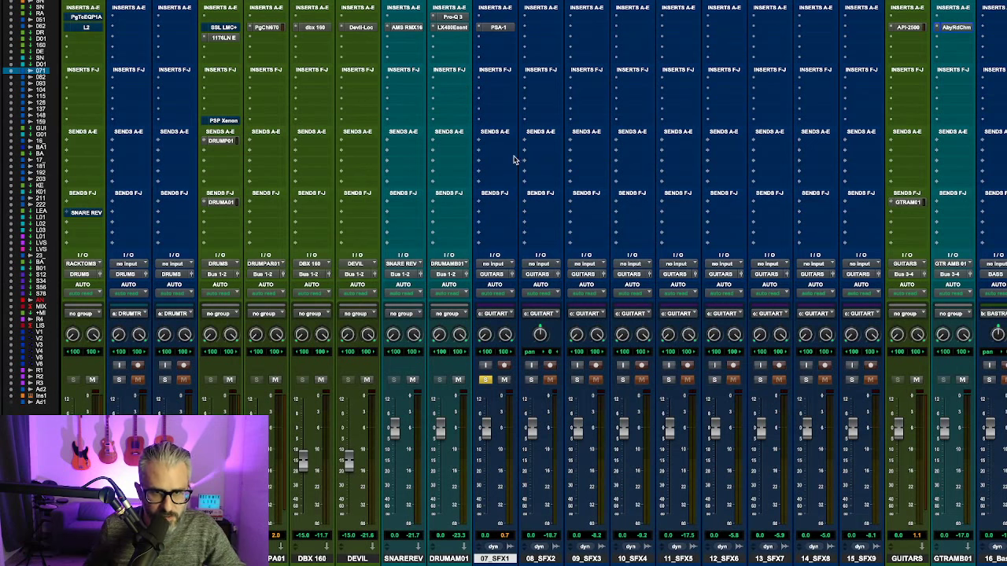
Step: Create a send on 07_SFX1 to a new stereo Aux Input track named "SFX 1 FX", placed next to the current track
click(499, 203)
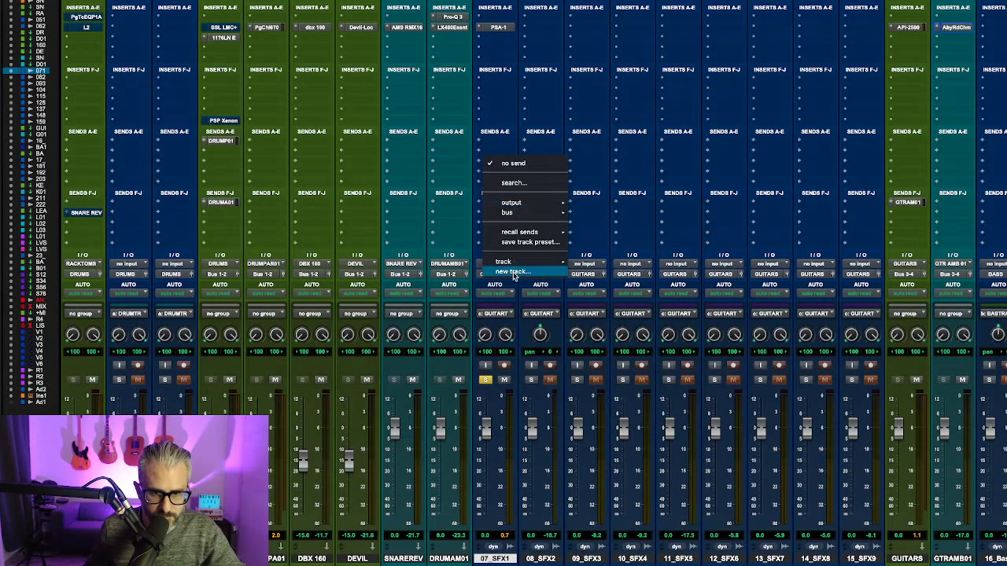
click(511, 266)
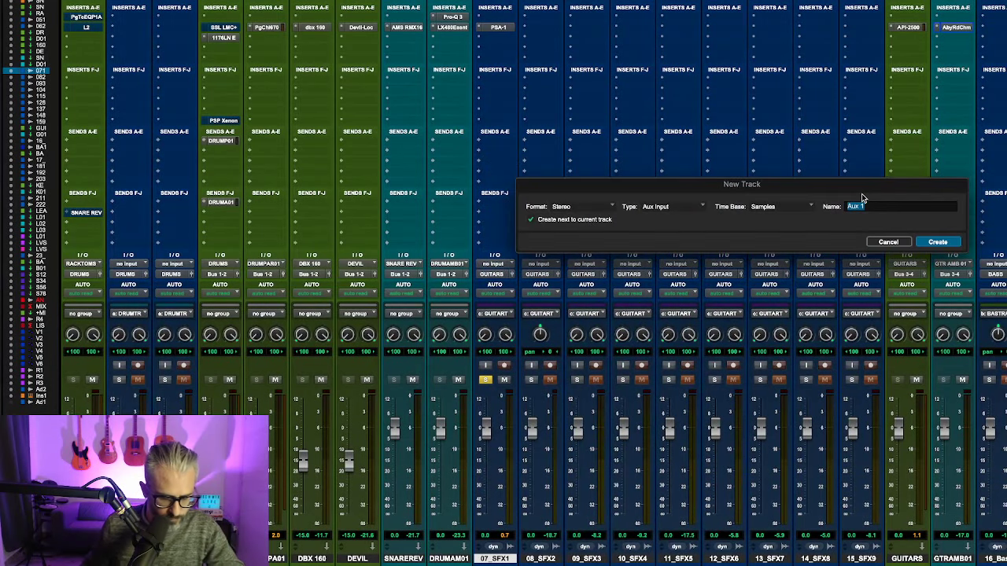
text(SFX)
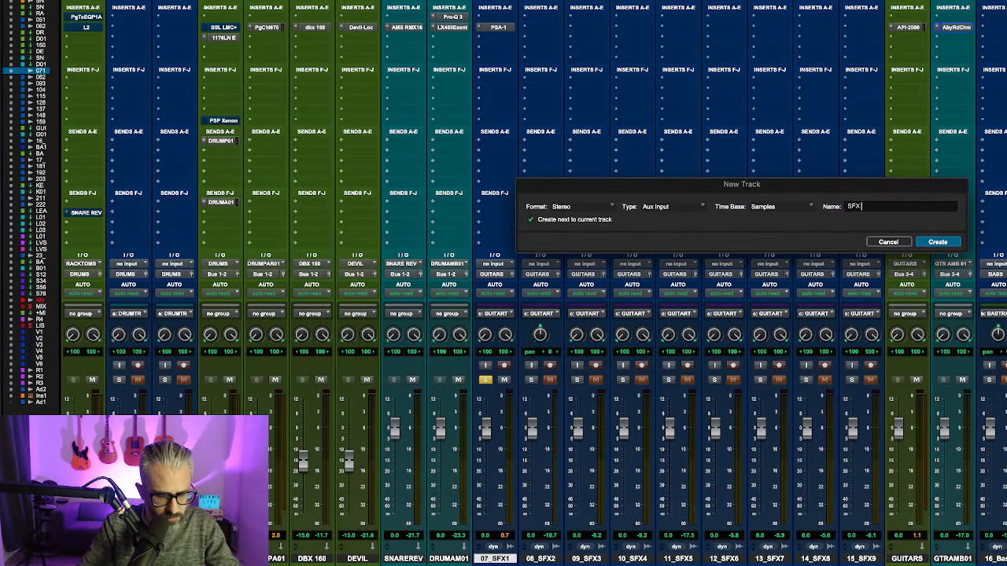
text( 1 FX)
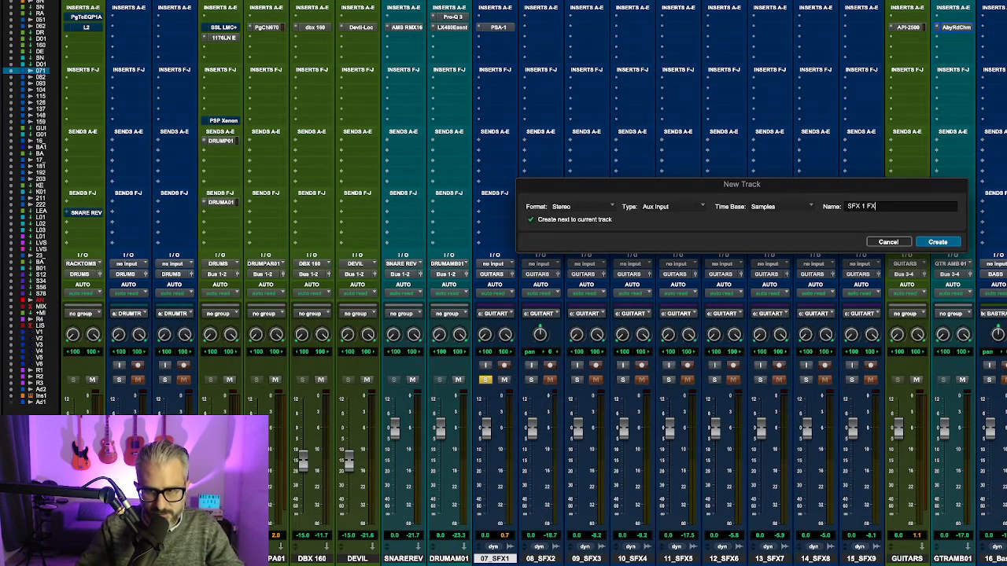
click(954, 242)
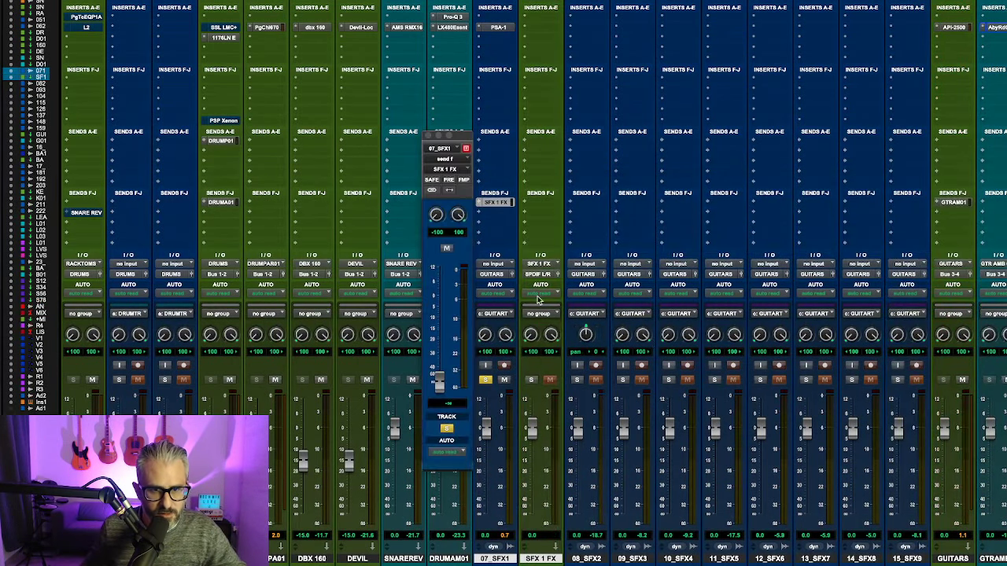
Step: Route the output of the SFX 1 FX aux track to Bus 3-4 and close the 07_SFX1 send window
click(543, 277)
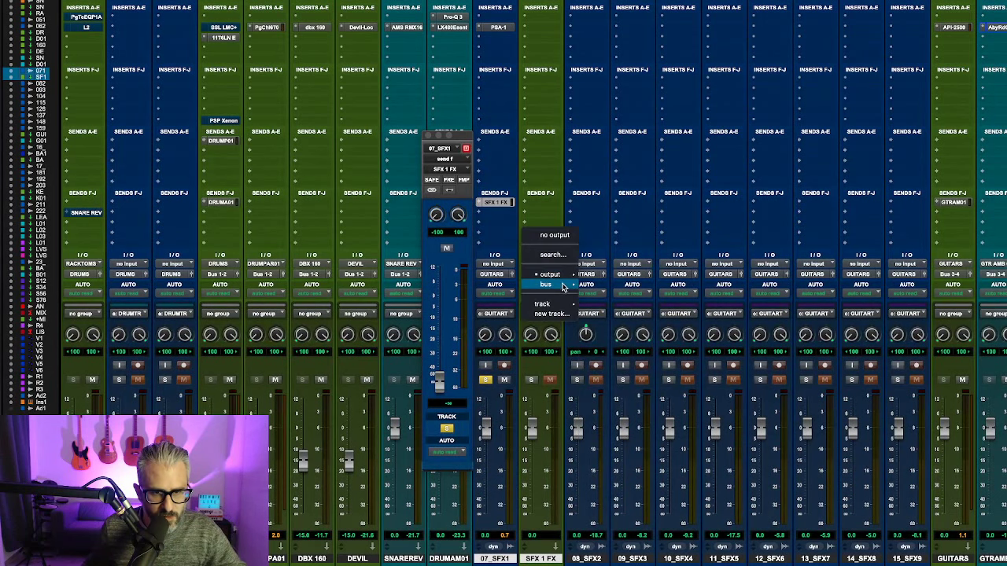
mouse_move(562, 288)
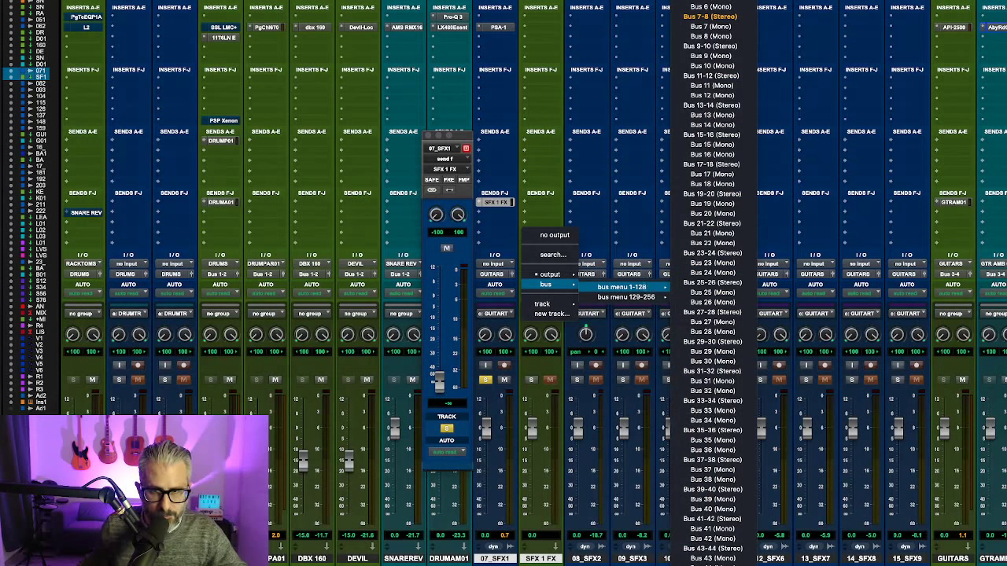
key(Escape)
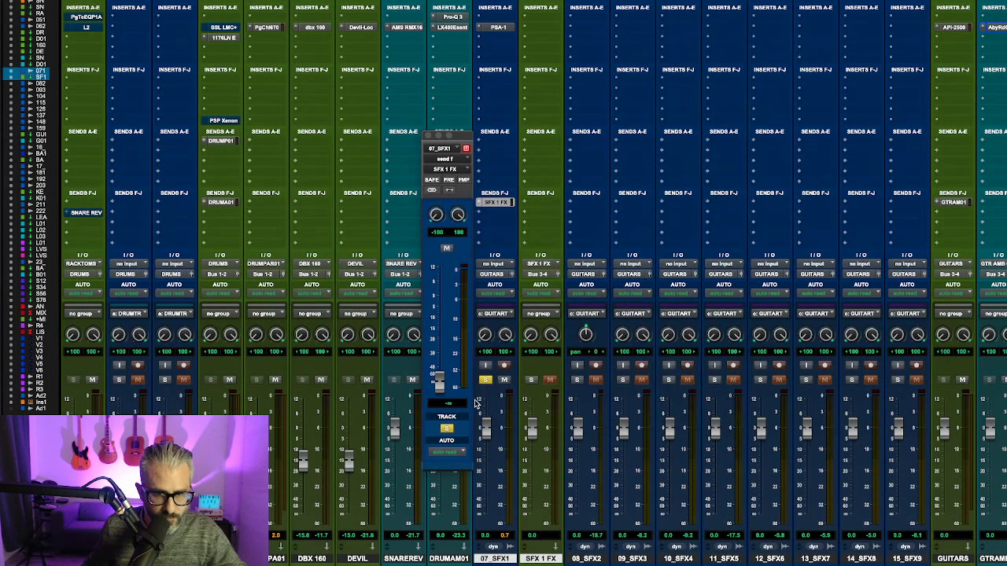
click(428, 137)
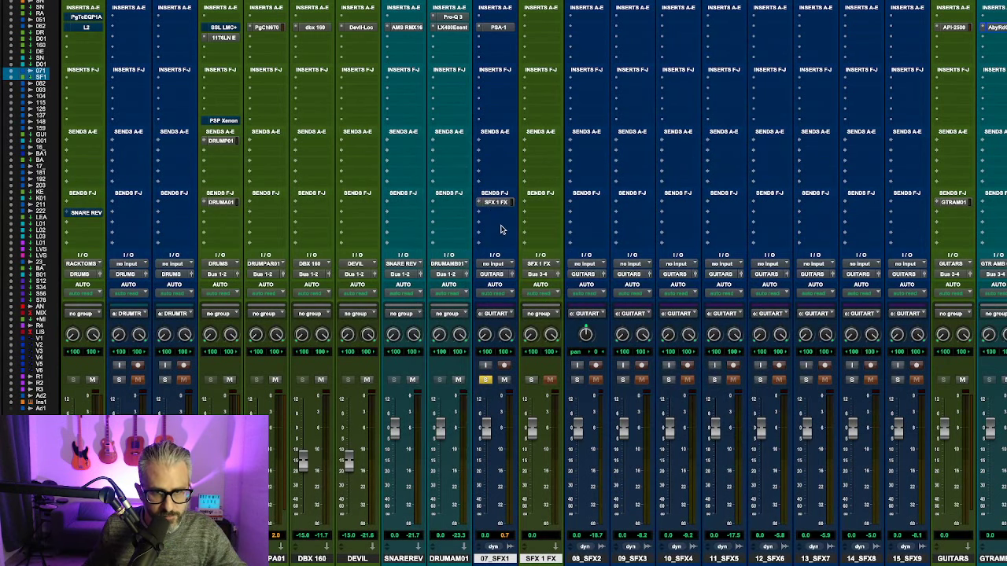
Step: Browse the stereo reverb plug-ins available for an insert on the SFX 1 FX track
click(544, 29)
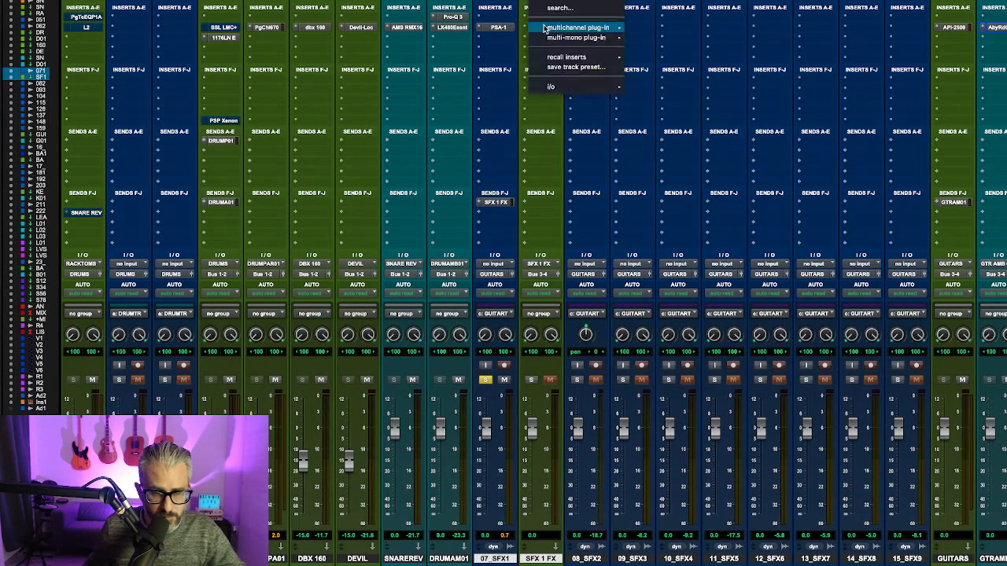
key(Escape)
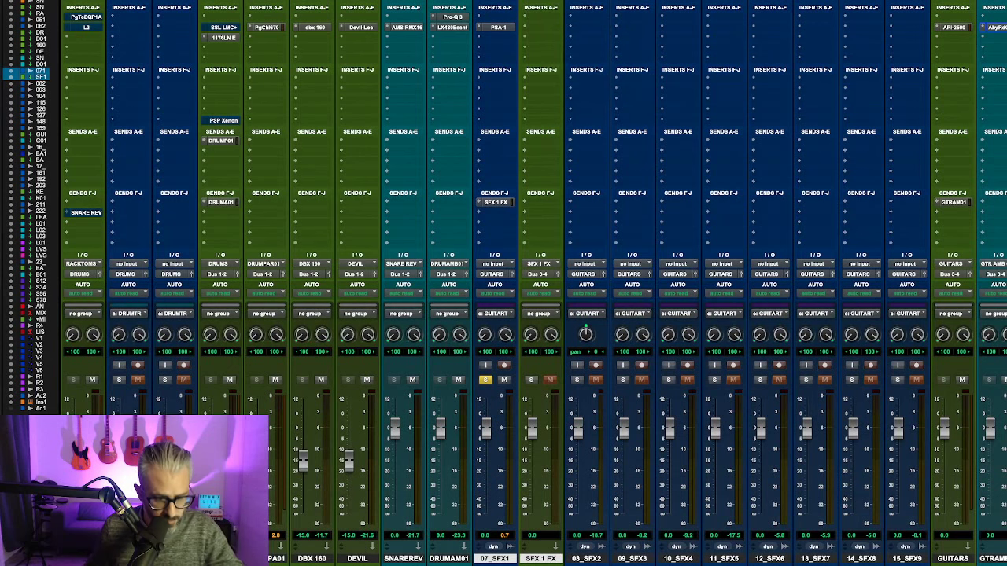
click(540, 29)
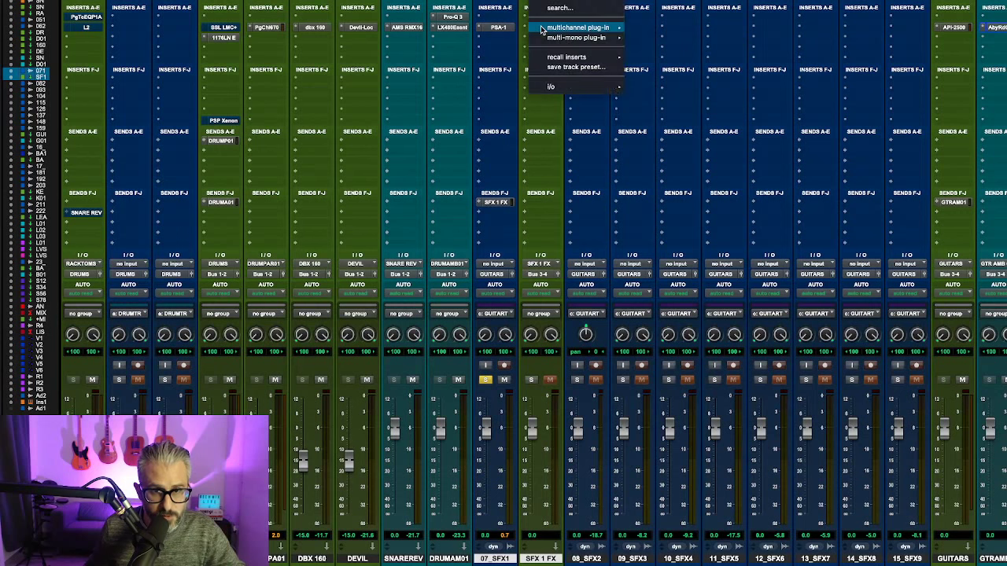
mouse_move(578, 28)
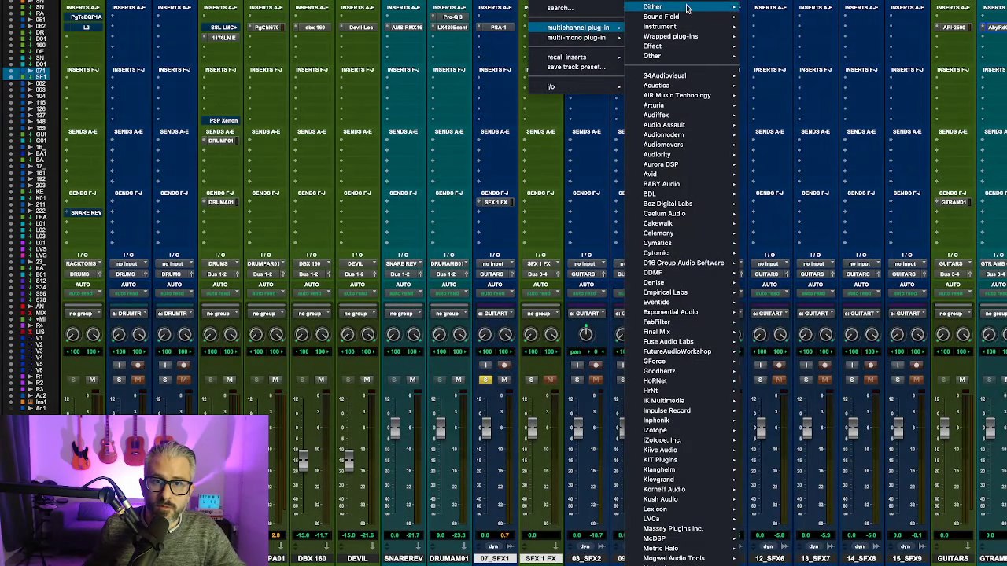
mouse_move(685, 2)
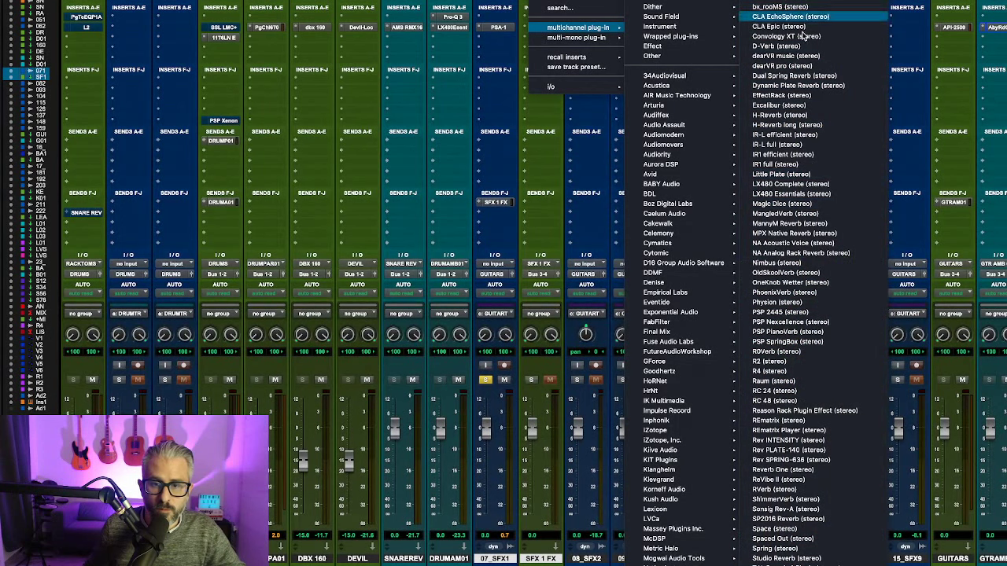
scroll(793, 443, down, 5)
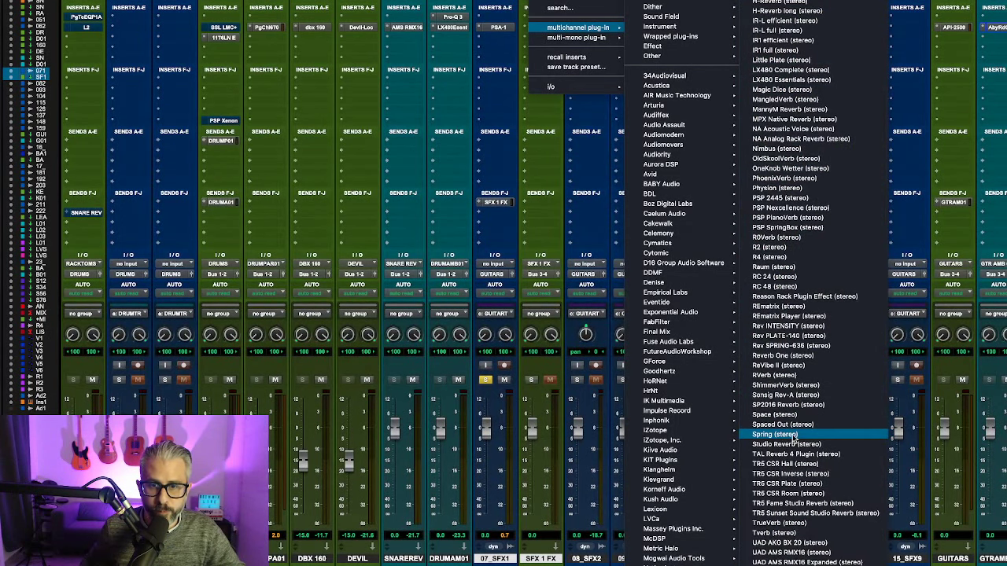
scroll(793, 444, up, 2)
scroll(793, 444, down, 2)
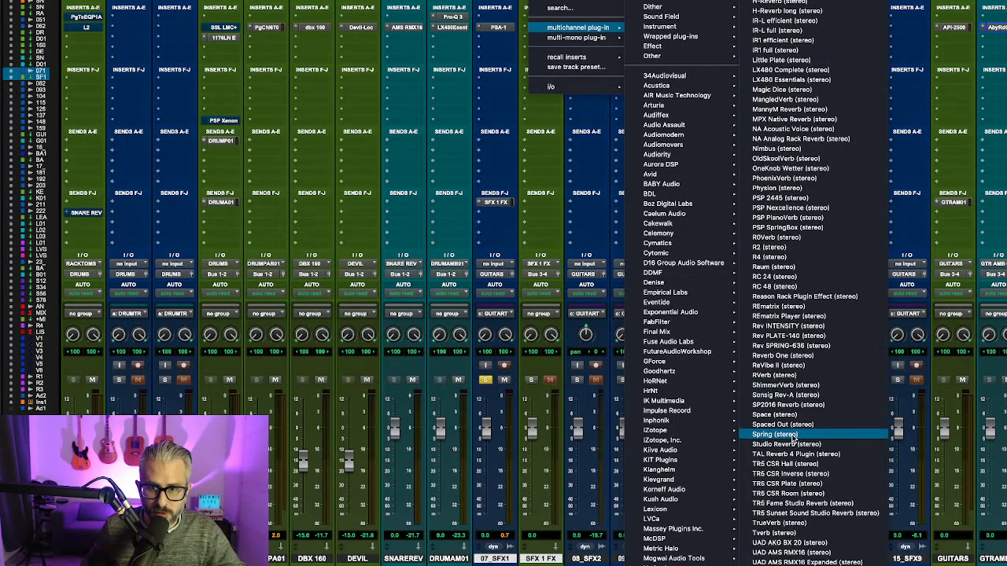
scroll(793, 441, up, 2)
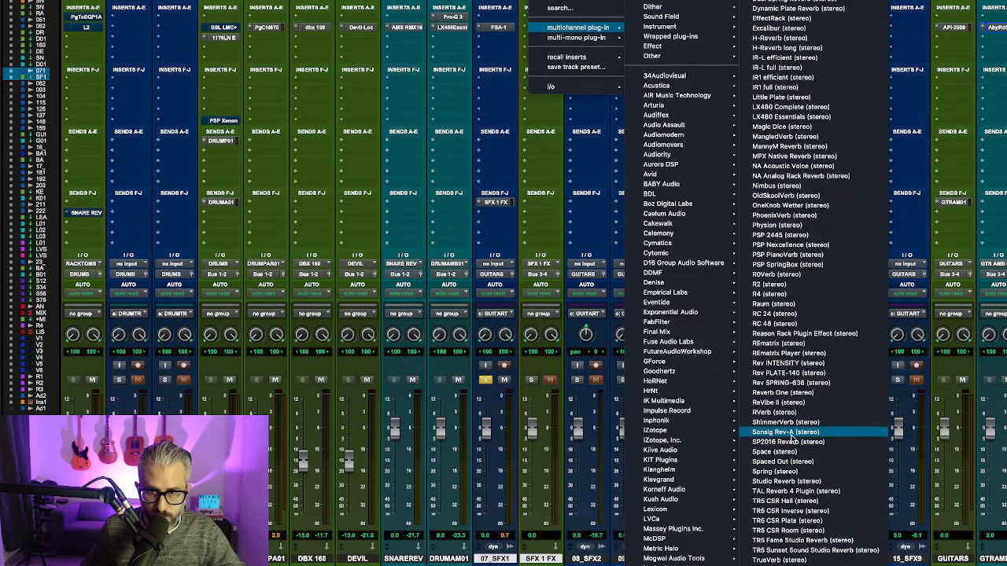
key(Escape)
Step: Insert the stereo H-Reverb plug-in on the SFX 1 FX track by searching for "h", and move its window off that track
click(612, 34)
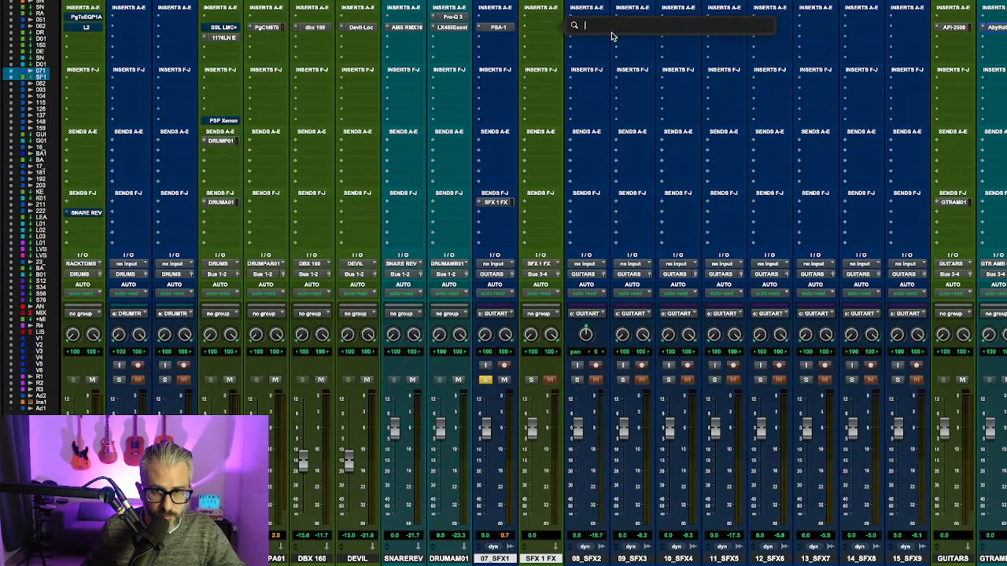
text(h)
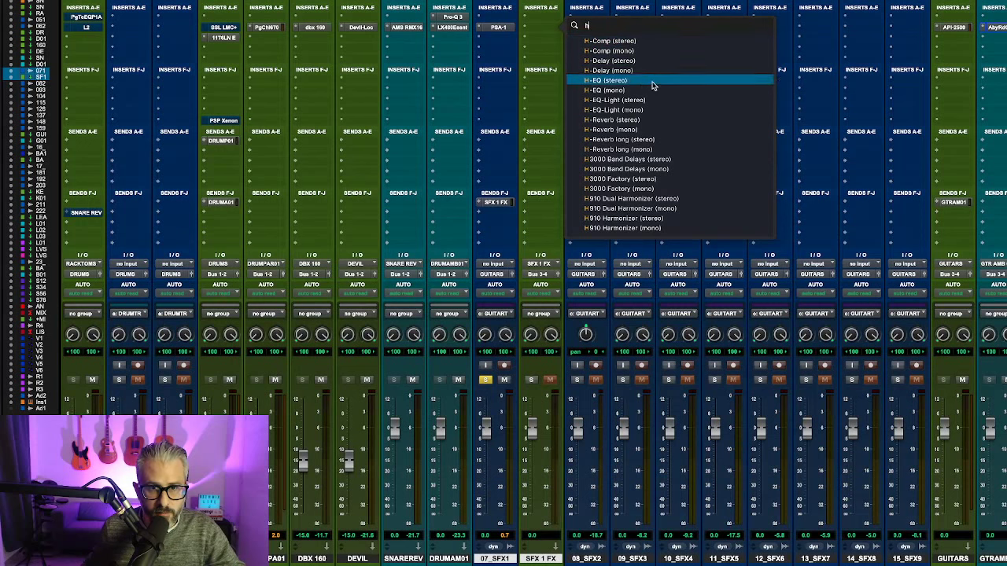
click(659, 119)
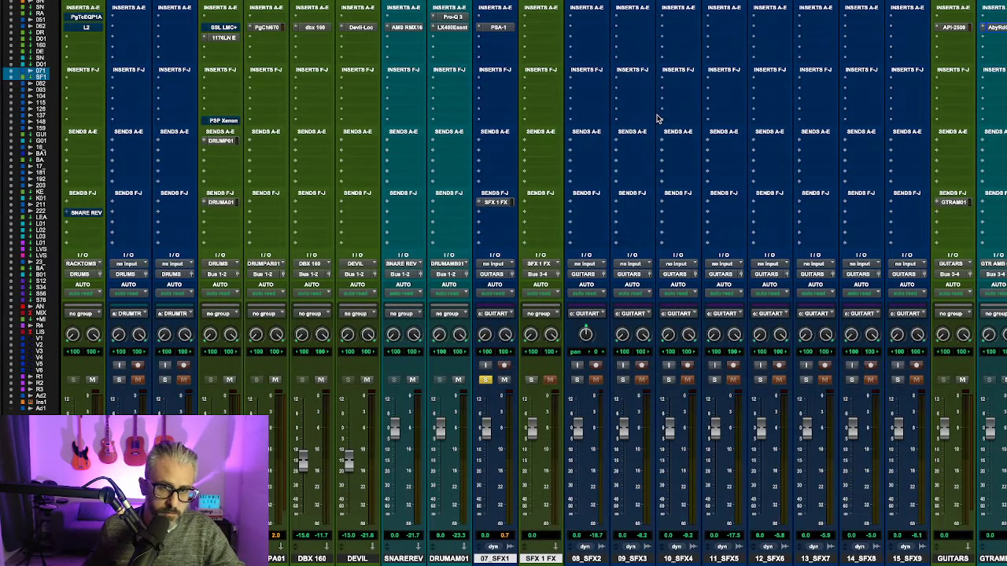
drag(550, 79, 839, 27)
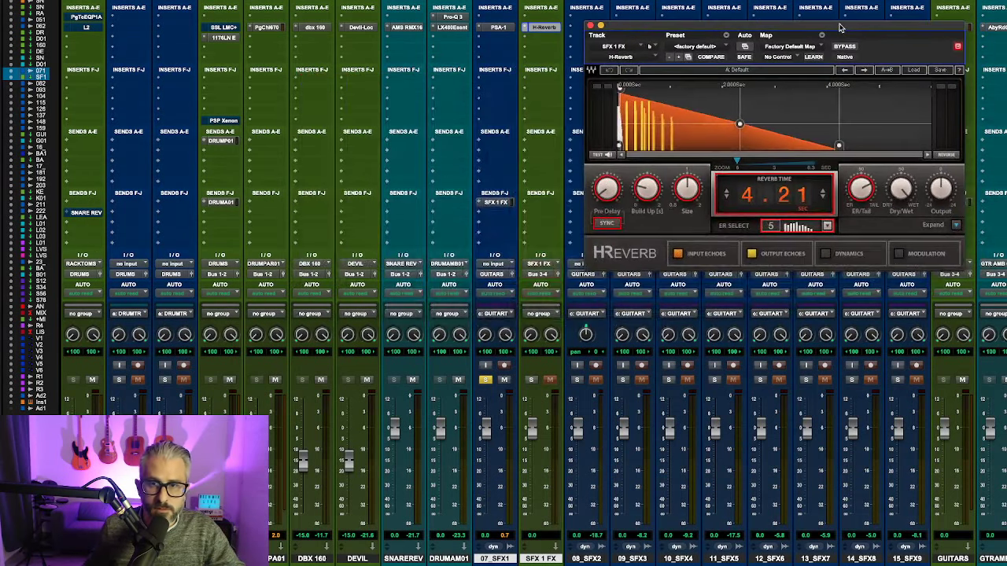
Step: Load the Huge Verb preset from the Big Spaces category in H-Reverb and reposition the plug-in window
click(914, 71)
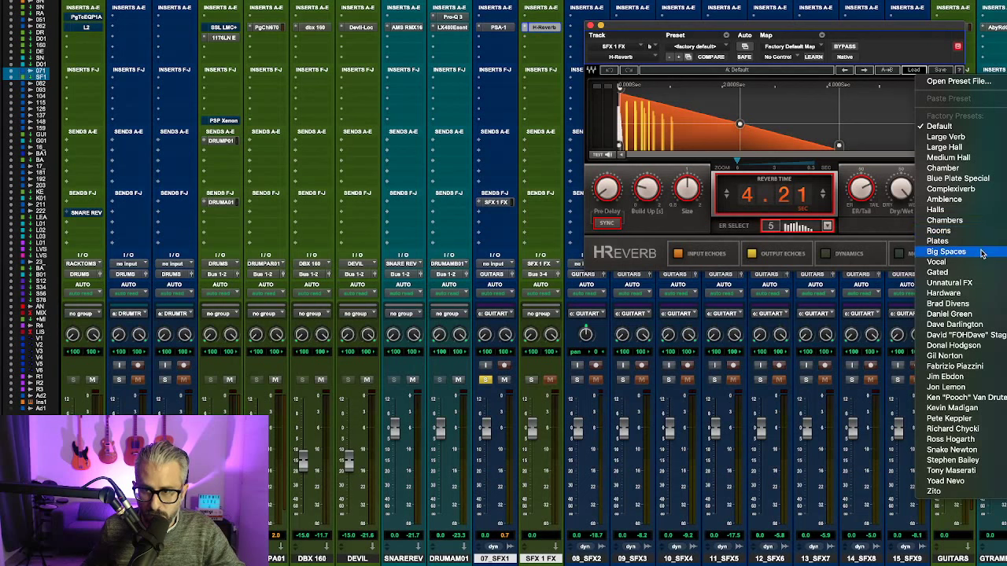
click(946, 251)
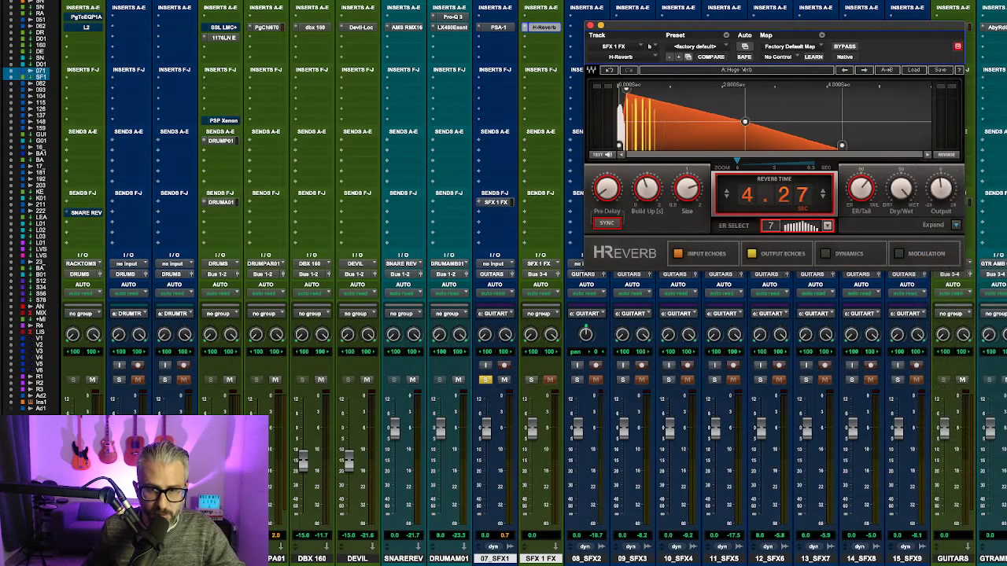
drag(627, 47, 598, 48)
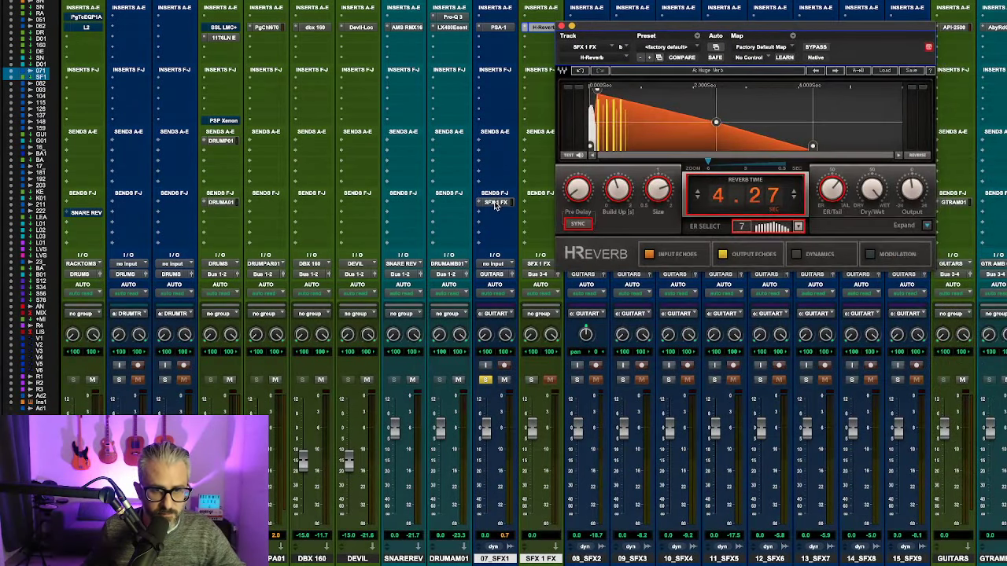
Step: Set the 07_SFX1 send to SFX 1 FX to 0.0 dB and close the send and H-Reverb windows
click(496, 204)
alt+click(441, 383)
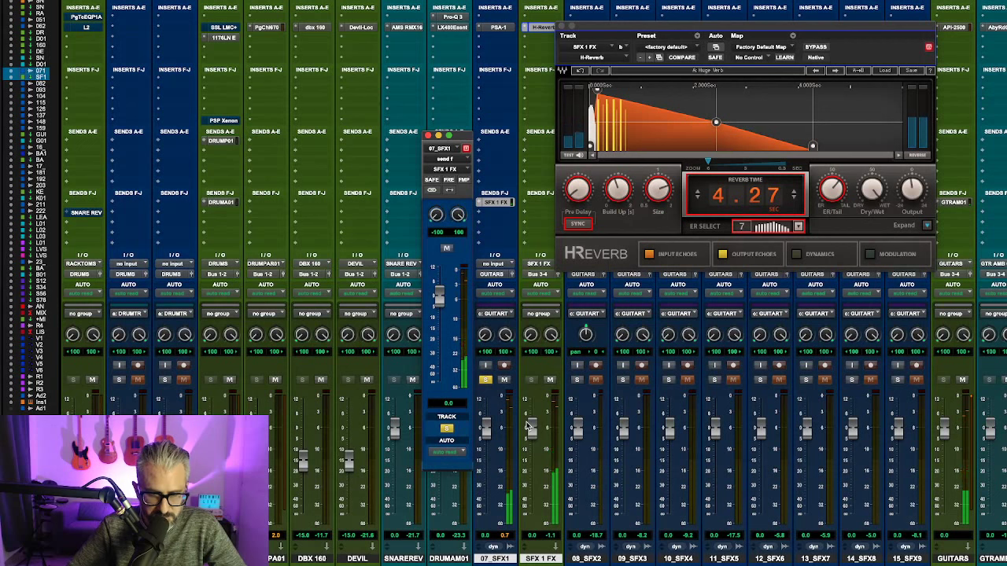
click(428, 137)
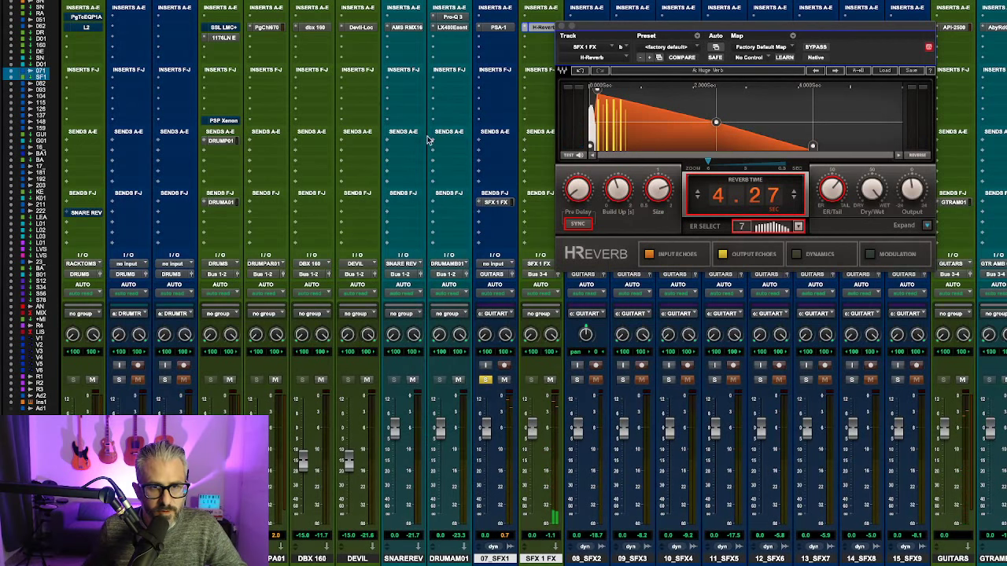
click(561, 26)
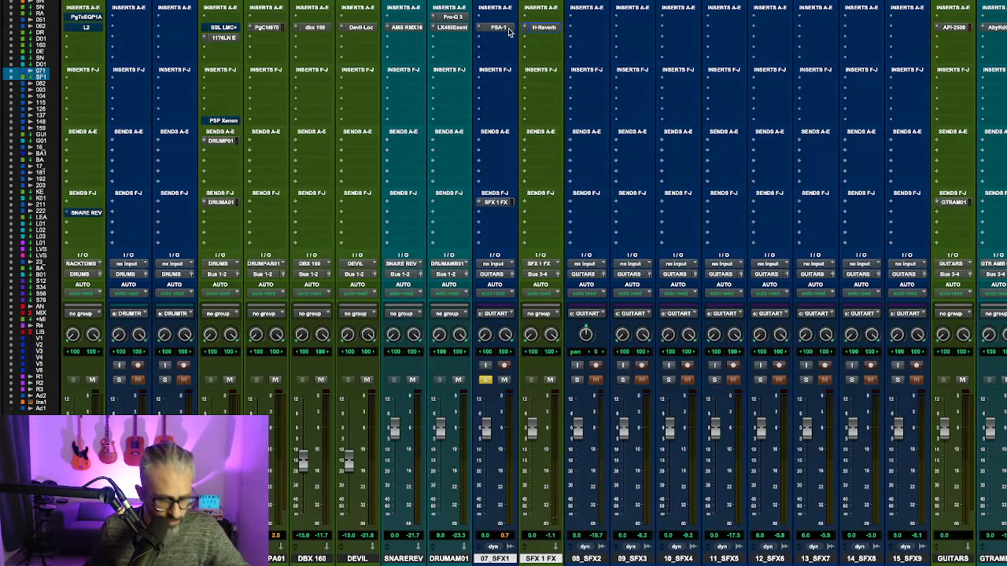
Step: Copy the PSA-1 insert from 07_SFX1 to the slot below H-Reverb on SFX 1 FX and open it during playback
drag(531, 45, 537, 39)
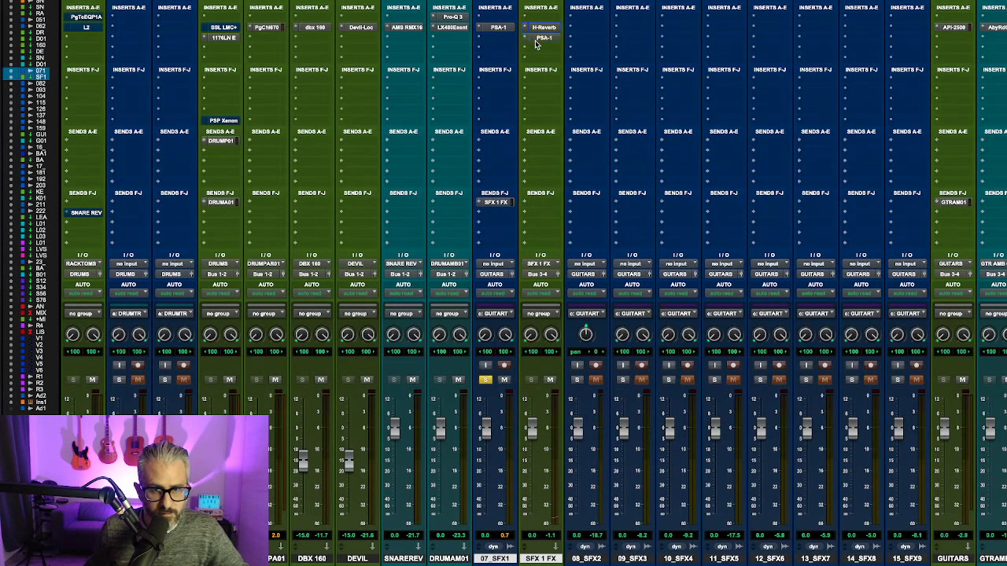
click(548, 39)
key(space)
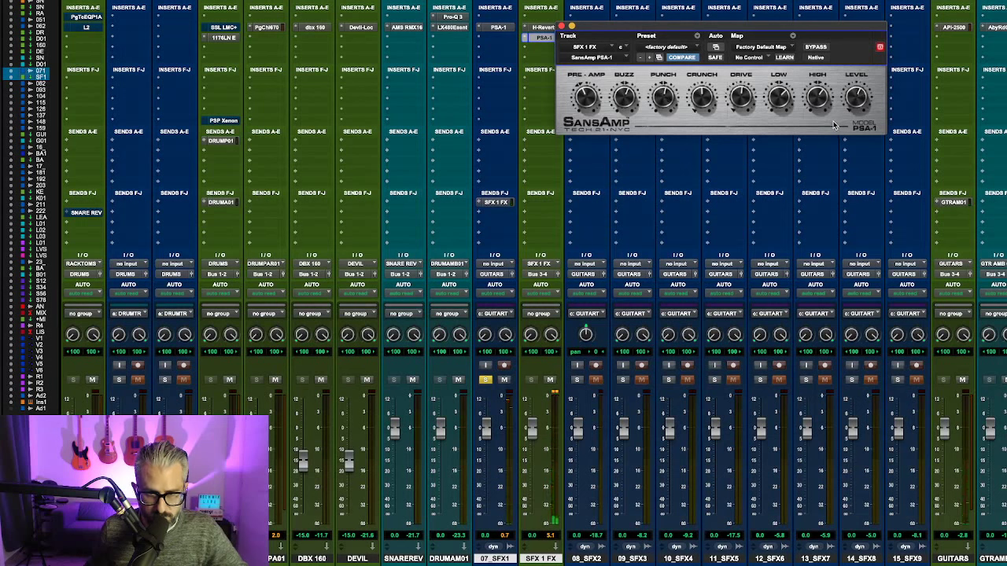
Step: Take 07_SFX1 out of solo to audition its effects in the full mix, and solo it again
scroll(737, 291, right, 10)
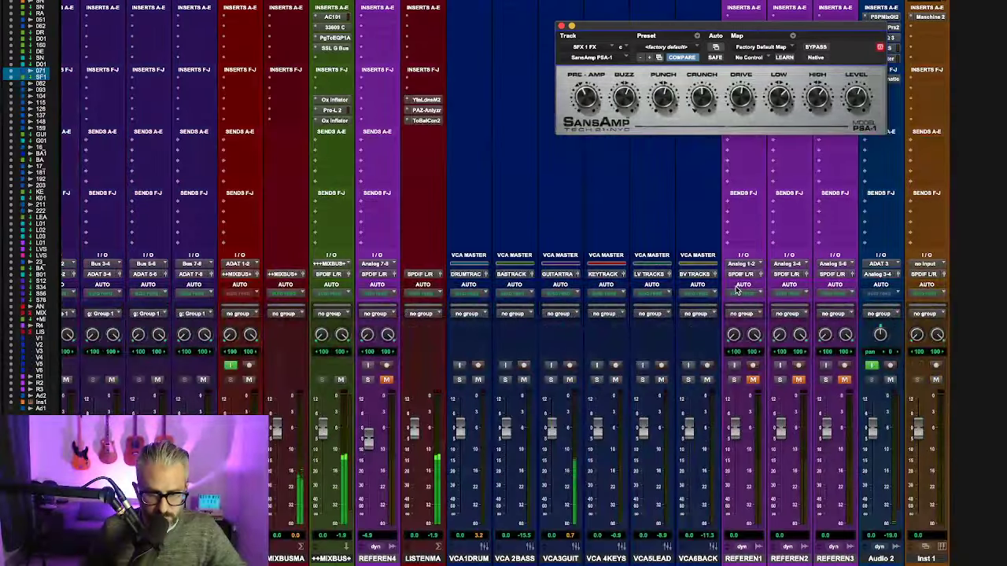
scroll(737, 291, left, 5)
scroll(737, 291, left, 10)
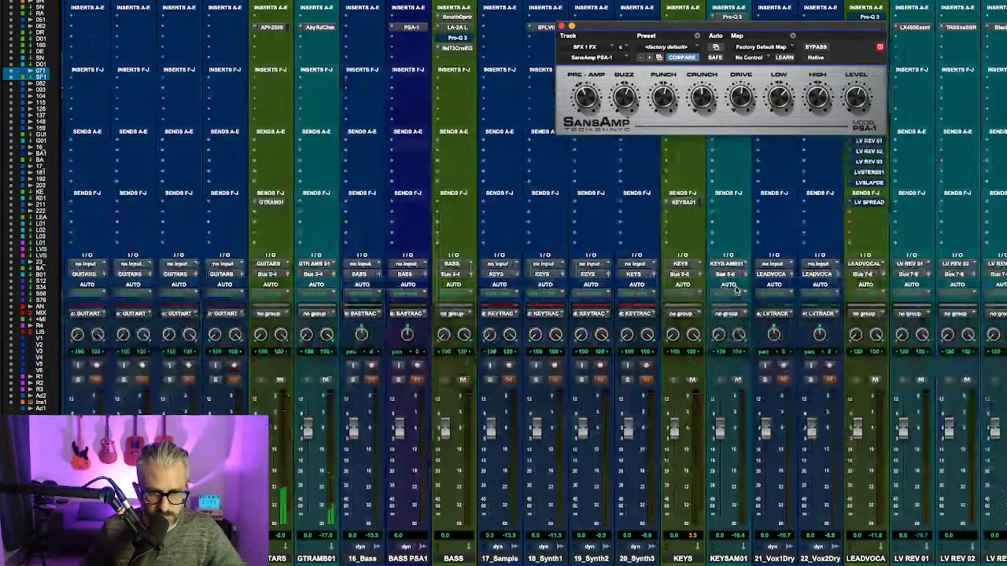
scroll(737, 280, left, 15)
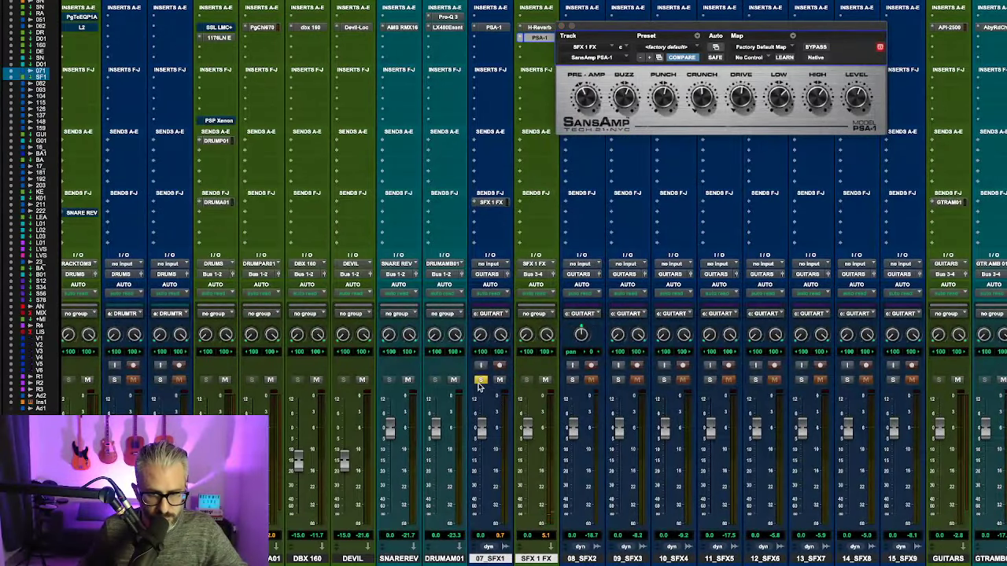
click(479, 380)
key(space)
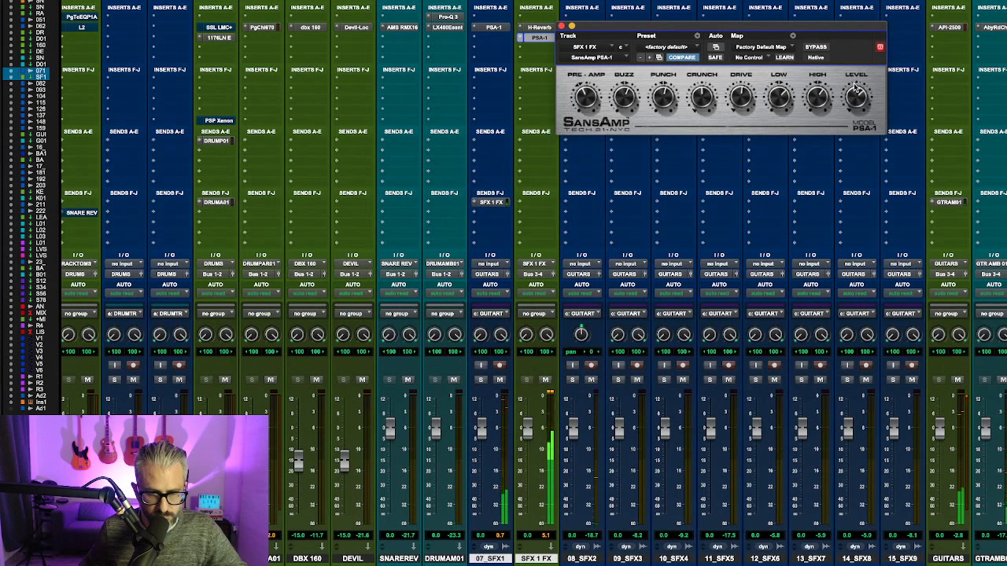
click(480, 380)
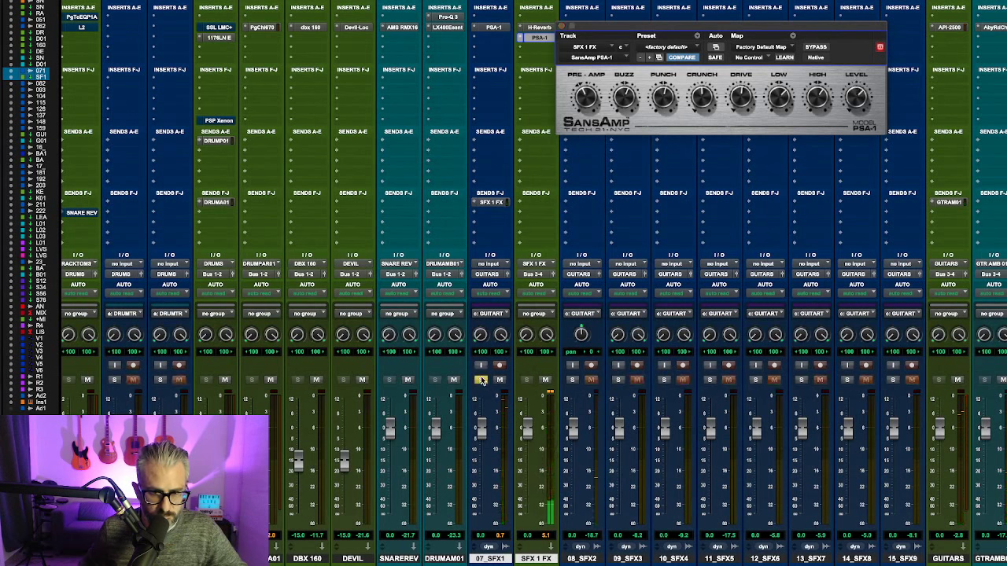
Step: Insert the stereo FabFilter Pro-Q 3 below PSA-1 on 07_SFX1 by searching for "q 3"
click(489, 39)
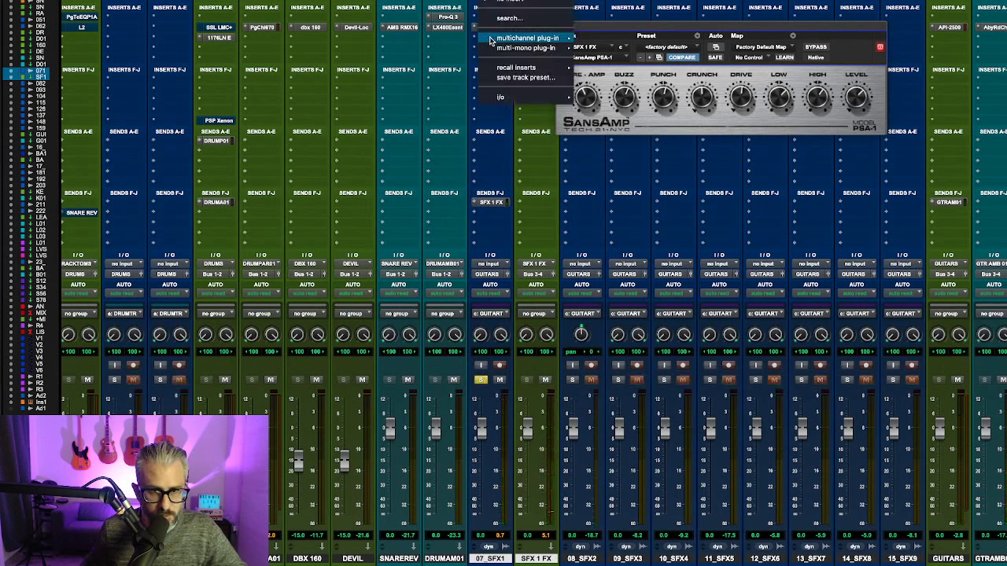
click(510, 29)
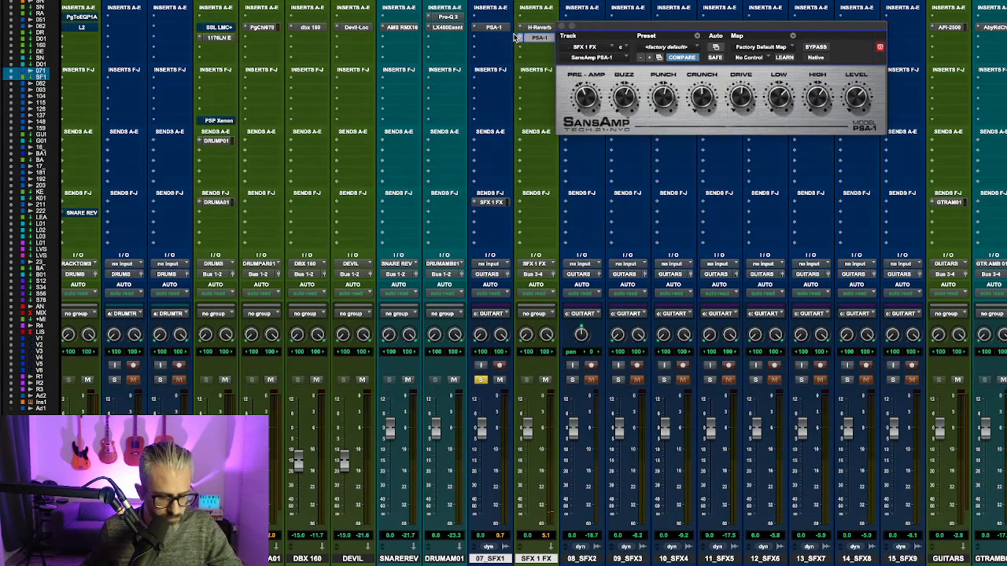
click(510, 29)
text(q 3)
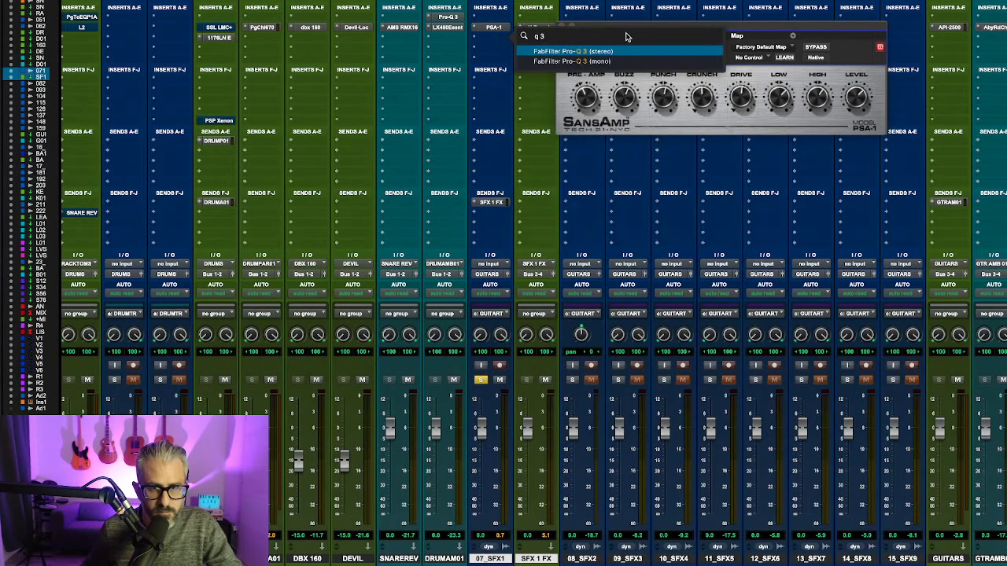
click(604, 50)
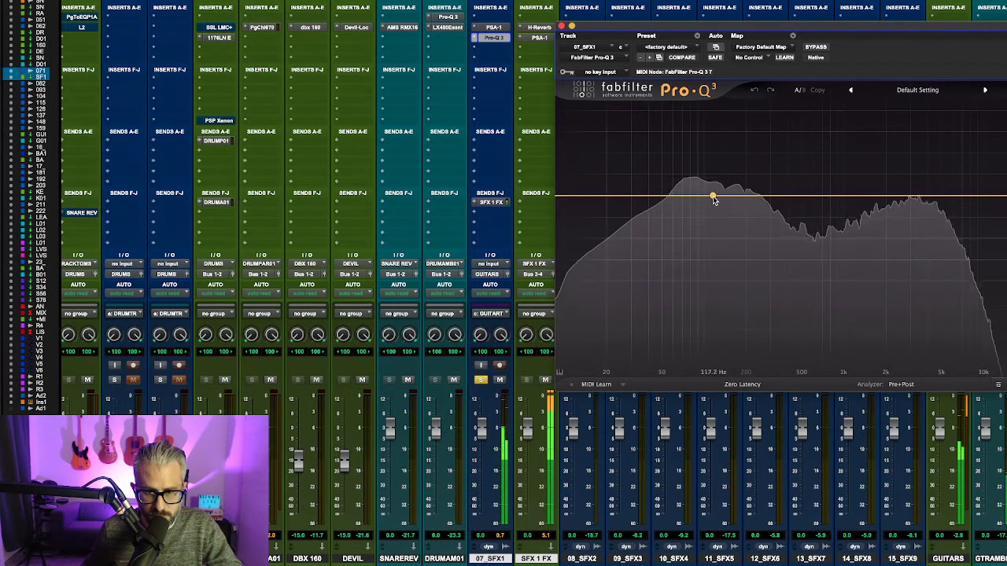
Step: Boost the low end of 07_SFX1 with a bell band at about 60 Hz in Pro-Q 3, and close the equalizer
drag(708, 197, 674, 149)
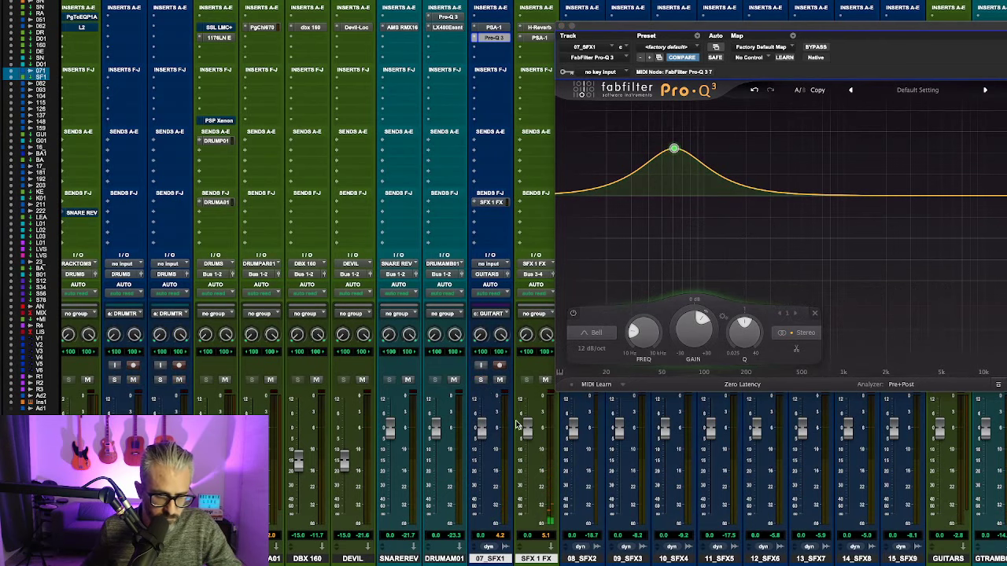
scroll(516, 425, right, 10)
scroll(515, 425, left, 10)
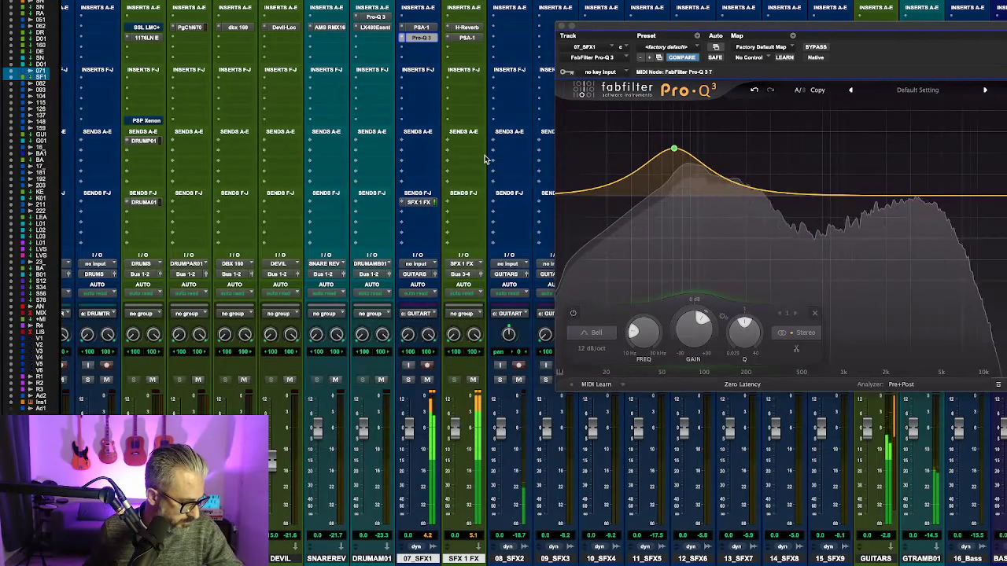
click(563, 27)
Step: Review the Abbey Road Chambers settings on the guitar ambience track and close the plug-in
scroll(790, 140, right, 2)
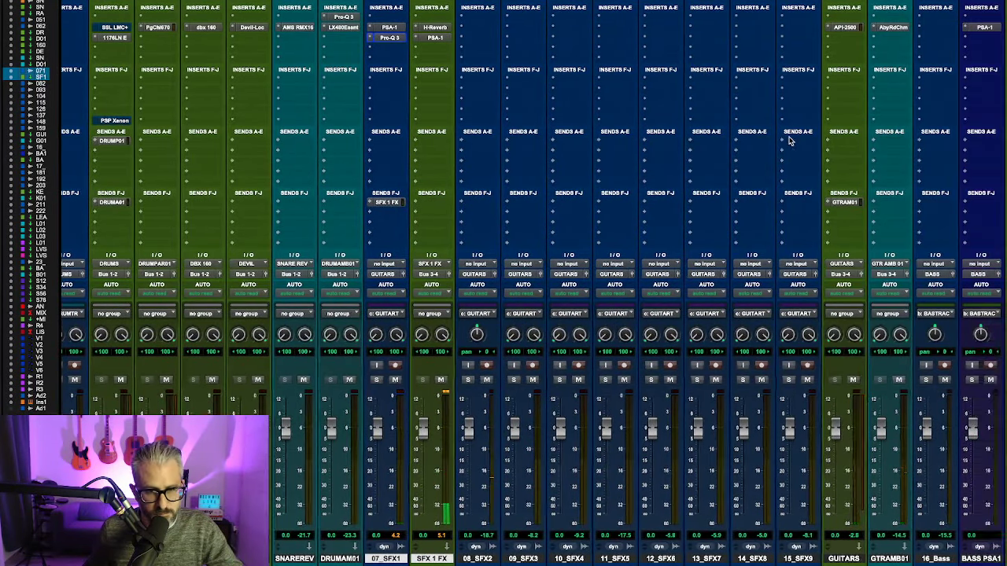
scroll(791, 140, left, 10)
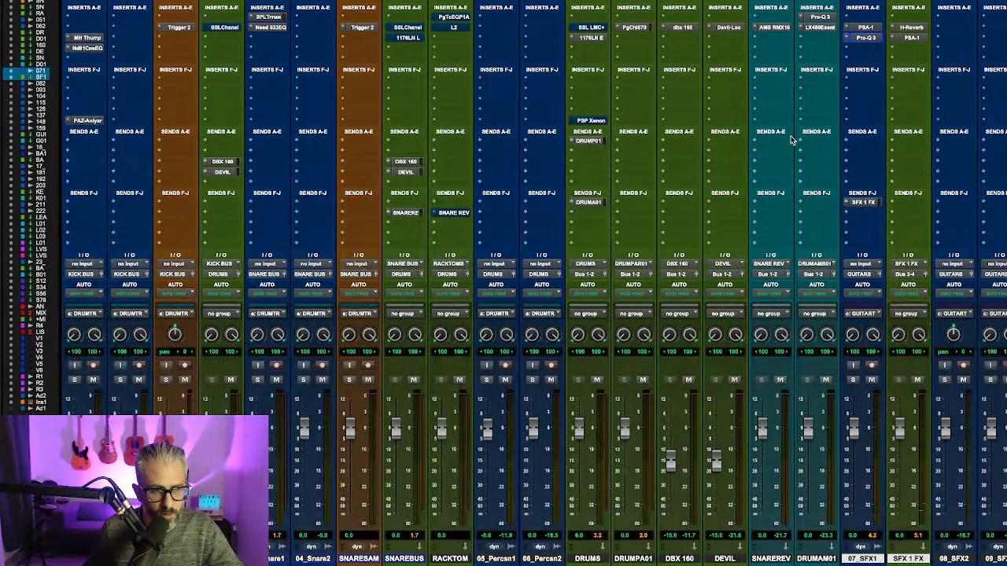
scroll(652, 117, right, 8)
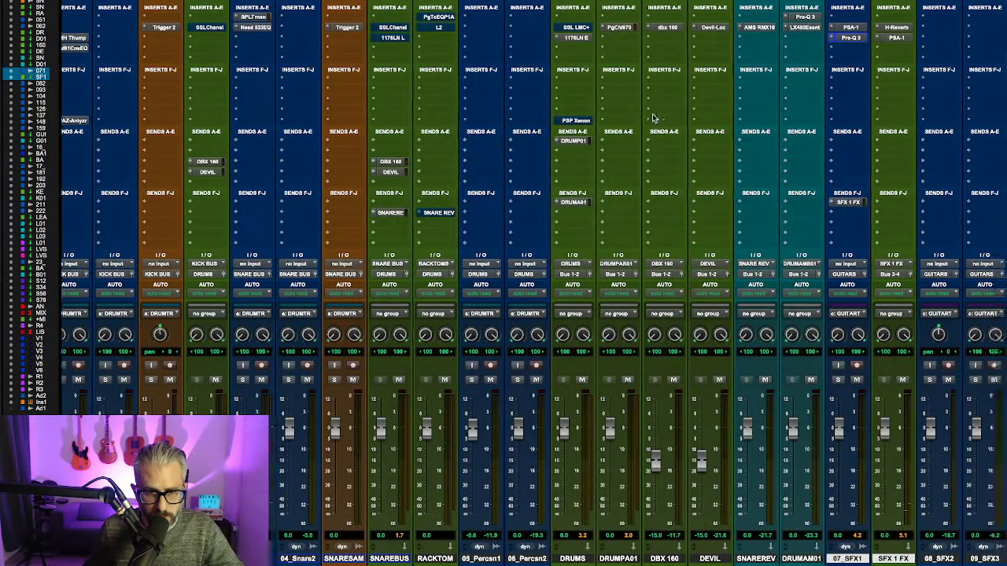
scroll(652, 117, right, 6)
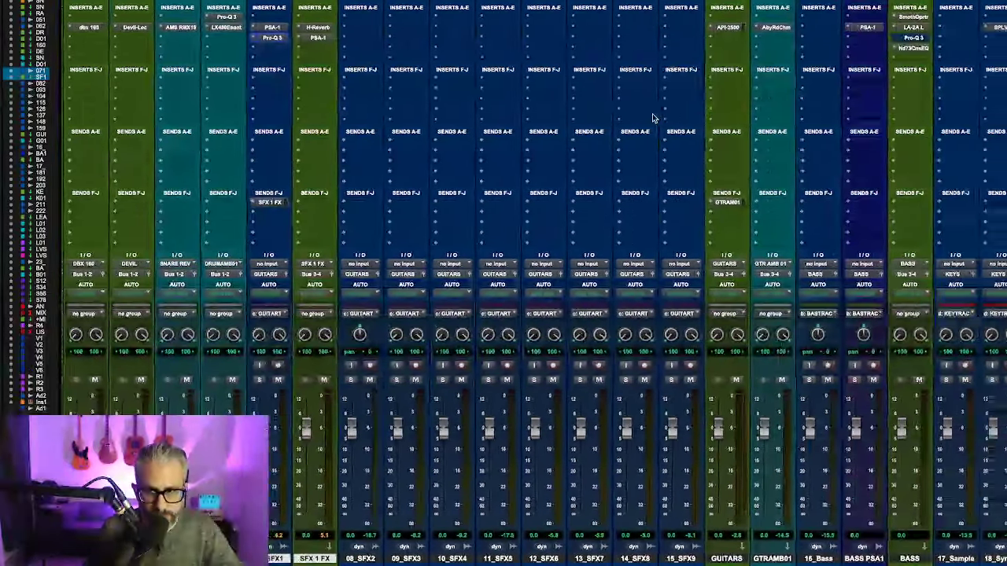
click(738, 28)
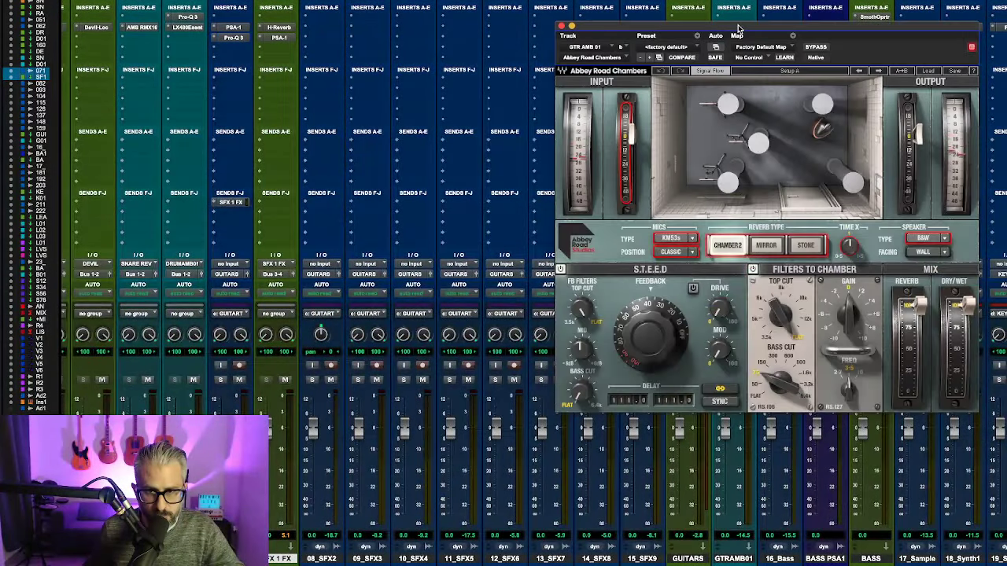
click(562, 27)
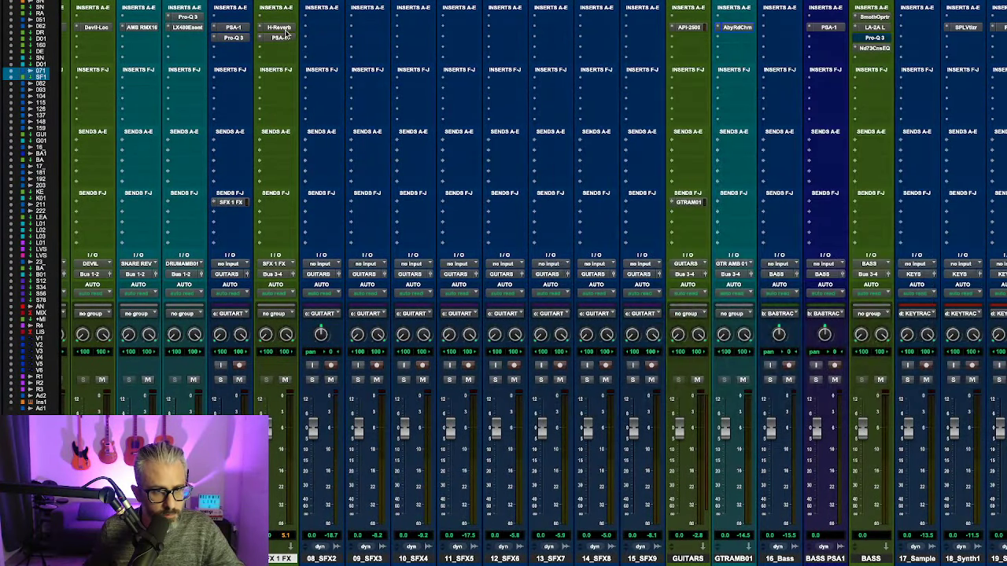
Step: Slightly increase the pre-delay and shorten the build-up of H-Reverb on SFX 1 FX, and close the plug-in
click(281, 28)
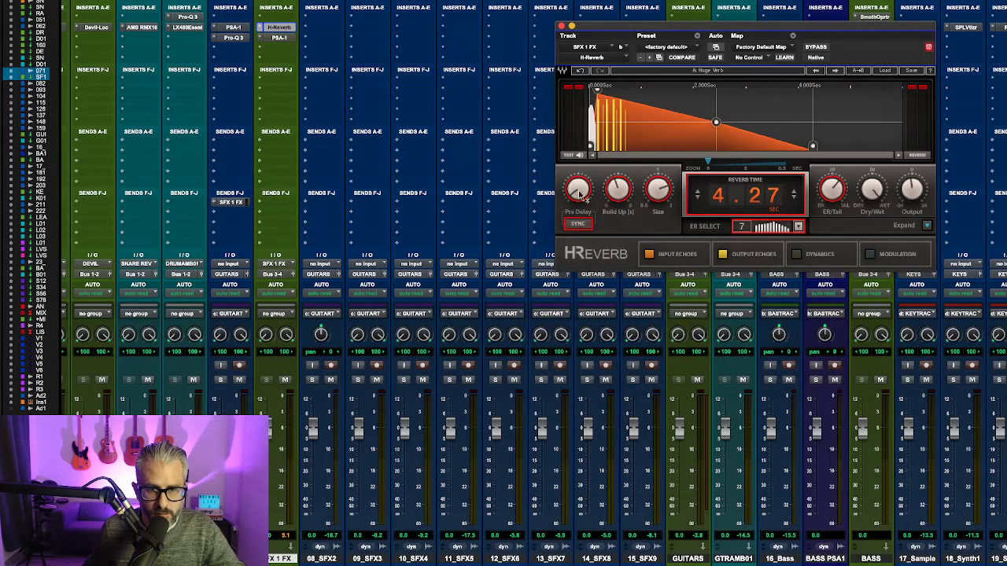
mouse_move(579, 194)
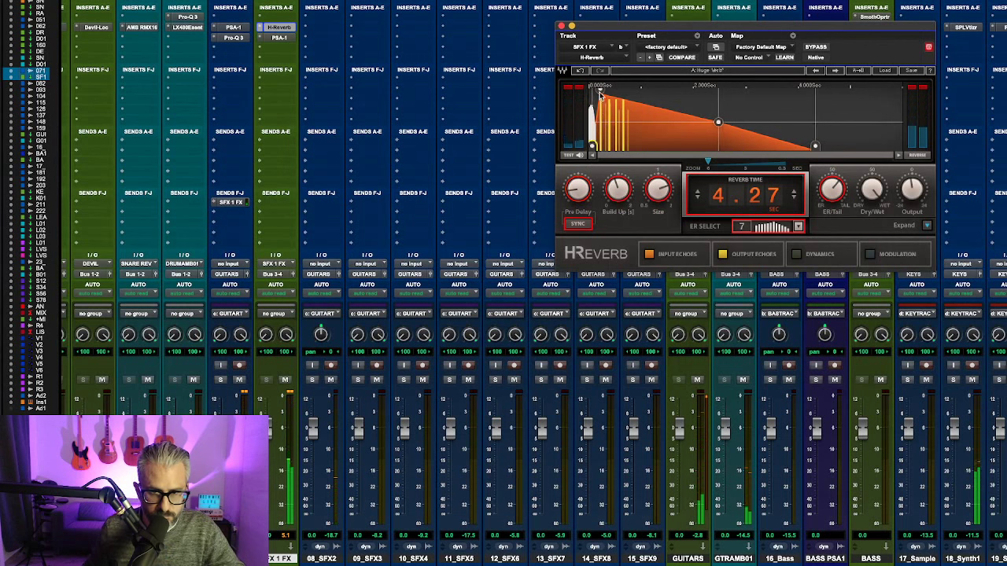
drag(600, 92, 592, 90)
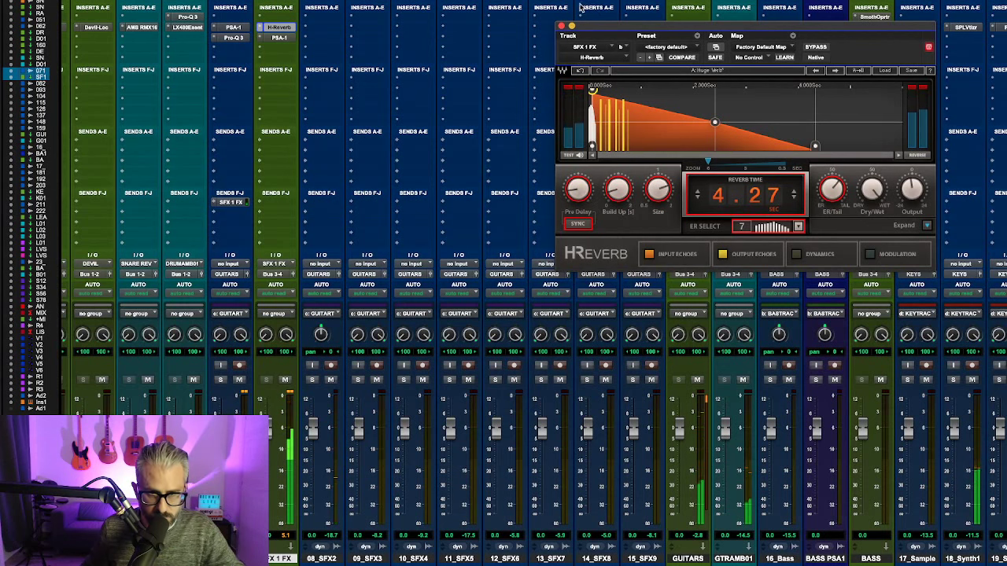
click(561, 26)
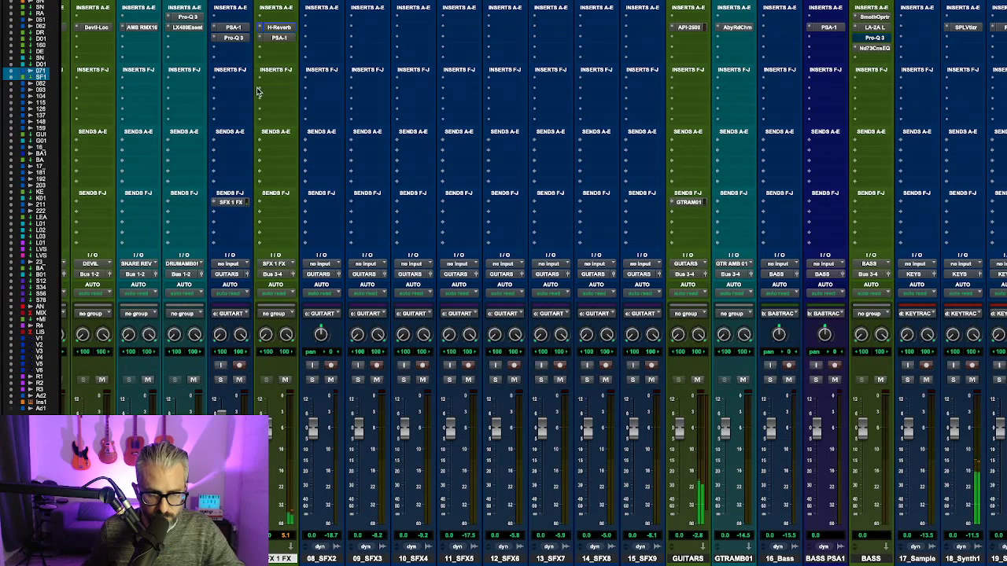
Step: In the 07_SFX1 Pro-Q 3, set the low bell to about 57 Hz at +6 dB and add a bell at about 2477 Hz, +5.9 dB
click(238, 38)
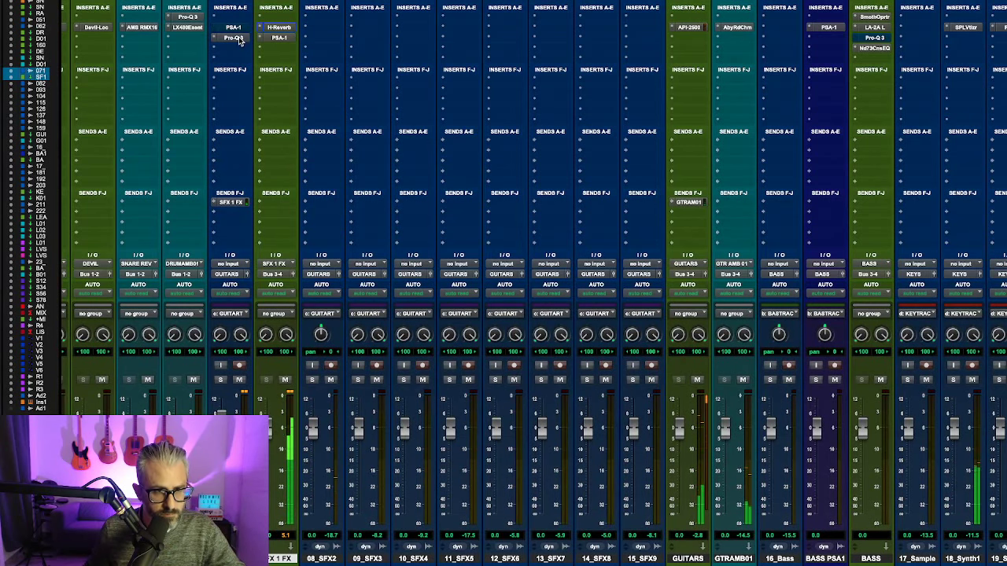
mouse_move(675, 150)
mouse_down()
mouse_move(669, 172)
mouse_move(669, 155)
mouse_up()
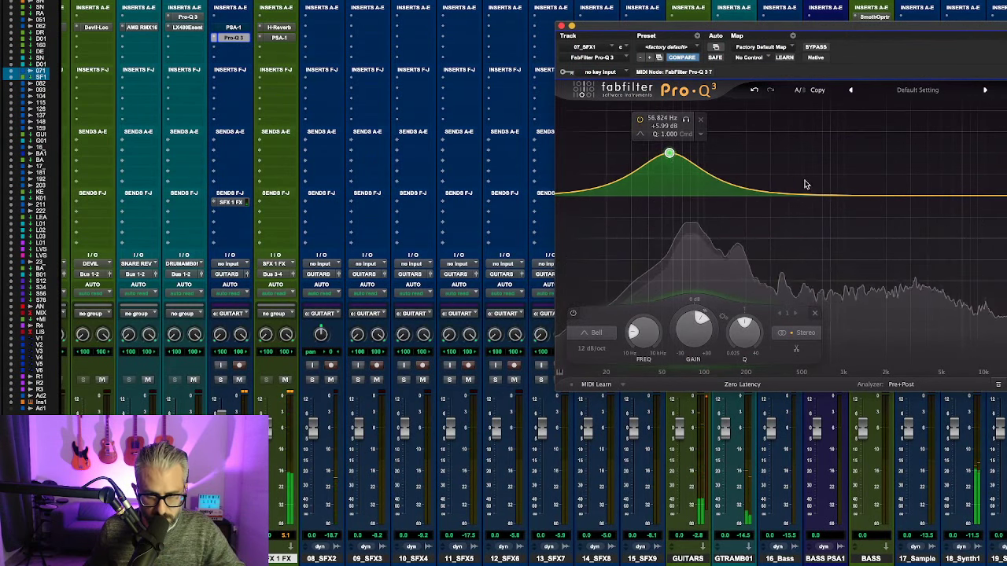
drag(839, 196, 901, 155)
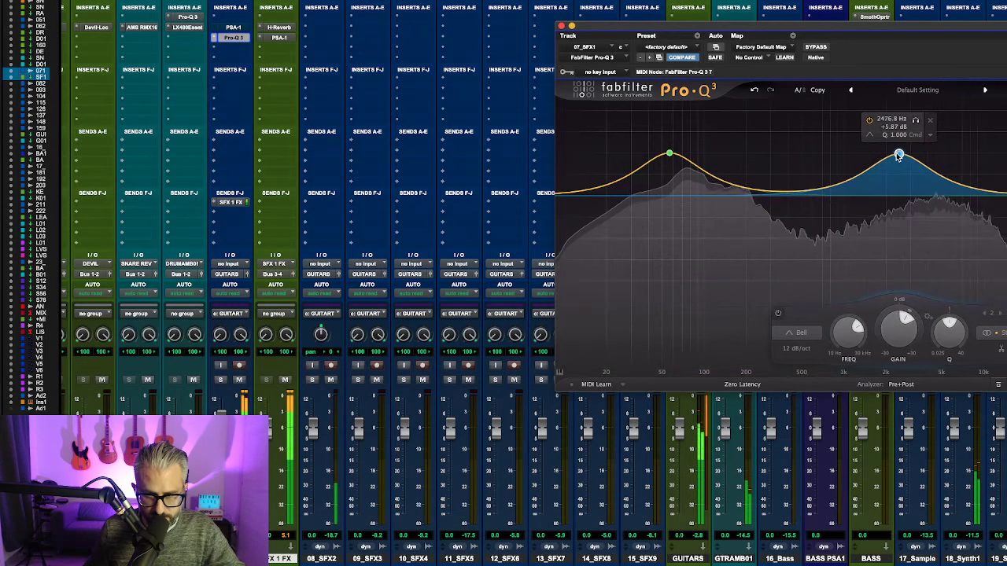
click(561, 26)
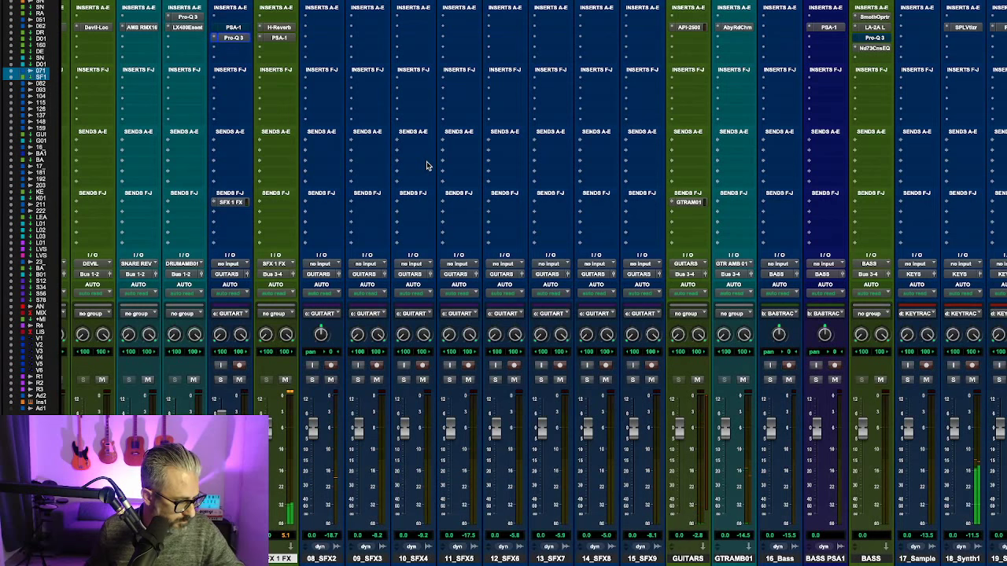
scroll(427, 165, right, 2)
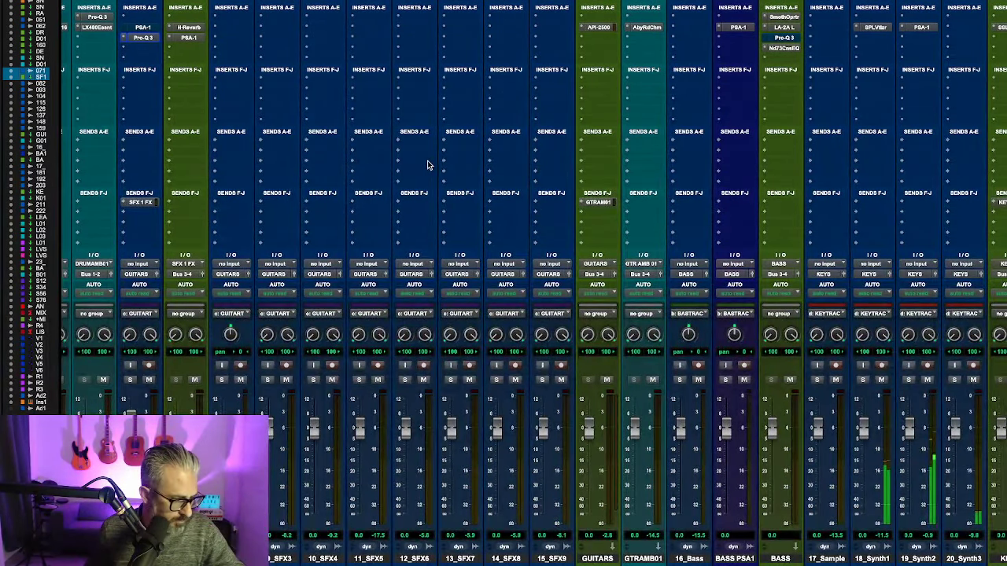
scroll(427, 165, right, 4)
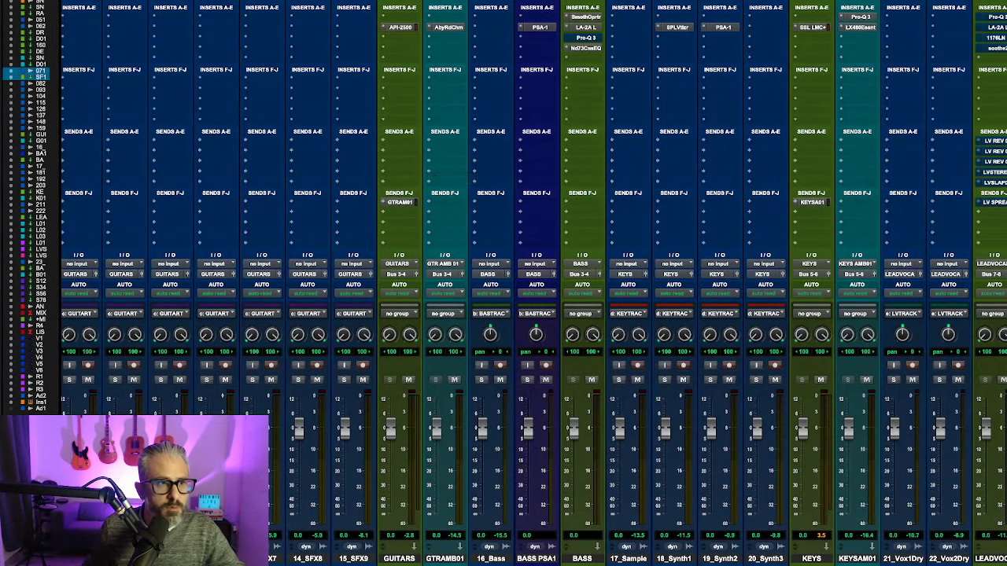
scroll(374, 146, right, 4)
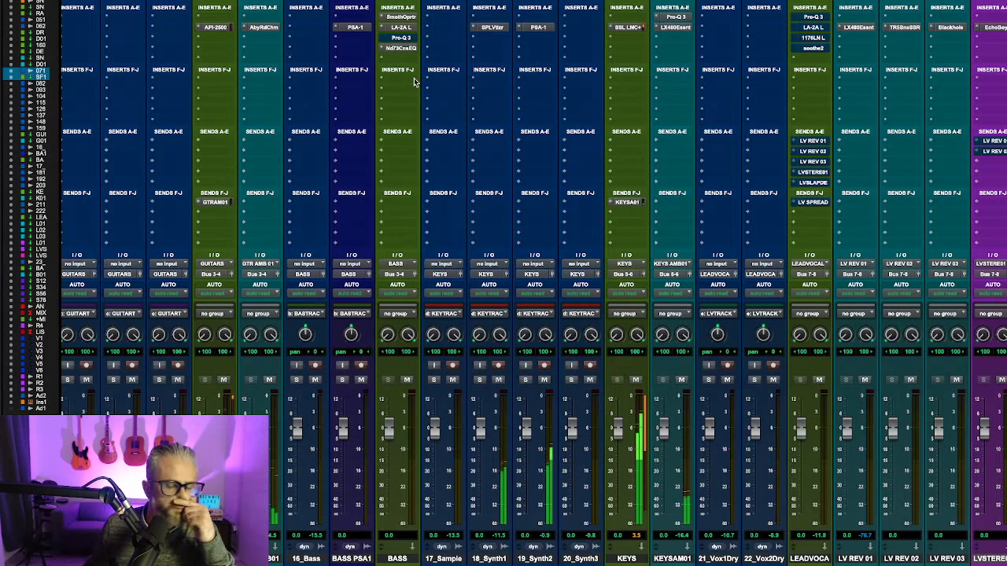
scroll(543, 252, left, 1)
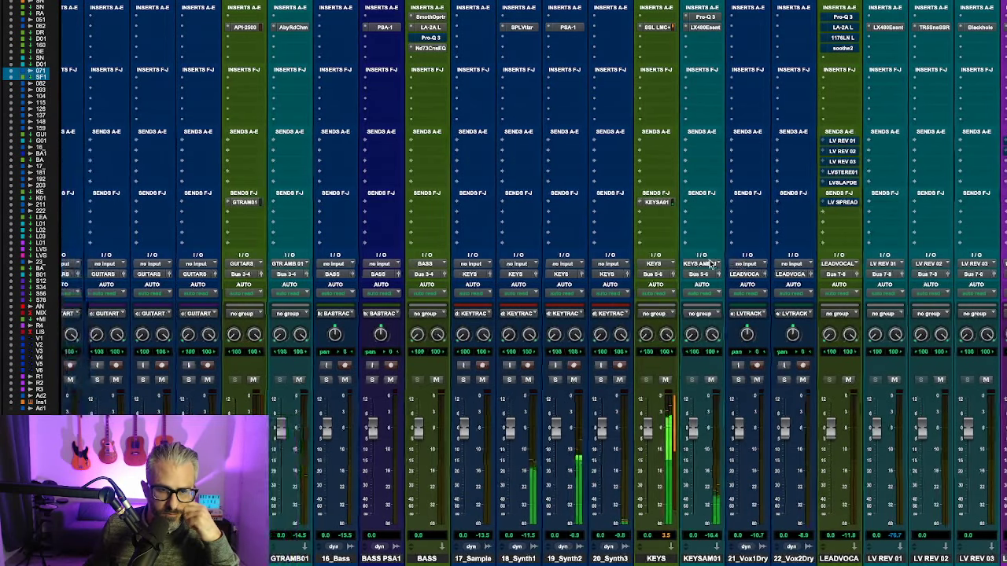
scroll(655, 381, left, 10)
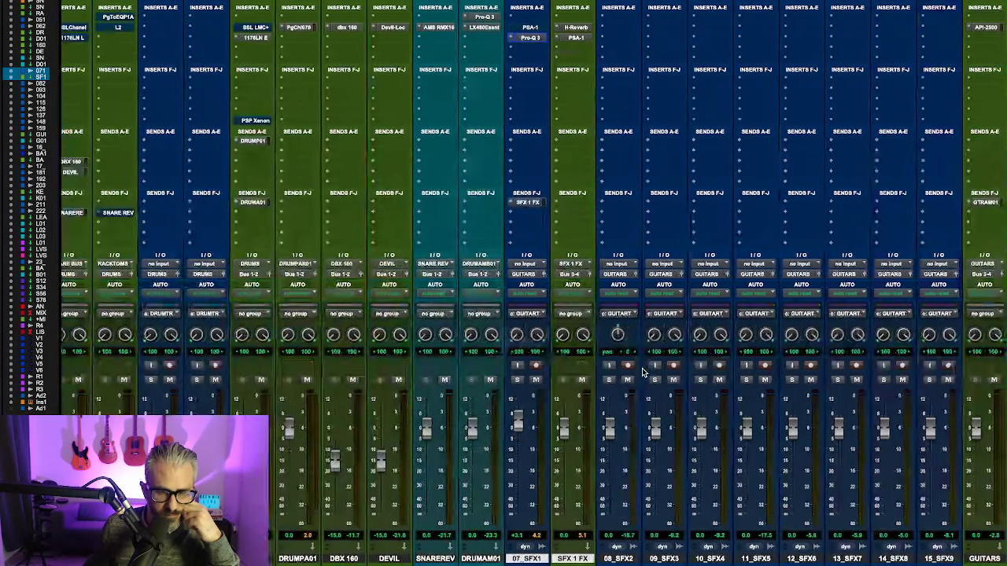
Step: Solo 08_SFX2 and play it from about 0:30, just past the end of the 07_SFX1 clip
scroll(641, 373, right, 4)
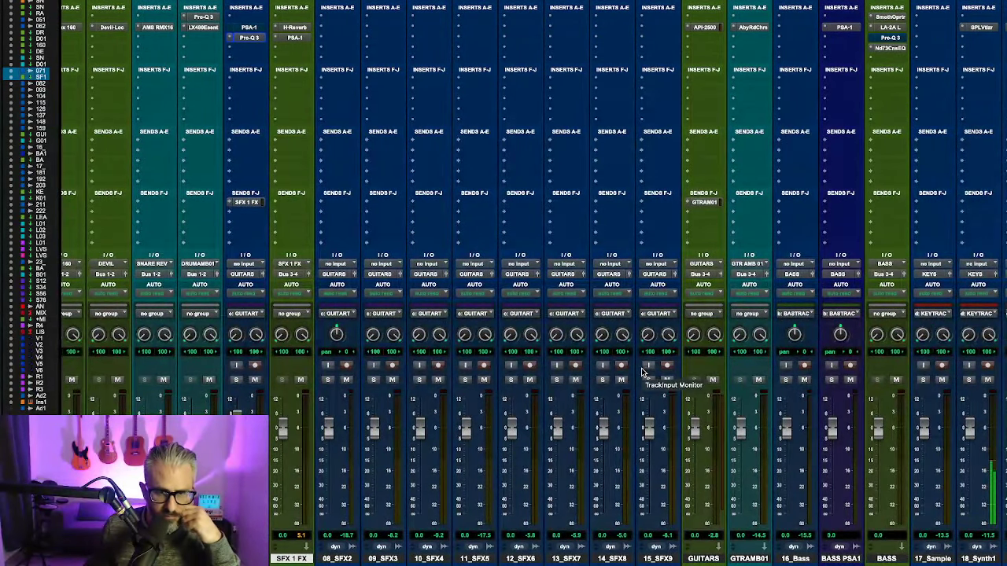
scroll(641, 373, left, 3)
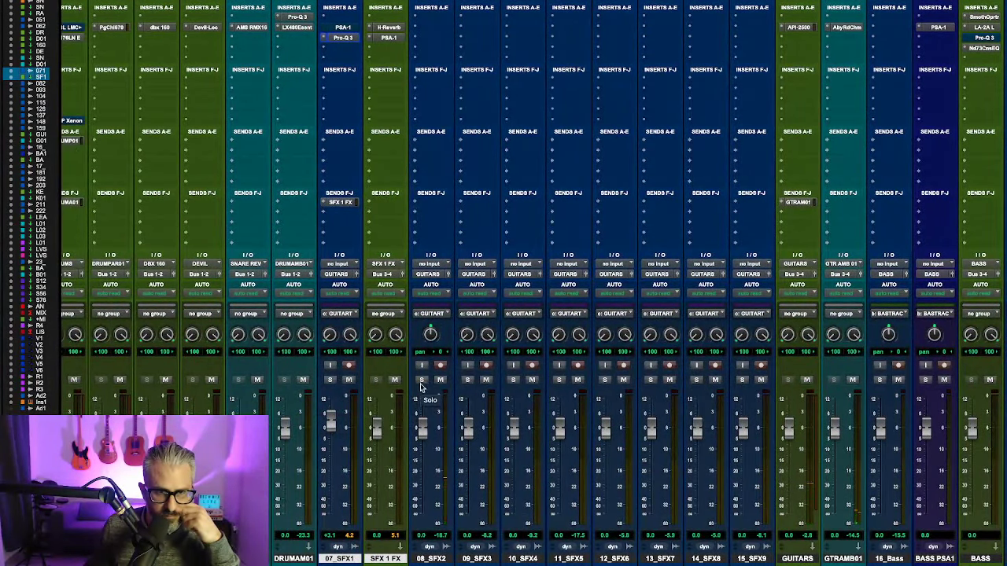
click(421, 380)
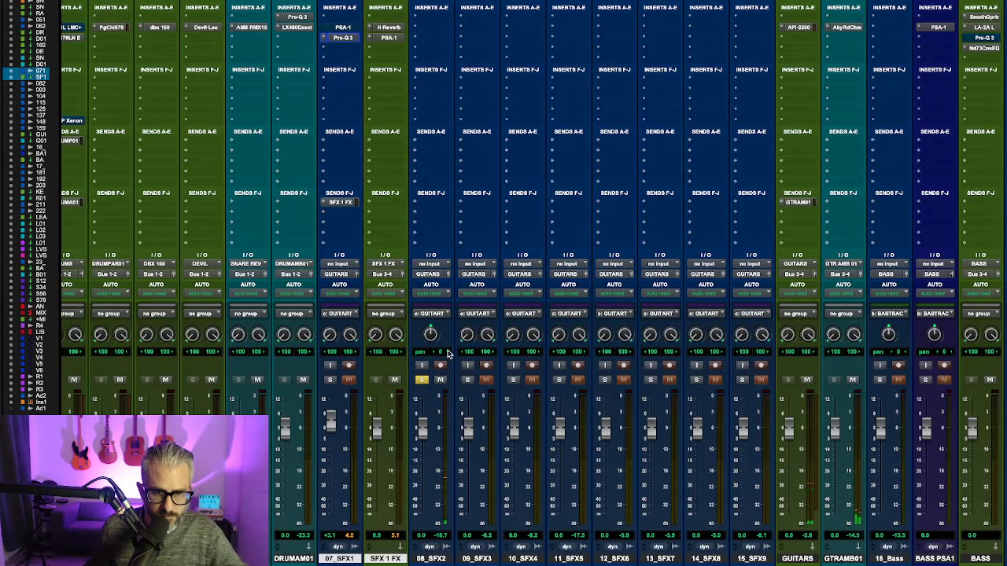
key(super+equal)
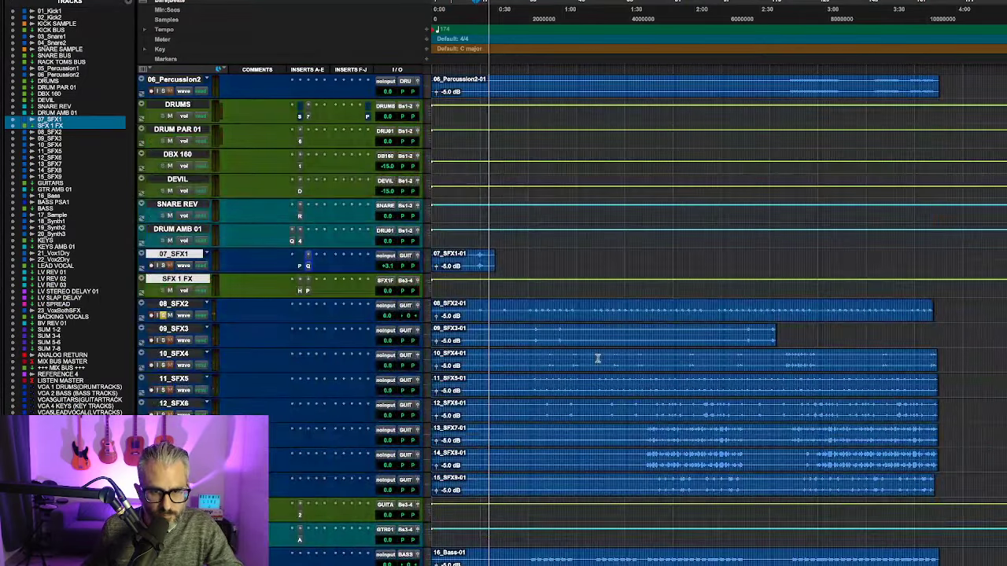
click(501, 312)
key(space)
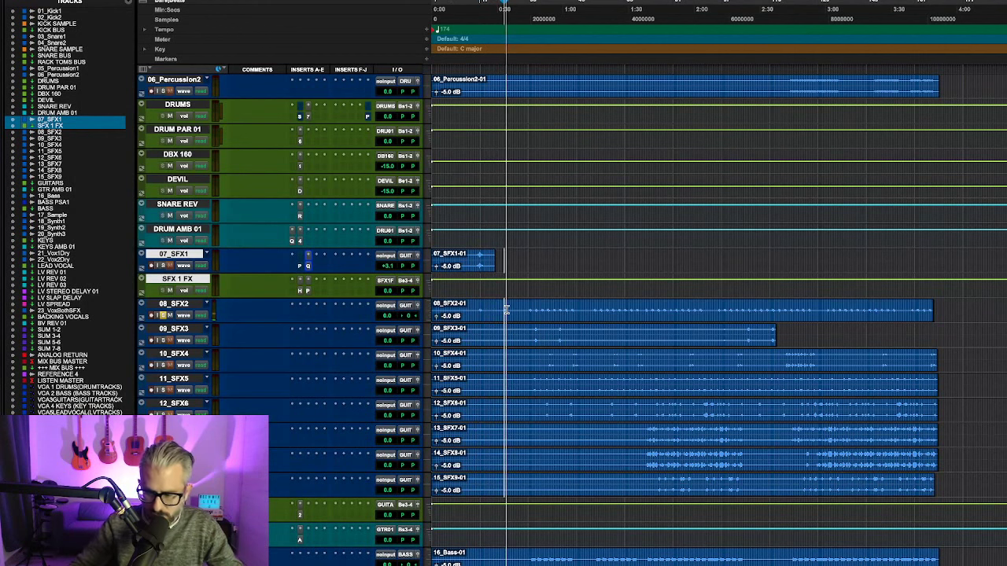
key(super+equal)
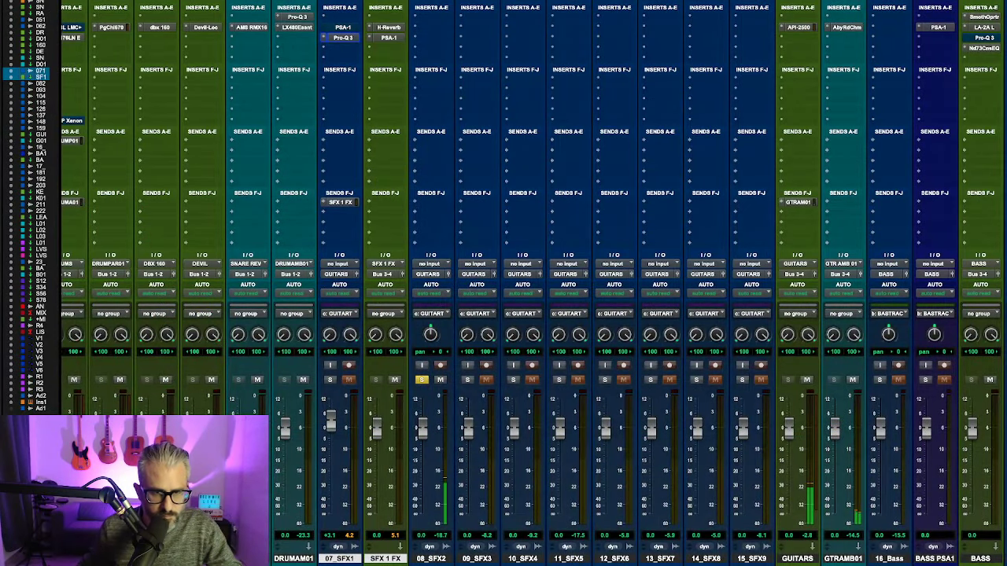
Step: Insert the mono UAD Teletronix LA-3A on 08_SFX2, raise its gain to between 8 and 9, and slightly lower the peak reduction
click(433, 40)
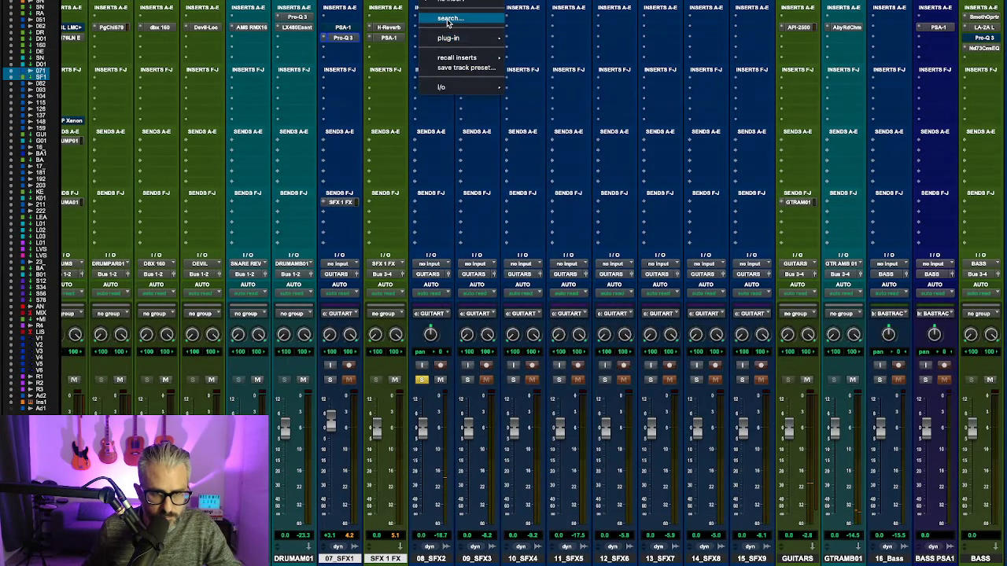
click(446, 20)
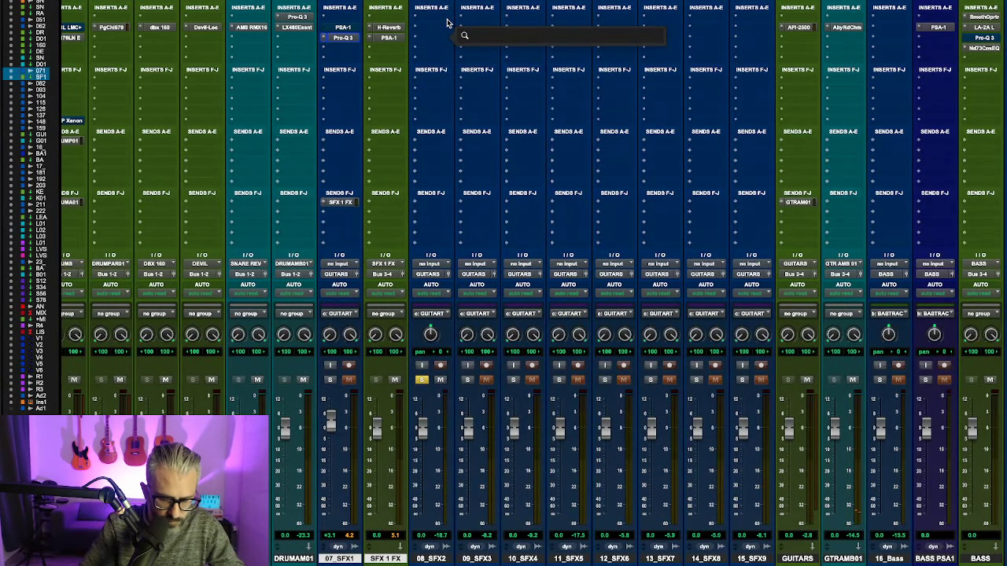
text(la-3)
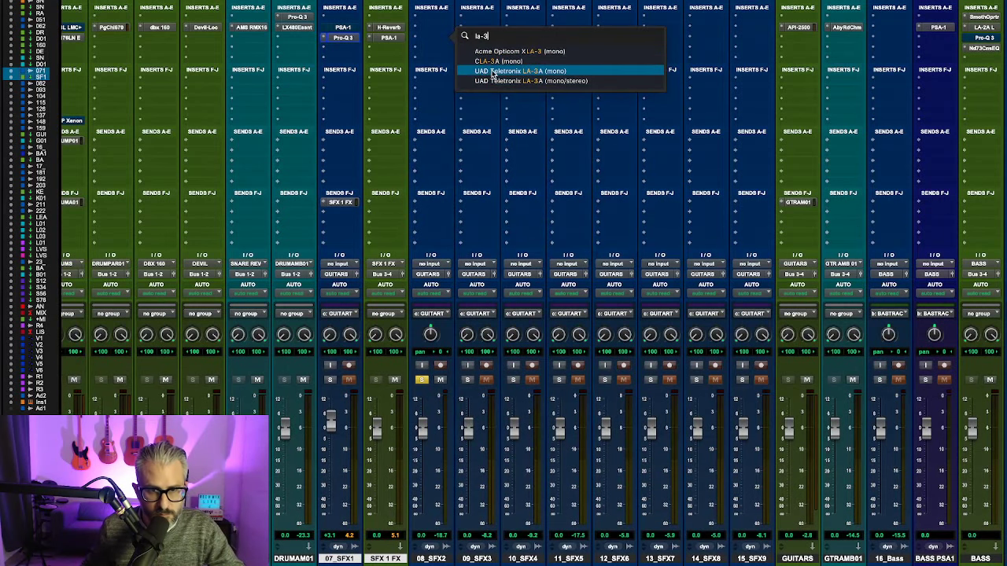
click(493, 72)
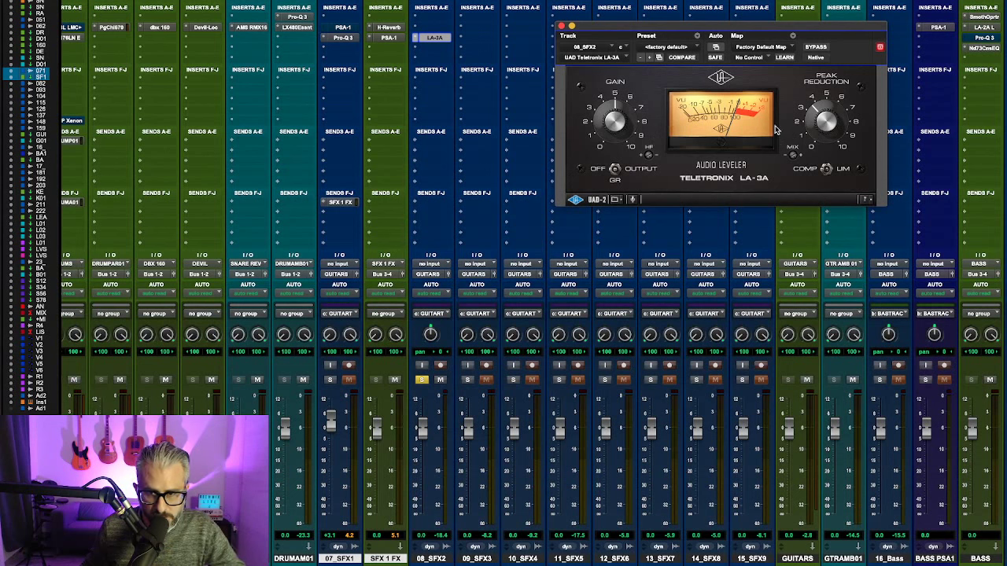
drag(821, 129, 821, 124)
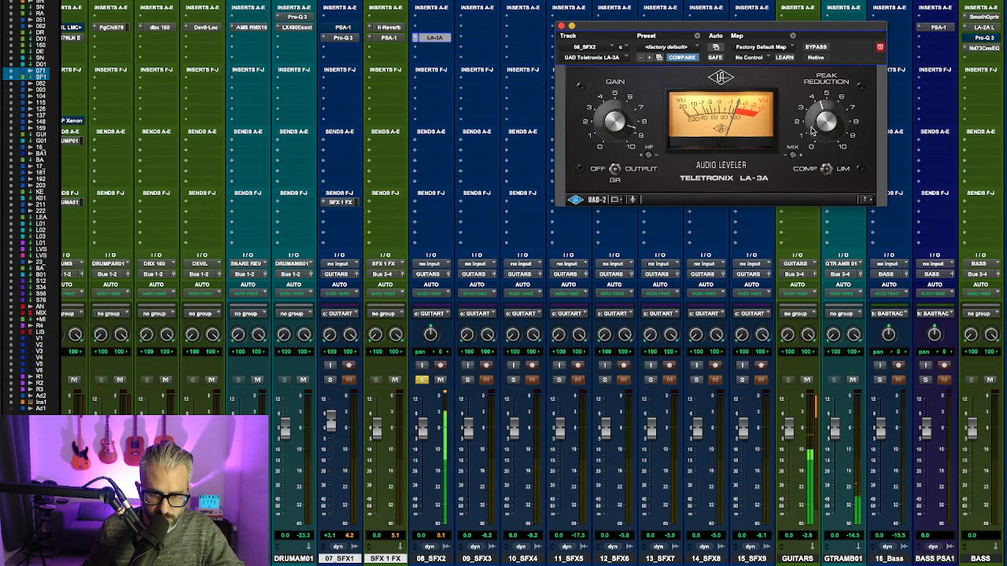
Step: Insert H-Delay after the LA-3A on 08_SFX2
click(435, 37)
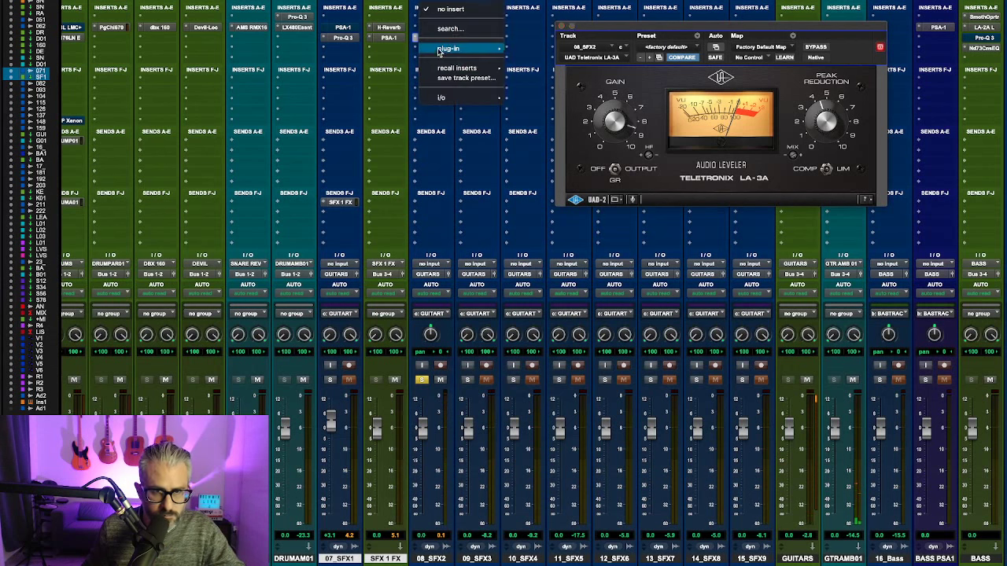
click(519, 64)
click(519, 65)
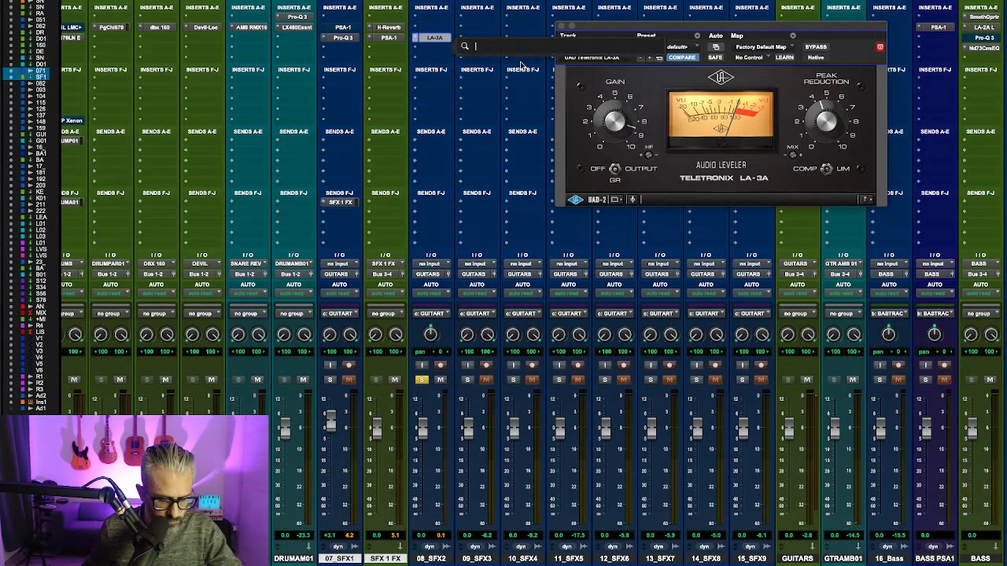
text(H)
click(521, 72)
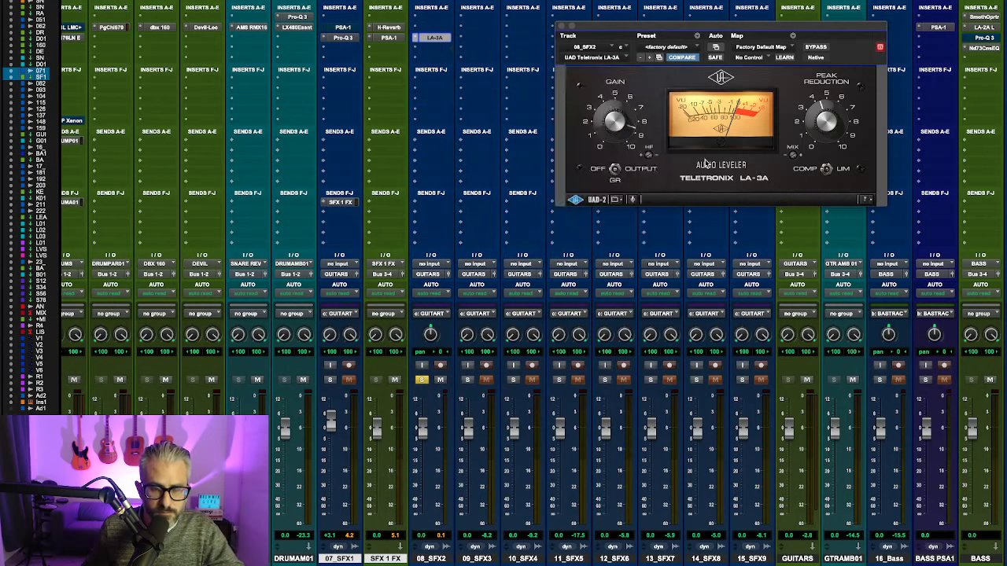
mouse_move(960, 115)
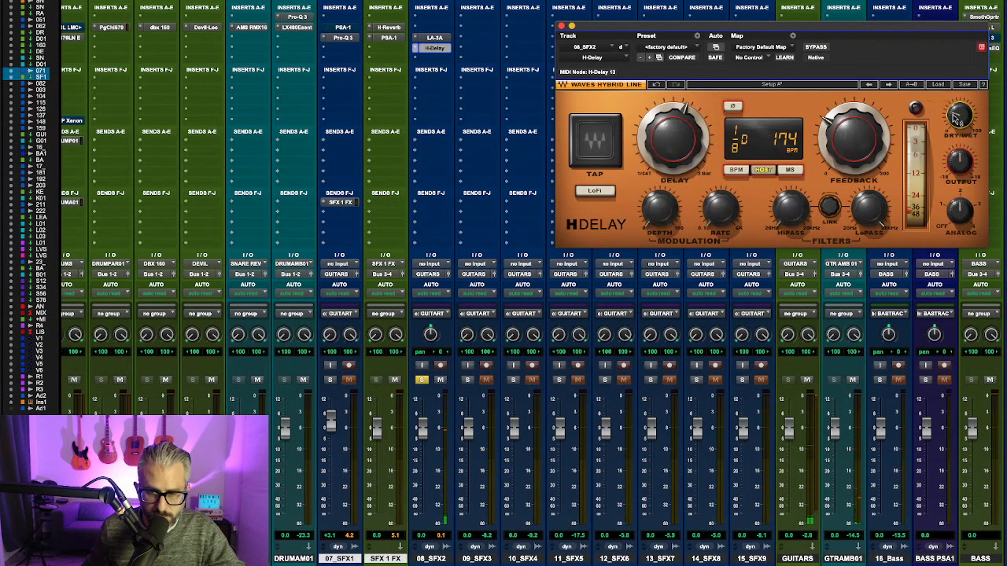
Step: Set H-Delay on 08_SFX2 to a 1/8 delay with dry/wet at 20 and less analog character, close it, and unsolo the track
drag(948, 125, 947, 118)
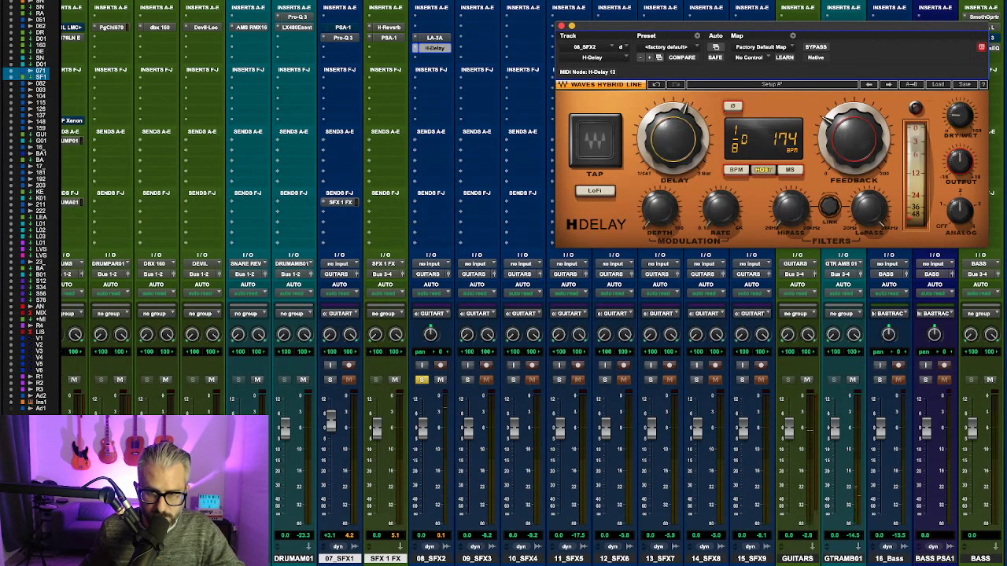
drag(673, 133, 672, 142)
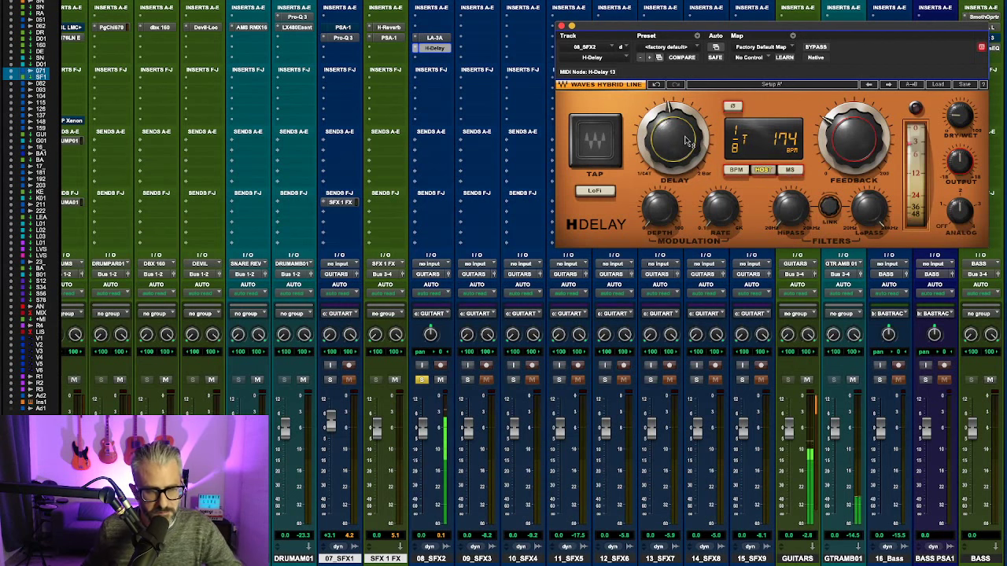
drag(959, 116, 960, 121)
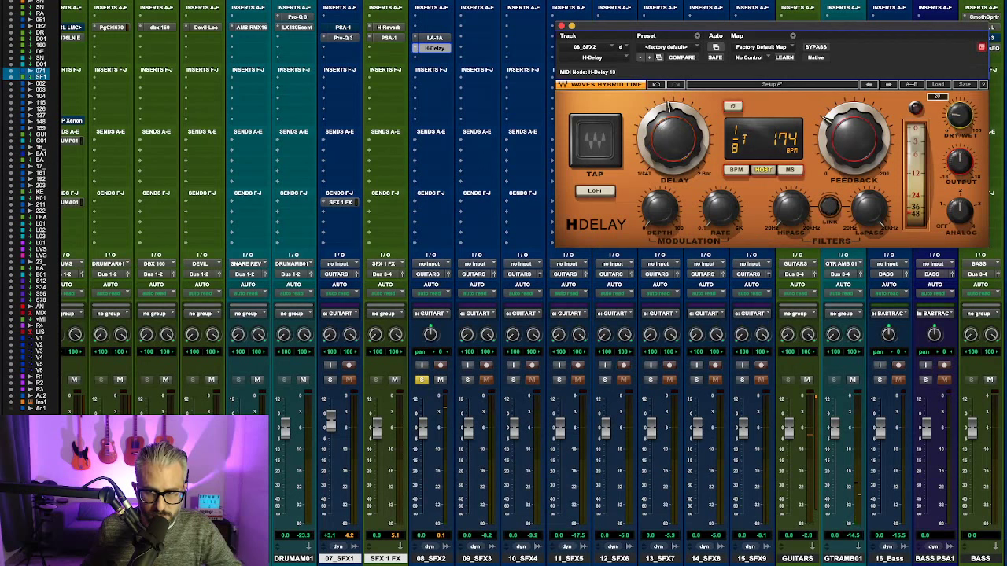
drag(672, 138, 672, 131)
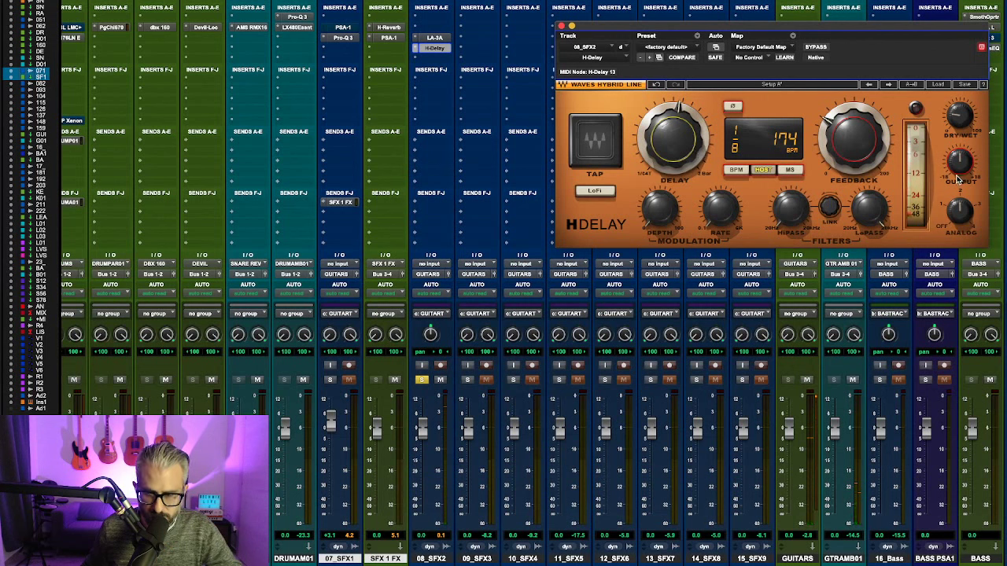
click(964, 215)
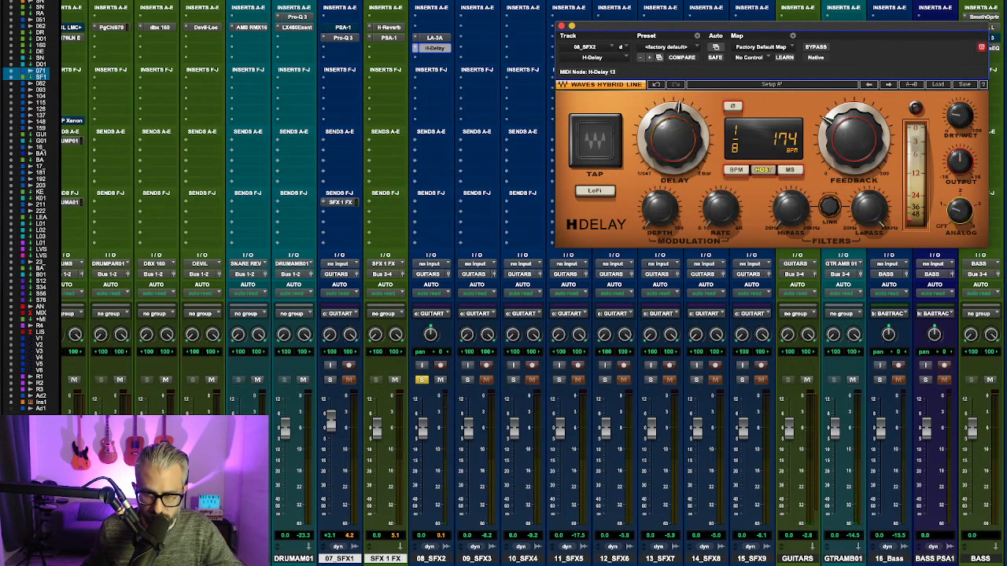
drag(965, 216, 955, 217)
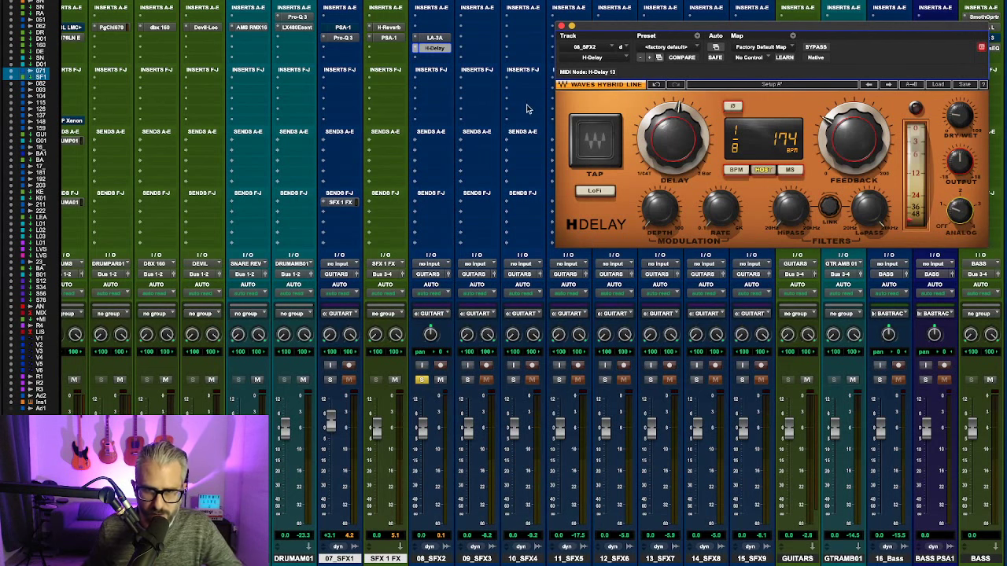
click(561, 26)
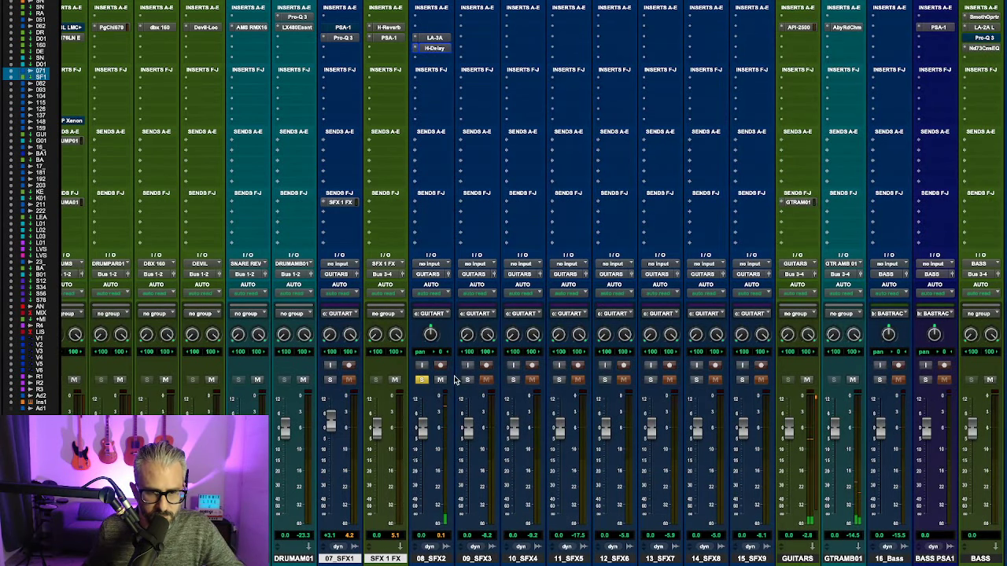
click(422, 382)
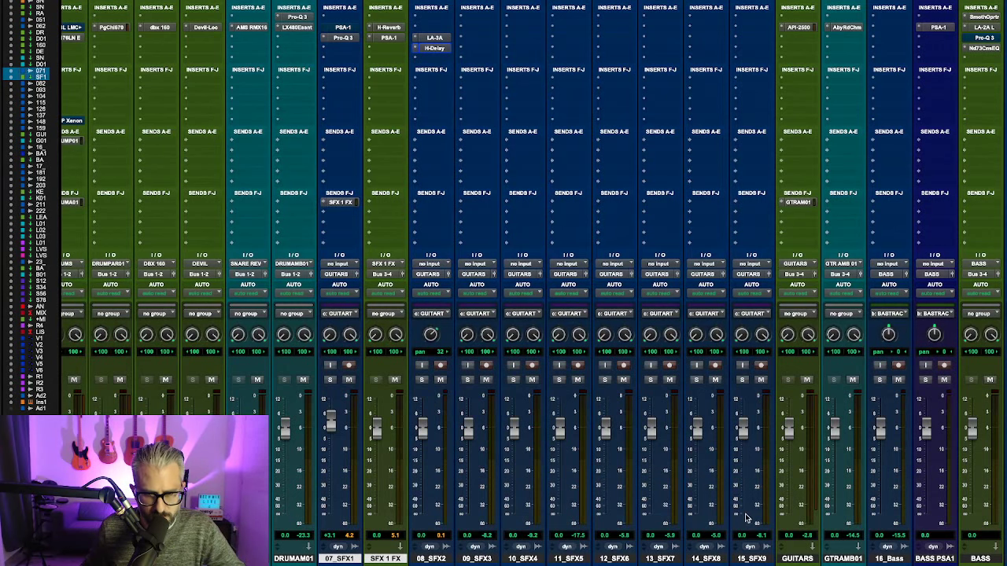
Step: Solo 20_Synth3 and insert the stereo Pro Compressor on it
scroll(747, 517, right, 10)
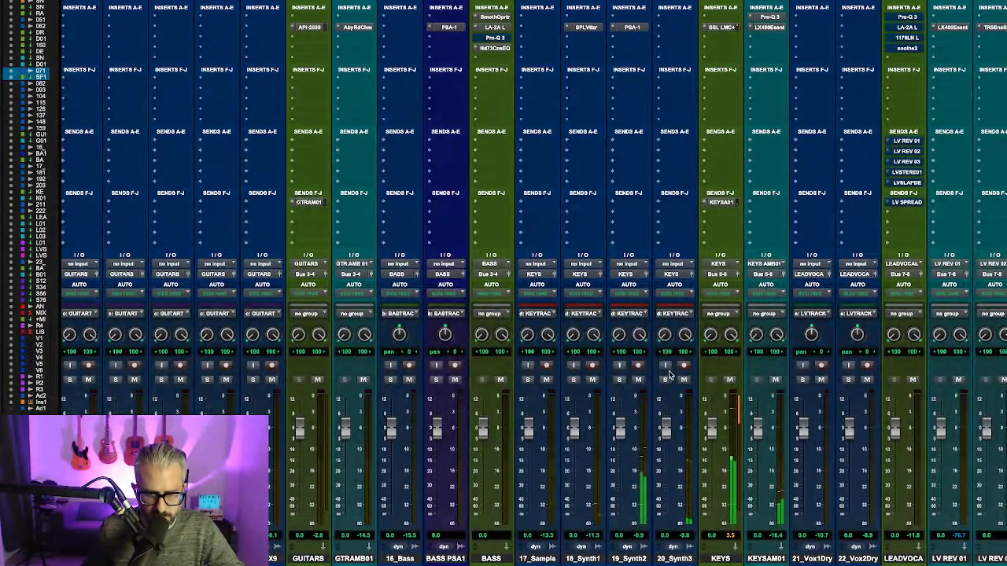
click(665, 379)
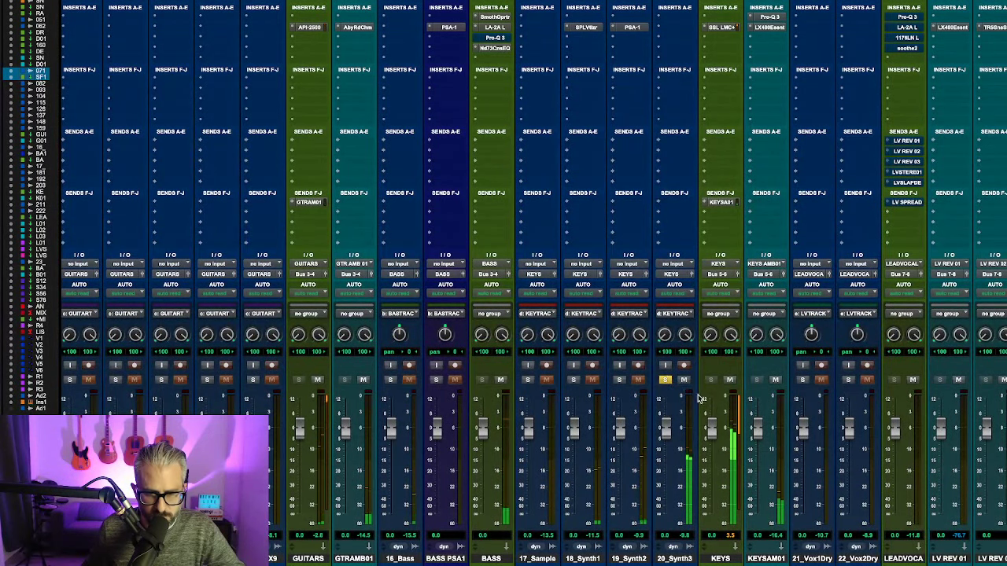
click(673, 28)
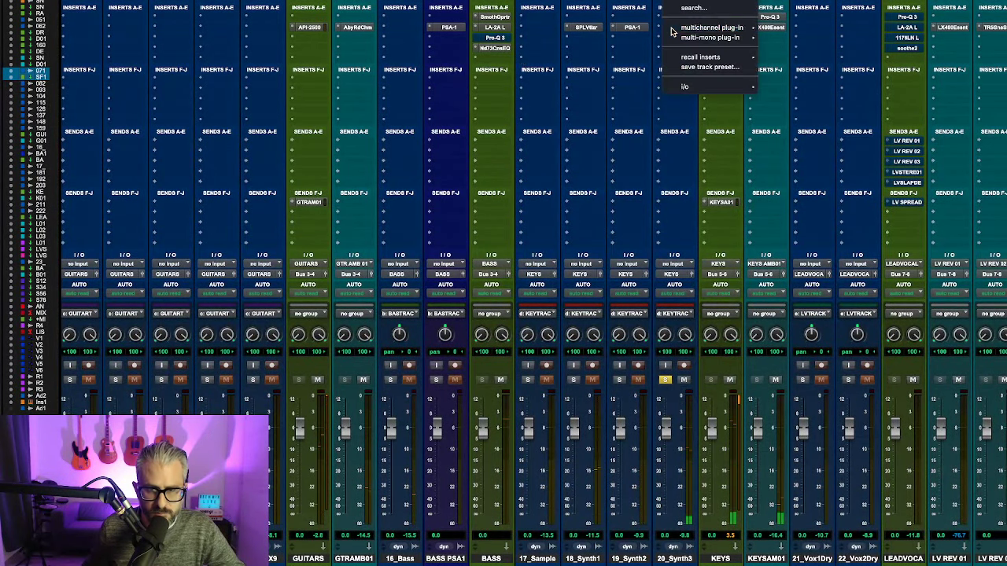
text(pr)
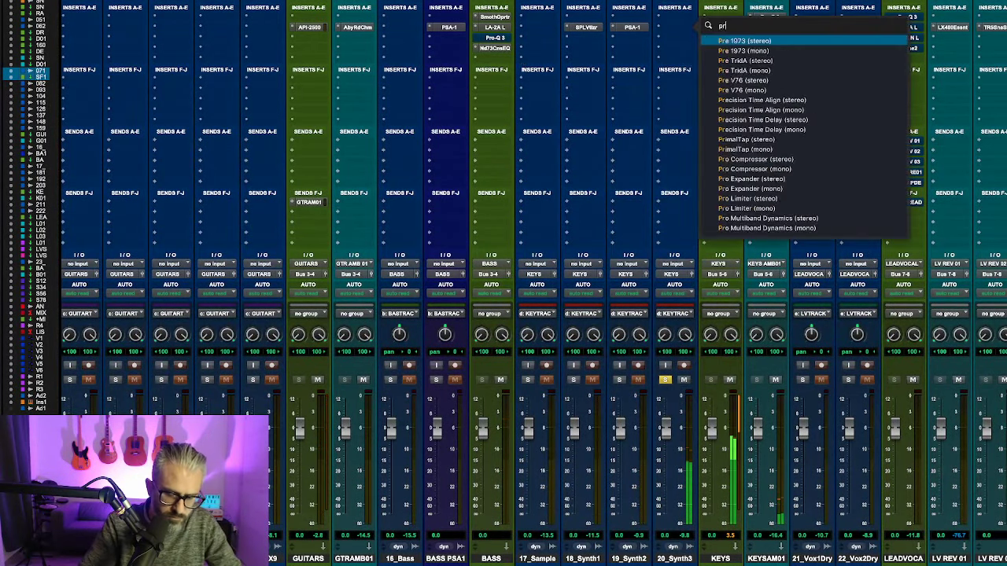
text(o)
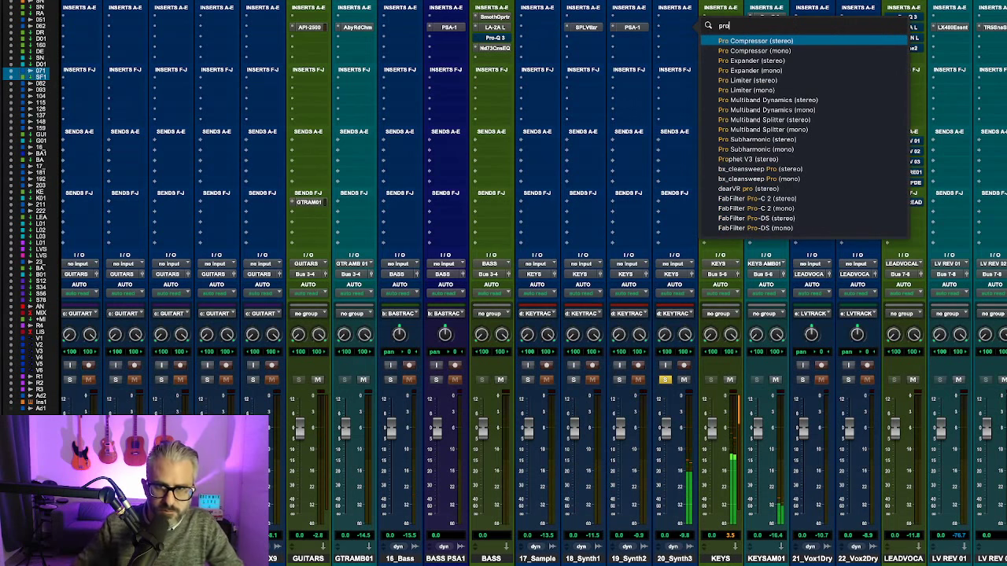
click(736, 41)
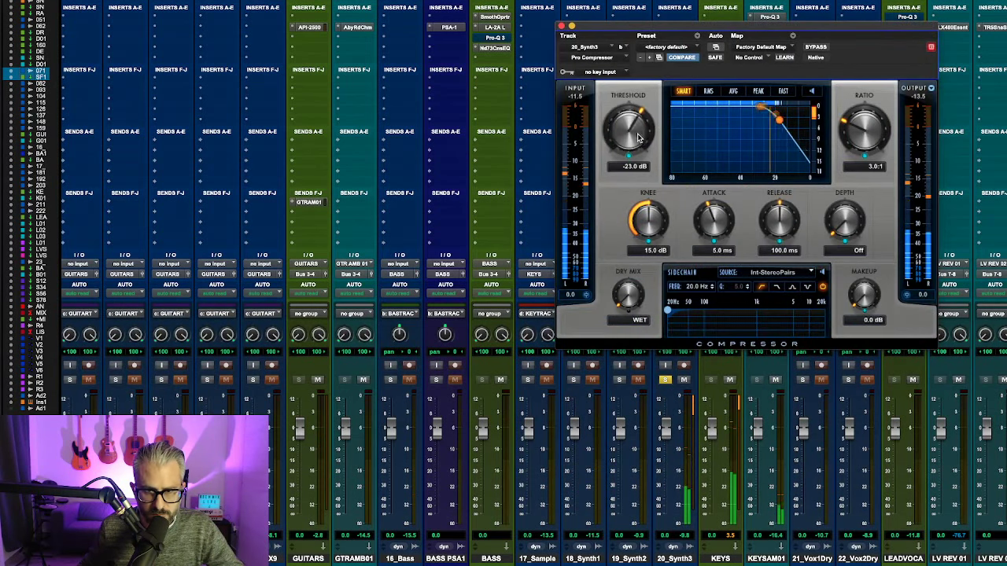
Step: Set 20_Synth3's compressor to -23.7 dB threshold, 54.8 ms attack, 6.0 ms release and 4.9 dB makeup, close it, and unsolo the track
scroll(638, 137, up, 4)
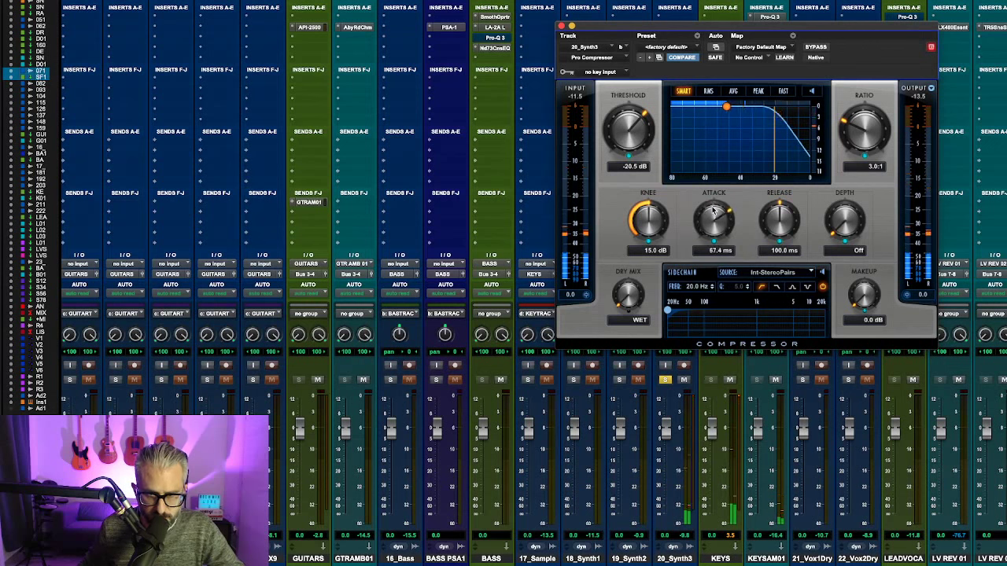
drag(713, 211, 711, 214)
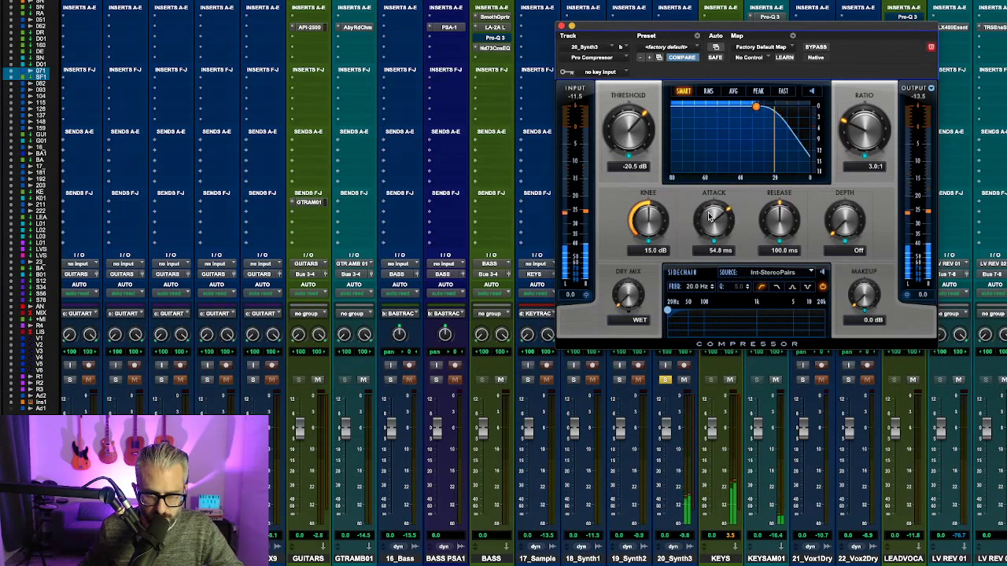
drag(783, 230, 773, 264)
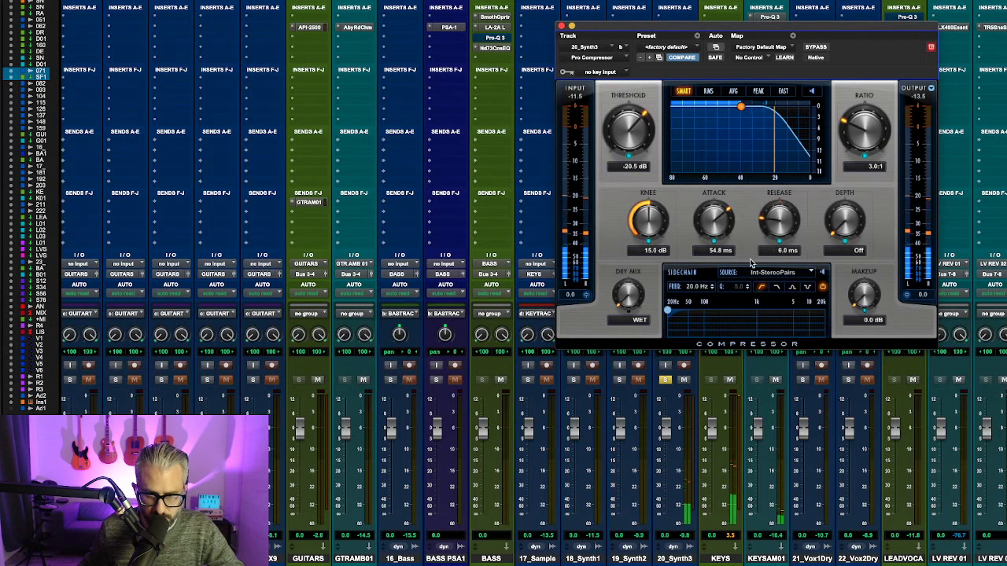
drag(869, 305, 870, 283)
drag(625, 132, 616, 145)
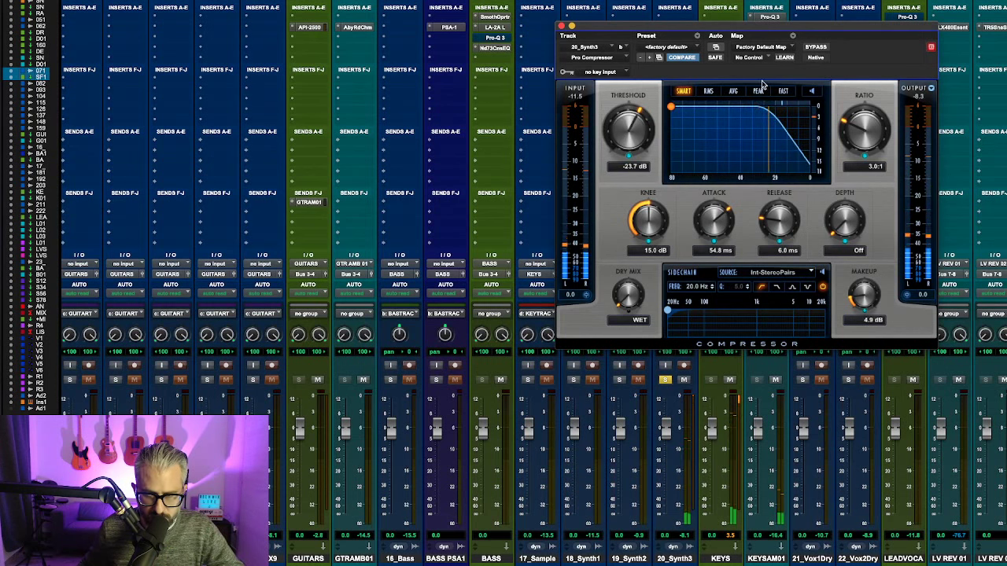
click(562, 27)
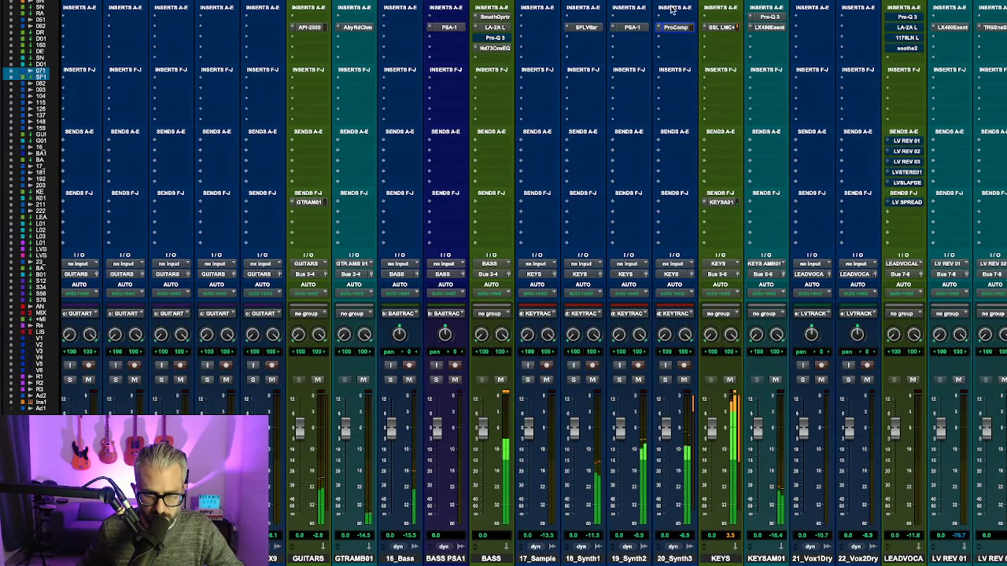
scroll(574, 110, left, 15)
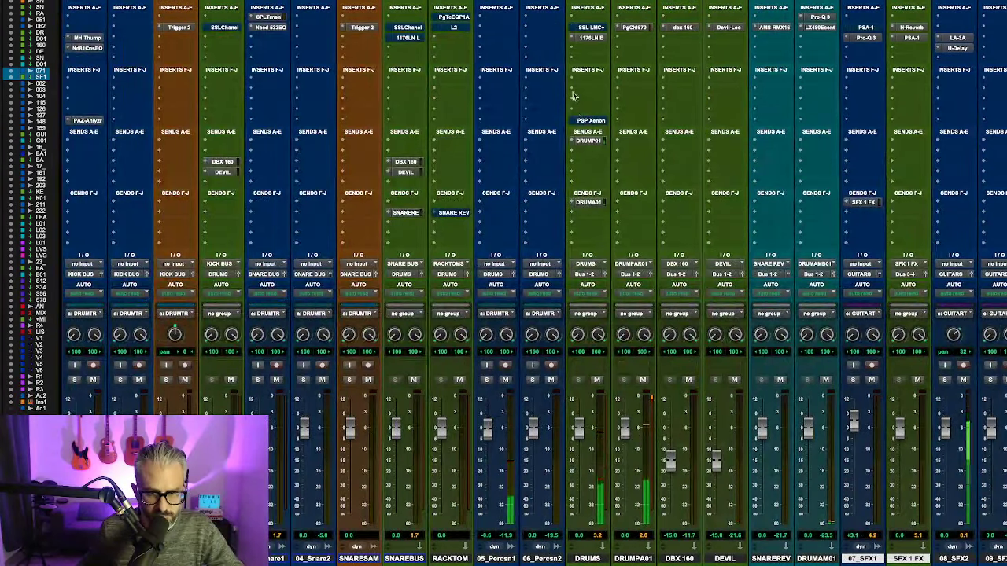
Step: Insert the stereo Pro Compressor on 05_Percussion1
click(507, 24)
click(516, 10)
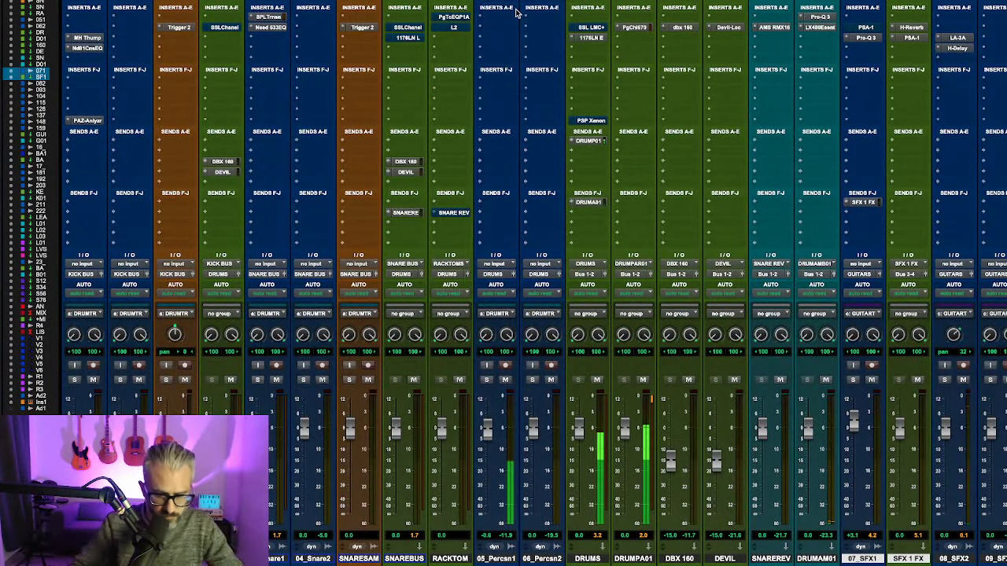
text(pro)
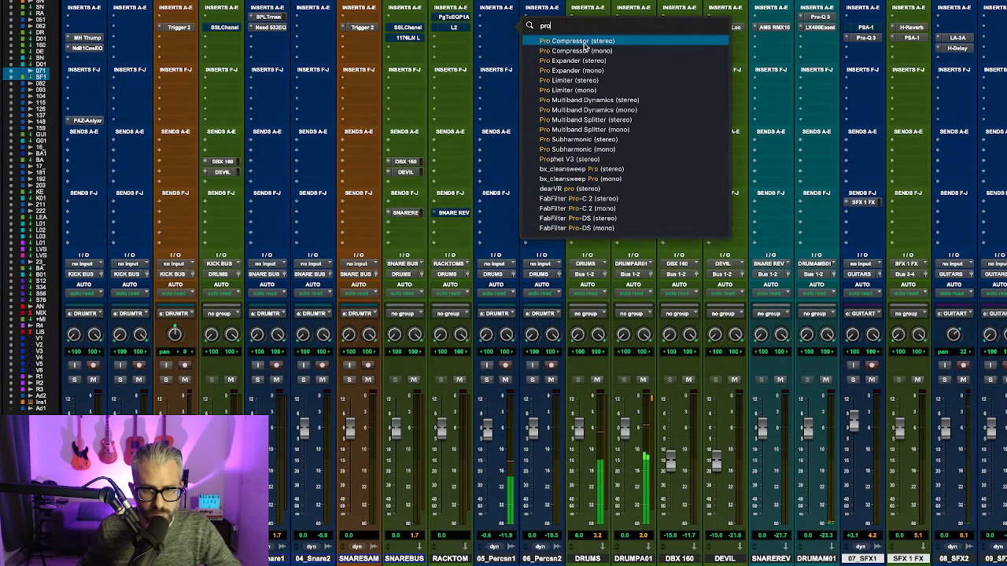
click(587, 44)
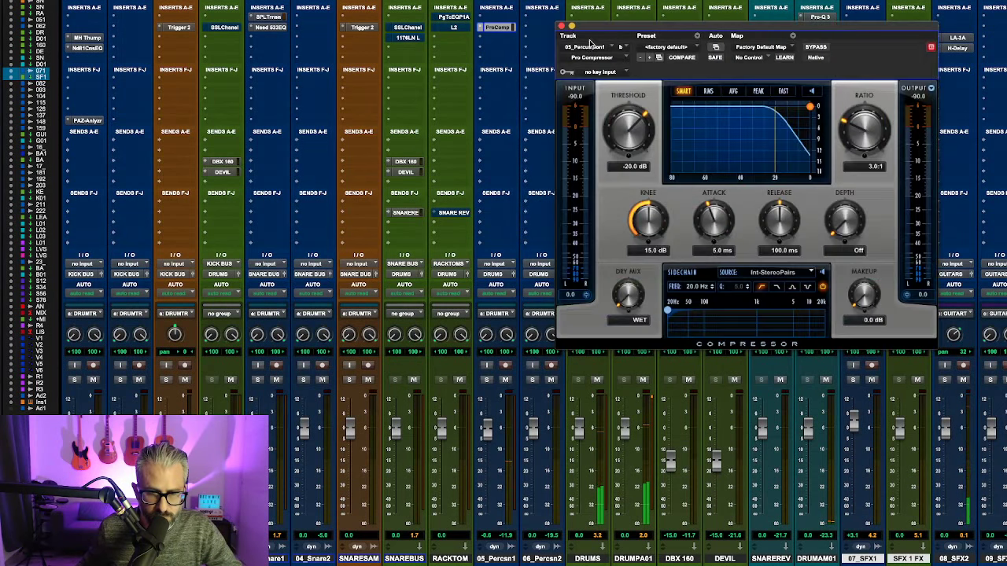
Step: Set 05_Percussion1's compressor to -23.4 dB threshold, 64.4 ms attack and 12.0 ms release
drag(631, 136, 632, 128)
drag(696, 216, 698, 196)
mouse_move(779, 220)
mouse_down()
mouse_move(766, 248)
mouse_move(768, 232)
mouse_up()
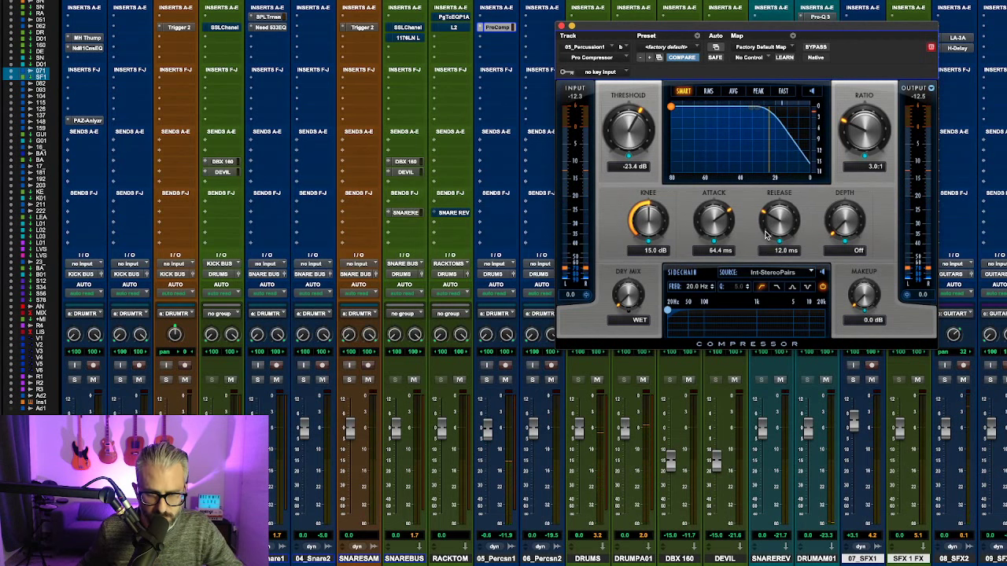
Step: Close the compressor, start playback from where the 05_Percussion1 audio begins in the timeline, and return to the mixer
key(super+equal)
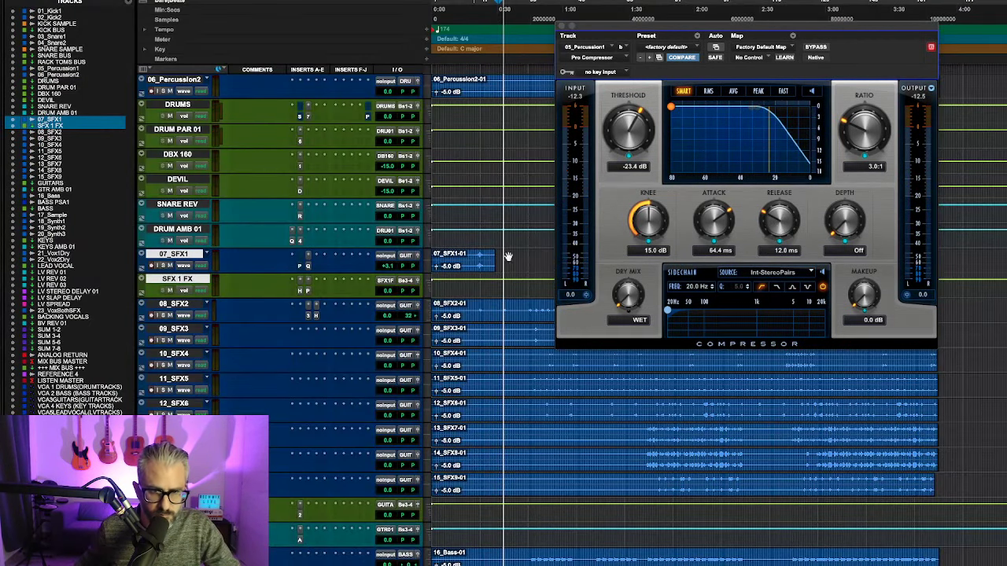
scroll(504, 142, up, 5)
click(562, 26)
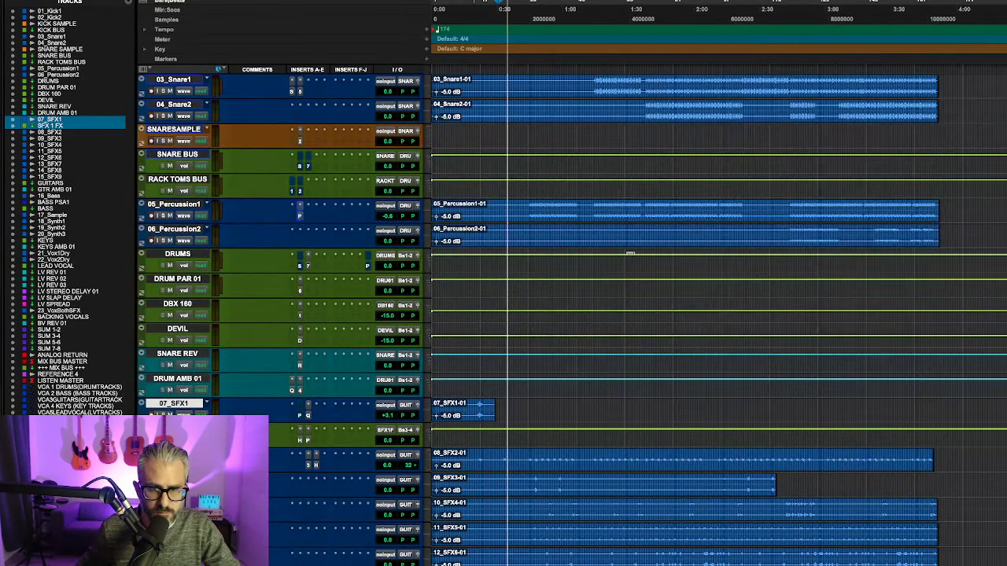
scroll(532, 309, up, 3)
click(531, 309)
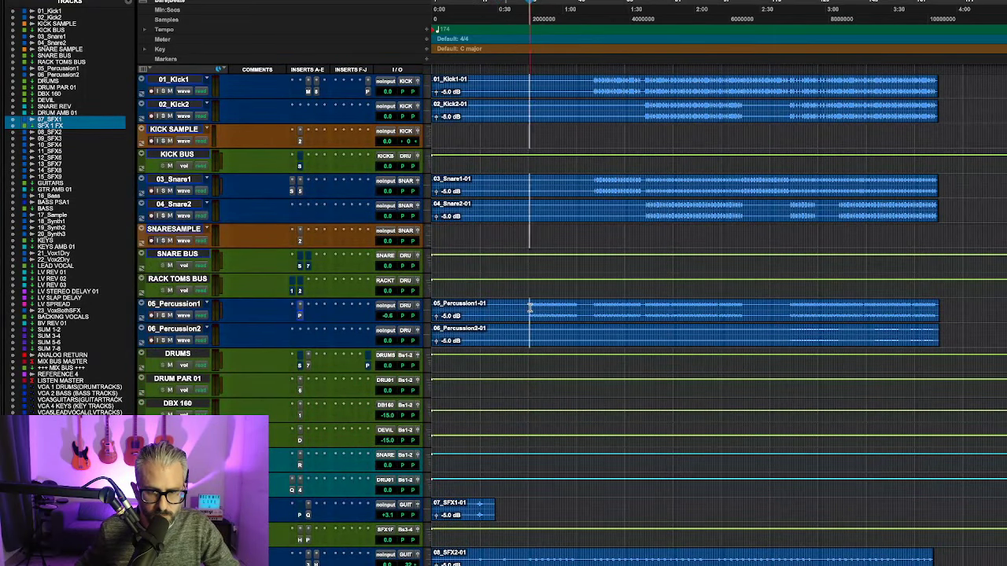
key(super+equal)
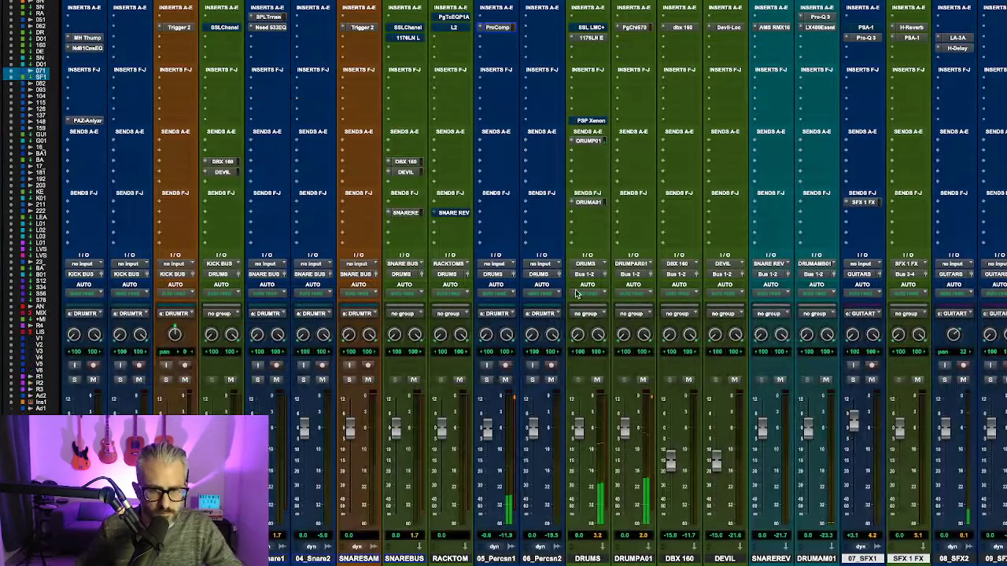
Step: Reopen 05_Percussion1's compressor, compare the track with it bypassed and active, leave it active and close it
click(497, 27)
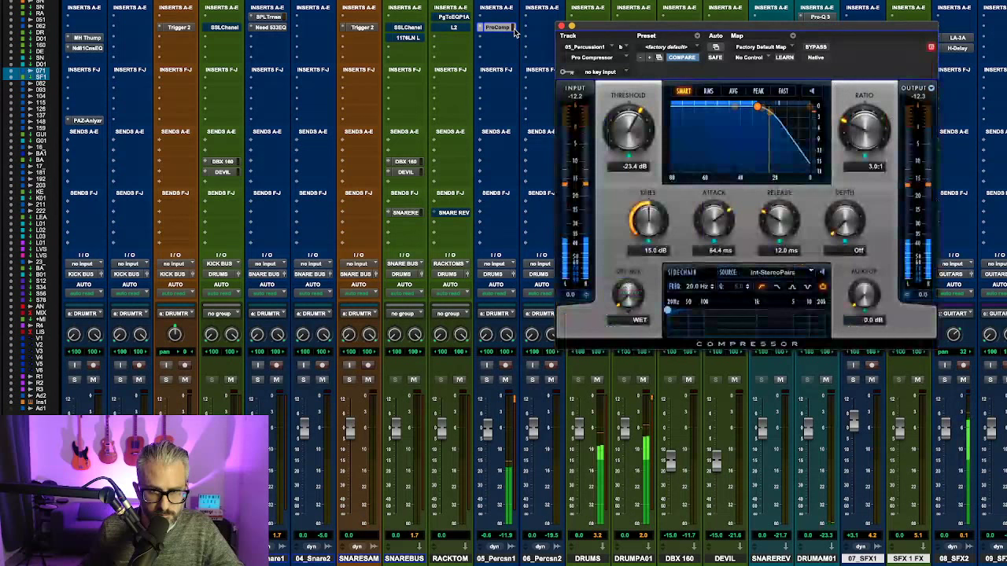
click(817, 47)
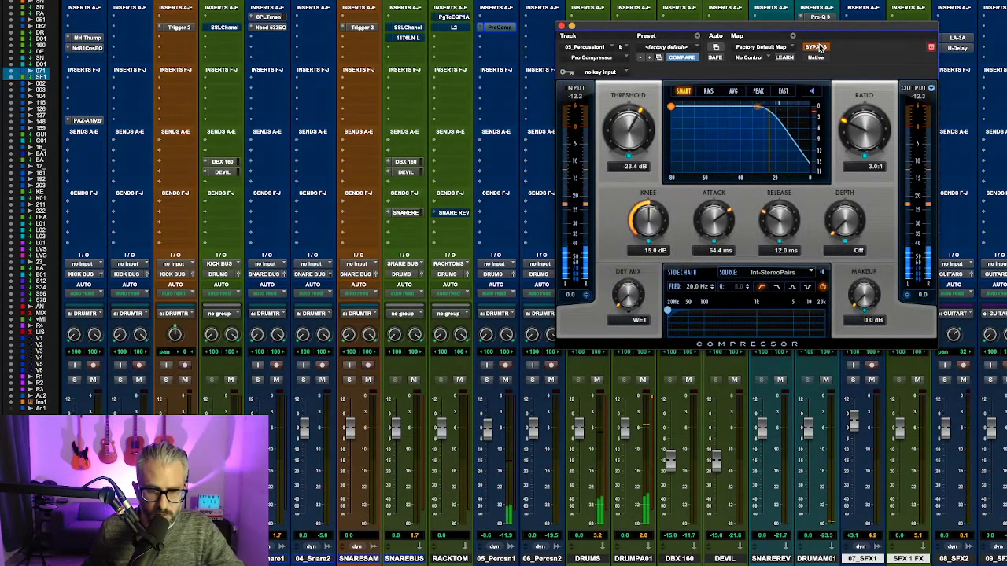
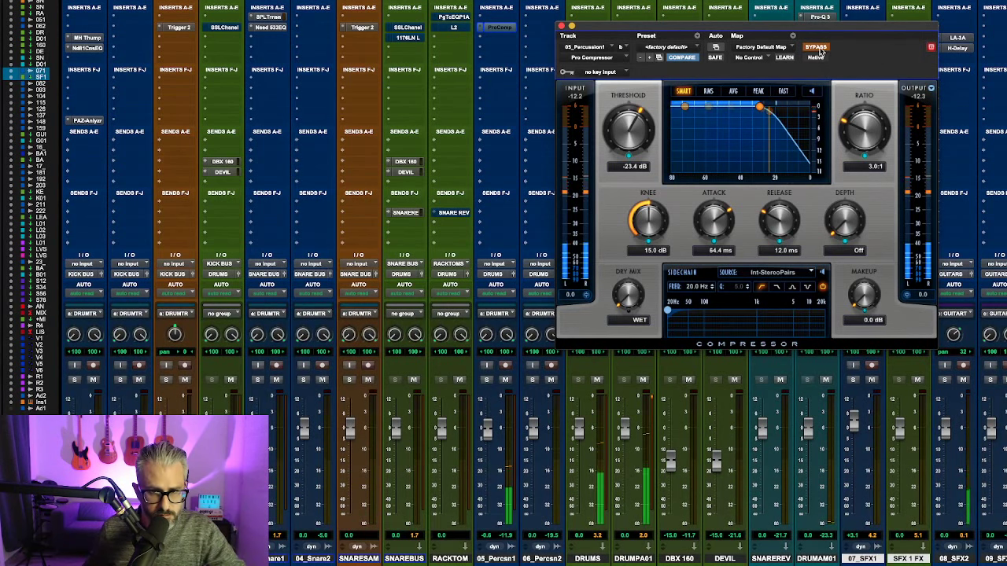
click(818, 48)
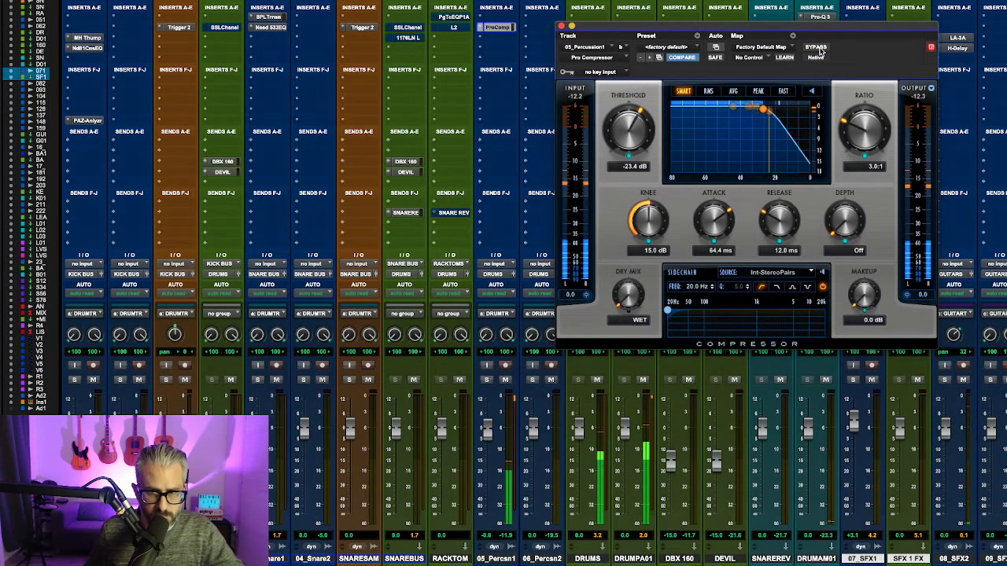
click(818, 48)
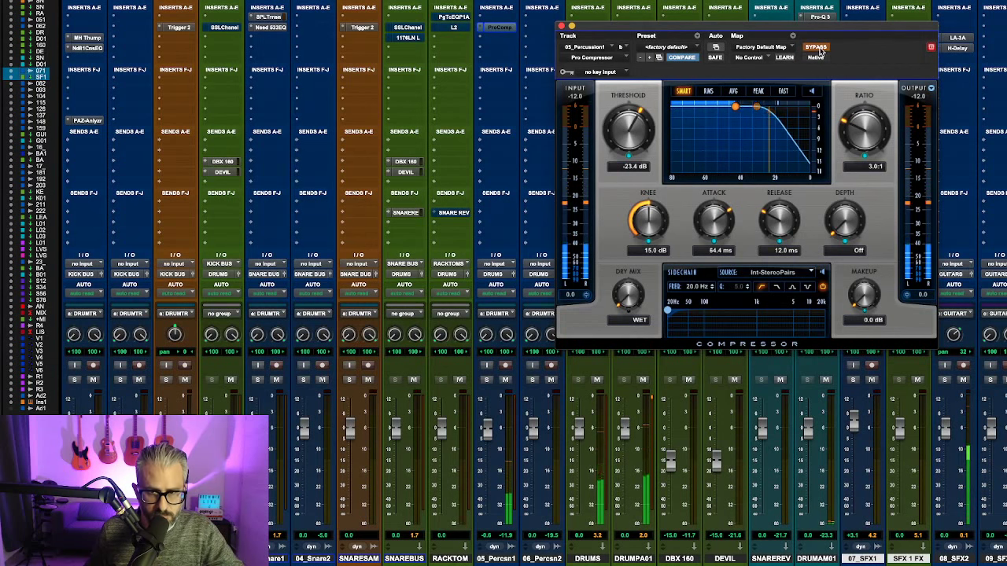
click(818, 48)
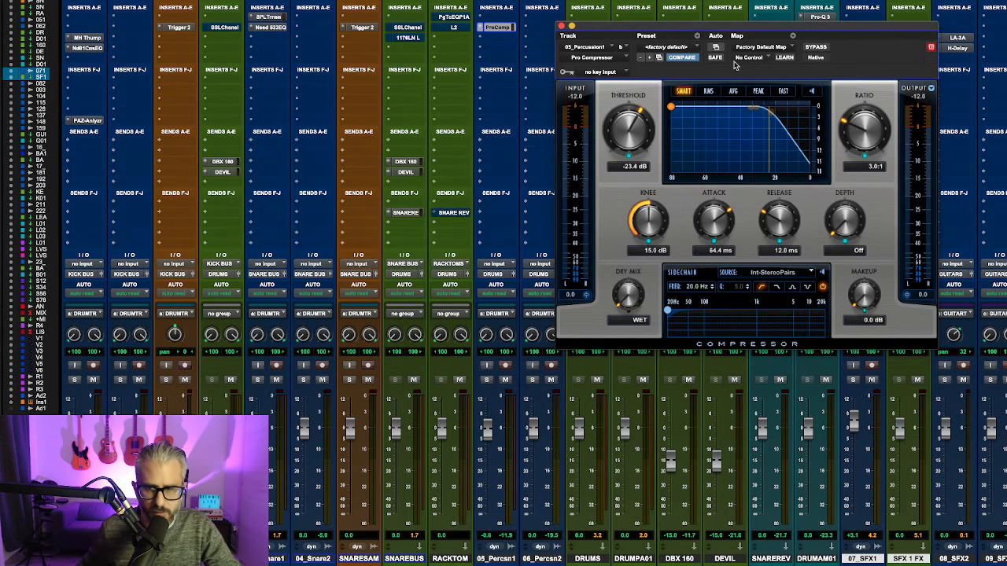
click(815, 48)
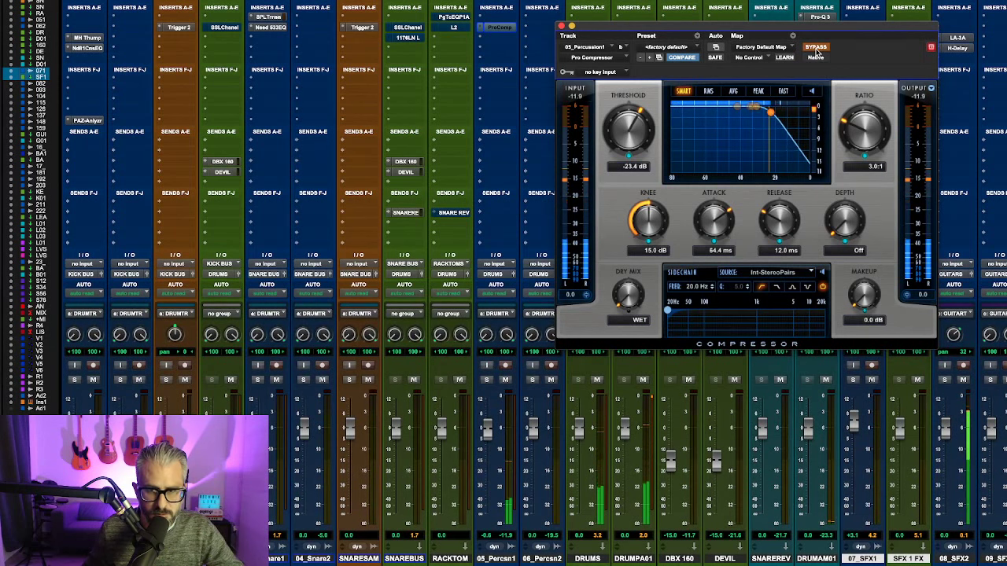
click(817, 50)
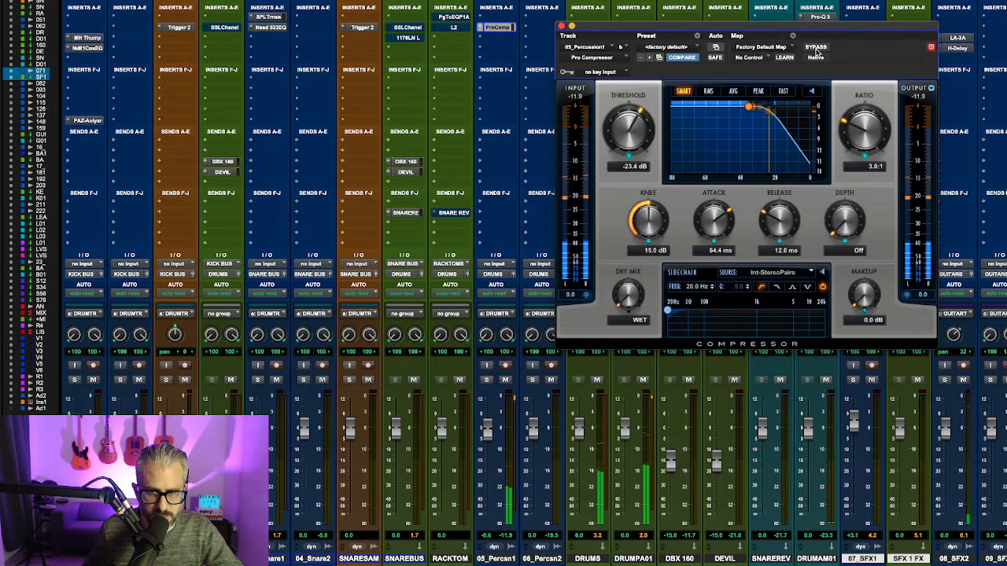
click(817, 49)
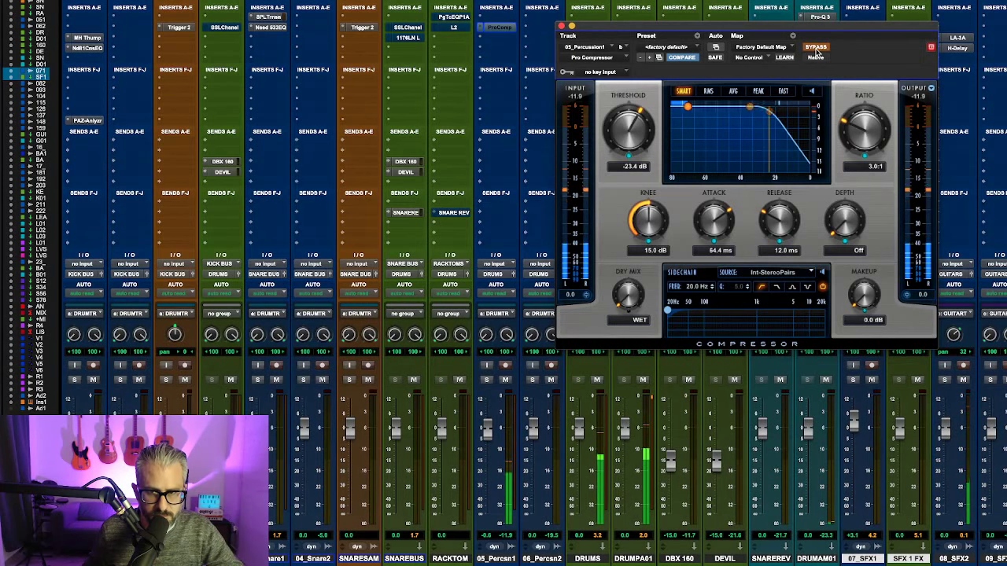
click(817, 49)
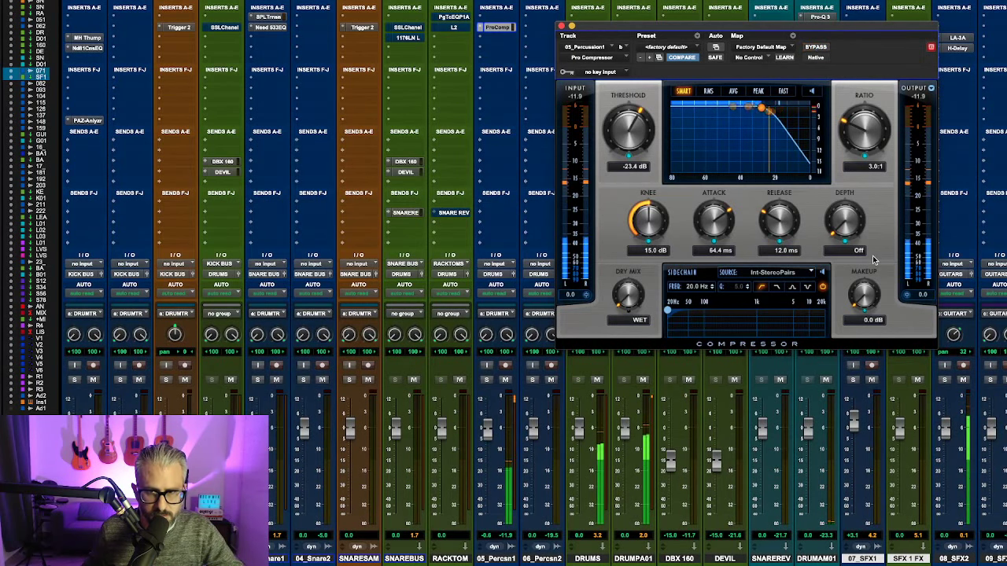
click(561, 26)
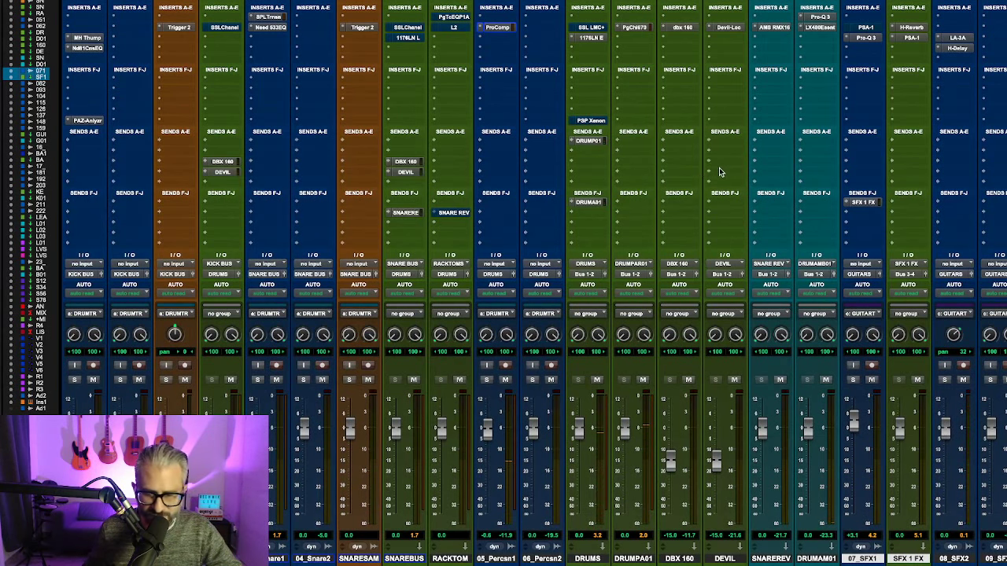
Step: Solo 11_SFX5 and 12_SFX6, and set 11_SFX5's right pan to 0 and 12_SFX6's left pan to 21
scroll(718, 172, right, 1)
scroll(711, 170, right, 10)
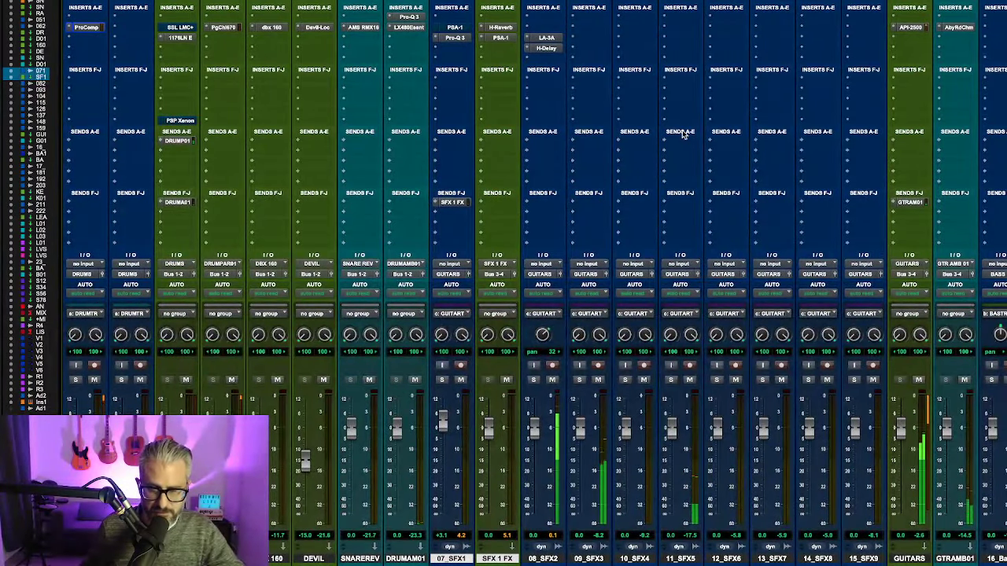
scroll(658, 172, right, 1)
scroll(658, 172, right, 4)
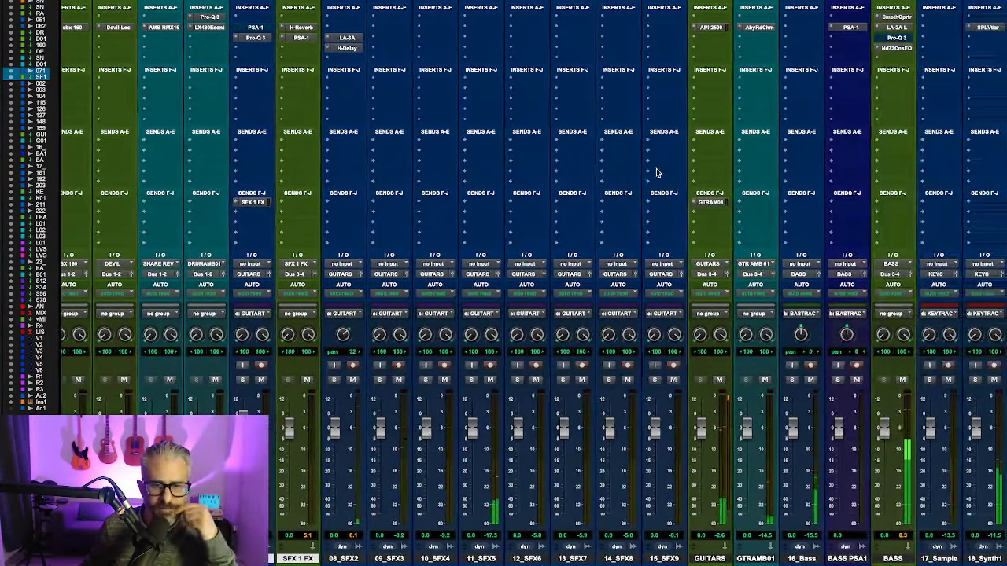
scroll(657, 172, right, 12)
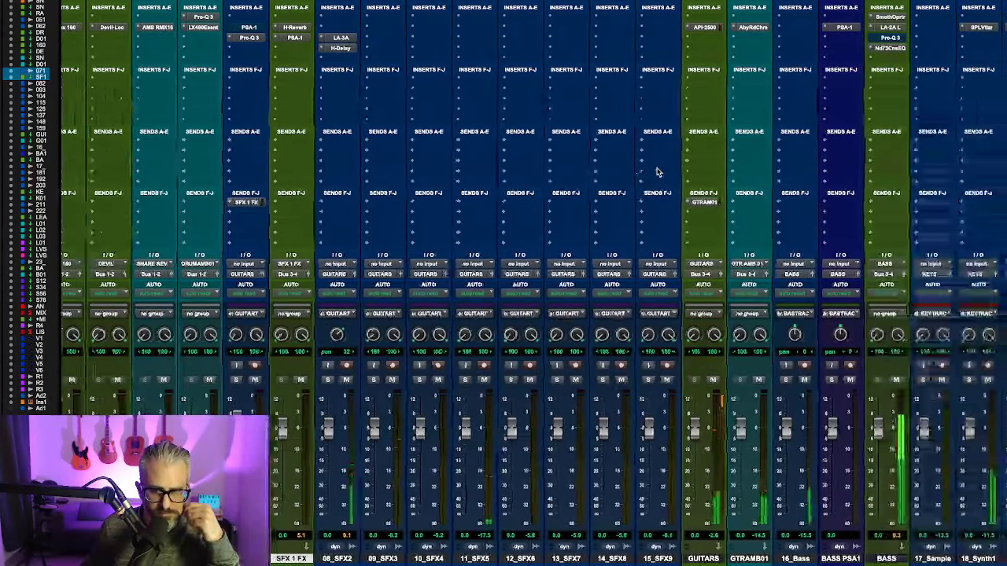
scroll(658, 172, left, 15)
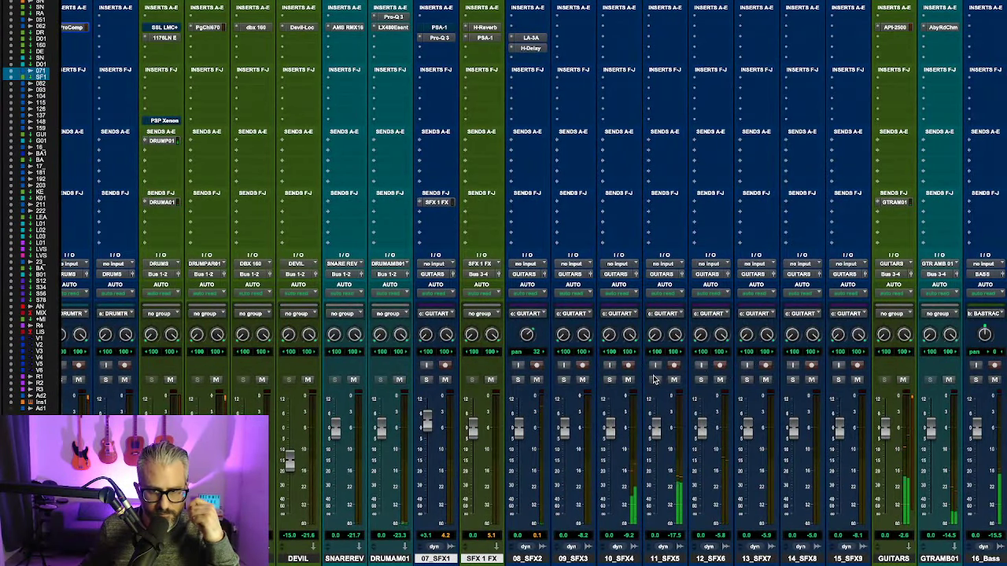
click(655, 381)
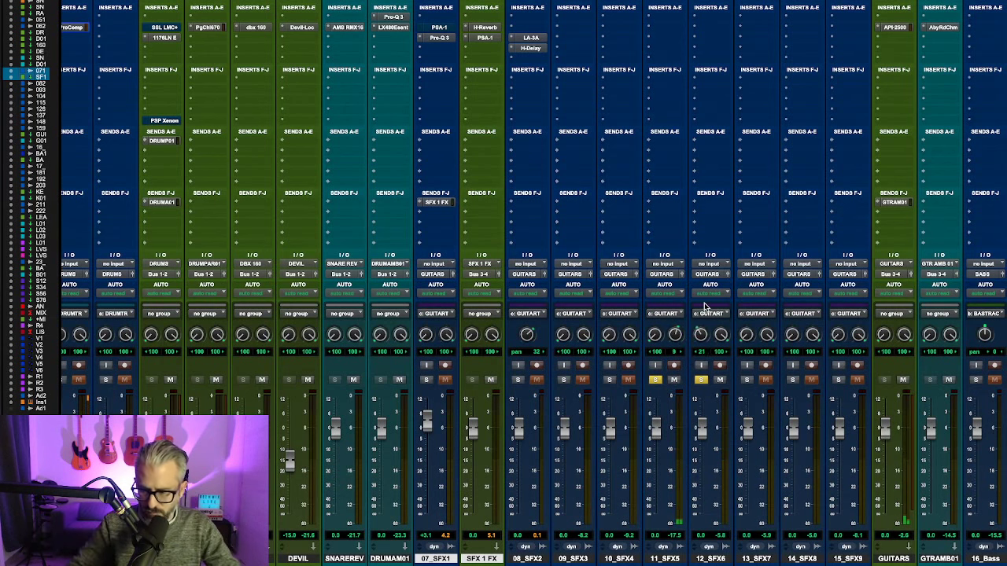
key(ctrl+equal)
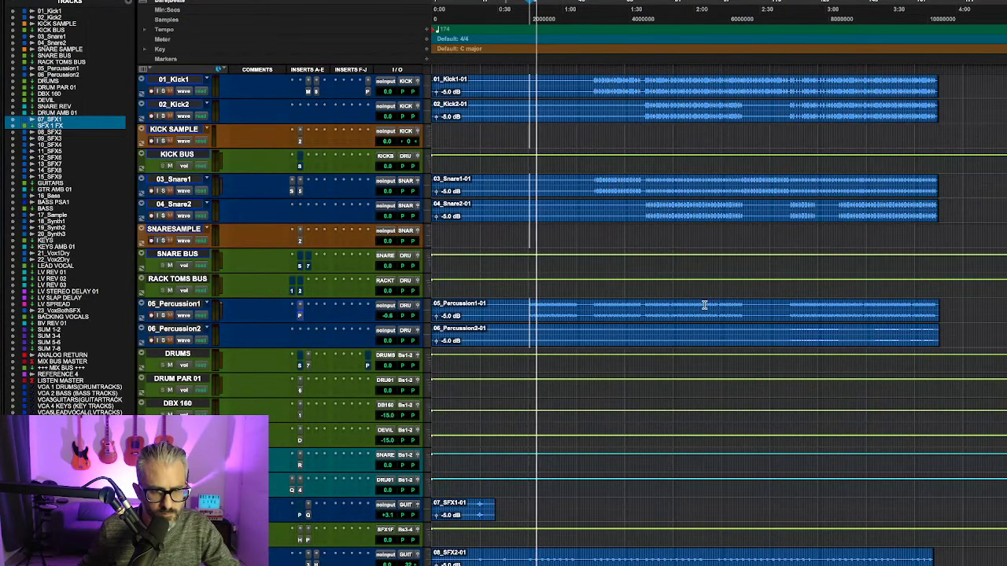
key(ctrl+equal)
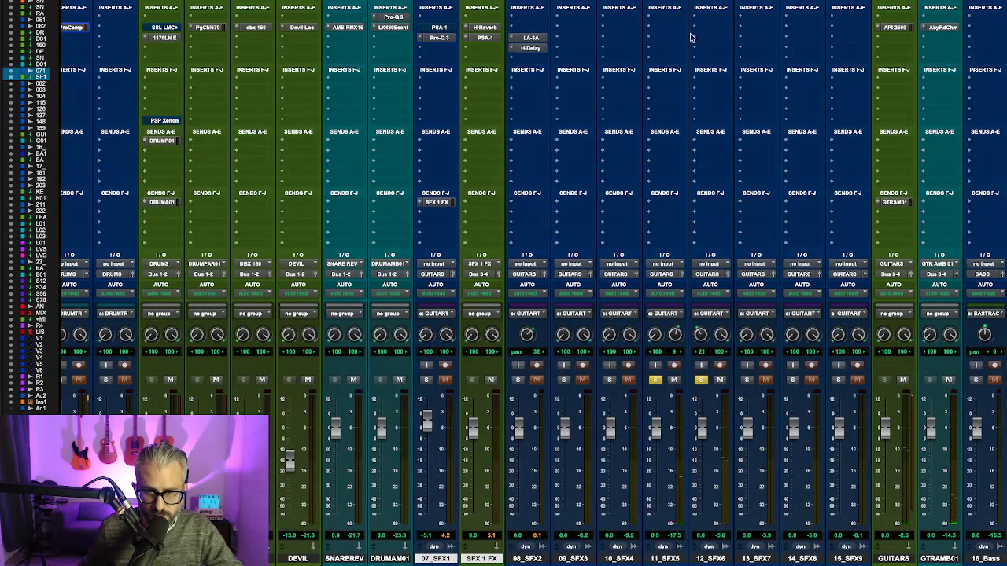
Step: Fine-tune the output and threshold of the API-2500 compressor on the GUITARS bus and close it
click(895, 26)
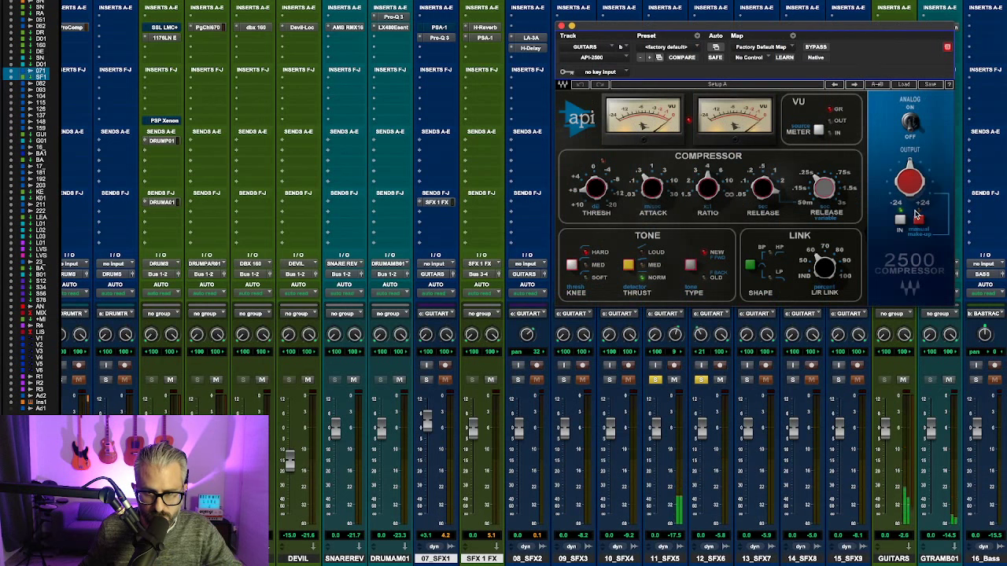
drag(907, 182, 907, 180)
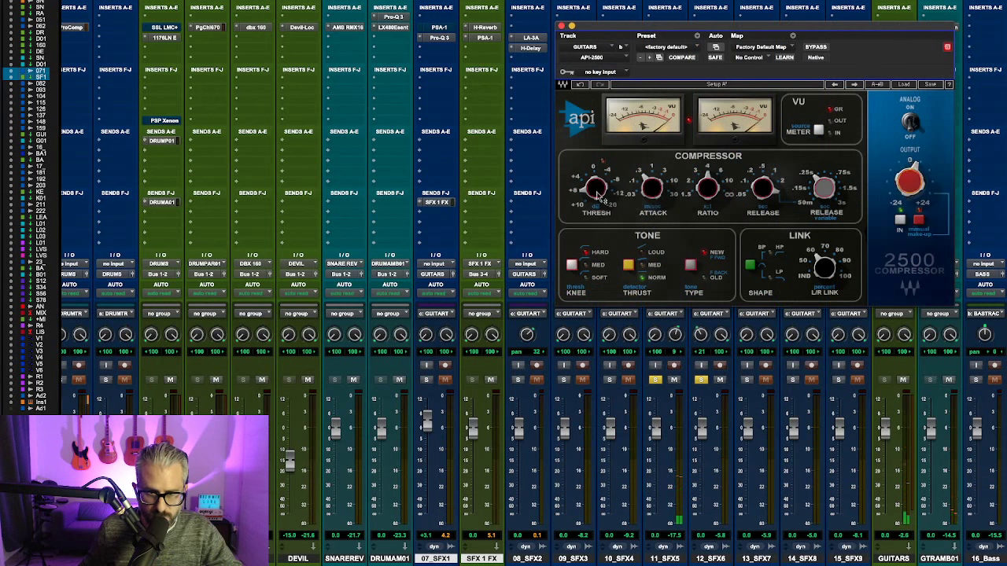
drag(599, 197, 599, 192)
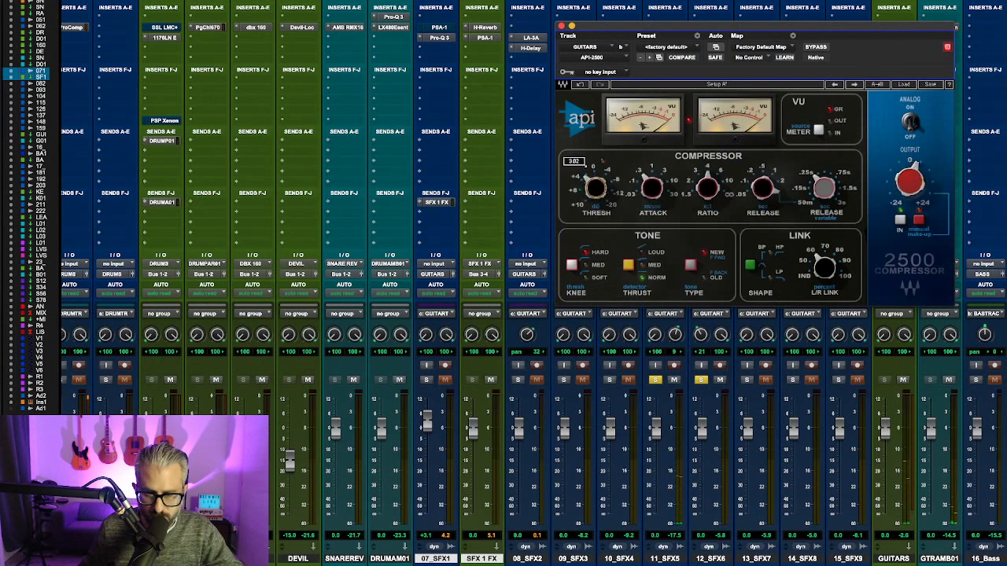
drag(595, 189, 595, 195)
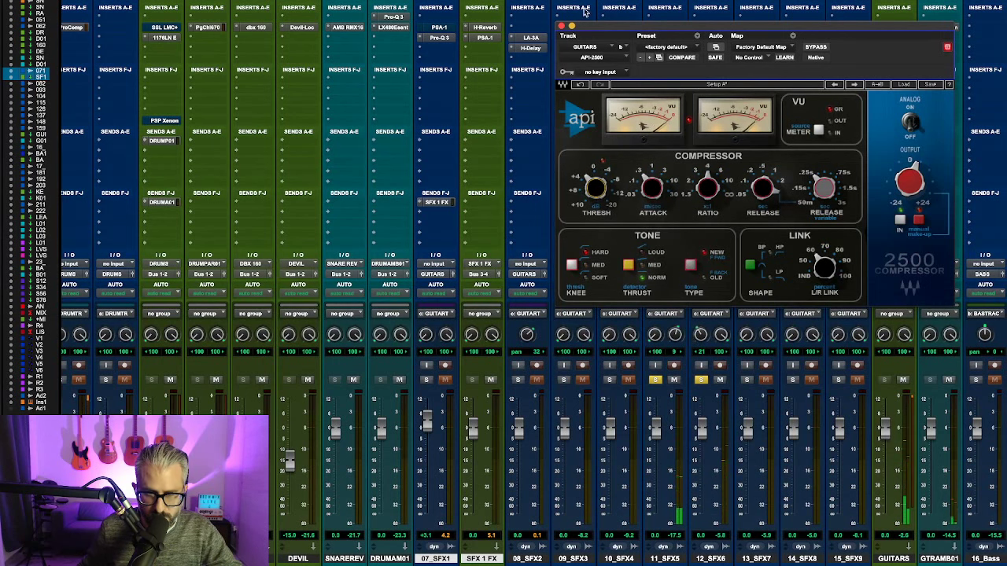
click(559, 29)
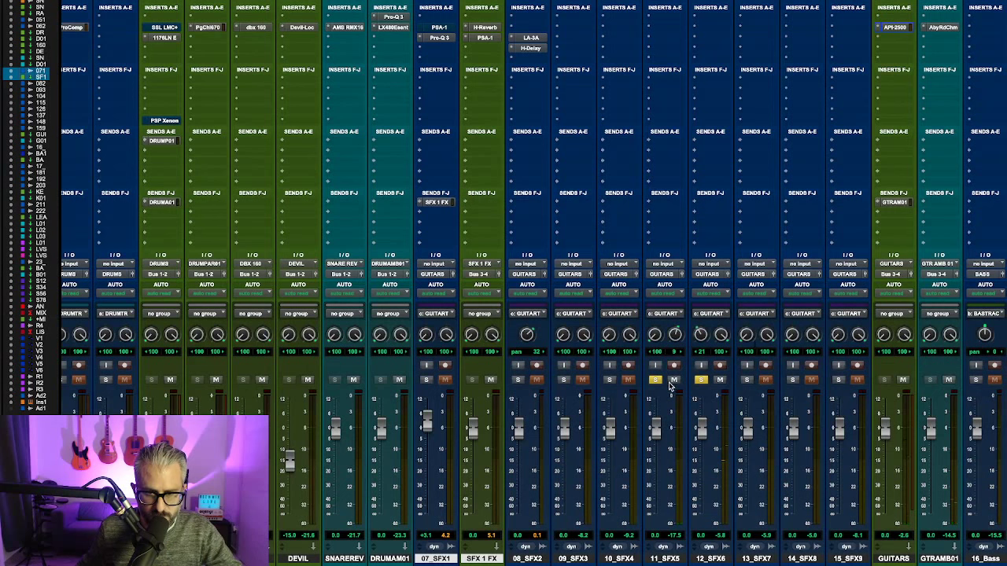
Step: Solo only 11_SFX5 and insert the stereo Need 81 Console EQ on the track
click(707, 385)
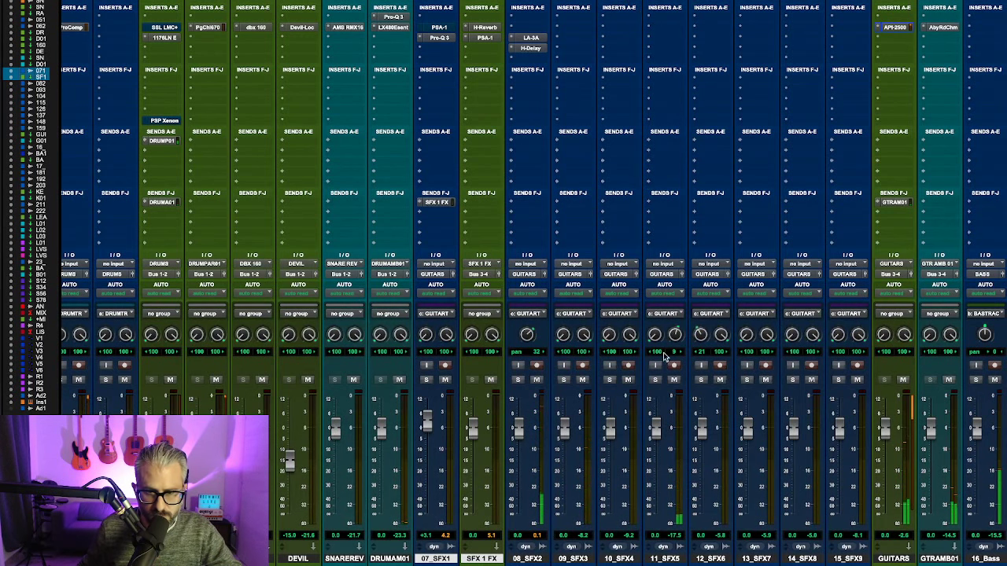
click(656, 380)
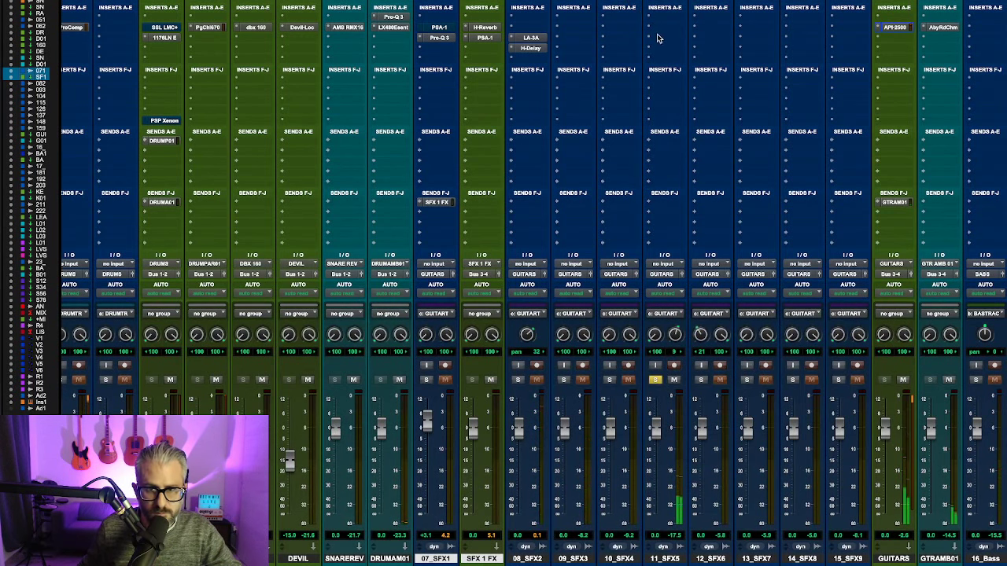
click(659, 38)
click(668, 23)
text(ne)
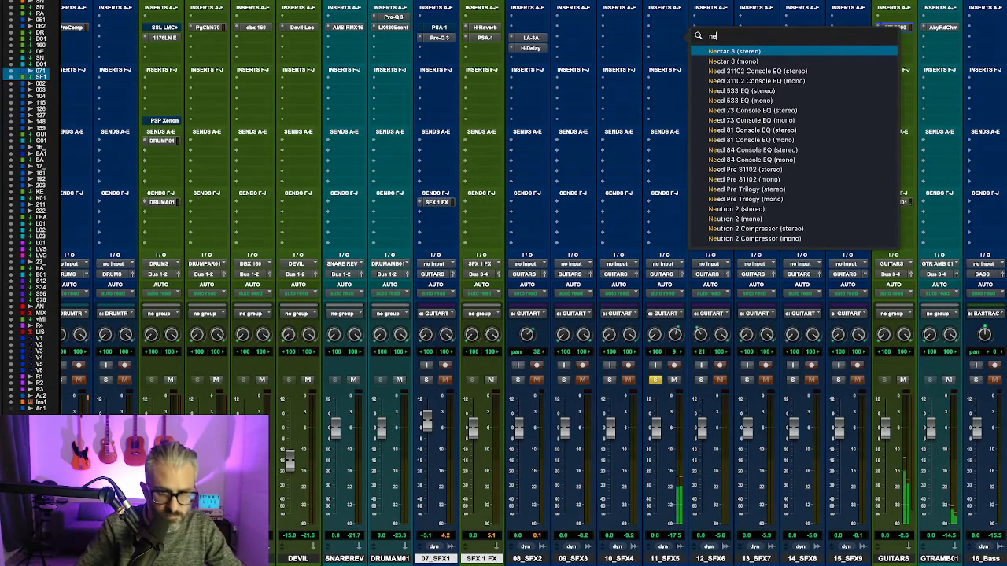
text(e)
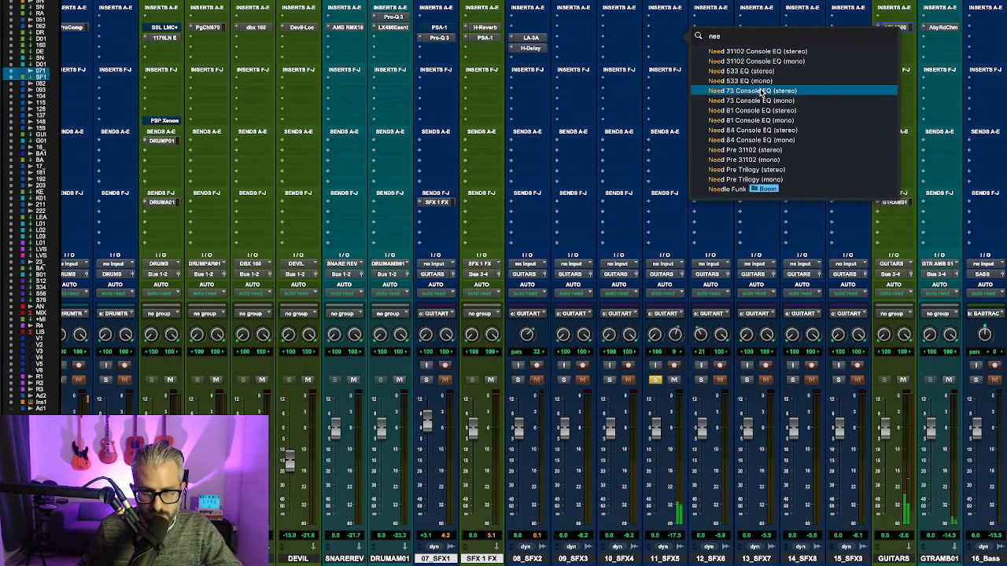
click(760, 111)
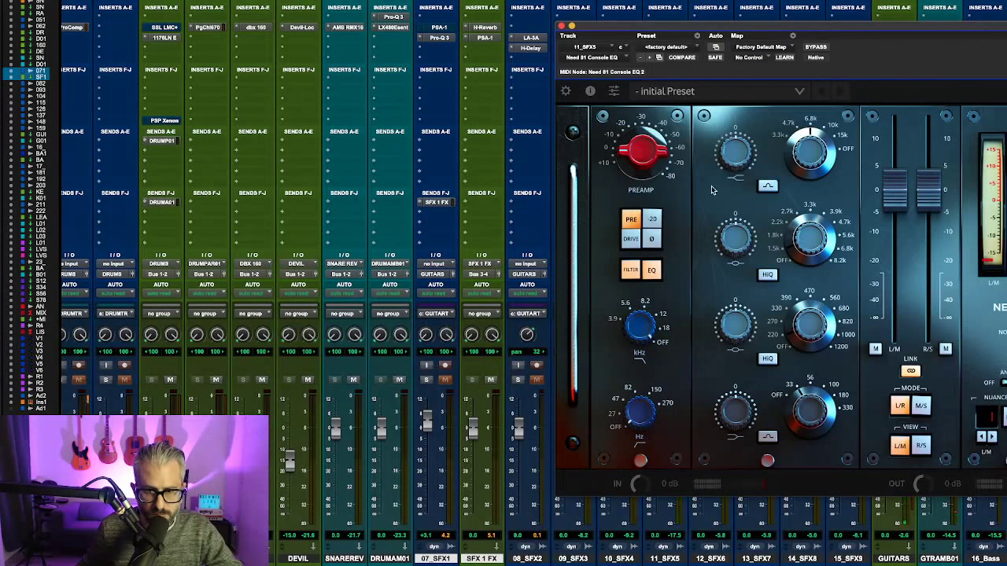
Step: Raise the preamp gain slightly on 11_SFX5's Need 81 Console EQ and close the plug-in
drag(635, 155, 636, 151)
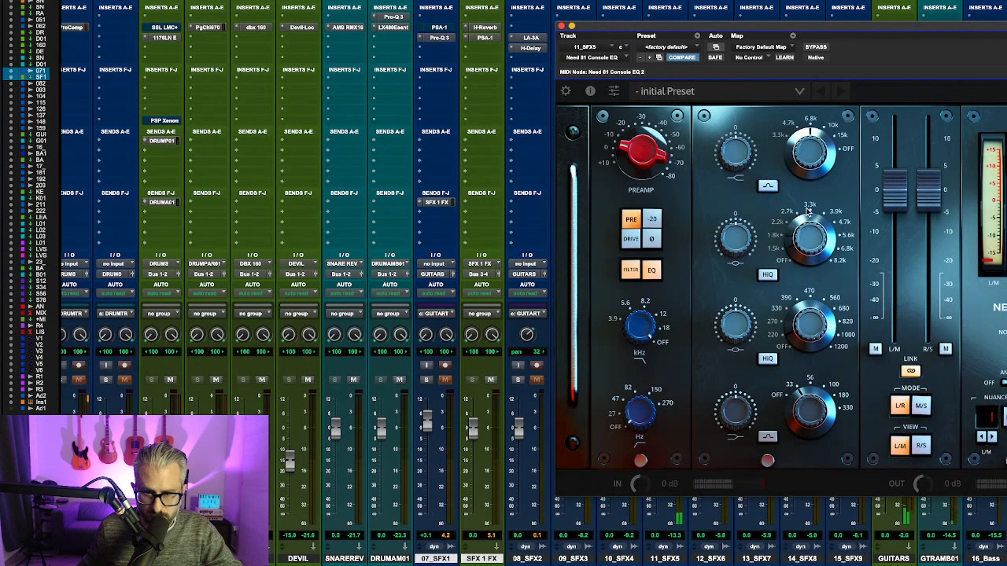
mouse_move(736, 214)
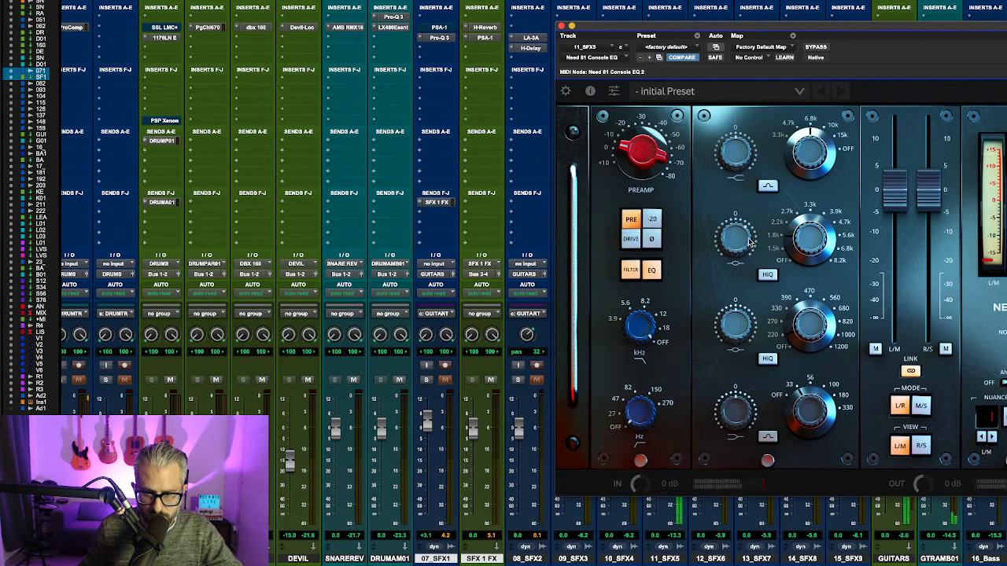
mouse_move(748, 248)
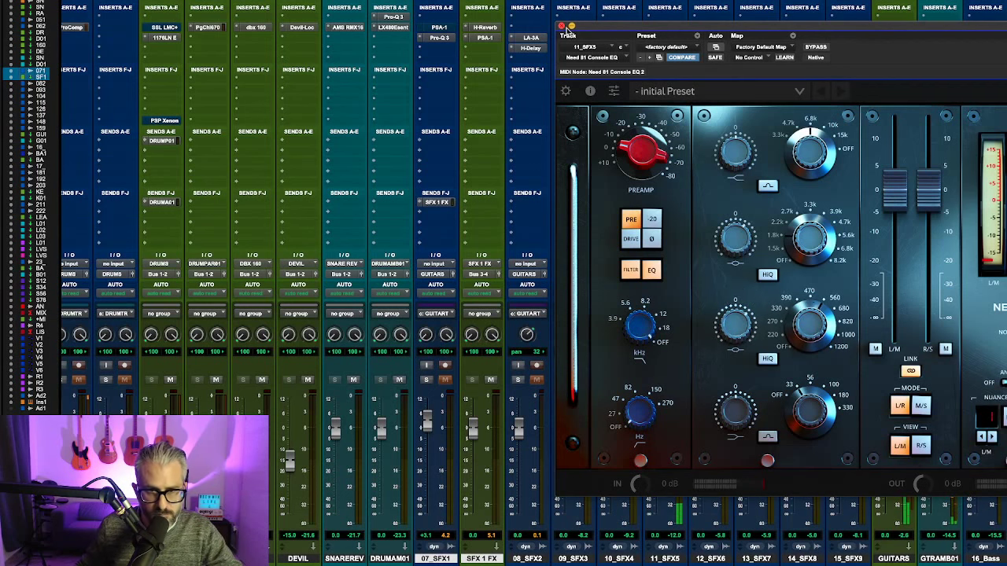
click(562, 27)
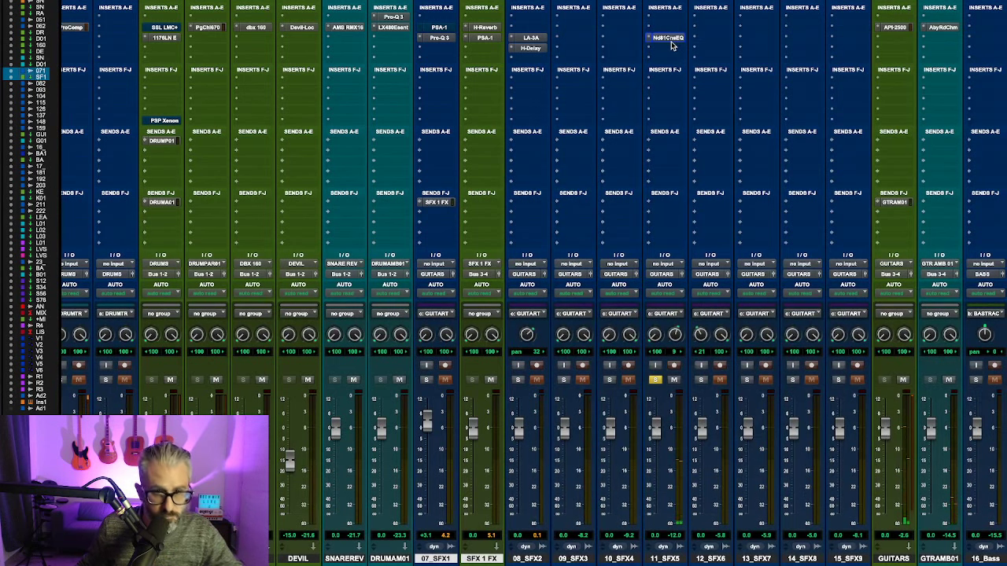
Step: Copy 11_SFX5's Need 81 Console EQ to 12_SFX6, audition both tracks soloed together, and unsolo them
drag(671, 43, 712, 37)
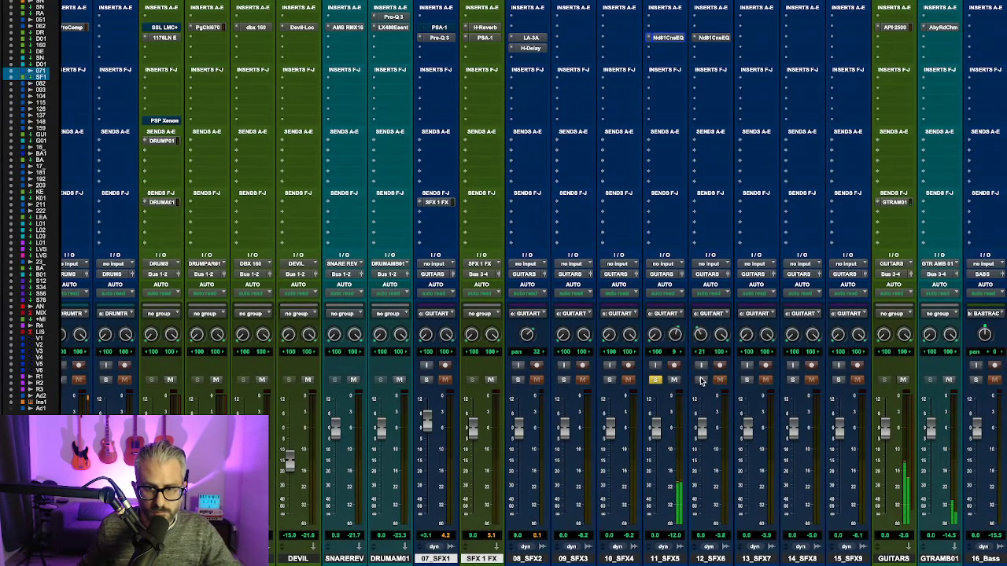
click(701, 380)
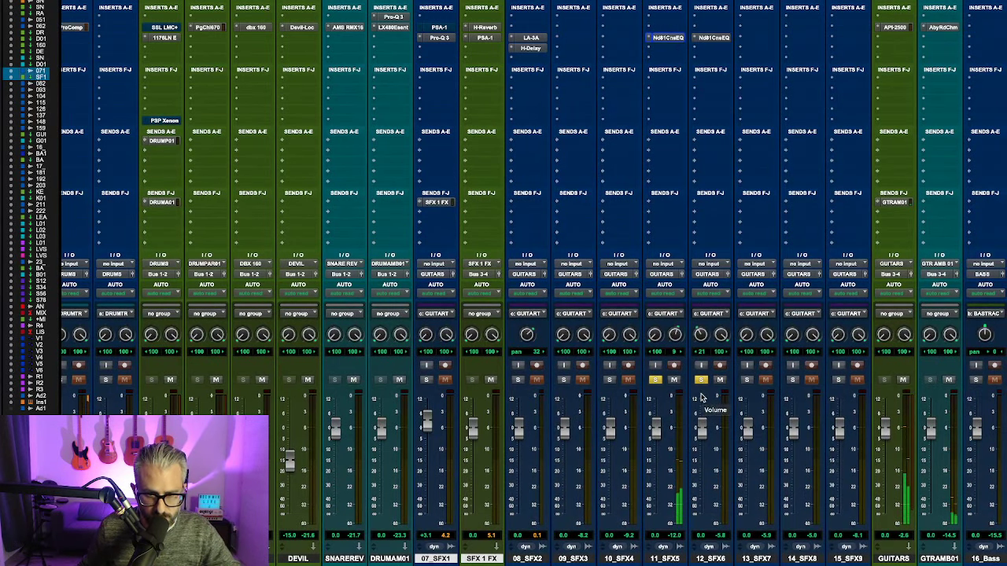
click(701, 380)
click(656, 380)
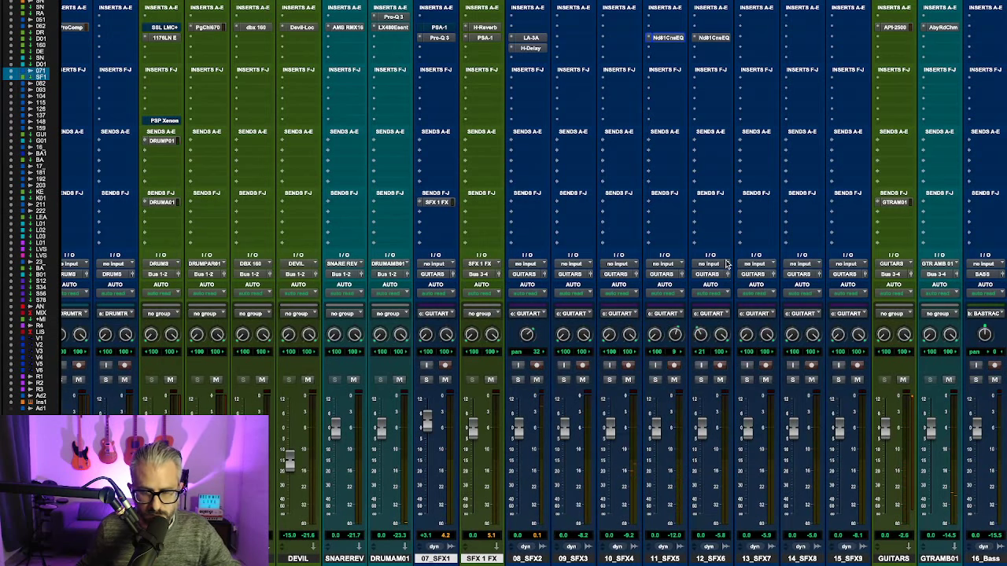
Step: Locate 21_Vox1Dry and 22_Vox2Dry in the timeline and play the song from their phrase just after 1:00
scroll(727, 261, right, 10)
scroll(727, 261, right, 1)
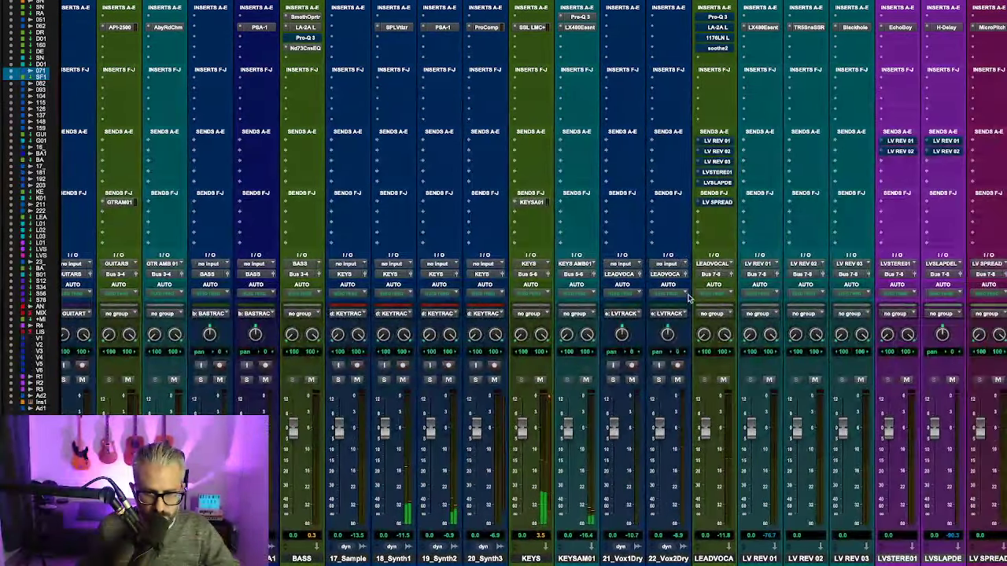
key(super+equal)
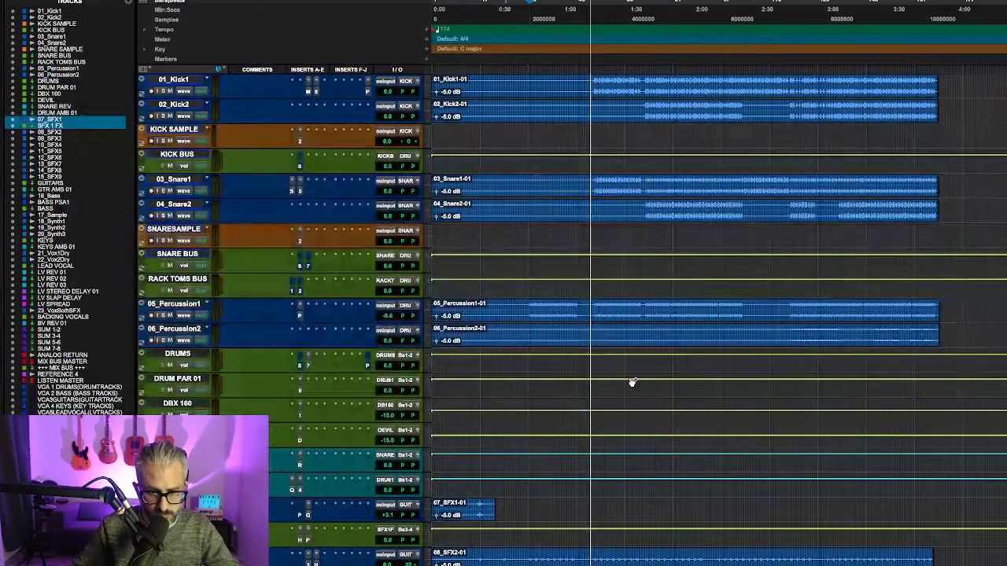
scroll(632, 386, down, 10)
scroll(663, 401, down, 2)
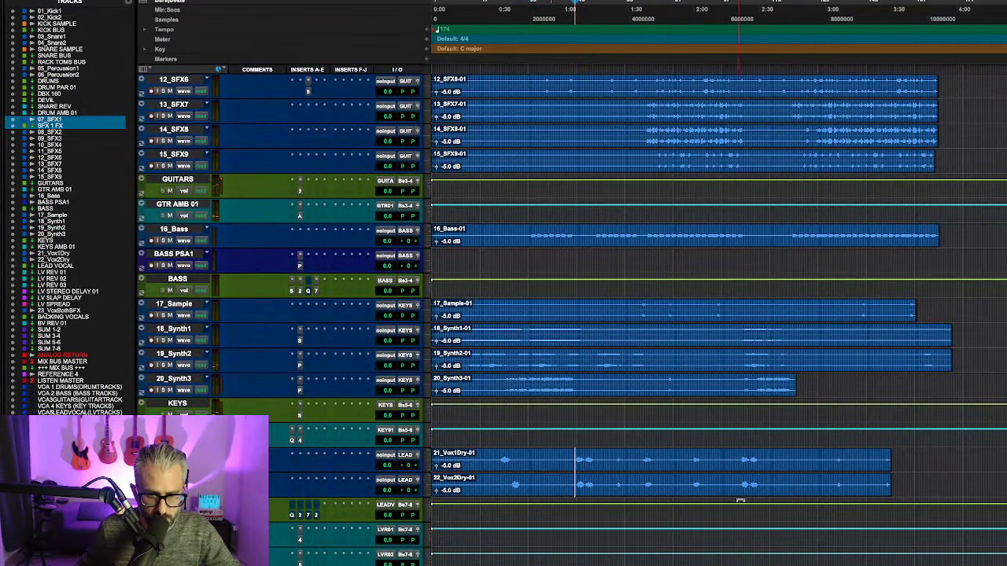
key(space)
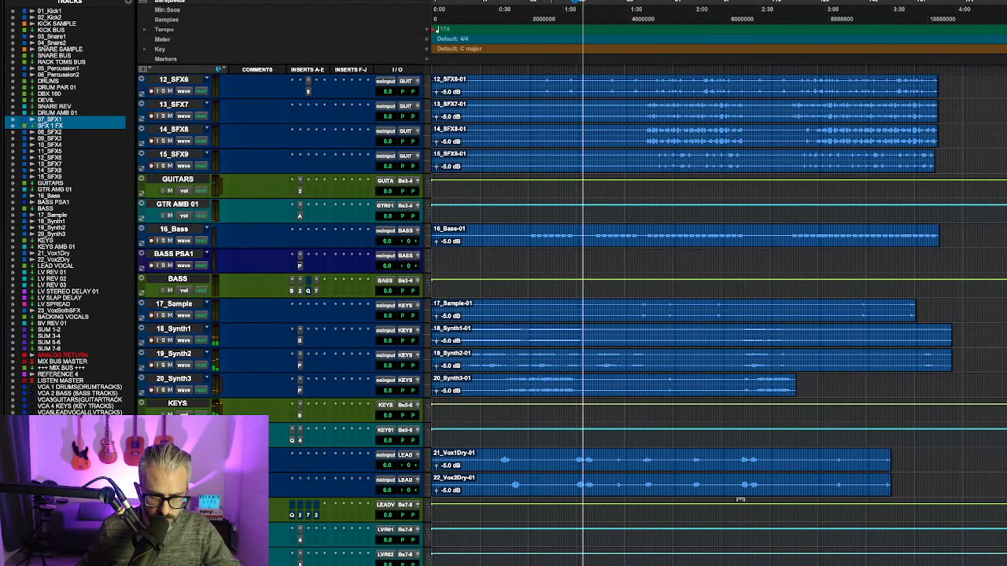
key(space)
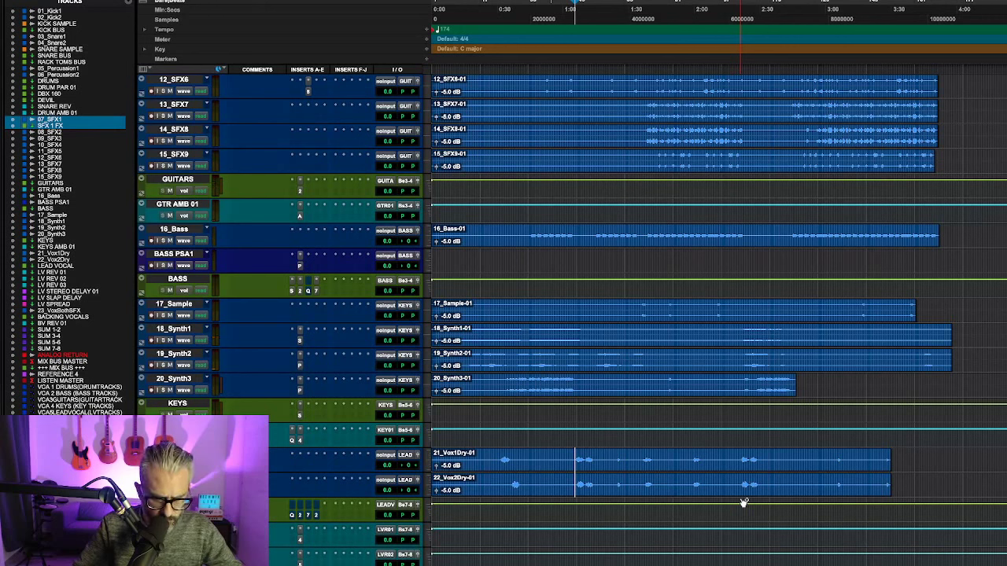
key(super+equal)
key(super+equal)
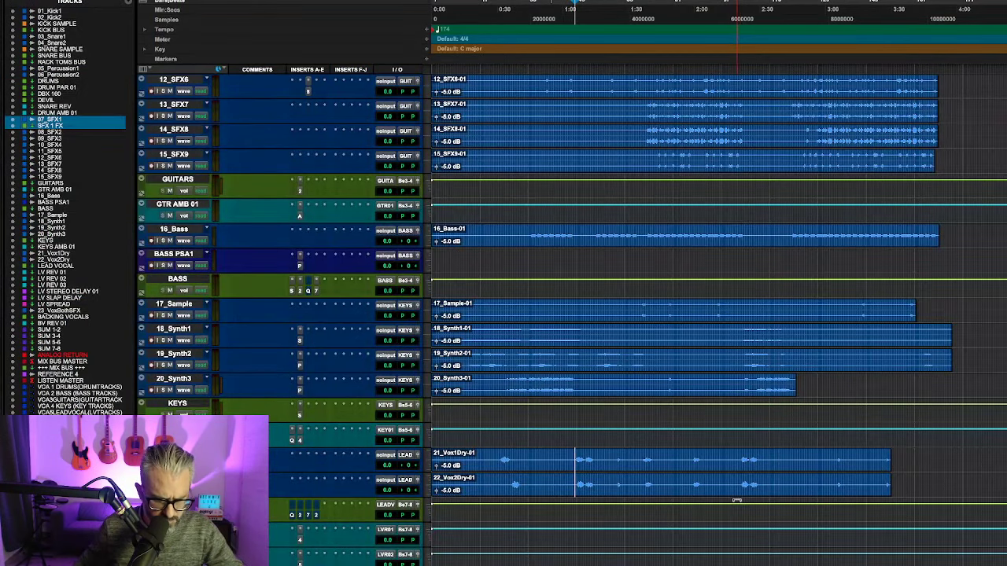
key(space)
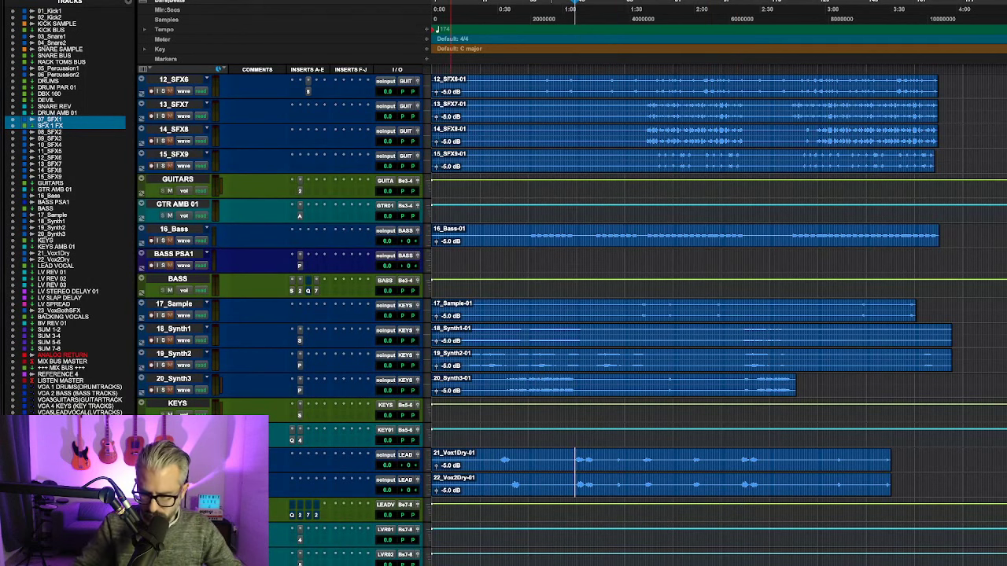
Step: Return to the mixer and listen to the soloed 23_VoxBothSFX track alongside the vocal channels
key(super+equal)
scroll(456, 409, left, 3)
scroll(454, 409, right, 15)
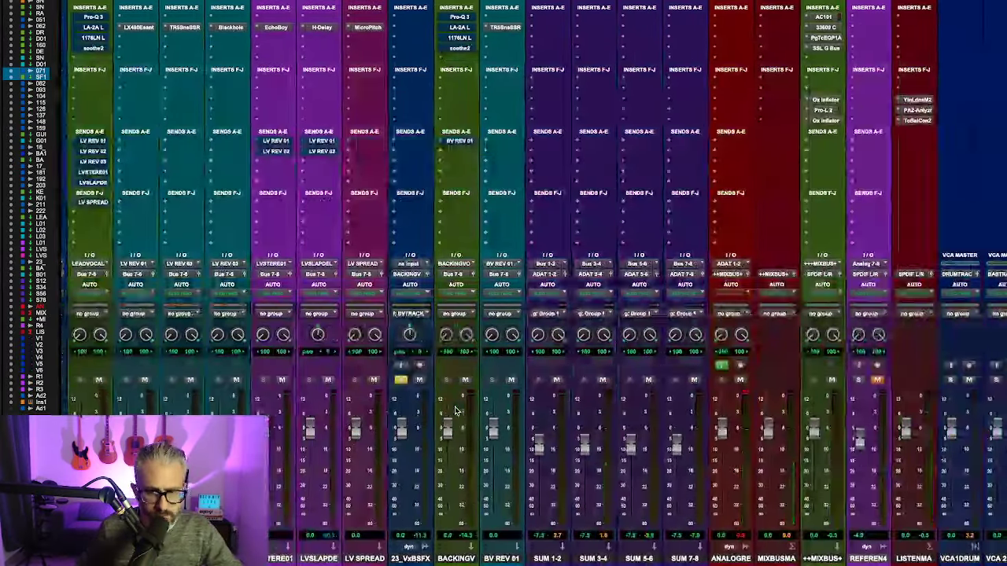
scroll(457, 410, left, 6)
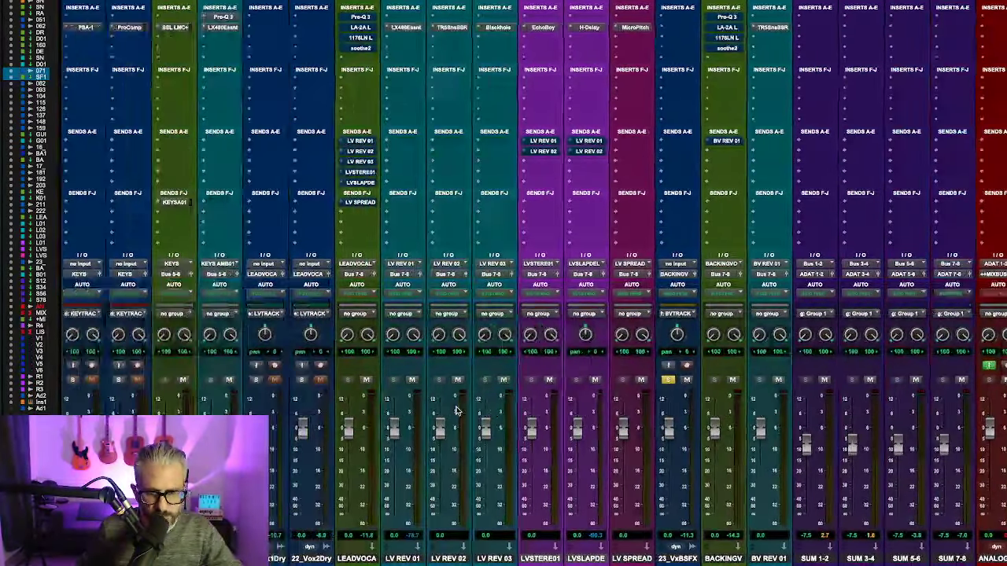
scroll(456, 409, right, 15)
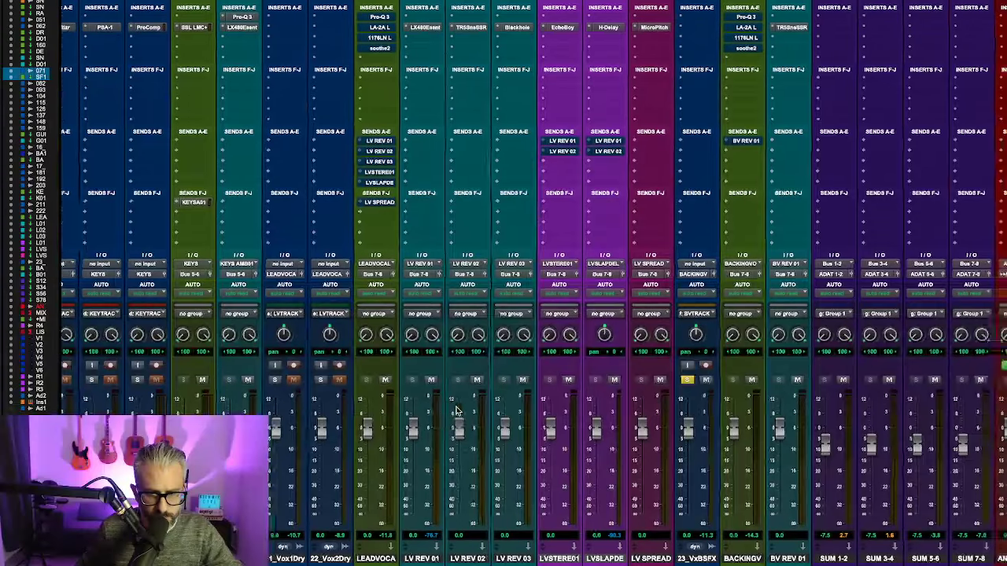
scroll(455, 409, left, 15)
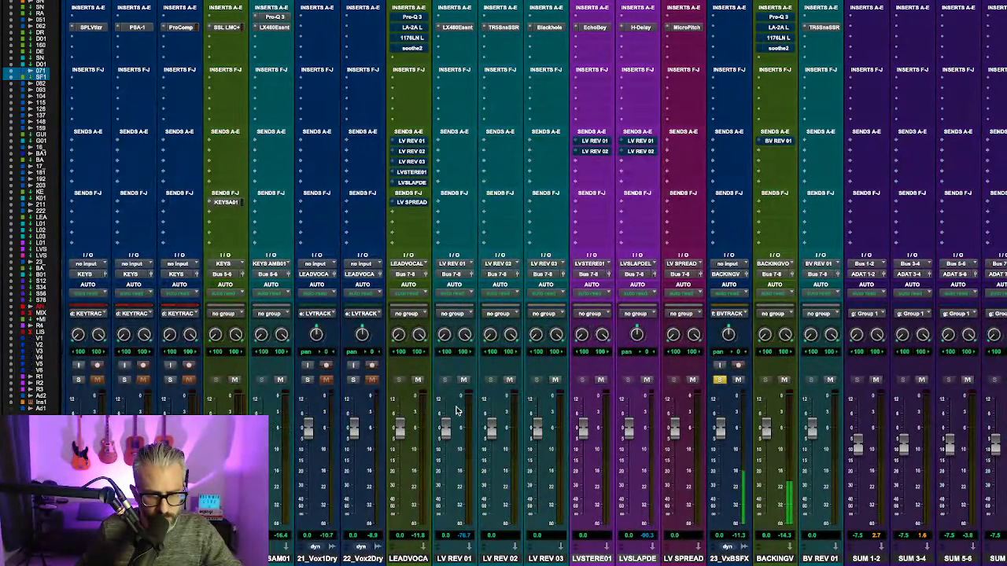
scroll(456, 410, left, 5)
scroll(456, 409, right, 4)
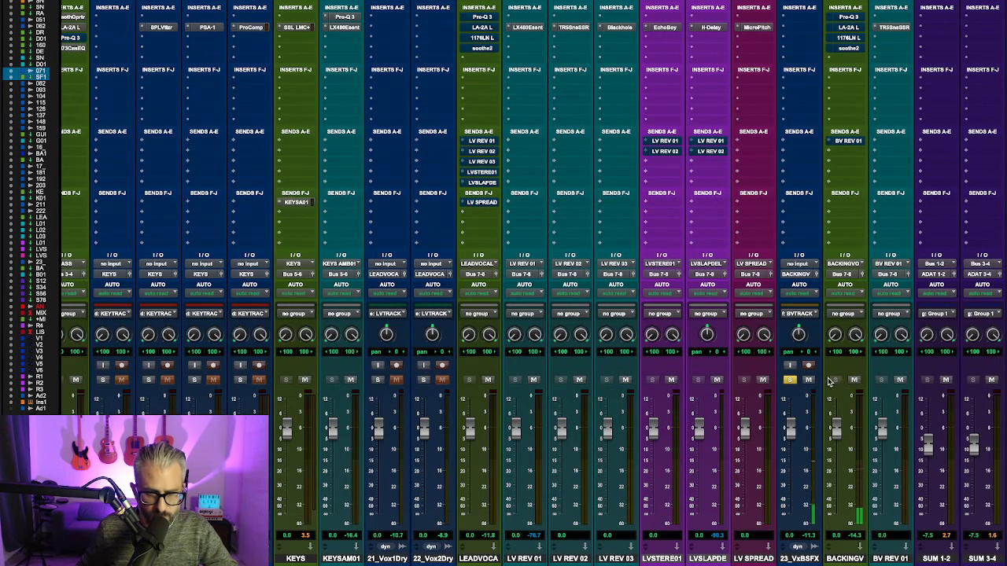
scroll(828, 382, right, 2)
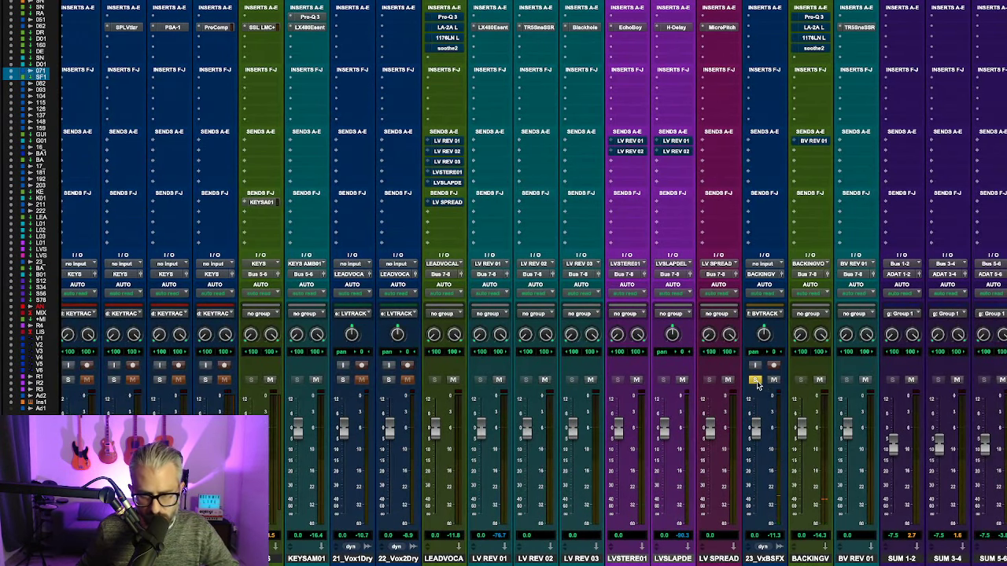
Step: Solo 21_Vox1Dry and 22_Vox2Dry, unsolo 23_VoxBothSFX, and pan 21_Vox1Dry 99 left and 22_Vox2Dry 100 right
click(385, 381)
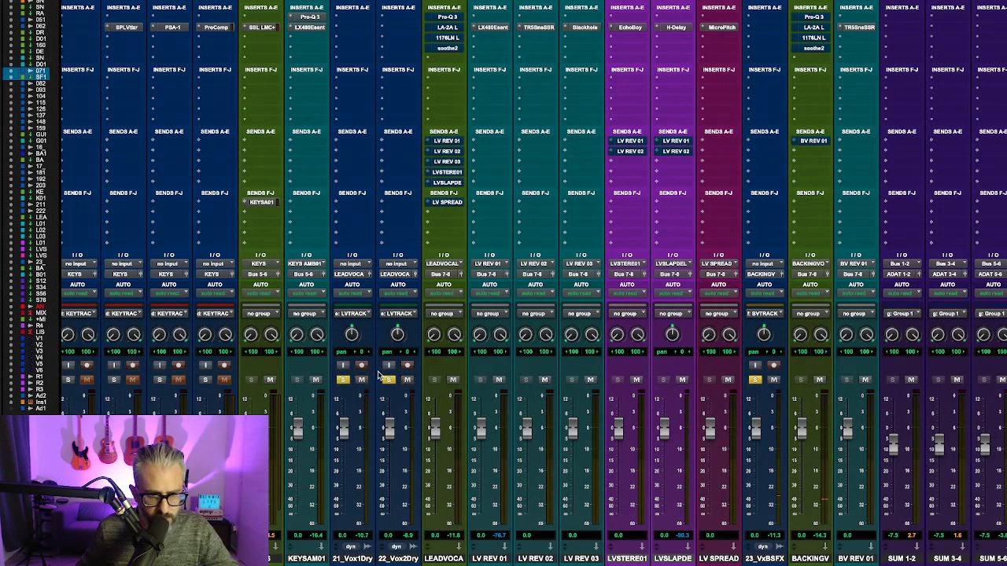
click(774, 381)
click(755, 380)
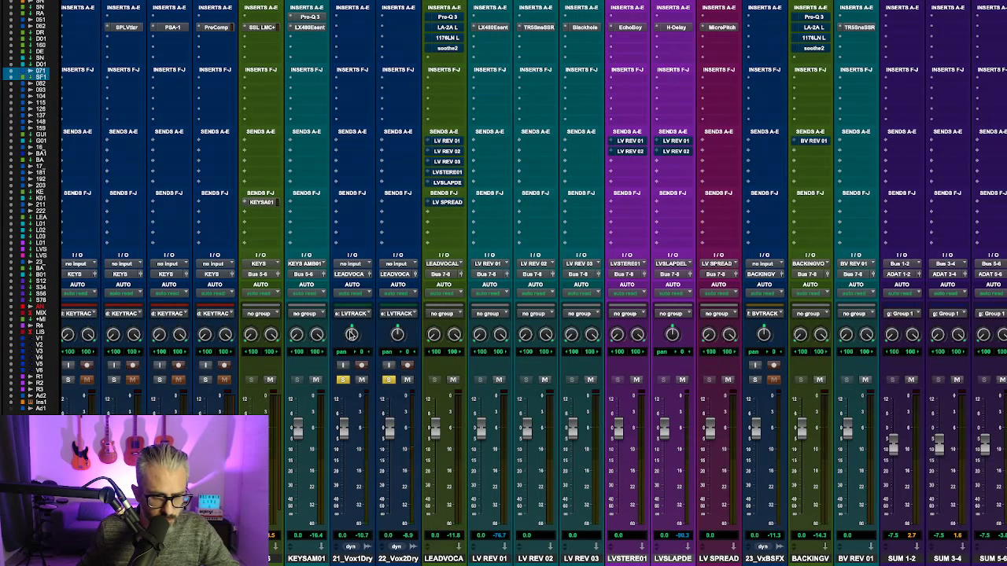
drag(352, 335, 346, 460)
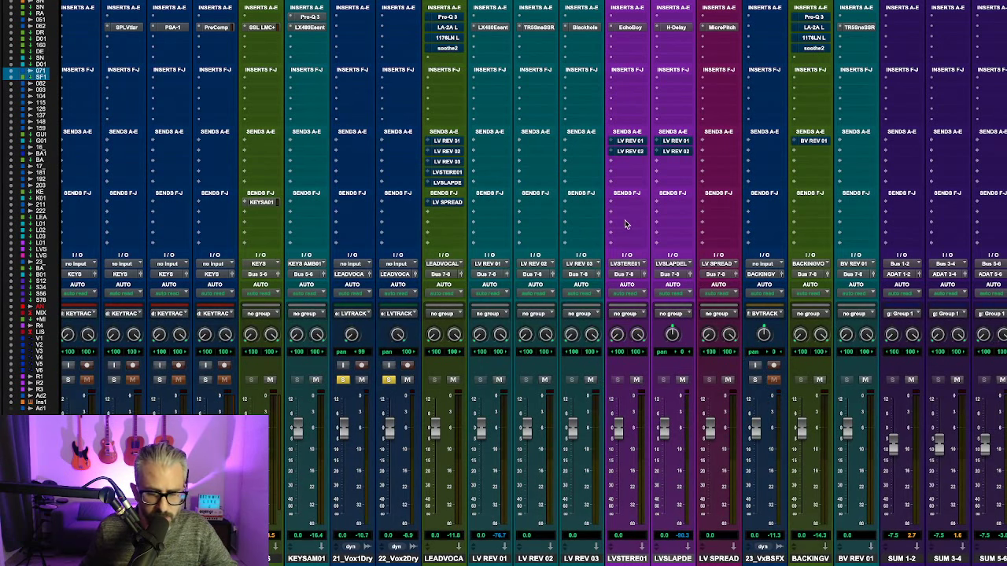
Step: Activate the Pro-Q 3, LA-2A, 1176LN and soothe2 inserts on the LEAD VOCAL bus
scroll(625, 225, left, 3)
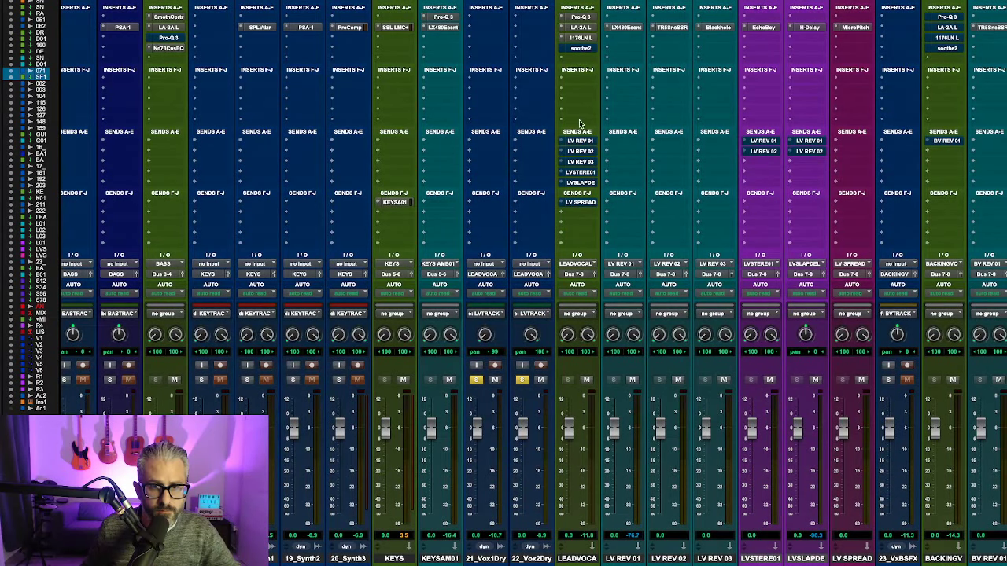
scroll(579, 124, left, 3)
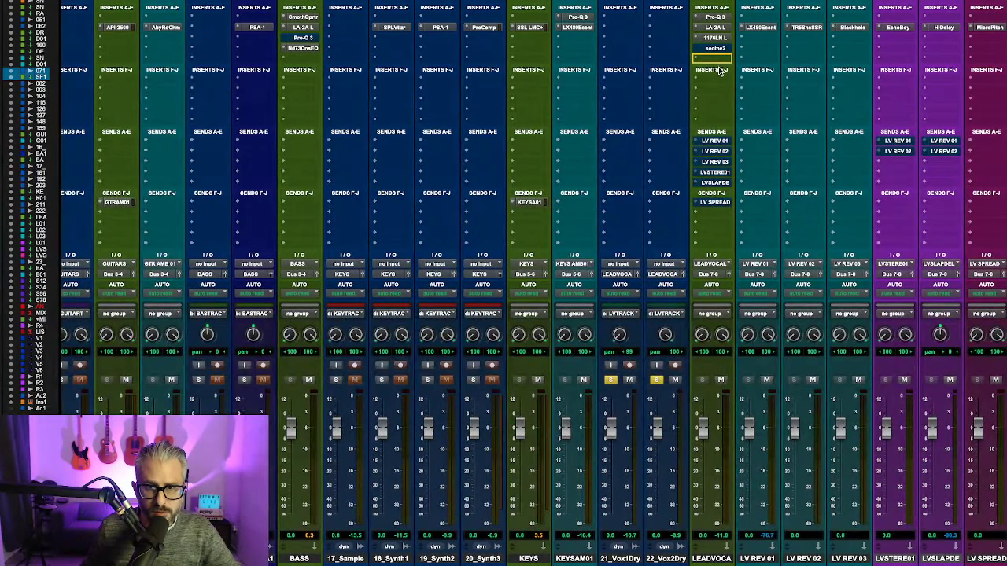
drag(719, 71, 715, 48)
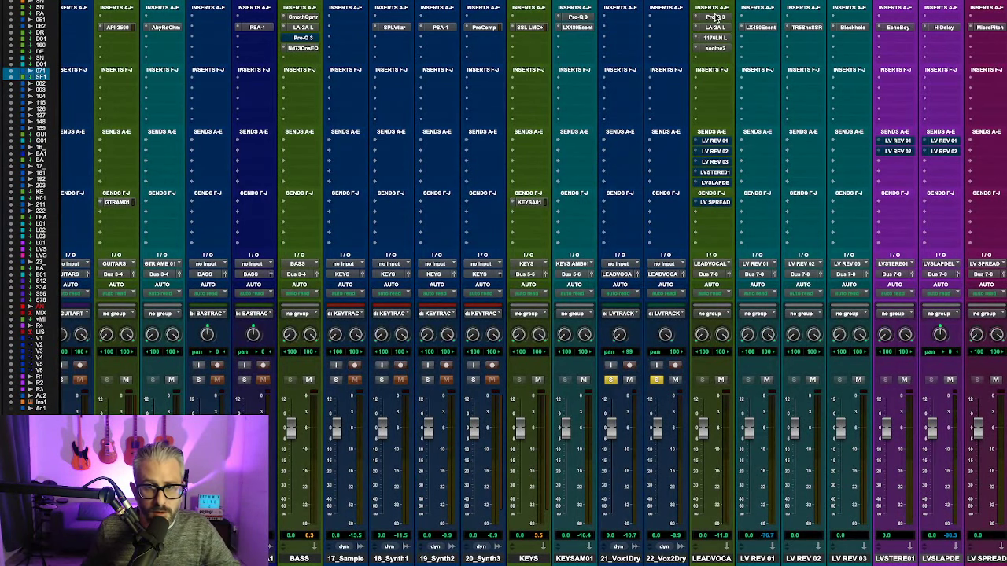
Step: Open LEAD VOCAL's Pro-Q 3, LA-2A, 1176LN and soothe2 one after another to review their settings
click(716, 17)
click(715, 16)
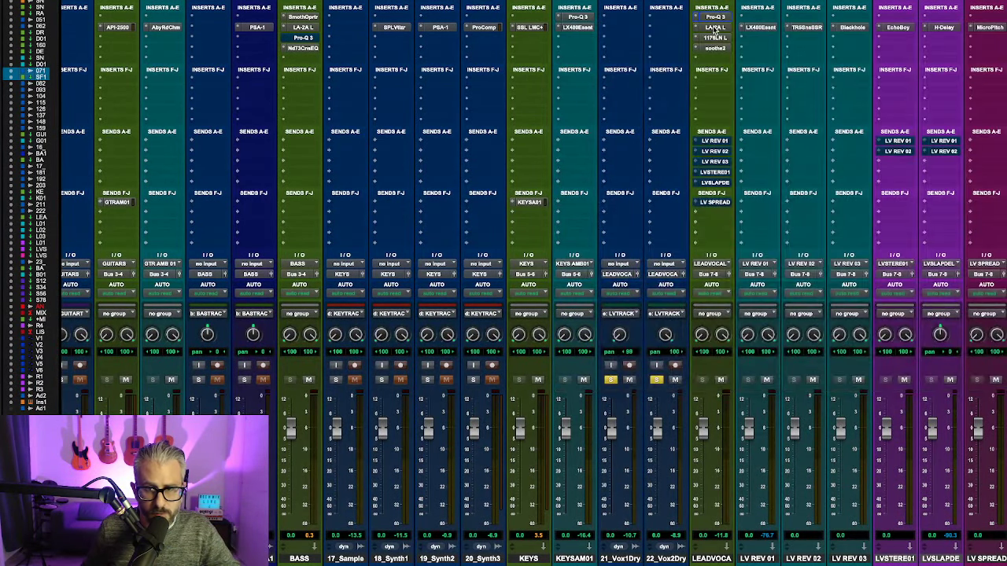
click(716, 28)
drag(672, 31, 377, 122)
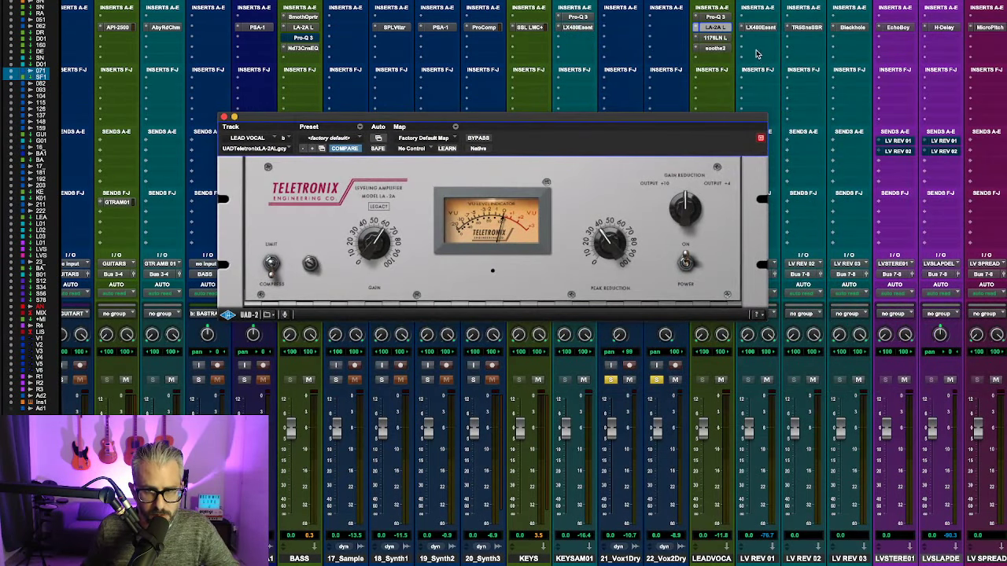
click(716, 38)
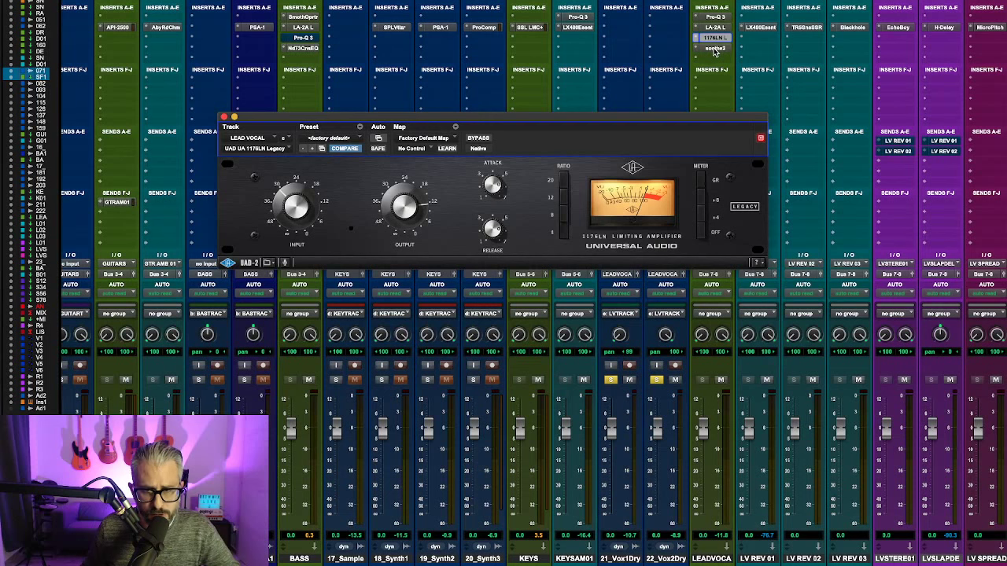
click(715, 49)
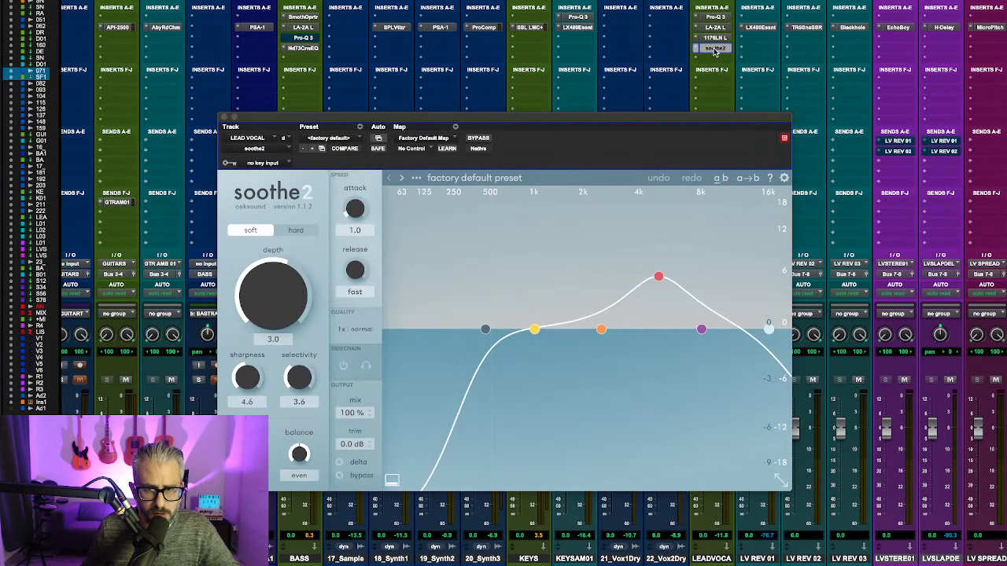
Step: Play the soloed vocals and set the low cut in LEAD VOCAL's Pro-Q 3 to about 177 Hz at 12 dB/oct
click(716, 49)
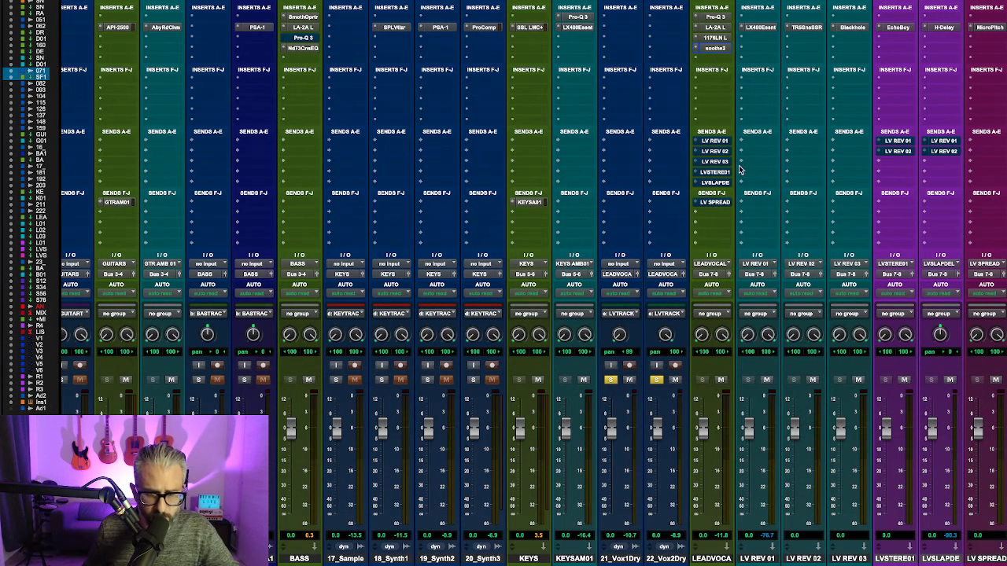
key(space)
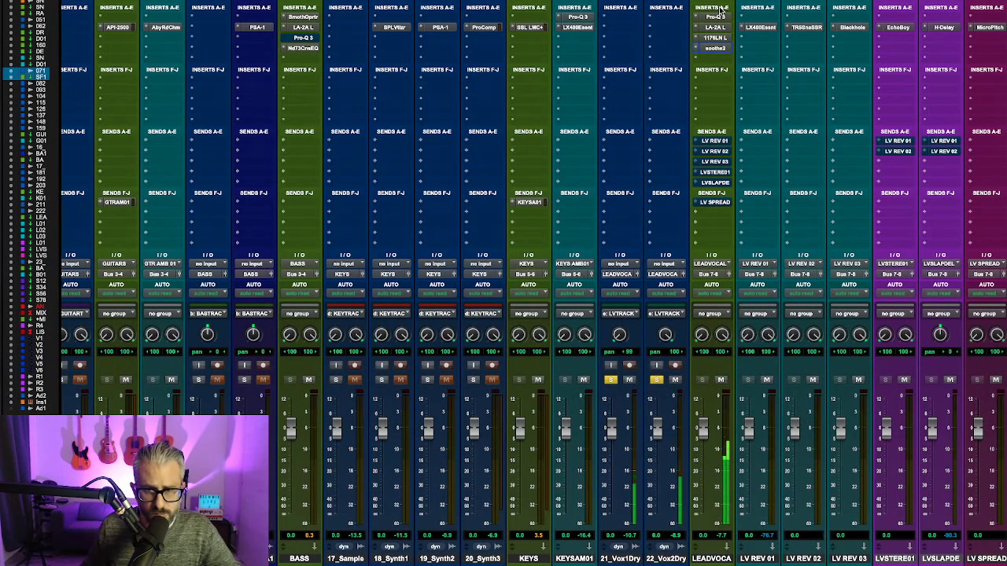
click(716, 17)
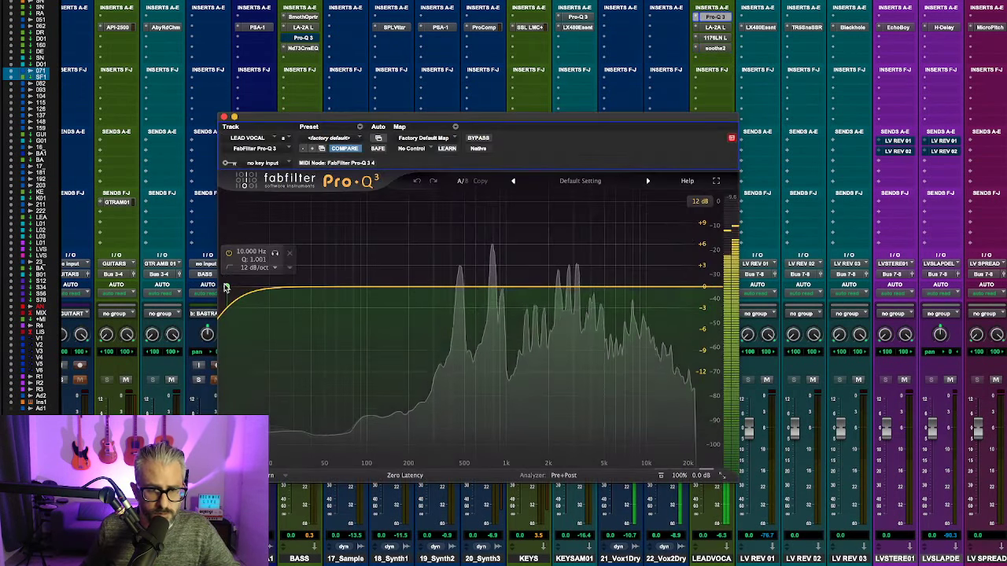
drag(237, 287, 417, 293)
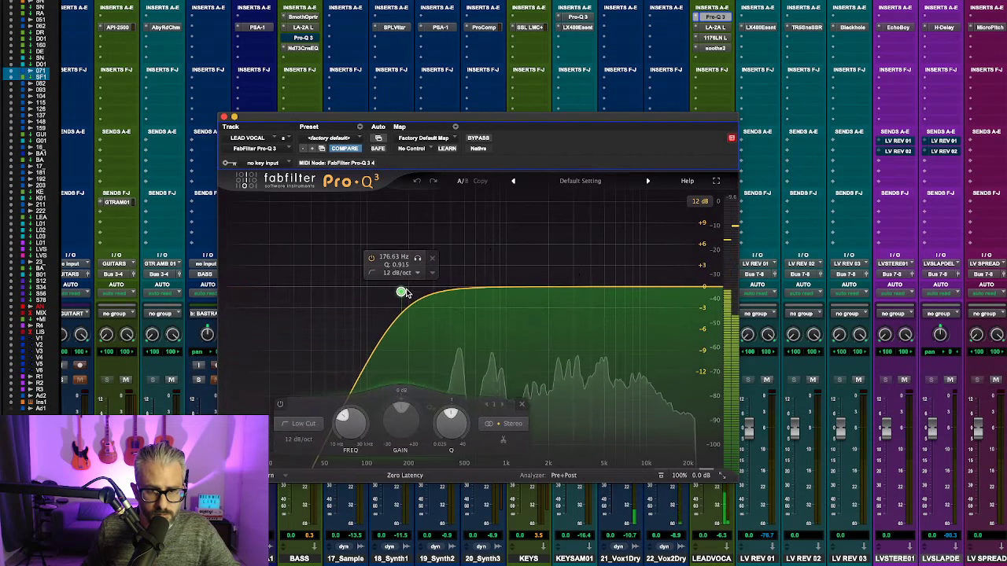
click(224, 117)
Step: Adjust the peak reduction and gain of LEAD VOCAL's LA-2A and check its 1176LN compression
click(716, 27)
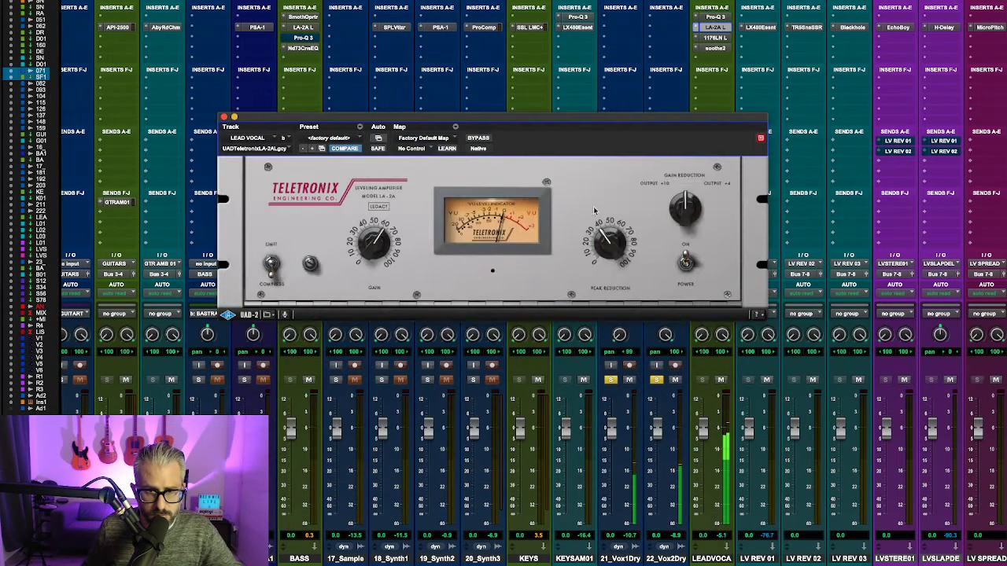
drag(607, 228, 610, 205)
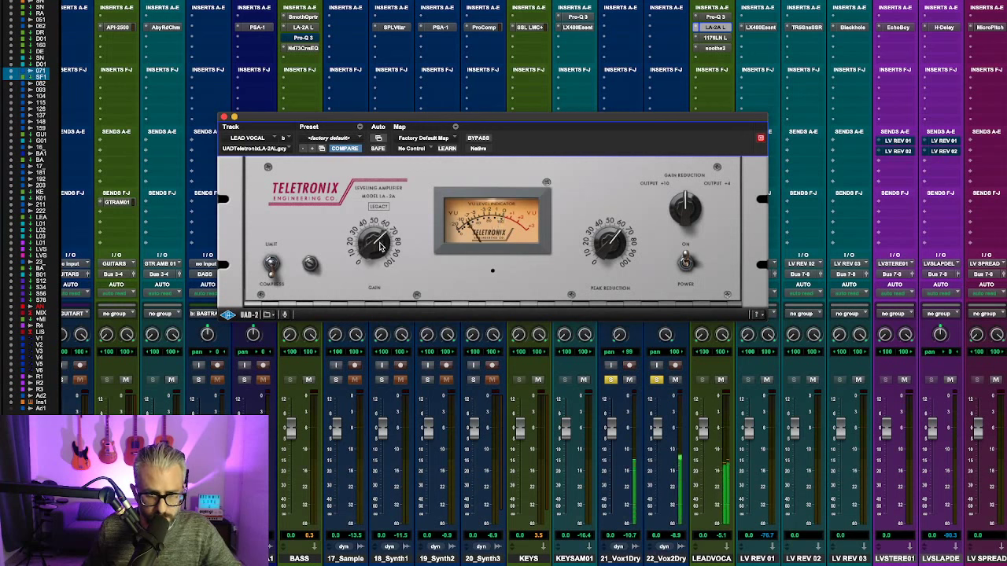
drag(609, 258, 610, 275)
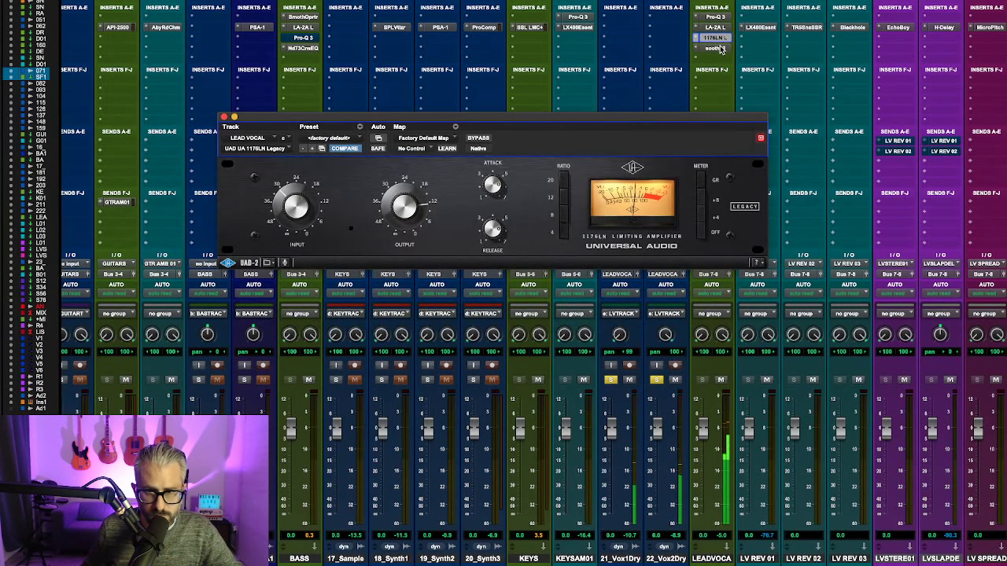
click(224, 117)
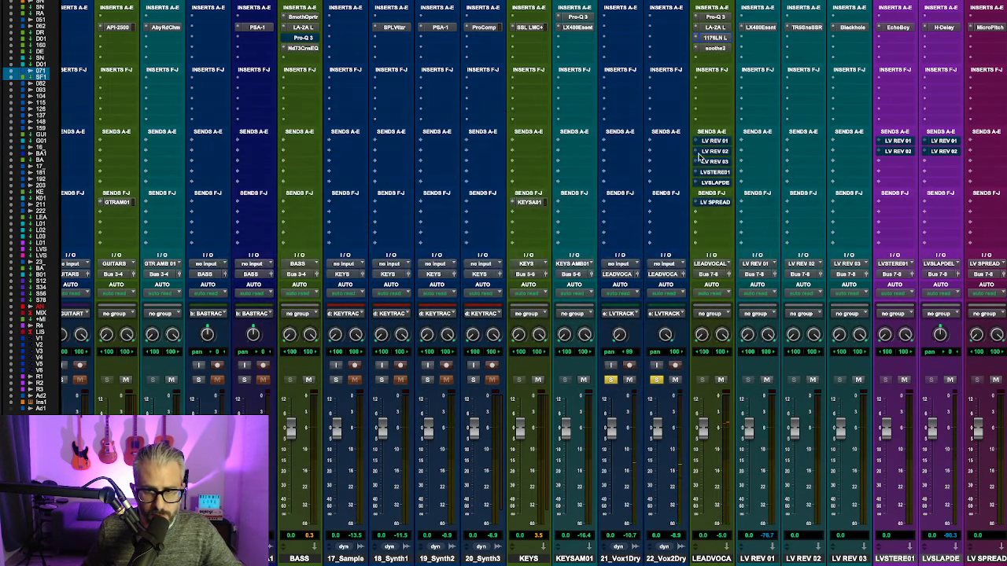
Step: Activate LEAD VOCAL's LV REV 01, LV REV 02 and LV REV 03 sends, reviewing the LX480, Sunset Sound and Blackhole reverbs they feed
click(770, 28)
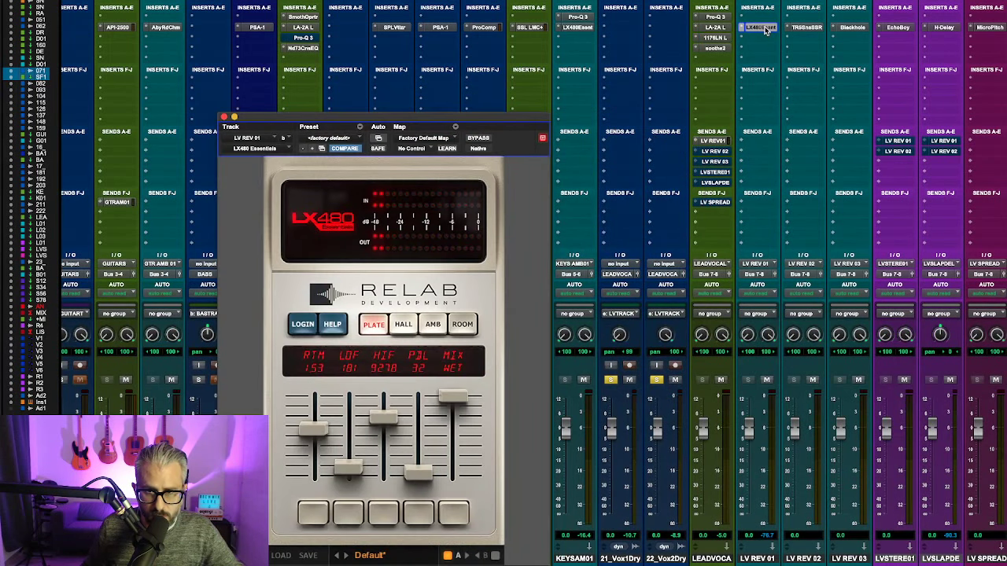
click(767, 28)
click(807, 27)
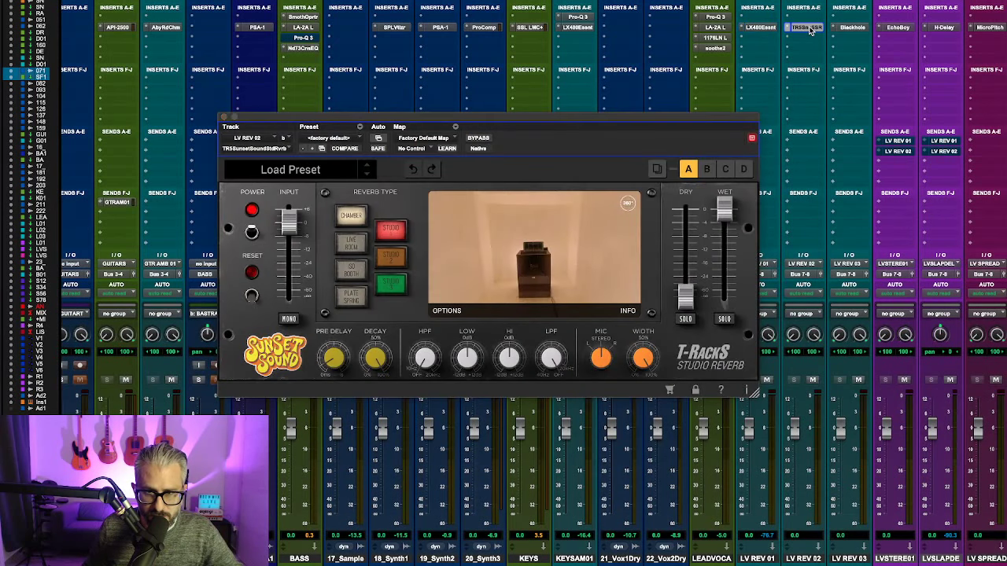
click(809, 28)
click(853, 28)
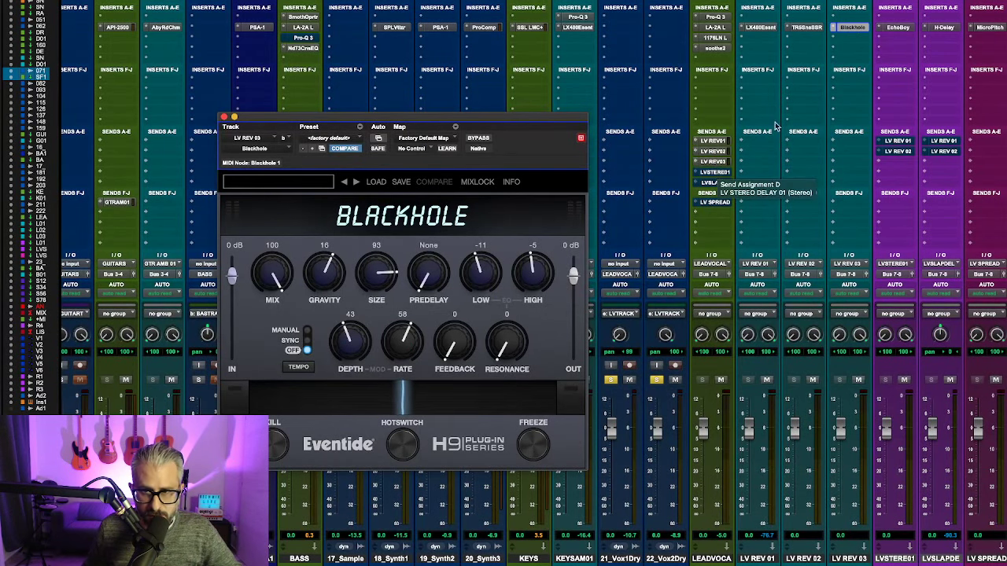
Step: Activate LEAD VOCAL's LV STEREO DELAY 01 and LV SPREAD sends, reviewing the EchoBoy and MicroPitch plug-ins they feed
click(906, 29)
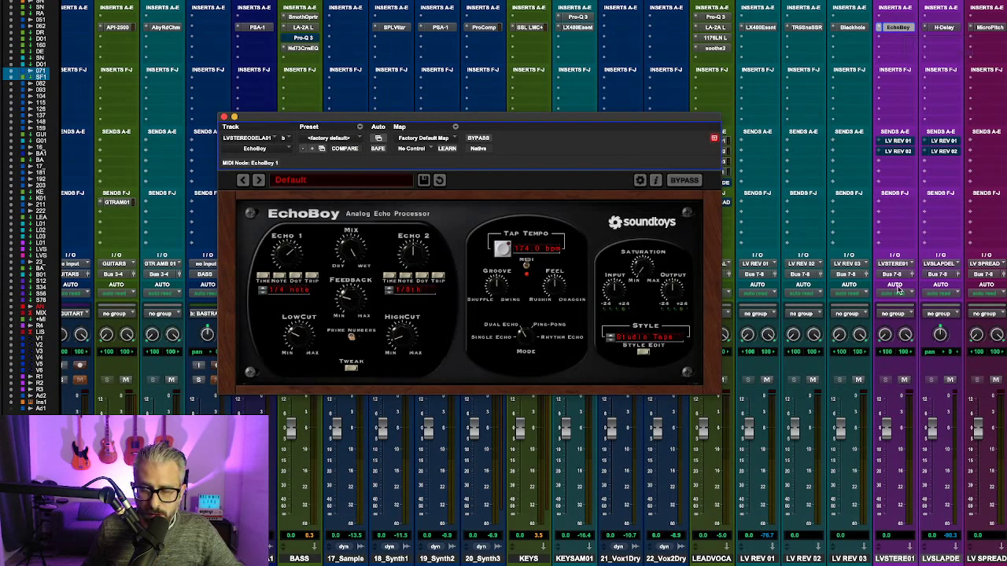
click(224, 117)
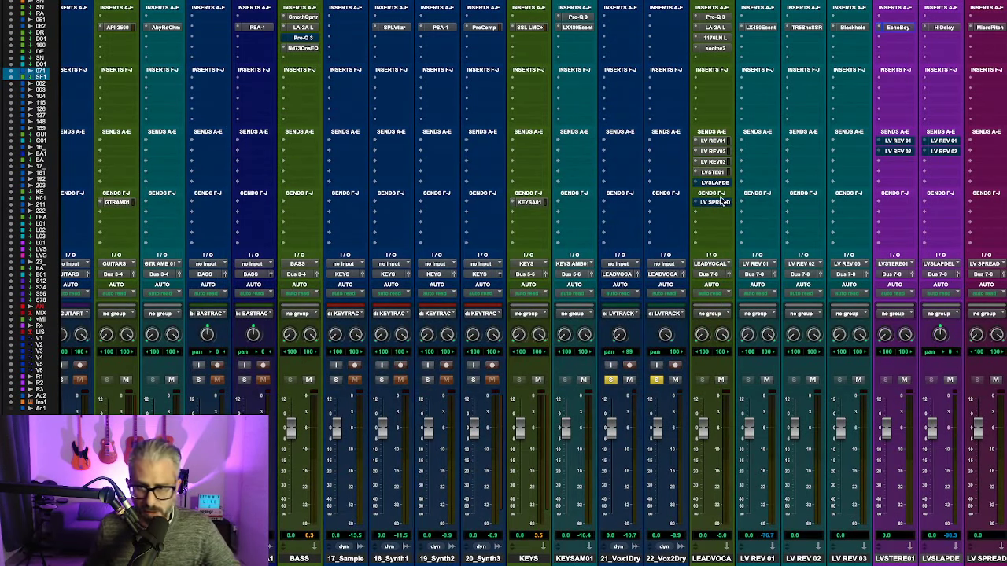
click(991, 28)
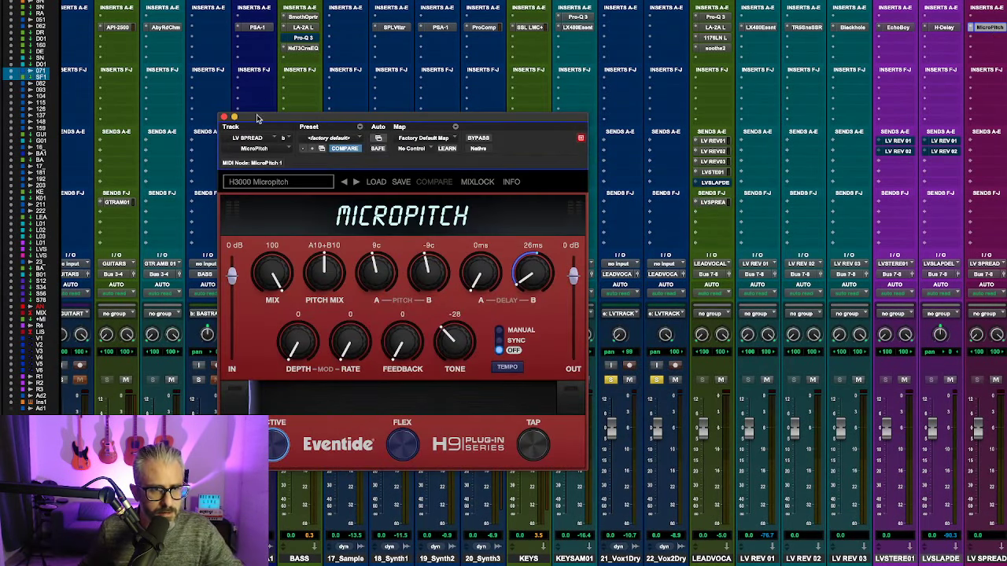
click(223, 116)
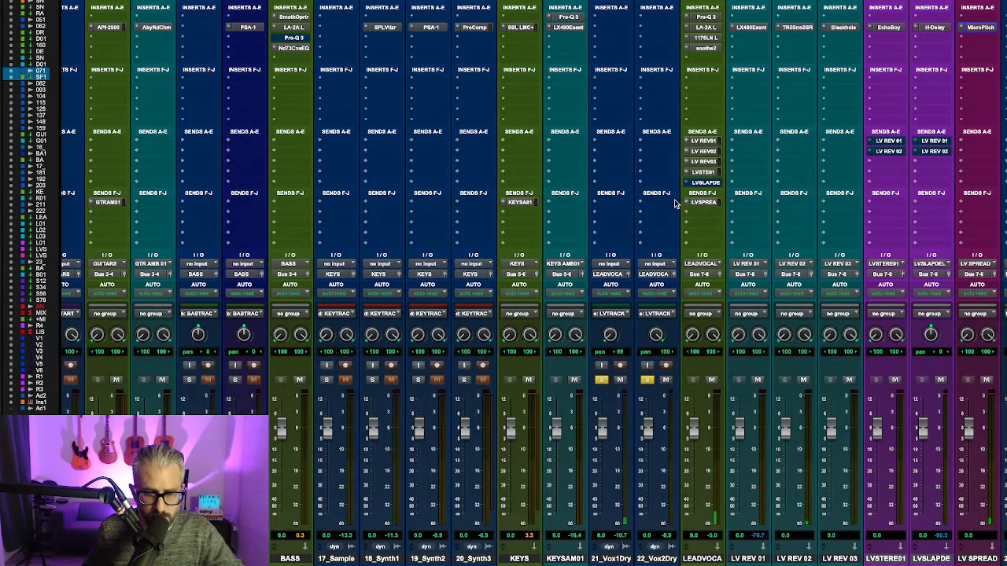
Step: Raise LEAD VOCAL's LV REV 01 send to -8.1 dB and increase its LV STEREO DELAY 01 send level
click(710, 150)
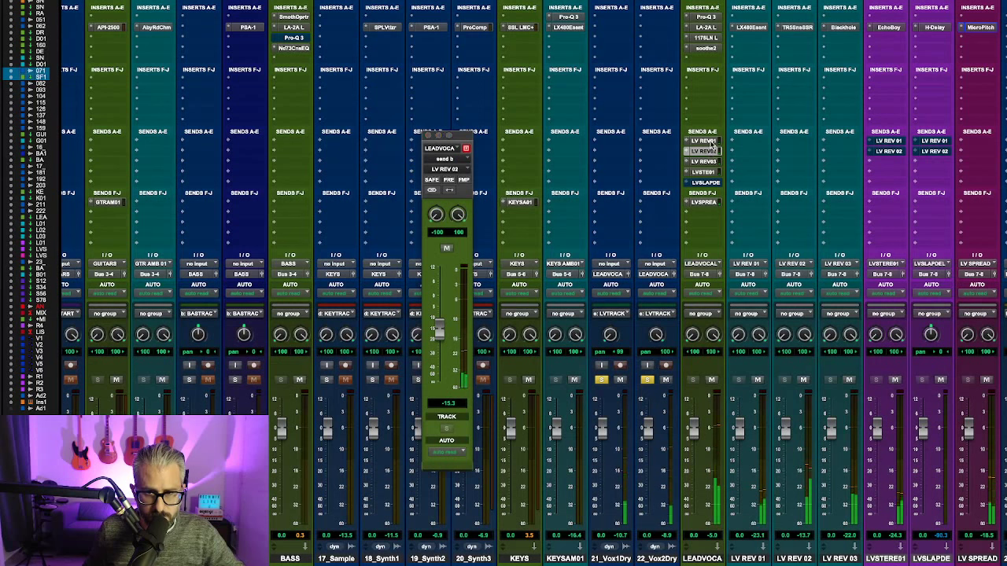
click(708, 141)
drag(440, 326, 441, 313)
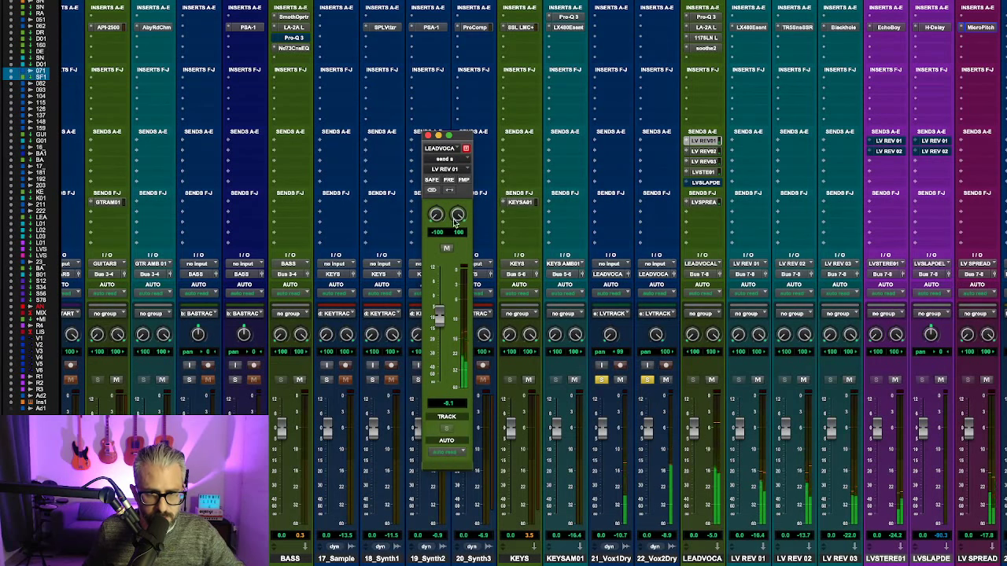
click(429, 137)
click(715, 172)
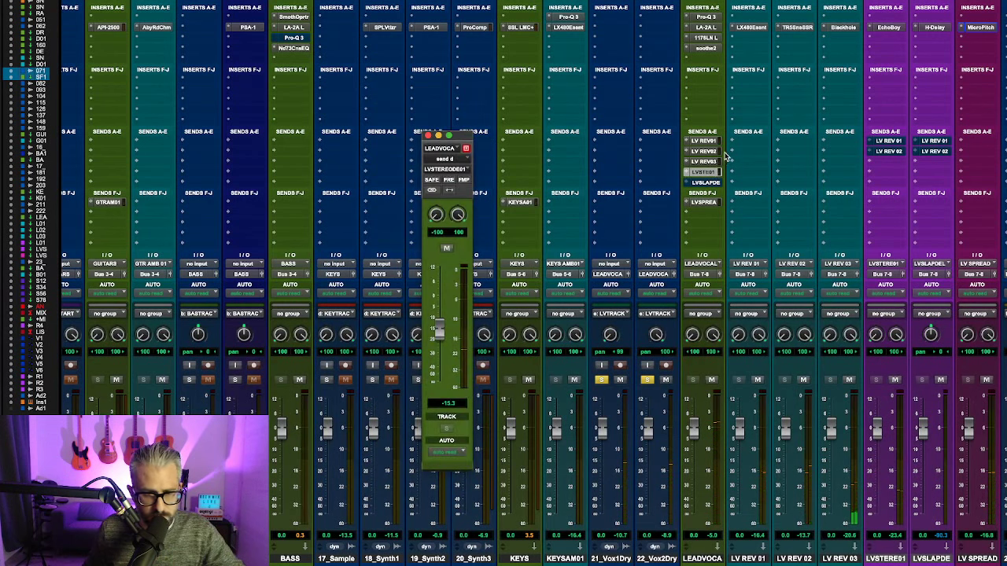
drag(439, 330, 441, 317)
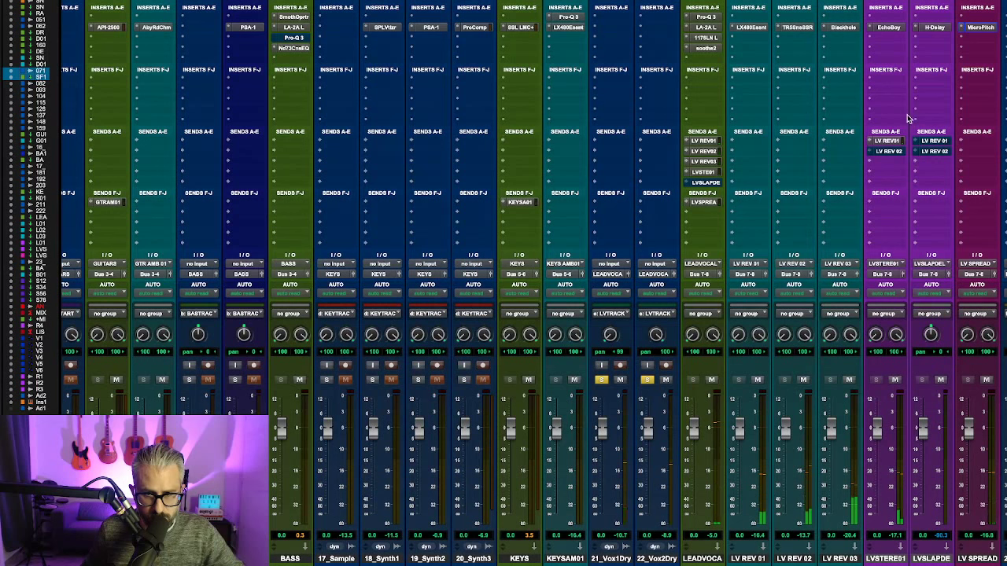
Step: Unsolo 21_Vox1Dry and 22_Vox2Dry and play the lead vocals in the full mix
click(647, 380)
click(601, 380)
scroll(973, 81, right, 1)
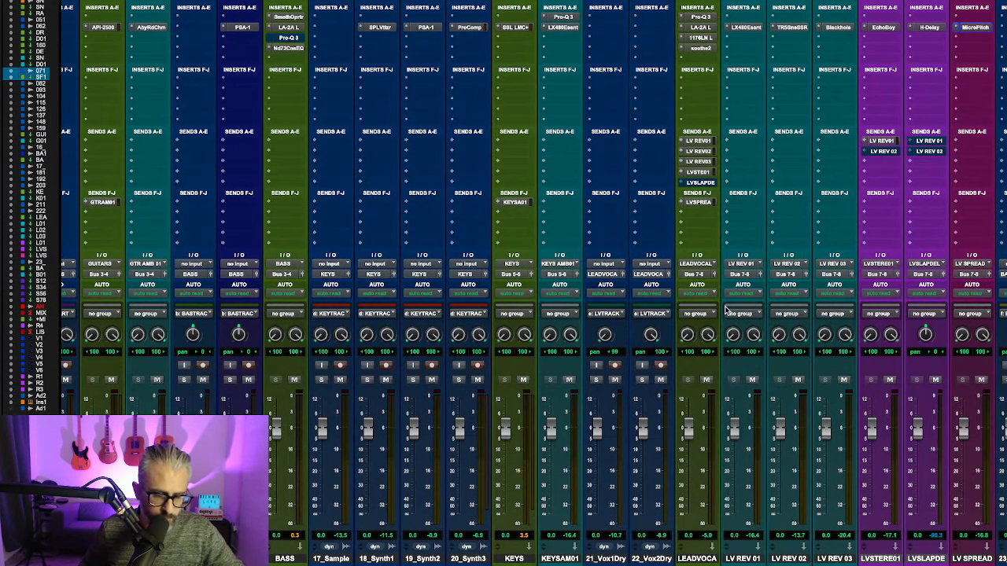
key(space)
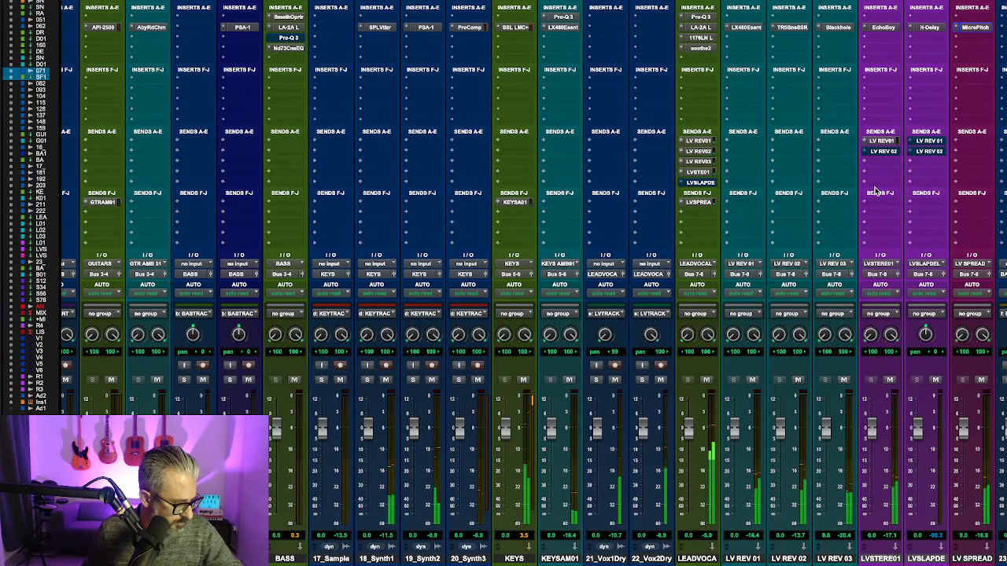
scroll(875, 192, right, 5)
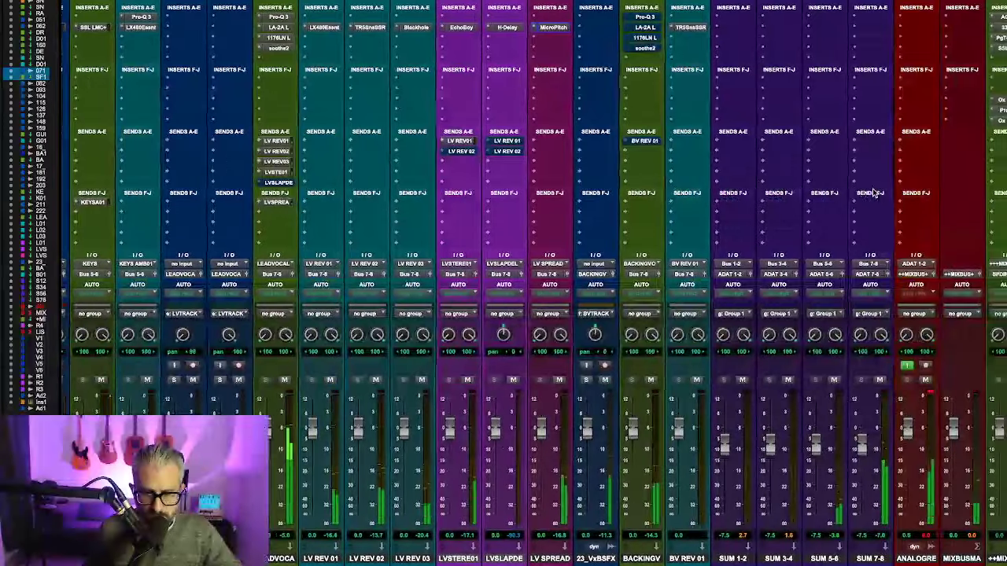
scroll(873, 192, left, 2)
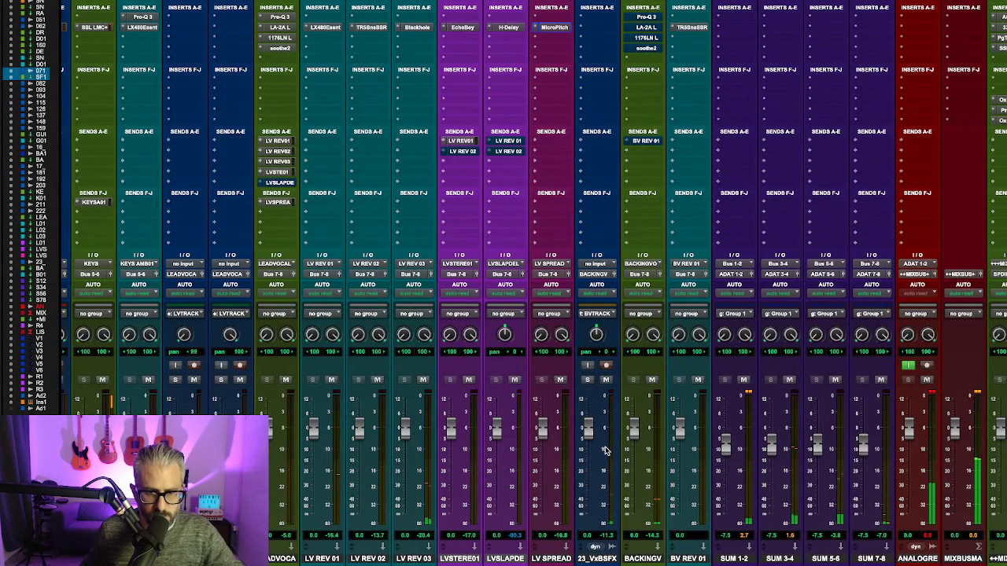
Step: Solo 23_VoxBothSFX and copy LEAD VOCAL's LV REV 01, LV STEREO DELAY 01 and LV SPREAD sends to the BACKING VOCALS bus
click(589, 380)
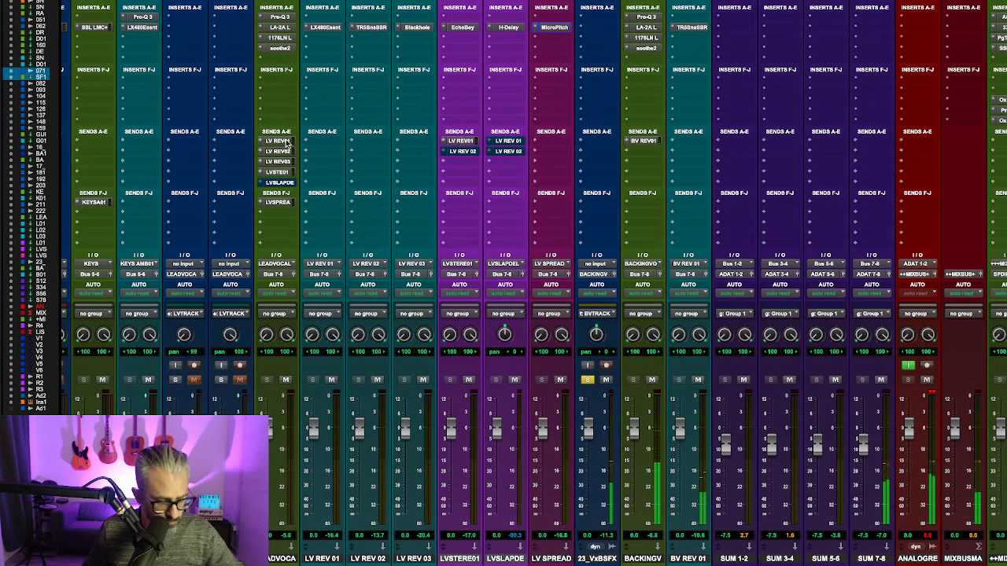
drag(277, 140, 642, 151)
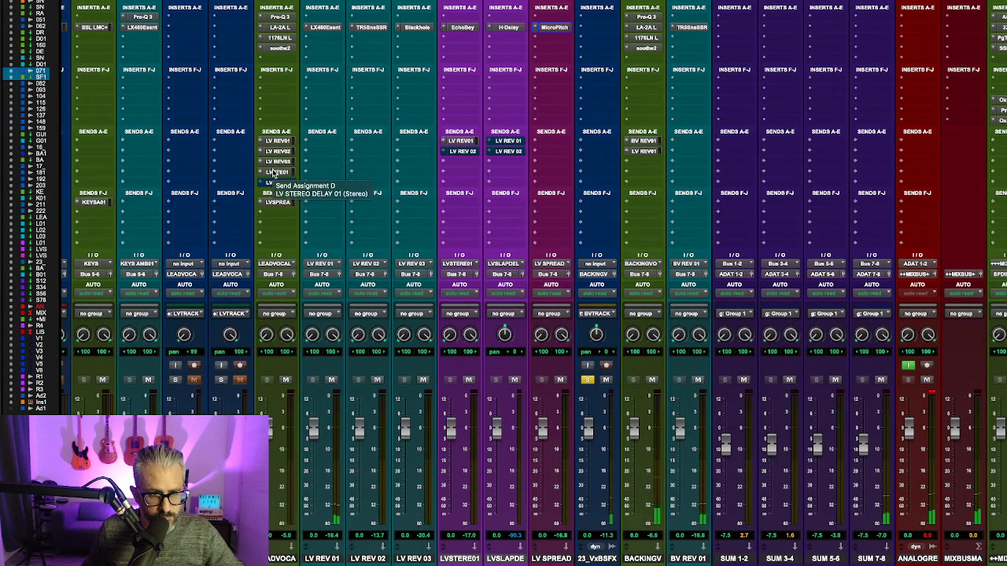
drag(274, 173, 645, 173)
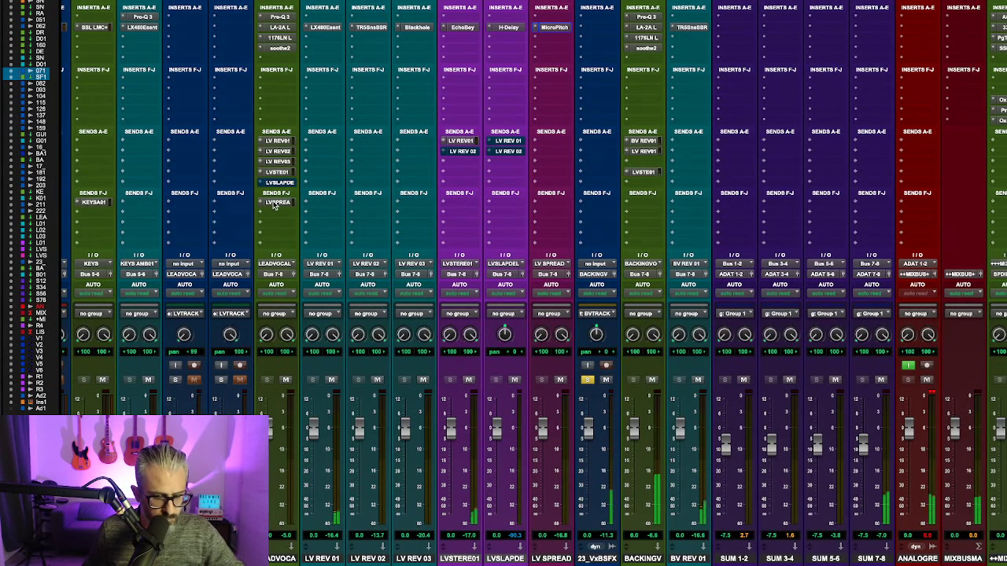
drag(274, 203, 636, 203)
Step: Set the LV SPREAD send on BACKING VOCALS to -3.8 dB
click(642, 203)
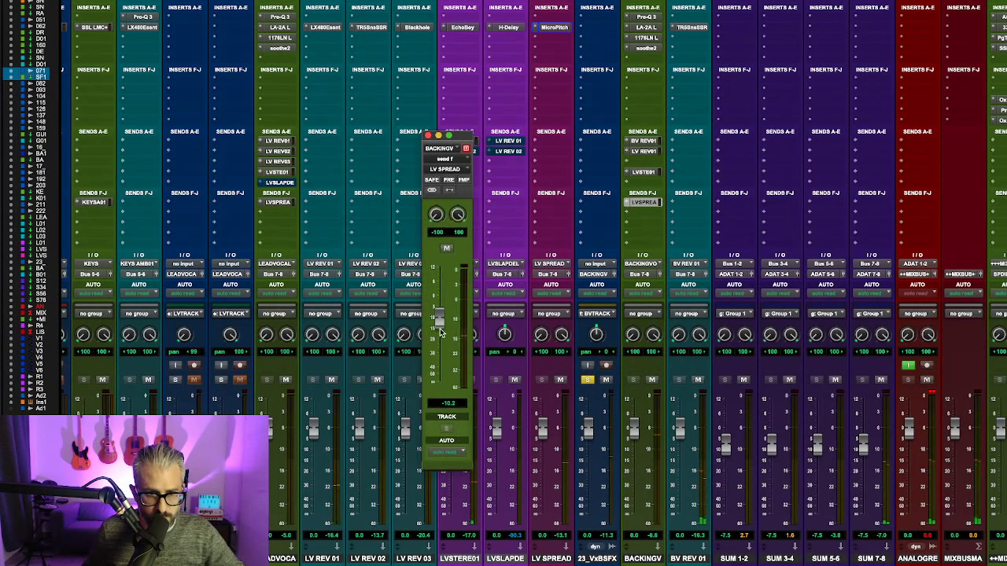
mouse_move(439, 328)
mouse_down()
mouse_move(446, 303)
mouse_move(445, 316)
mouse_up()
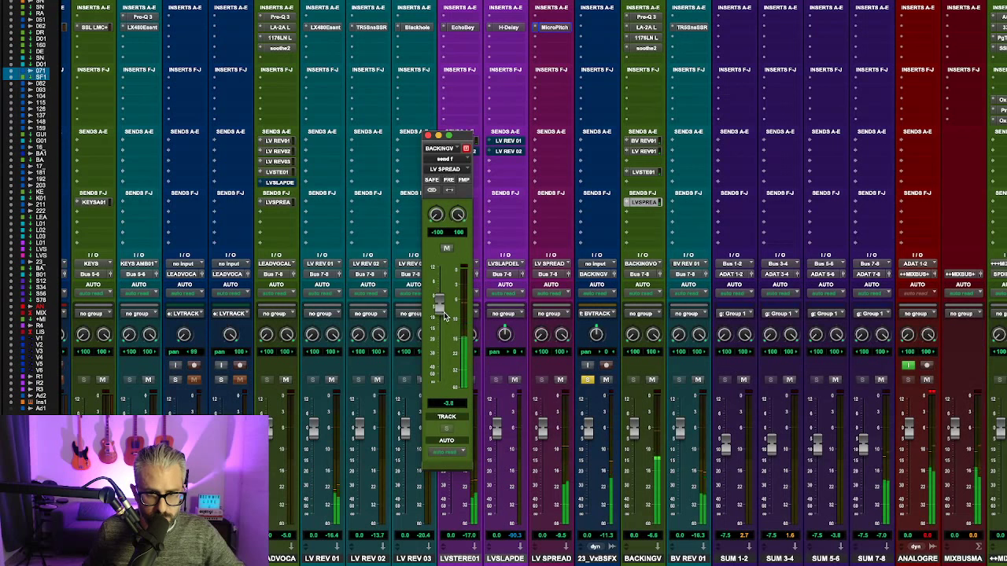
click(454, 132)
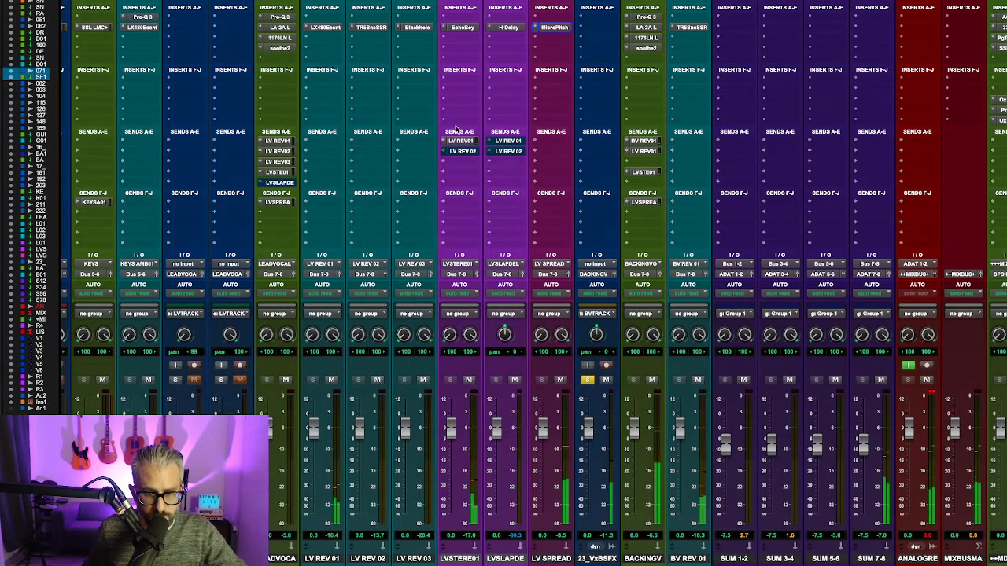
Step: Raise the peak reduction of BACKING VOCALS' LA-2A to about 50 and its gain slightly, and unsolo 23_VoxBothSFX
click(643, 27)
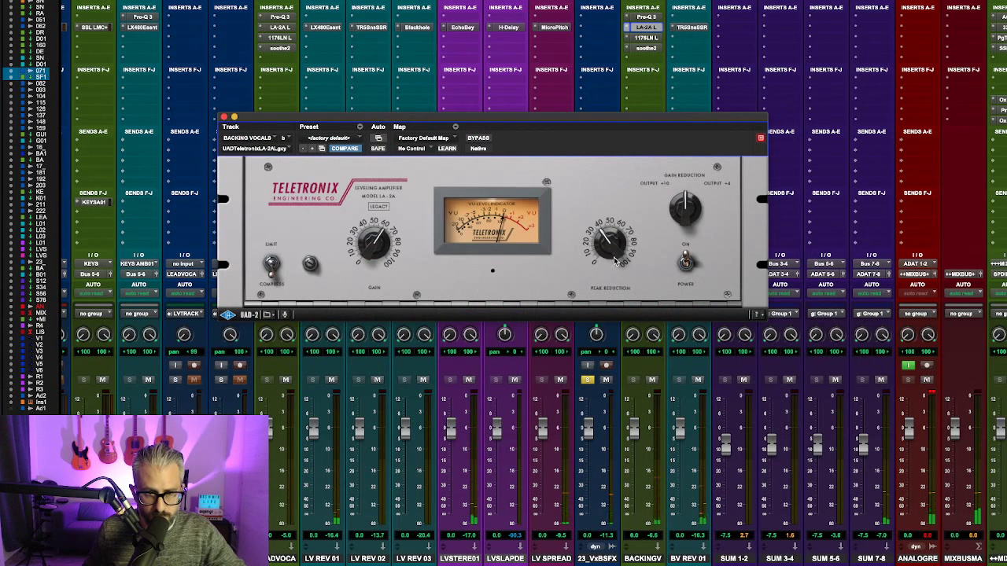
drag(615, 260, 615, 245)
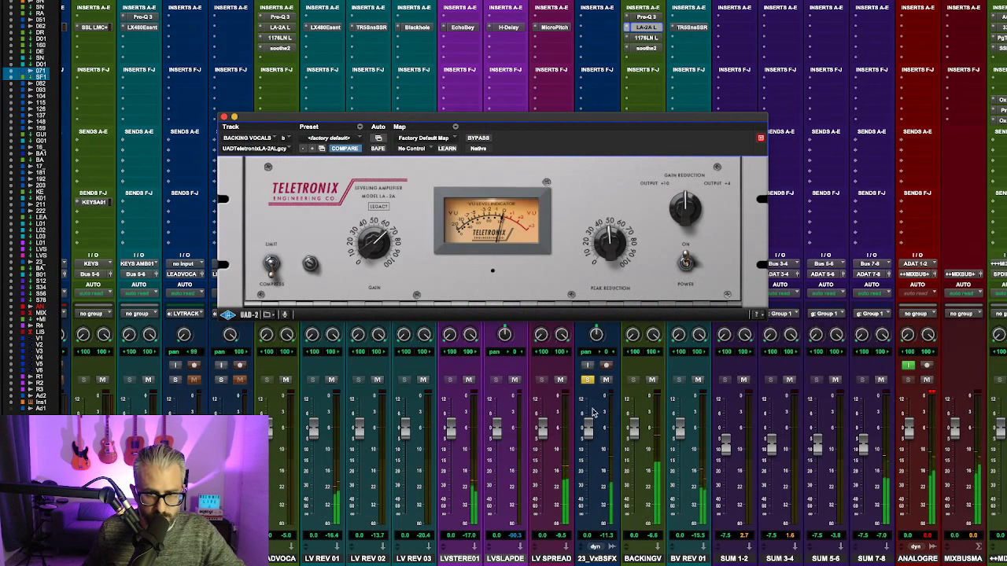
click(587, 380)
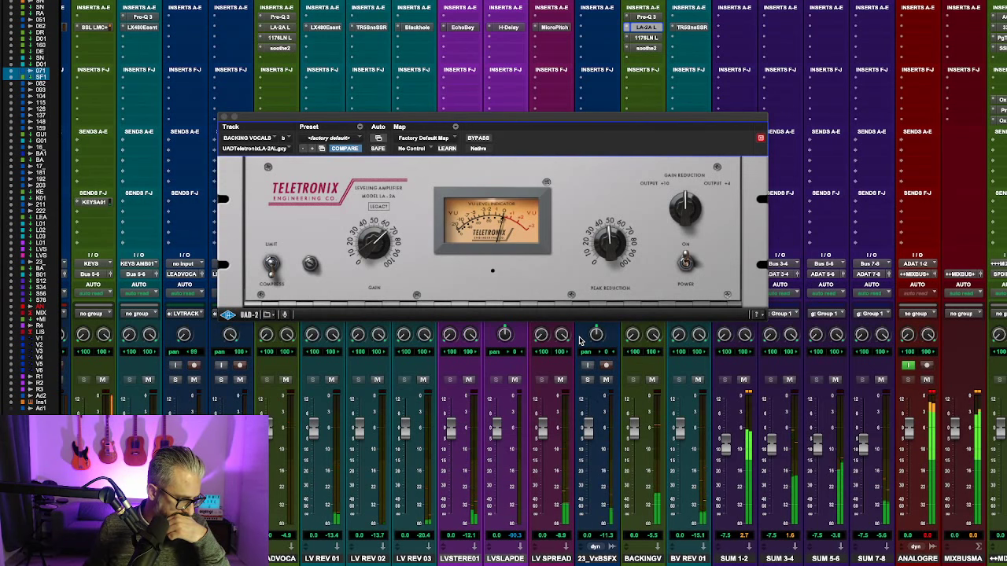
click(223, 117)
Step: Raise the Pro-L 2 gain on the MIX BUS to about +4.2 dB
scroll(781, 354, right, 10)
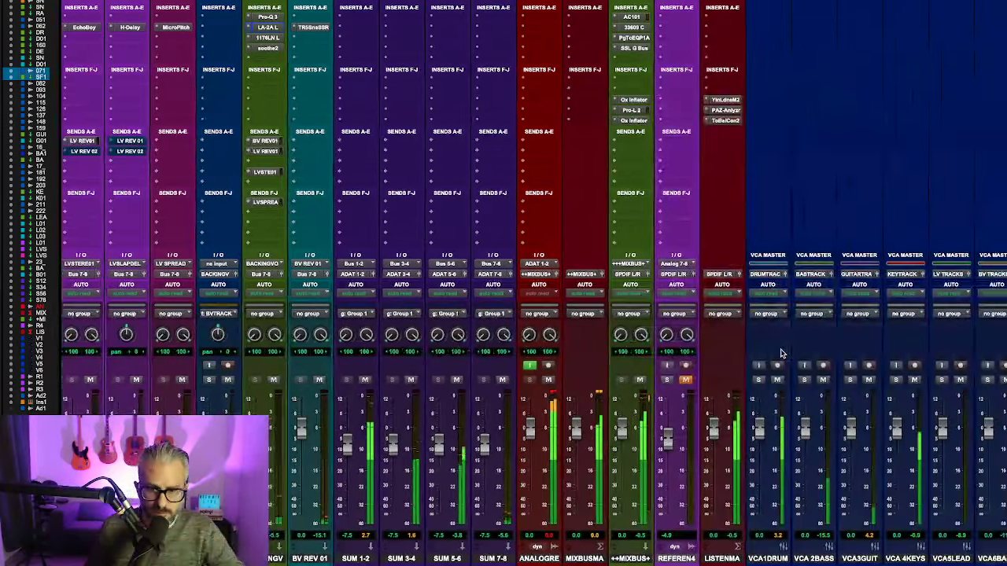
click(653, 111)
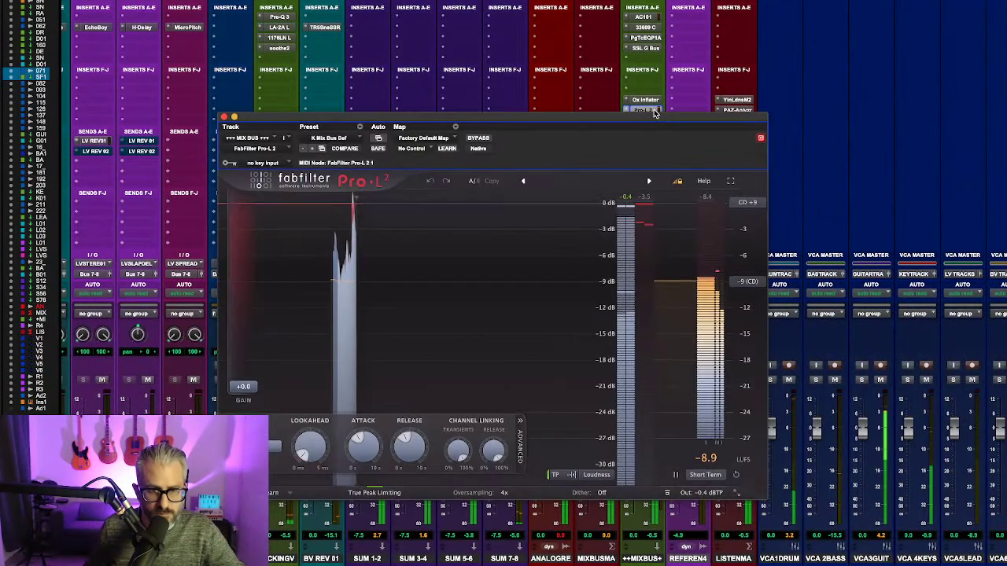
drag(243, 386, 260, 362)
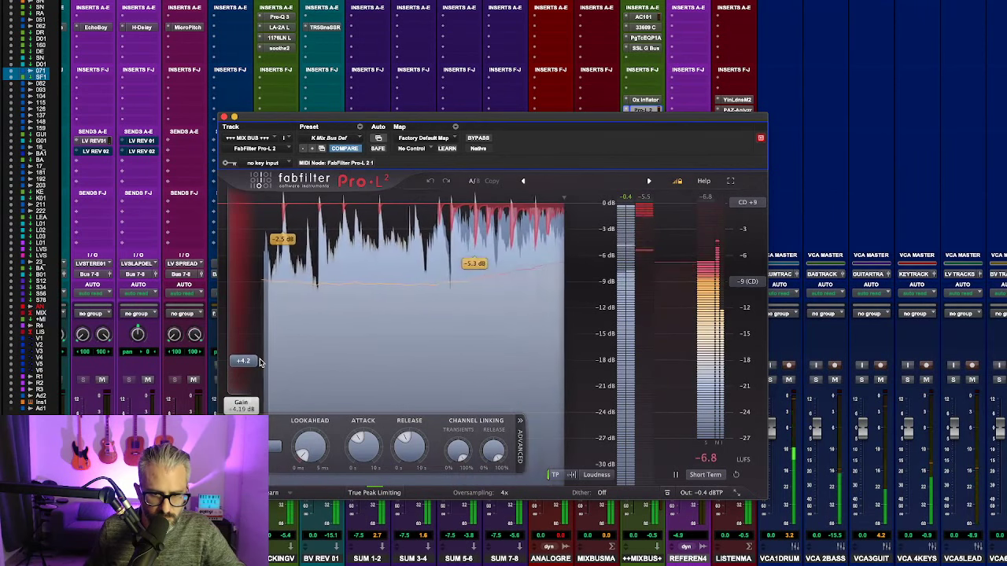
Step: Close the MIX BUS limiter and look over the mixer channels from the buses back to the drums and forward to the keys
click(224, 117)
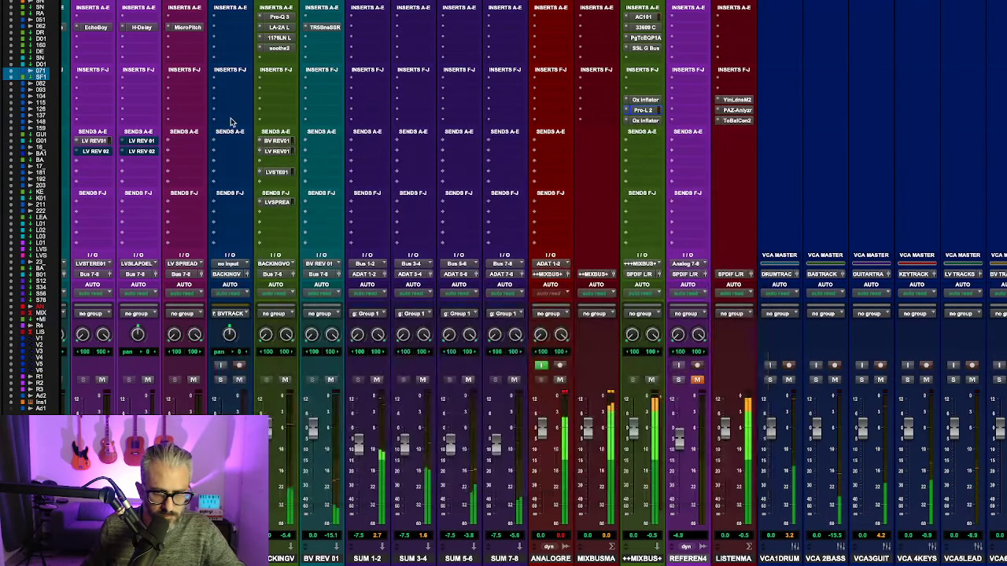
scroll(683, 162, left, 1)
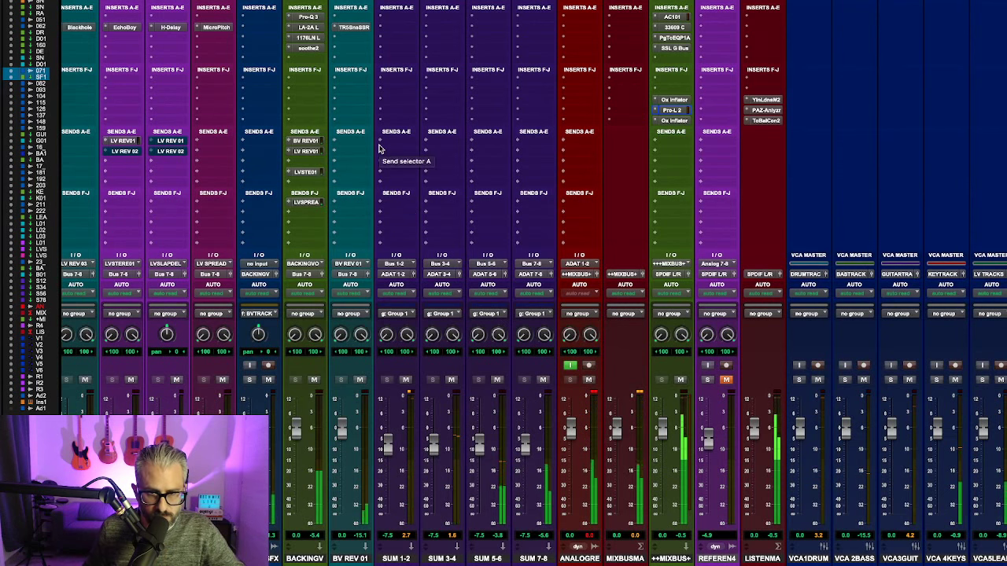
scroll(380, 148, left, 1)
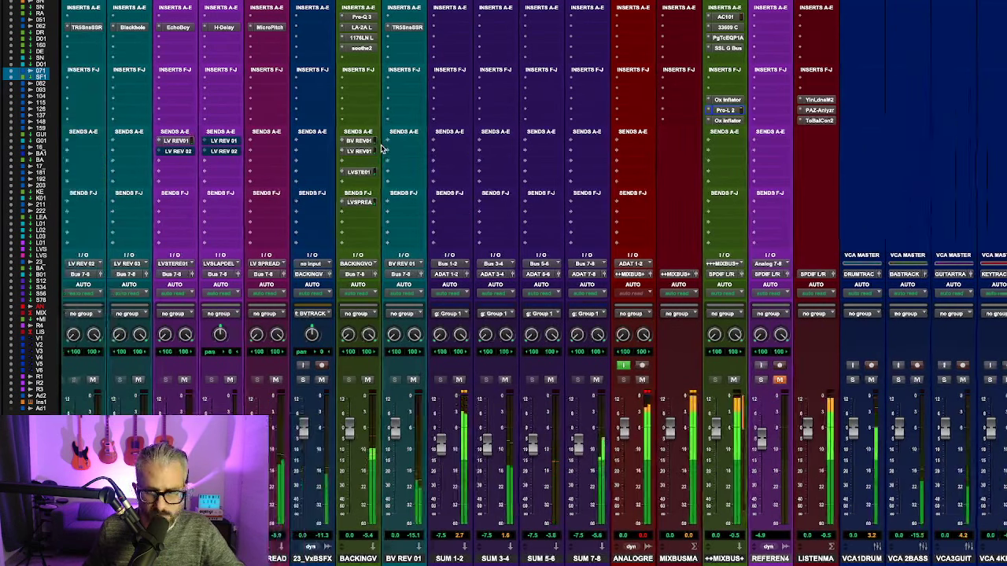
scroll(381, 149, left, 10)
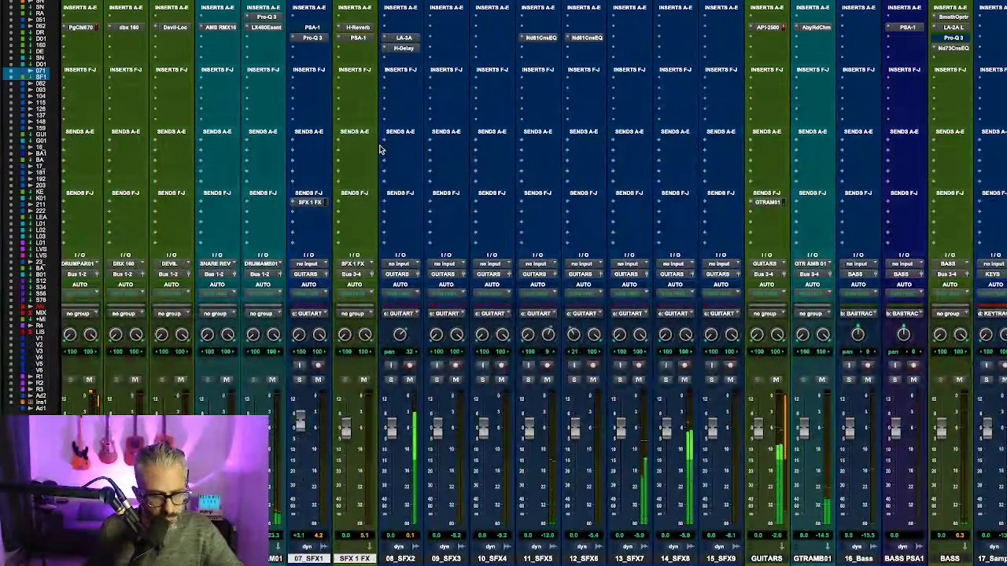
scroll(380, 148, left, 10)
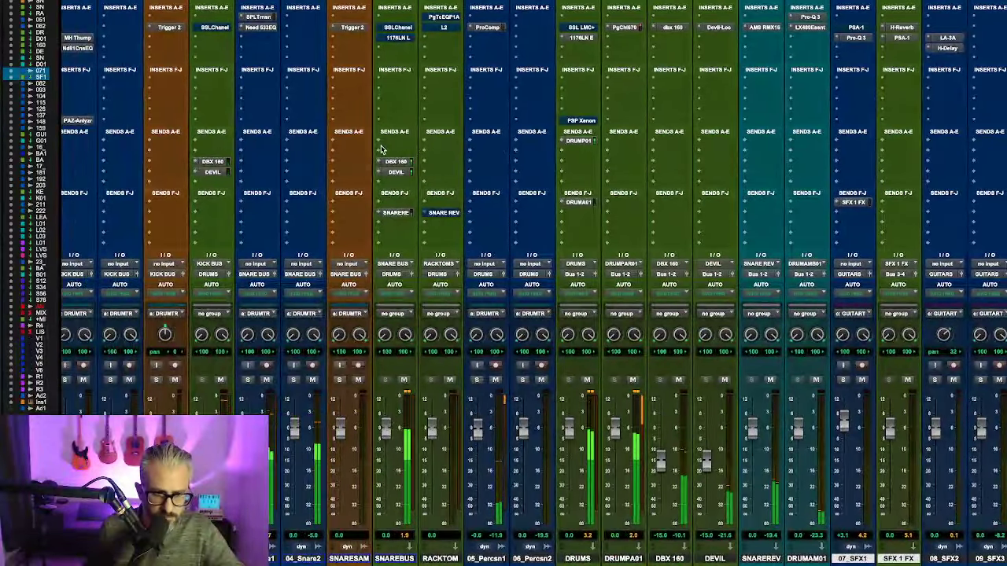
scroll(380, 148, right, 8)
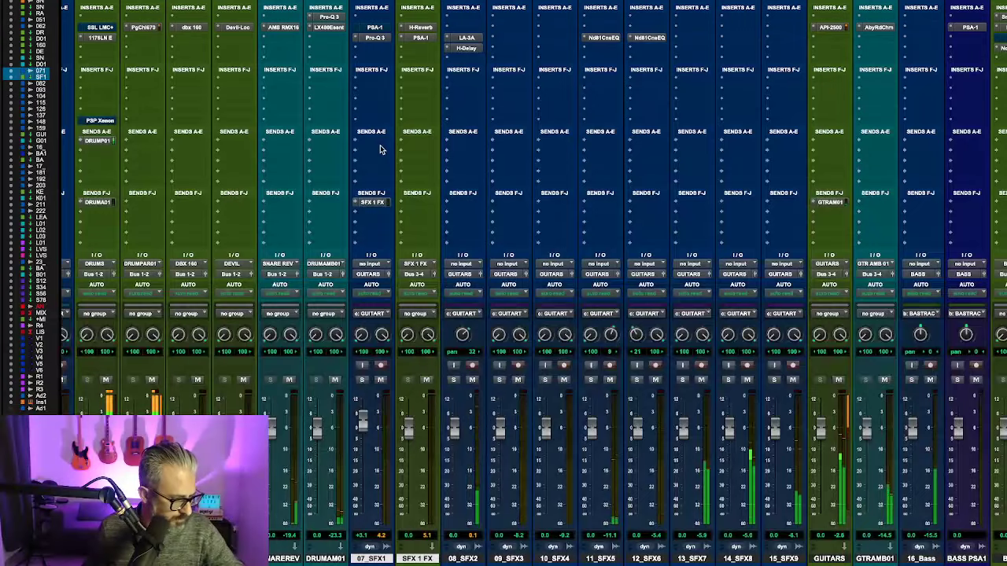
scroll(380, 148, right, 2)
scroll(380, 148, right, 2)
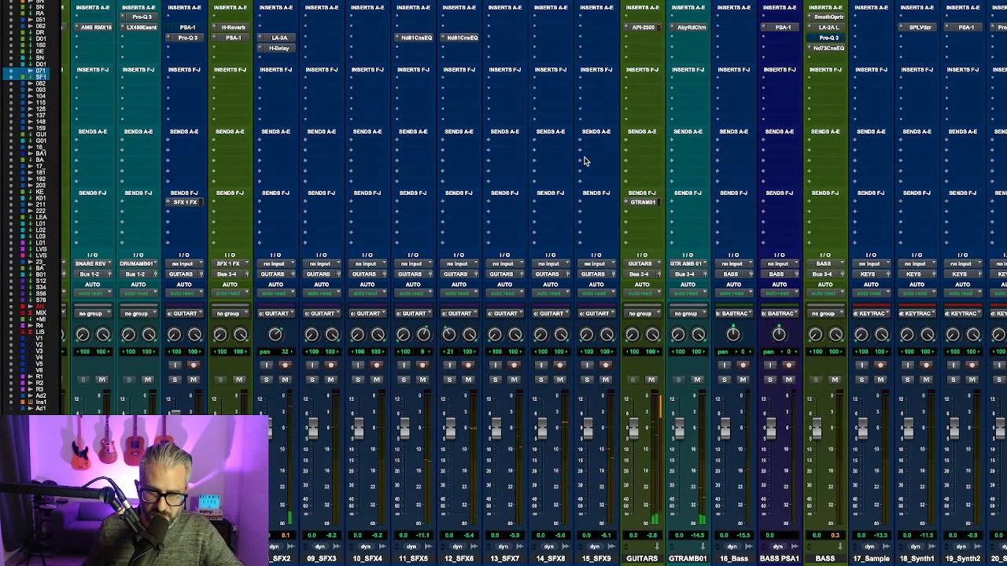
scroll(584, 162, right, 3)
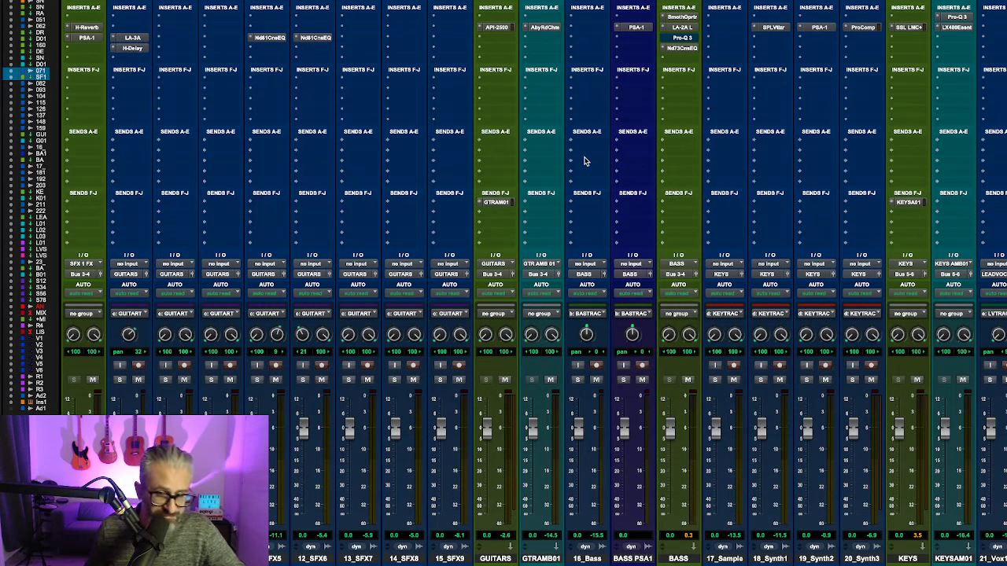
key(super+Tab)
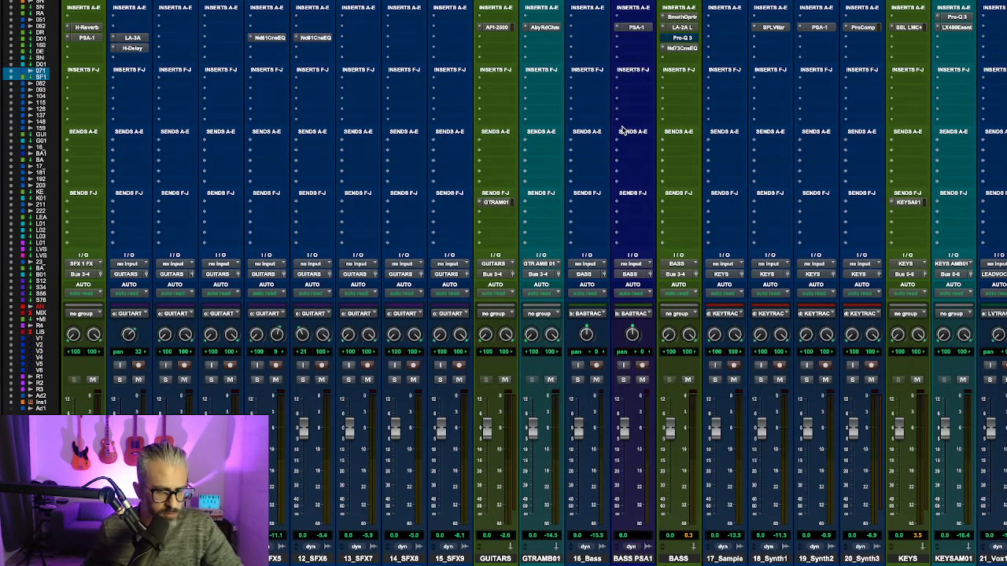
Step: Examine the soothe2 settings on the LEAD VOCAL bus and close the plug-in
scroll(650, 109, right, 6)
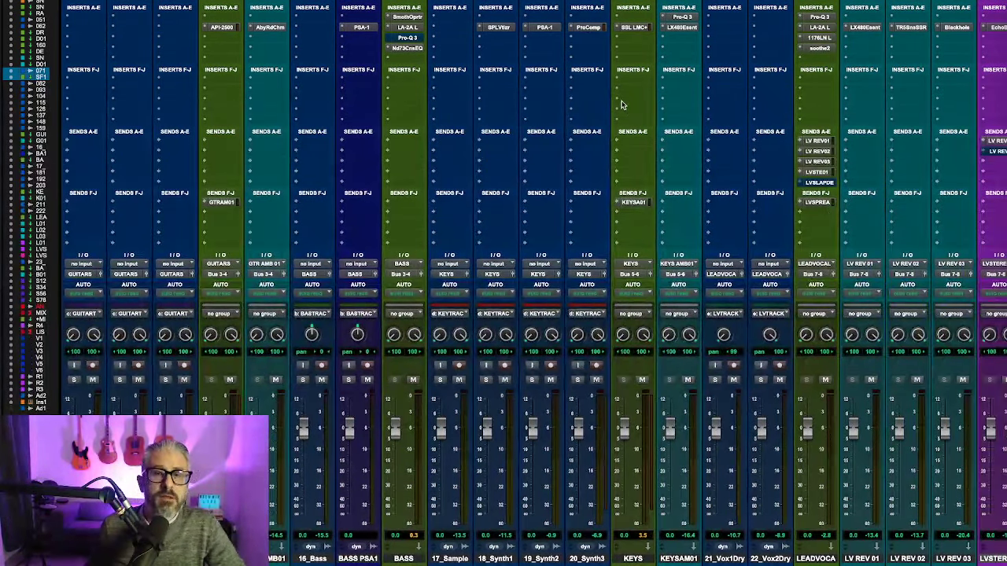
click(819, 49)
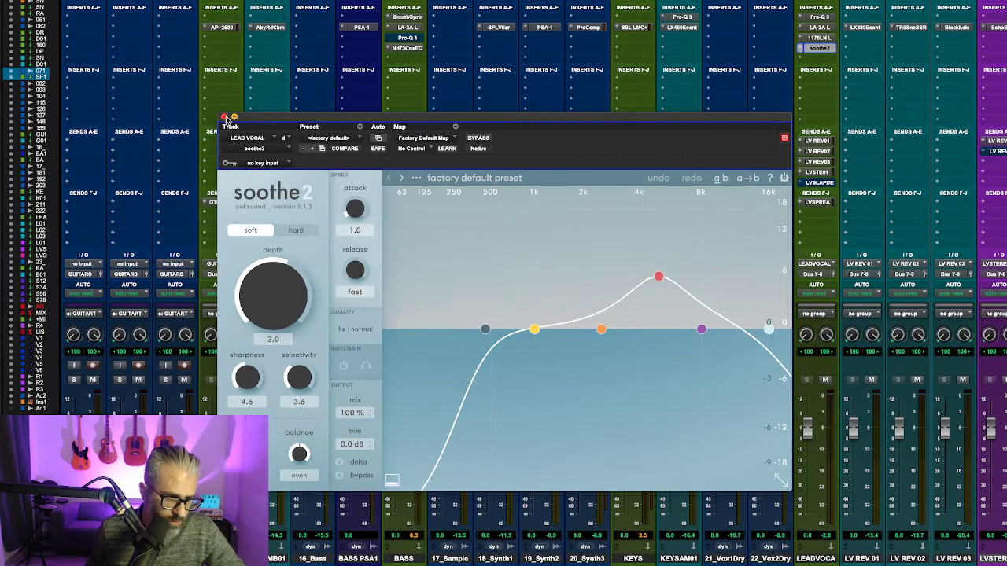
click(224, 117)
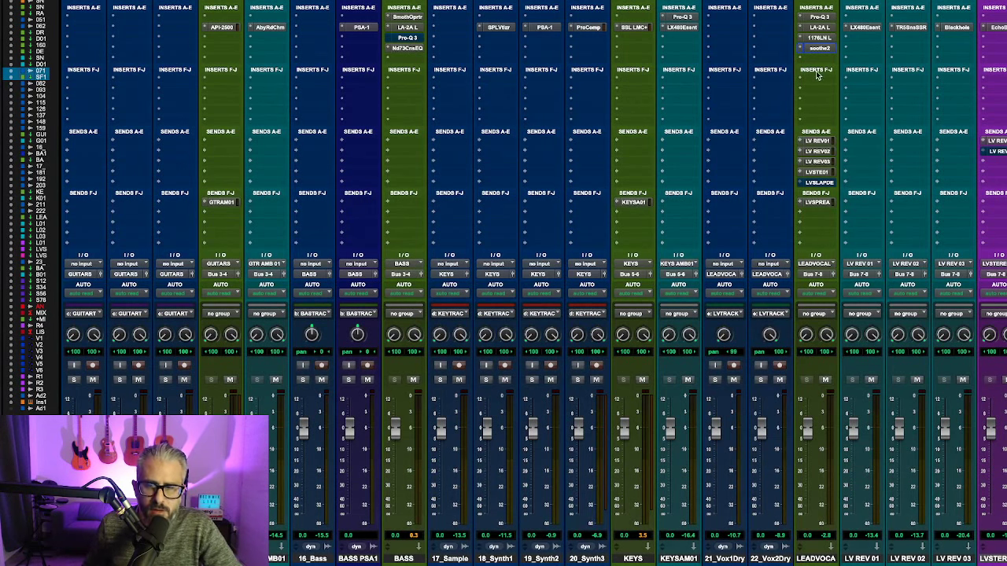
Step: Add a dynamic bell band at about 3110 Hz to LEAD VOCAL's Pro-Q 3, with -7.66 dB dynamic range and a Q of 5.702
click(820, 17)
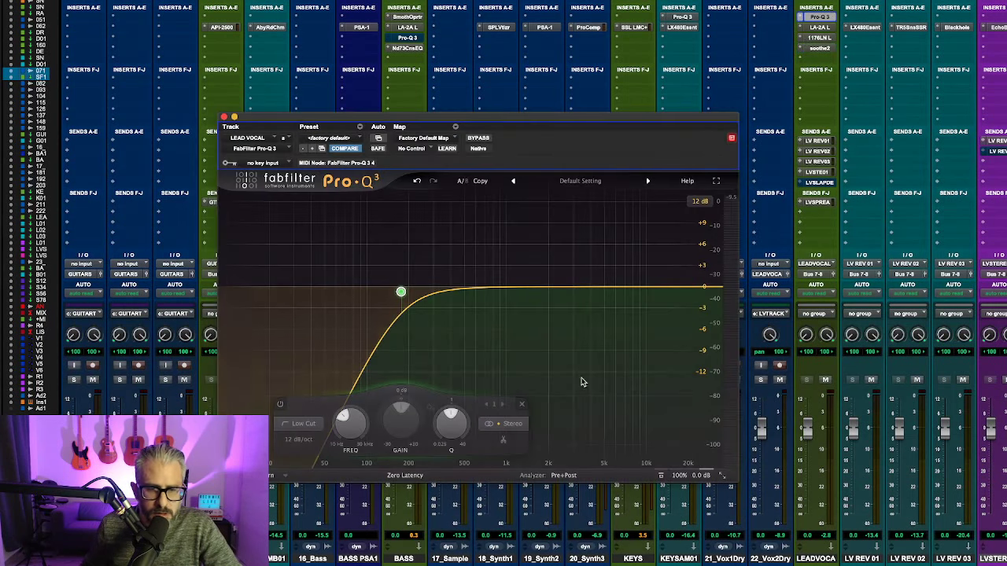
click(575, 289)
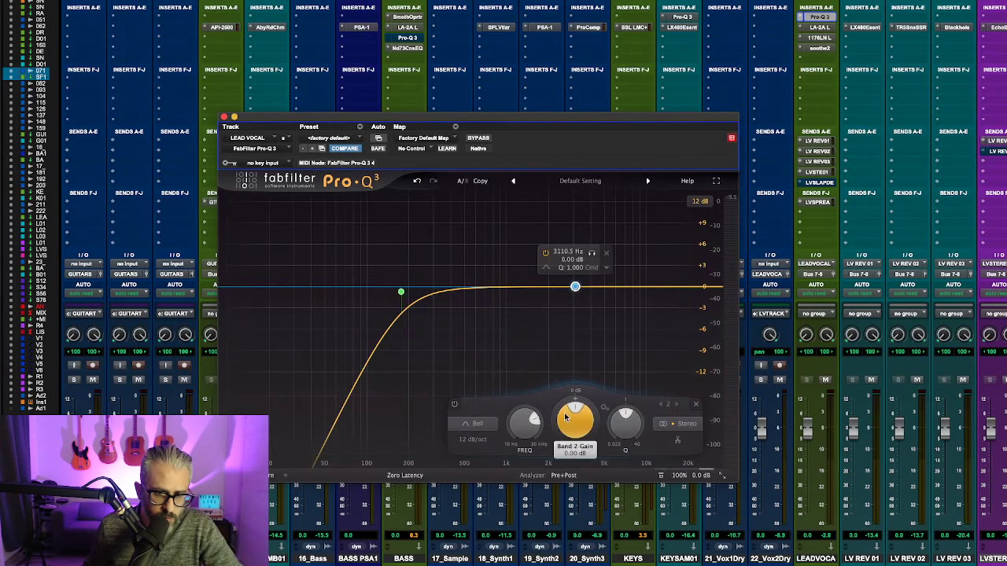
drag(576, 398, 533, 489)
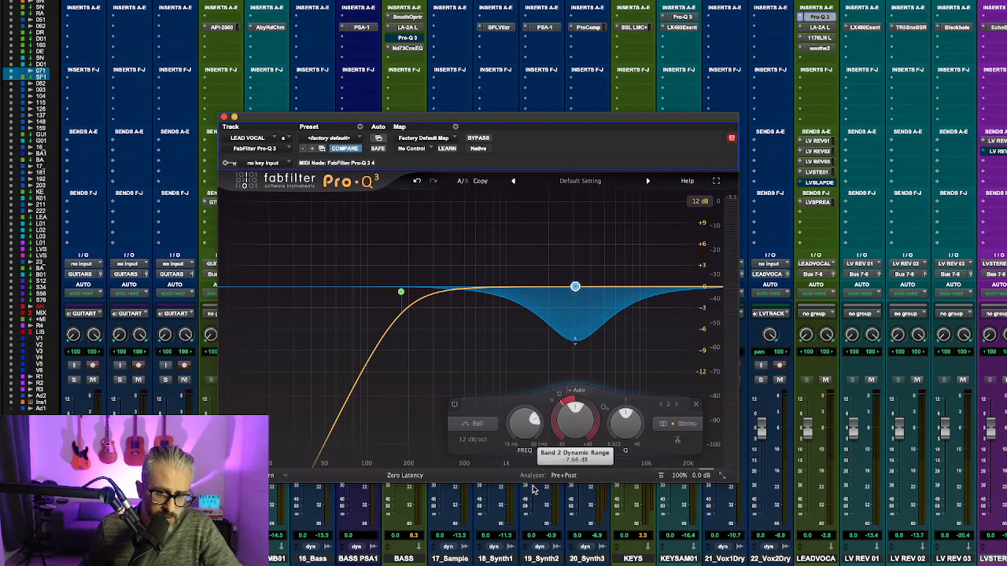
drag(630, 429, 634, 377)
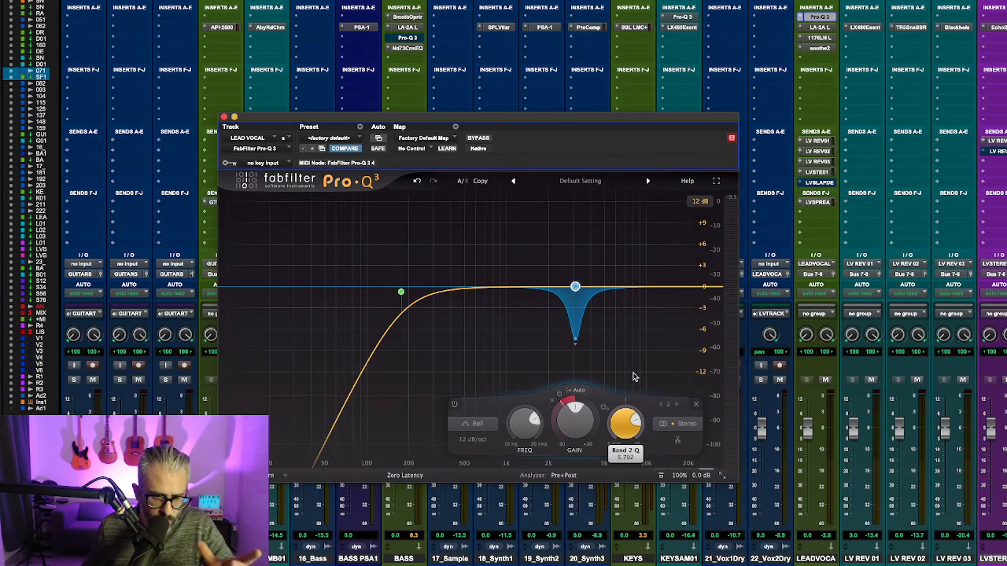
Step: Move the dynamic band to about 9608 Hz, narrow its Q to 7.220 and set a manual threshold of -21.5 dB
mouse_move(582, 290)
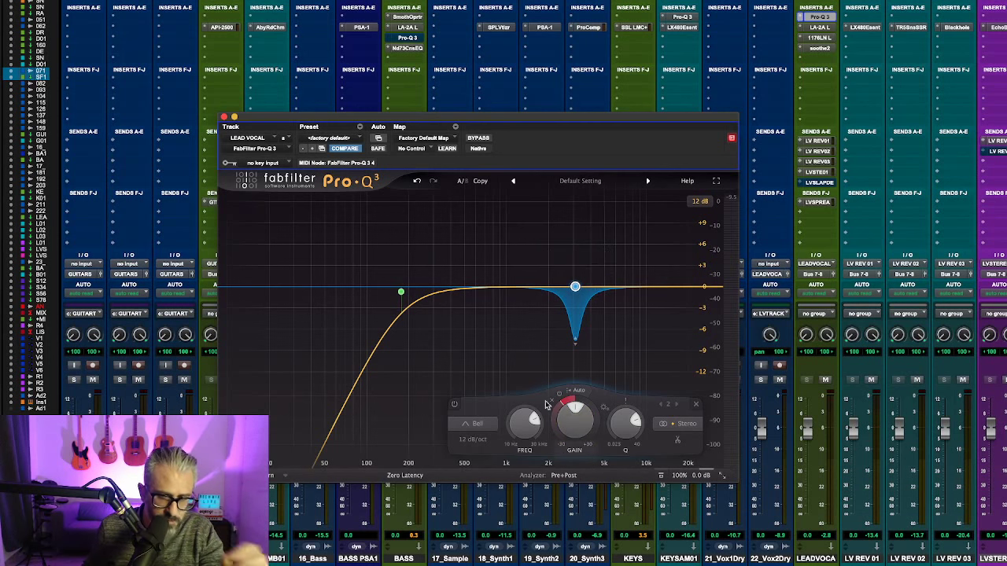
drag(575, 287, 660, 256)
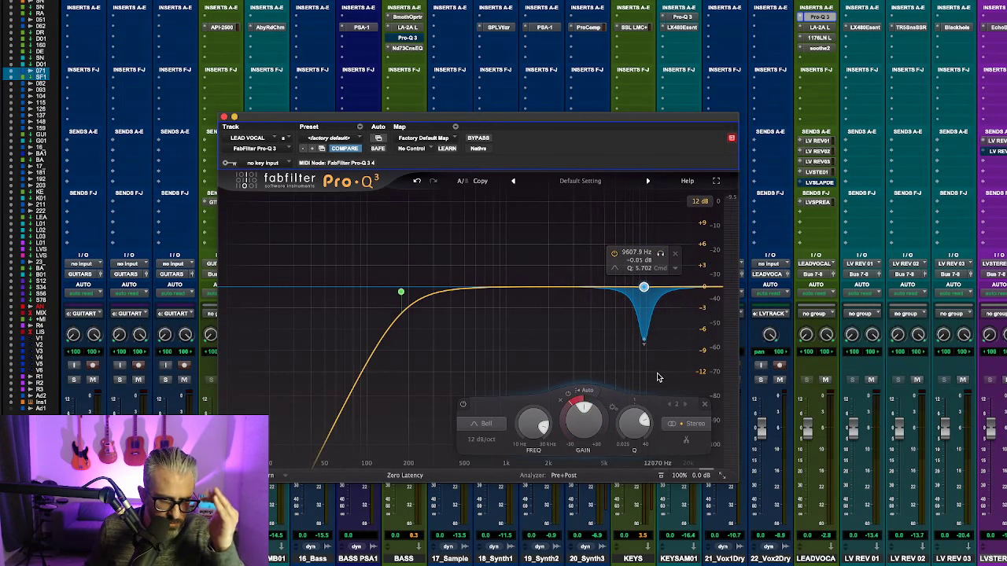
scroll(659, 378, up, 3)
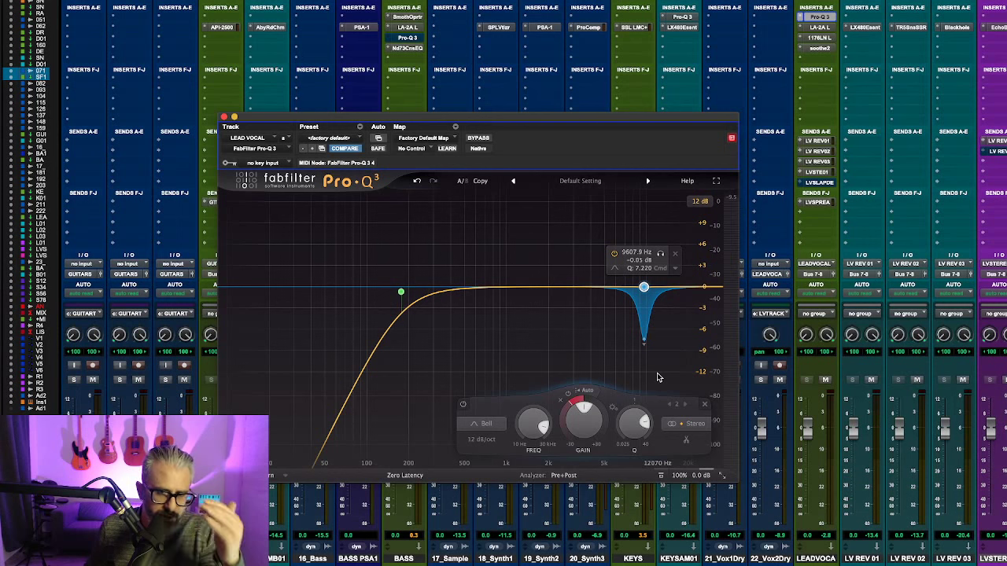
click(576, 391)
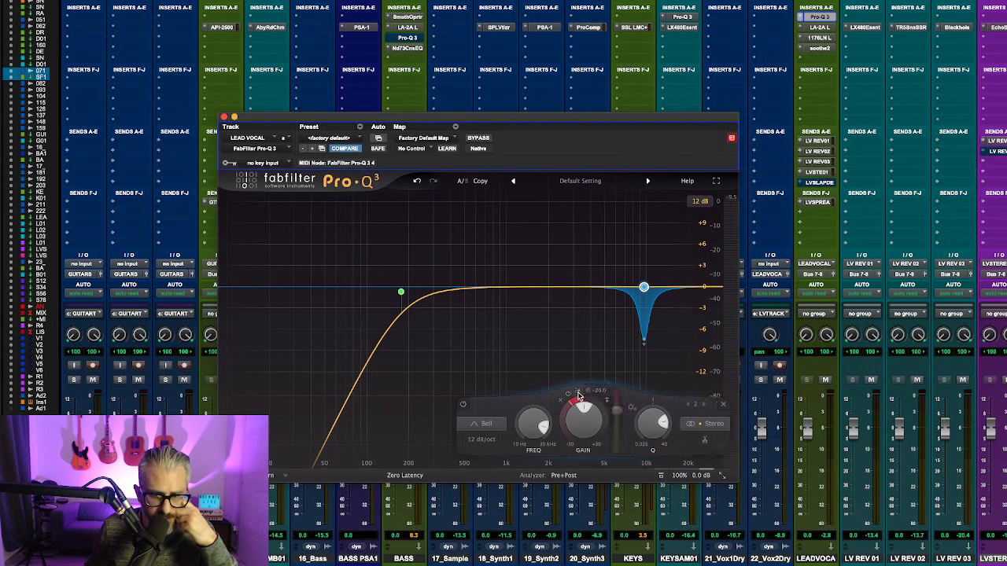
drag(622, 415, 620, 448)
mouse_move(643, 287)
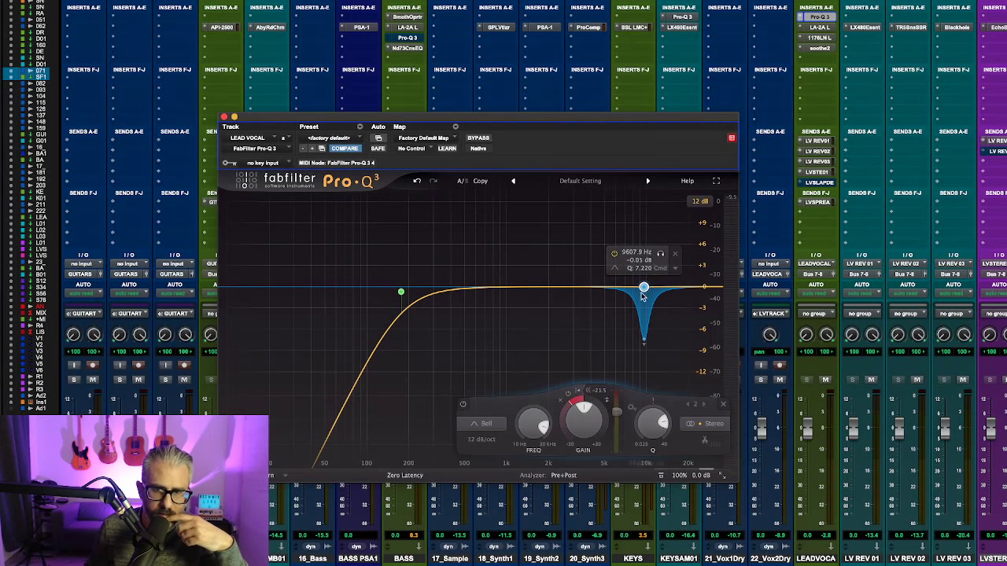
Step: Delete the dynamic band from LEAD VOCAL's Pro-Q 3, keeping only the low cut
click(676, 257)
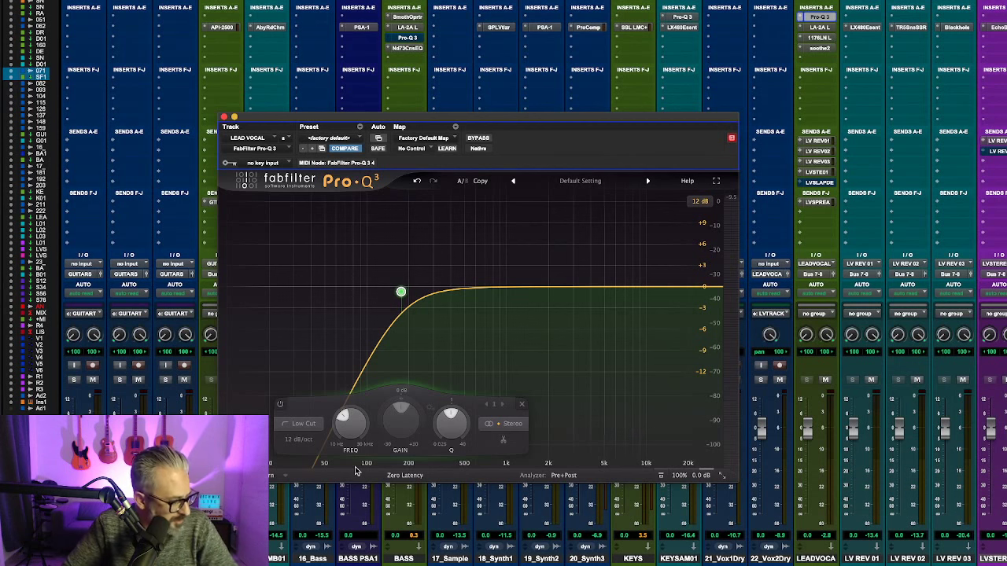
key(space)
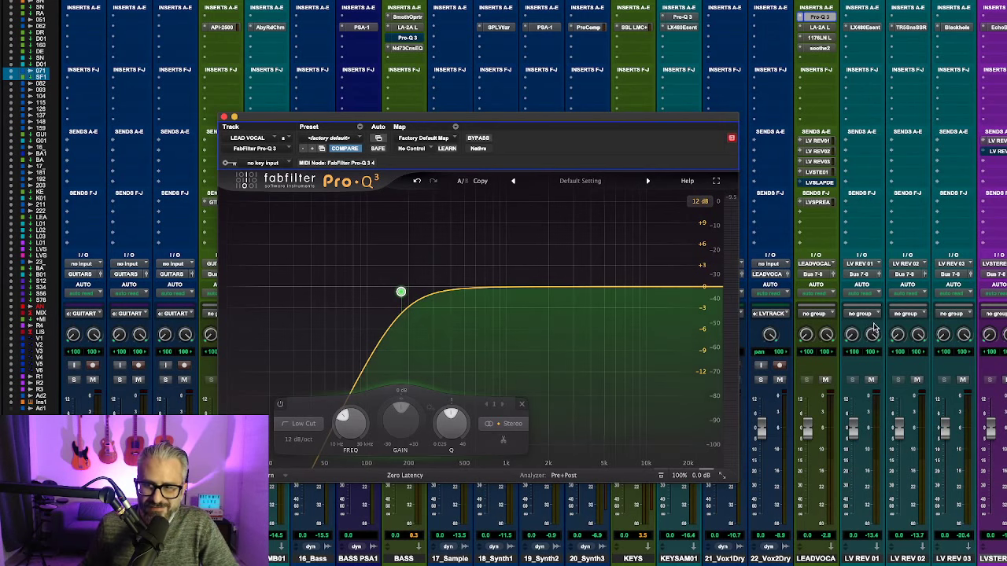